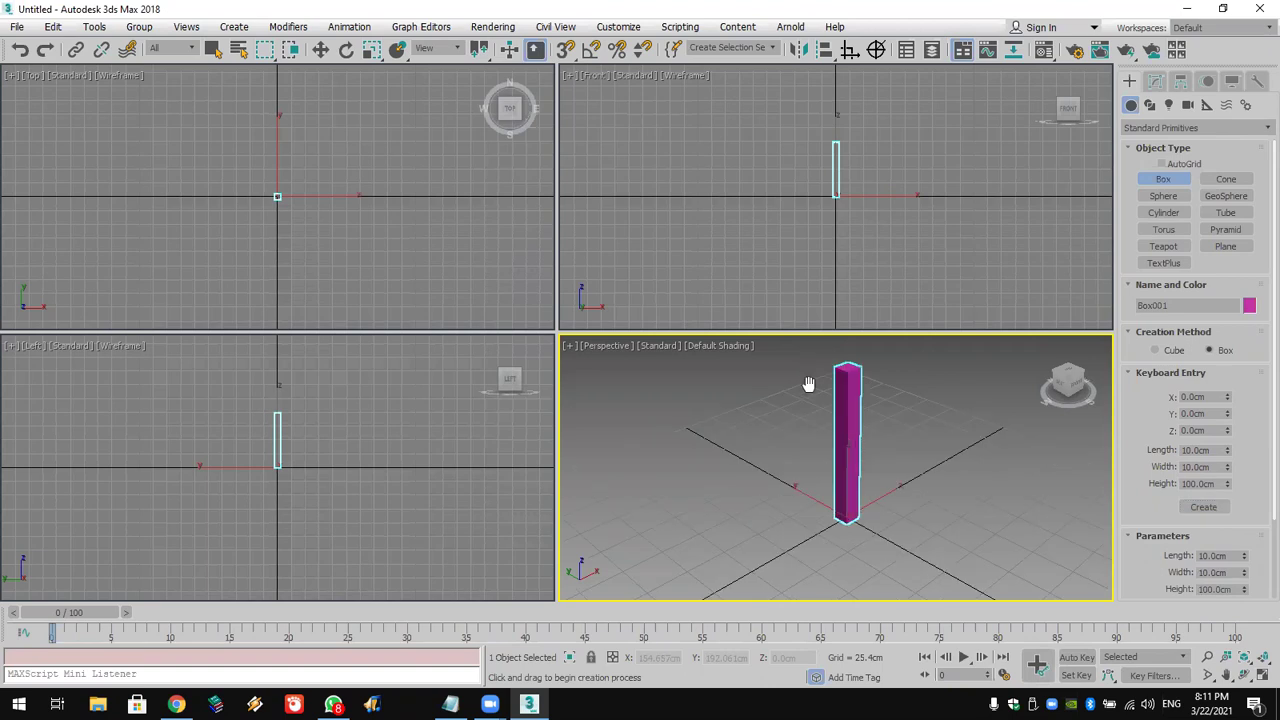
Set the box's length, width and height segments to 50 each
{"action": "scroll", "coordinate": [1133, 574], "scroll_direction": "down", "scroll_amount": 2}
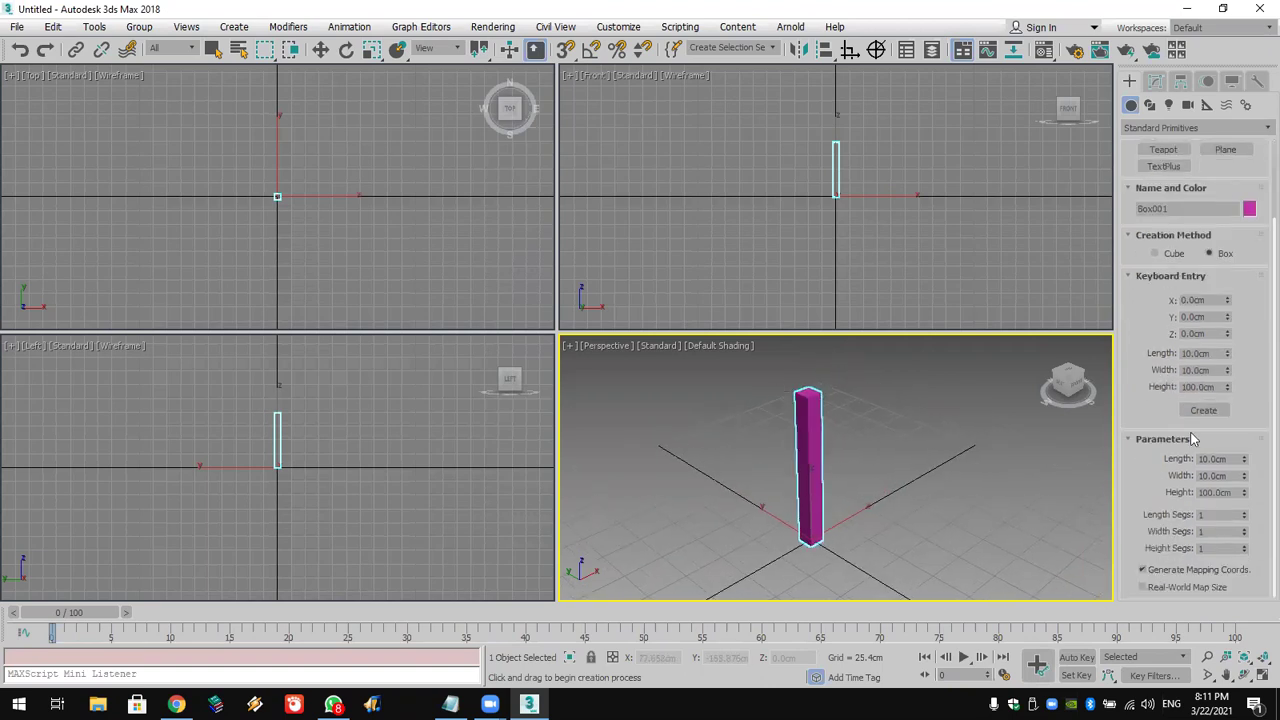
{"action": "left_click", "coordinate": [1207, 514]}
{"action": "type", "text": "50"}
{"action": "key", "text": "Return"}
{"action": "left_click", "coordinate": [1208, 532]}
{"action": "type", "text": "50"}
{"action": "key", "text": "Return"}
{"action": "left_click", "coordinate": [1206, 548]}
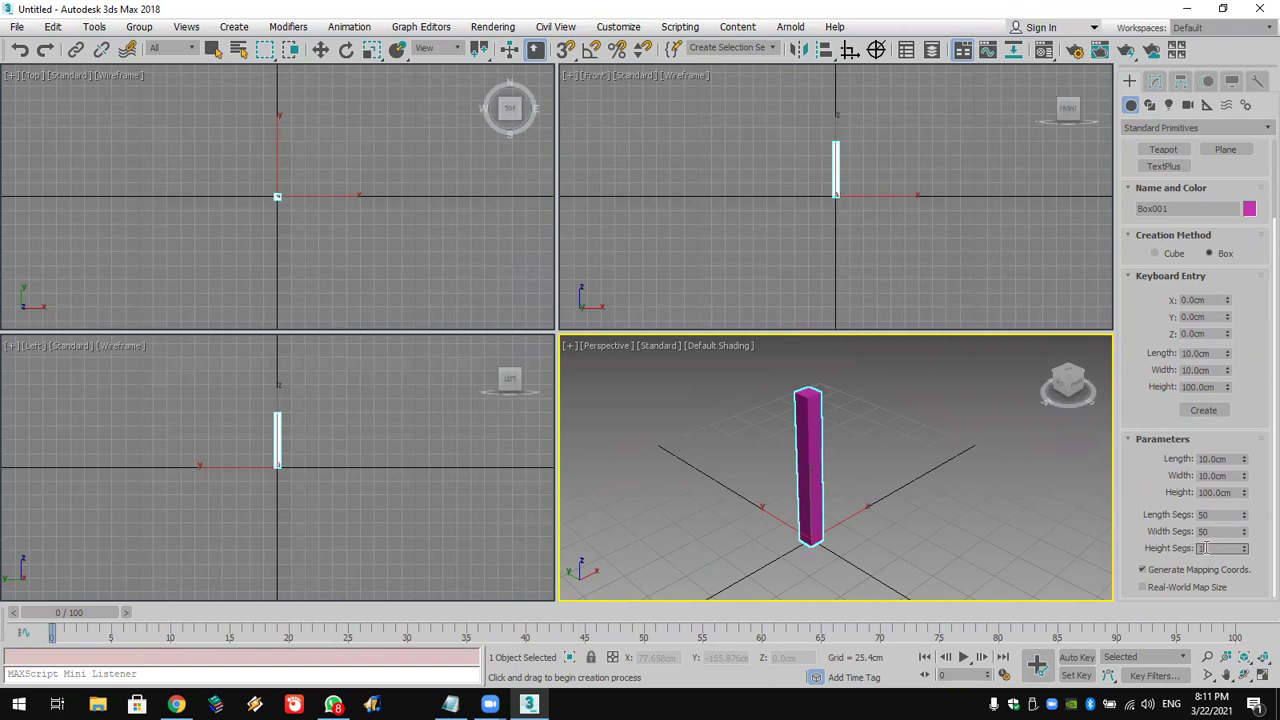
{"action": "type", "text": "50"}
{"action": "key", "text": "Return"}
Add an Edit Mesh modifier to the segmented box
{"action": "scroll", "coordinate": [860, 160], "scroll_direction": "up", "scroll_amount": 5}
{"action": "middle_click_drag", "start_coordinate": [832, 134], "coordinate": [886, 177]}
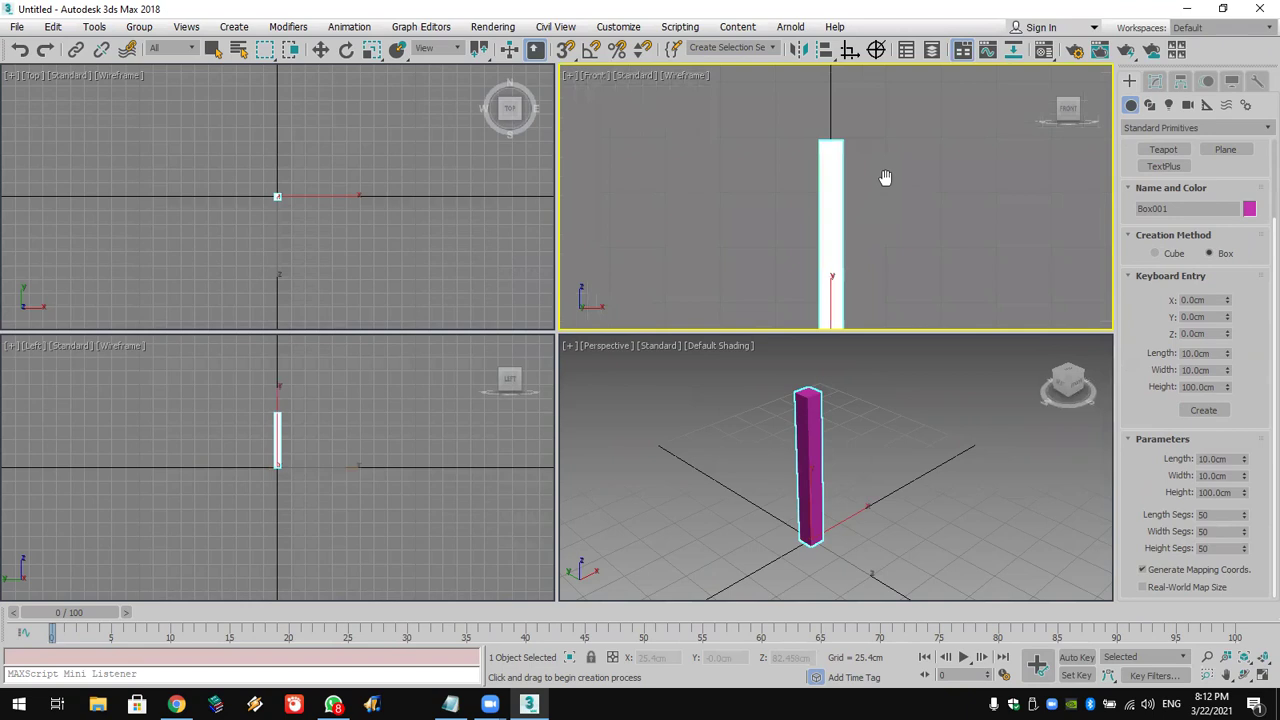
{"action": "left_click", "coordinate": [1155, 84]}
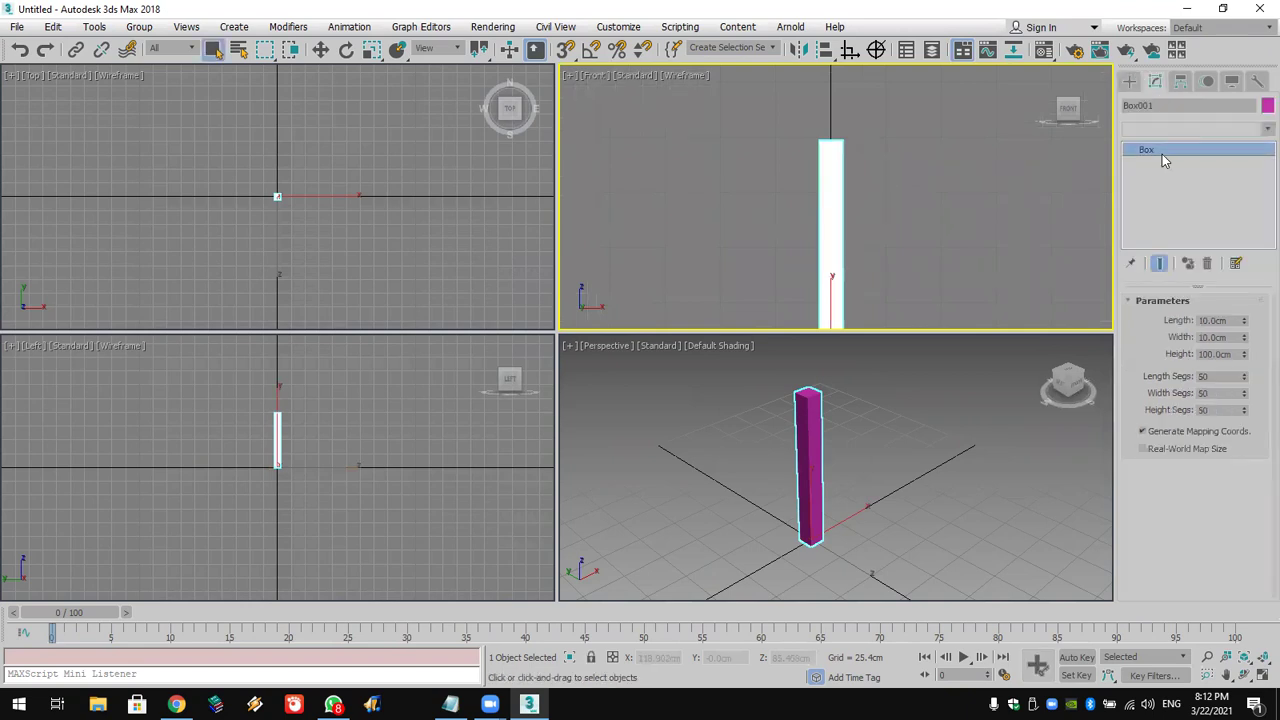
{"action": "left_click", "coordinate": [1190, 128]}
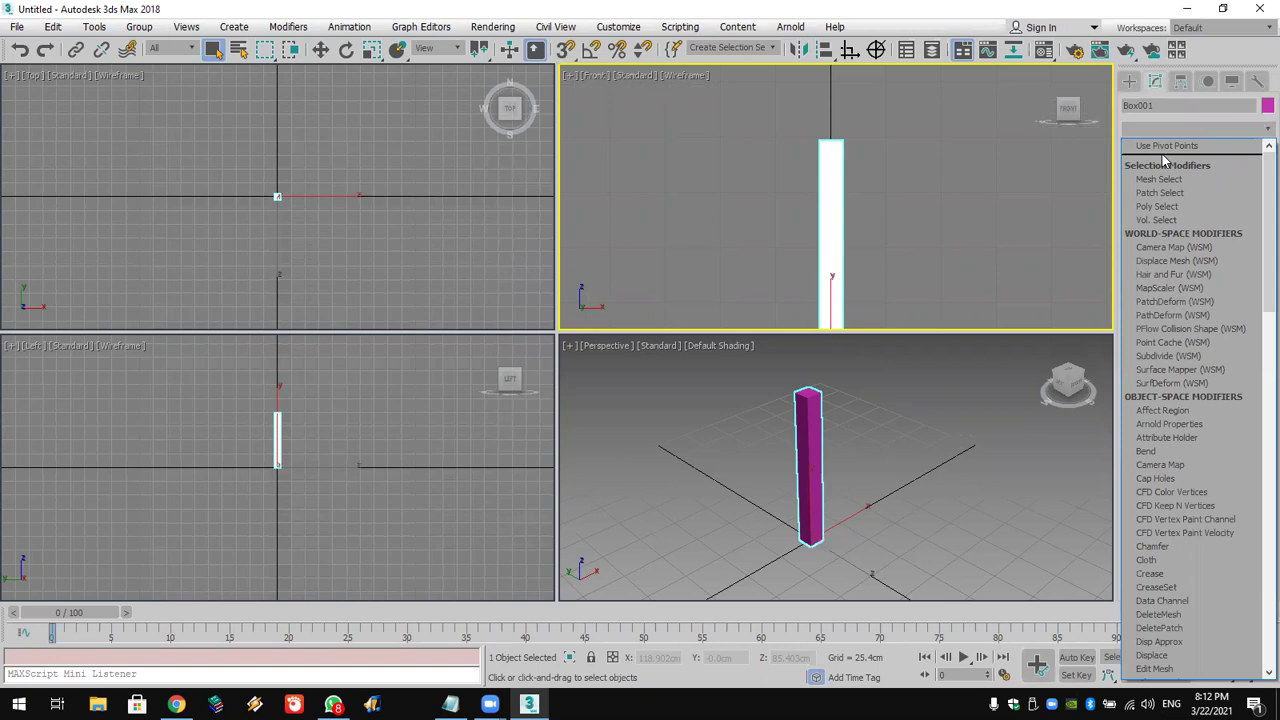
{"action": "scroll", "coordinate": [1163, 160], "scroll_direction": "down", "scroll_amount": 13}
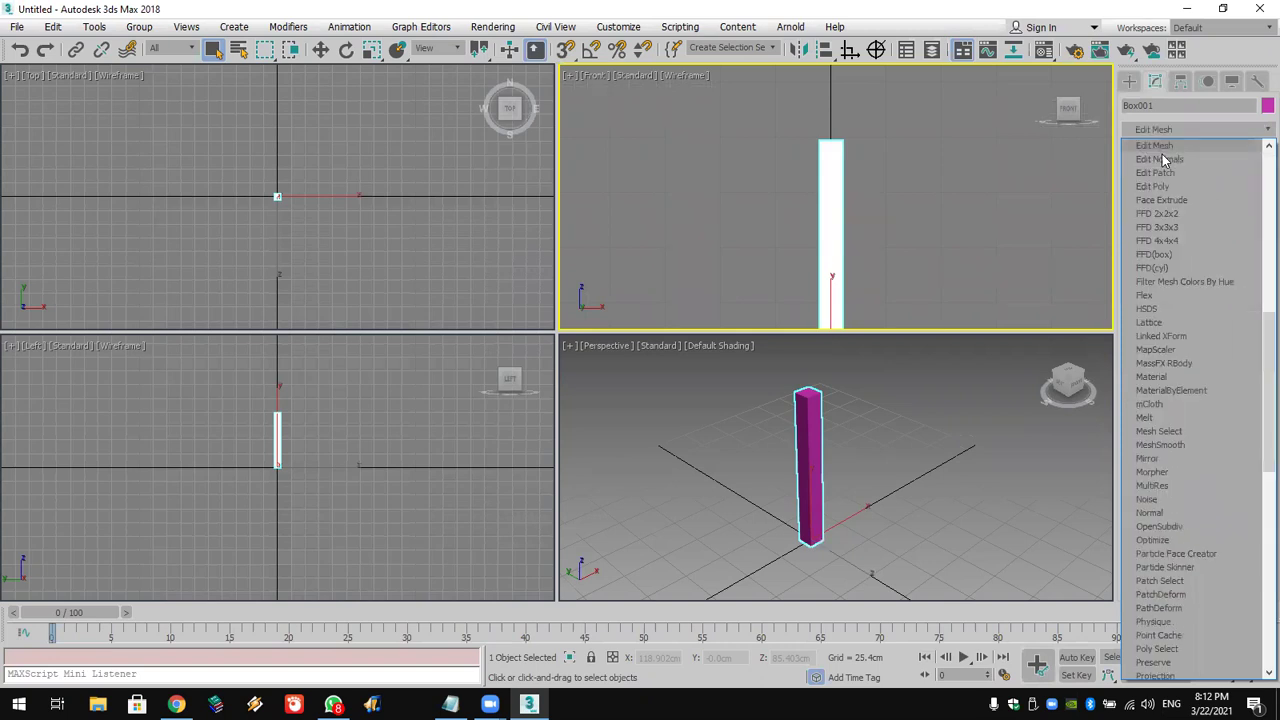
{"action": "left_click", "coordinate": [1171, 149]}
At Vertex level of Edit Mesh, select the vertices in the box's uppermost part in the Front view
{"action": "left_click", "coordinate": [1147, 150]}
{"action": "left_click", "coordinate": [1174, 163]}
{"action": "left_click_drag", "start_coordinate": [779, 119], "coordinate": [874, 183]}
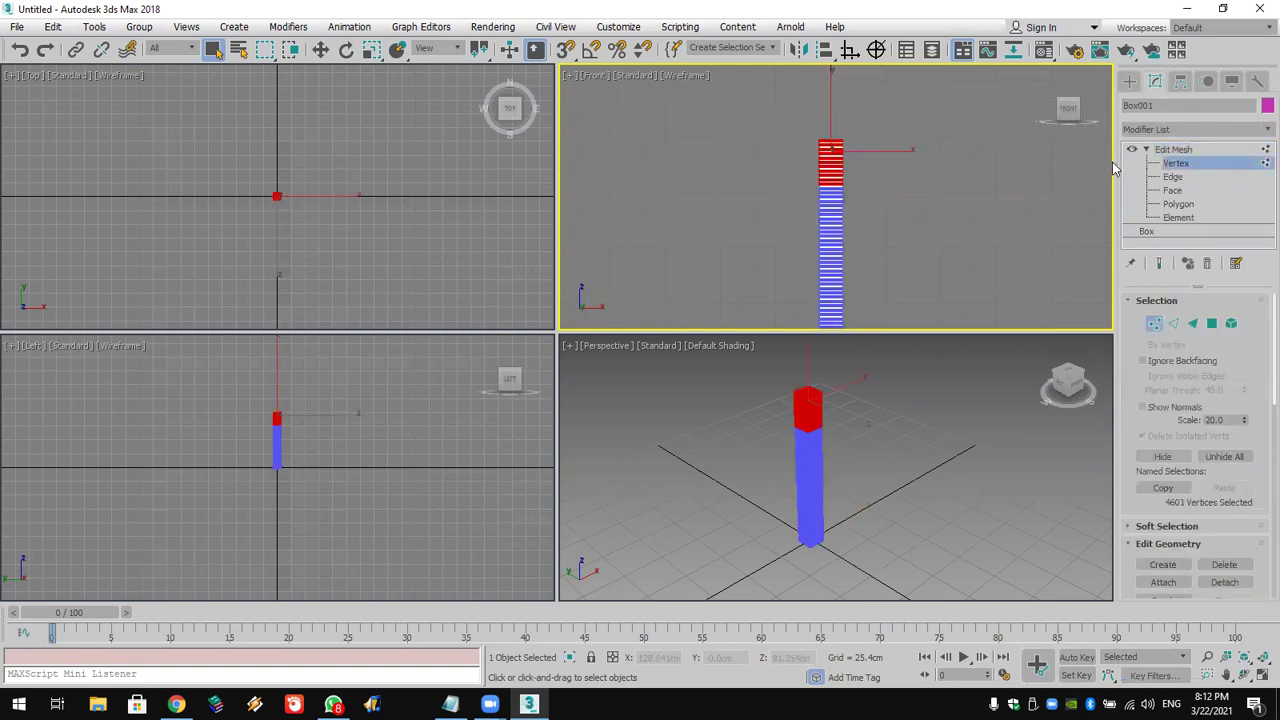
Apply a Spherify modifier to the selected upper vertices of the box
{"action": "left_click", "coordinate": [1176, 130]}
{"action": "type", "text": "sp"}
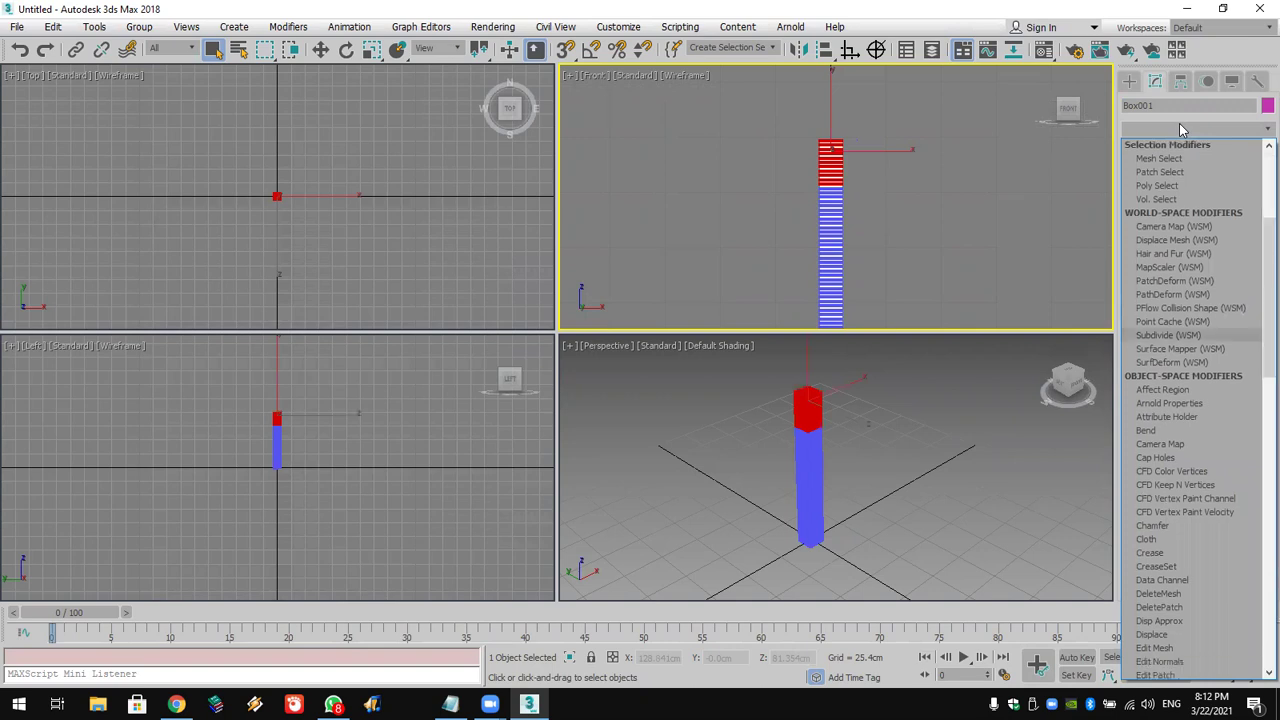
{"action": "left_click", "coordinate": [1179, 241]}
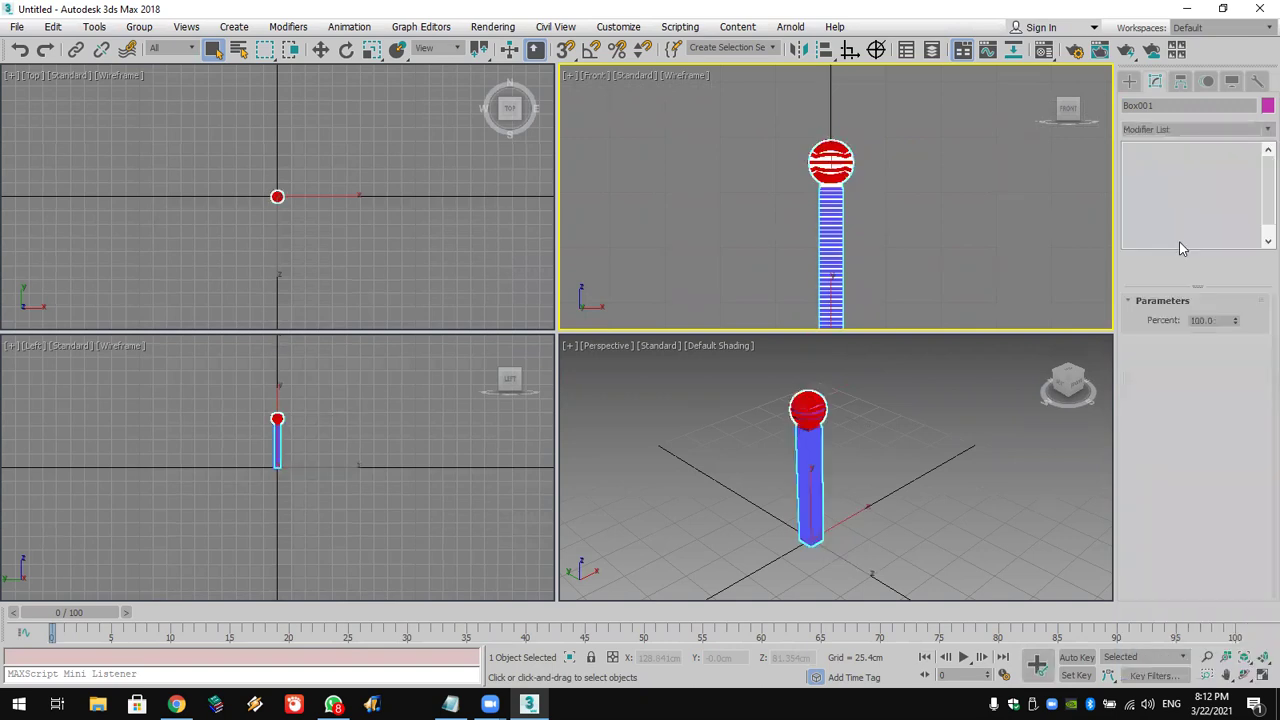
{"action": "scroll", "coordinate": [885, 190], "scroll_direction": "up", "scroll_amount": 5}
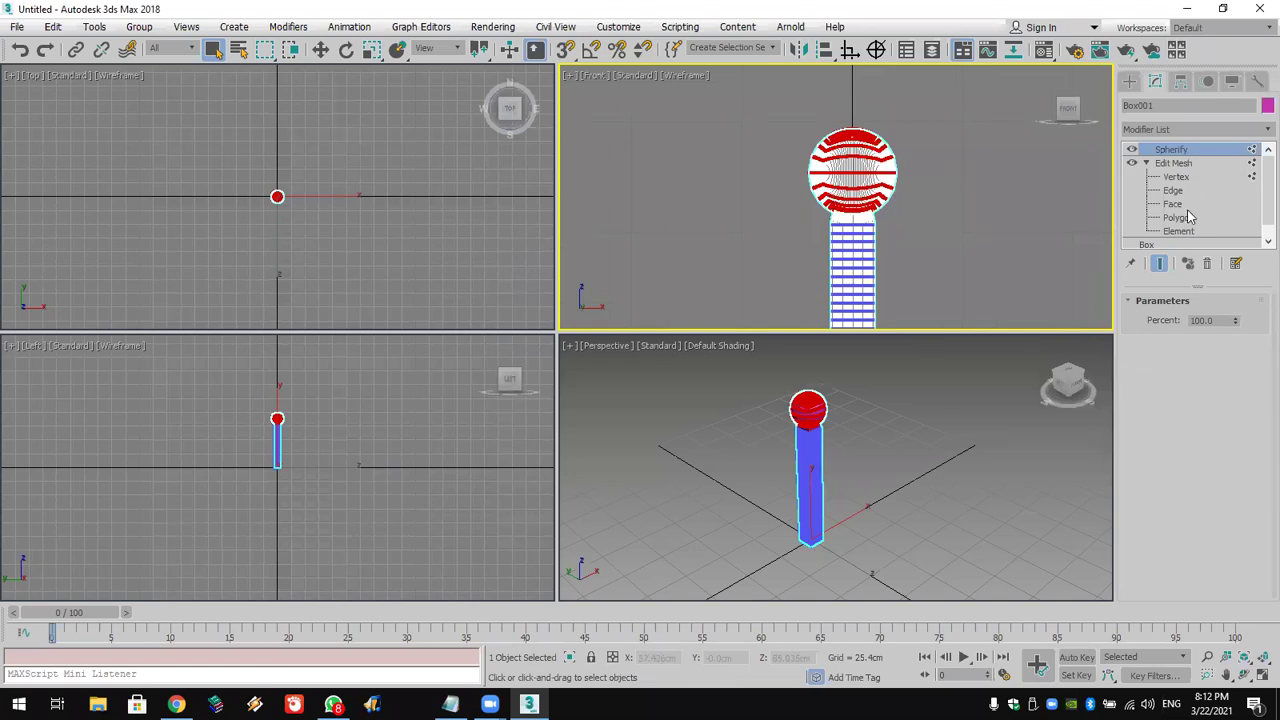
Add a second Edit Mesh modifier above Spherify and detach the spherical end's selected vertices as a separate object
{"action": "left_click", "coordinate": [1187, 132]}
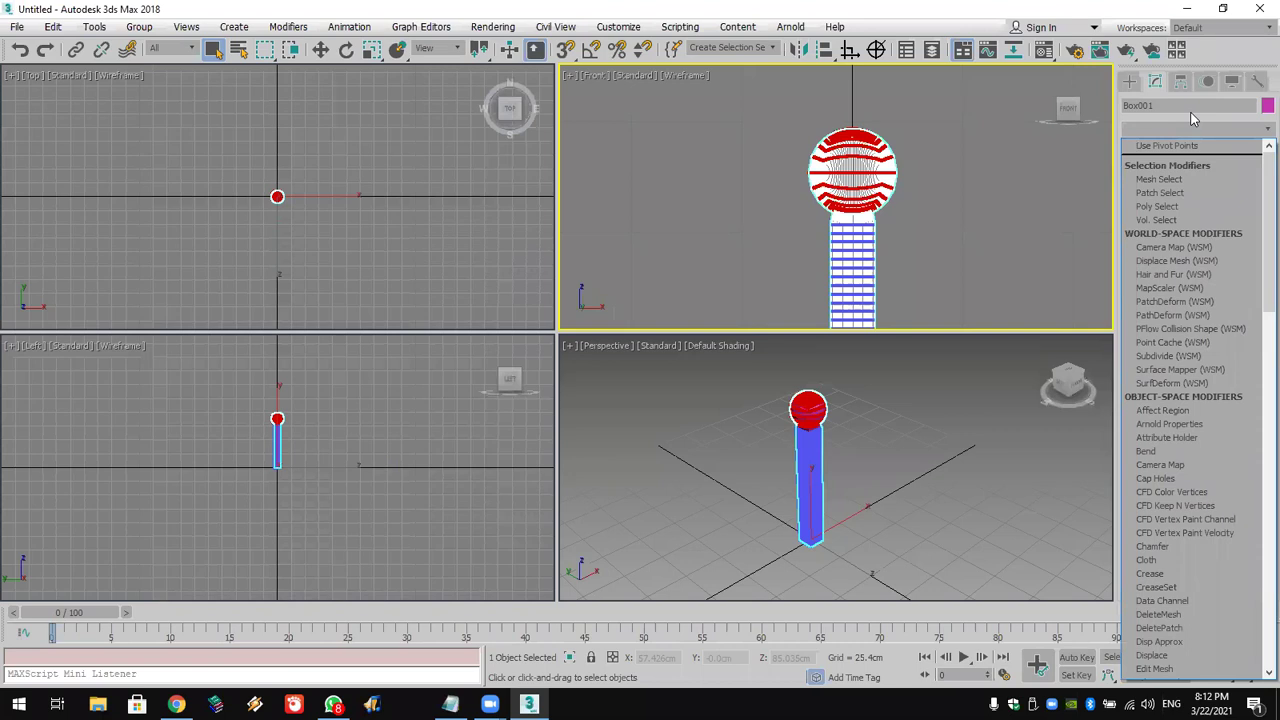
{"action": "key", "text": "e"}
{"action": "left_click", "coordinate": [1170, 147]}
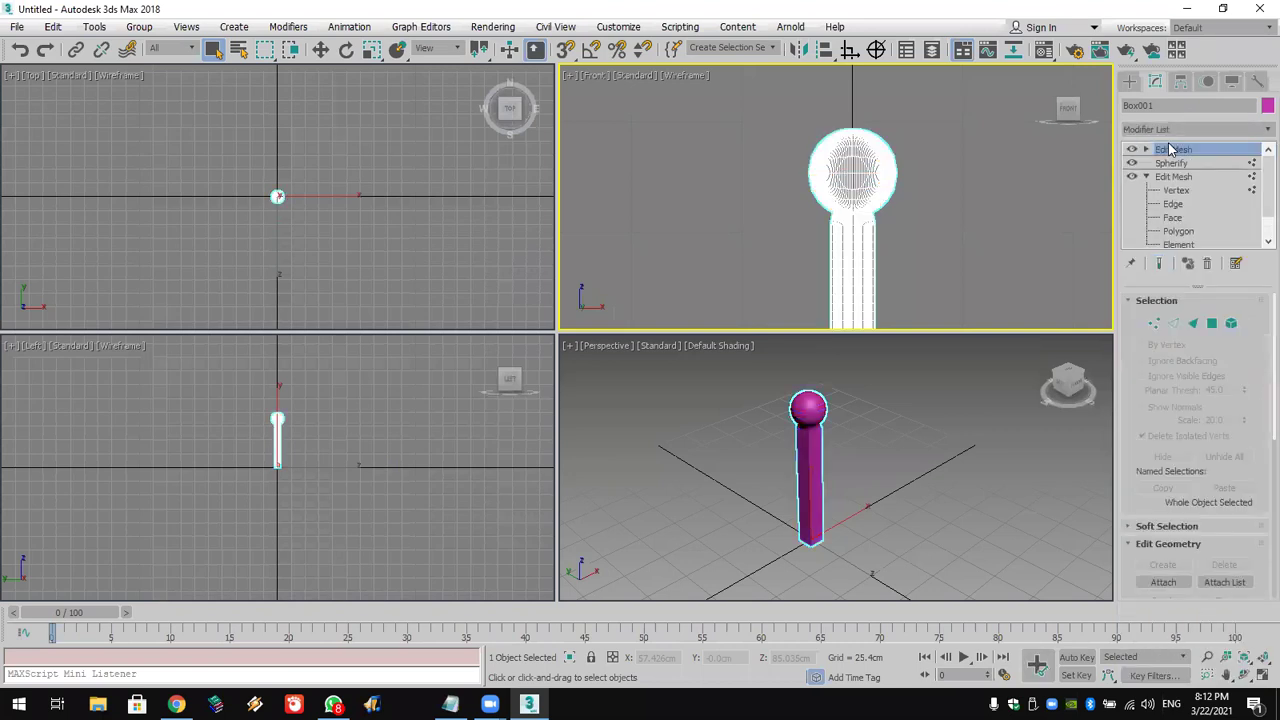
{"action": "left_click", "coordinate": [1146, 149]}
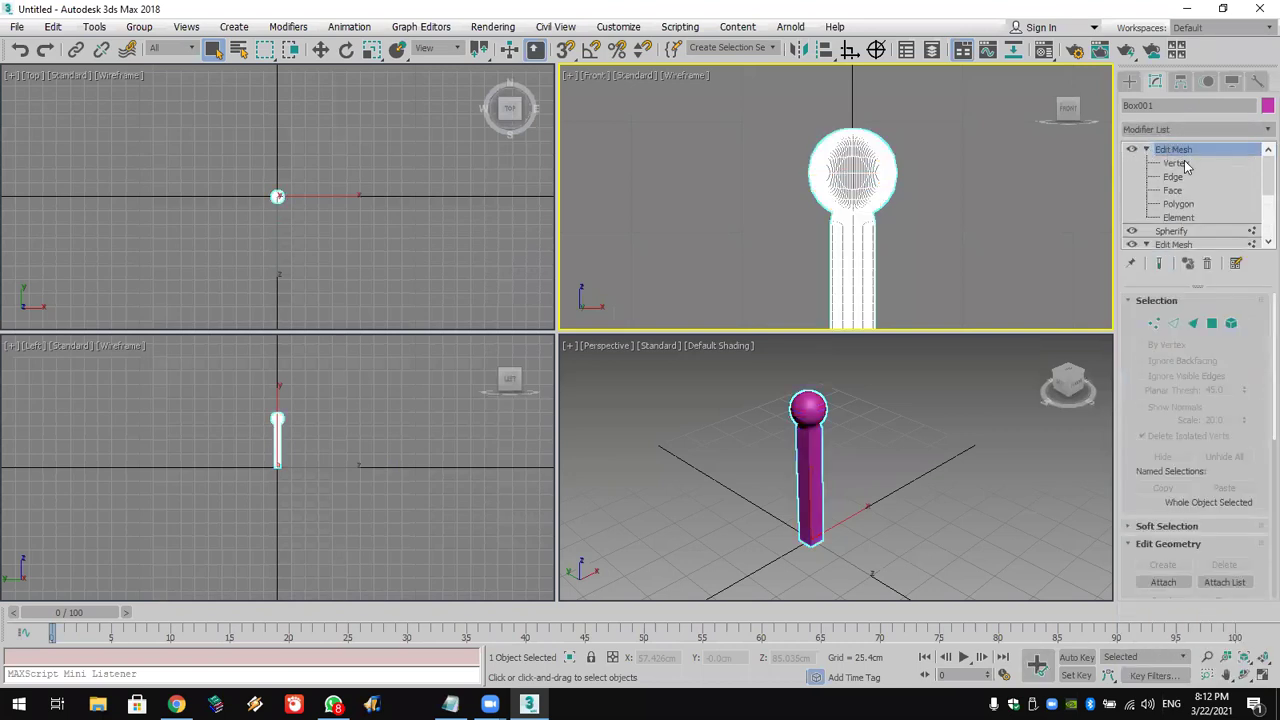
{"action": "left_click", "coordinate": [1180, 163]}
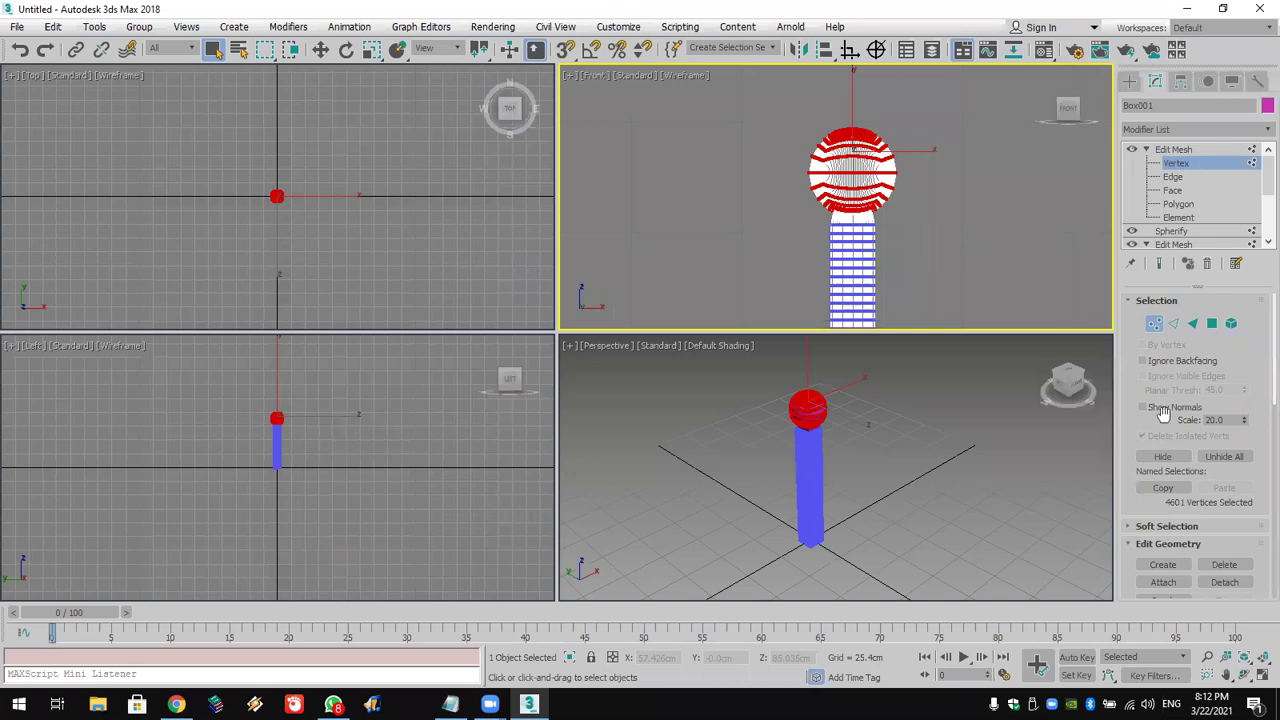
{"action": "left_click", "coordinate": [1225, 583]}
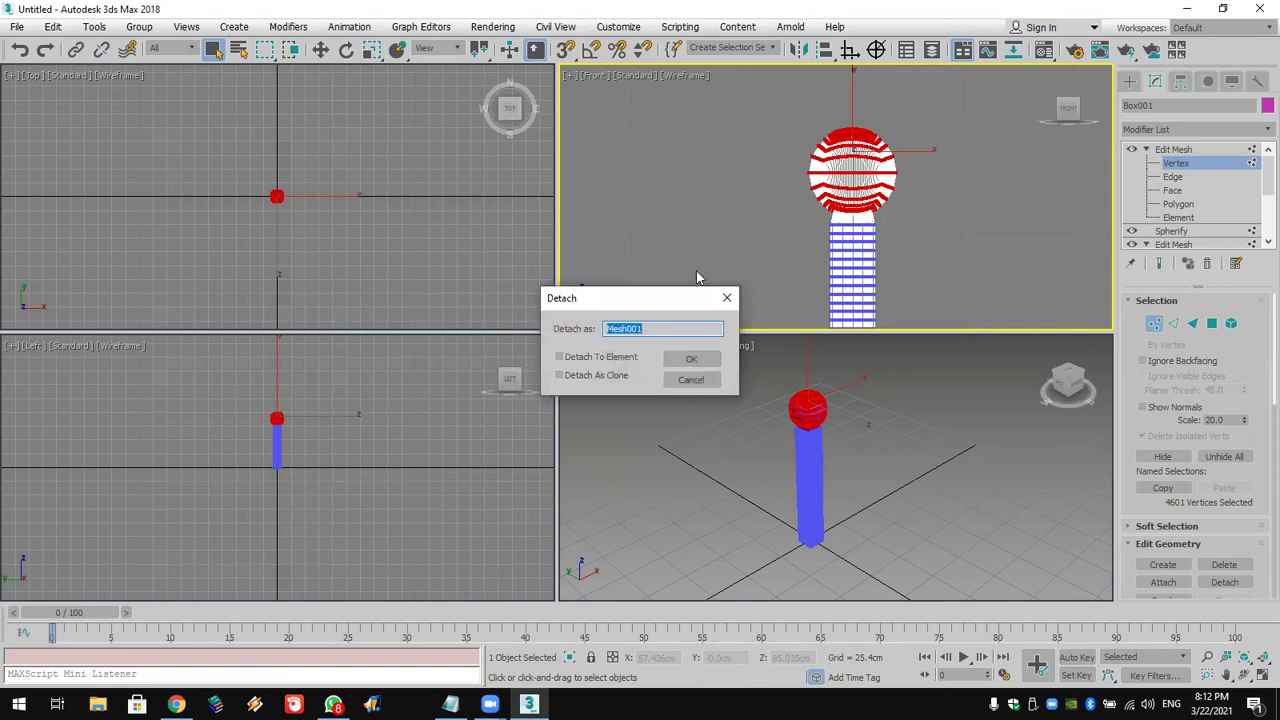
{"action": "left_click", "coordinate": [698, 362]}
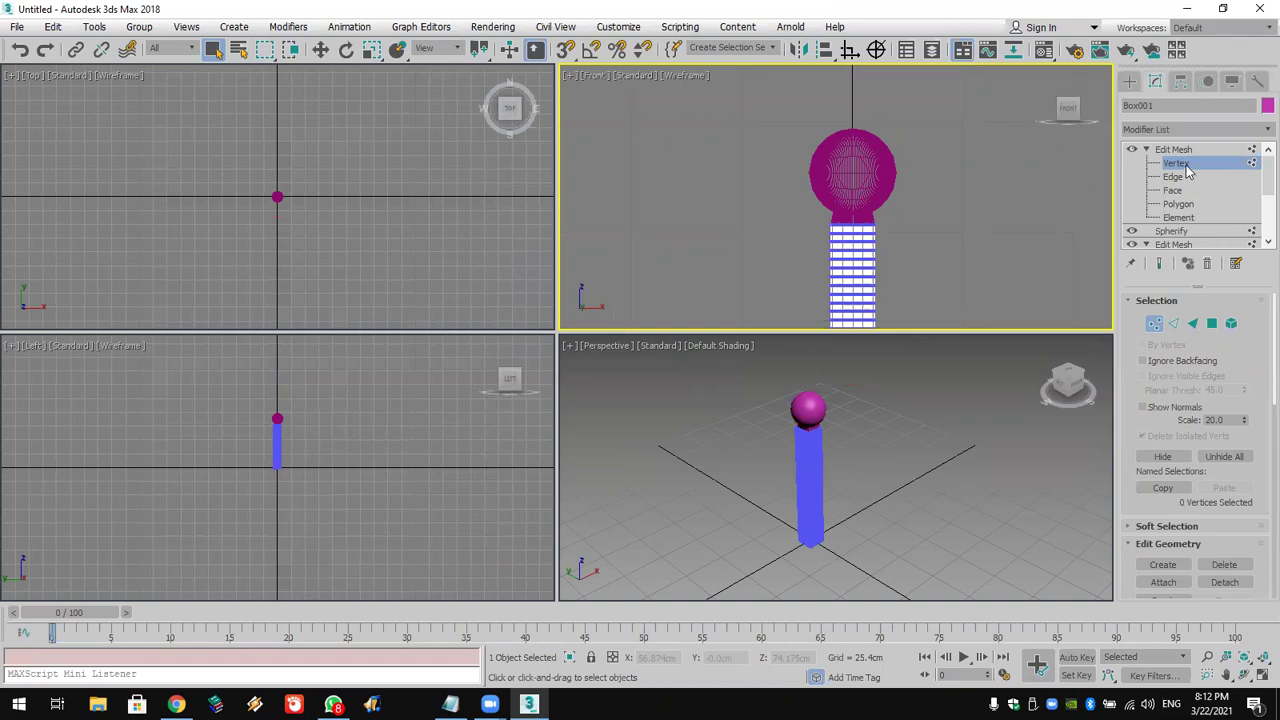
Change the detached spherical mesh's object color to pale yellow and deselect it
{"action": "left_click", "coordinate": [1129, 81]}
{"action": "left_click", "coordinate": [872, 155]}
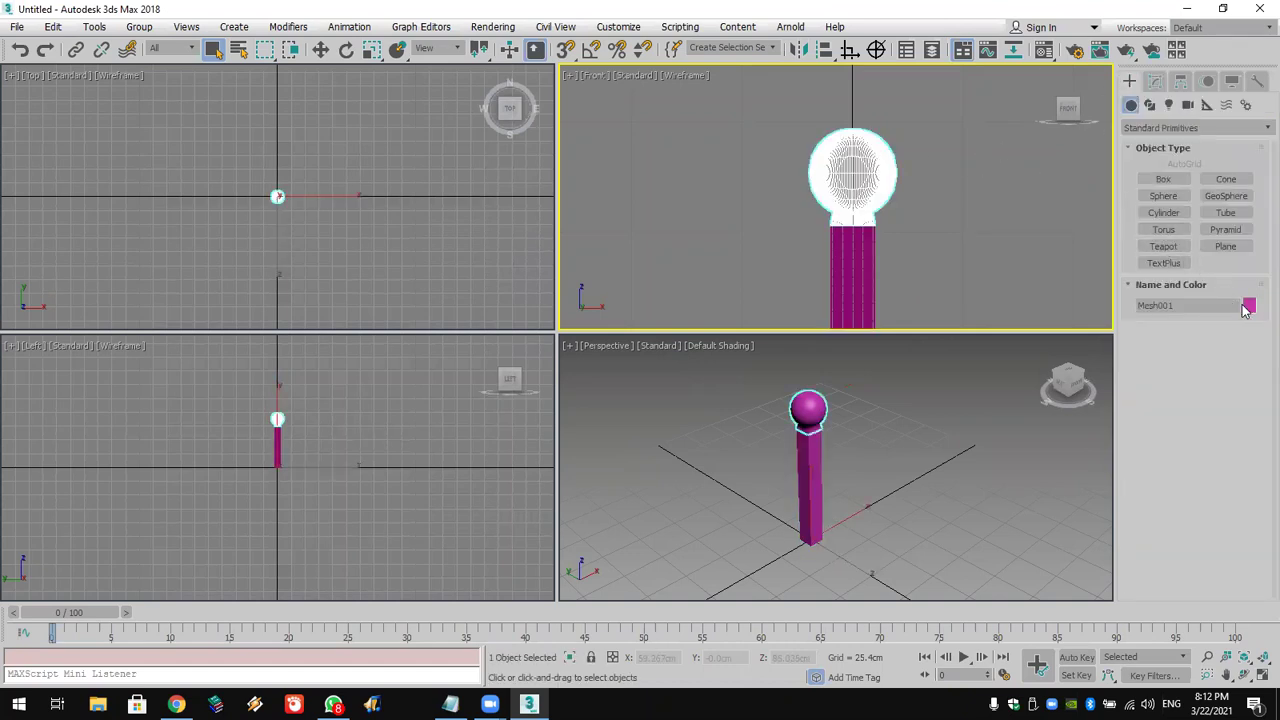
{"action": "left_click", "coordinate": [1248, 306]}
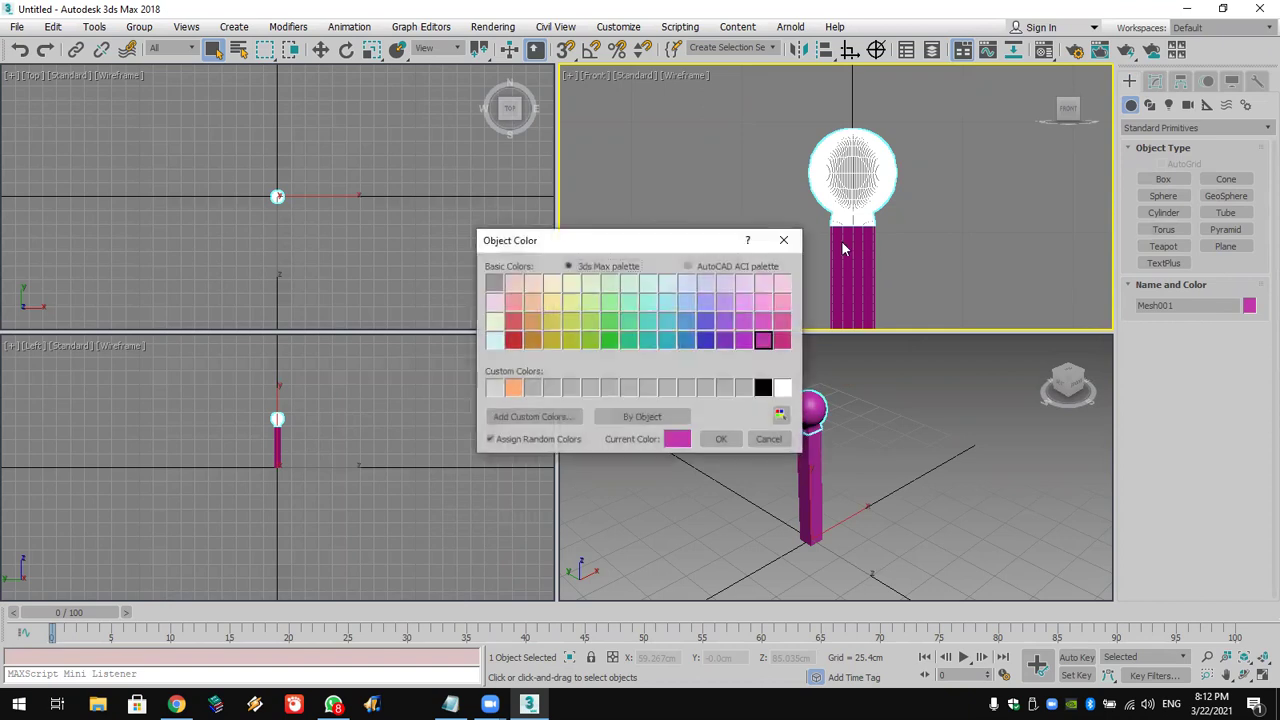
{"action": "left_click", "coordinate": [552, 284]}
{"action": "left_click", "coordinate": [720, 438]}
{"action": "left_click", "coordinate": [998, 418]}
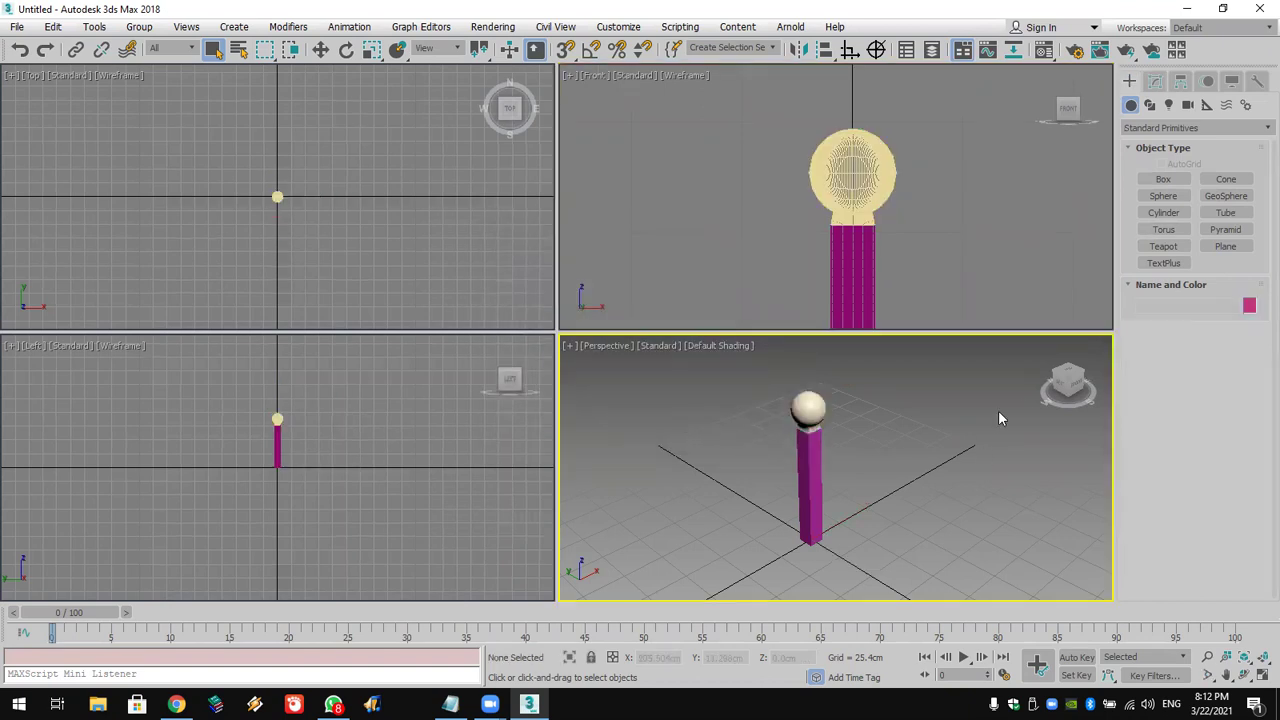
{"action": "scroll", "coordinate": [810, 408], "scroll_direction": "up", "scroll_amount": 5}
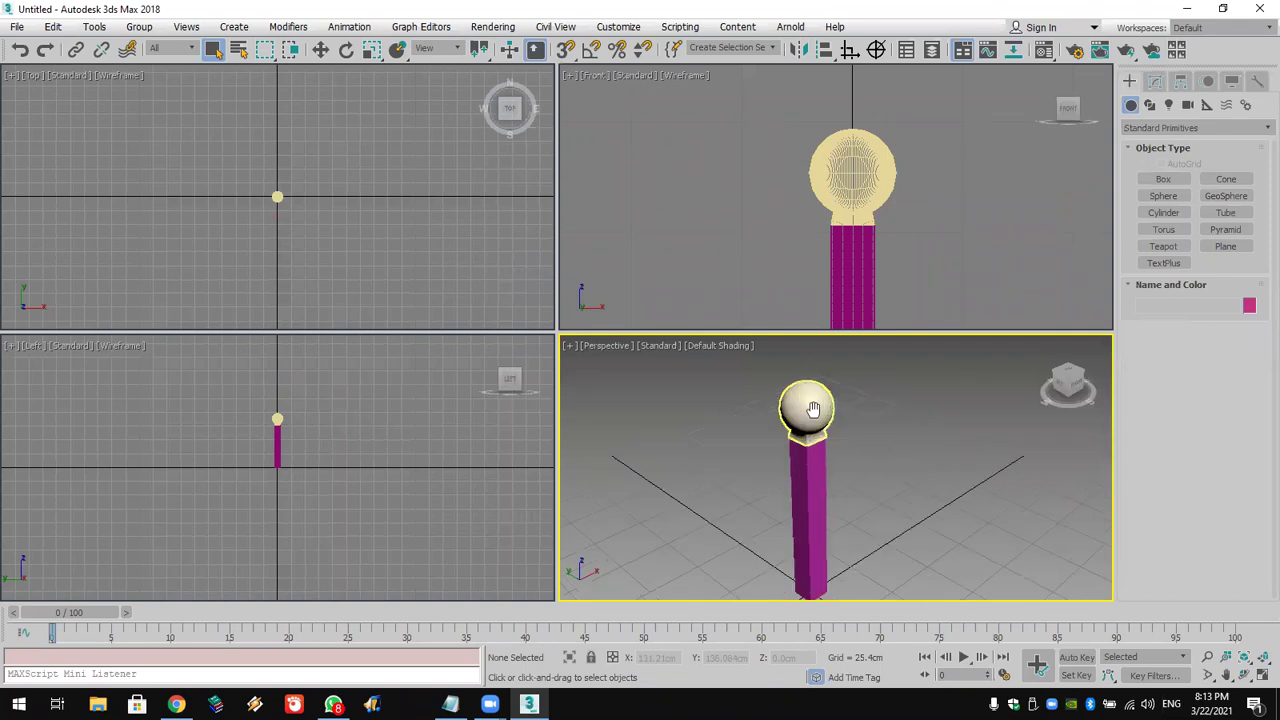
{"action": "scroll", "coordinate": [812, 409], "scroll_direction": "up", "scroll_amount": 3}
{"action": "middle_click_drag", "start_coordinate": [811, 409], "coordinate": [843, 454]}
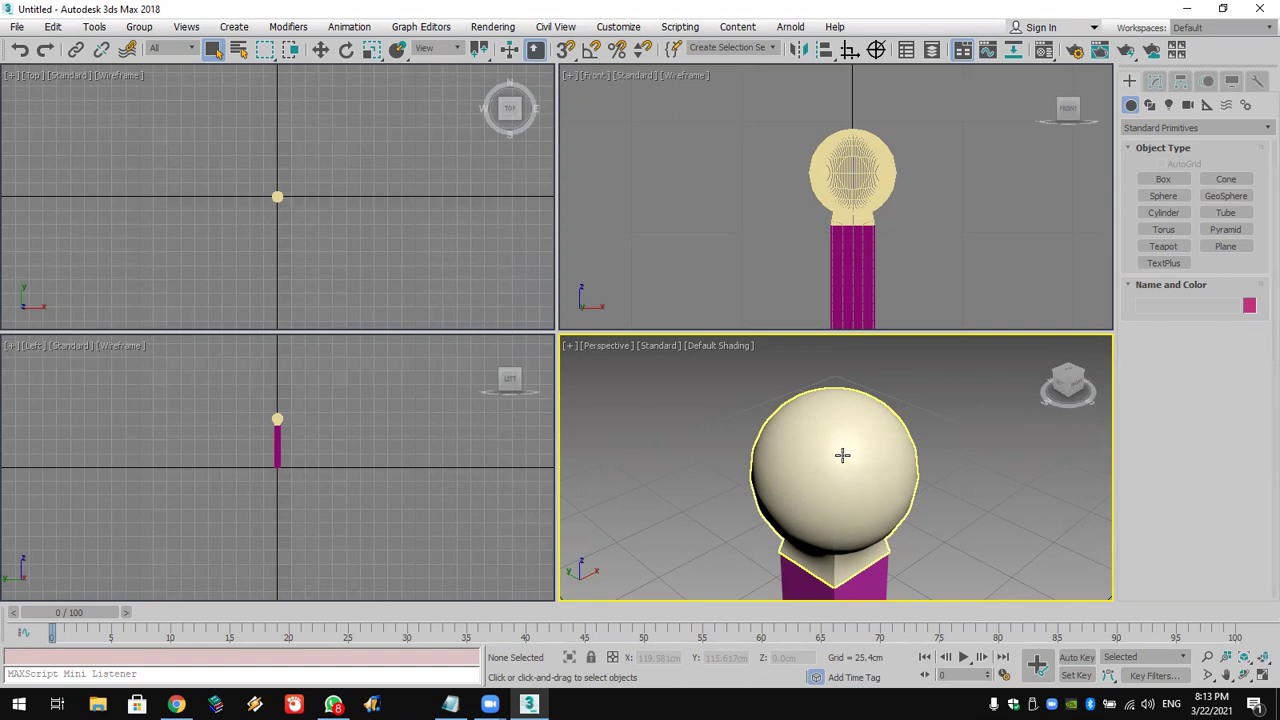
Reset the scene to an empty default state
{"action": "left_click", "coordinate": [17, 27]}
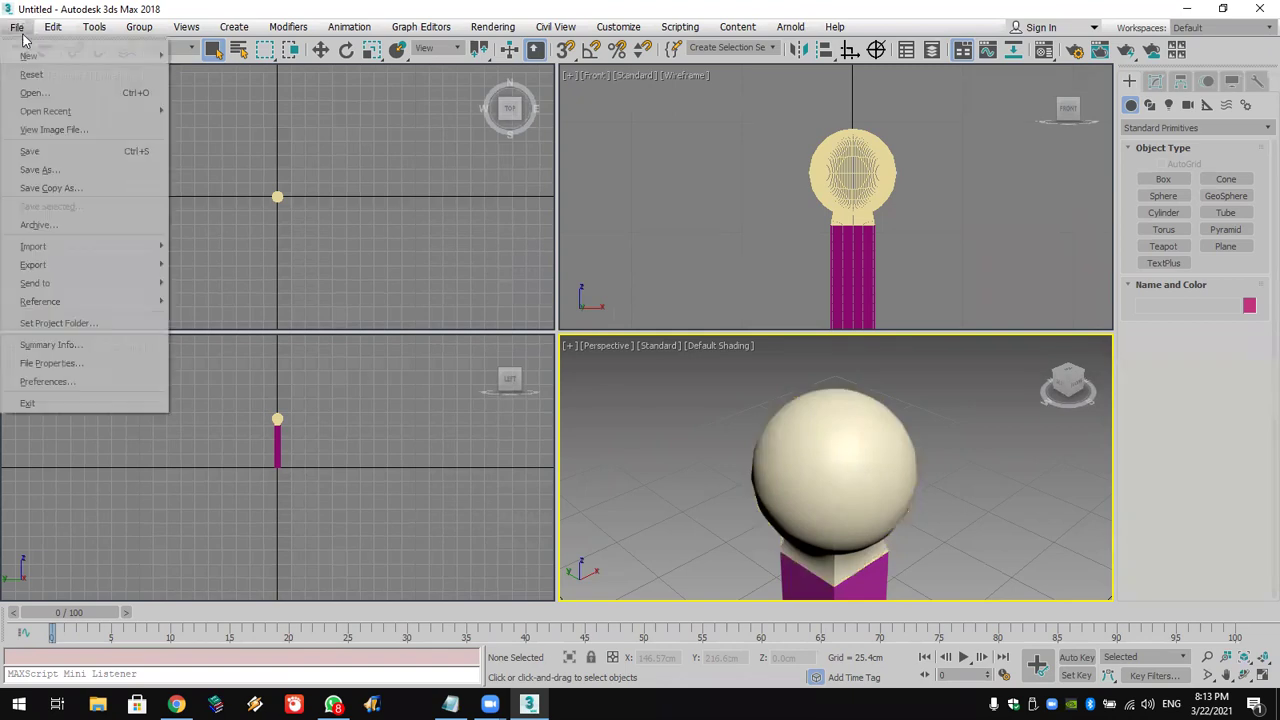
{"action": "left_click", "coordinate": [31, 75]}
{"action": "left_click", "coordinate": [634, 376]}
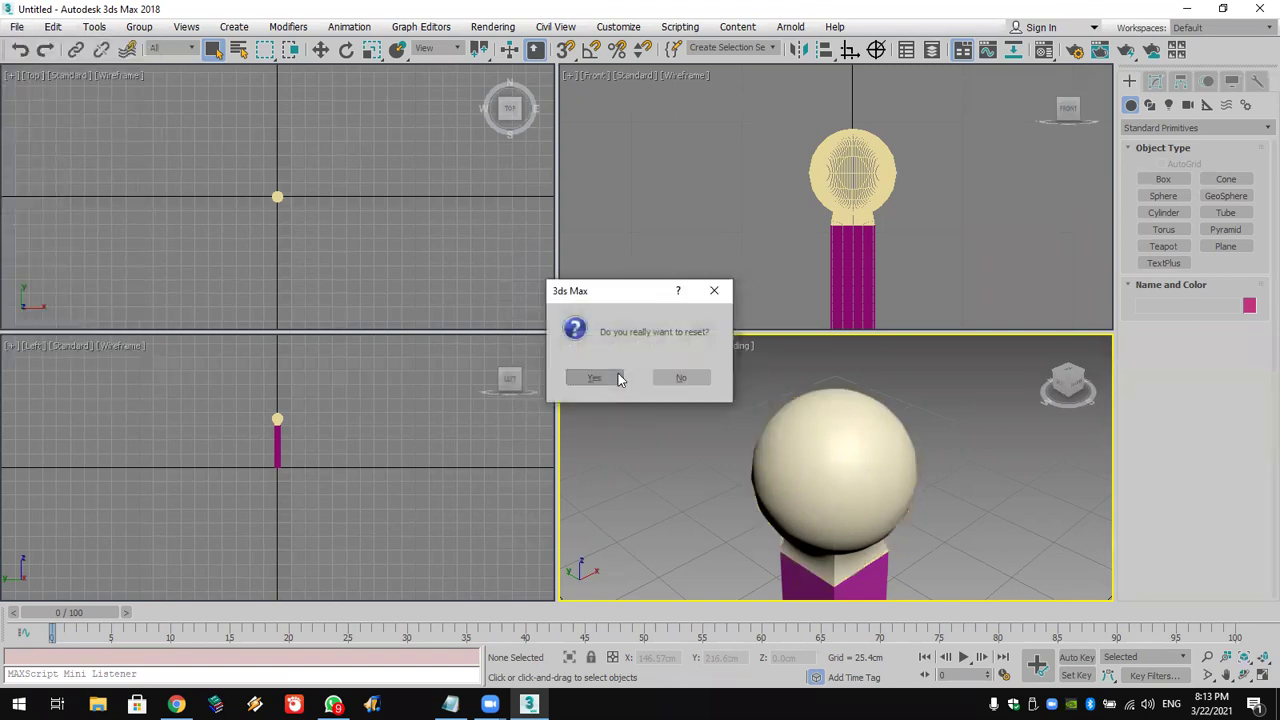
{"action": "left_click", "coordinate": [619, 378]}
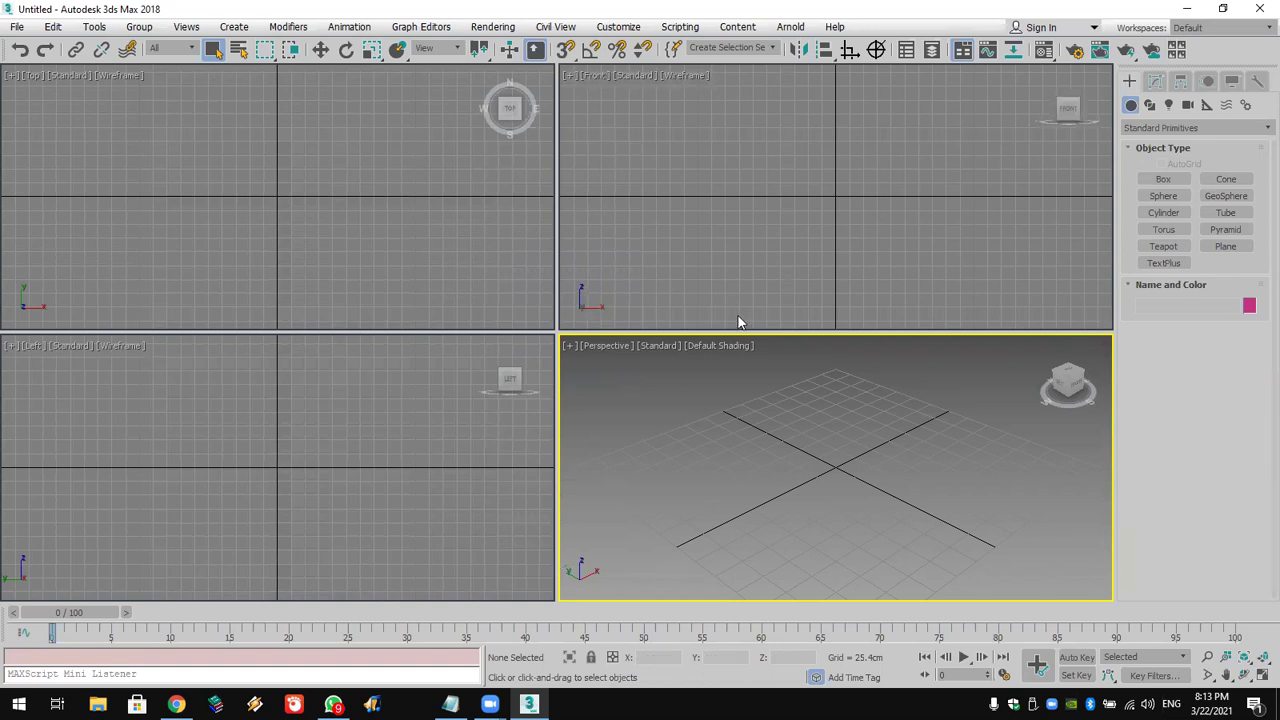
{"action": "left_click_drag", "start_coordinate": [700, 378], "coordinate": [1000, 560]}
{"action": "mouse_move", "coordinate": [1000, 550]}
{"action": "left_mouse_down"}
{"action": "mouse_move", "coordinate": [743, 483]}
{"action": "mouse_move", "coordinate": [720, 423]}
{"action": "mouse_move", "coordinate": [726, 414]}
{"action": "mouse_move", "coordinate": [996, 548]}
{"action": "left_mouse_up"}
{"action": "left_click_drag", "start_coordinate": [949, 409], "coordinate": [670, 550]}
Create a sphere of about 36.5 cm radius and, beside it, a cylinder of about 39.3 cm radius and 97.4 cm height in Perspective
{"action": "left_click", "coordinate": [1163, 196]}
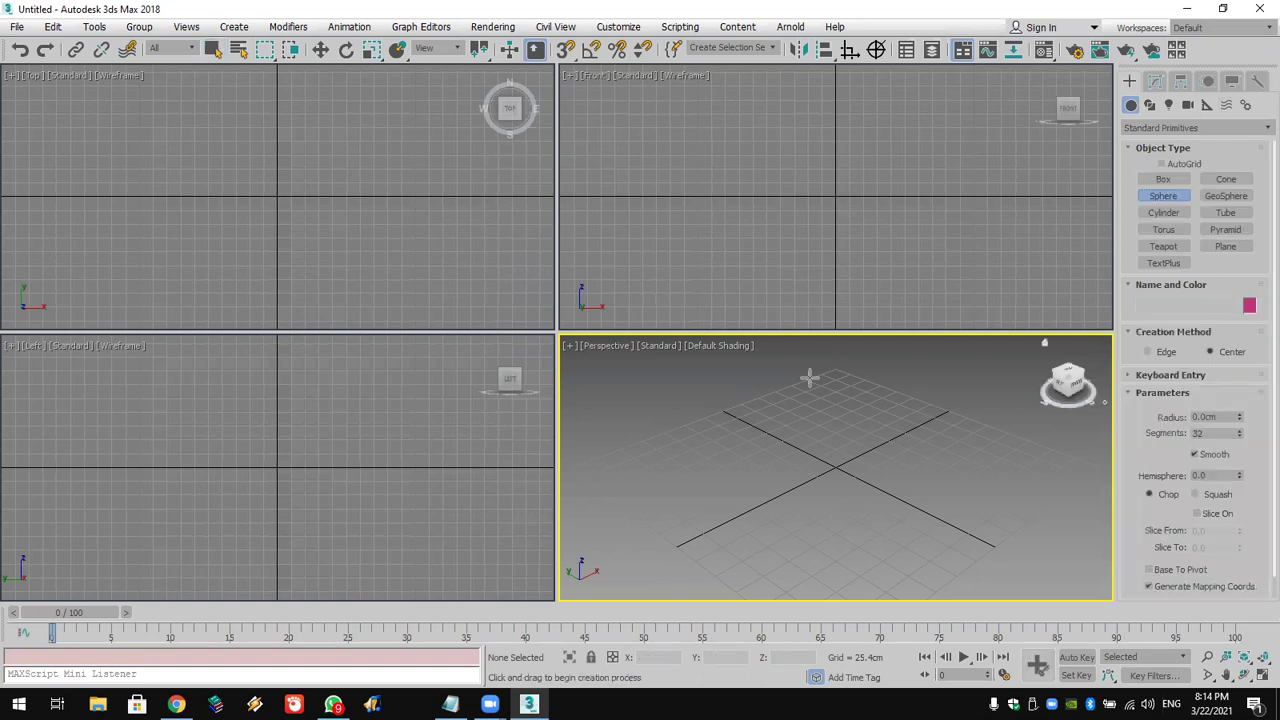
{"action": "left_click_drag", "start_coordinate": [765, 489], "coordinate": [806, 505]}
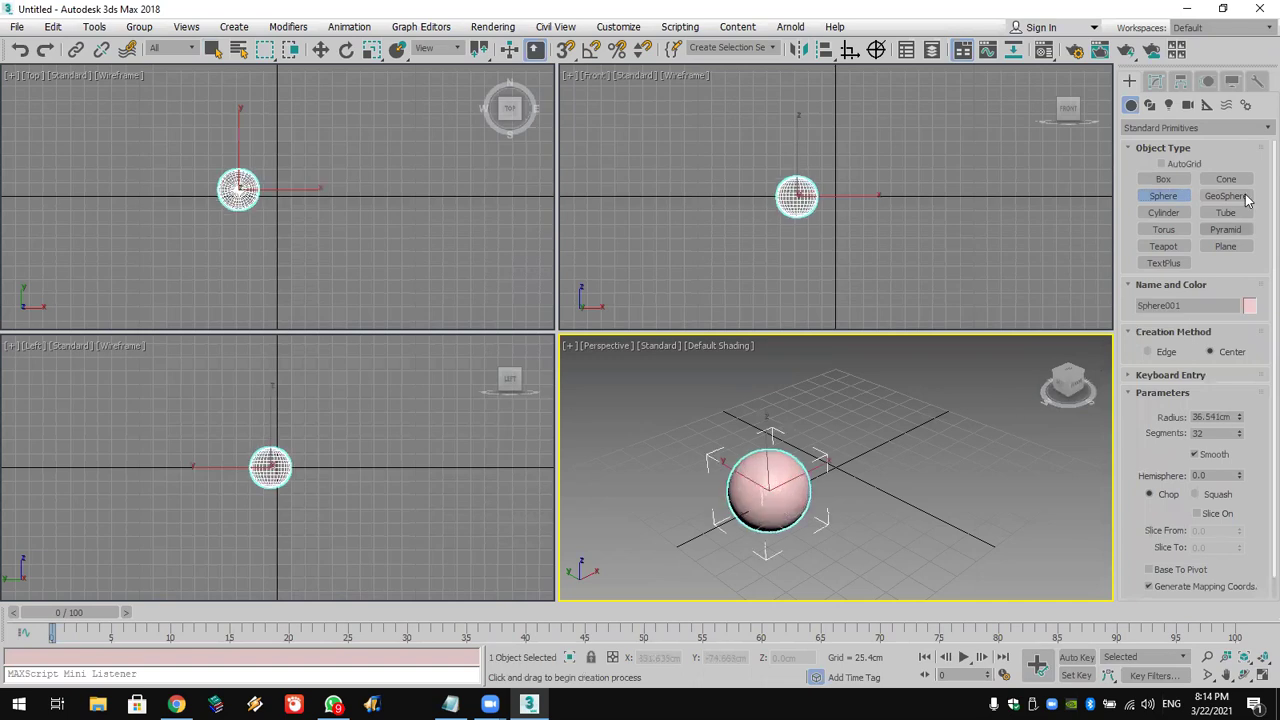
{"action": "left_click", "coordinate": [1163, 179]}
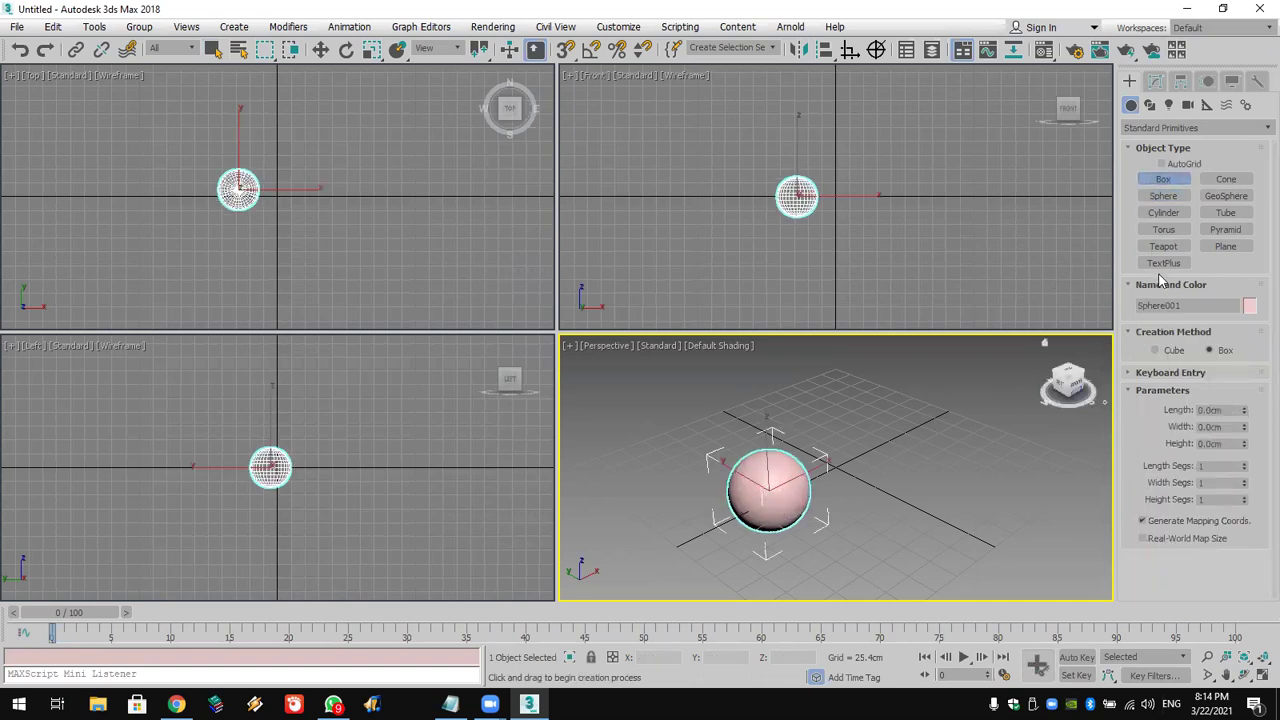
{"action": "left_click", "coordinate": [1163, 212]}
{"action": "left_click_drag", "start_coordinate": [878, 432], "coordinate": [918, 452]}
{"action": "left_click", "coordinate": [884, 360]}
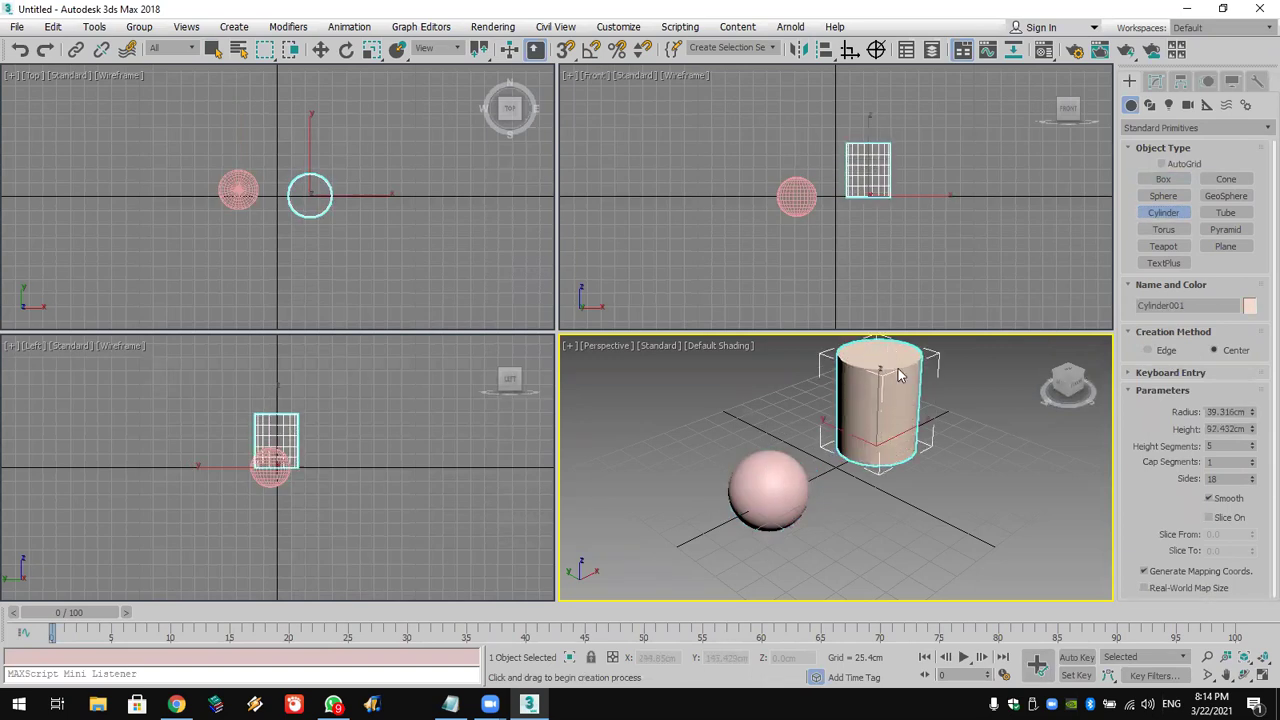
{"action": "right_click", "coordinate": [898, 368]}
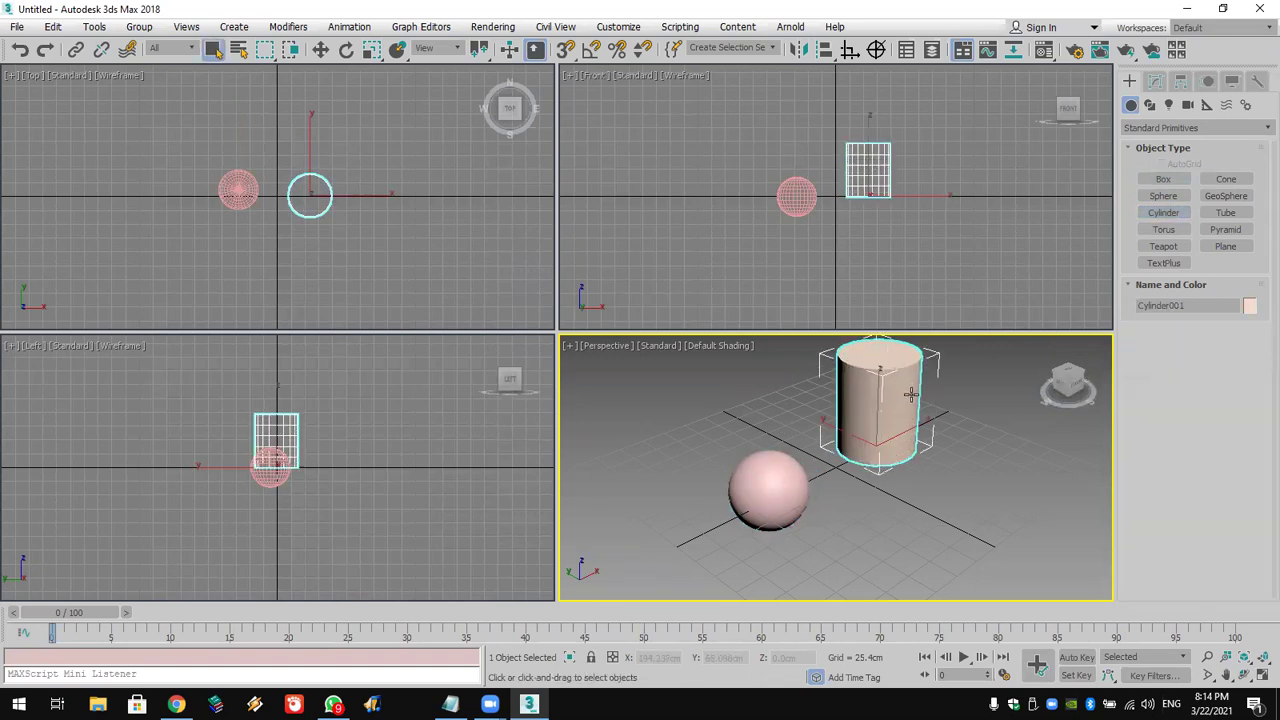
{"action": "right_click", "coordinate": [920, 440]}
{"action": "left_click", "coordinate": [888, 440]}
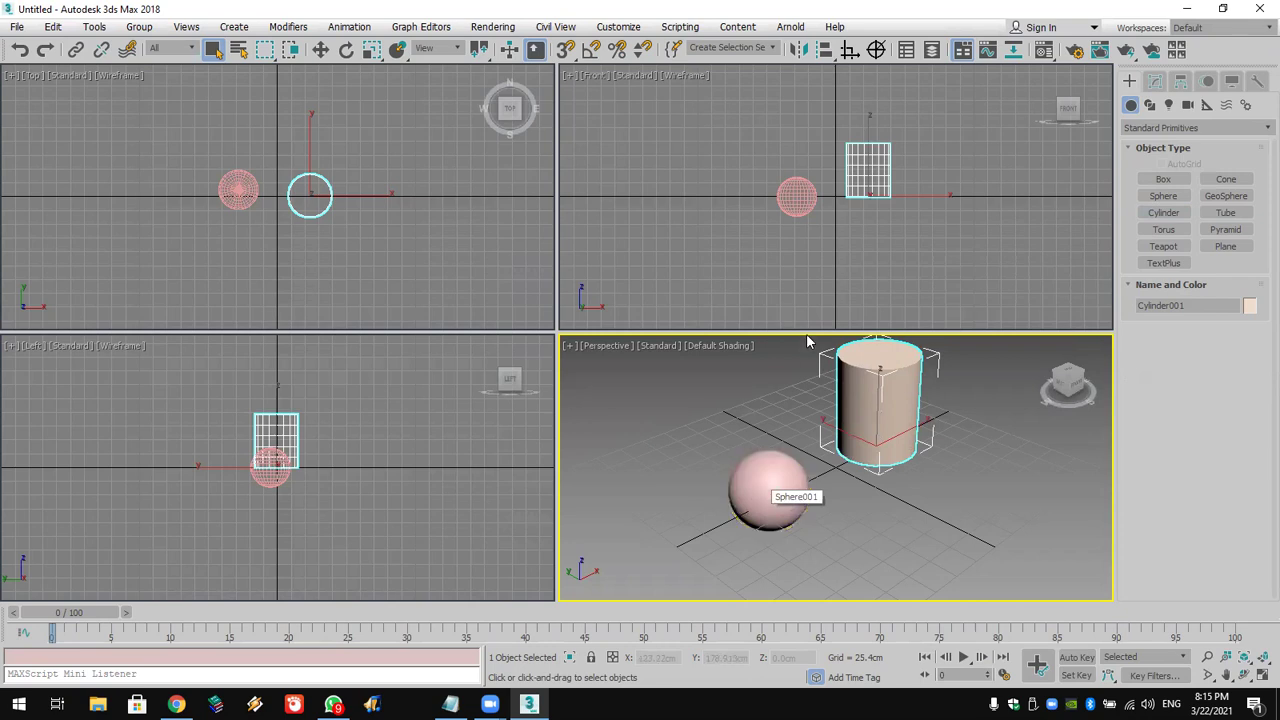
{"action": "left_click", "coordinate": [766, 470]}
{"action": "left_click", "coordinate": [897, 408]}
{"action": "left_click", "coordinate": [768, 490]}
{"action": "key", "text": "ctrl+z"}
{"action": "left_click", "coordinate": [777, 485]}
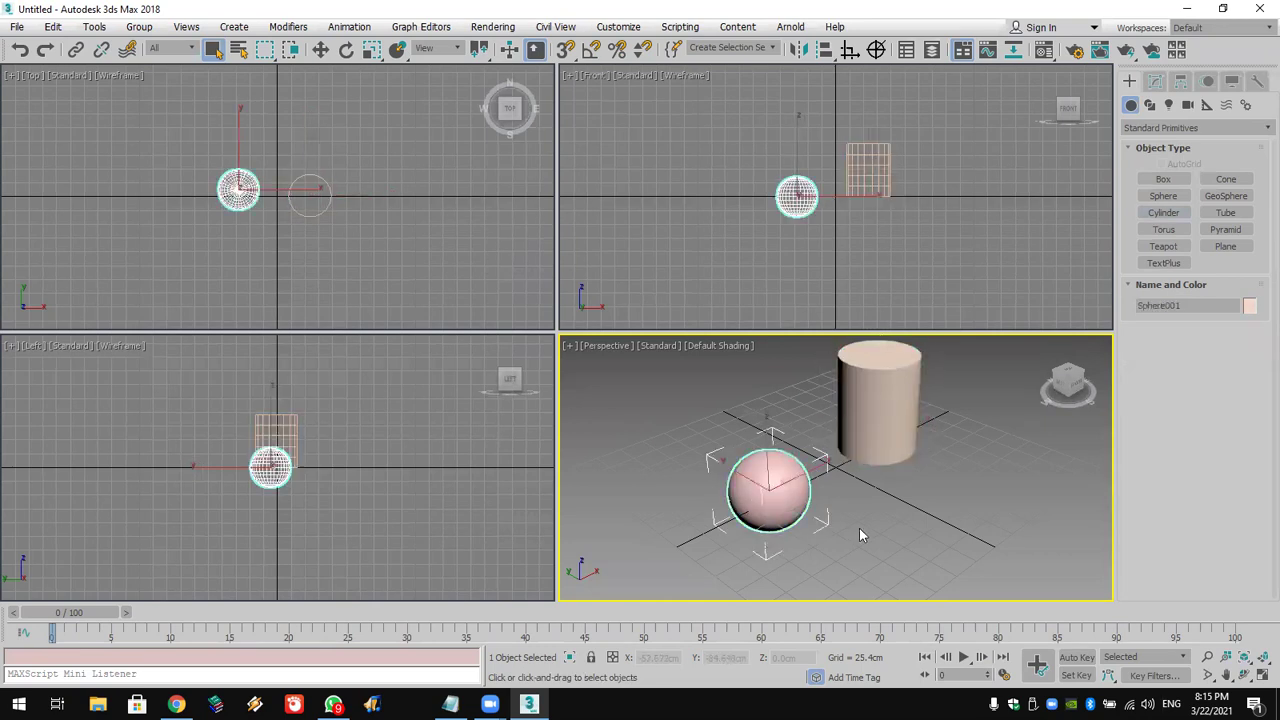
{"action": "left_click", "coordinate": [859, 528]}
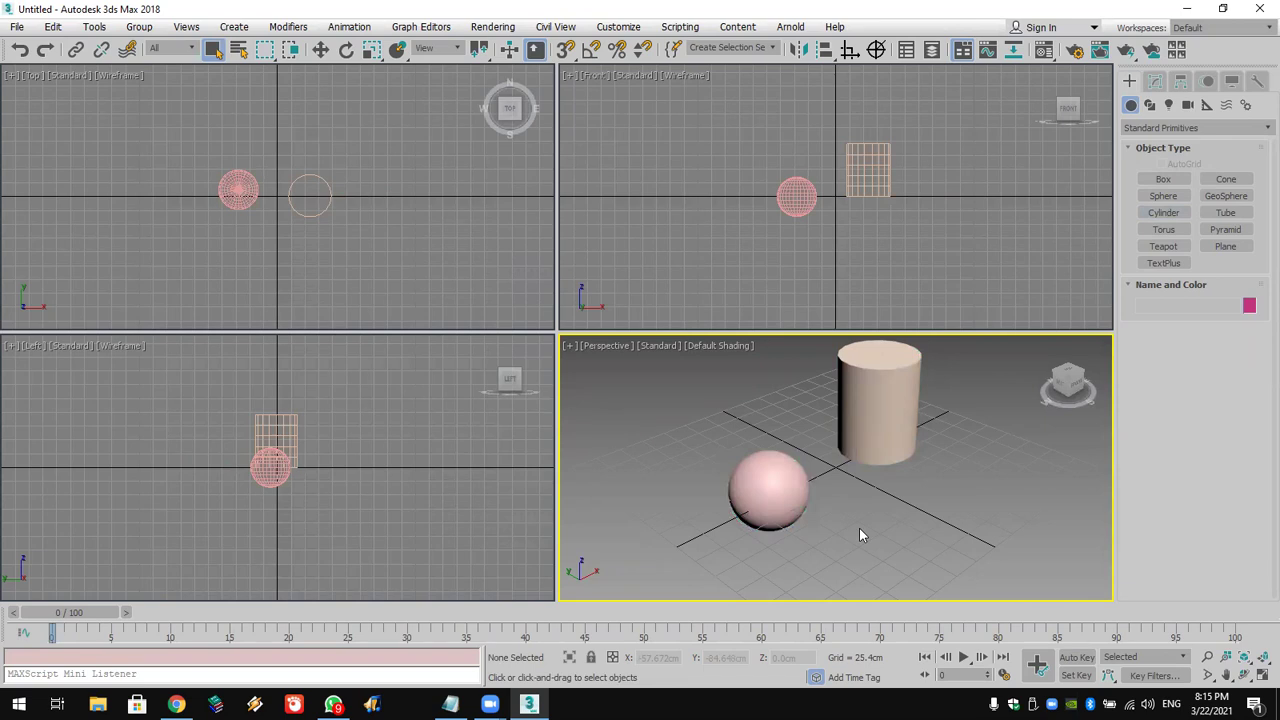
{"action": "left_click", "coordinate": [891, 443]}
{"action": "left_click", "coordinate": [794, 478]}
{"action": "left_click", "coordinate": [876, 420]}
{"action": "left_click", "coordinate": [782, 487]}
Open the cylinder's Object Properties to examine its vertex and face information
{"action": "left_click", "coordinate": [874, 458]}
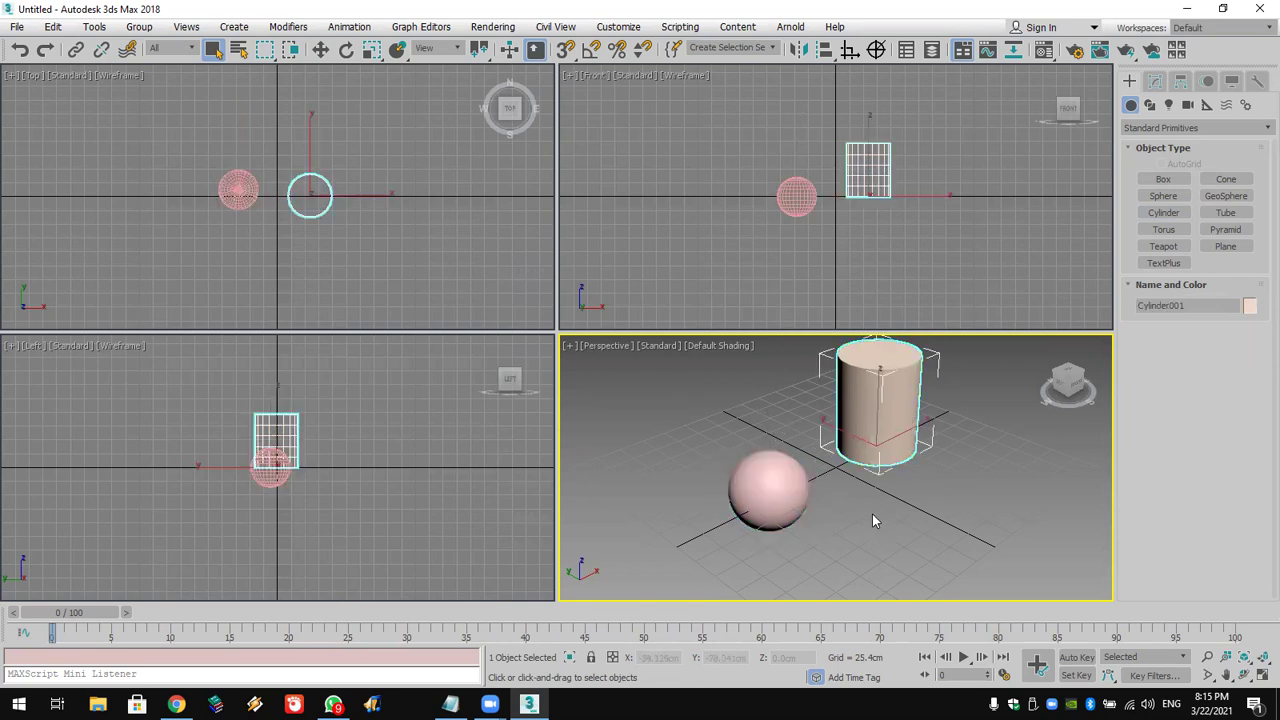
{"action": "right_click", "coordinate": [873, 410]}
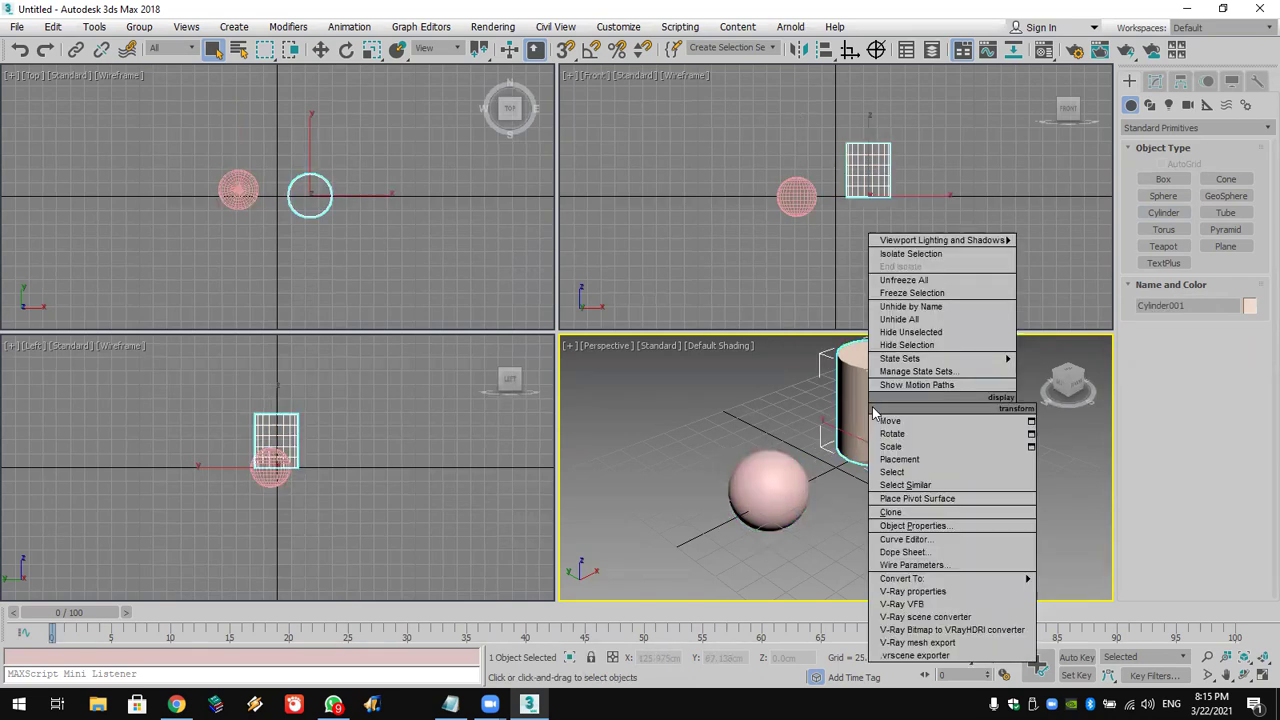
{"action": "left_click", "coordinate": [972, 525]}
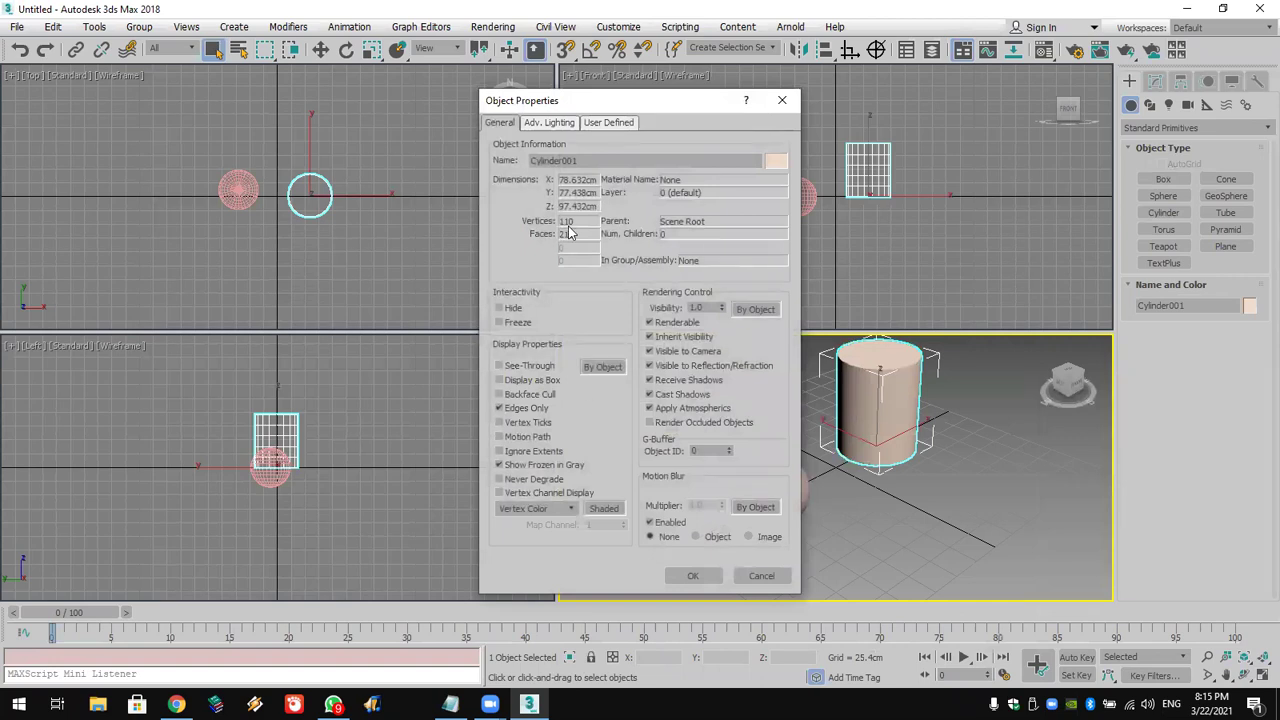
Close the cylinder's properties and open the sphere's Object Properties to examine its vertex and face information
{"action": "left_click", "coordinate": [781, 101]}
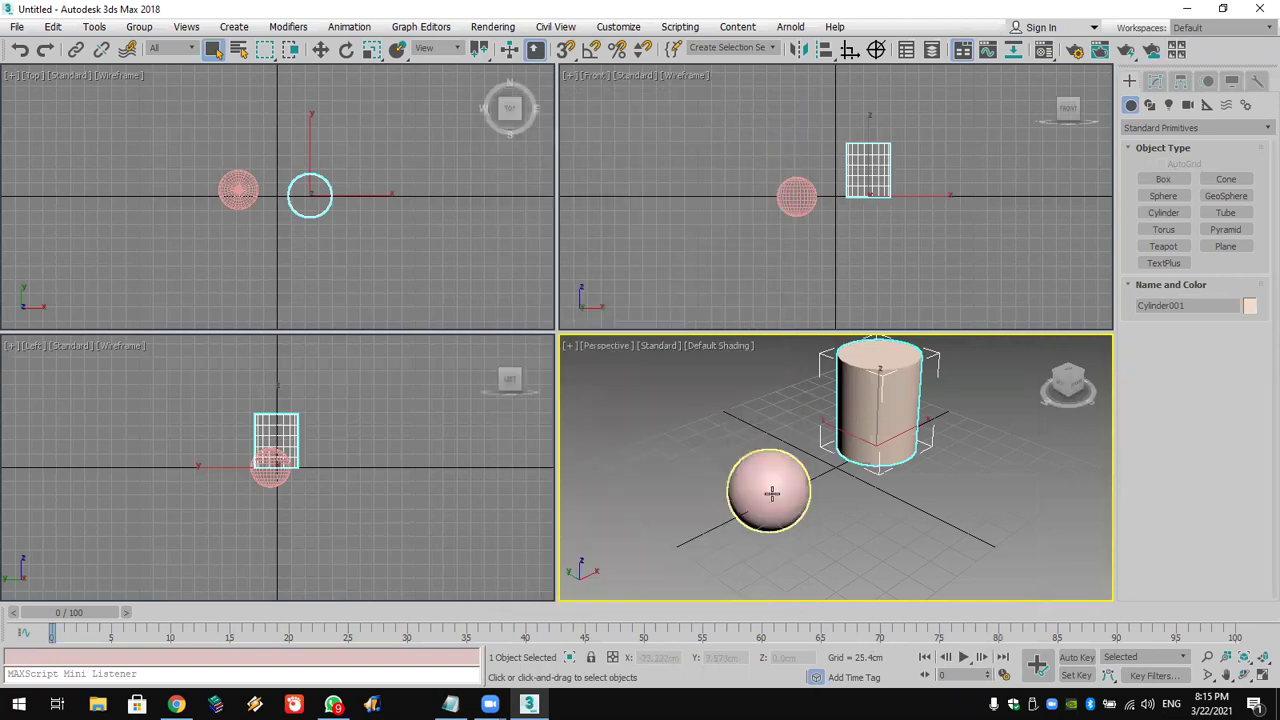
{"action": "left_click", "coordinate": [772, 492]}
{"action": "right_click", "coordinate": [772, 494]}
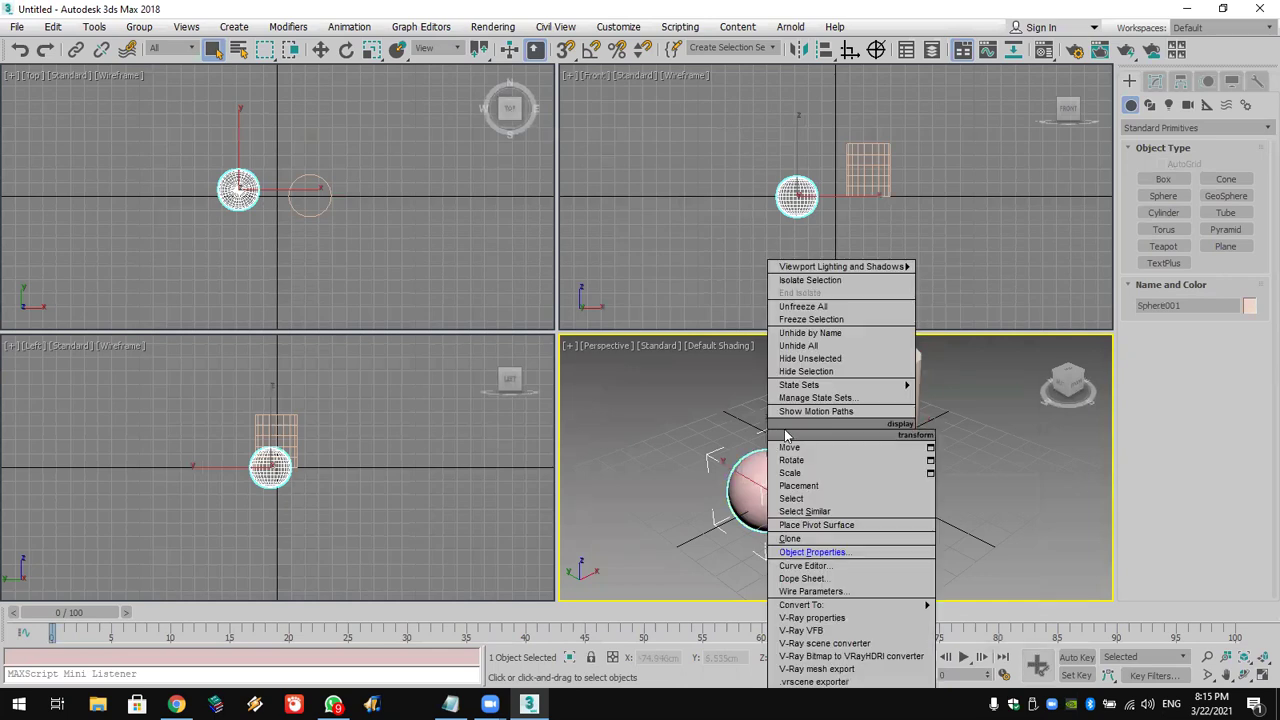
{"action": "left_click", "coordinate": [868, 552]}
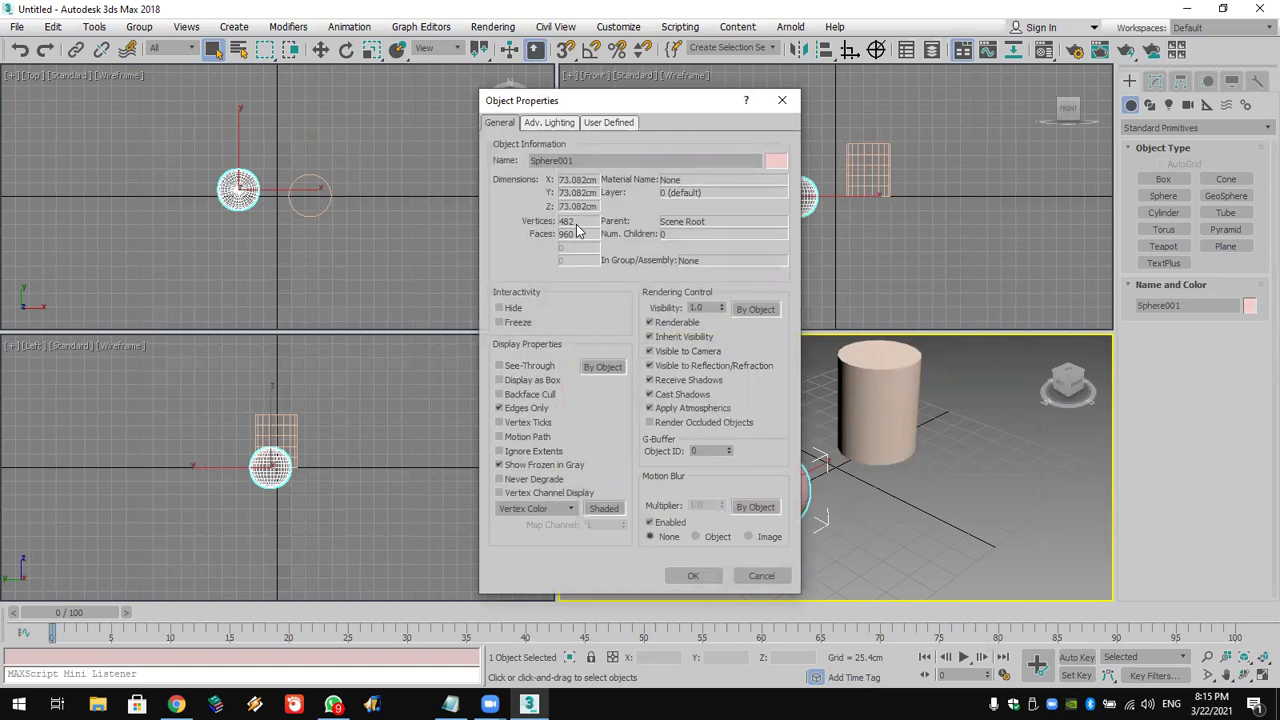
{"action": "left_click", "coordinate": [782, 100]}
Delete the cylinder and clone the sphere along X in the Top view as five copies, spaced about 153 cm apart
{"action": "left_click", "coordinate": [879, 404]}
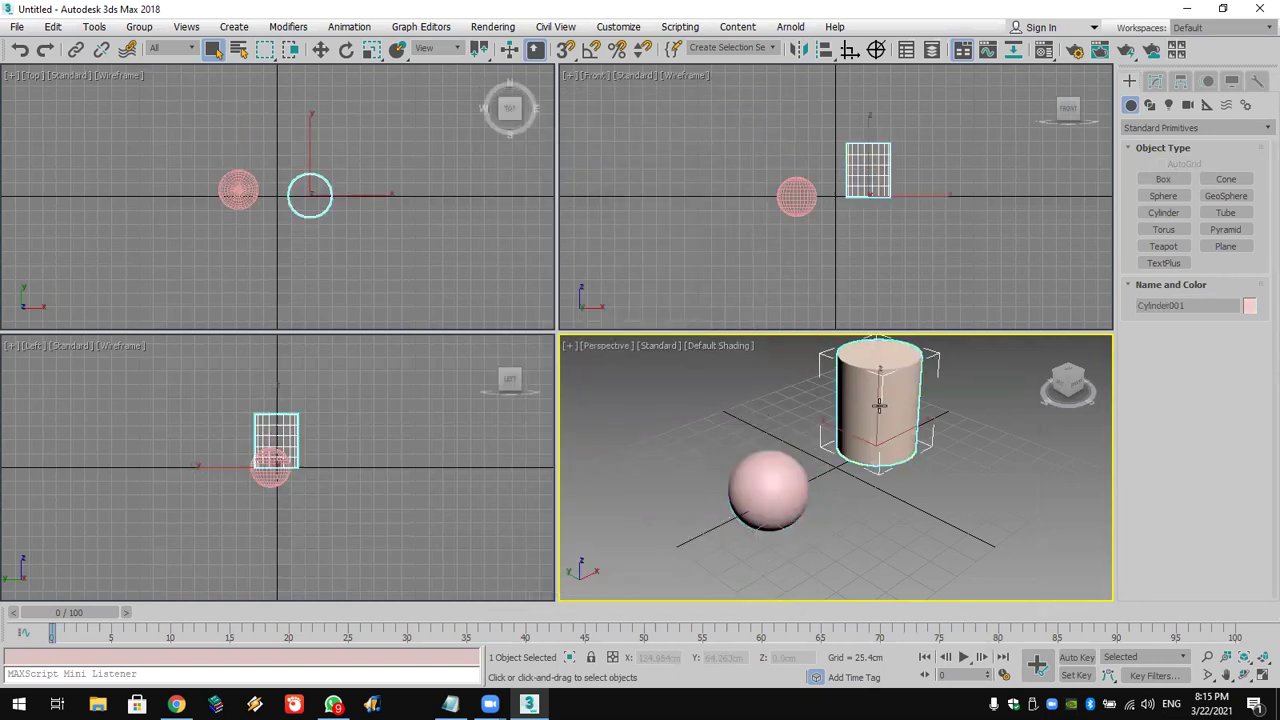
{"action": "key", "text": "Delete"}
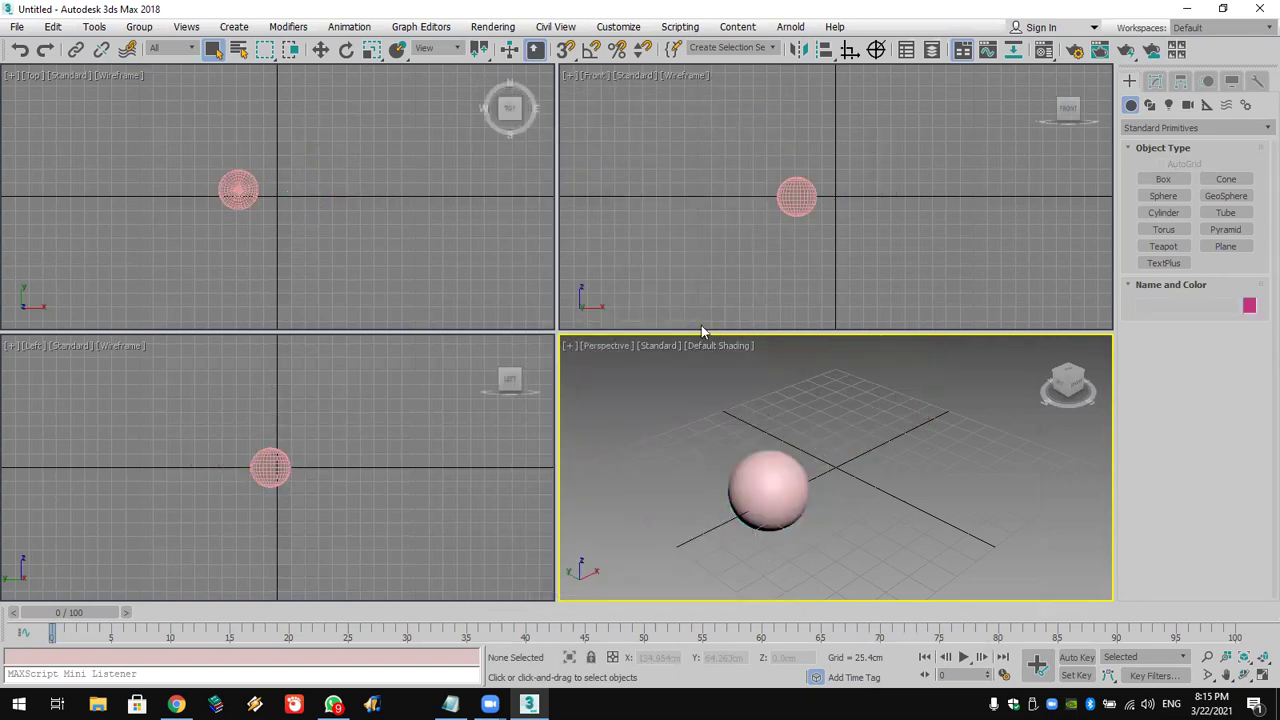
{"action": "left_click", "coordinate": [226, 203]}
{"action": "key", "text": "w"}
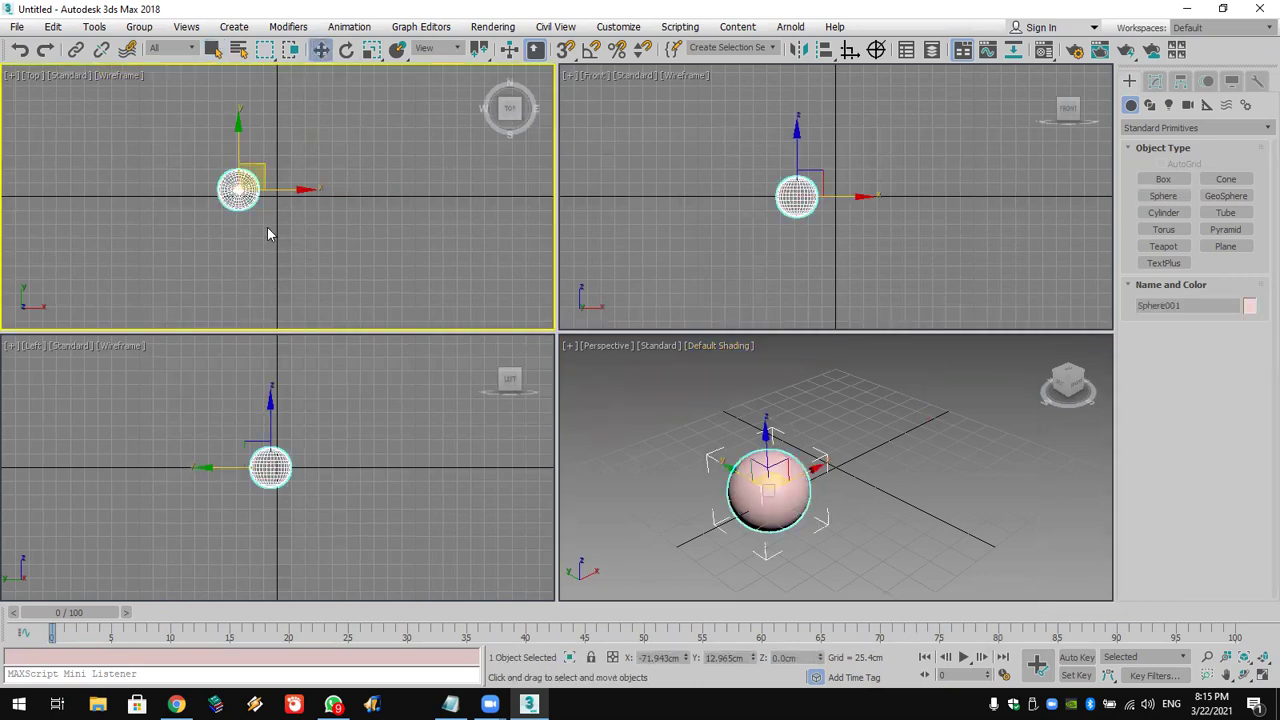
{"action": "left_click_drag", "start_coordinate": [277, 189], "coordinate": [361, 188], "text": "shift"}
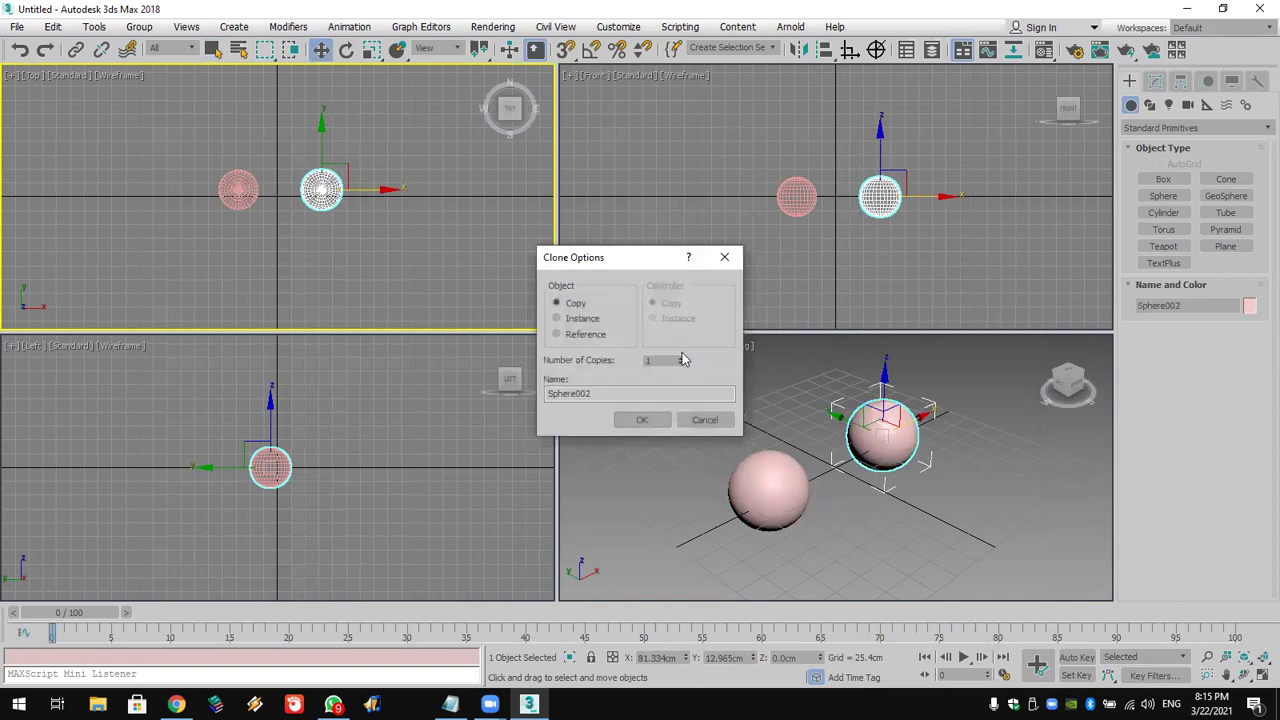
{"action": "left_click", "coordinate": [642, 419]}
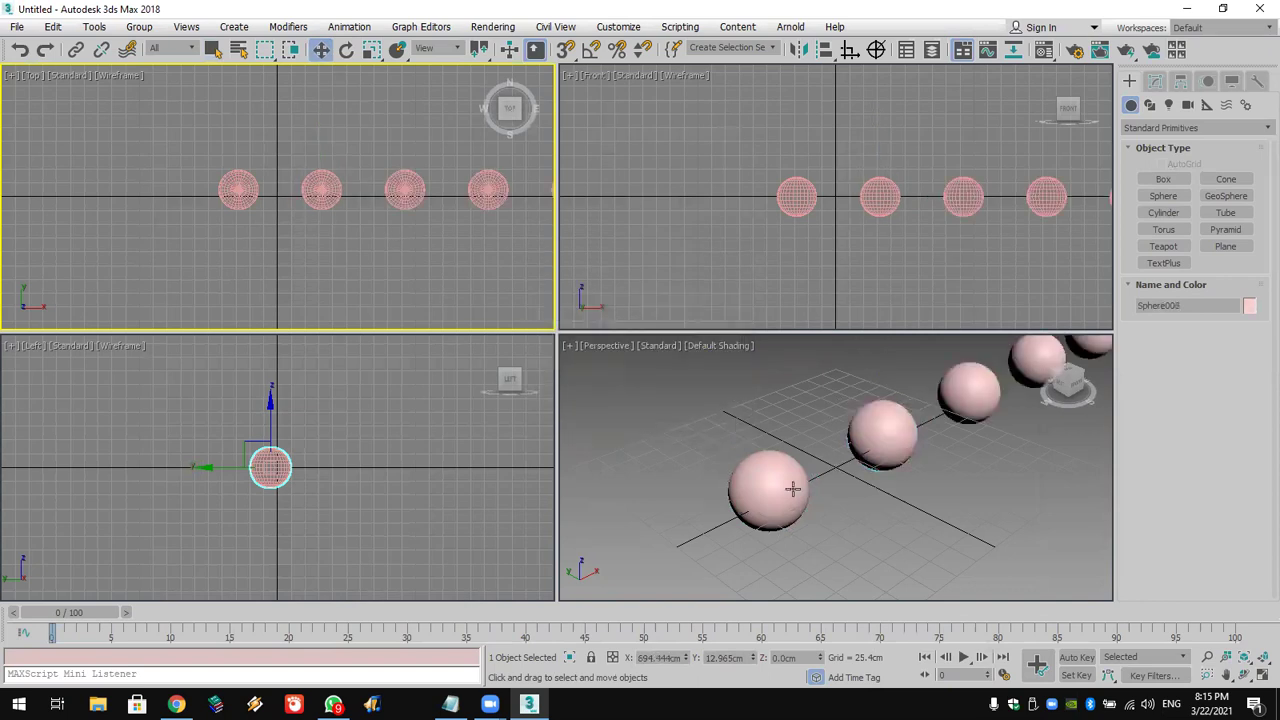
{"action": "scroll", "coordinate": [857, 520], "scroll_direction": "down", "scroll_amount": 3}
{"action": "middle_click_drag", "start_coordinate": [857, 520], "coordinate": [836, 520]}
{"action": "left_click", "coordinate": [857, 512]}
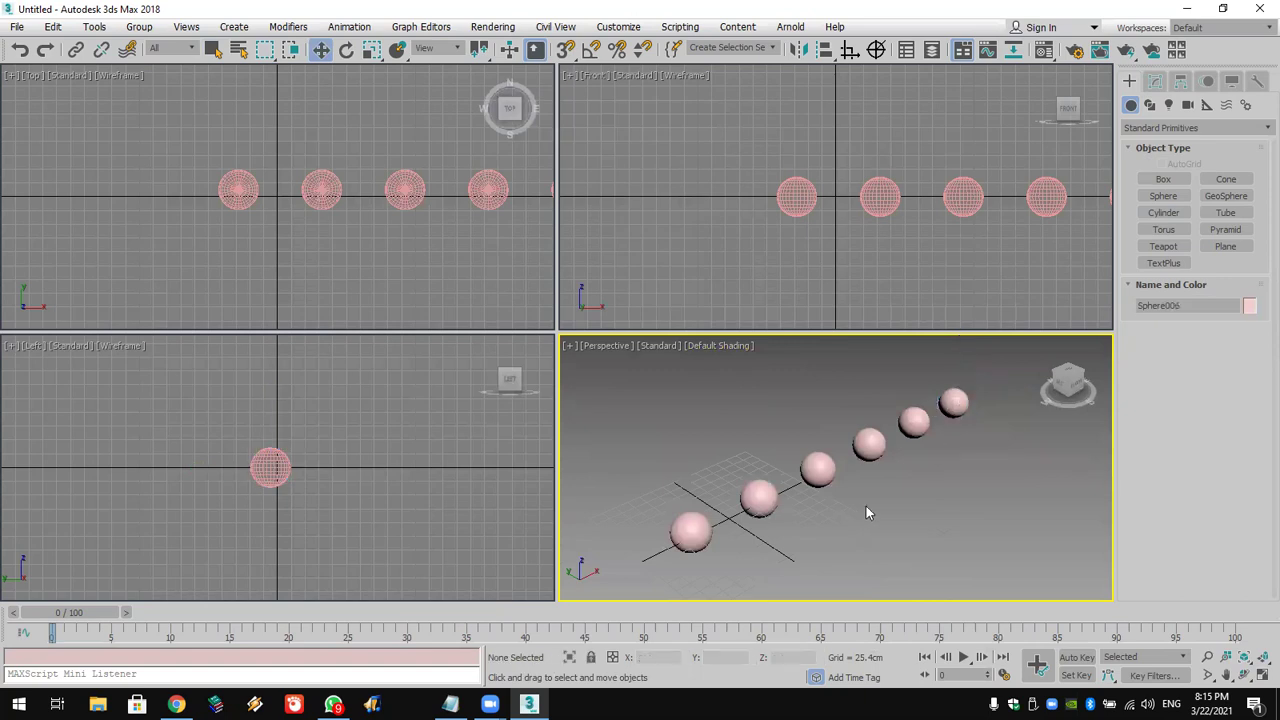
{"action": "left_click", "coordinate": [688, 530]}
{"action": "left_click", "coordinate": [758, 497]}
{"action": "left_click", "coordinate": [822, 476]}
{"action": "left_click", "coordinate": [868, 445]}
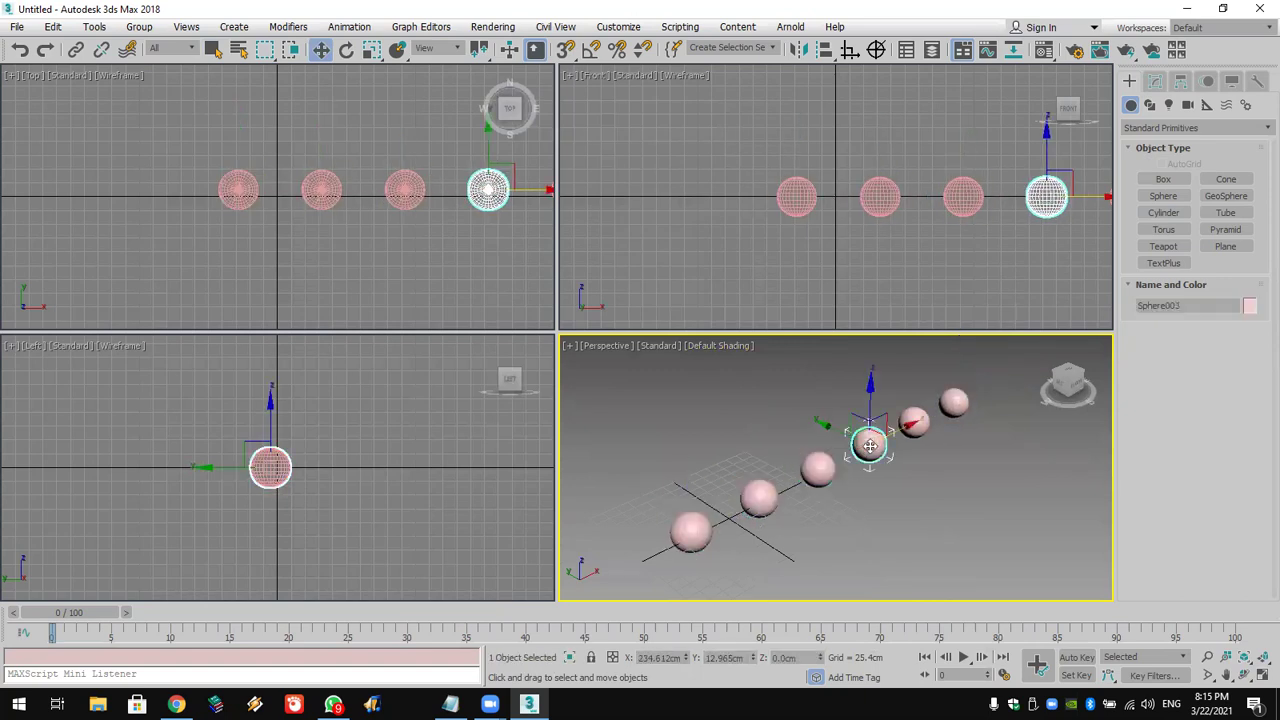
Select the second sphere in the row and apply an Edit Mesh modifier to it
{"action": "middle_click_drag", "start_coordinate": [818, 243], "coordinate": [746, 231]}
{"action": "scroll", "coordinate": [700, 249], "scroll_direction": "up", "scroll_amount": 6}
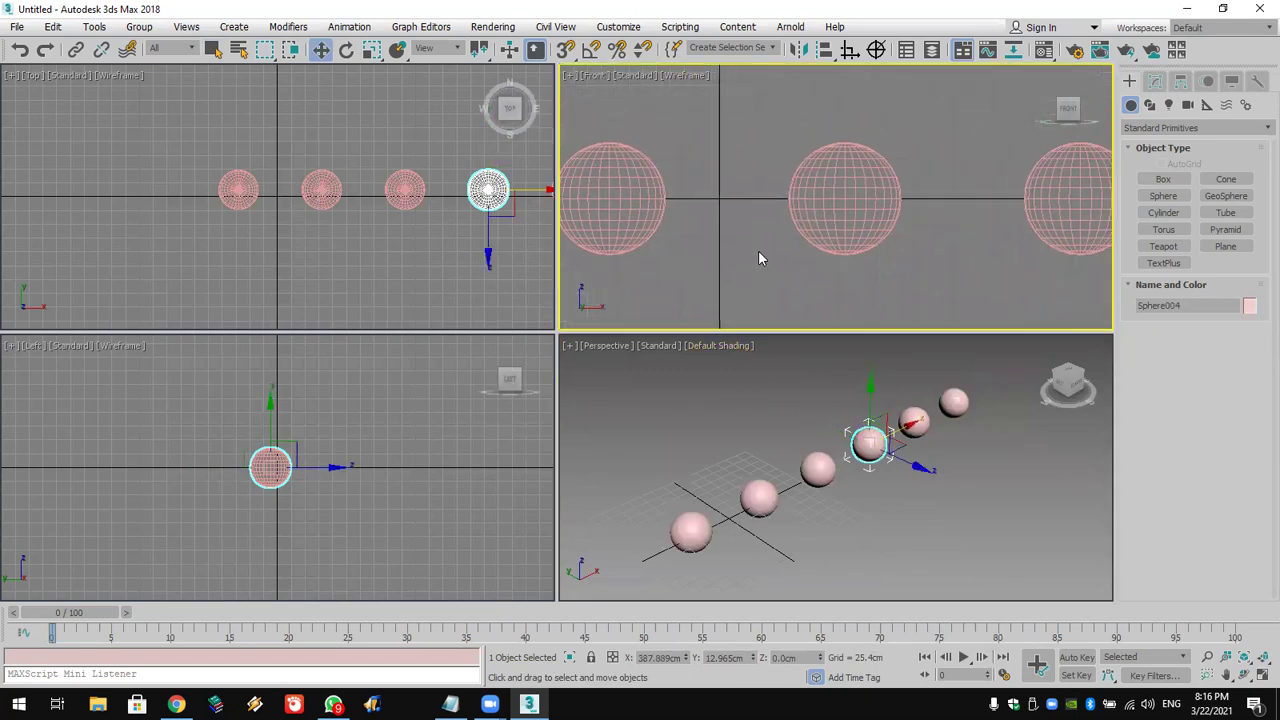
{"action": "left_click", "coordinate": [834, 206]}
{"action": "scroll", "coordinate": [845, 202], "scroll_direction": "up", "scroll_amount": 6}
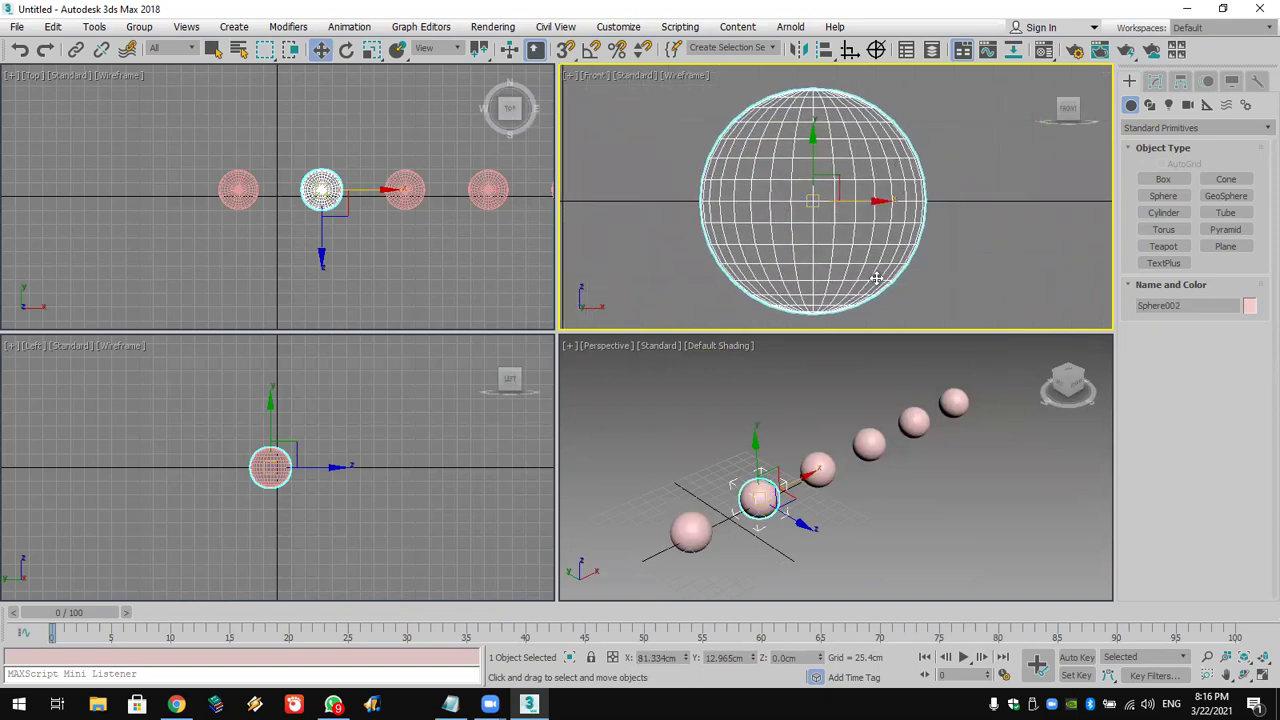
{"action": "left_click", "coordinate": [1155, 81]}
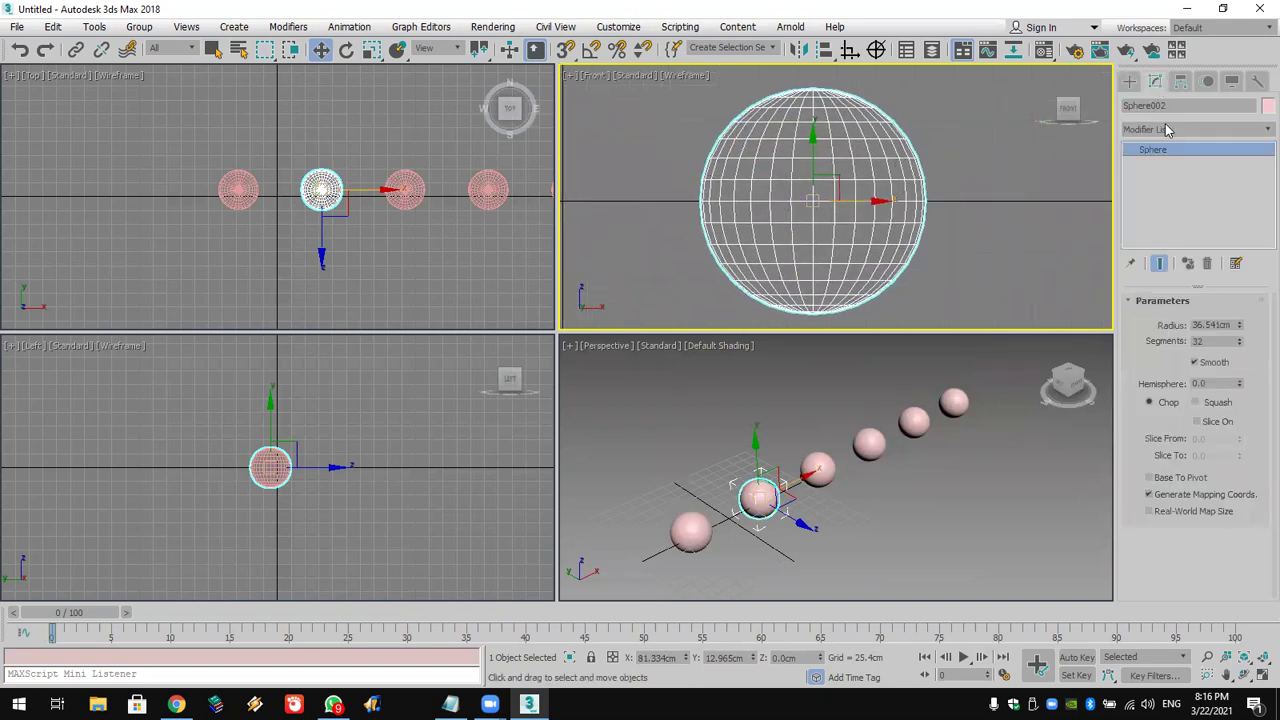
{"action": "left_click", "coordinate": [1165, 127]}
{"action": "key", "text": "e"}
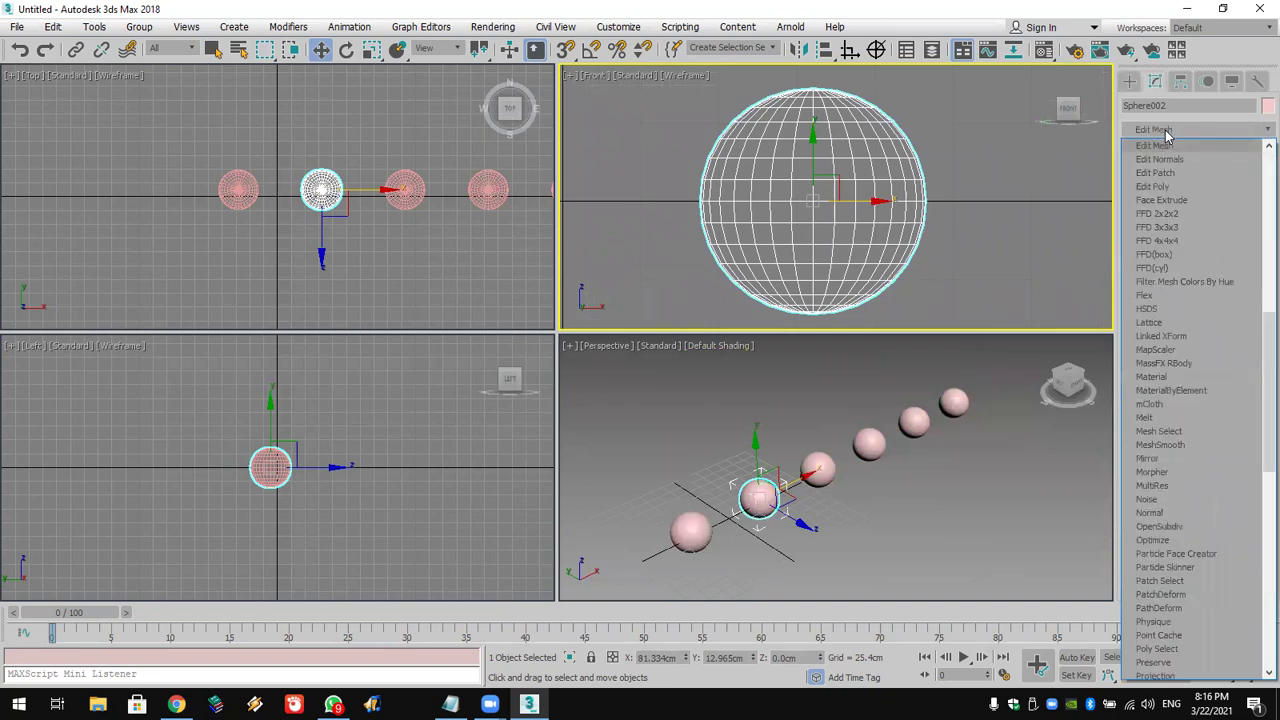
{"action": "left_click", "coordinate": [1162, 149]}
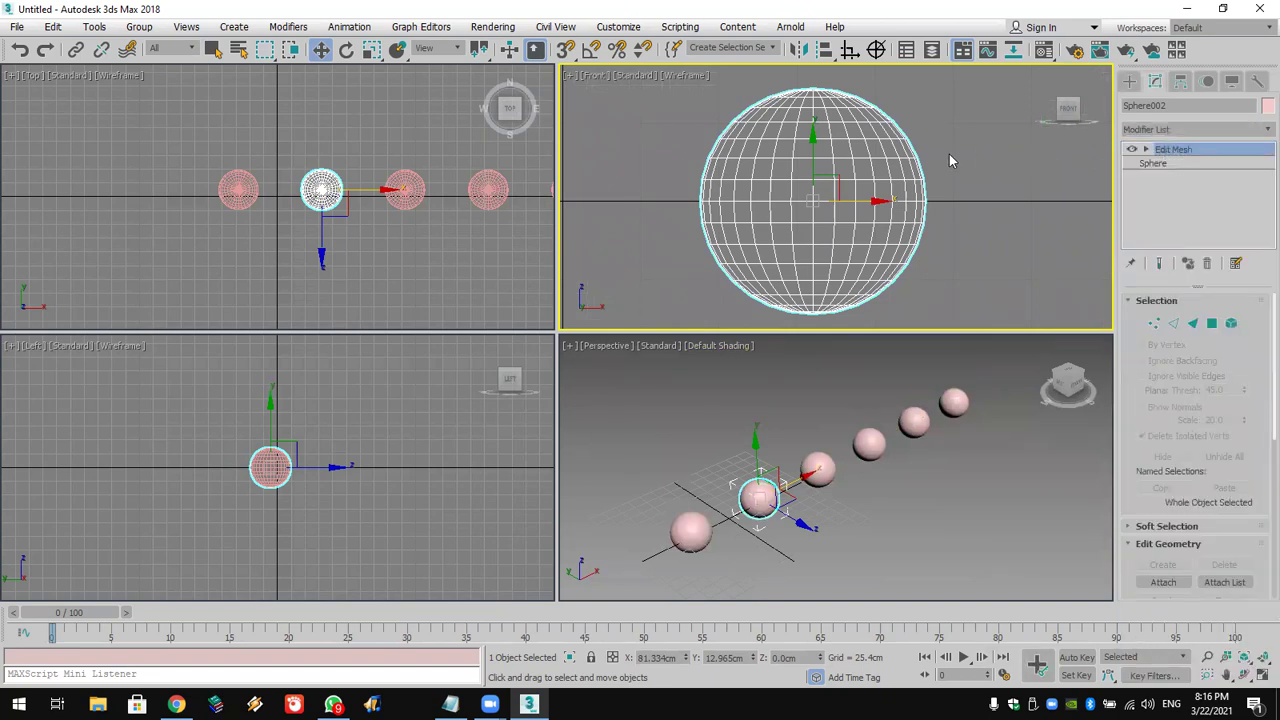
Demonstrate Vertex and Edge selection on the second sphere by selecting horizontal vertex bands and a single edge in the Front view
{"action": "left_click", "coordinate": [1147, 149]}
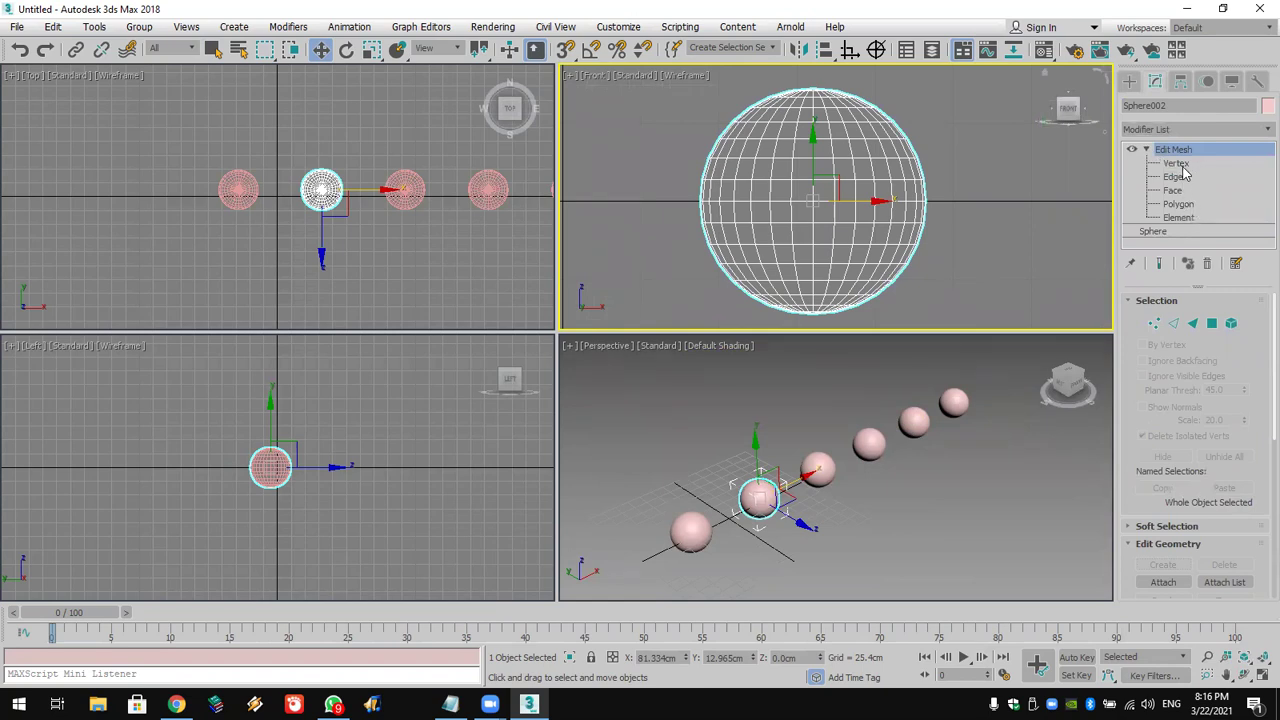
{"action": "left_click", "coordinate": [1176, 164]}
{"action": "left_click_drag", "start_coordinate": [990, 146], "coordinate": [574, 182]}
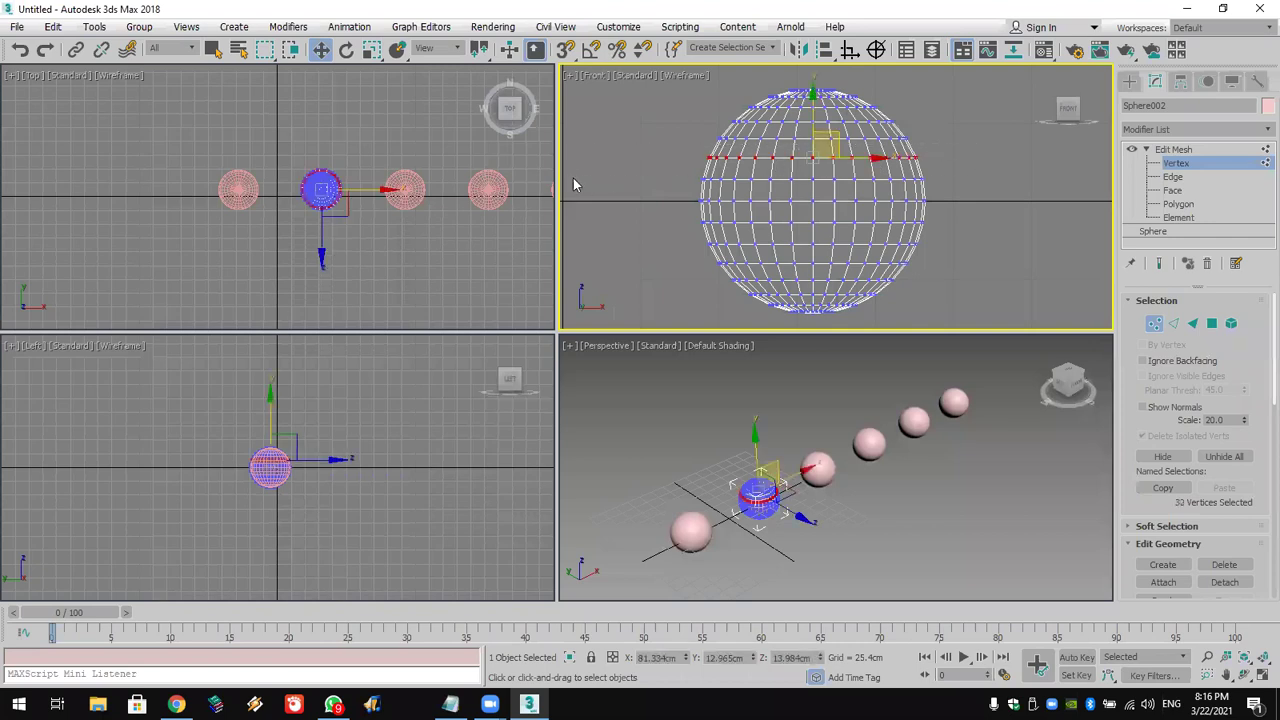
{"action": "left_click_drag", "start_coordinate": [533, 253], "coordinate": [533, 253]}
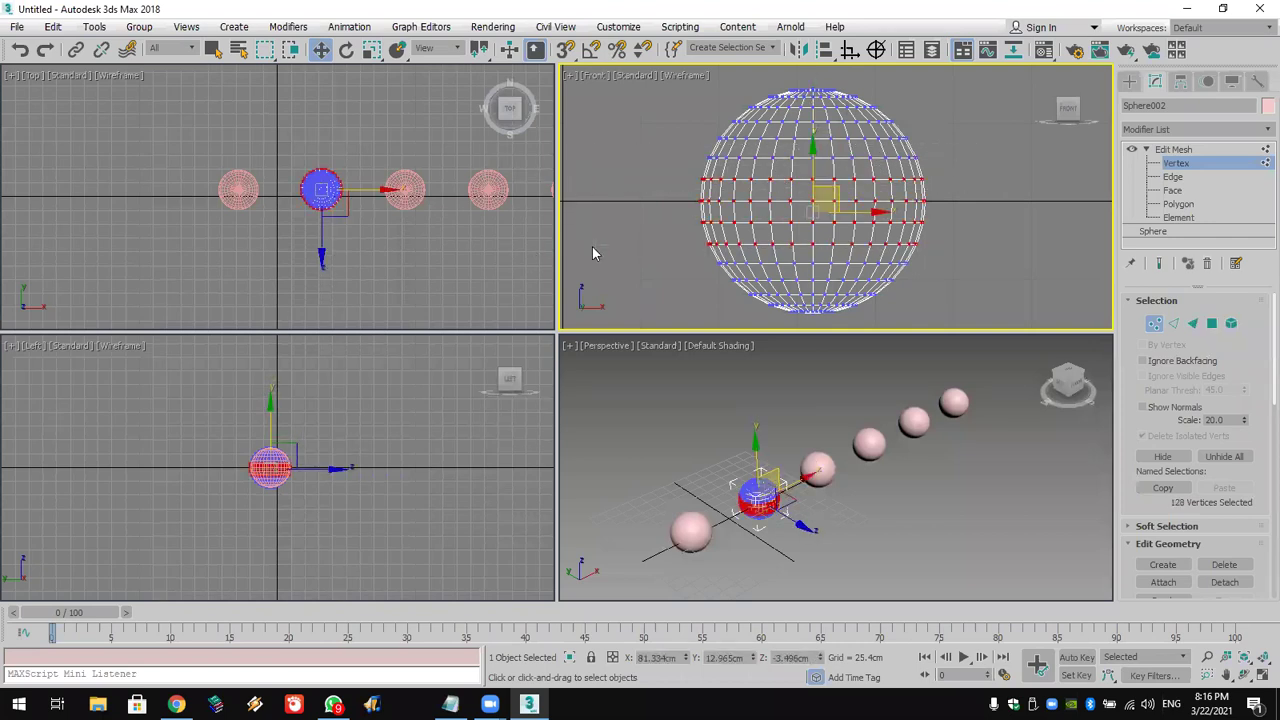
{"action": "left_click", "coordinate": [1172, 177]}
{"action": "scroll", "coordinate": [855, 206], "scroll_direction": "up", "scroll_amount": 5}
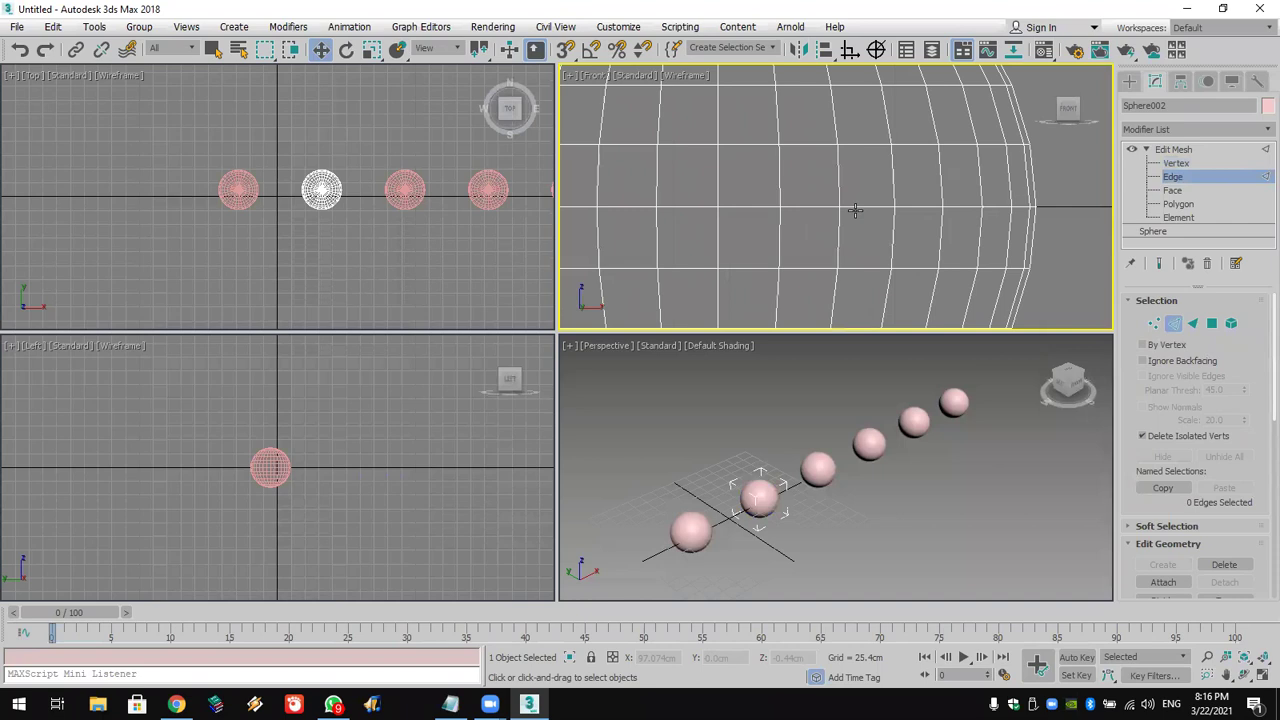
{"action": "left_click", "coordinate": [893, 195]}
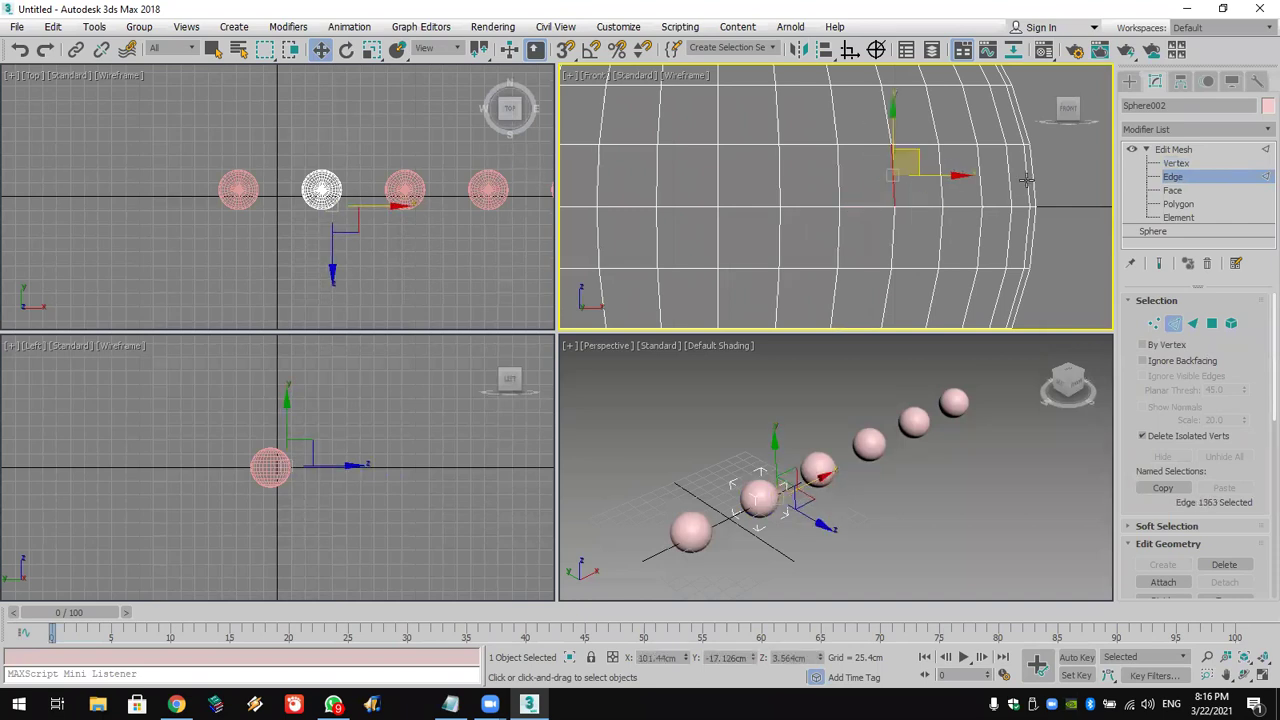
Demonstrate Face, Polygon and Element selection by selecting adjacent triangular faces, one polygon and the whole sphere element
{"action": "left_click", "coordinate": [1172, 190]}
{"action": "left_click", "coordinate": [886, 180]}
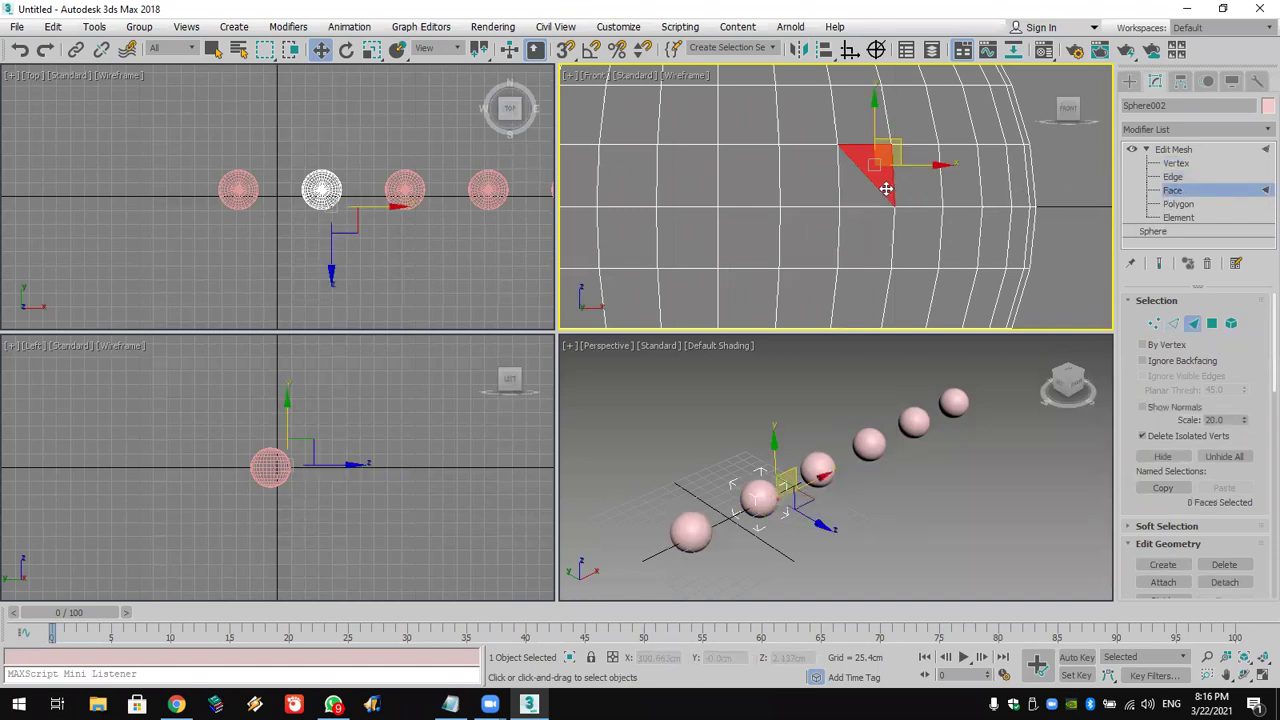
{"action": "left_click", "coordinate": [860, 172]}
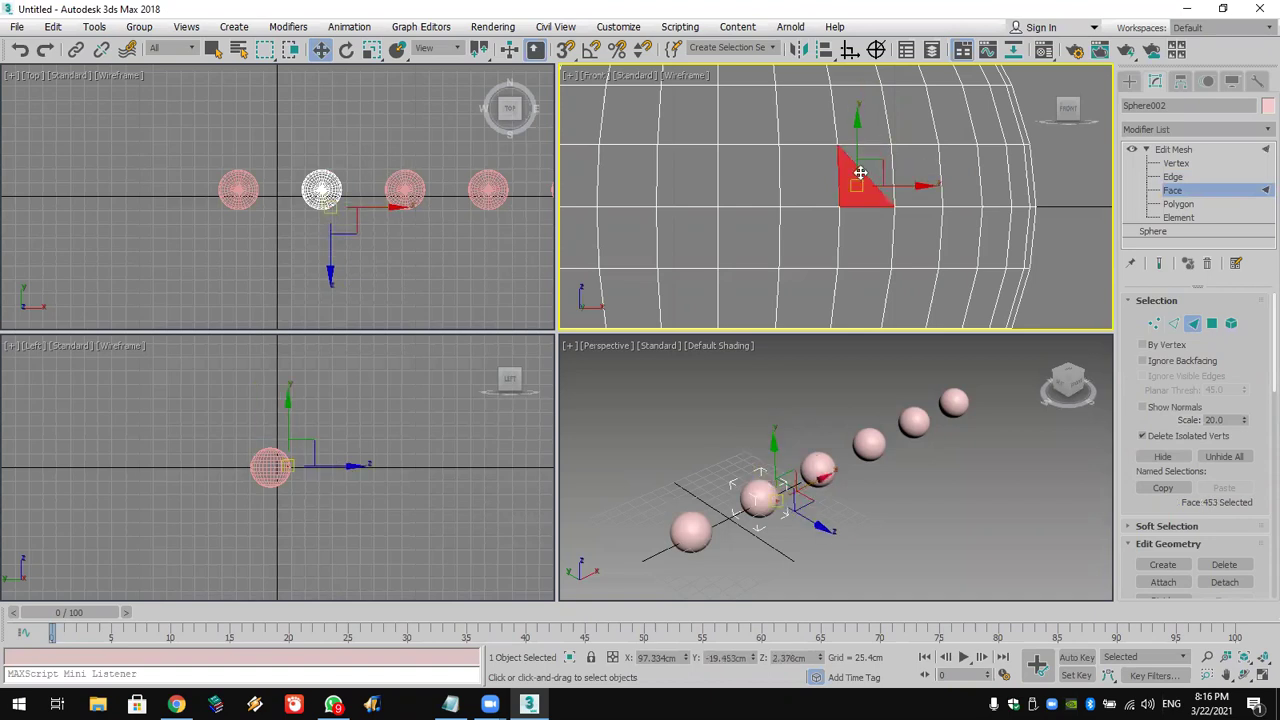
{"action": "left_click", "coordinate": [1177, 204]}
{"action": "left_click", "coordinate": [812, 182]}
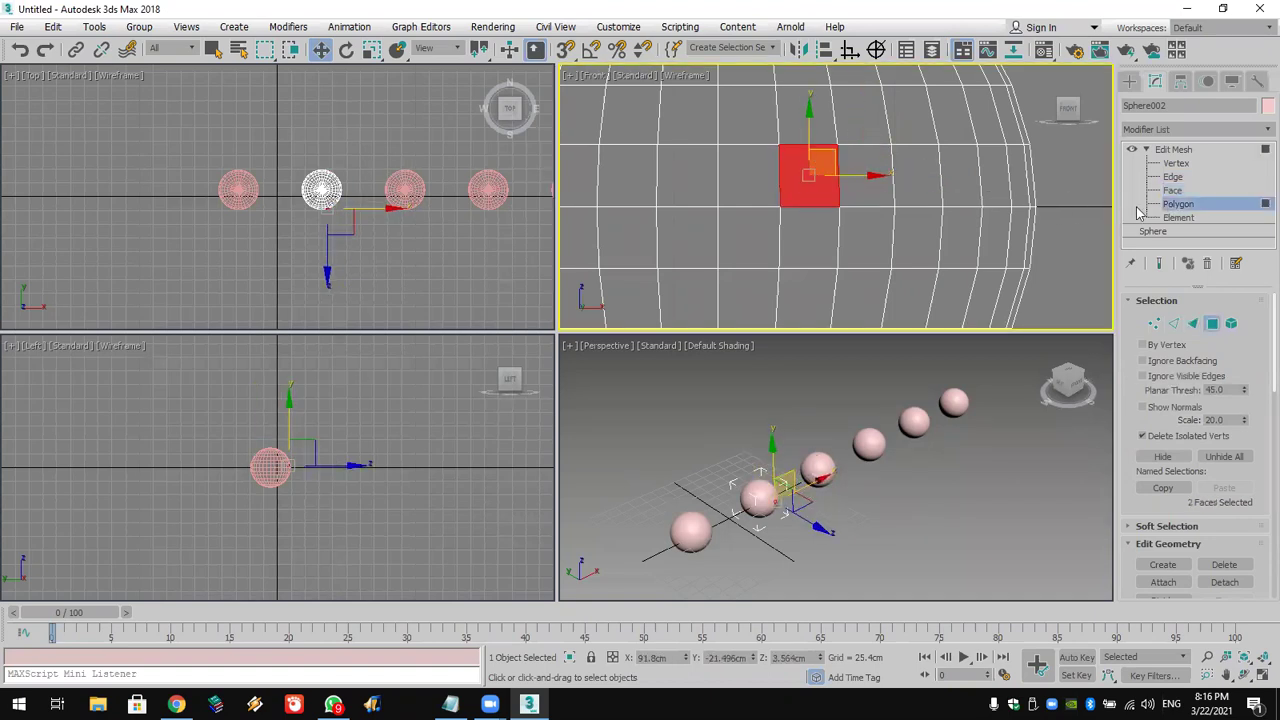
{"action": "left_click", "coordinate": [1176, 217]}
{"action": "left_click", "coordinate": [920, 214]}
{"action": "scroll", "coordinate": [930, 232], "scroll_direction": "down", "scroll_amount": 3}
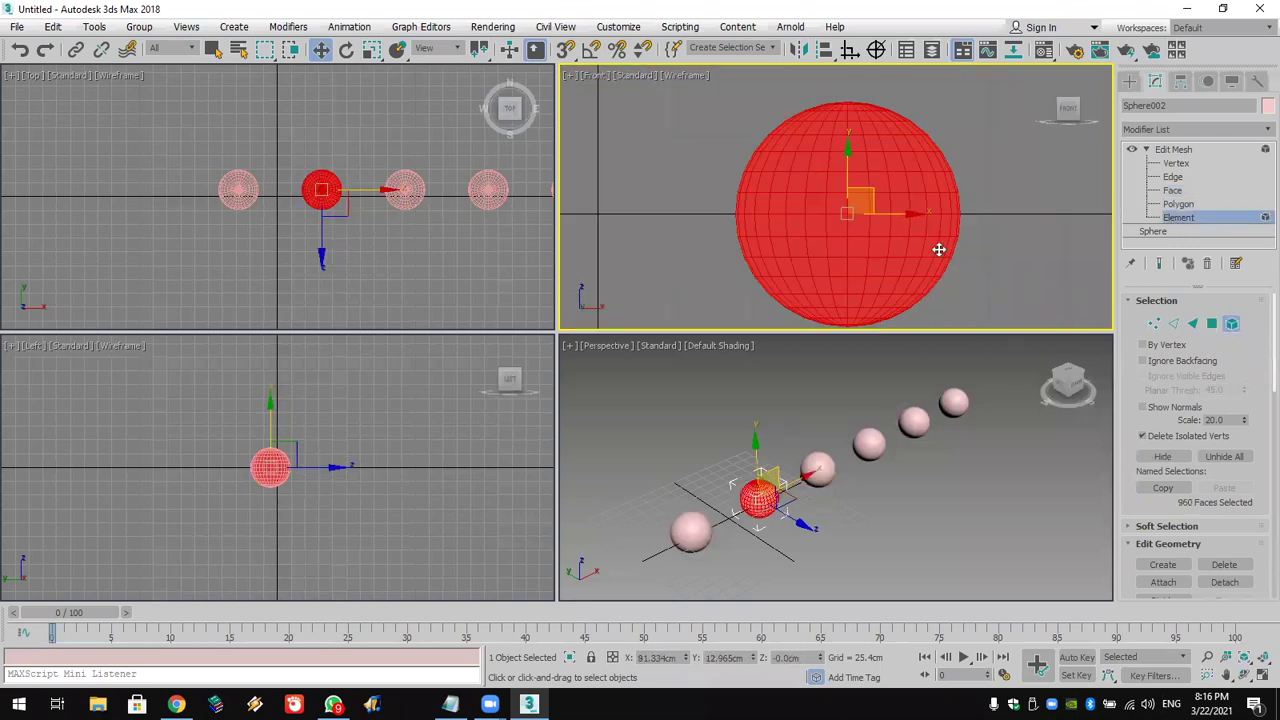
Select all vertices above the second sphere's equator and scale them uniformly to less than half their size
{"action": "left_click", "coordinate": [1177, 164]}
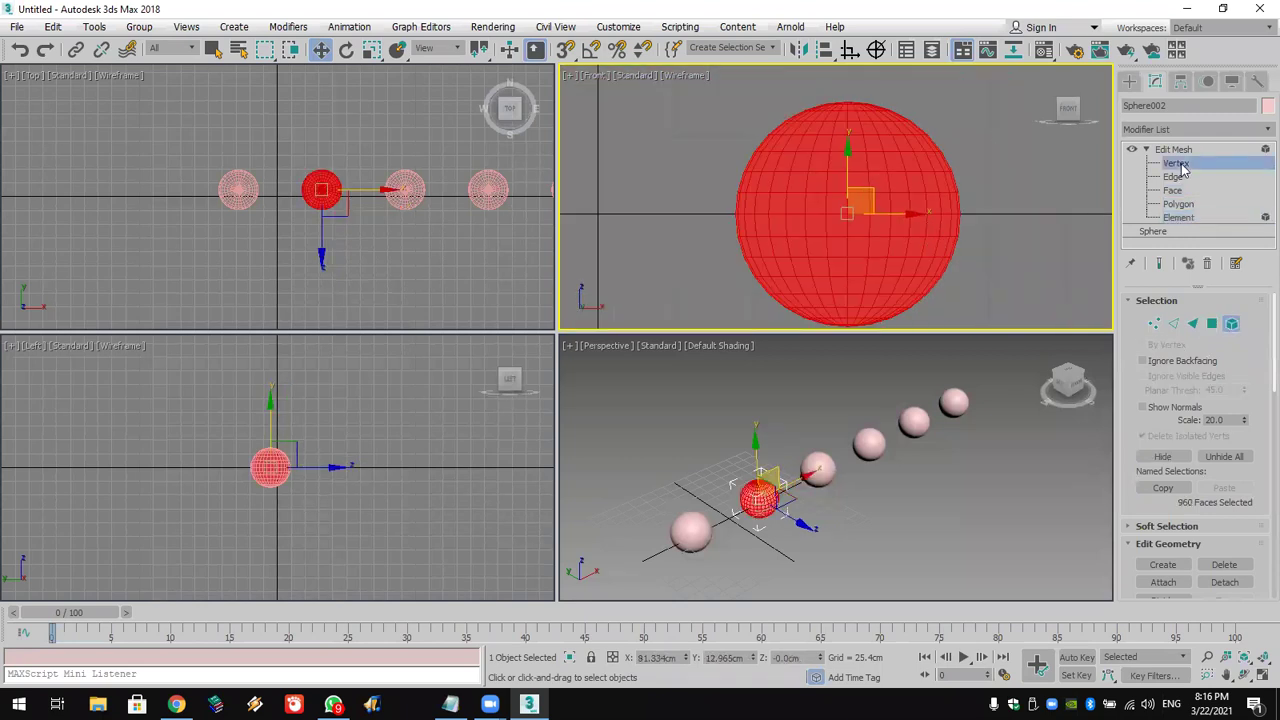
{"action": "left_click_drag", "start_coordinate": [673, 170], "coordinate": [655, 206]}
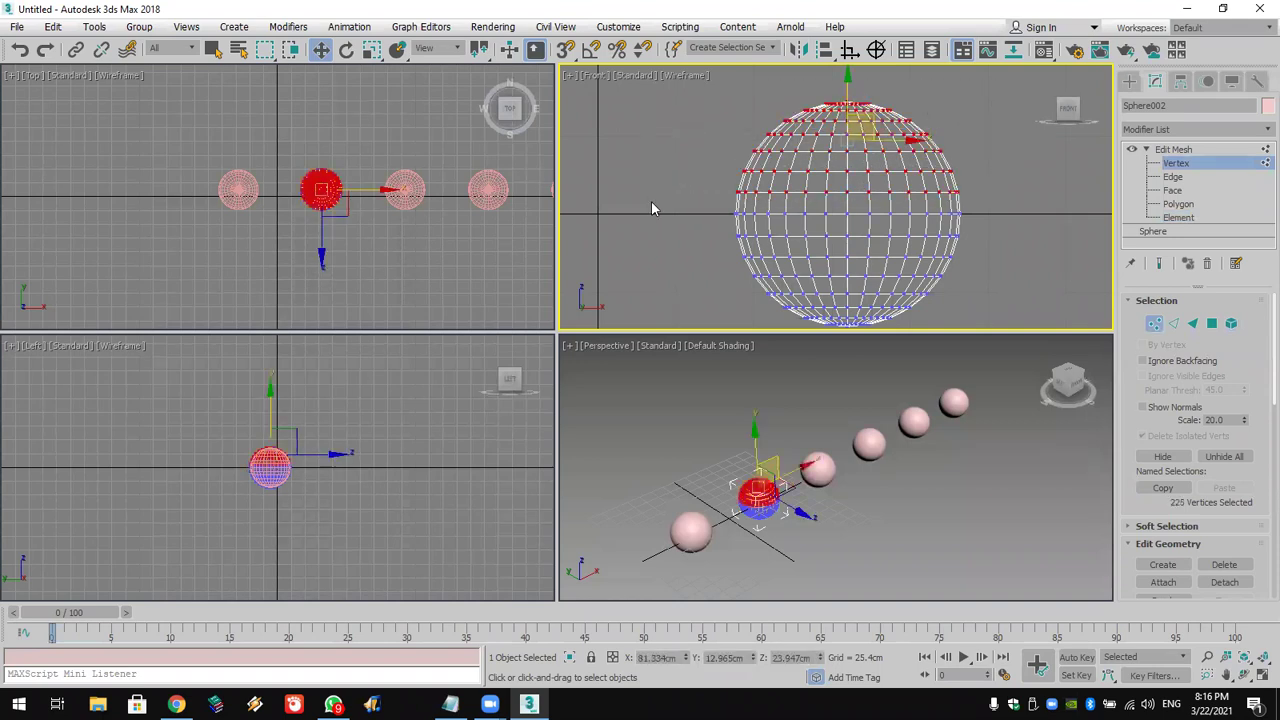
{"action": "left_click", "coordinate": [371, 49]}
{"action": "left_click_drag", "start_coordinate": [852, 136], "coordinate": [870, 241]}
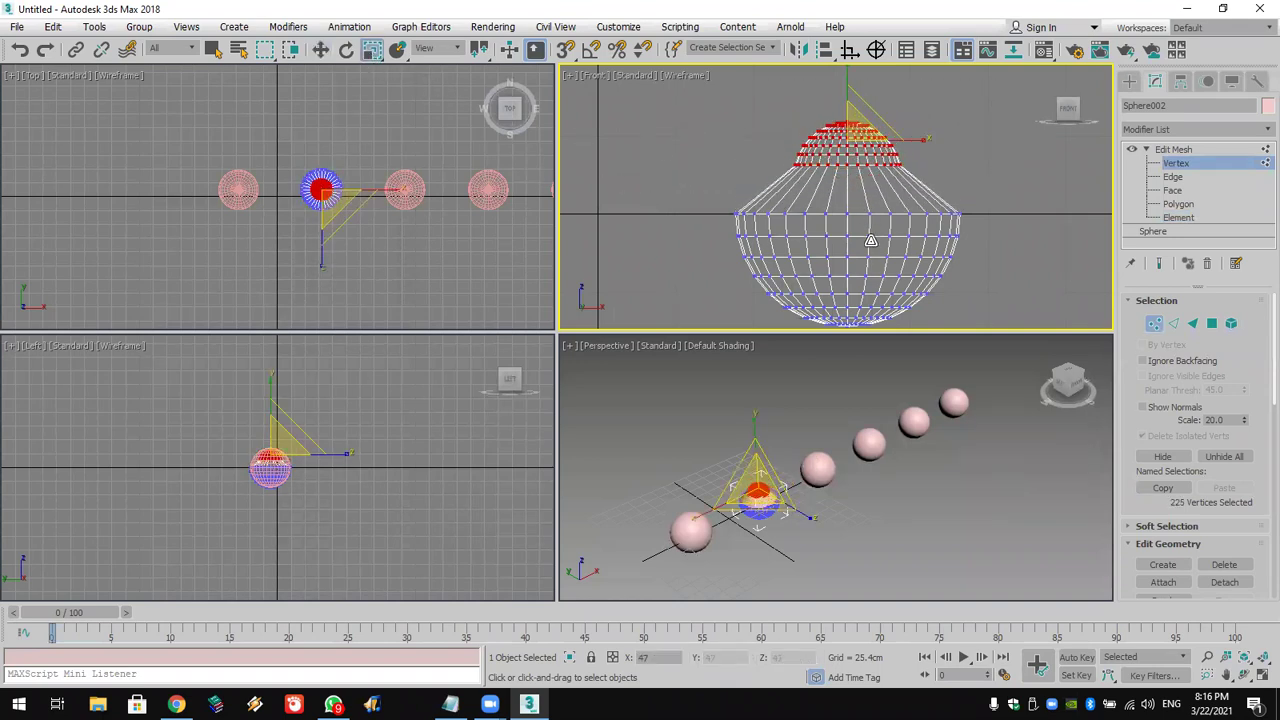
{"action": "key", "text": "ctrl+b"}
Scale the second sphere's lower vertices inward, and narrow the vertex ring just below its equator to match
{"action": "left_click_drag", "start_coordinate": [986, 244], "coordinate": [705, 312]}
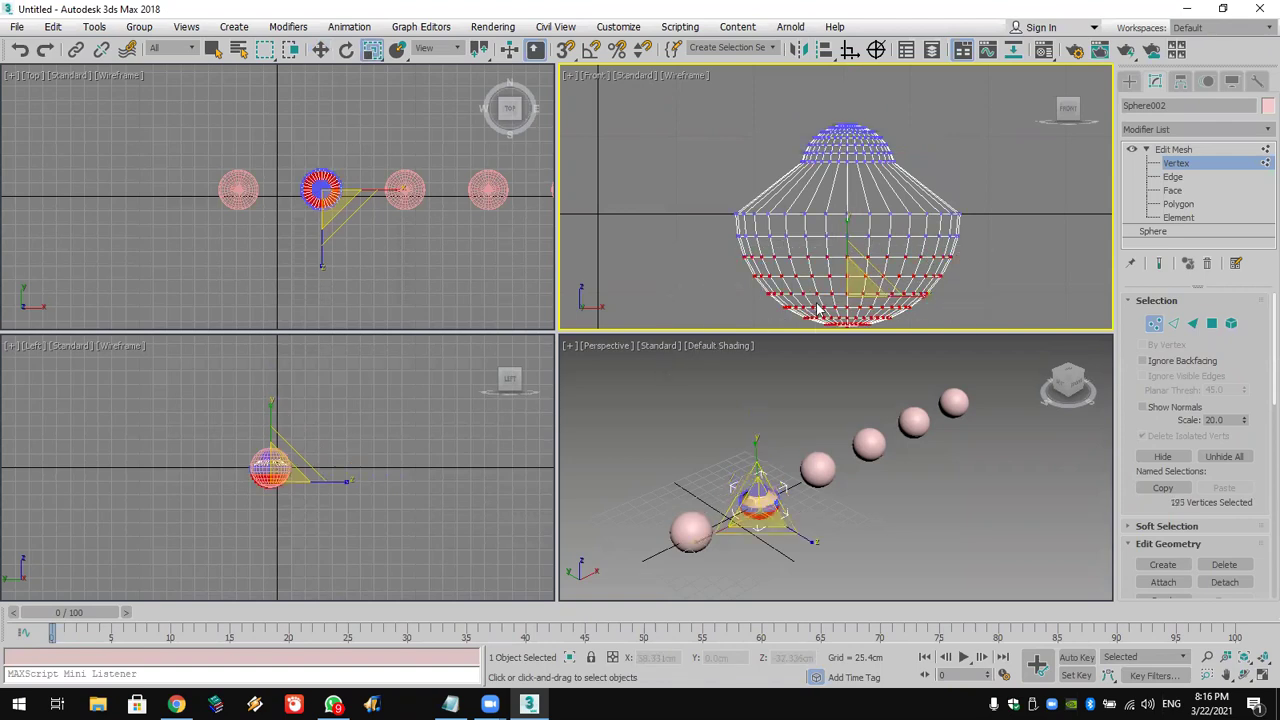
{"action": "left_click_drag", "start_coordinate": [852, 292], "coordinate": [866, 386]}
{"action": "left_click_drag", "start_coordinate": [978, 229], "coordinate": [648, 259]}
{"action": "left_click_drag", "start_coordinate": [850, 238], "coordinate": [865, 357]}
{"action": "key", "text": "ctrl+b"}
{"action": "key", "text": "ctrl+b"}
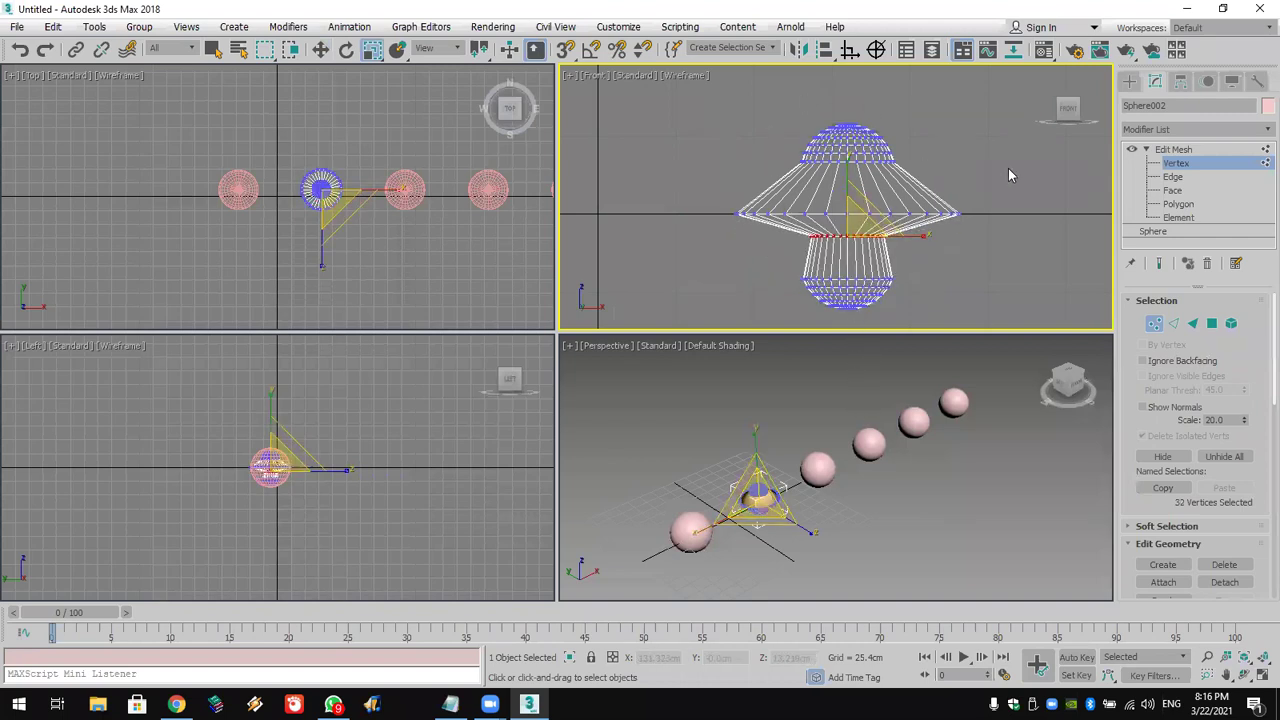
Select the third sphere in the row, apply an Edit Mesh modifier and expand its sub-object levels
{"action": "left_click", "coordinate": [1130, 81]}
{"action": "middle_click_drag", "start_coordinate": [980, 126], "coordinate": [818, 196]}
{"action": "left_click", "coordinate": [819, 195]}
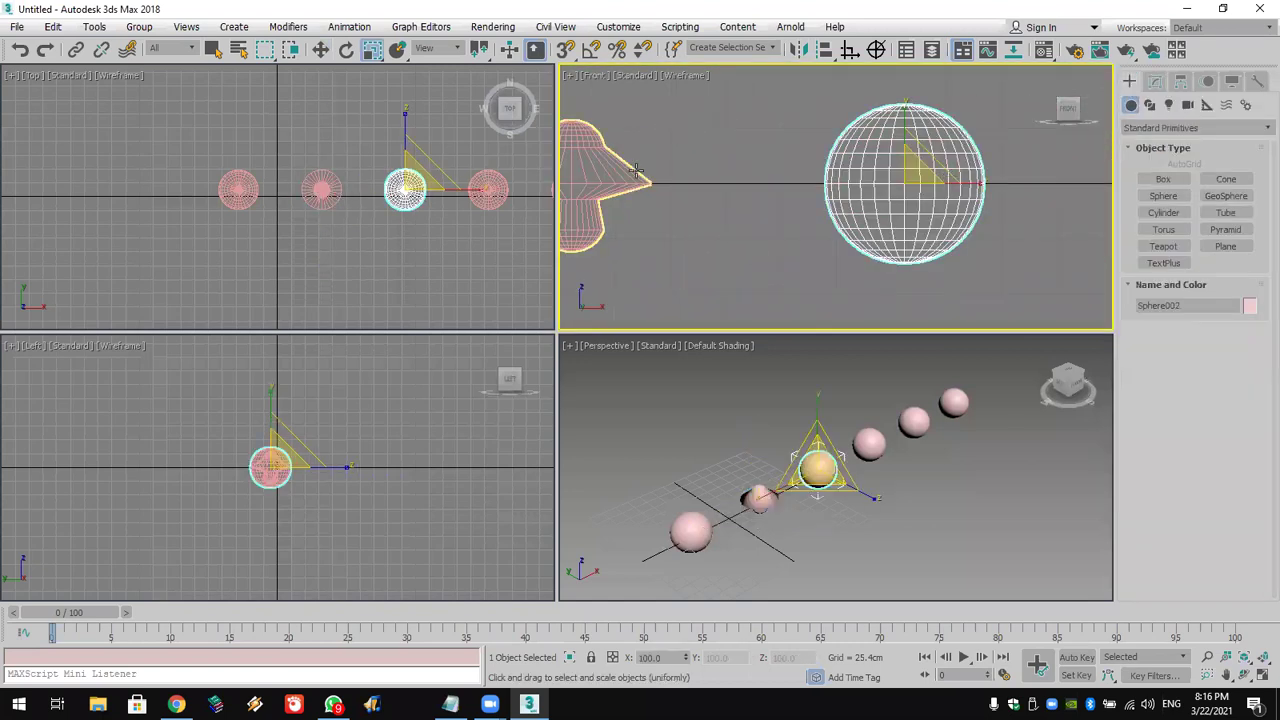
{"action": "middle_click_drag", "start_coordinate": [888, 179], "coordinate": [788, 211]}
{"action": "left_click", "coordinate": [1155, 81]}
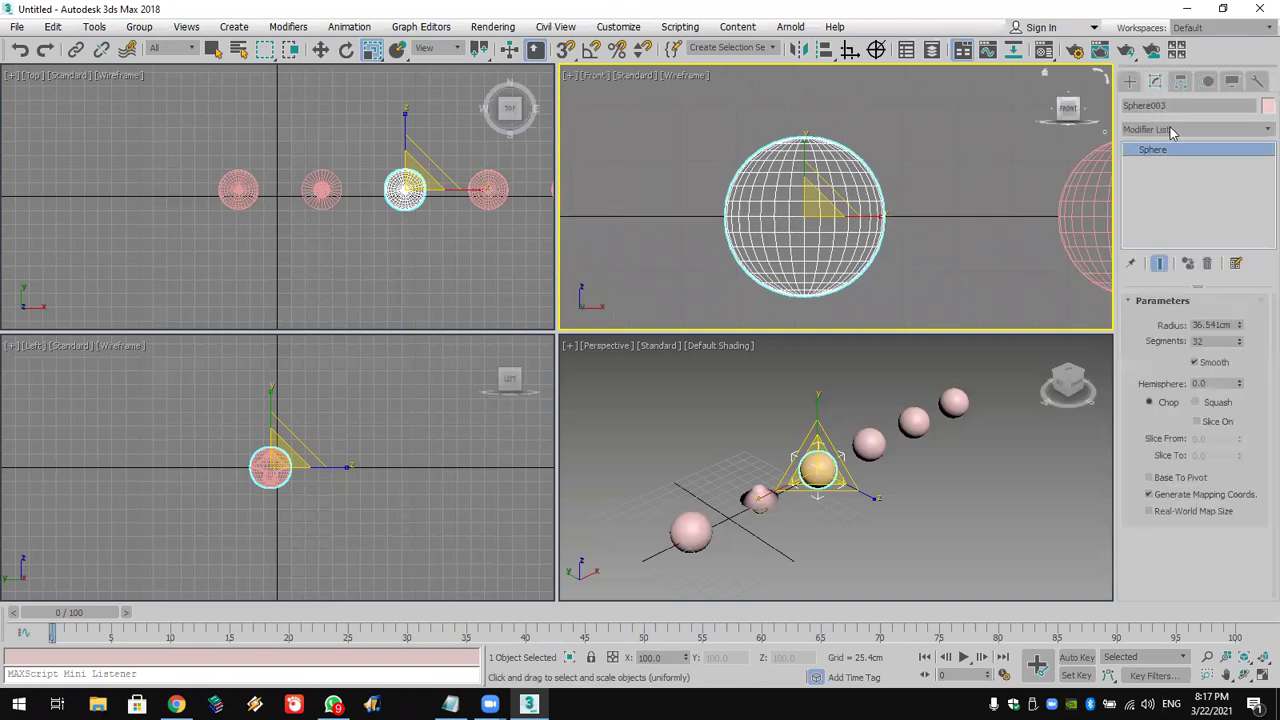
{"action": "left_click", "coordinate": [1170, 127]}
{"action": "key", "text": "e"}
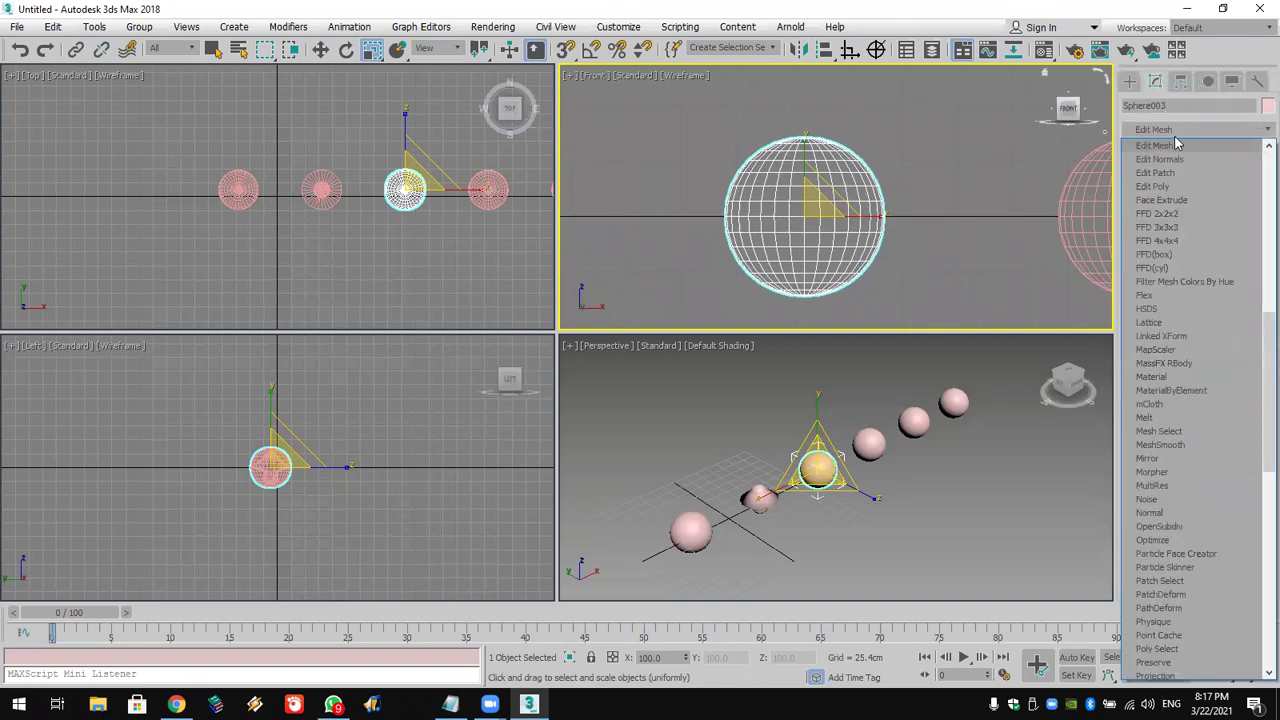
{"action": "left_click", "coordinate": [1176, 148]}
{"action": "left_click", "coordinate": [1146, 149]}
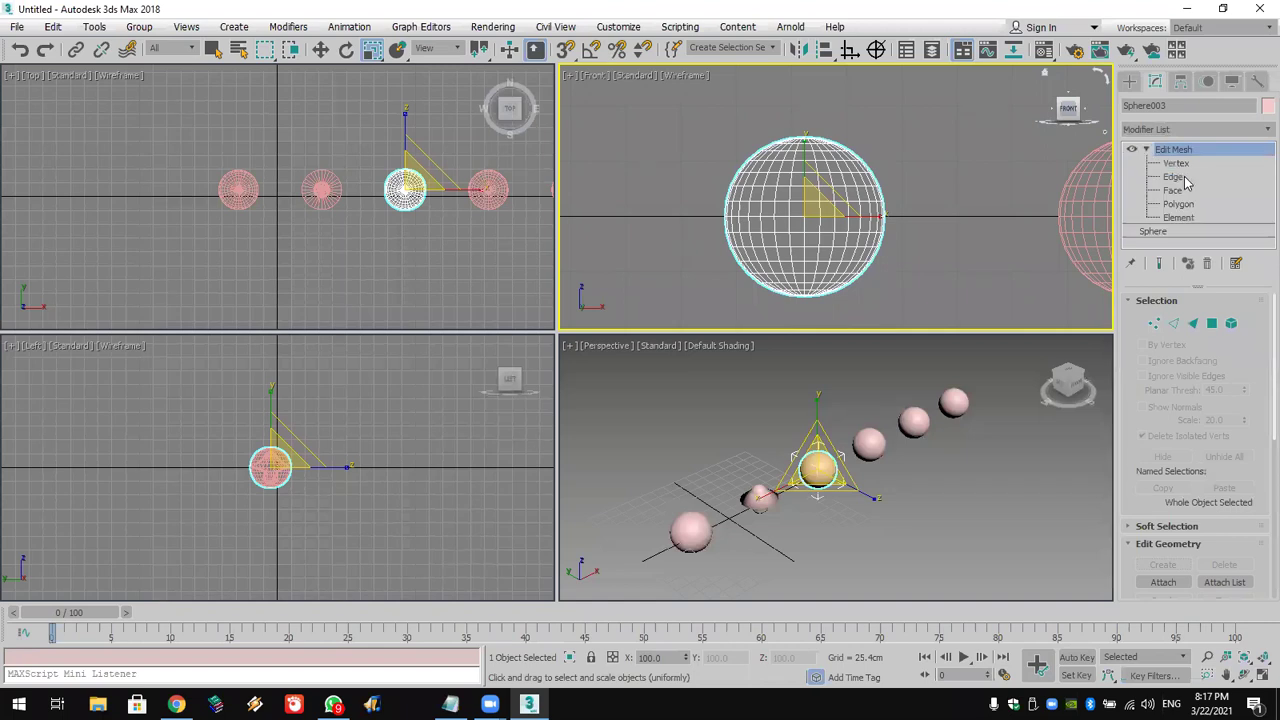
At Edge level, uniformly scale the third sphere's middle and lower edge bands inward in the Front view
{"action": "left_click", "coordinate": [1172, 176]}
{"action": "left_click_drag", "start_coordinate": [937, 186], "coordinate": [665, 241]}
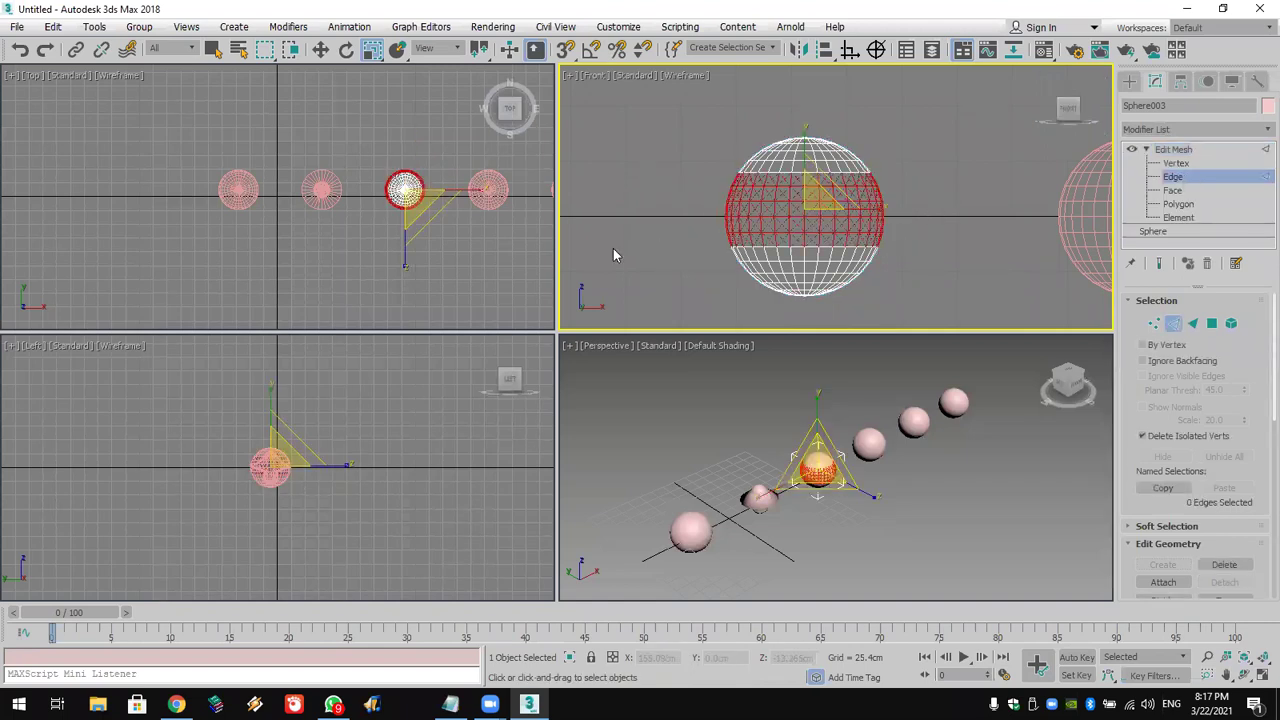
{"action": "left_click", "coordinate": [371, 49]}
{"action": "left_click_drag", "start_coordinate": [795, 208], "coordinate": [675, 295]}
{"action": "left_click", "coordinate": [817, 265]}
{"action": "left_click_drag", "start_coordinate": [806, 250], "coordinate": [804, 280]}
Select the third sphere's upper-middle and top edge bands in turn and scale them inward to form stacked bulges
{"action": "left_click_drag", "start_coordinate": [910, 181], "coordinate": [655, 220]}
{"action": "left_click_drag", "start_coordinate": [782, 204], "coordinate": [828, 238]}
{"action": "left_click_drag", "start_coordinate": [910, 122], "coordinate": [805, 185]}
{"action": "left_click", "coordinate": [793, 133]}
{"action": "left_click_drag", "start_coordinate": [722, 157], "coordinate": [723, 155]}
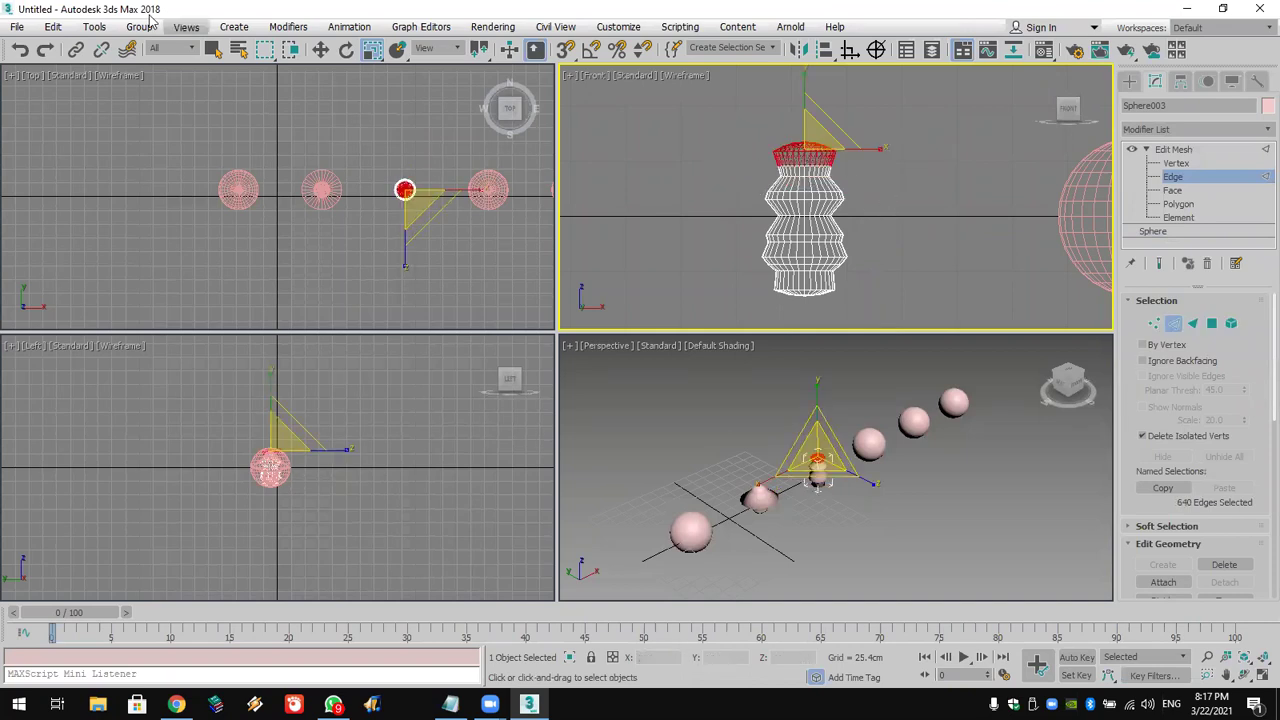
Move the third sphere's top edge band upward to stretch a neck, and lower the edge ring at its base slightly
{"action": "key", "text": "w"}
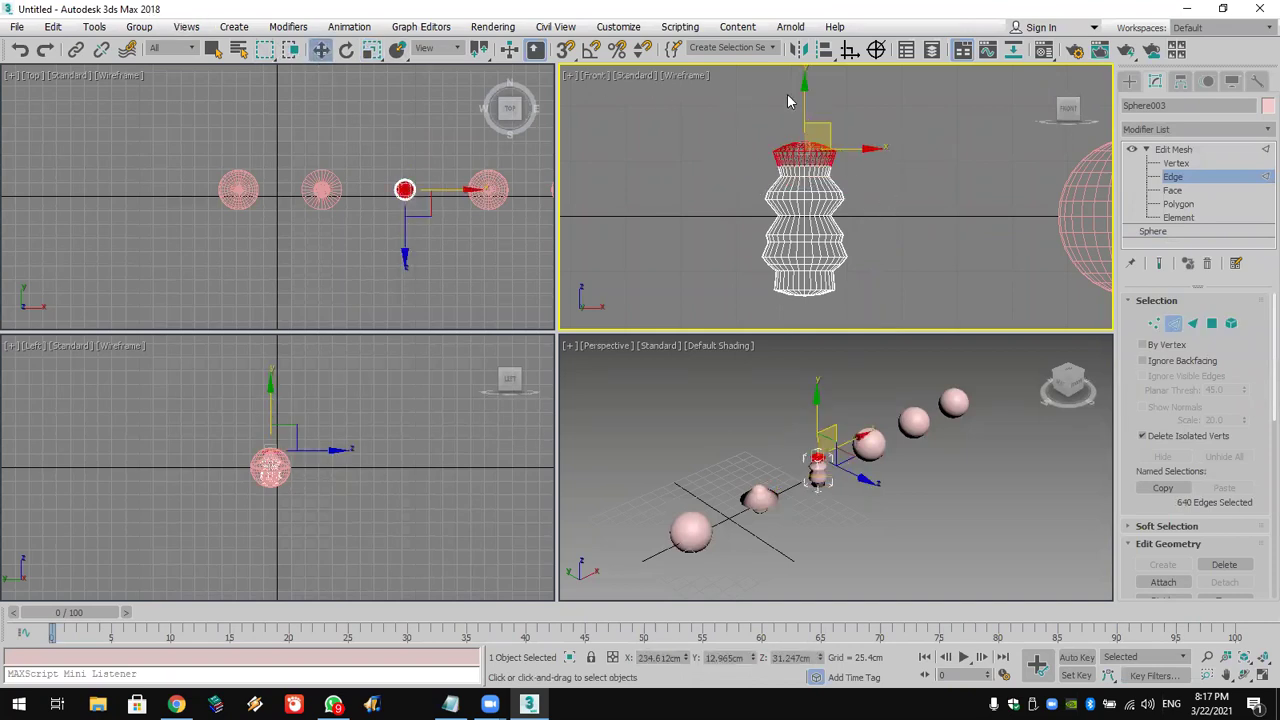
{"action": "left_click_drag", "start_coordinate": [804, 108], "coordinate": [808, 58]}
{"action": "left_click_drag", "start_coordinate": [852, 158], "coordinate": [887, 180]}
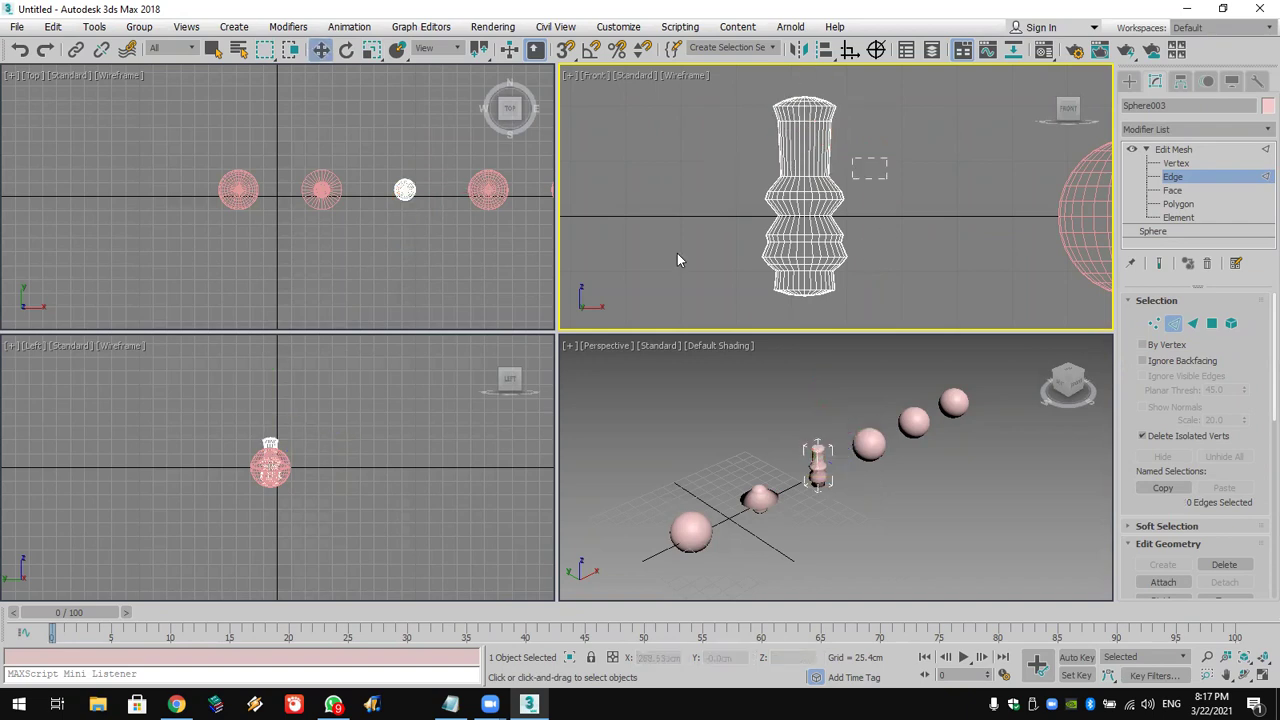
{"action": "left_click_drag", "start_coordinate": [678, 260], "coordinate": [618, 268]}
{"action": "mouse_move", "coordinate": [803, 176]}
{"action": "left_mouse_down"}
{"action": "mouse_move", "coordinate": [804, 155]}
{"action": "mouse_move", "coordinate": [806, 188]}
{"action": "left_mouse_up"}
{"action": "left_click", "coordinate": [917, 234]}
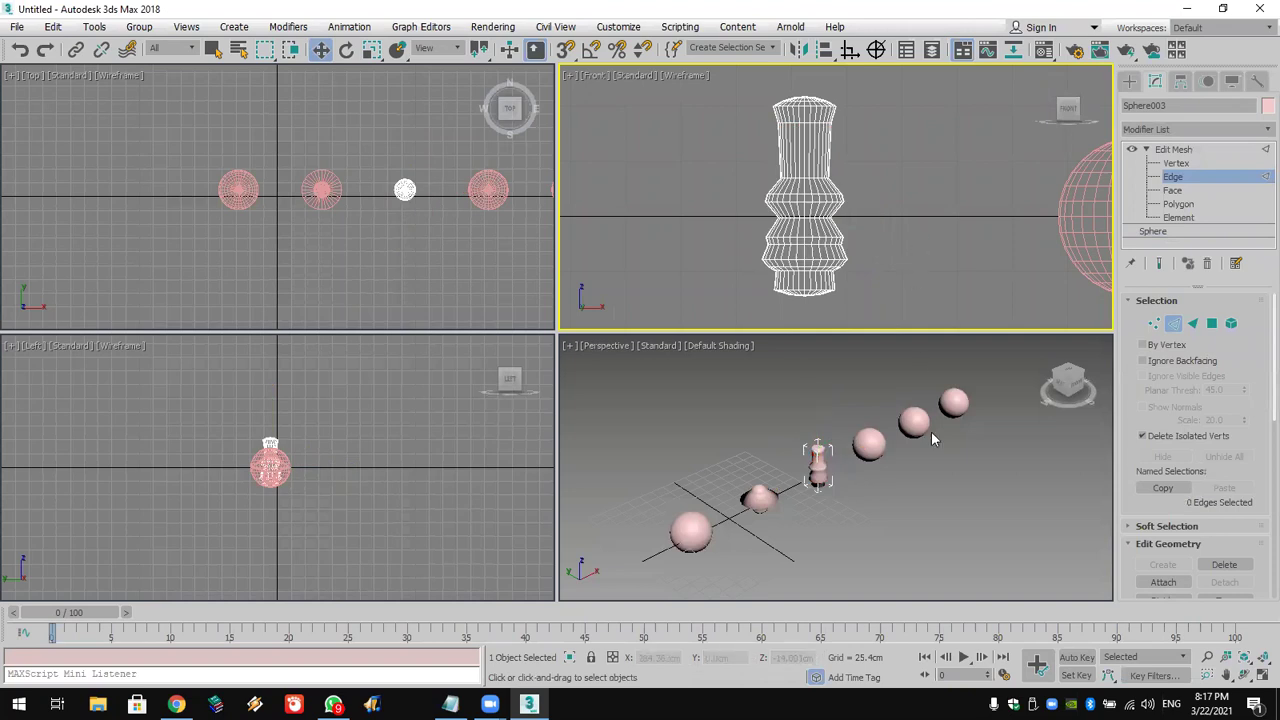
Examine the reshaped third and second spheres up close in the Front and Perspective views
{"action": "scroll", "coordinate": [810, 455], "scroll_direction": "up", "scroll_amount": 5}
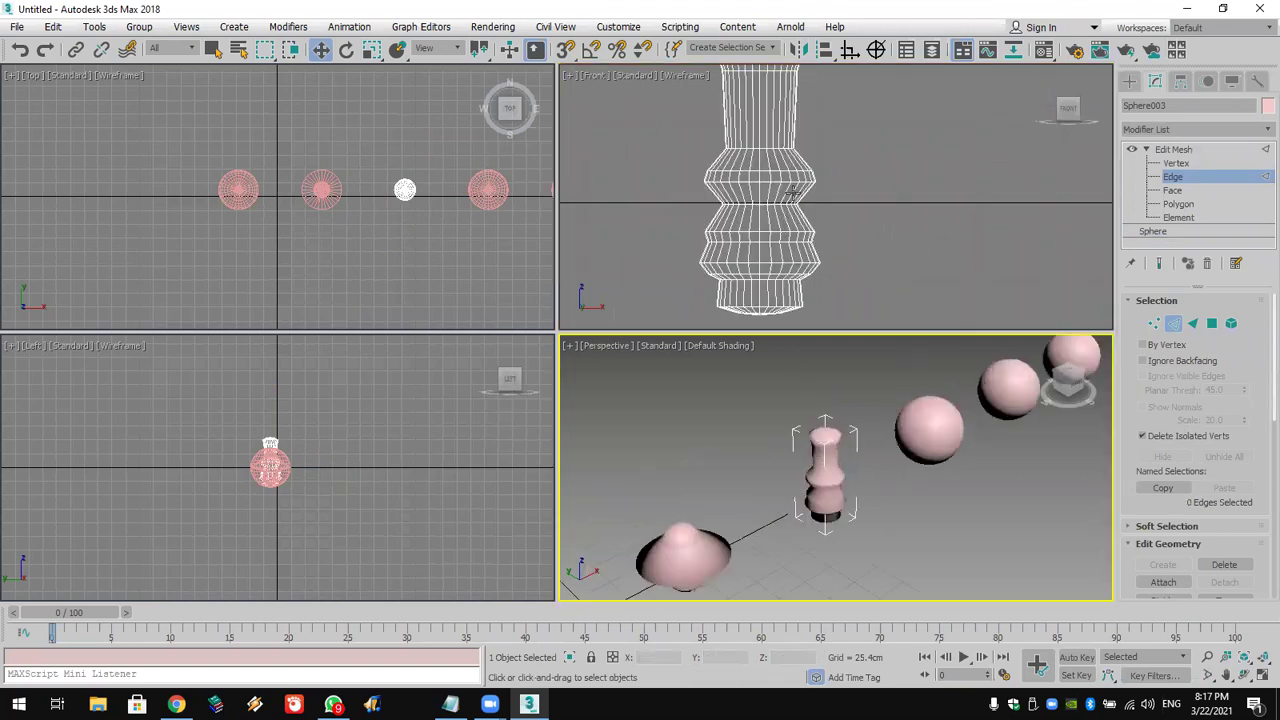
{"action": "scroll", "coordinate": [792, 192], "scroll_direction": "down", "scroll_amount": 4}
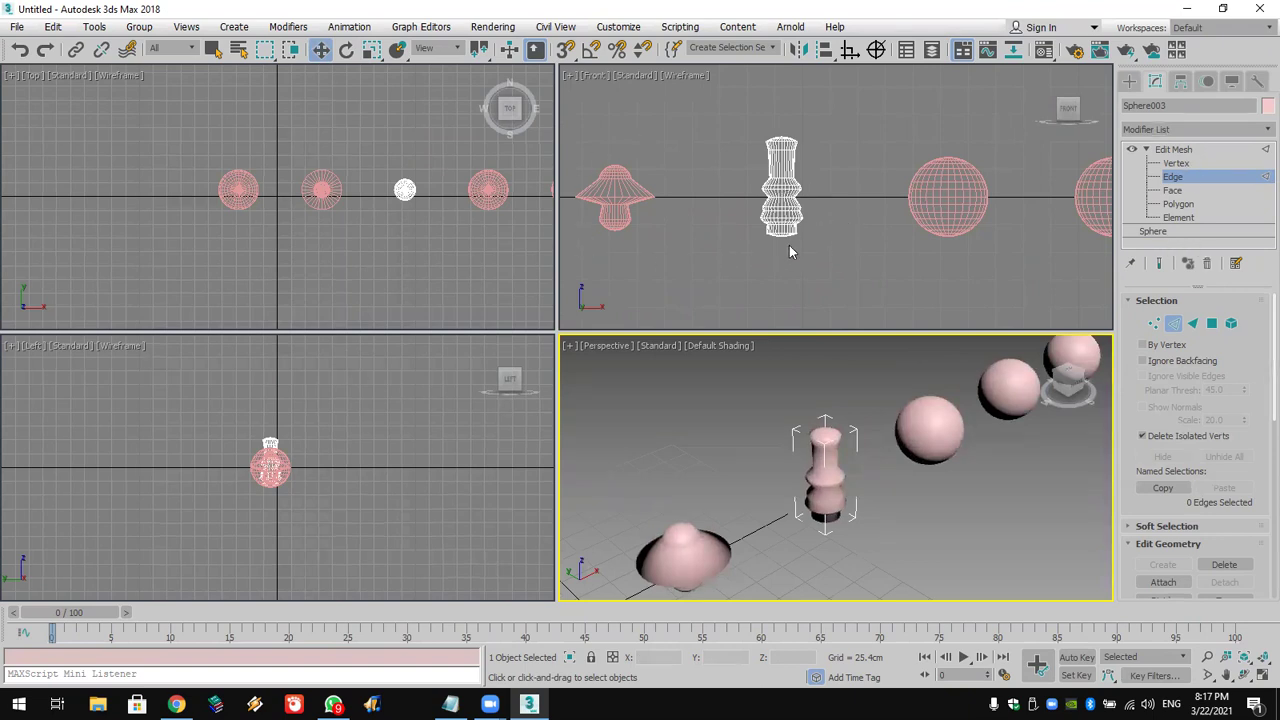
{"action": "scroll", "coordinate": [773, 203], "scroll_direction": "up", "scroll_amount": 5}
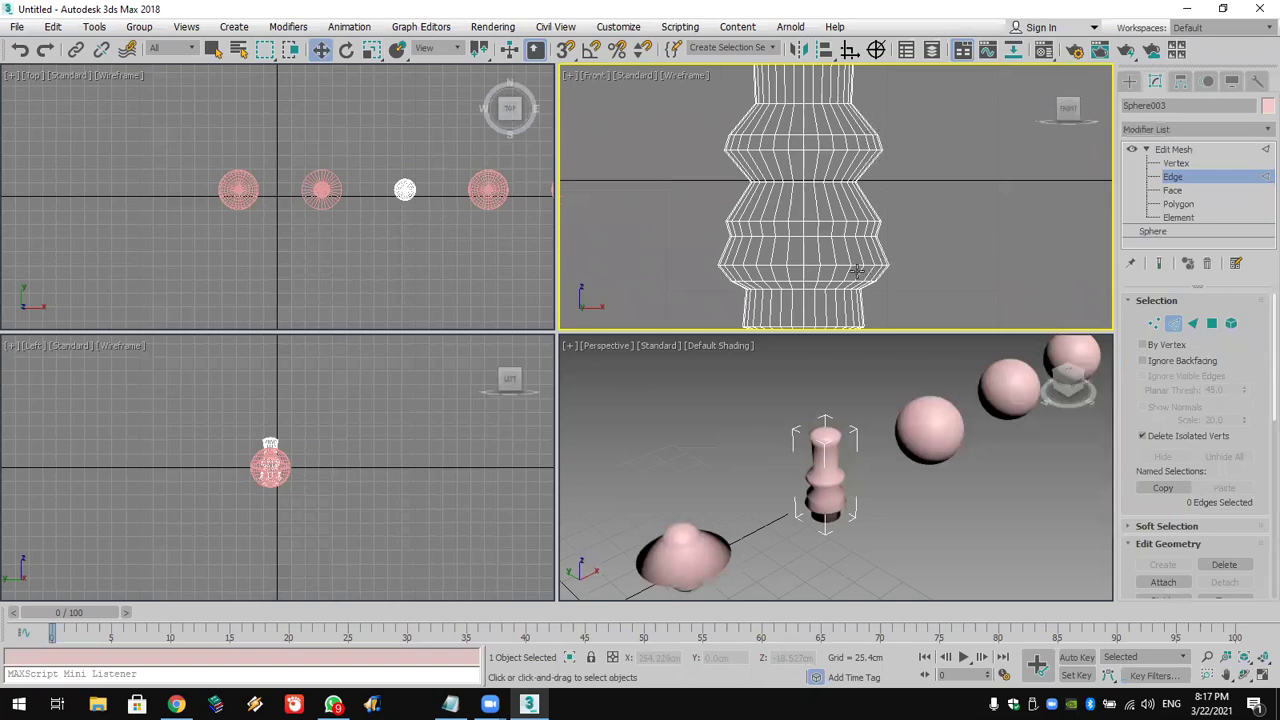
{"action": "scroll", "coordinate": [866, 278], "scroll_direction": "down", "scroll_amount": 5}
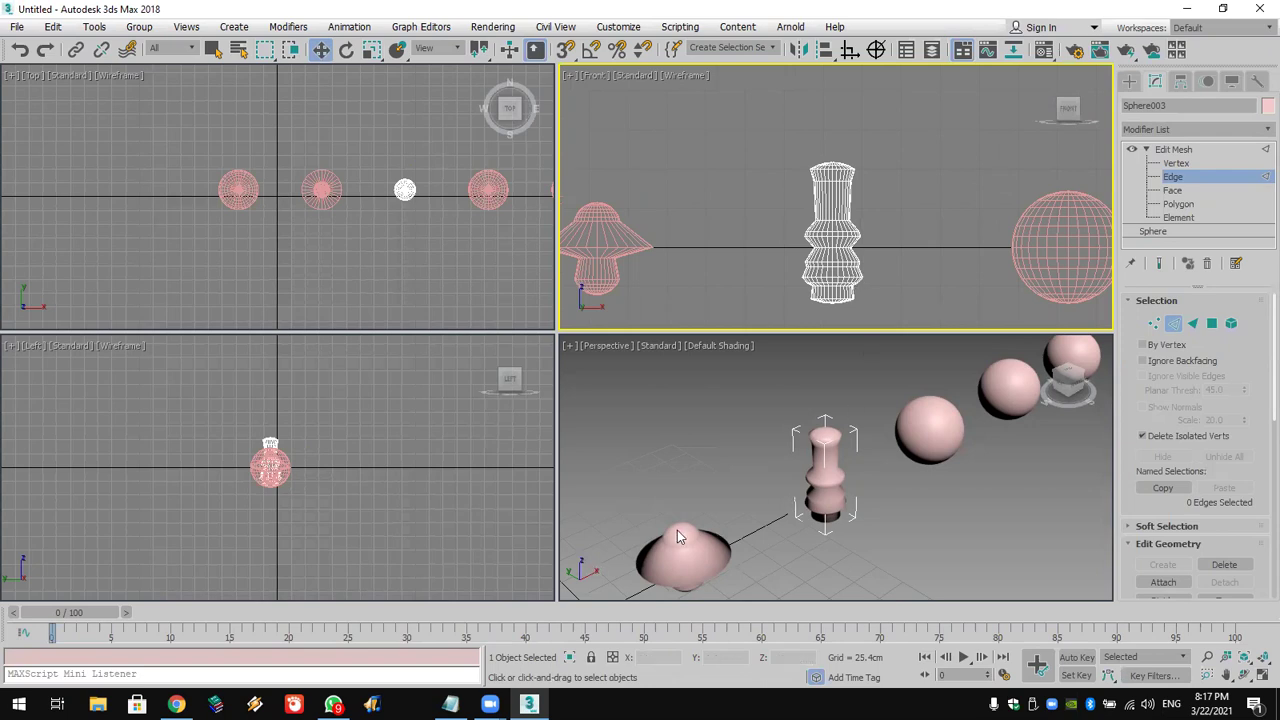
{"action": "scroll", "coordinate": [729, 477], "scroll_direction": "up", "scroll_amount": 4}
{"action": "middle_click_drag", "start_coordinate": [729, 477], "coordinate": [745, 438]}
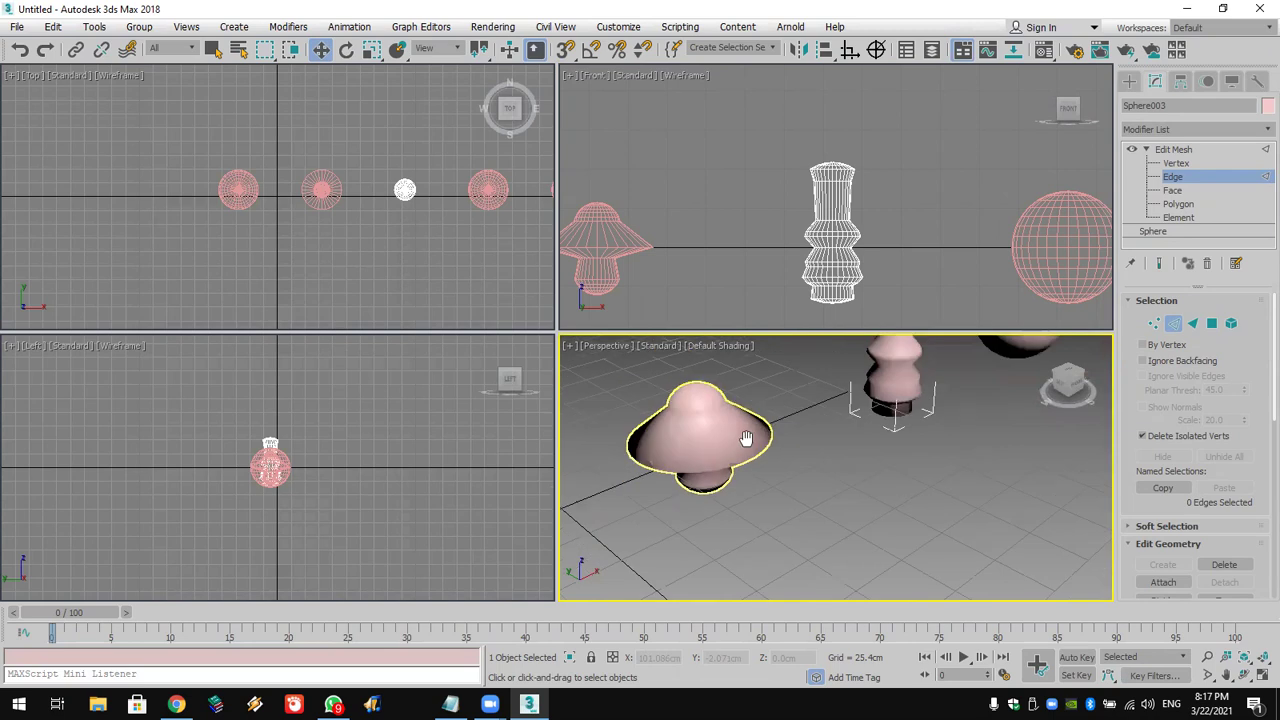
{"action": "scroll", "coordinate": [745, 438], "scroll_direction": "down", "scroll_amount": 4}
{"action": "scroll", "coordinate": [745, 438], "scroll_direction": "up", "scroll_amount": 2}
Select the fourth sphere in the row and apply an FFD 4x4x4 modifier to it
{"action": "left_click", "coordinate": [1129, 81]}
{"action": "middle_click_drag", "start_coordinate": [906, 191], "coordinate": [707, 185]}
{"action": "left_click", "coordinate": [707, 185]}
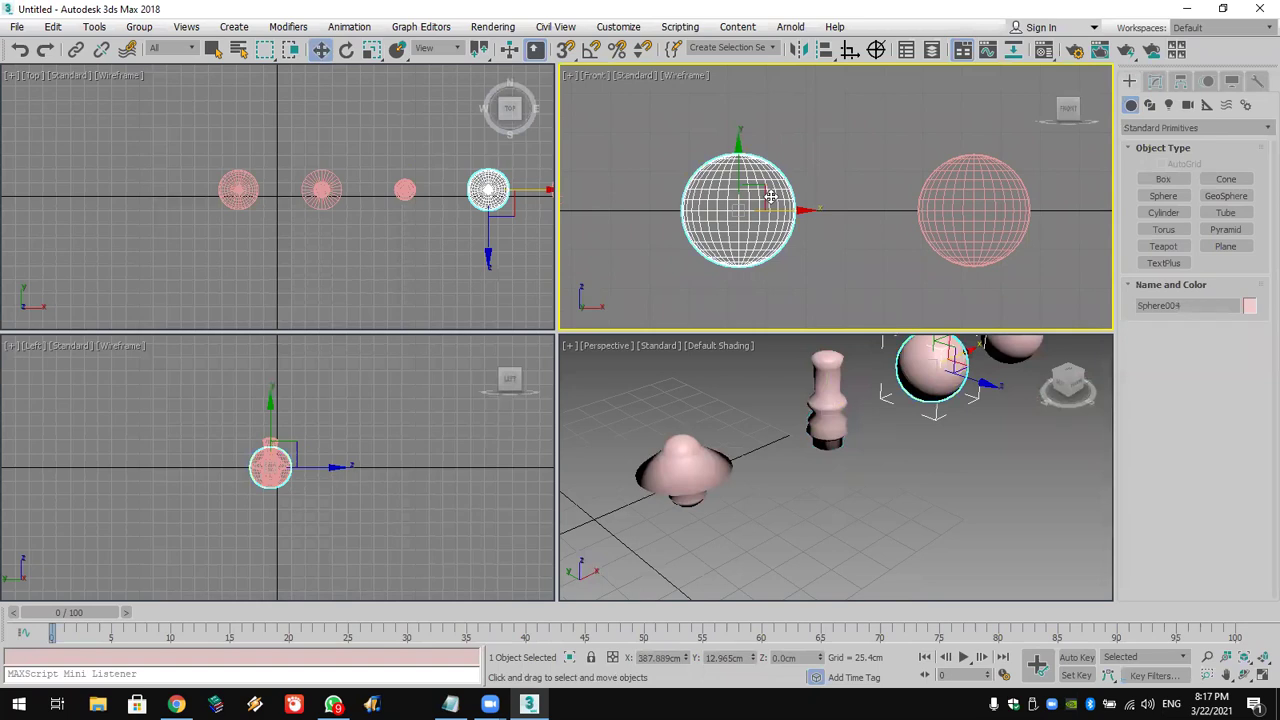
{"action": "left_click", "coordinate": [1154, 81]}
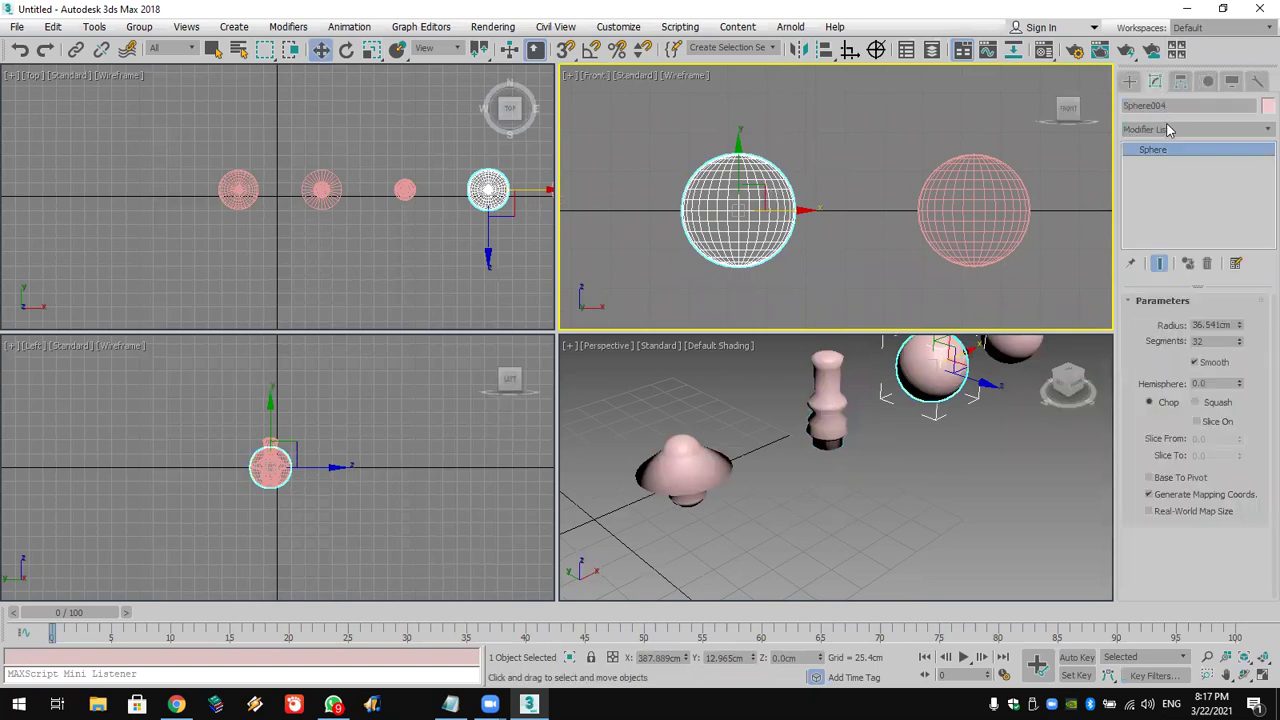
{"action": "left_click", "coordinate": [1168, 130]}
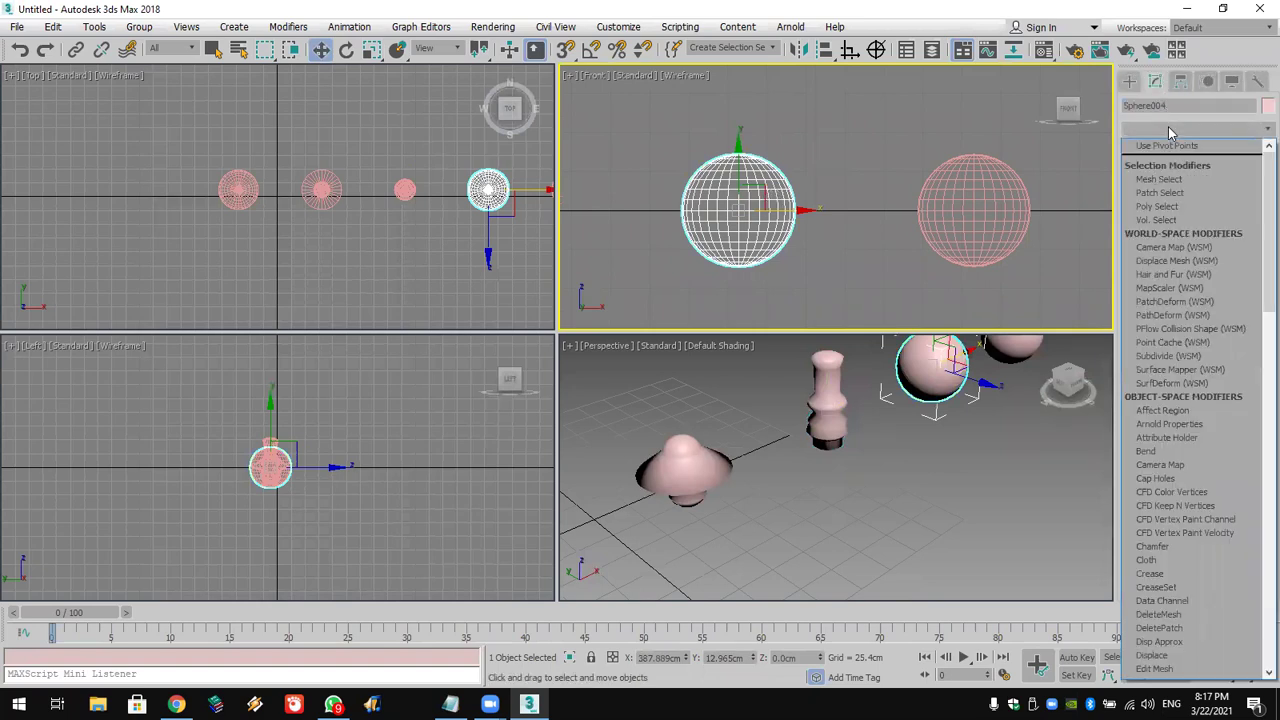
{"action": "key", "text": "f"}
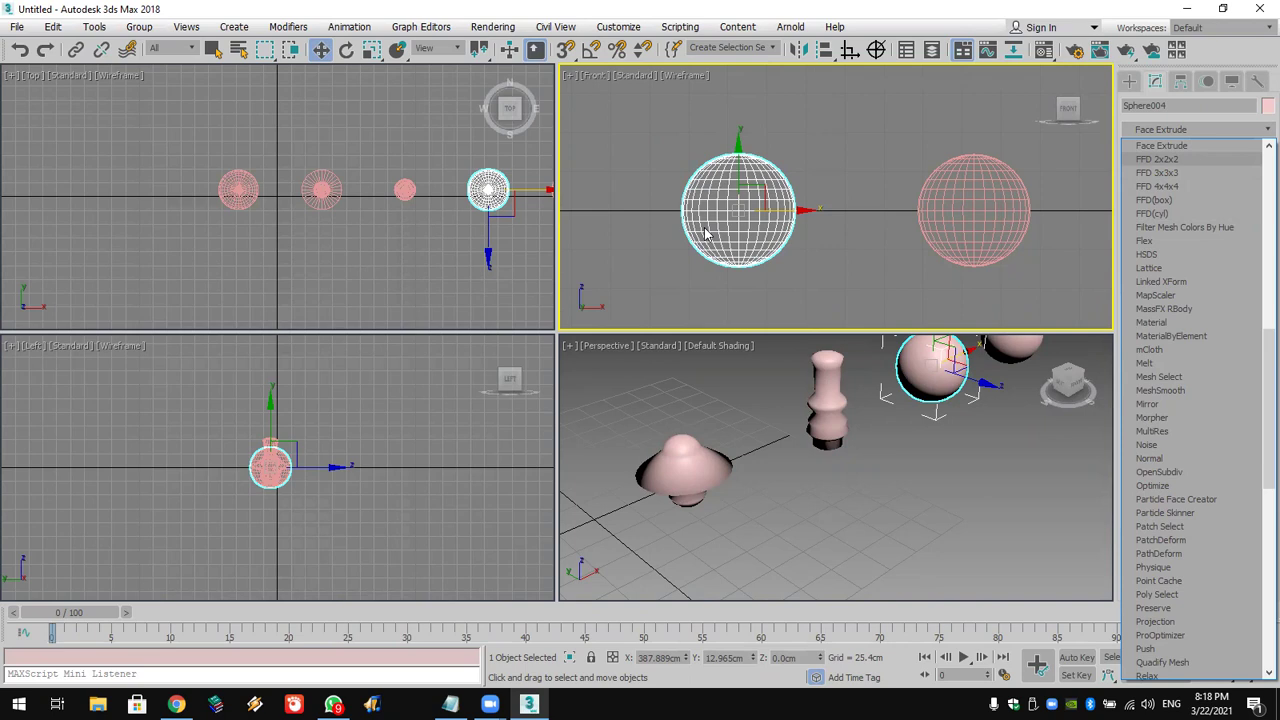
{"action": "left_click", "coordinate": [1160, 187]}
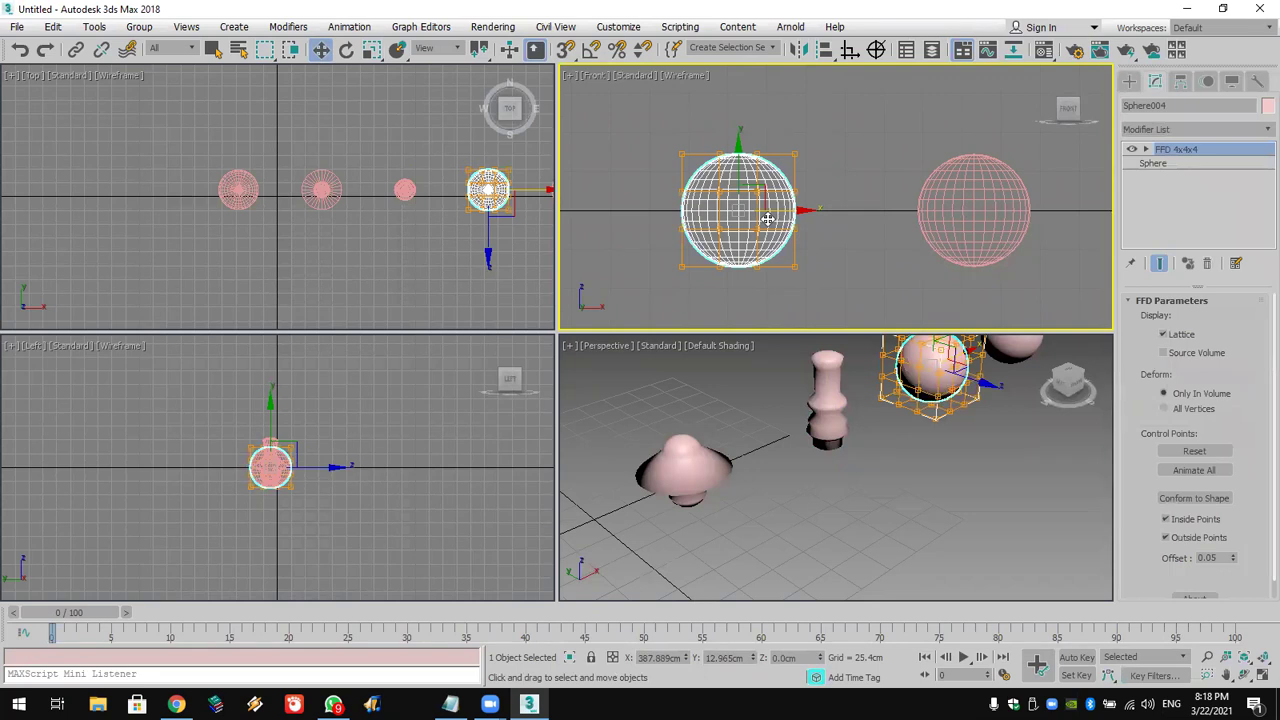
At Control Points level, move the fourth sphere's top layer of lattice points down near the bottom layer to form a bowl
{"action": "scroll", "coordinate": [890, 230], "scroll_direction": "up", "scroll_amount": 2}
{"action": "scroll", "coordinate": [872, 217], "scroll_direction": "down", "scroll_amount": 3}
{"action": "scroll", "coordinate": [889, 222], "scroll_direction": "up", "scroll_amount": 4}
{"action": "scroll", "coordinate": [889, 222], "scroll_direction": "down", "scroll_amount": 2}
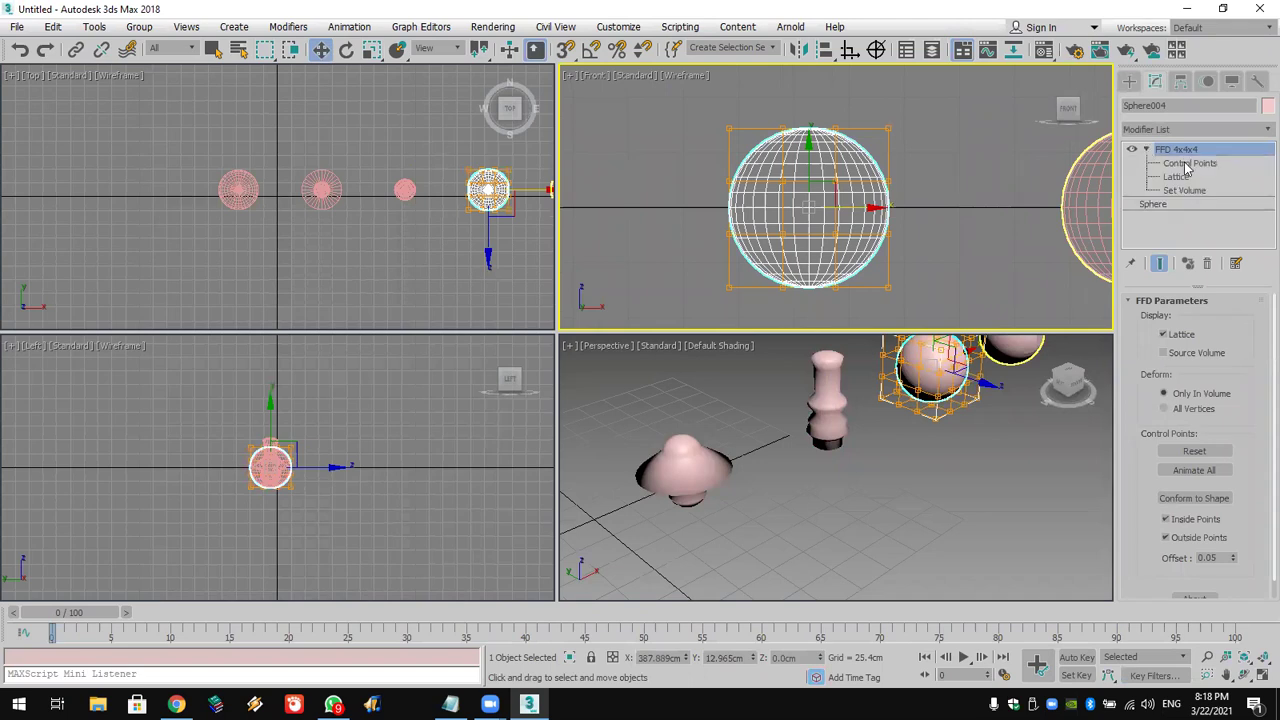
{"action": "left_click", "coordinate": [1188, 164]}
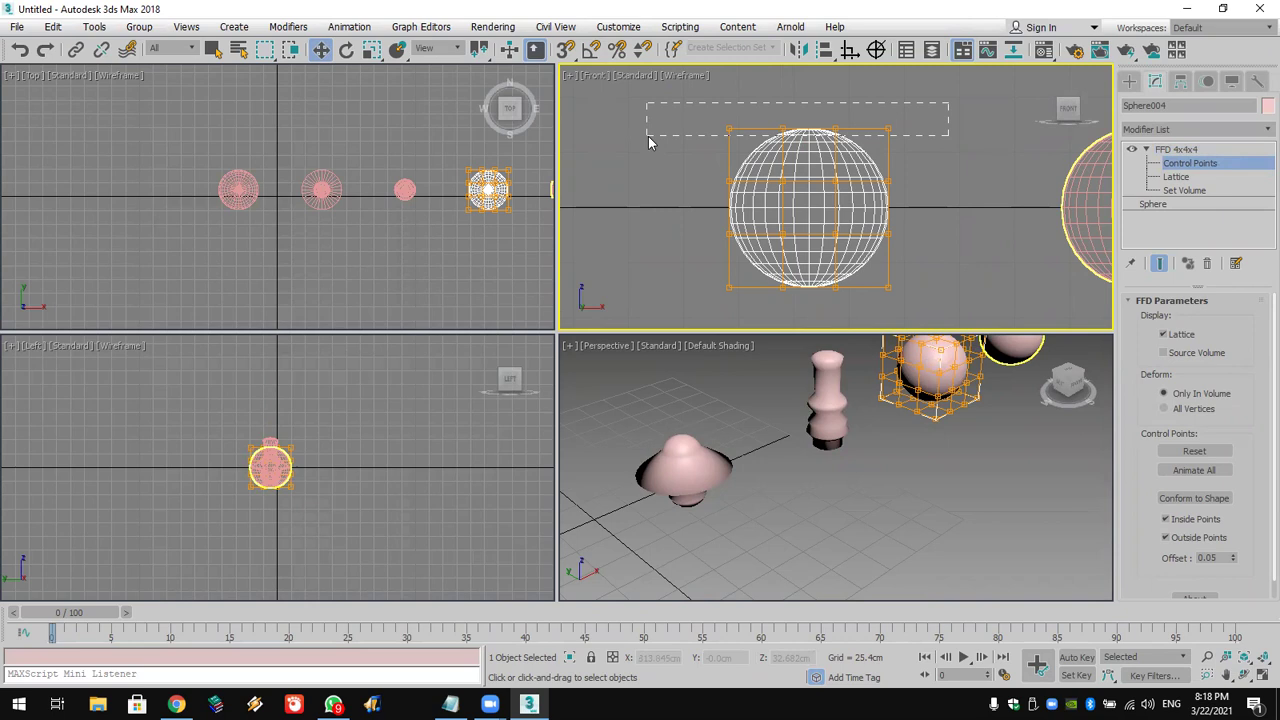
{"action": "left_click_drag", "start_coordinate": [648, 143], "coordinate": [649, 137]}
{"action": "left_click_drag", "start_coordinate": [810, 72], "coordinate": [818, 205]}
{"action": "left_click", "coordinate": [866, 434]}
{"action": "scroll", "coordinate": [866, 434], "scroll_direction": "up", "scroll_amount": 3}
{"action": "middle_click_drag", "start_coordinate": [866, 434], "coordinate": [766, 594]}
{"action": "scroll", "coordinate": [754, 522], "scroll_direction": "up", "scroll_amount": 5}
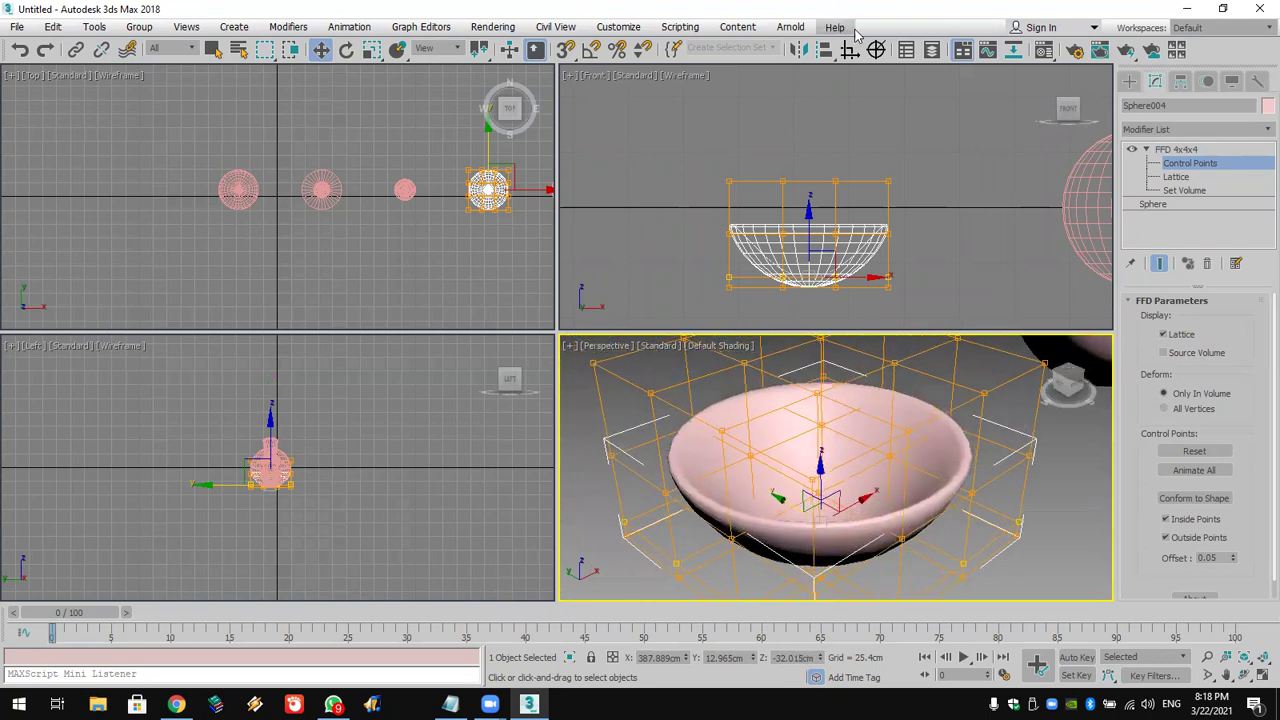
Select the fifth sphere in the row and apply an FFD 3x3x3 modifier to it
{"action": "left_click", "coordinate": [1130, 81]}
{"action": "middle_click_drag", "start_coordinate": [1011, 174], "coordinate": [877, 207]}
{"action": "left_click", "coordinate": [877, 207]}
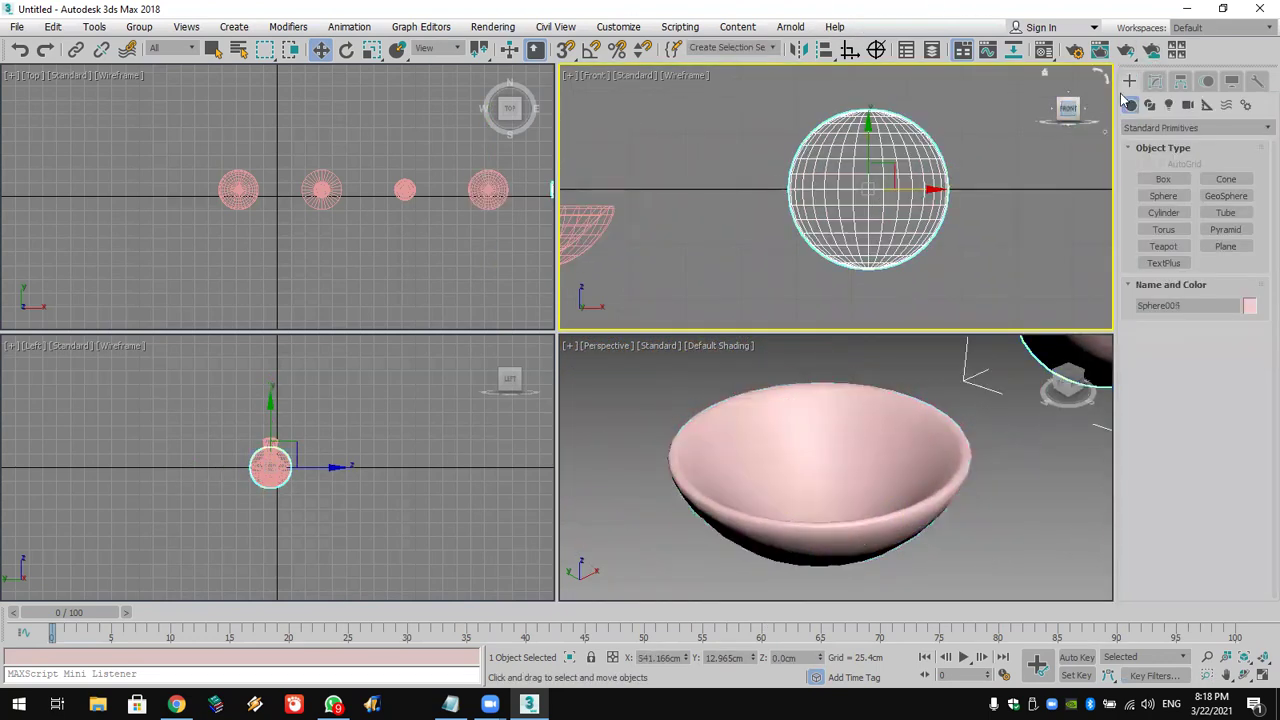
{"action": "left_click", "coordinate": [1155, 81]}
{"action": "left_click", "coordinate": [1170, 130]}
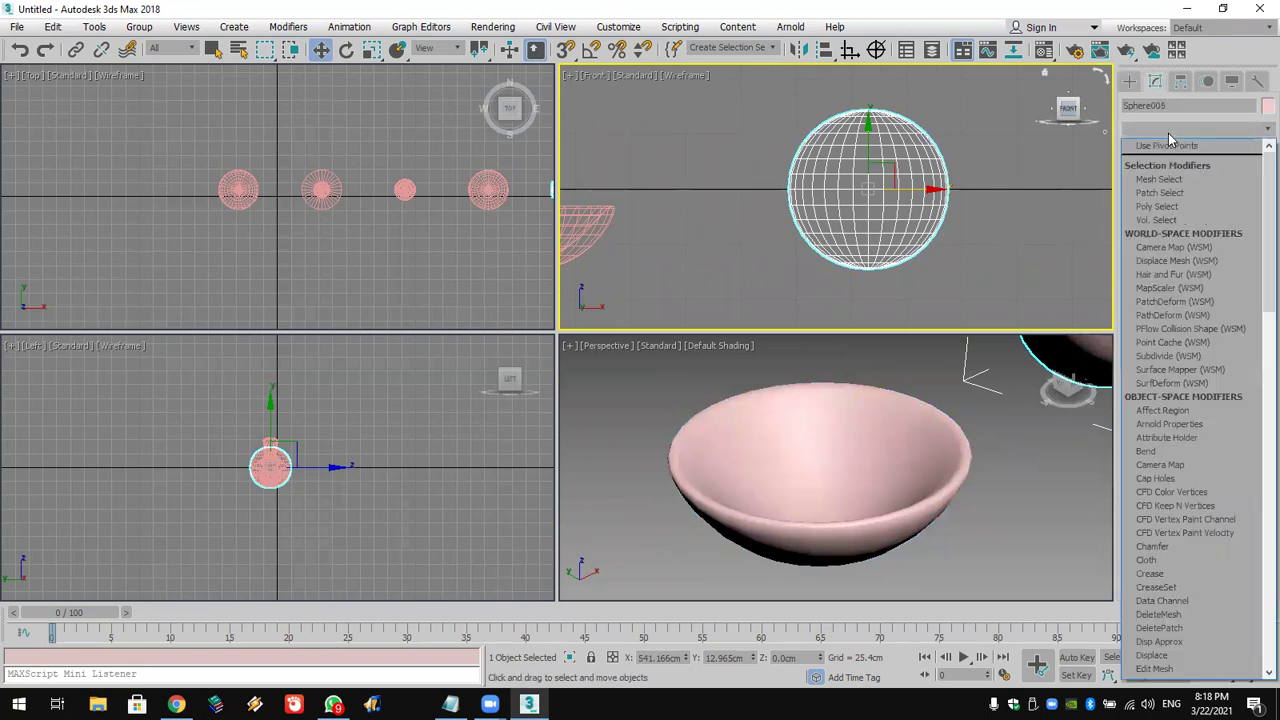
{"action": "key", "text": "f"}
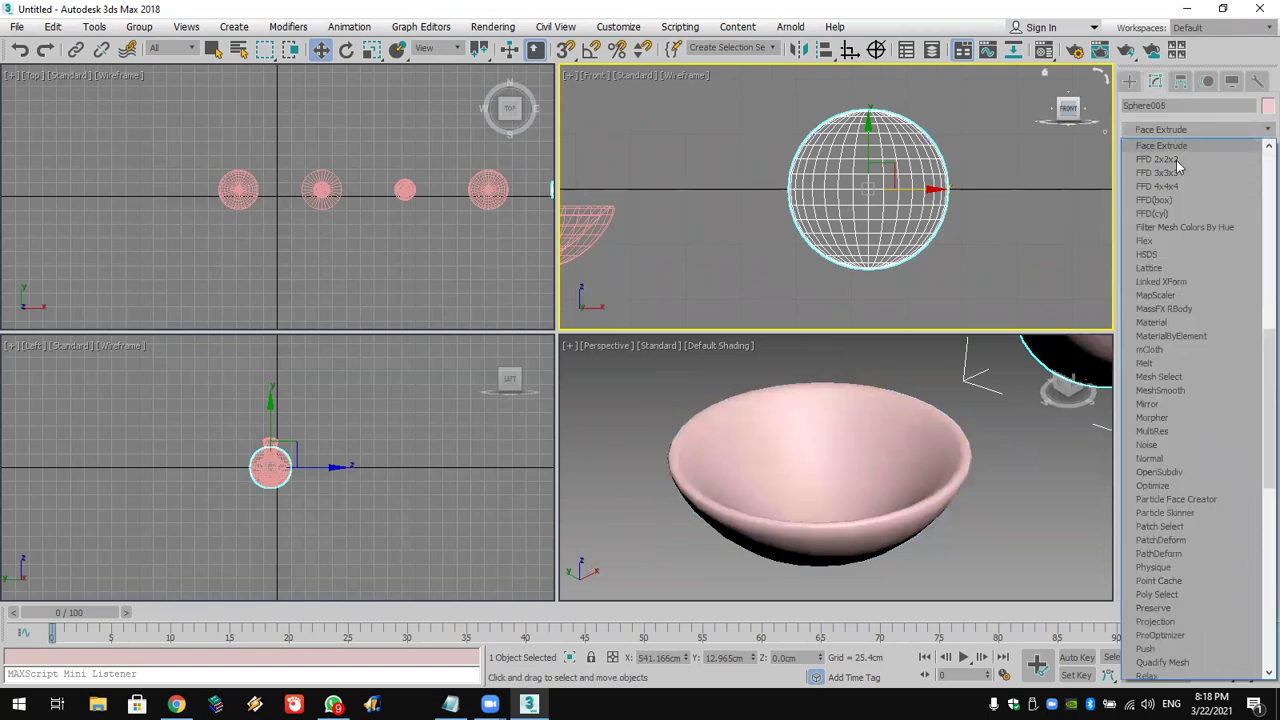
{"action": "left_click", "coordinate": [1174, 171]}
At Control Points level, move the fifth sphere's upper-right lattice points diagonally past the lower-left corner to form a curved shell
{"action": "left_click", "coordinate": [1147, 150]}
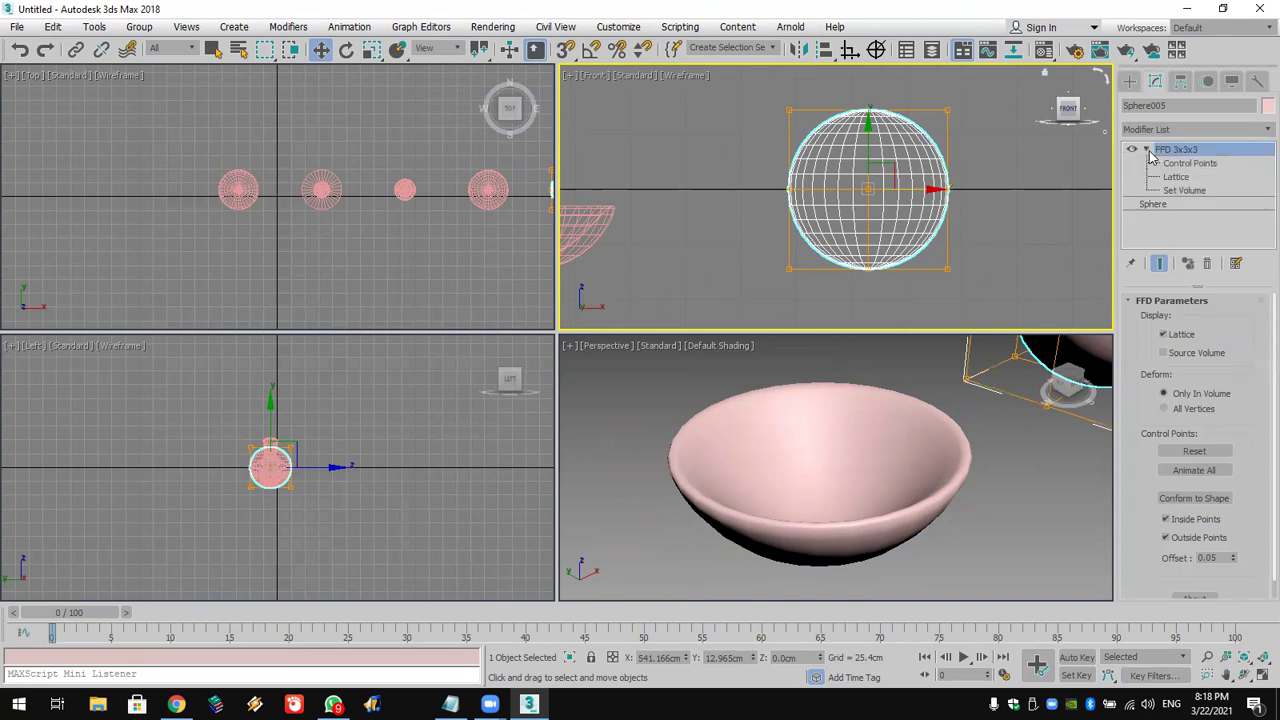
{"action": "left_click", "coordinate": [1187, 163]}
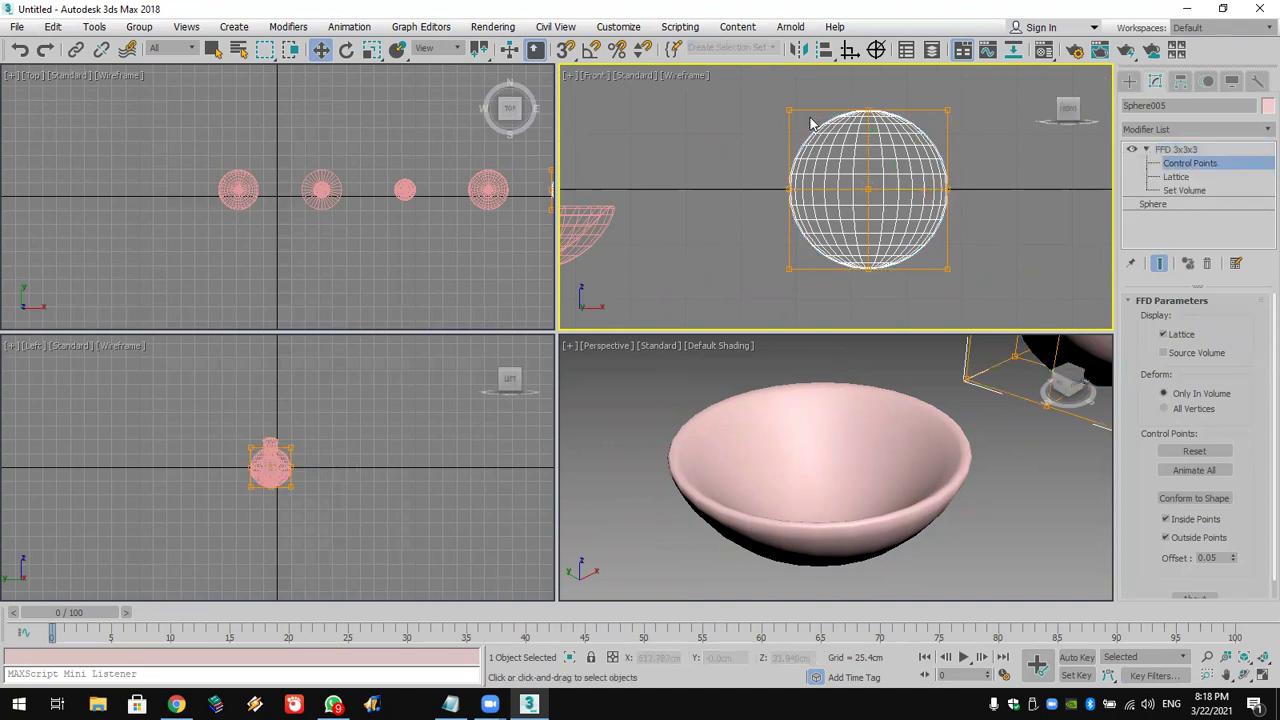
{"action": "left_click", "coordinate": [948, 110]}
{"action": "left_click_drag", "start_coordinate": [958, 100], "coordinate": [769, 318]}
{"action": "middle_click_drag", "start_coordinate": [982, 486], "coordinate": [941, 491]}
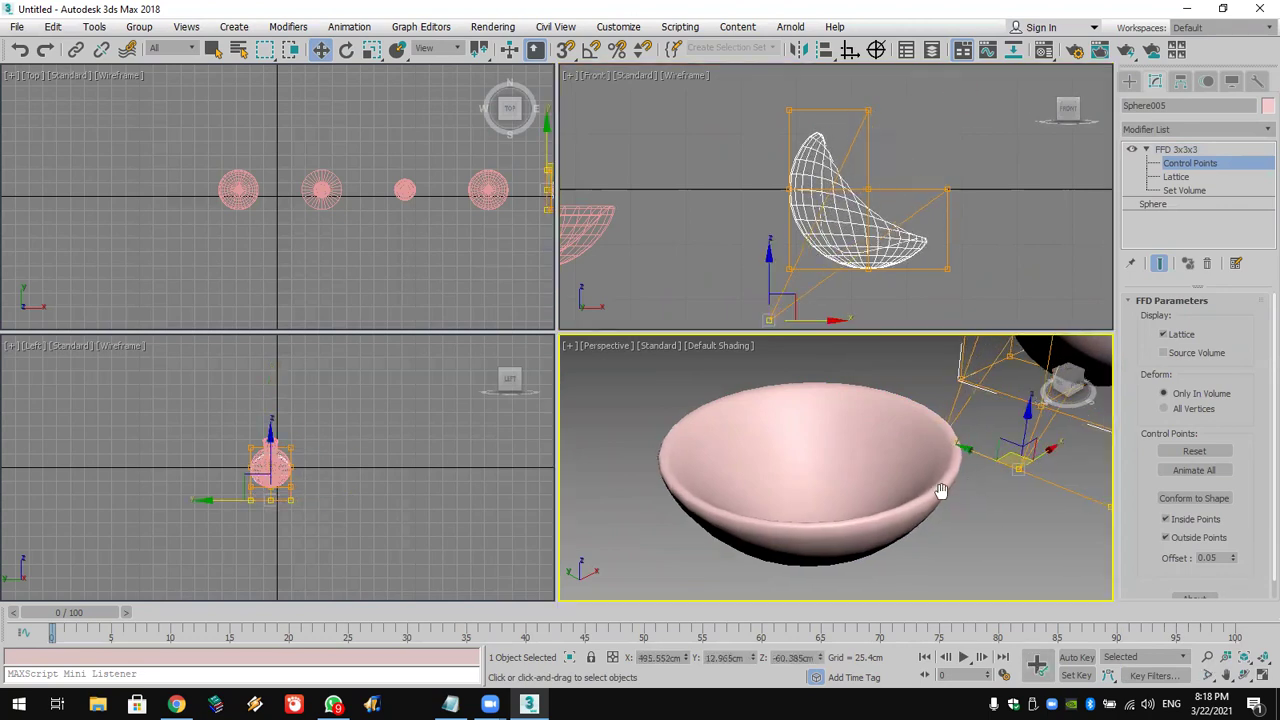
{"action": "key", "text": "z"}
{"action": "left_click", "coordinate": [1244, 676]}
{"action": "left_click_drag", "start_coordinate": [876, 481], "coordinate": [853, 407]}
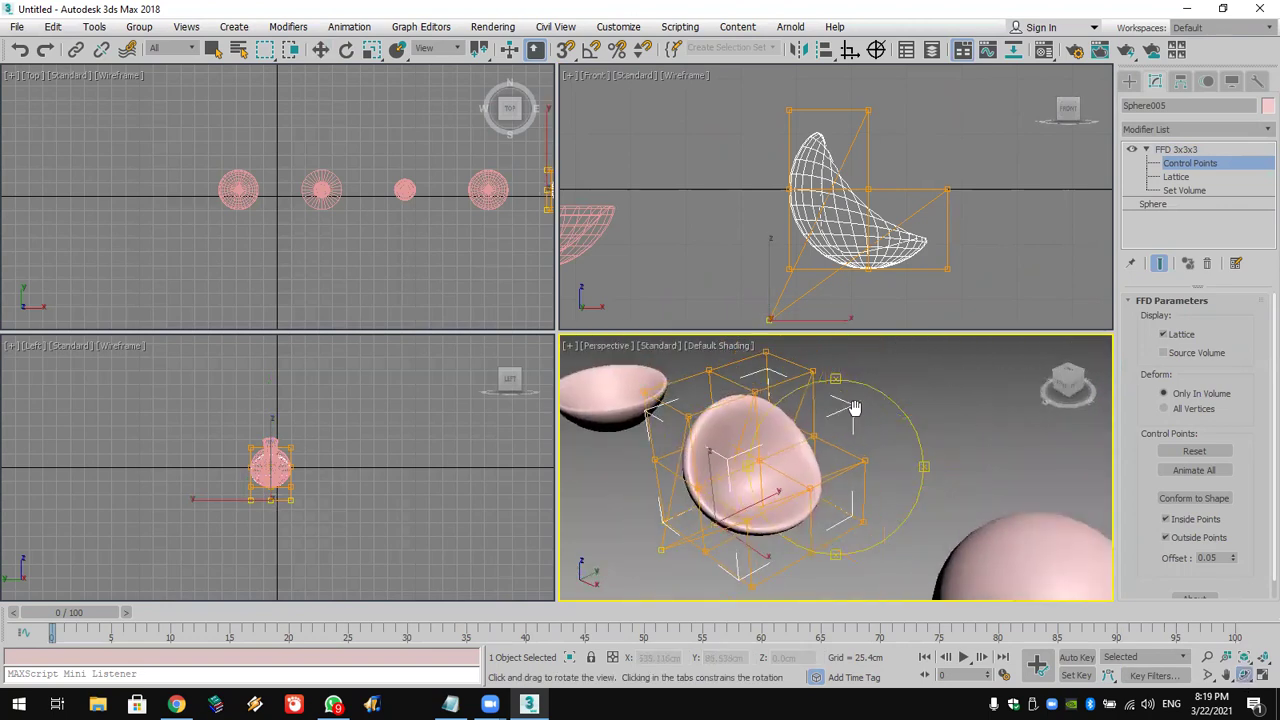
Select the sixth sphere and clone it along X as three evenly spaced copies, using the Copy option
{"action": "left_click_drag", "start_coordinate": [948, 124], "coordinate": [734, 123]}
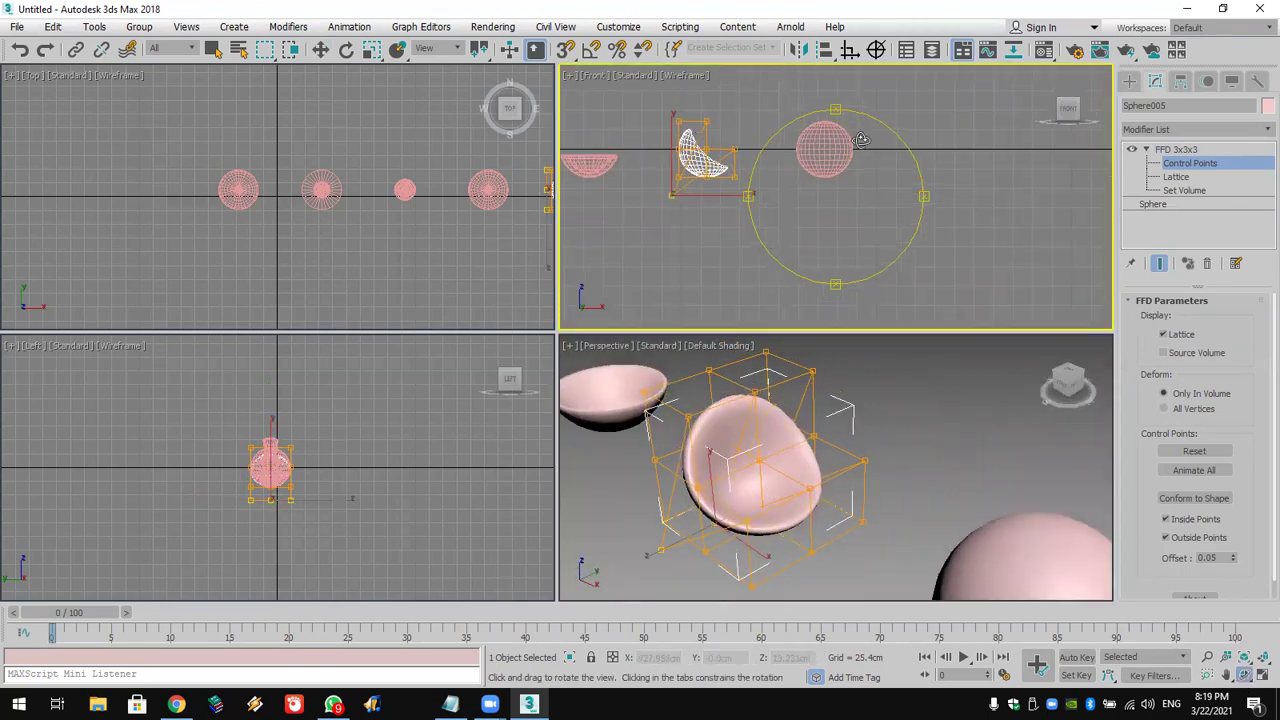
{"action": "key", "text": "w"}
{"action": "left_click", "coordinate": [824, 150]}
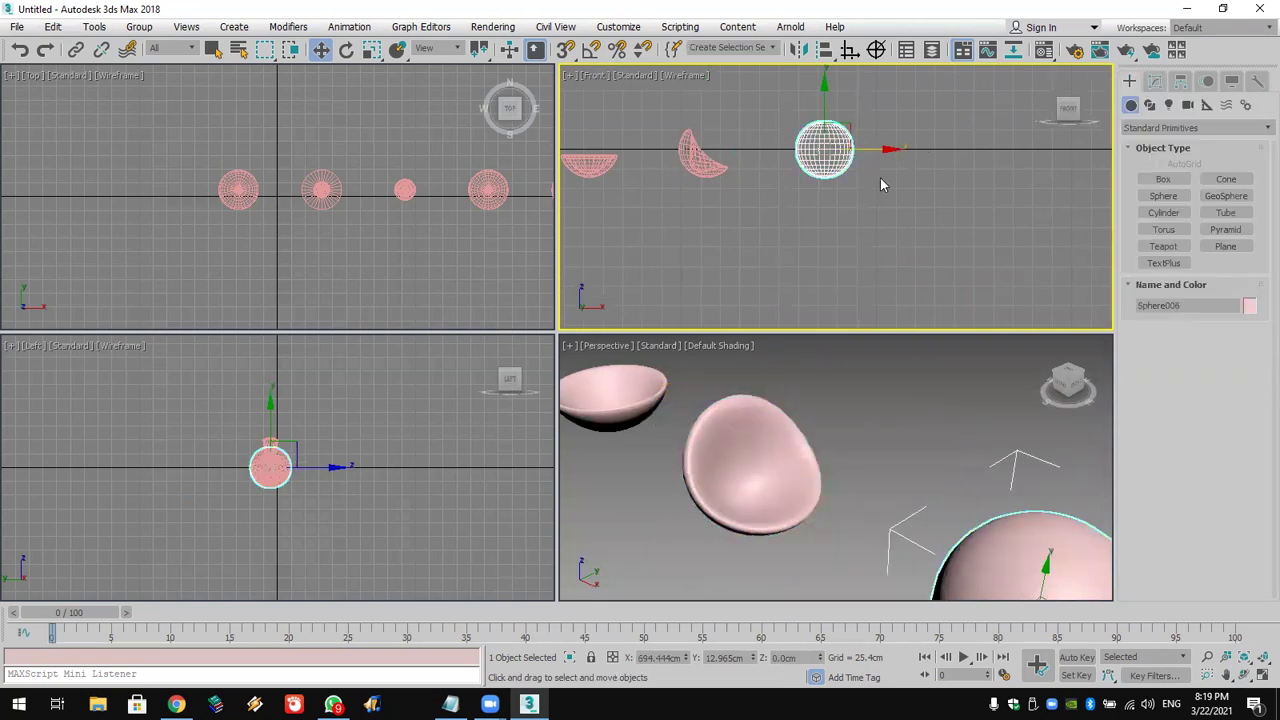
{"action": "left_click_drag", "start_coordinate": [872, 150], "coordinate": [1012, 150], "text": "shift"}
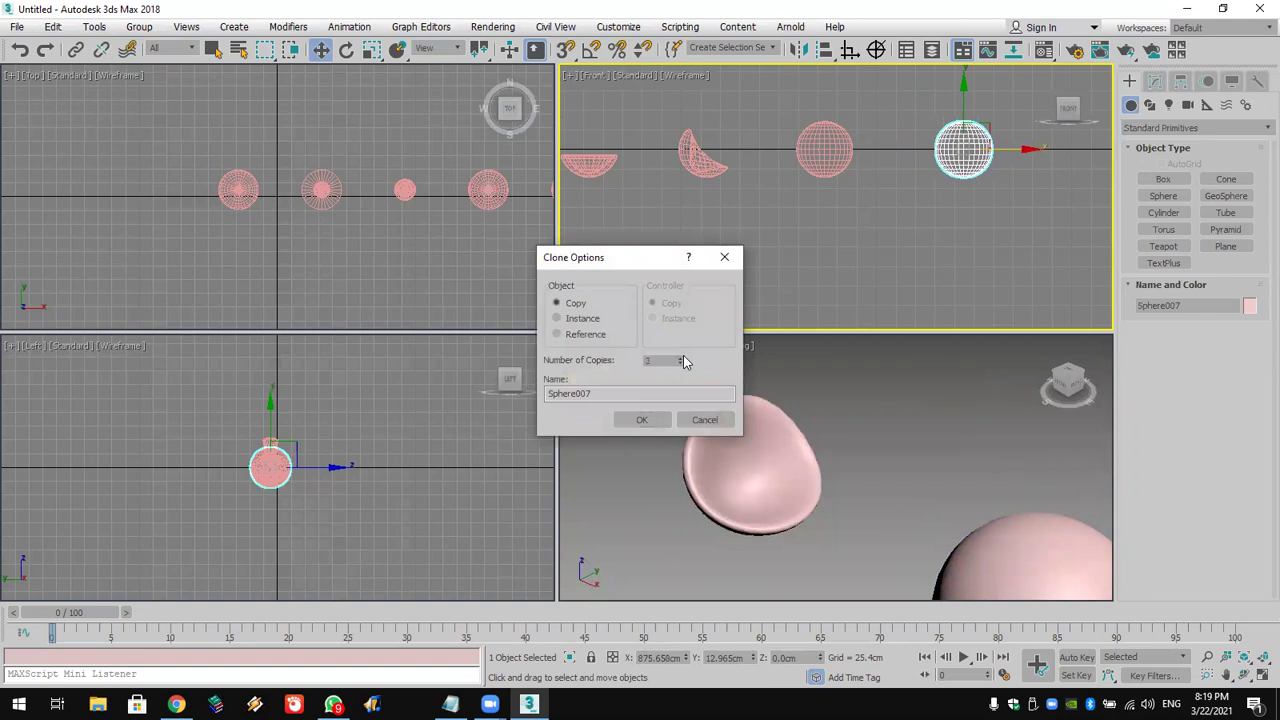
{"action": "left_click", "coordinate": [642, 419]}
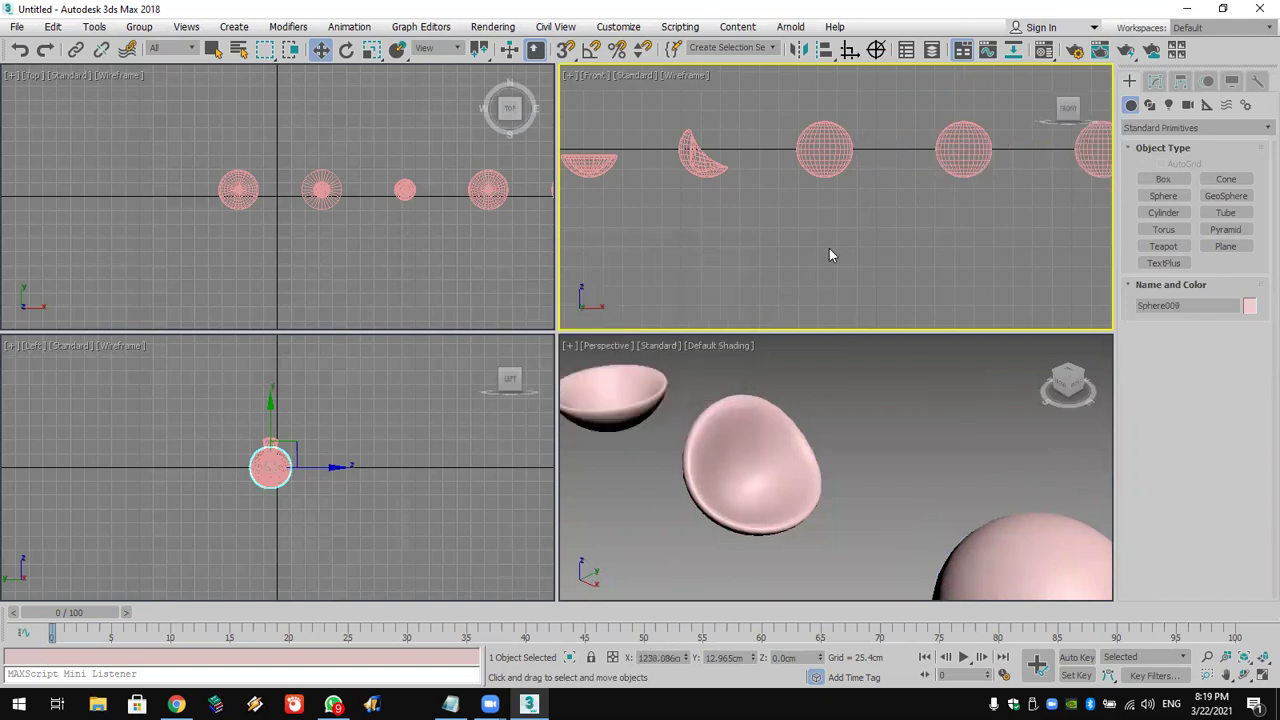
Select the sixth sphere in the row and apply an FFD 2x2x2 modifier to it
{"action": "left_click", "coordinate": [824, 150]}
{"action": "left_click", "coordinate": [1155, 81]}
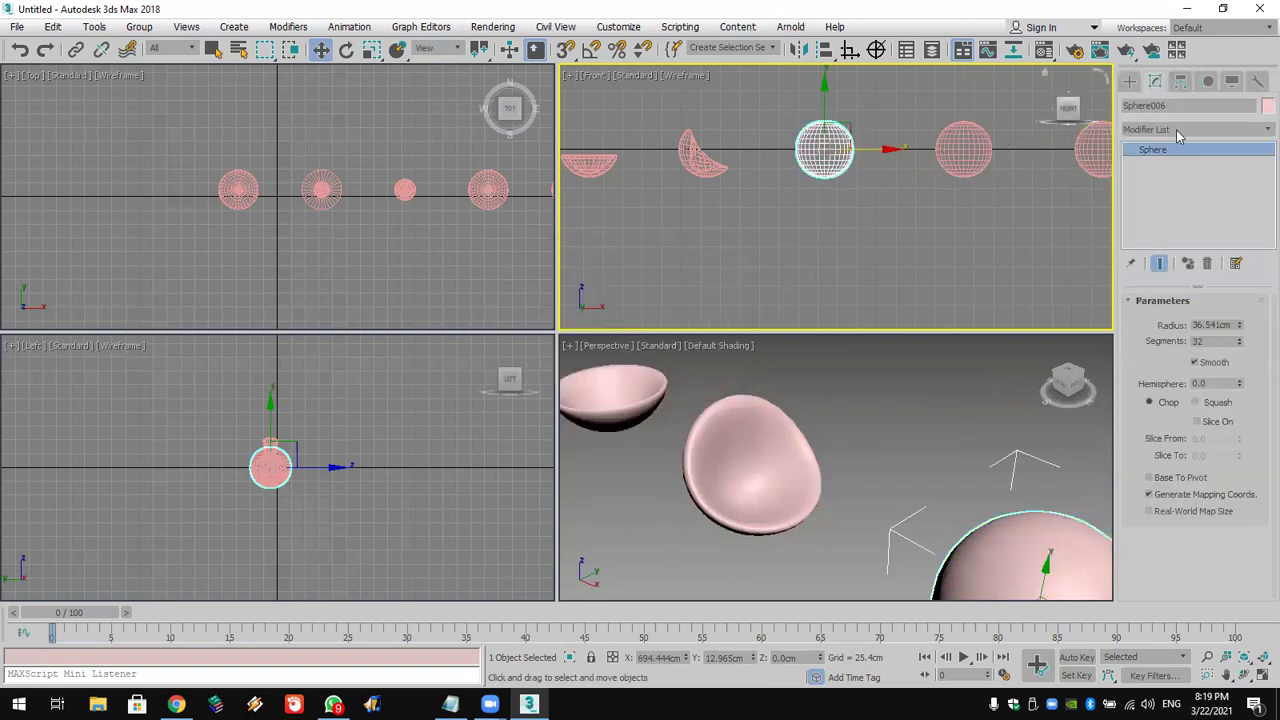
{"action": "left_click", "coordinate": [1176, 130]}
{"action": "key", "text": "f"}
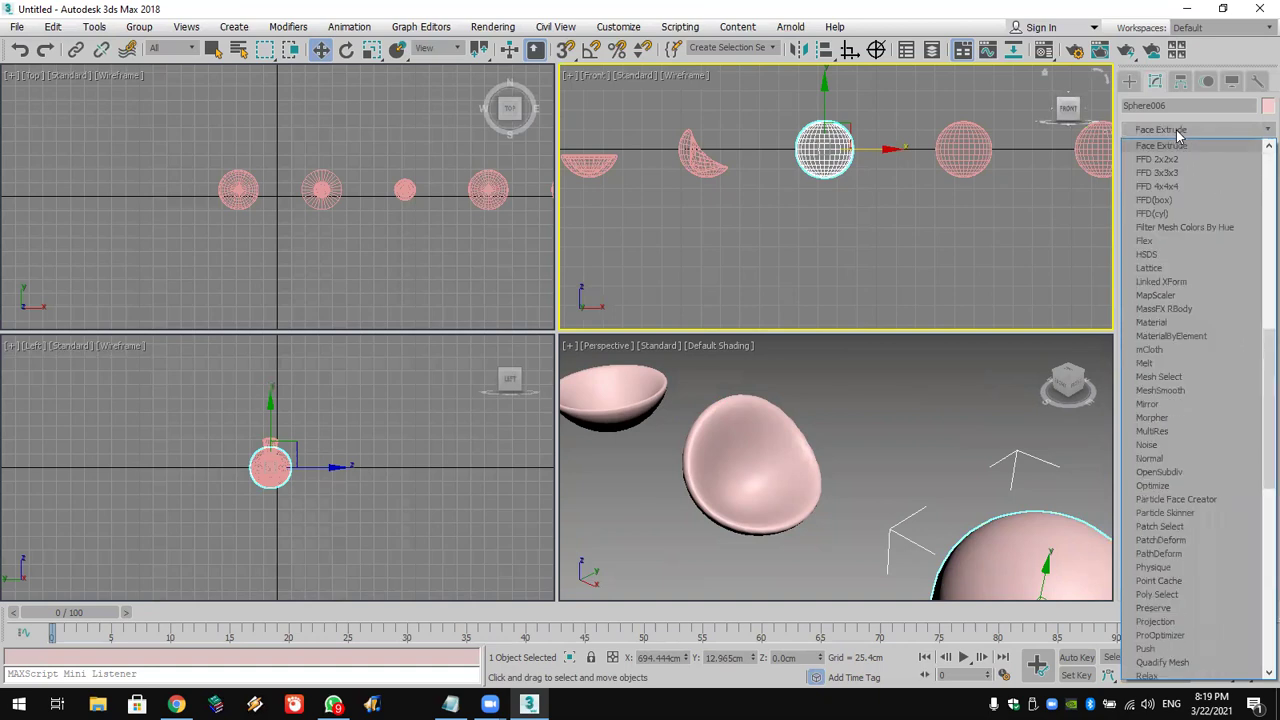
{"action": "left_click", "coordinate": [1186, 159]}
{"action": "scroll", "coordinate": [913, 230], "scroll_direction": "up", "scroll_amount": 3}
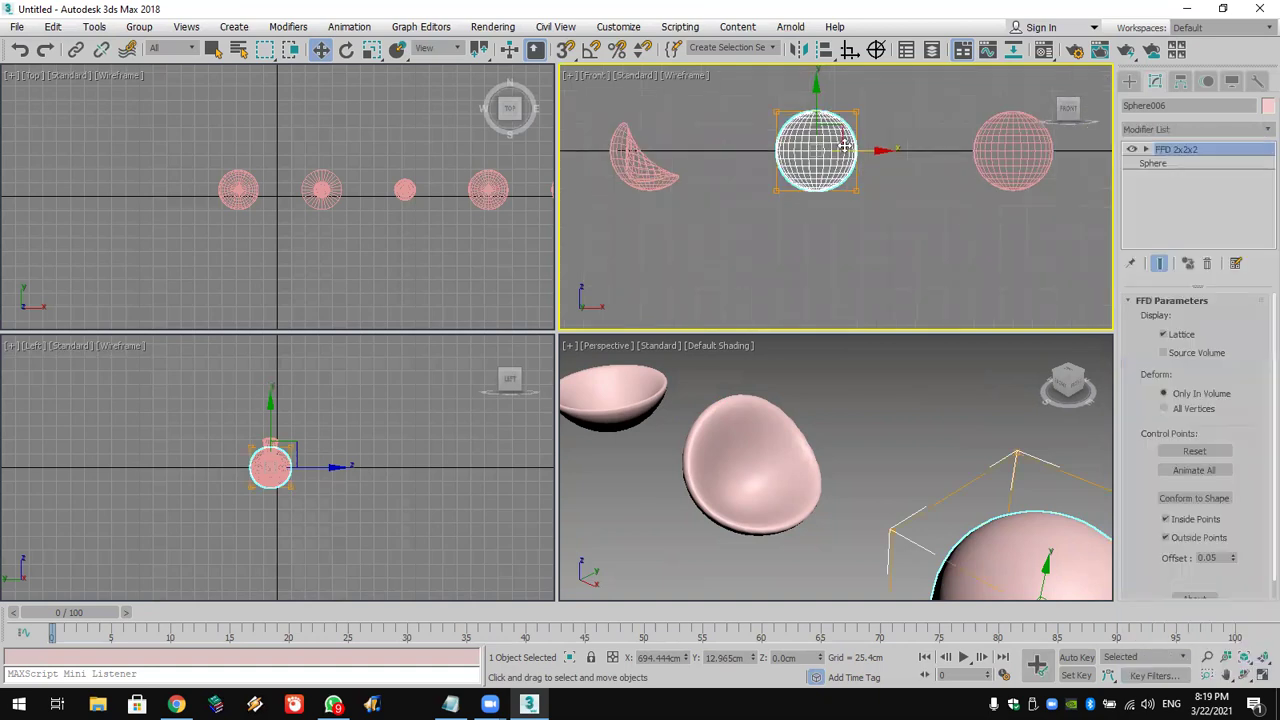
{"action": "middle_click_drag", "start_coordinate": [846, 176], "coordinate": [886, 281]}
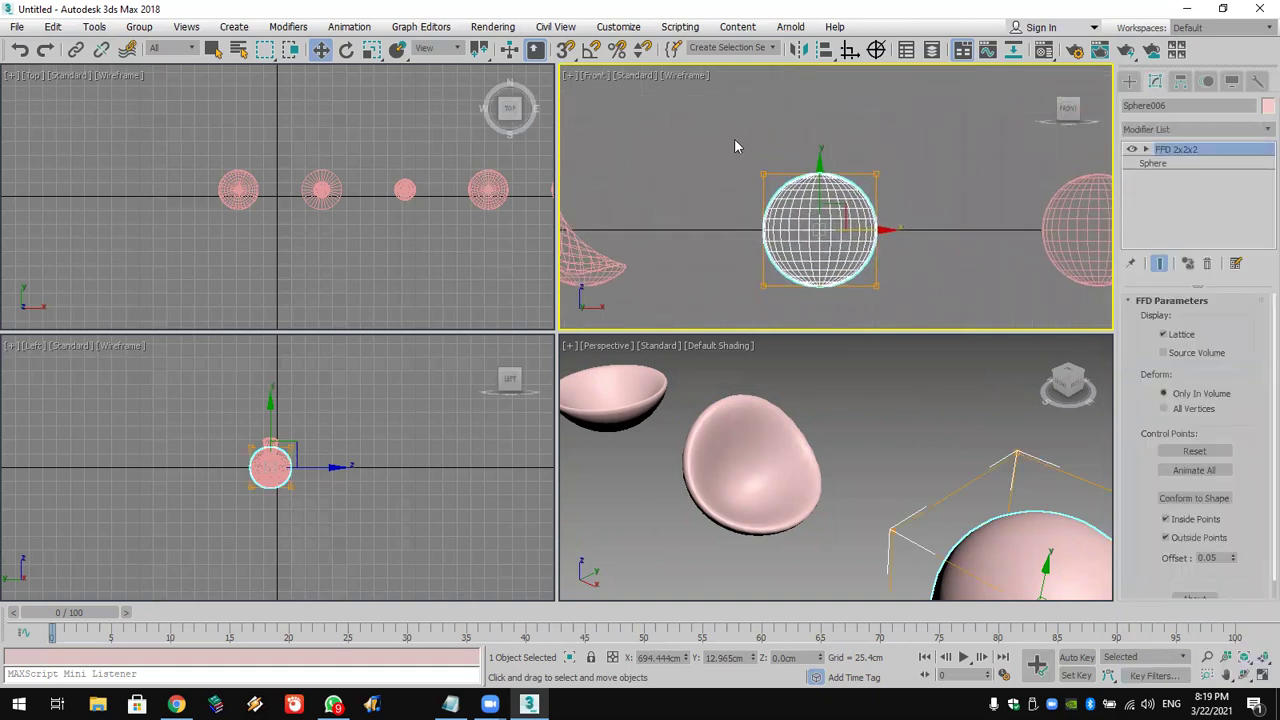
At Control Points level, uniformly scale the sixth sphere's top lattice points inward to form a teardrop
{"action": "left_click", "coordinate": [1147, 150]}
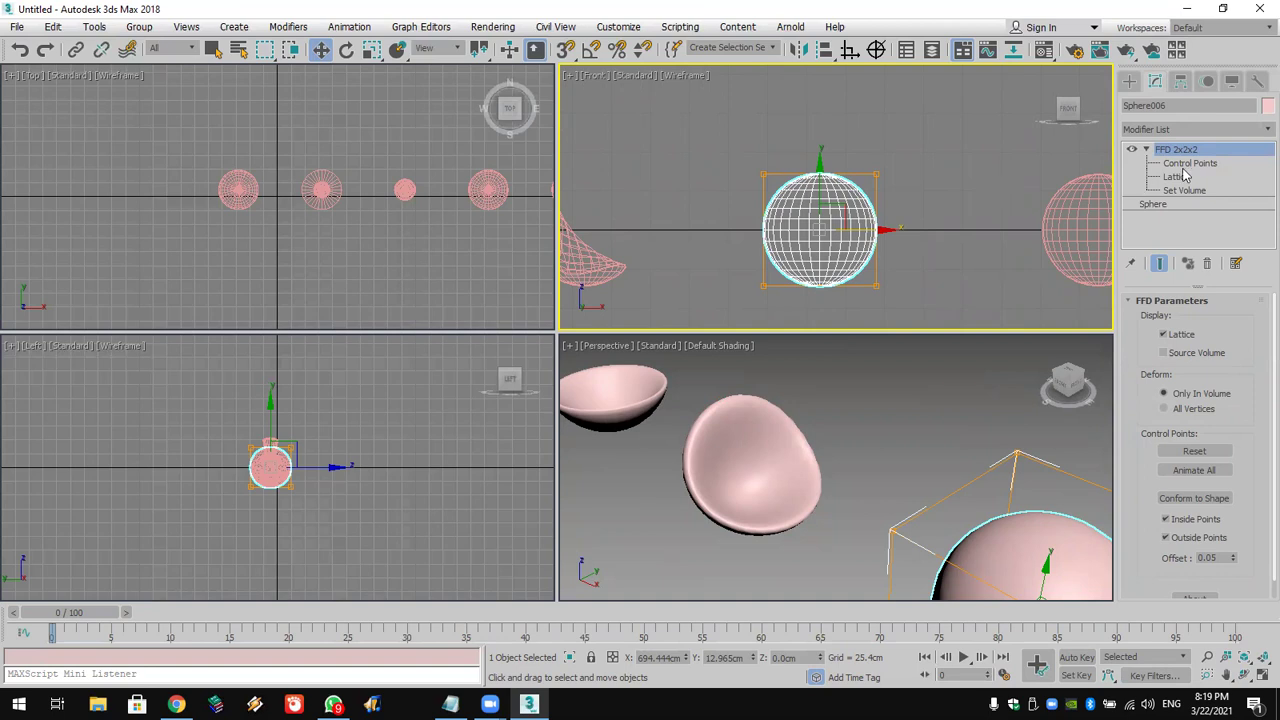
{"action": "left_click", "coordinate": [1189, 163]}
{"action": "left_click_drag", "start_coordinate": [993, 120], "coordinate": [694, 200]}
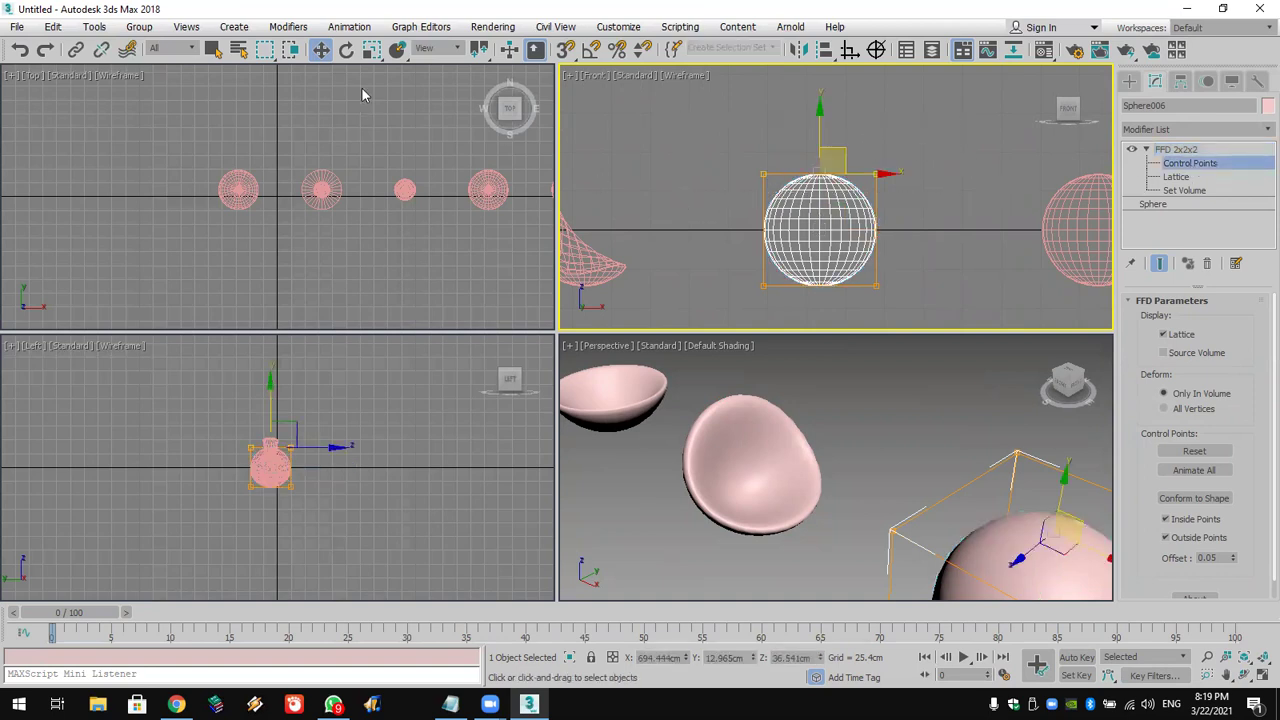
{"action": "left_click", "coordinate": [371, 49]}
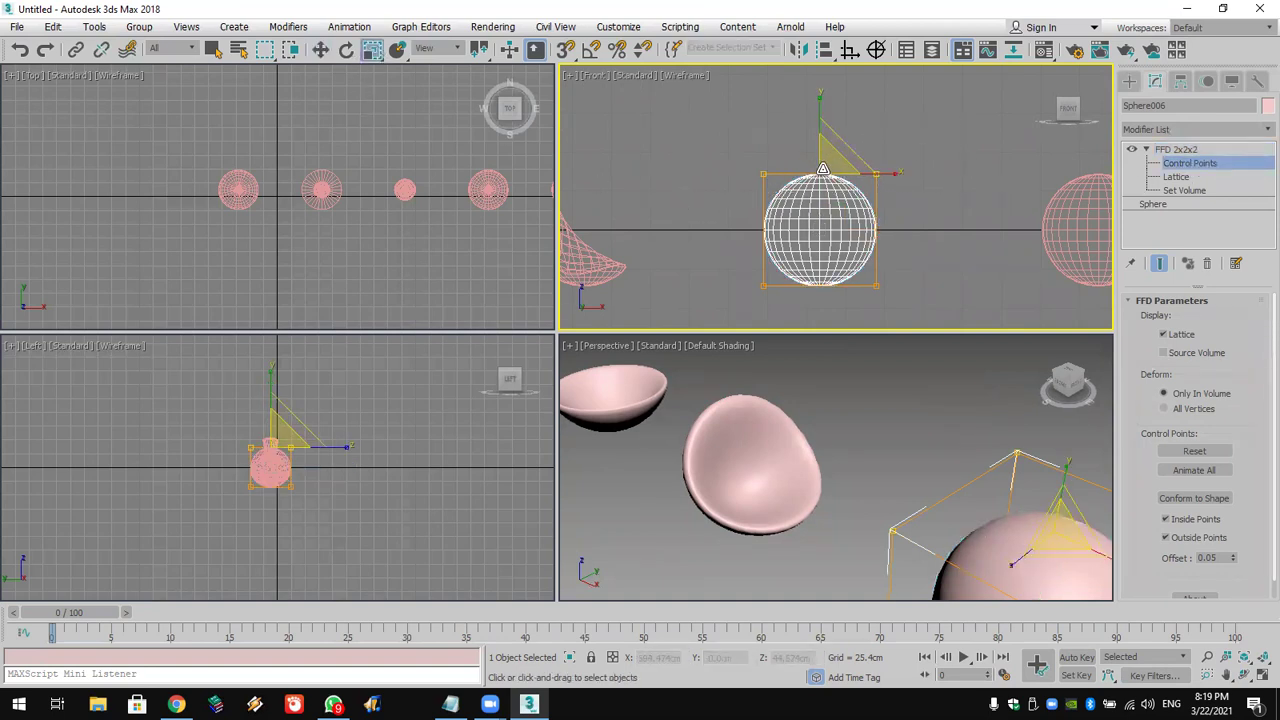
{"action": "left_click_drag", "start_coordinate": [822, 168], "coordinate": [830, 250]}
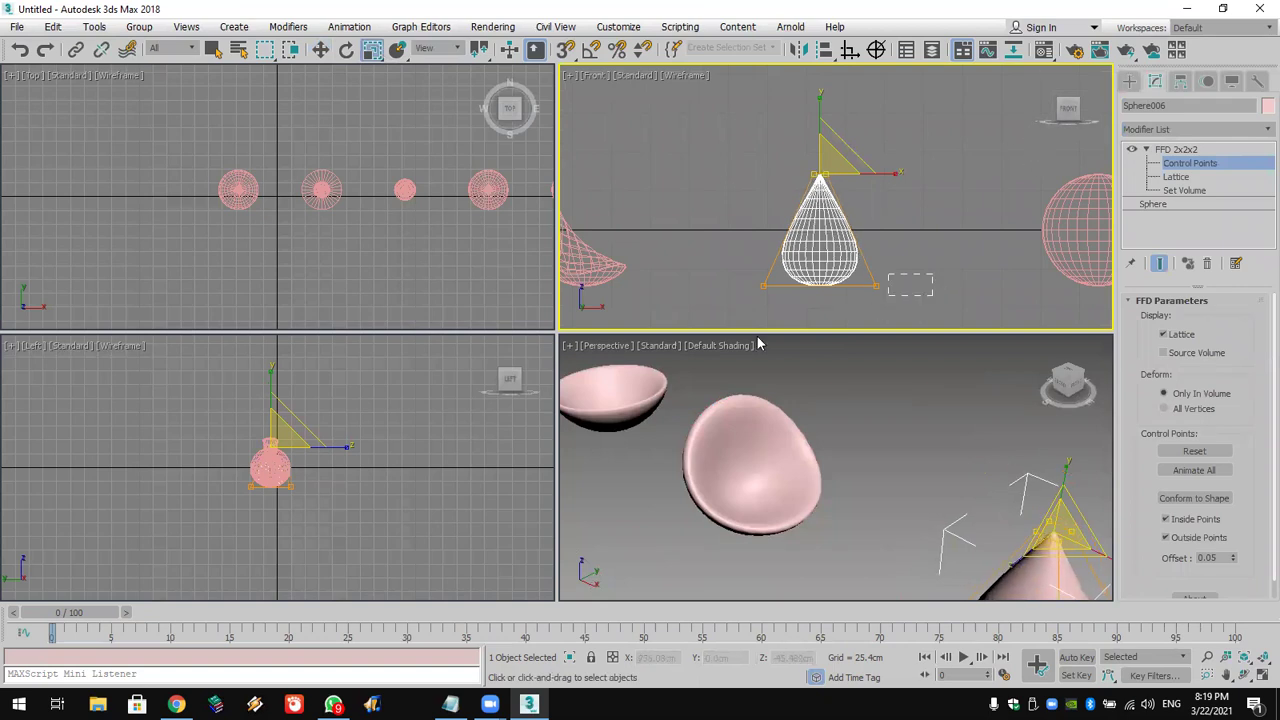
Try to uniformly scale the sixth sphere's bottom lattice points inward to narrow its base
{"action": "left_click_drag", "start_coordinate": [745, 310], "coordinate": [900, 265]}
{"action": "left_click_drag", "start_coordinate": [818, 285], "coordinate": [818, 335]}
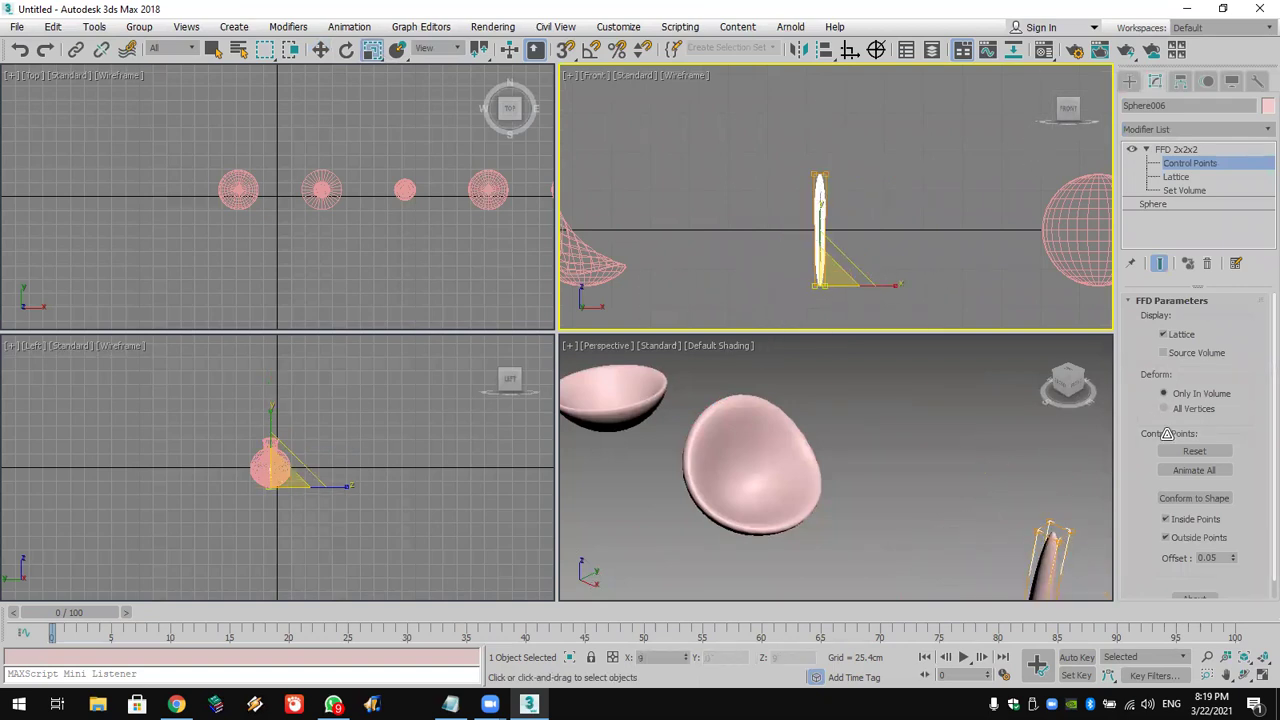
{"action": "key", "text": "ctrl+z"}
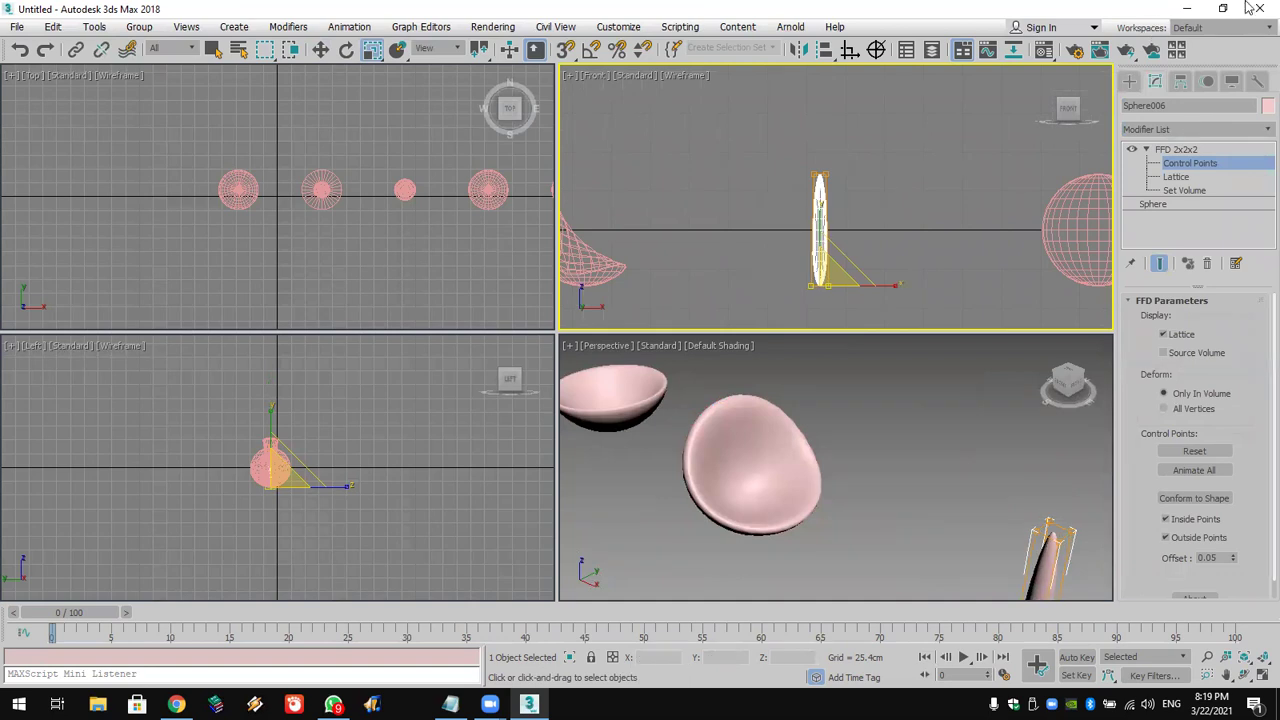
Remove the FFD 2x2x2 modifier from the sixth sphere and apply an FFD 3x3x3 modifier instead
{"action": "left_click", "coordinate": [1205, 264]}
{"action": "left_click", "coordinate": [1192, 130]}
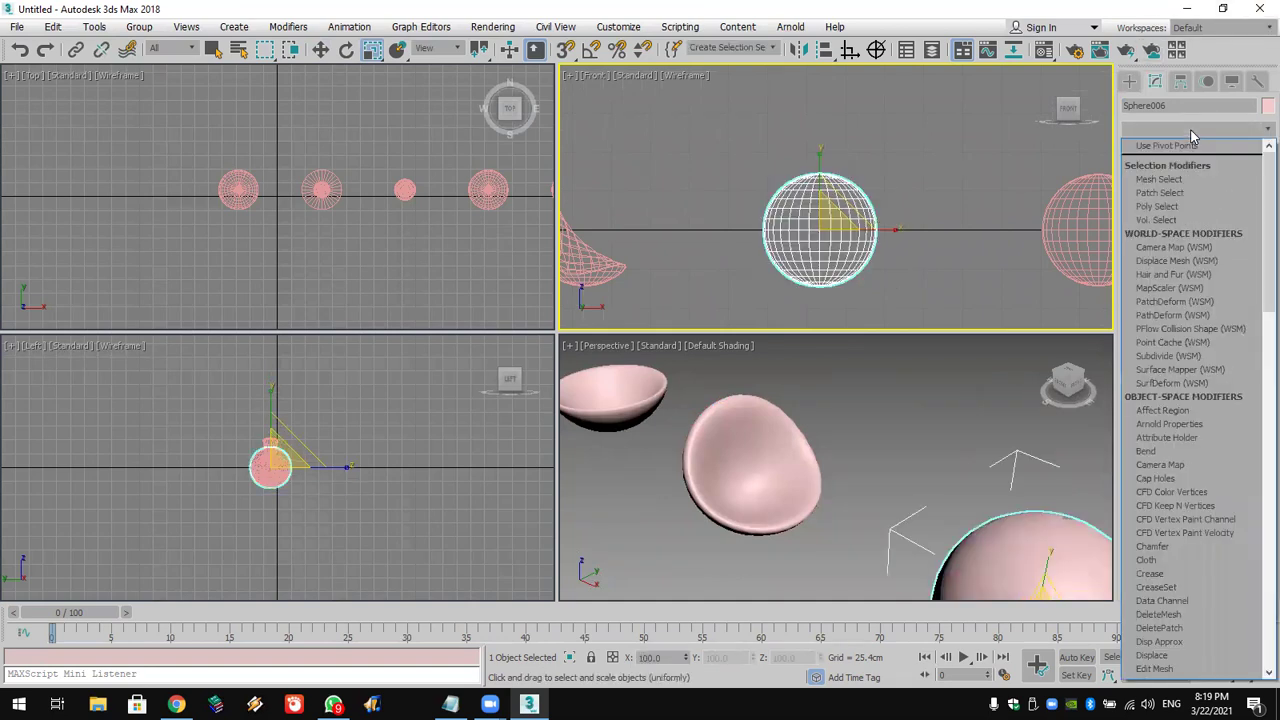
{"action": "key", "text": "f"}
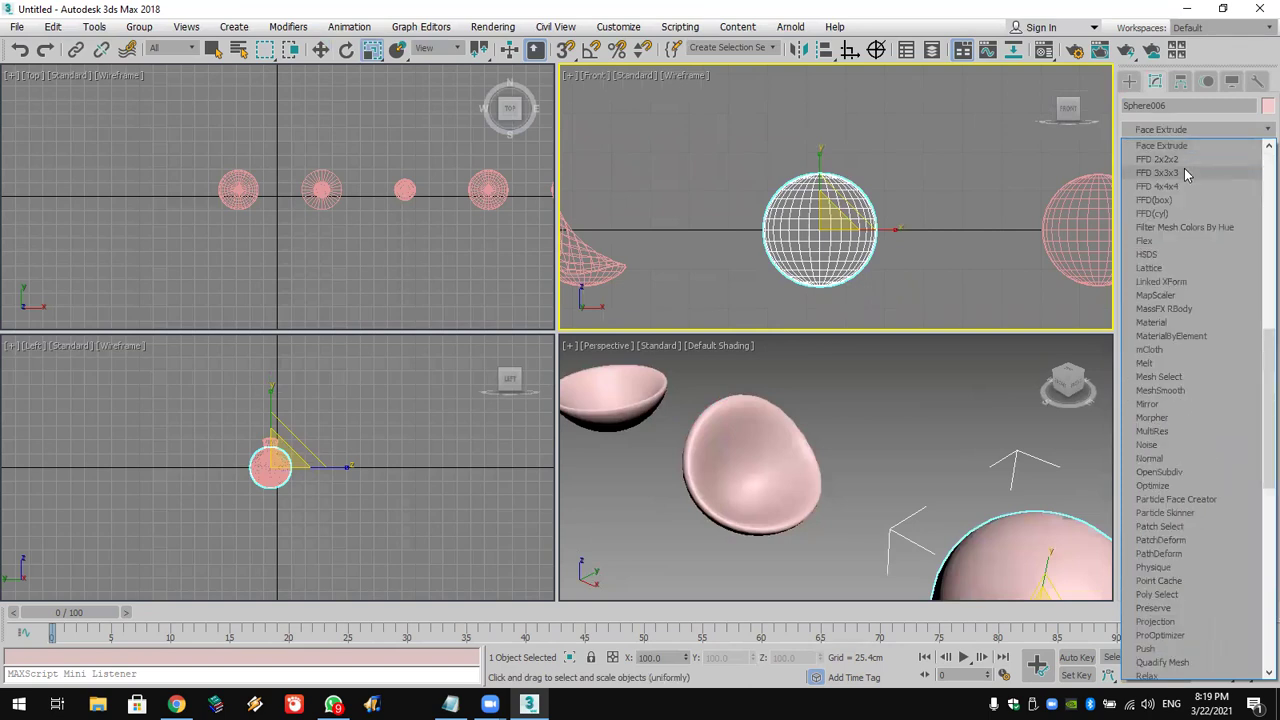
{"action": "left_click", "coordinate": [1184, 168]}
At Control Points level, uniformly scale the sixth sphere's top and bottom lattice rows inward to form a spindle pointed at both ends
{"action": "left_click", "coordinate": [1146, 149]}
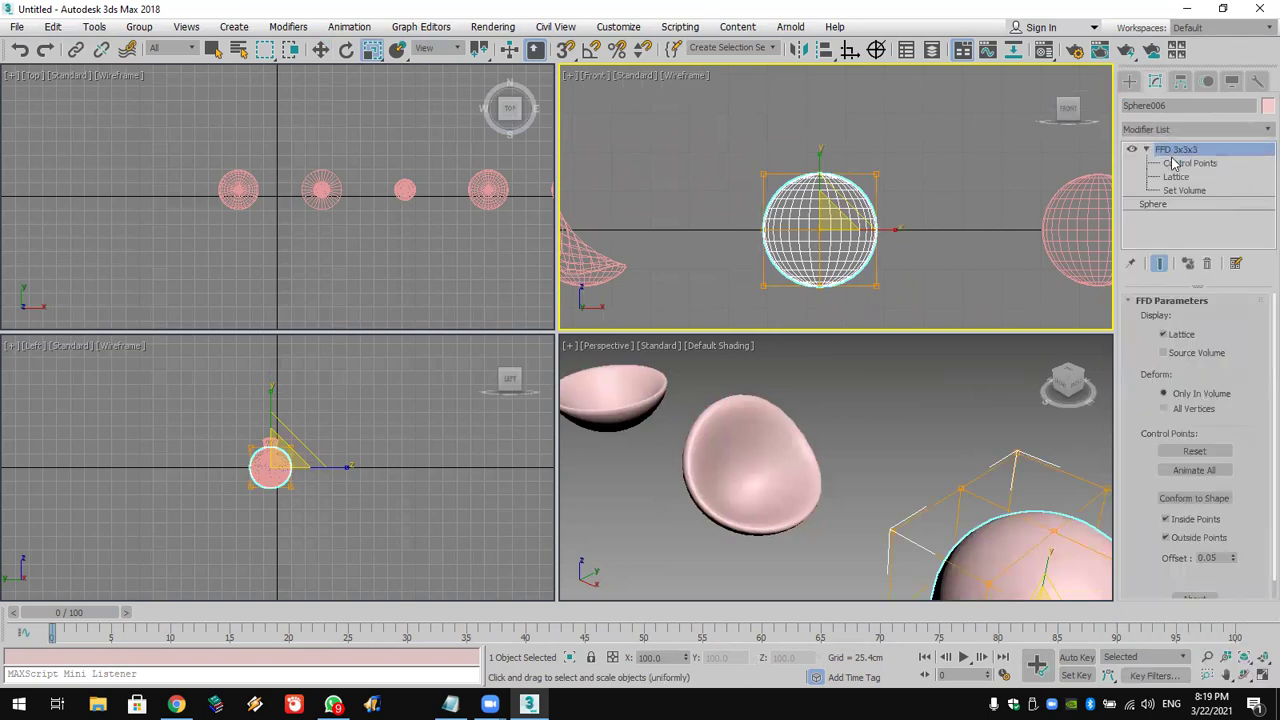
{"action": "left_click", "coordinate": [1186, 163]}
{"action": "left_click_drag", "start_coordinate": [645, 209], "coordinate": [648, 211]}
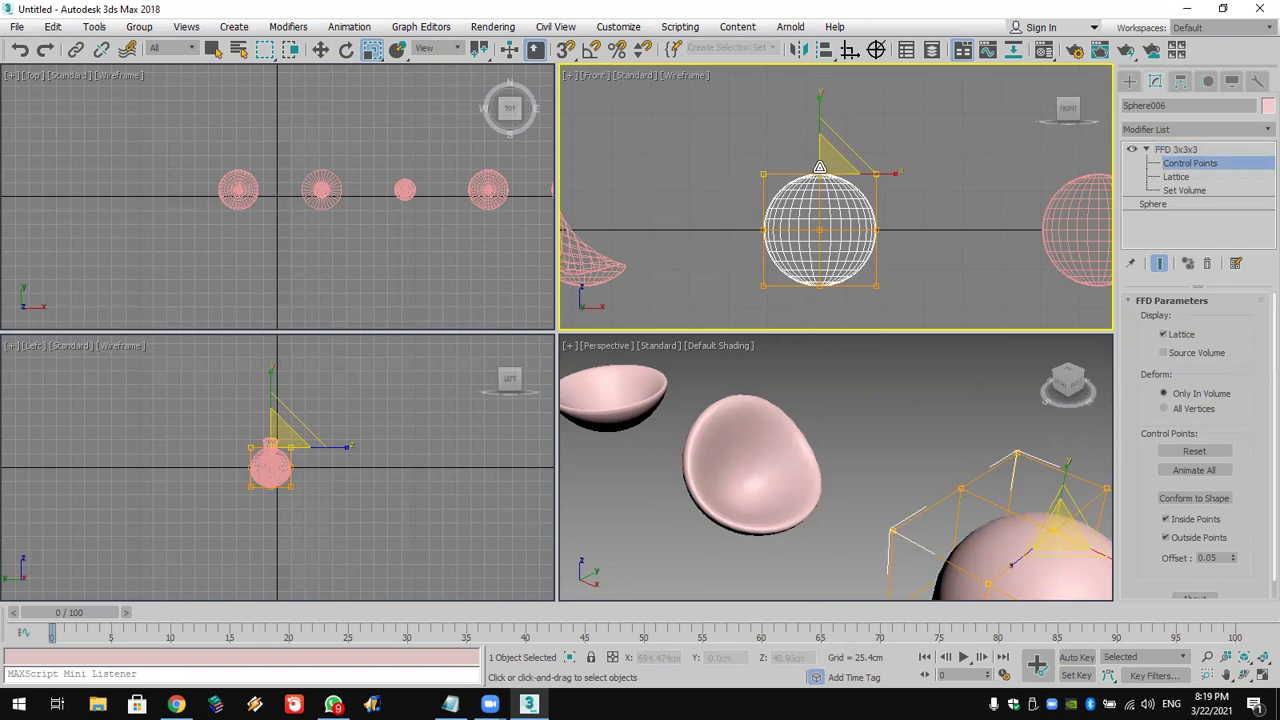
{"action": "left_click_drag", "start_coordinate": [832, 158], "coordinate": [938, 333]}
{"action": "left_click_drag", "start_coordinate": [908, 272], "coordinate": [745, 303]}
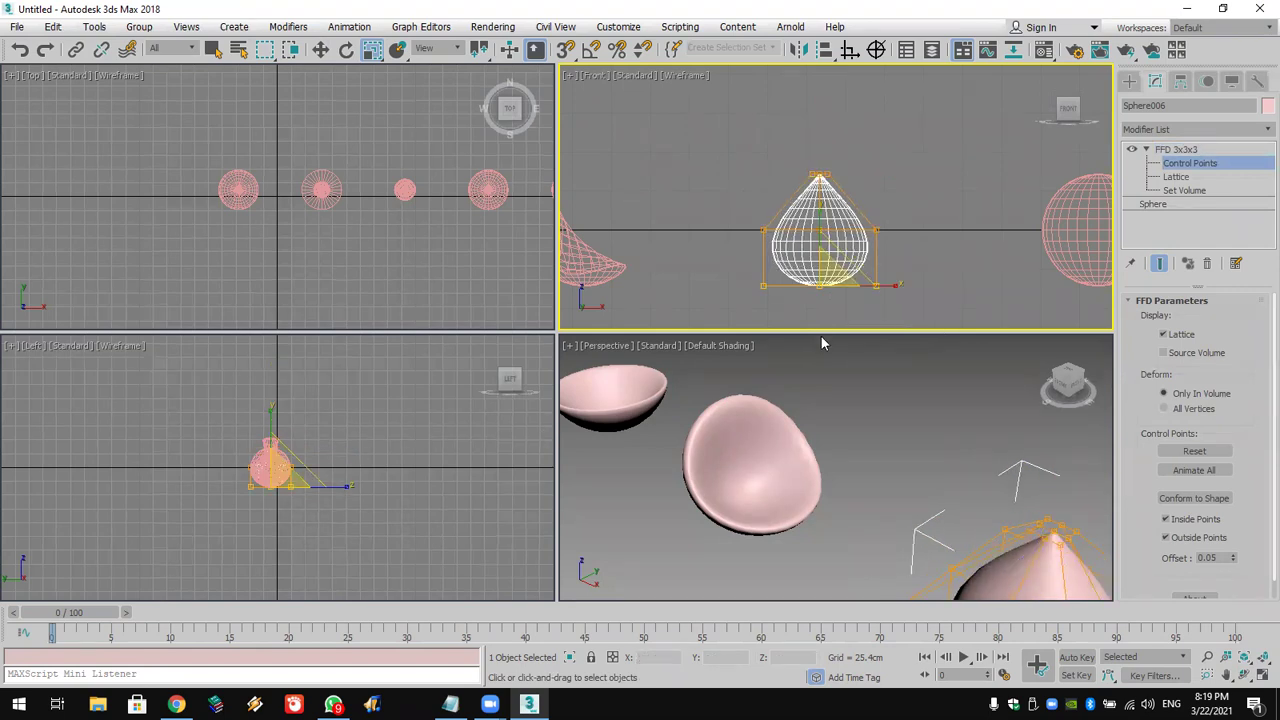
{"action": "left_click_drag", "start_coordinate": [826, 282], "coordinate": [826, 345]}
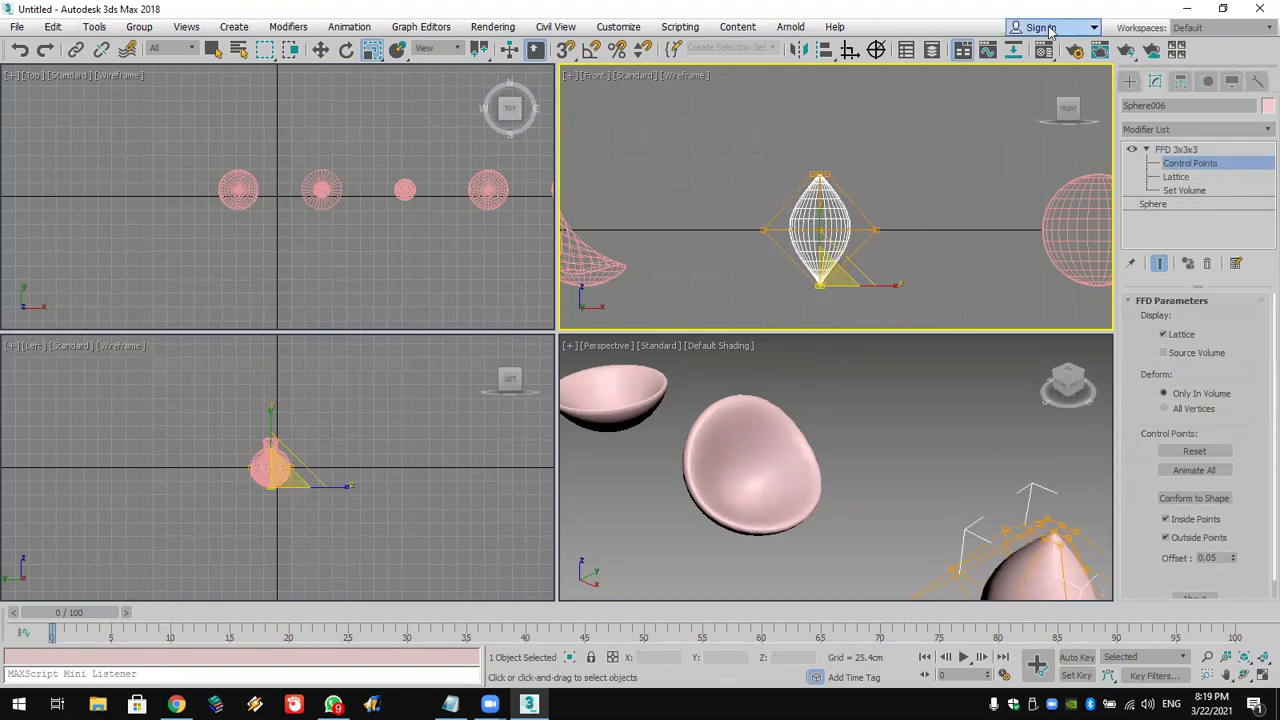
{"action": "middle_click", "coordinate": [865, 428]}
{"action": "key", "text": "z"}
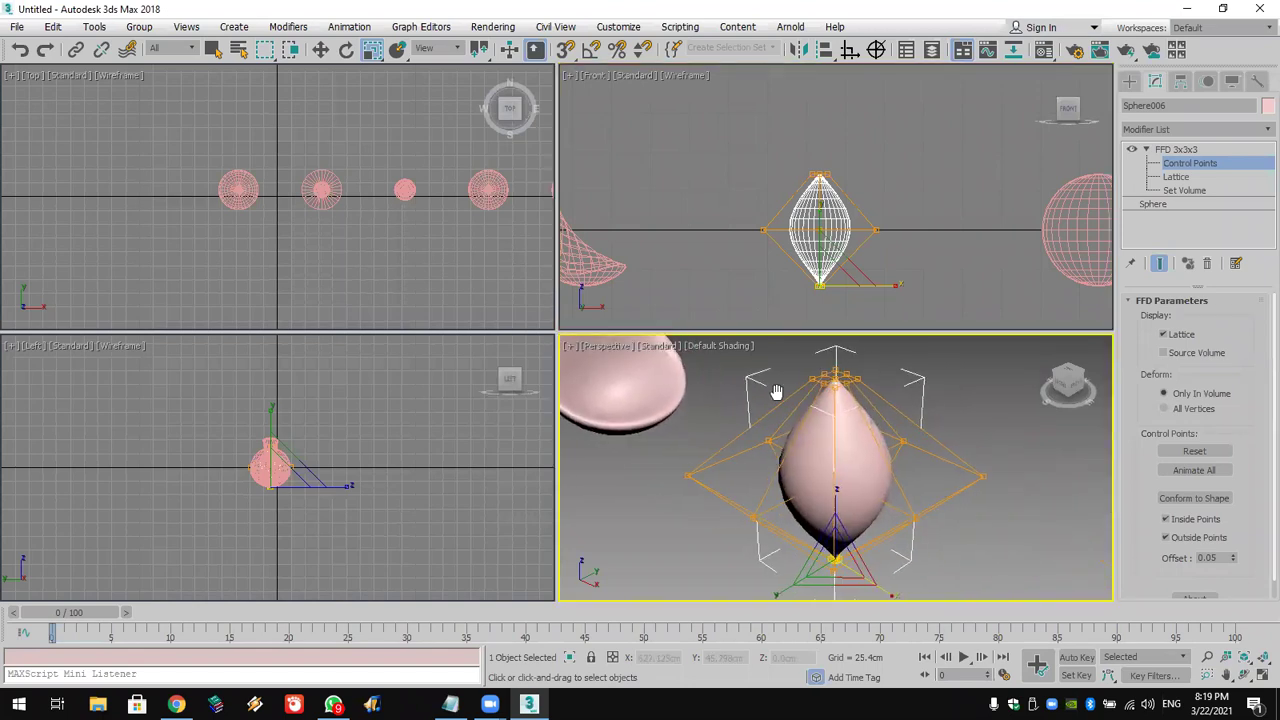
{"action": "left_click", "coordinate": [1129, 81]}
Select the seventh sphere in the row and apply an FFD(cyl) modifier to it
{"action": "middle_click_drag", "start_coordinate": [1026, 260], "coordinate": [786, 240]}
{"action": "left_click", "coordinate": [868, 222]}
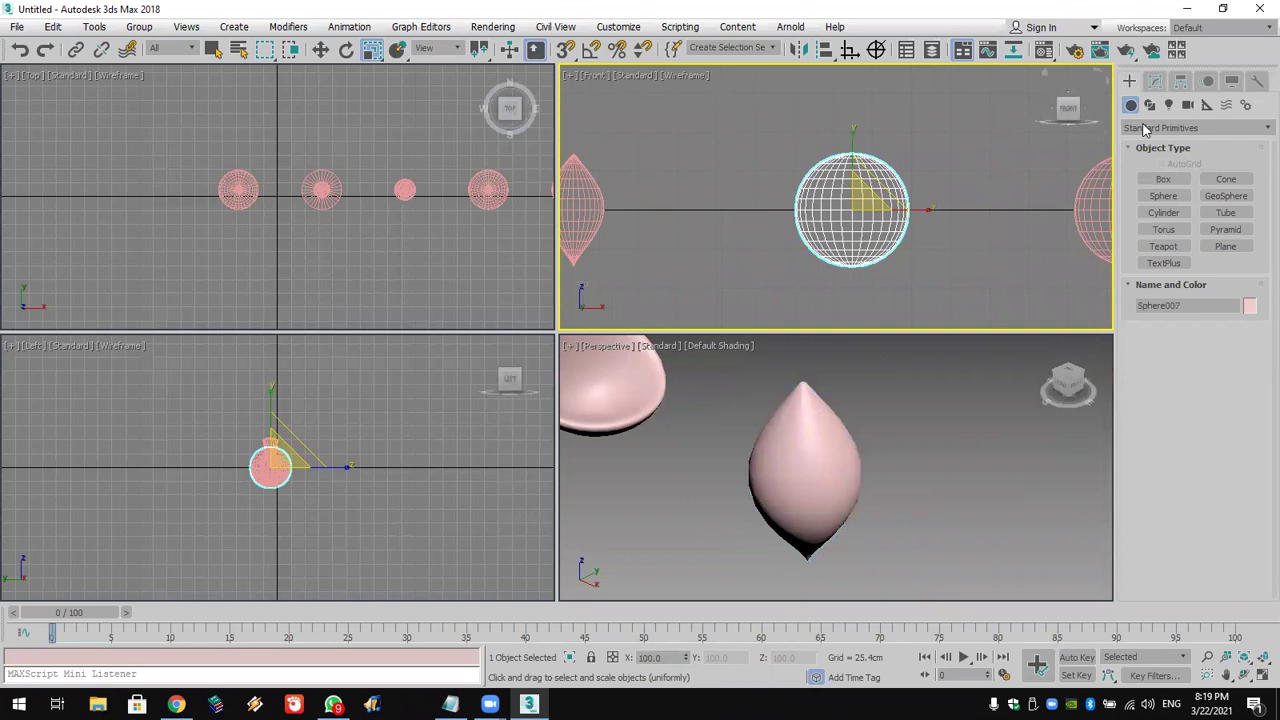
{"action": "left_click", "coordinate": [1155, 81]}
{"action": "left_click", "coordinate": [1163, 130]}
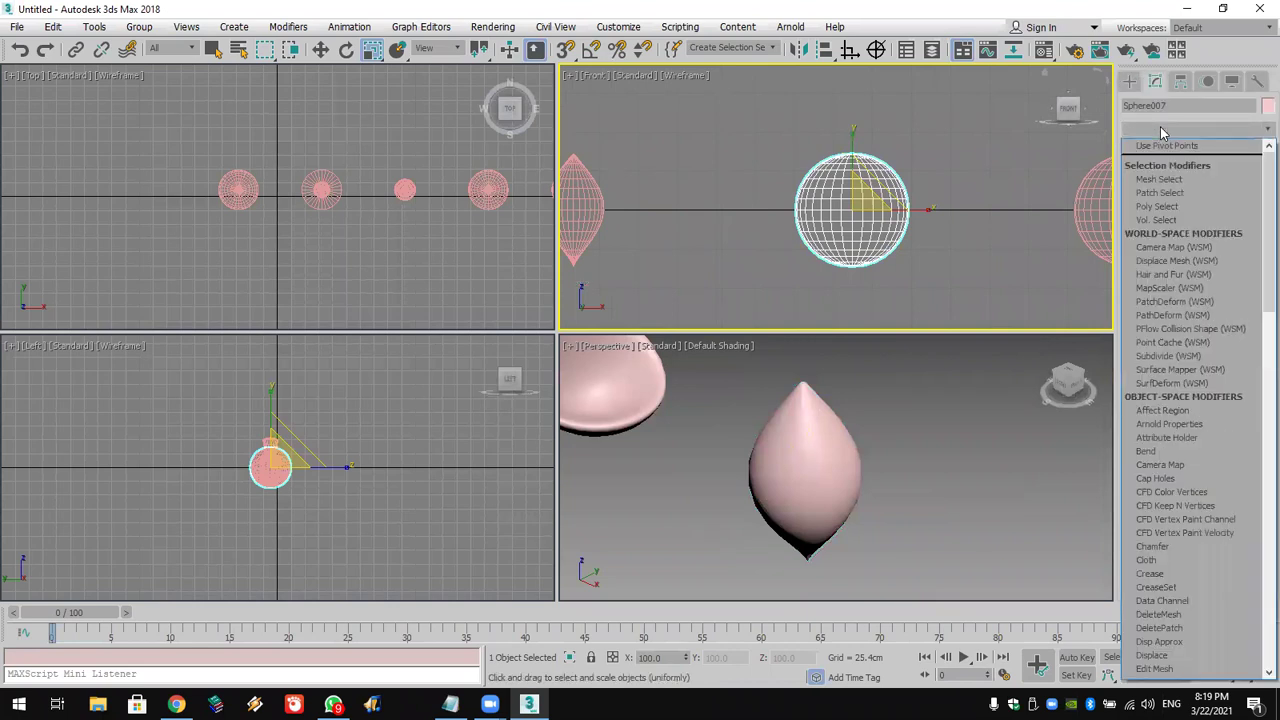
{"action": "key", "text": "f"}
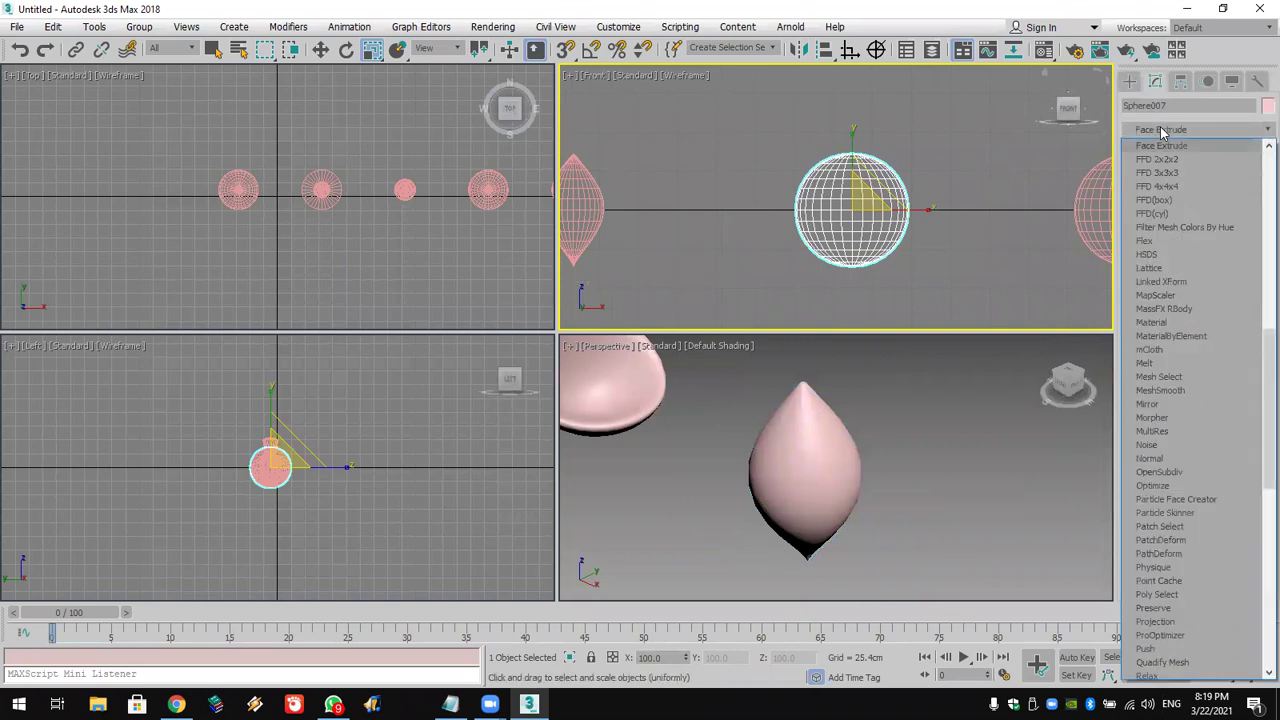
{"action": "left_click", "coordinate": [1186, 213]}
Set the seventh sphere's cylindrical lattice to 5 points in height
{"action": "middle_click_drag", "start_coordinate": [497, 176], "coordinate": [255, 187]}
{"action": "scroll", "coordinate": [295, 178], "scroll_direction": "up", "scroll_amount": 4}
{"action": "scroll", "coordinate": [295, 178], "scroll_direction": "up", "scroll_amount": 2}
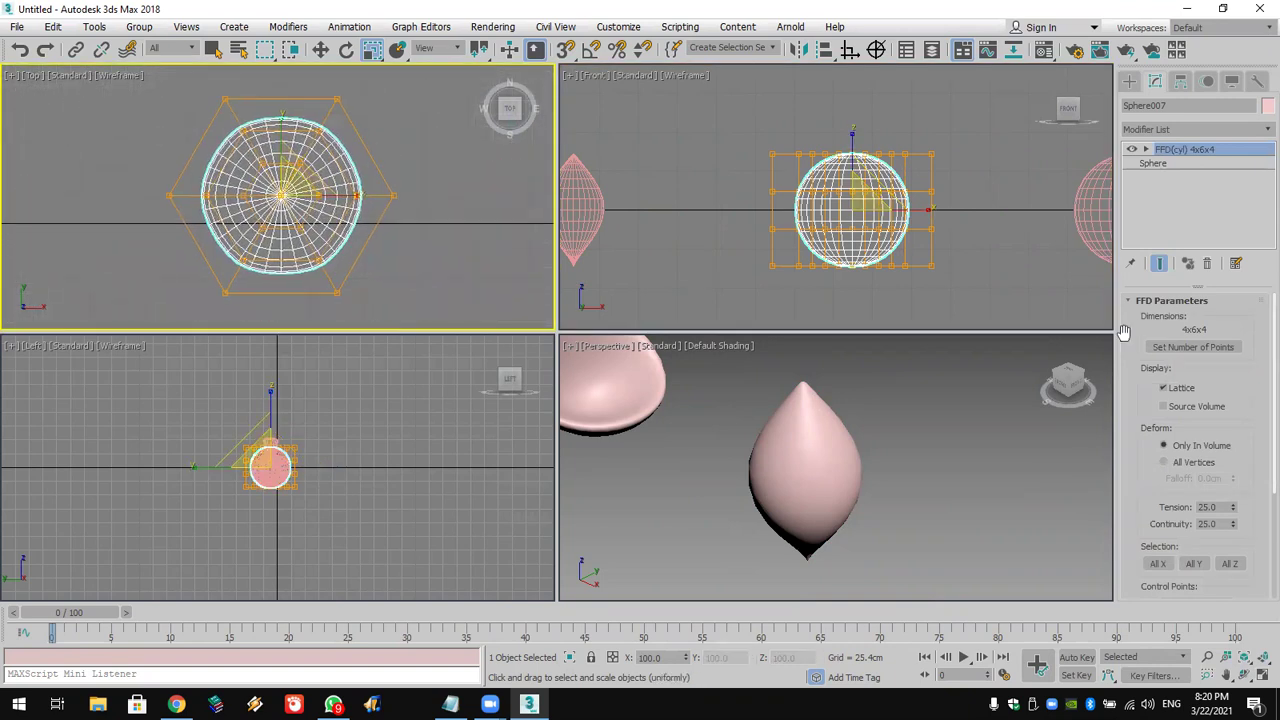
{"action": "left_click", "coordinate": [1233, 347]}
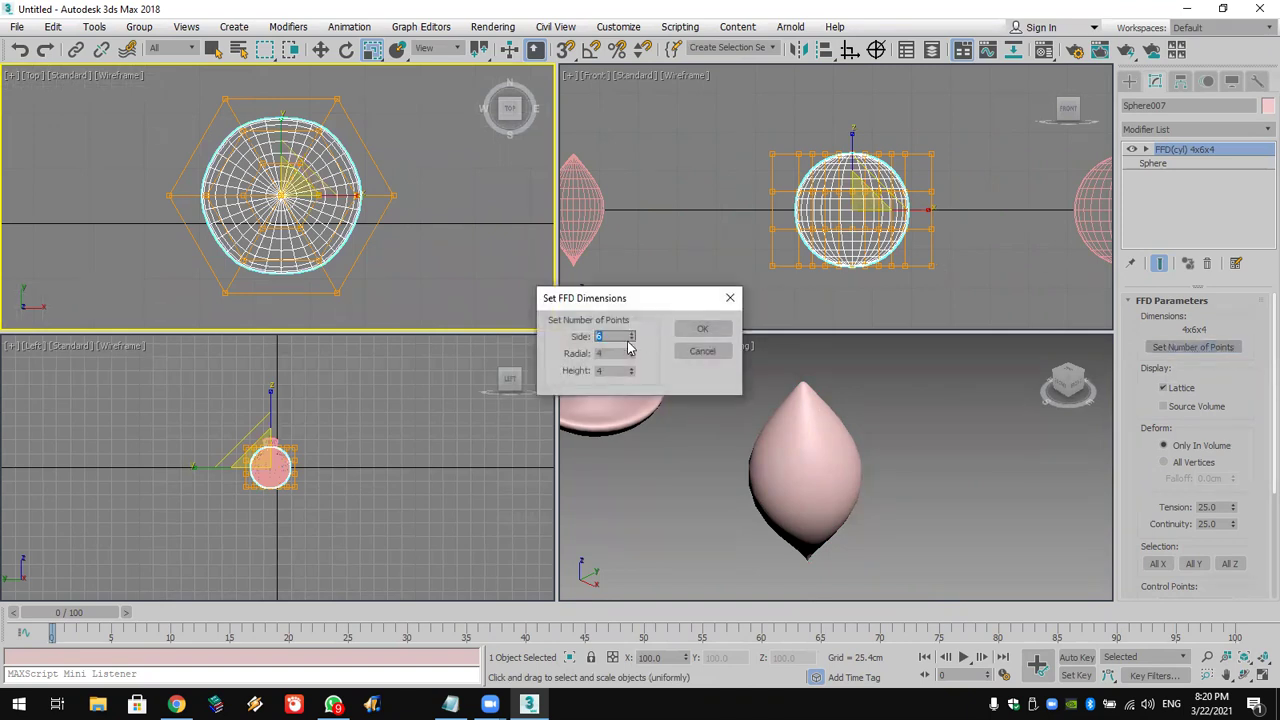
{"action": "left_click", "coordinate": [631, 369]}
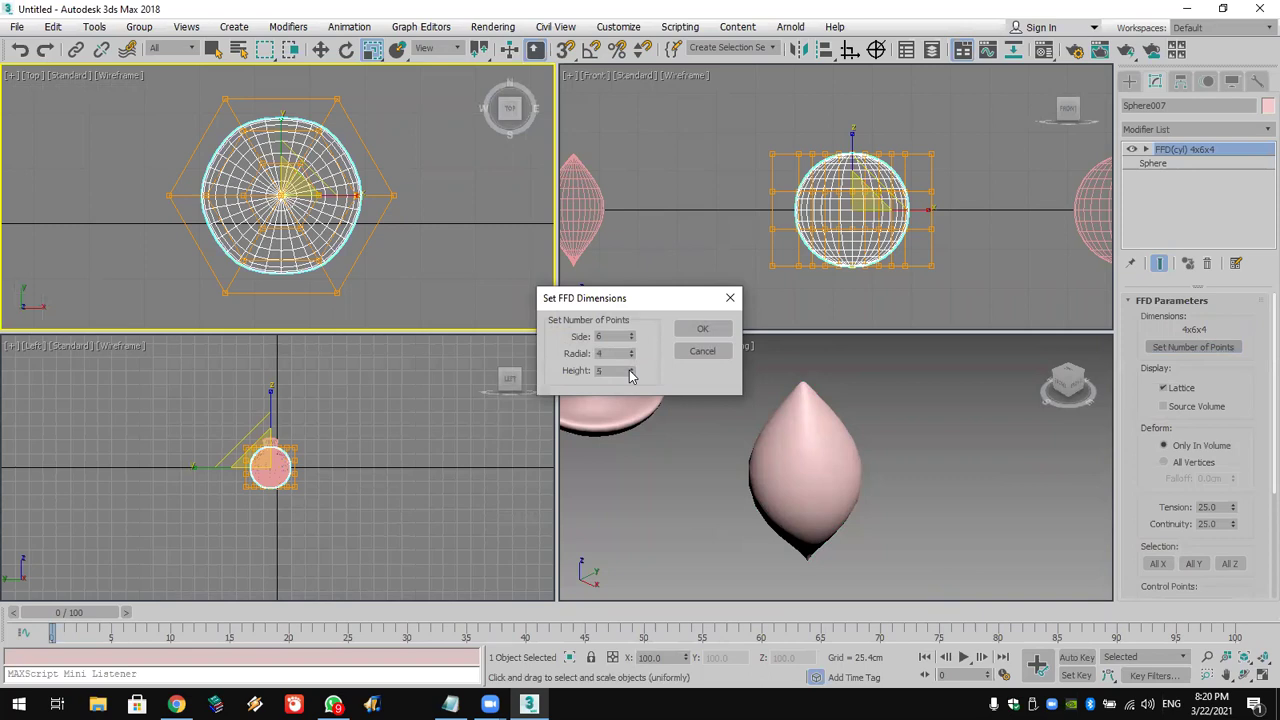
{"action": "left_click", "coordinate": [702, 329]}
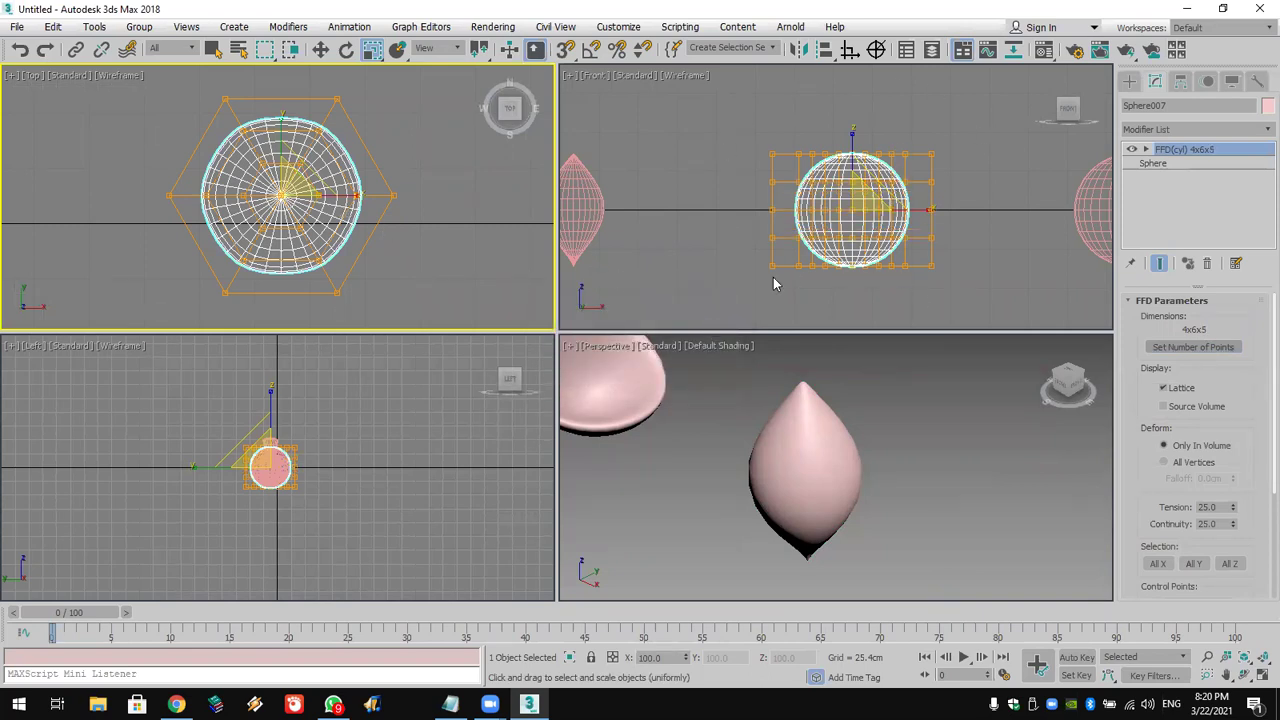
At Control Points level, rotate the seventh sphere's middle lattice row about the vertical axis to form three stacked bulges
{"action": "left_click", "coordinate": [1147, 149]}
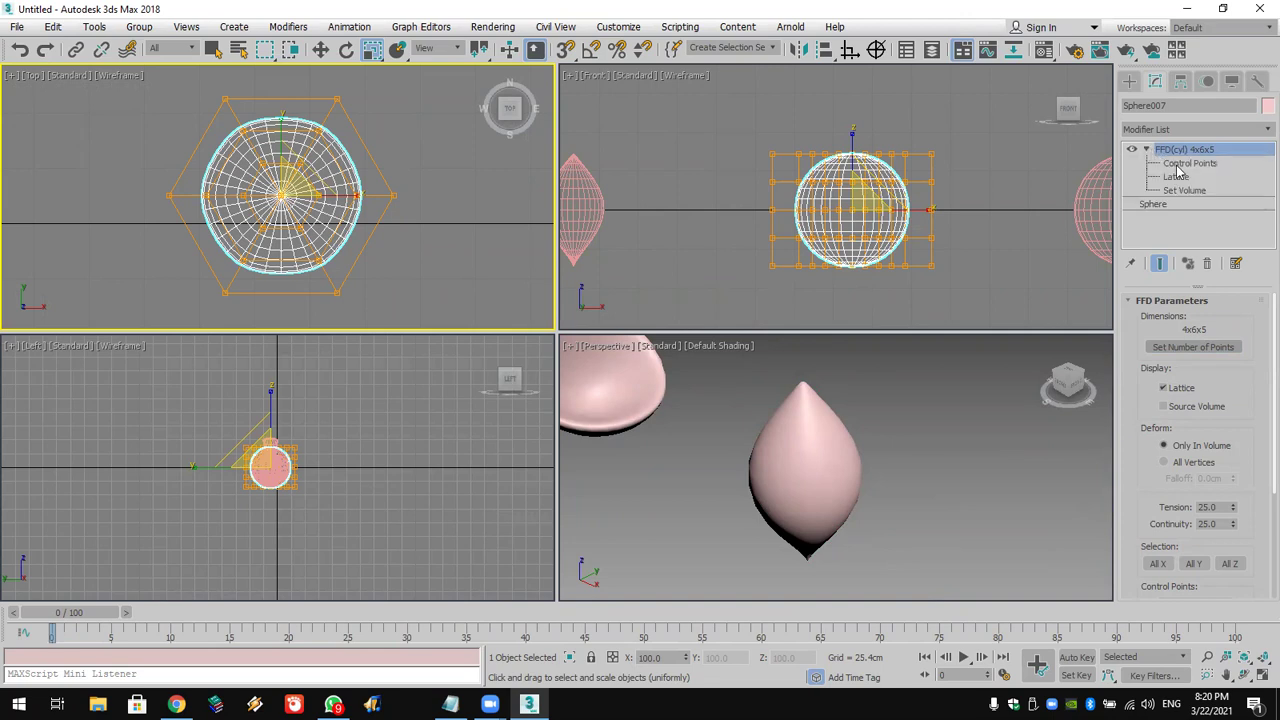
{"action": "left_click", "coordinate": [1182, 164]}
{"action": "left_click_drag", "start_coordinate": [967, 200], "coordinate": [652, 218]}
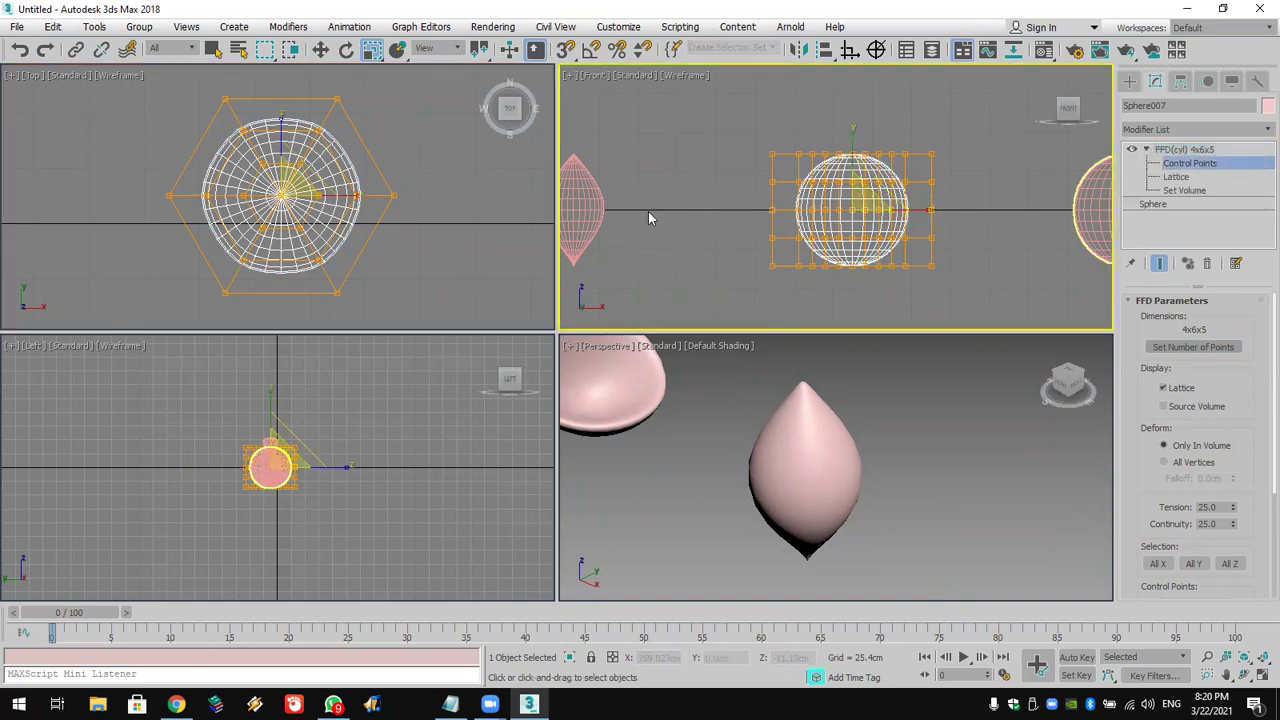
{"action": "key", "text": "e"}
{"action": "left_click_drag", "start_coordinate": [880, 208], "coordinate": [705, 205]}
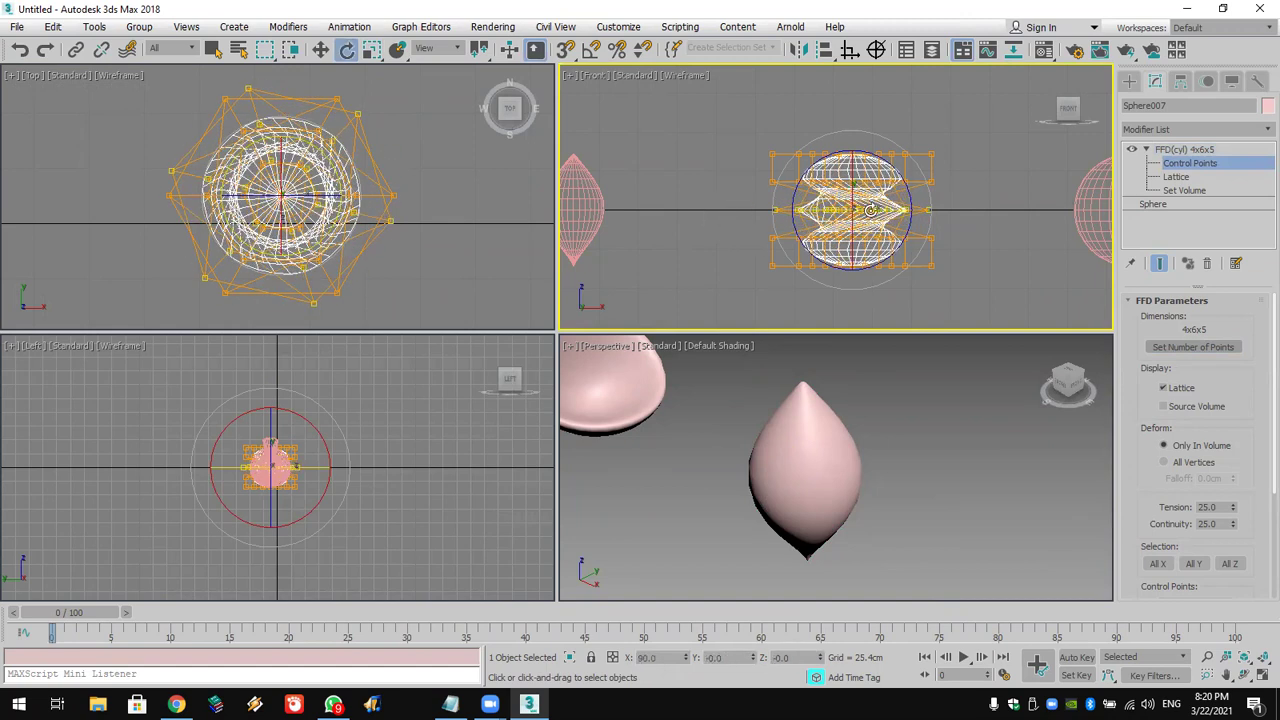
{"action": "scroll", "coordinate": [888, 210], "scroll_direction": "down", "scroll_amount": 3}
{"action": "middle_click_drag", "start_coordinate": [840, 226], "coordinate": [815, 226]}
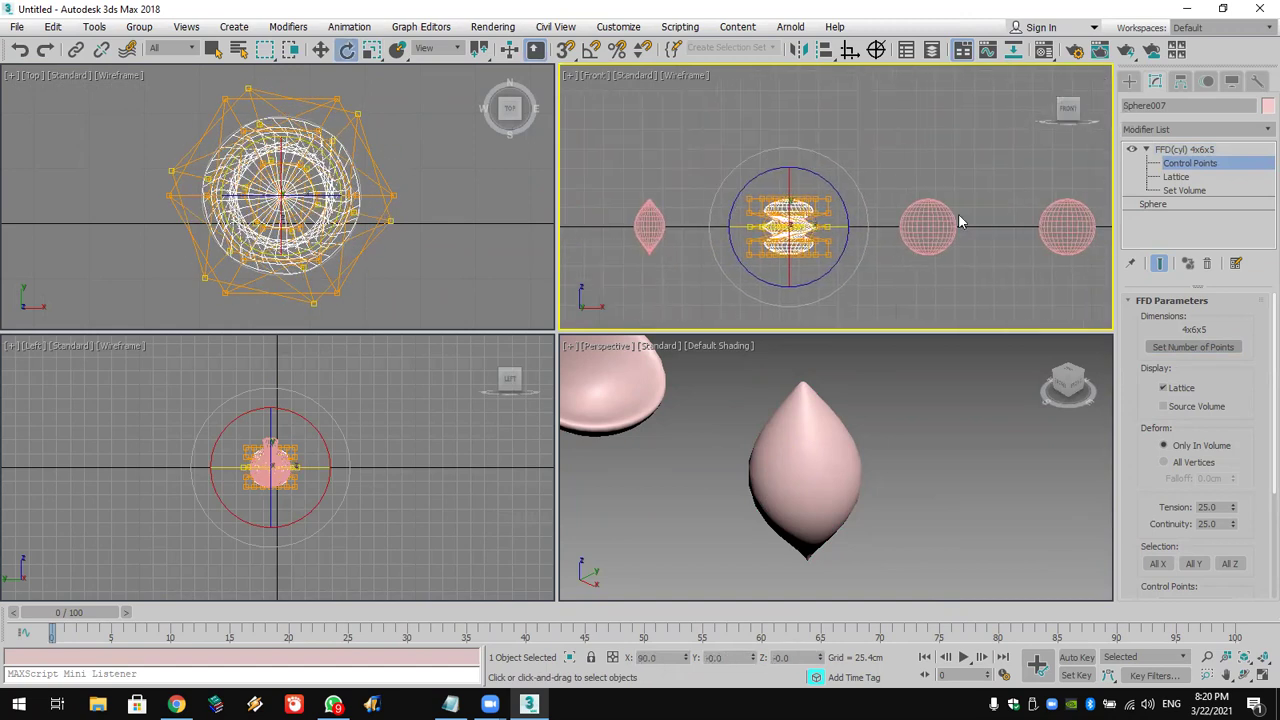
{"action": "middle_click_drag", "start_coordinate": [957, 220], "coordinate": [866, 219]}
{"action": "left_click", "coordinate": [1129, 81]}
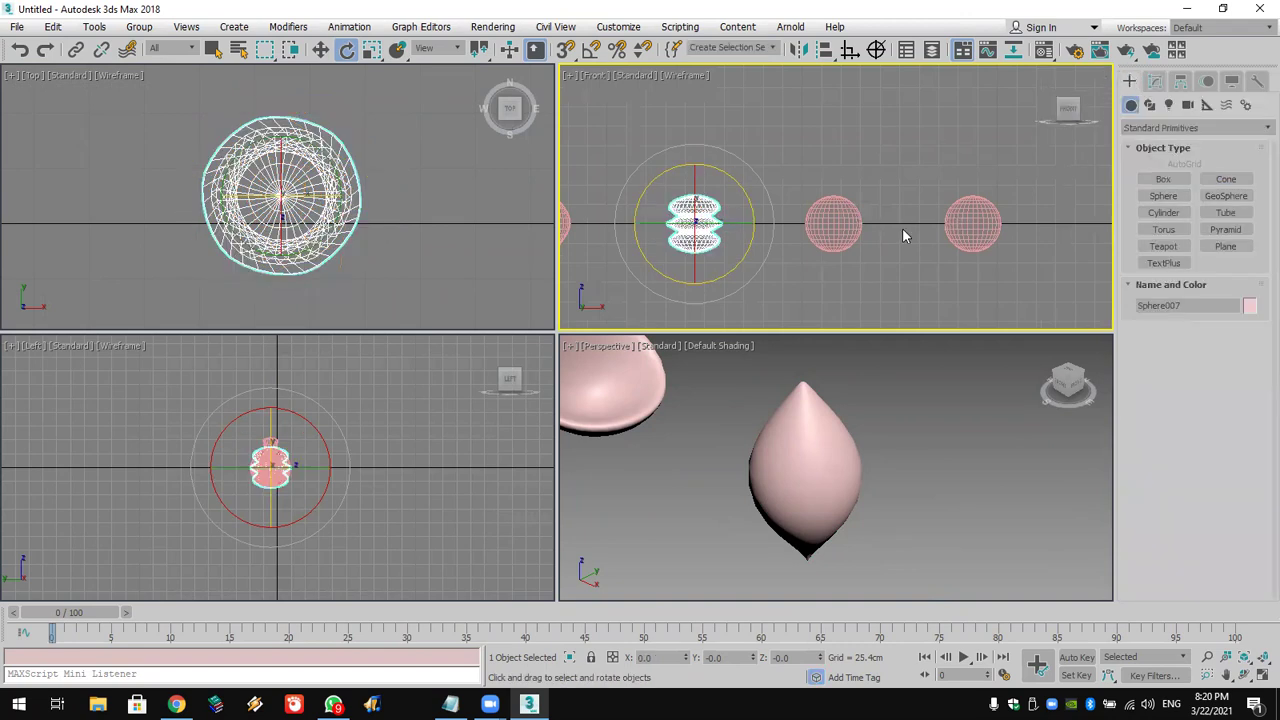
Select the eighth sphere in the row and apply an FFD 4x4x4 modifier to it
{"action": "left_click", "coordinate": [834, 222]}
{"action": "scroll", "coordinate": [905, 430], "scroll_direction": "down", "scroll_amount": 3}
{"action": "middle_click_drag", "start_coordinate": [1051, 386], "coordinate": [923, 348]}
{"action": "left_click", "coordinate": [1155, 81]}
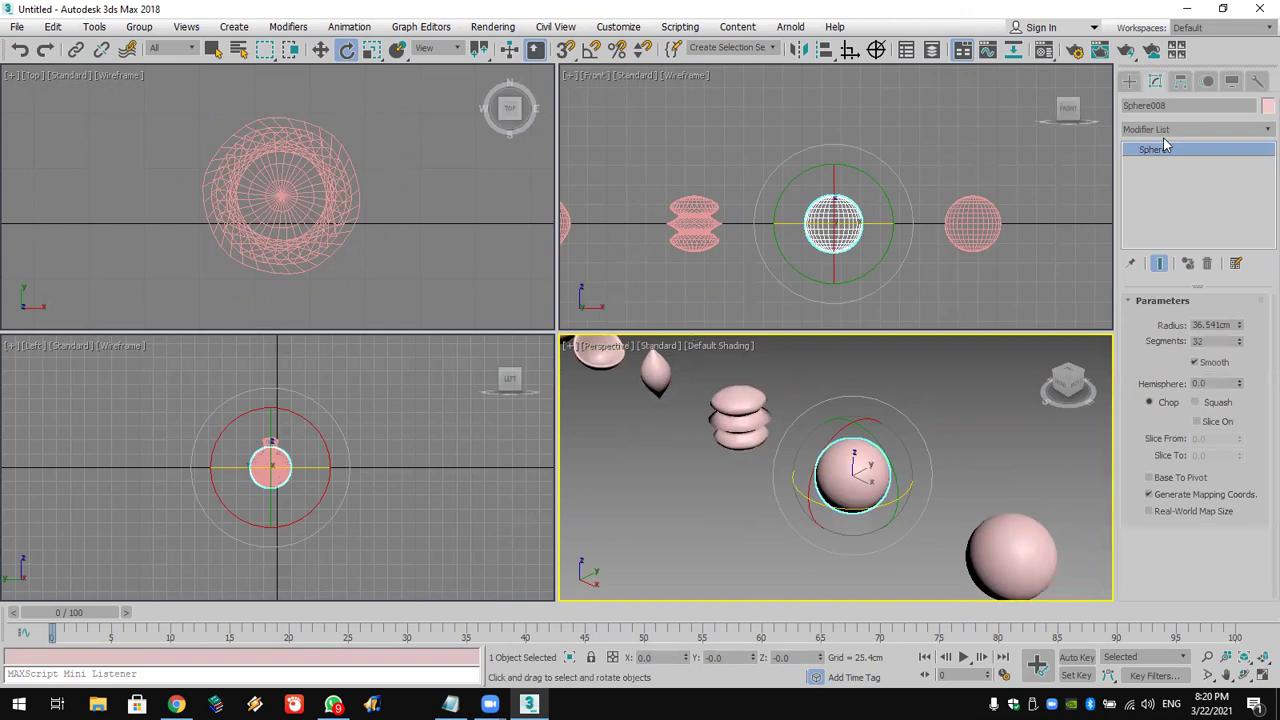
{"action": "left_click", "coordinate": [1163, 128]}
{"action": "key", "text": "f"}
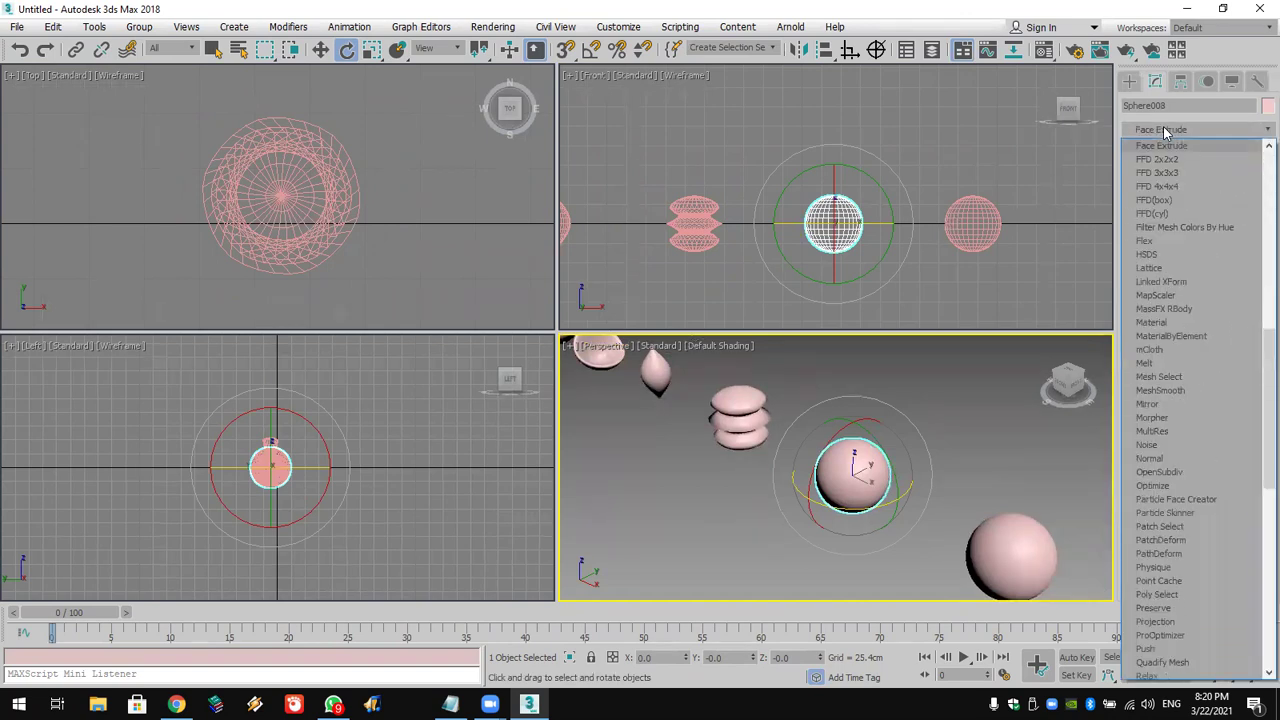
{"action": "left_click", "coordinate": [1175, 186]}
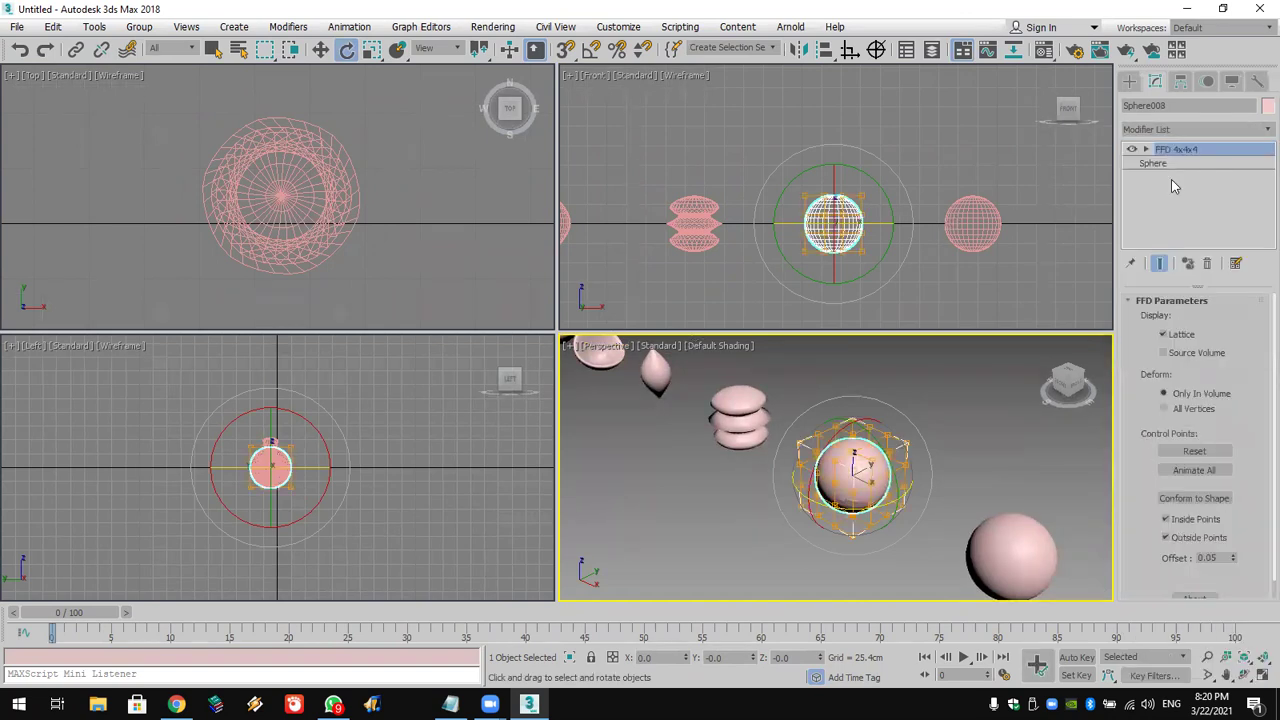
At Control Points level, rotate the eighth sphere's top lattice row about the vertical axis
{"action": "left_click", "coordinate": [1146, 149]}
{"action": "left_click", "coordinate": [1190, 163]}
{"action": "left_click_drag", "start_coordinate": [972, 151], "coordinate": [723, 205]}
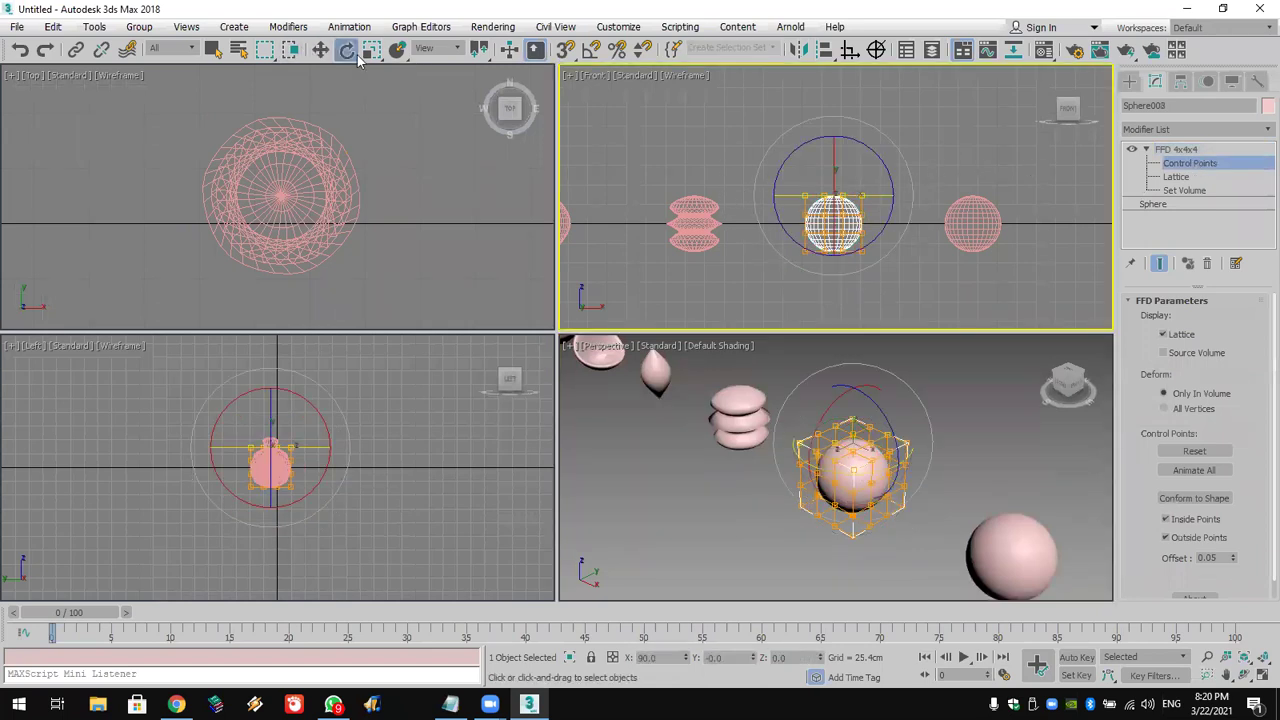
{"action": "left_click_drag", "start_coordinate": [907, 203], "coordinate": [732, 197]}
Move the eighth sphere's top lattice points down to about Z -20 cm to form a hollow bowl, then leave Control Points level
{"action": "left_click", "coordinate": [320, 49]}
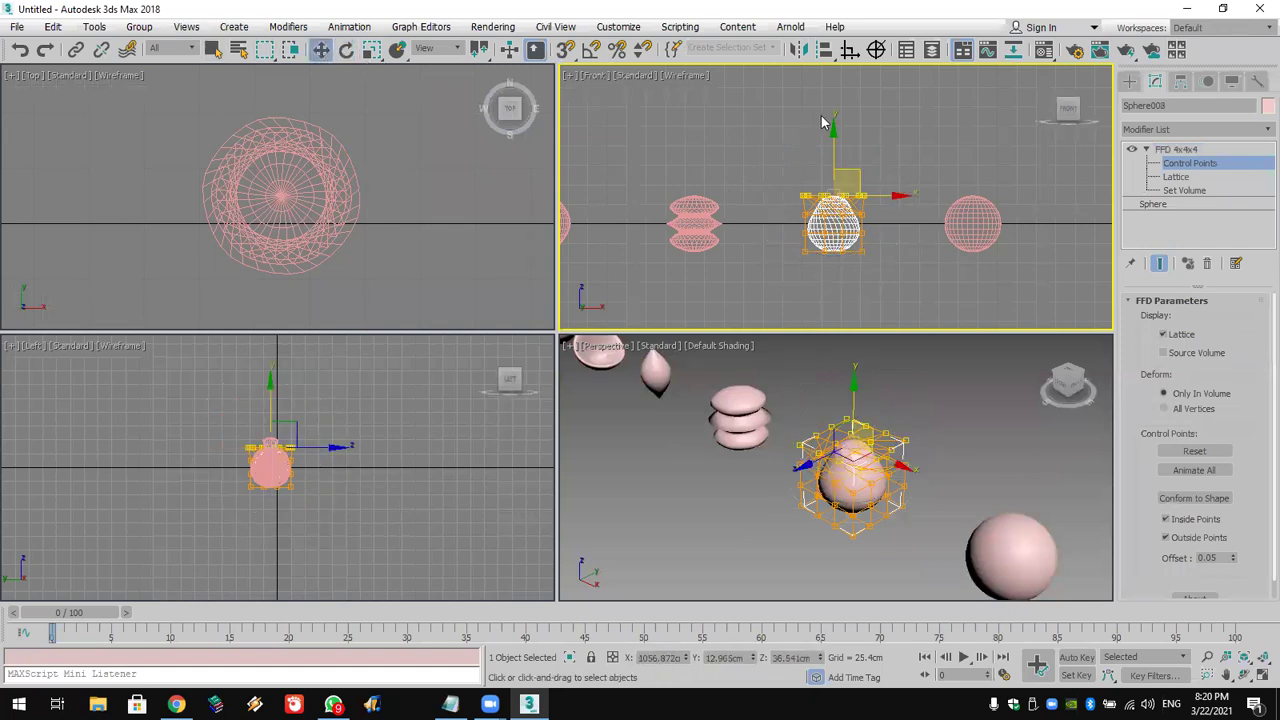
{"action": "left_click_drag", "start_coordinate": [831, 135], "coordinate": [846, 182]}
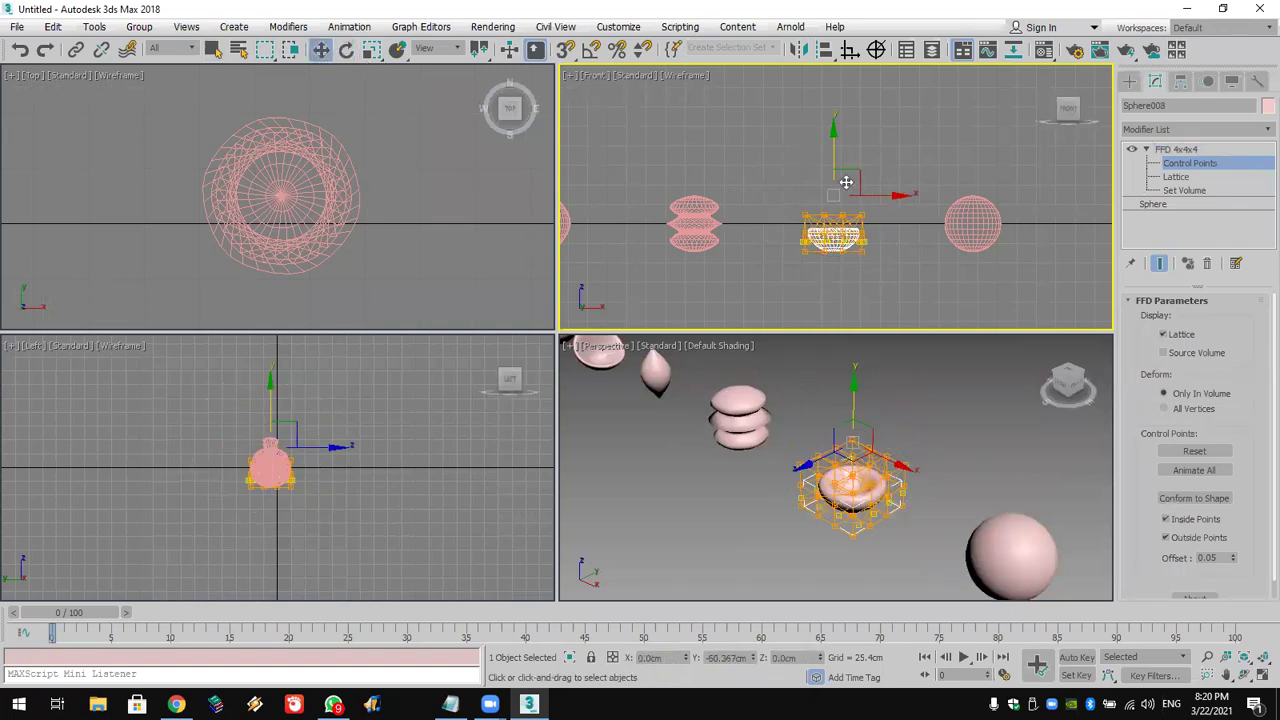
{"action": "left_click", "coordinate": [857, 266]}
{"action": "scroll", "coordinate": [857, 266], "scroll_direction": "up", "scroll_amount": 3}
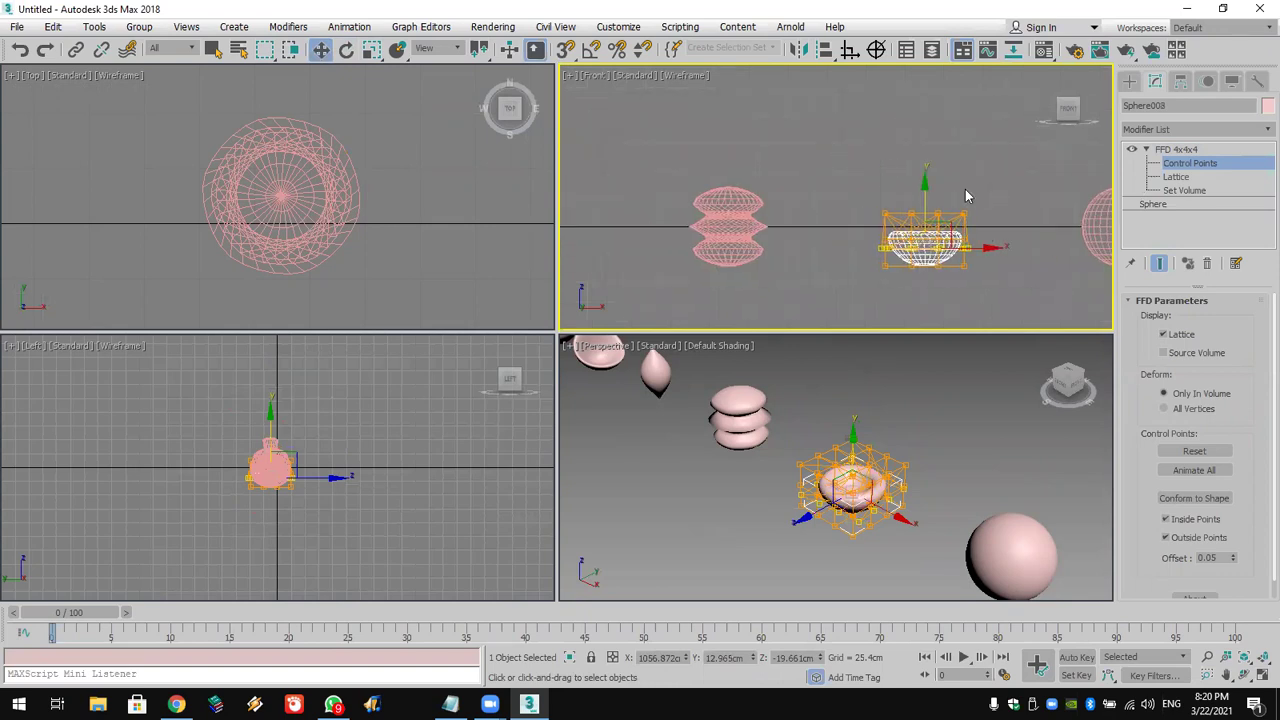
{"action": "left_click", "coordinate": [1132, 82]}
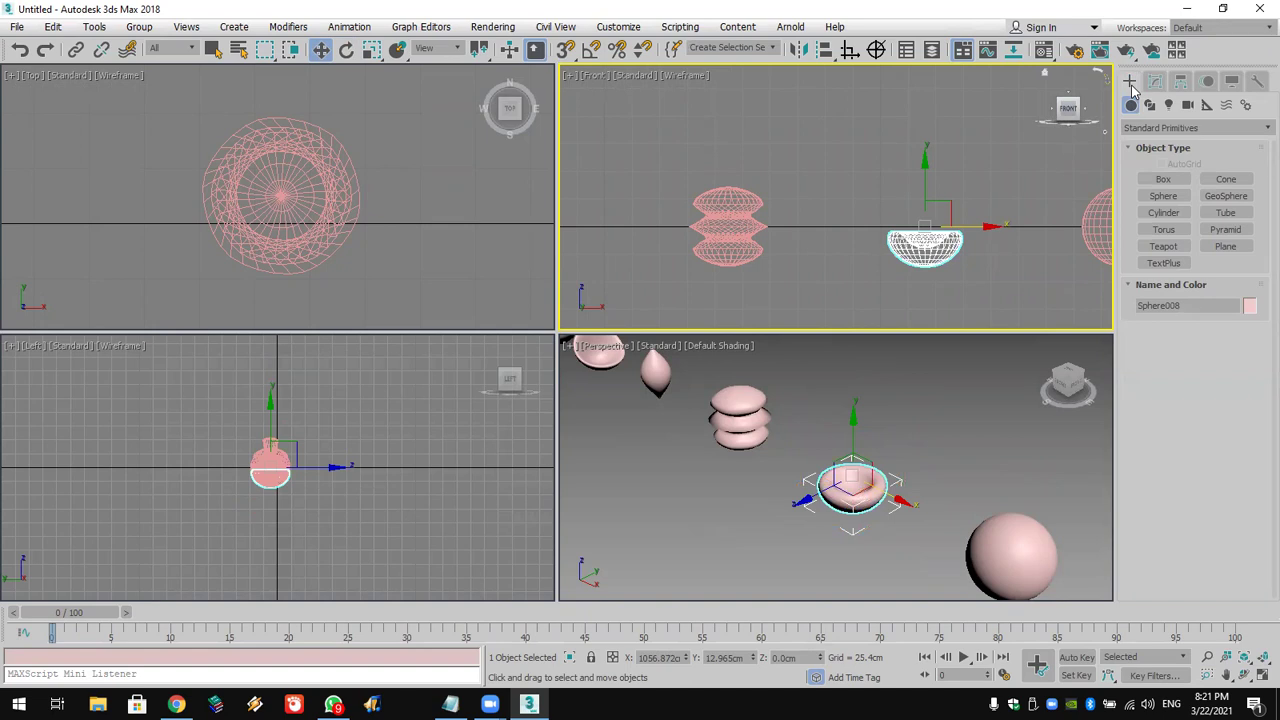
Maximize the perspective view and examine the whole row of reshaped spheres from the front with nothing selected
{"action": "middle_click_drag", "start_coordinate": [756, 436], "coordinate": [868, 467], "text": "alt"}
{"action": "scroll", "coordinate": [868, 467], "scroll_direction": "down", "scroll_amount": 5}
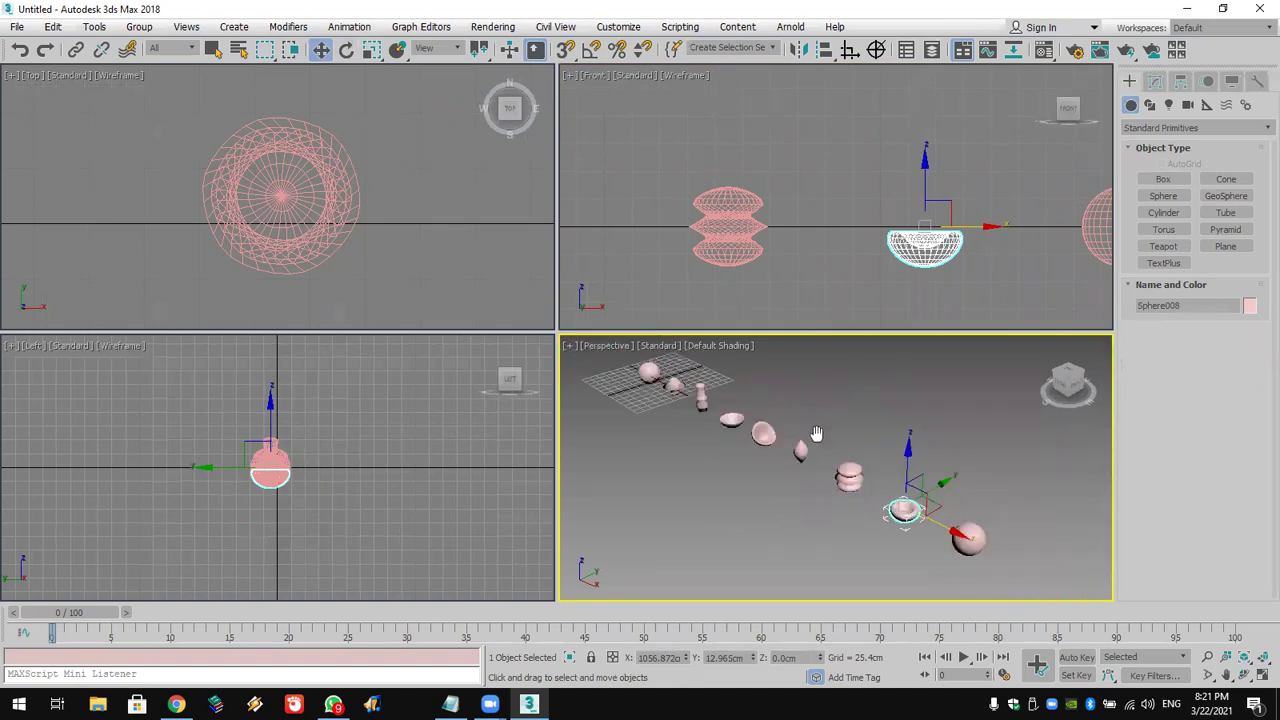
{"action": "left_click", "coordinate": [1263, 675]}
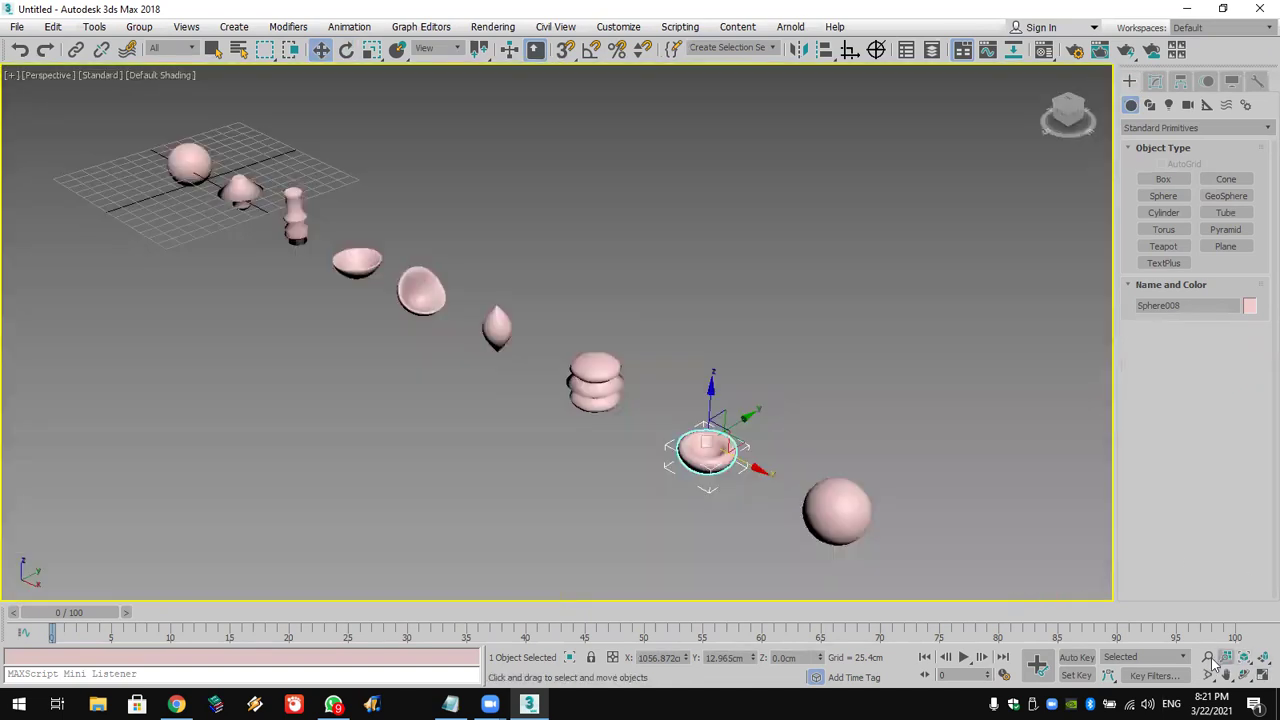
{"action": "left_click", "coordinate": [1245, 675]}
{"action": "left_click_drag", "start_coordinate": [731, 481], "coordinate": [765, 344]}
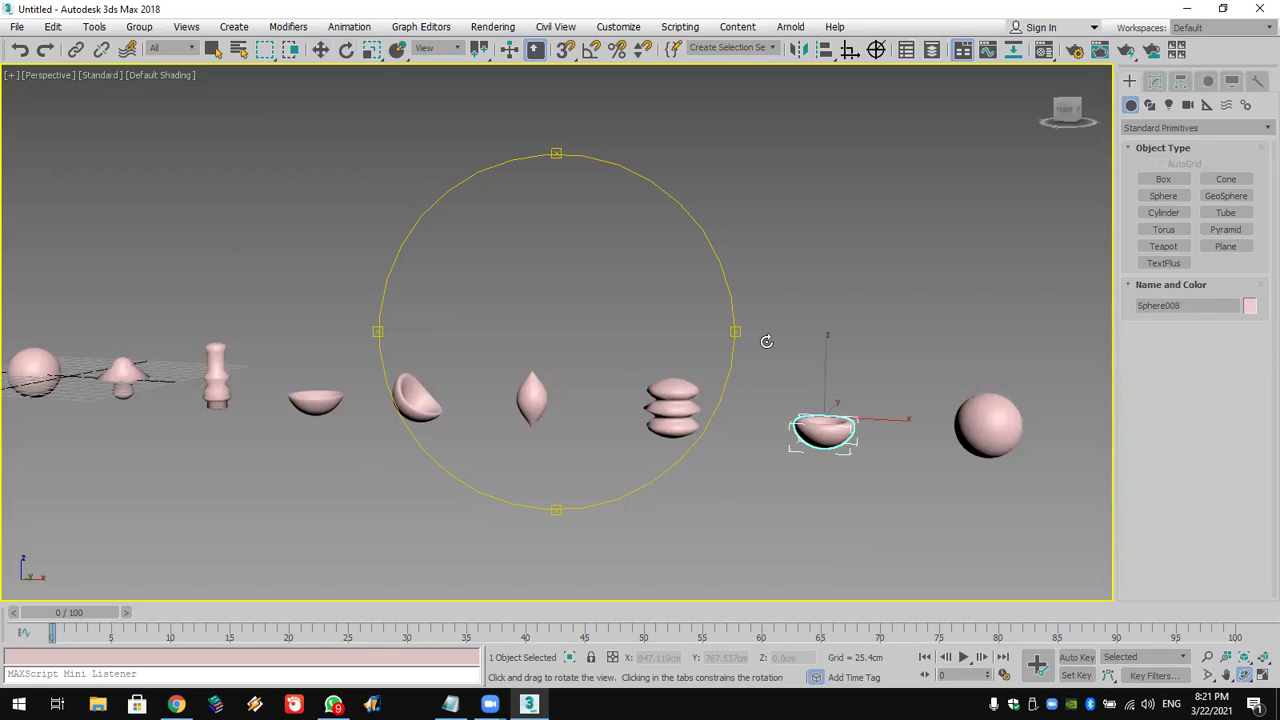
{"action": "left_click_drag", "start_coordinate": [740, 334], "coordinate": [750, 343]}
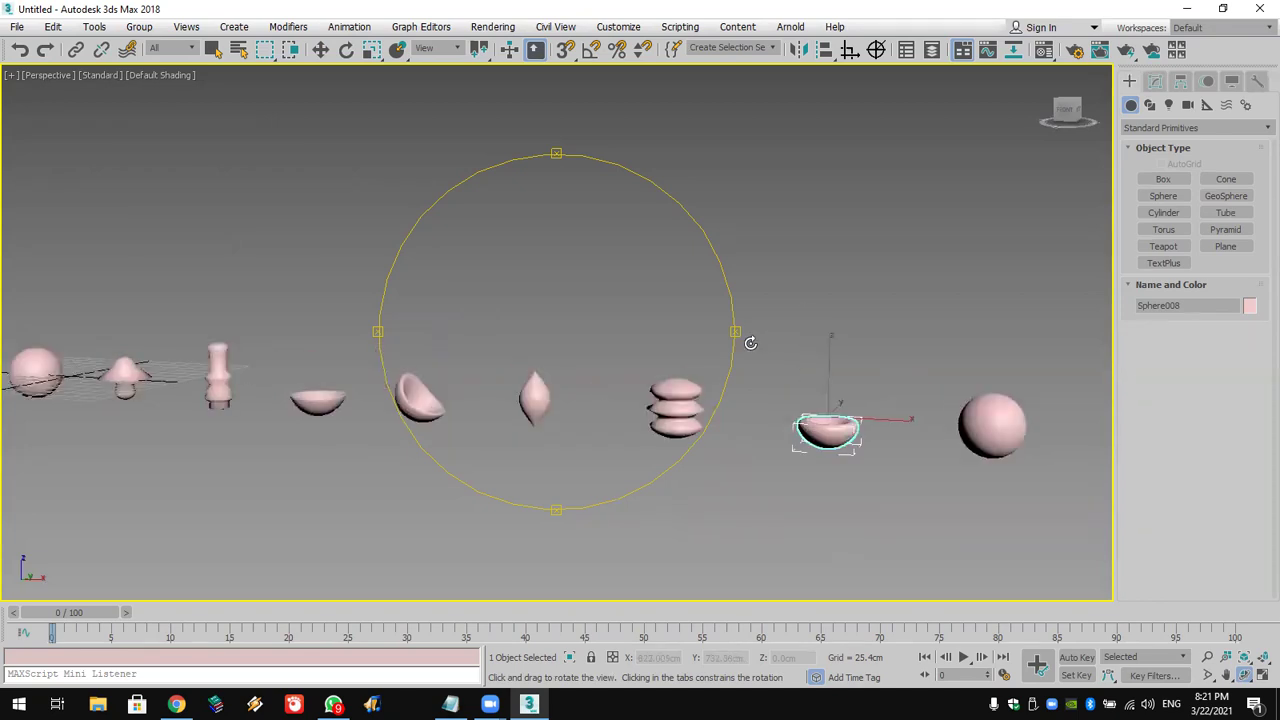
{"action": "key", "text": "w"}
{"action": "left_click", "coordinate": [838, 282]}
{"action": "middle_click_drag", "start_coordinate": [725, 364], "coordinate": [765, 343]}
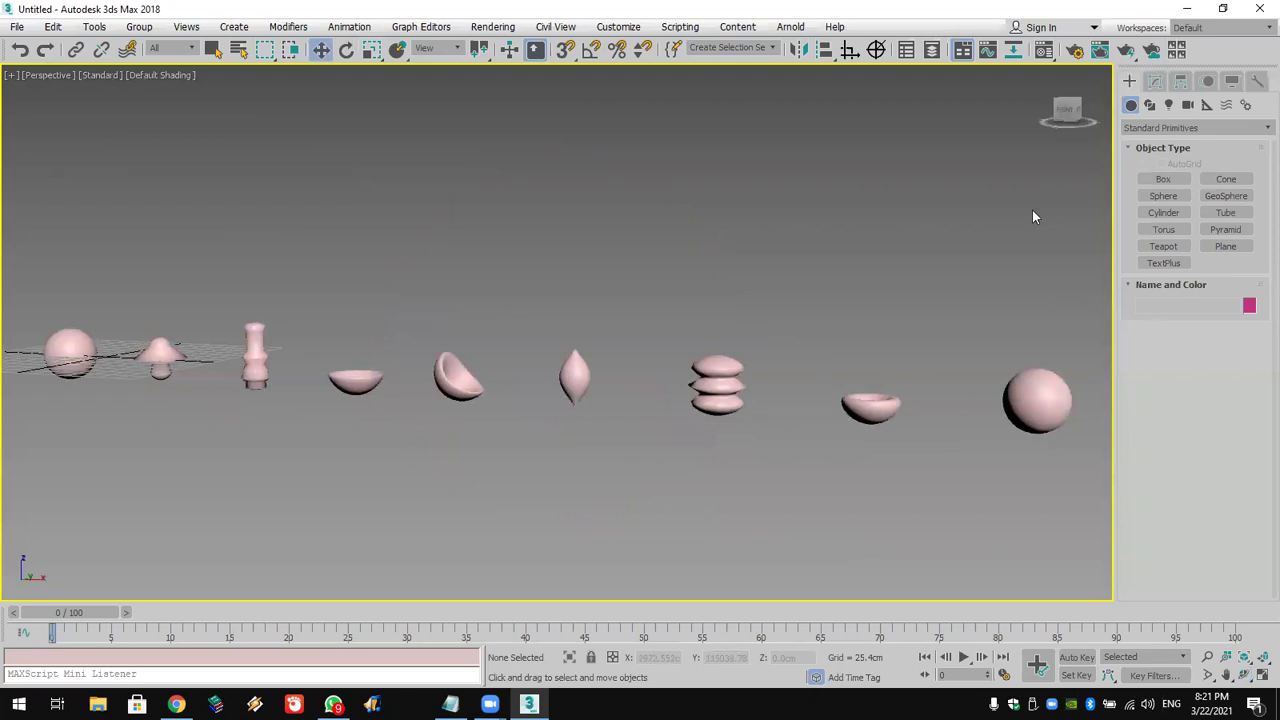
Turn the first, unmodified sphere in the row into a Morph compound object
{"action": "left_click", "coordinate": [1139, 127]}
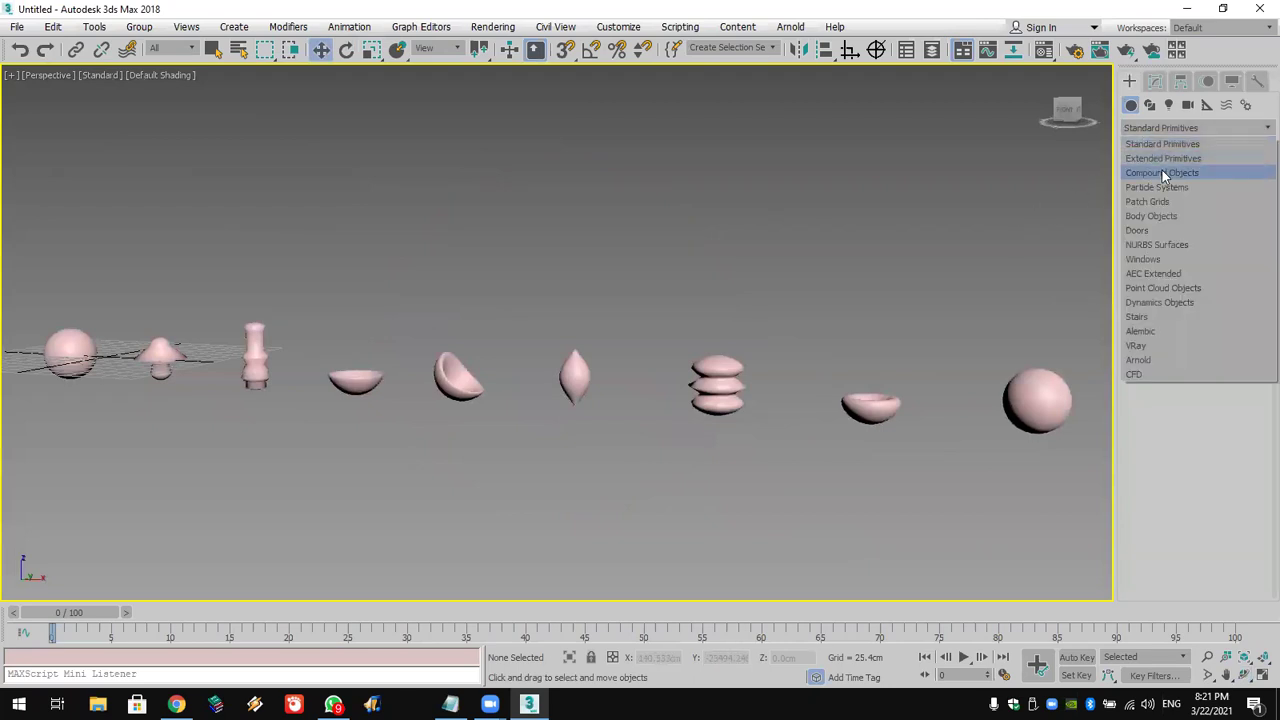
{"action": "left_click", "coordinate": [1162, 170]}
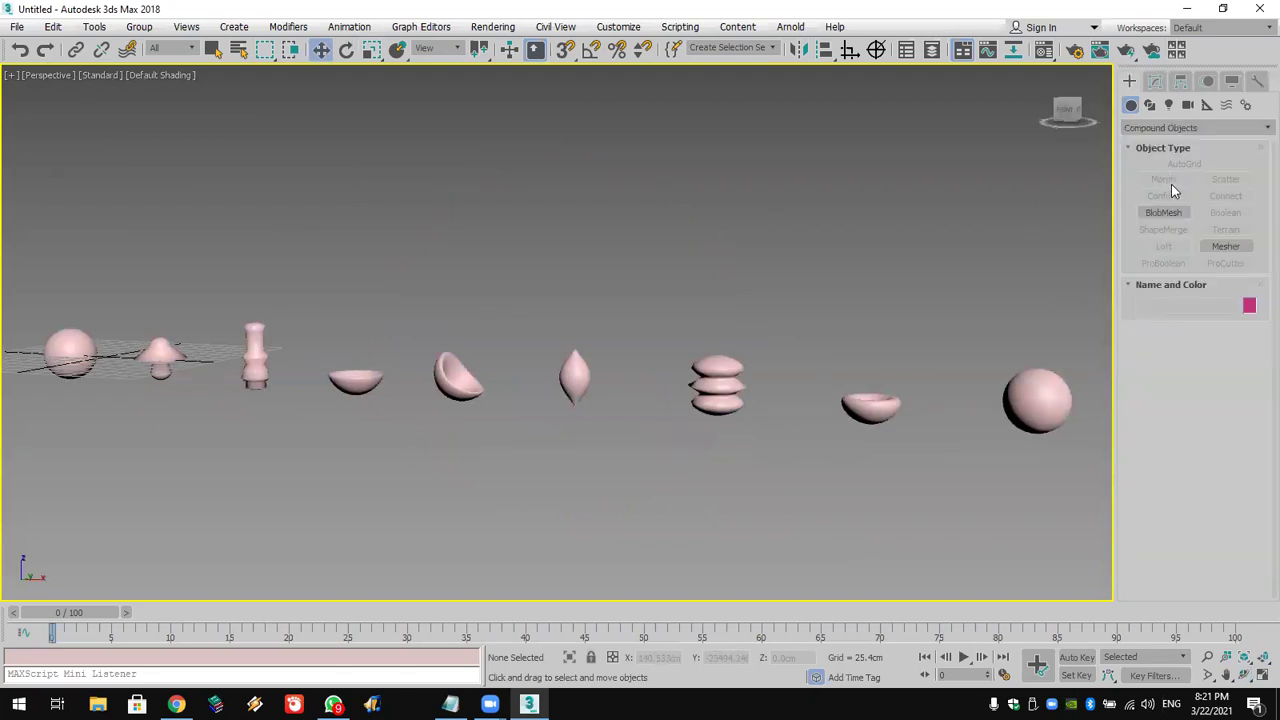
{"action": "left_click", "coordinate": [70, 350]}
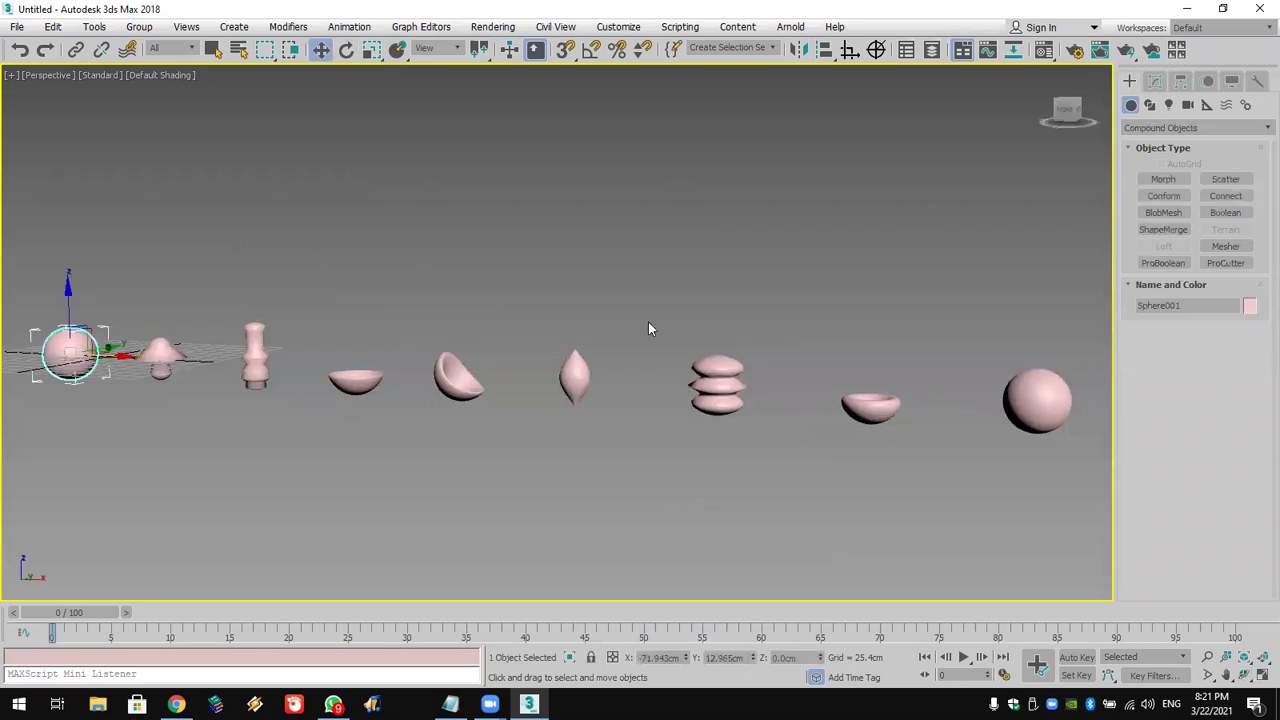
{"action": "left_click", "coordinate": [1165, 179]}
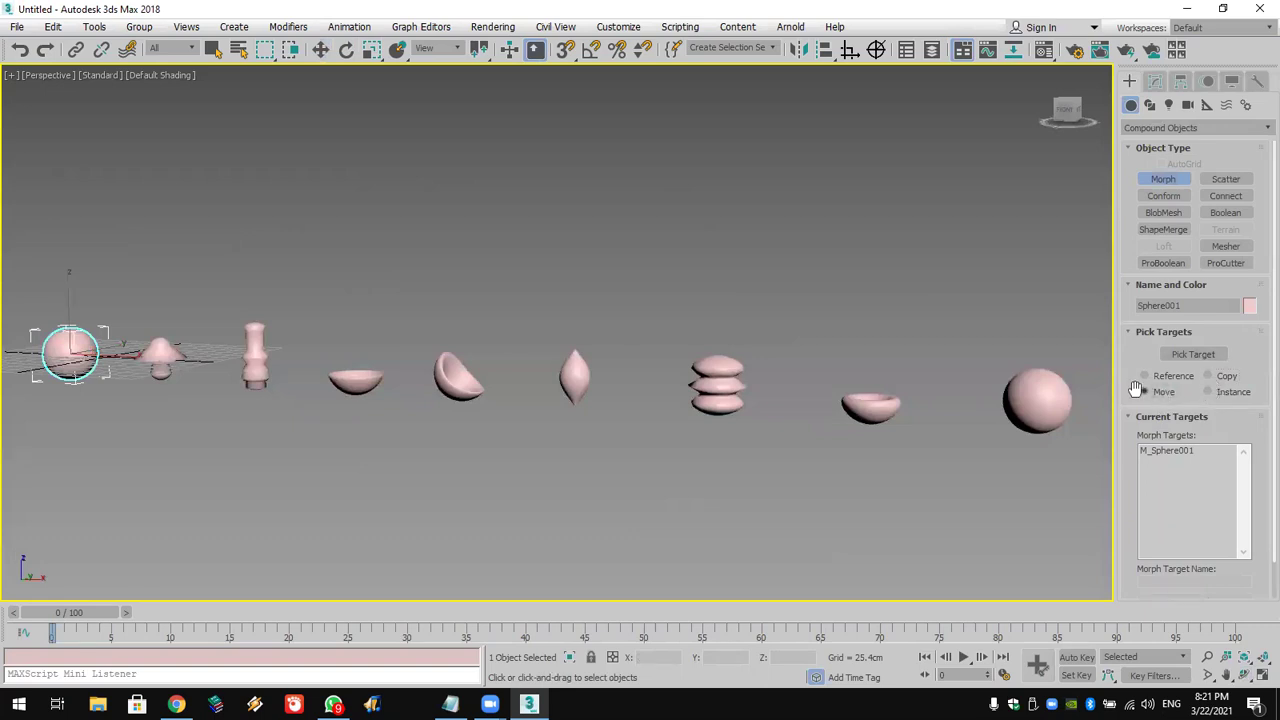
At frame 13, enable Auto Key and pick the mushroom-shaped second sphere as a morph target using the Move option
{"action": "left_click_drag", "start_coordinate": [72, 614], "coordinate": [222, 615]}
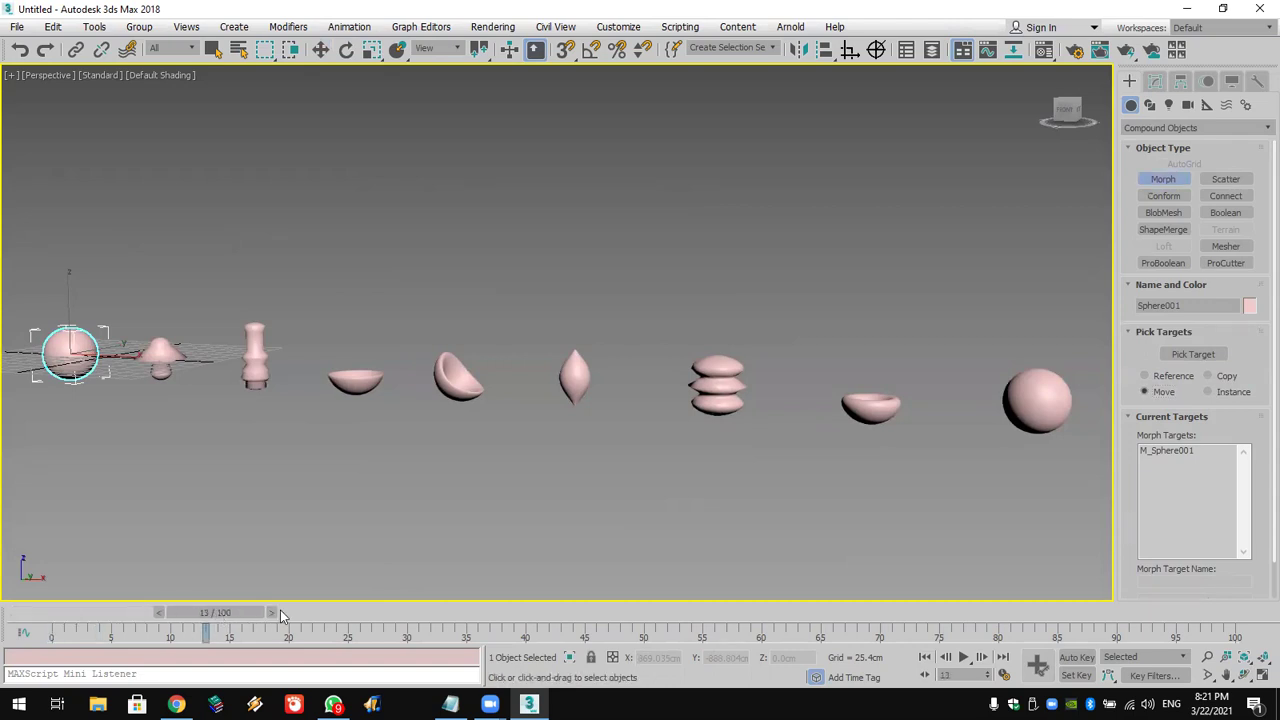
{"action": "left_click", "coordinate": [1077, 657]}
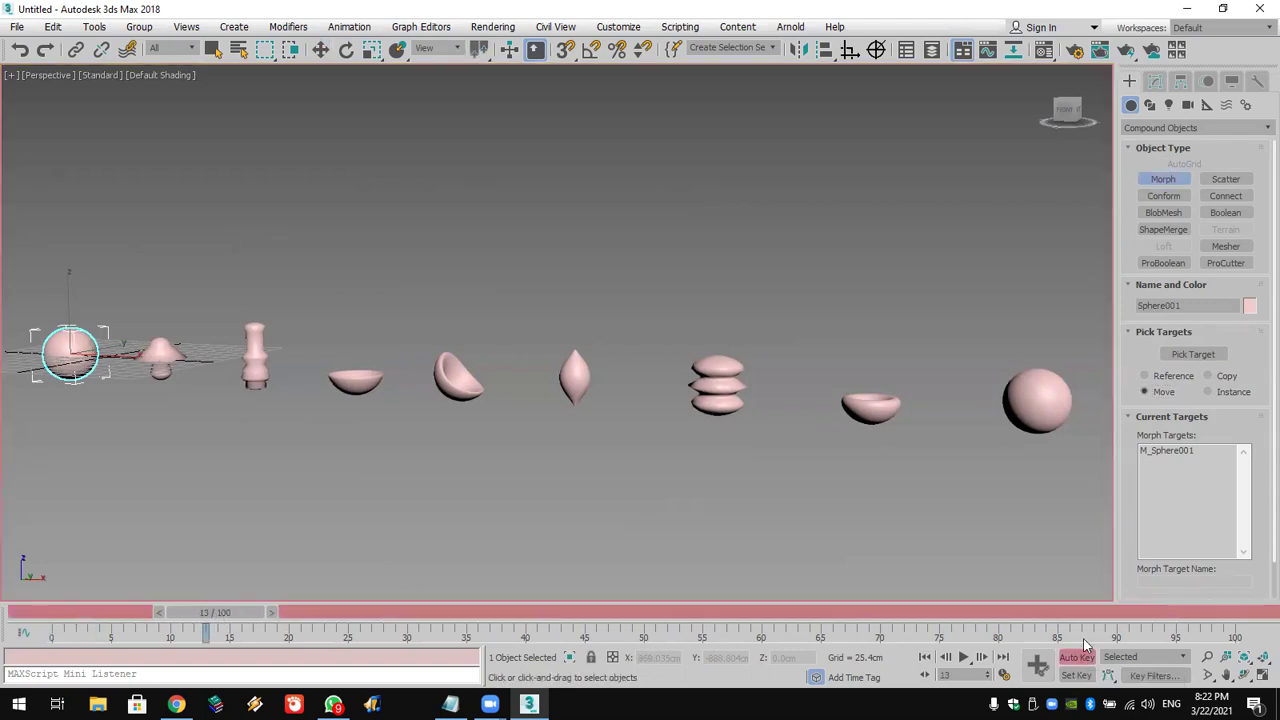
{"action": "left_click", "coordinate": [1163, 356]}
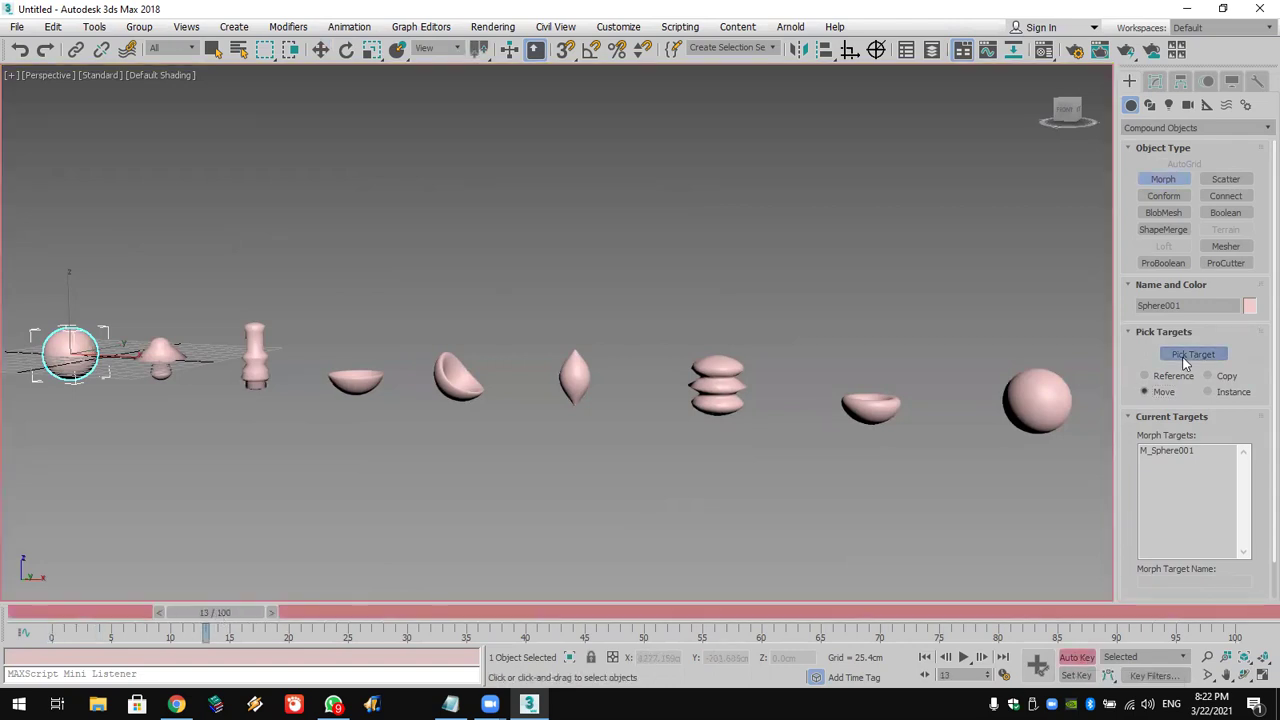
{"action": "left_click", "coordinate": [162, 354]}
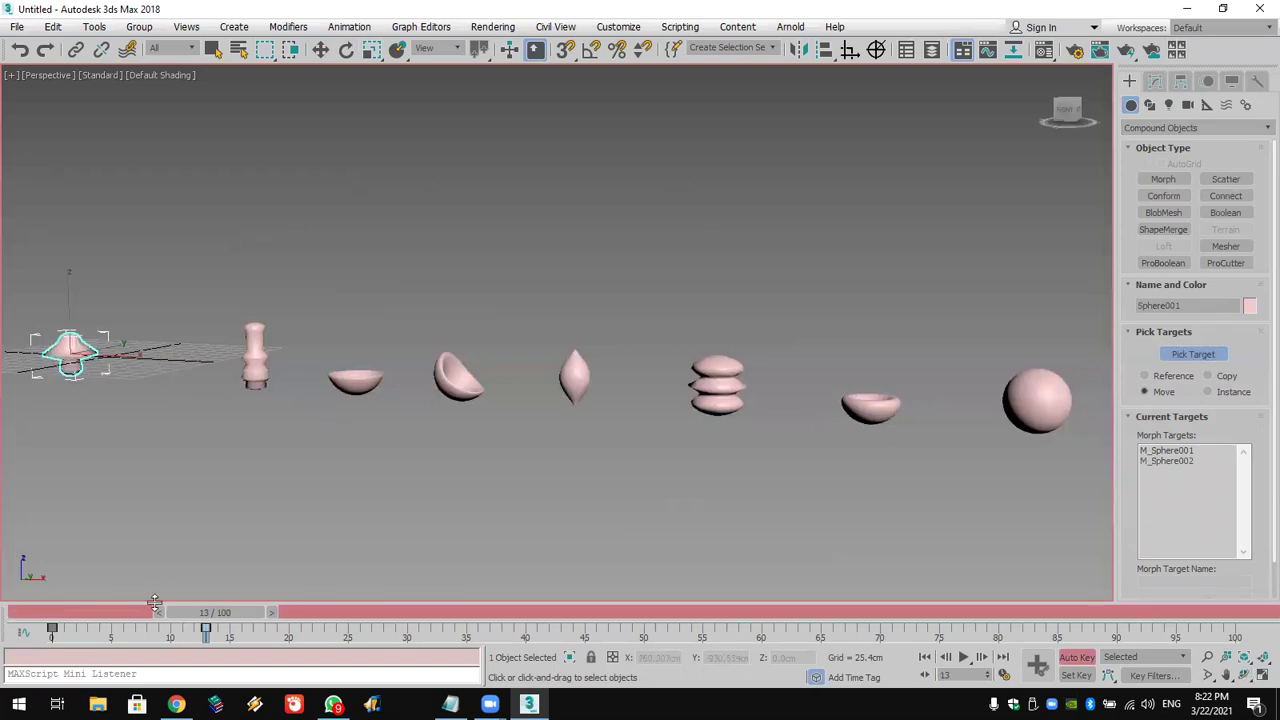
Pick the remaining seven shapes in row order as morph targets at frames 24, 41, 52, 65, 74, 85 and 100, then disable Auto Key
{"action": "left_click_drag", "start_coordinate": [205, 610], "coordinate": [1250, 611]}
{"action": "left_click", "coordinate": [257, 341]}
{"action": "left_click", "coordinate": [357, 383]}
{"action": "left_click", "coordinate": [458, 381]}
{"action": "left_click", "coordinate": [576, 378]}
{"action": "left_click", "coordinate": [717, 385]}
{"action": "left_click", "coordinate": [870, 405]}
{"action": "left_click", "coordinate": [1020, 402]}
{"action": "left_click", "coordinate": [1080, 658]}
Play the morph animation and examine the sphere close up as it changes through the shapes
{"action": "scroll", "coordinate": [623, 451], "scroll_direction": "down", "scroll_amount": 6}
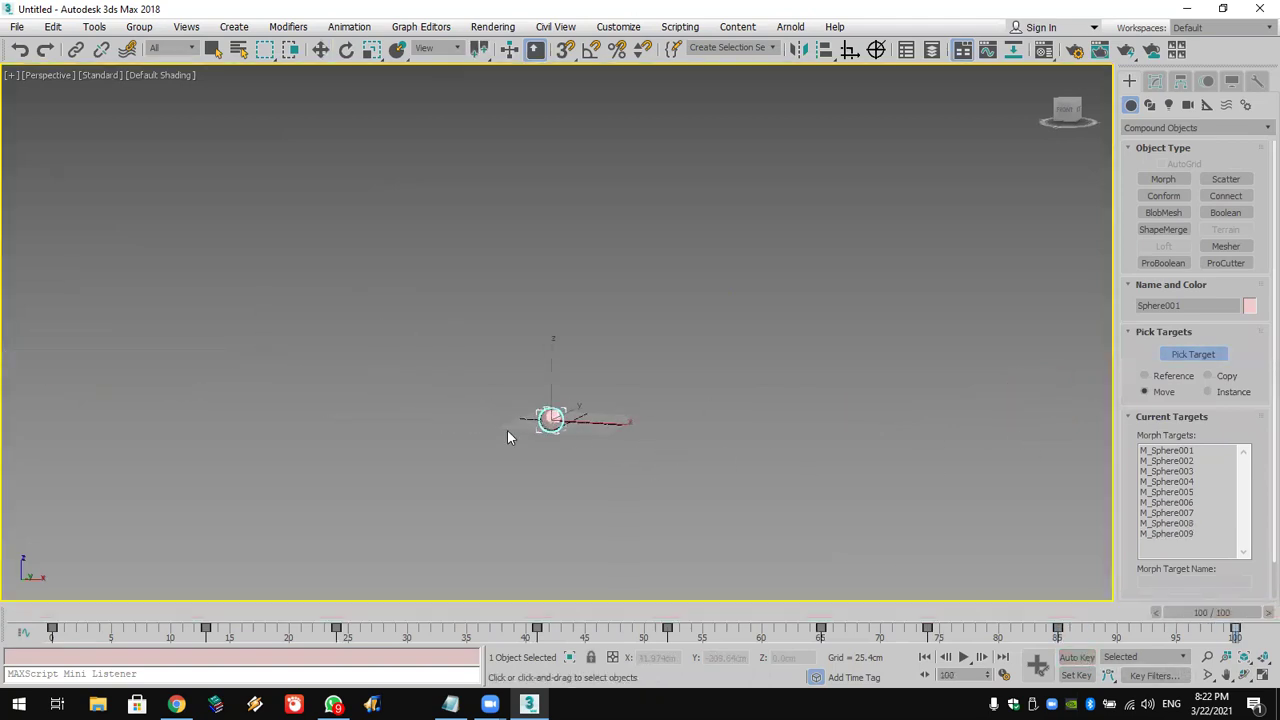
{"action": "scroll", "coordinate": [507, 433], "scroll_direction": "up", "scroll_amount": 8}
{"action": "middle_click_drag", "start_coordinate": [504, 418], "coordinate": [618, 482], "text": "alt"}
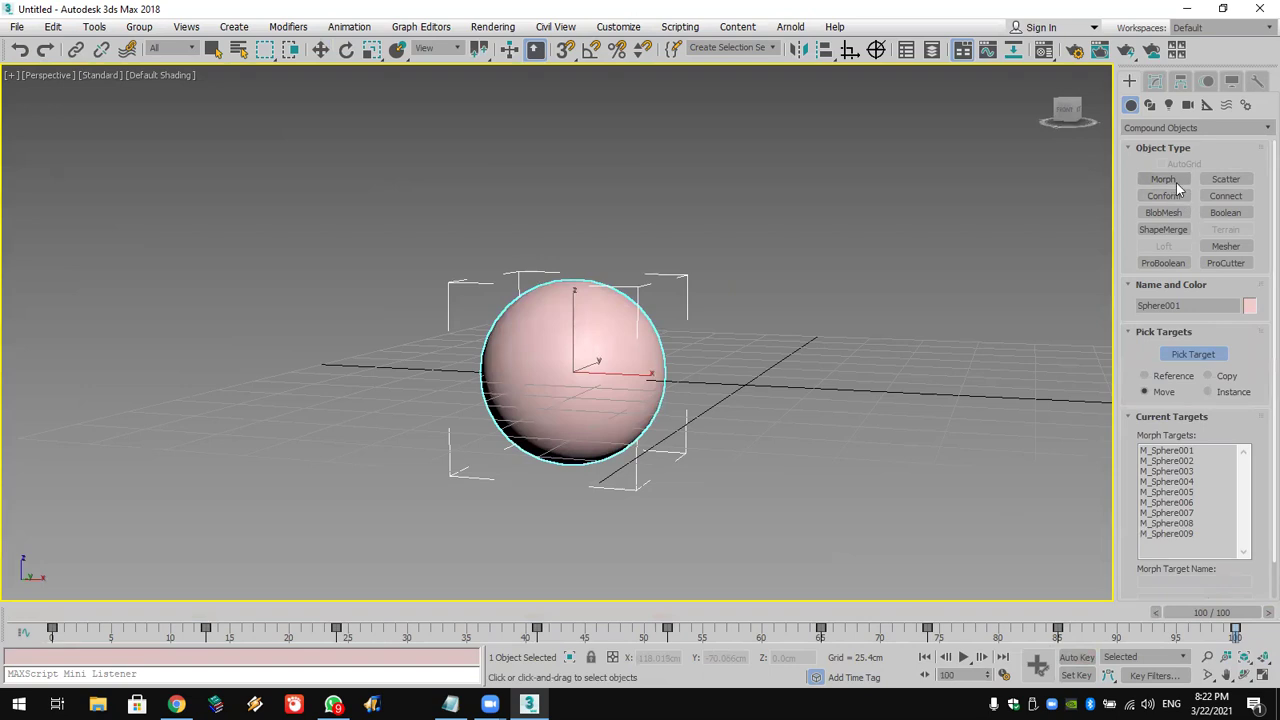
{"action": "left_click", "coordinate": [957, 656]}
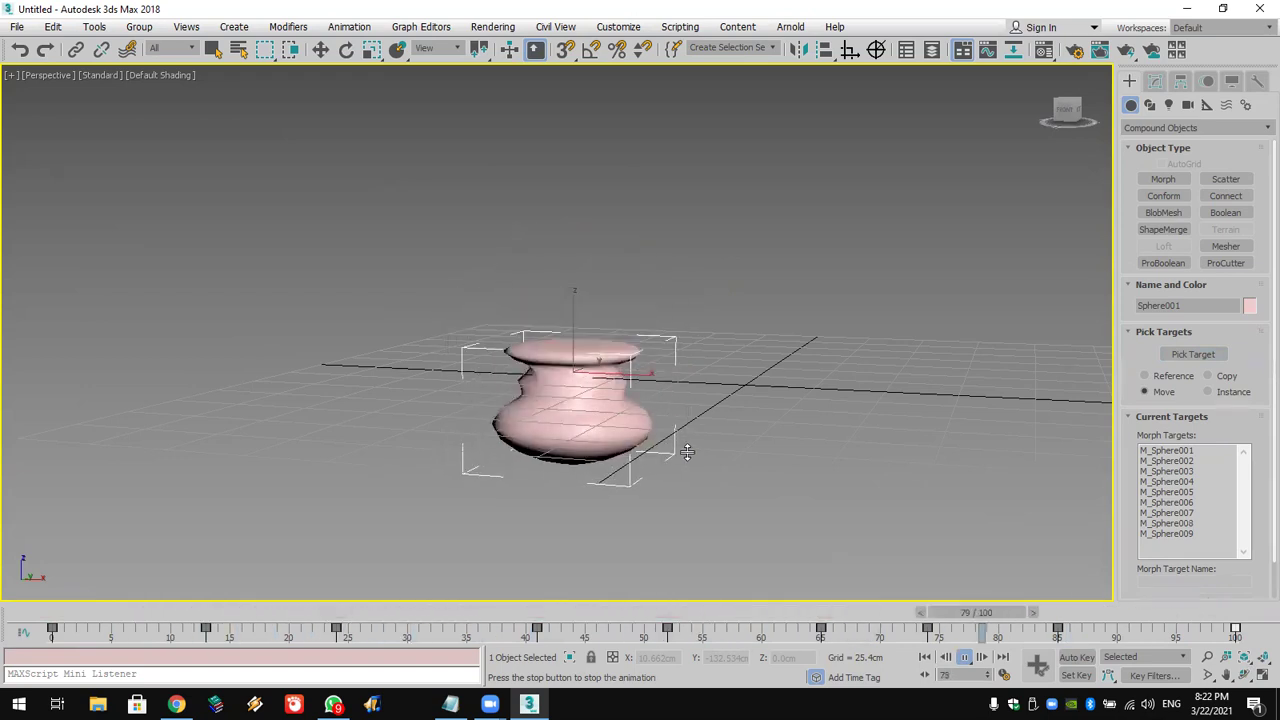
Reset the scene to an empty default state, discarding the morph animation
{"action": "left_click", "coordinate": [16, 27]}
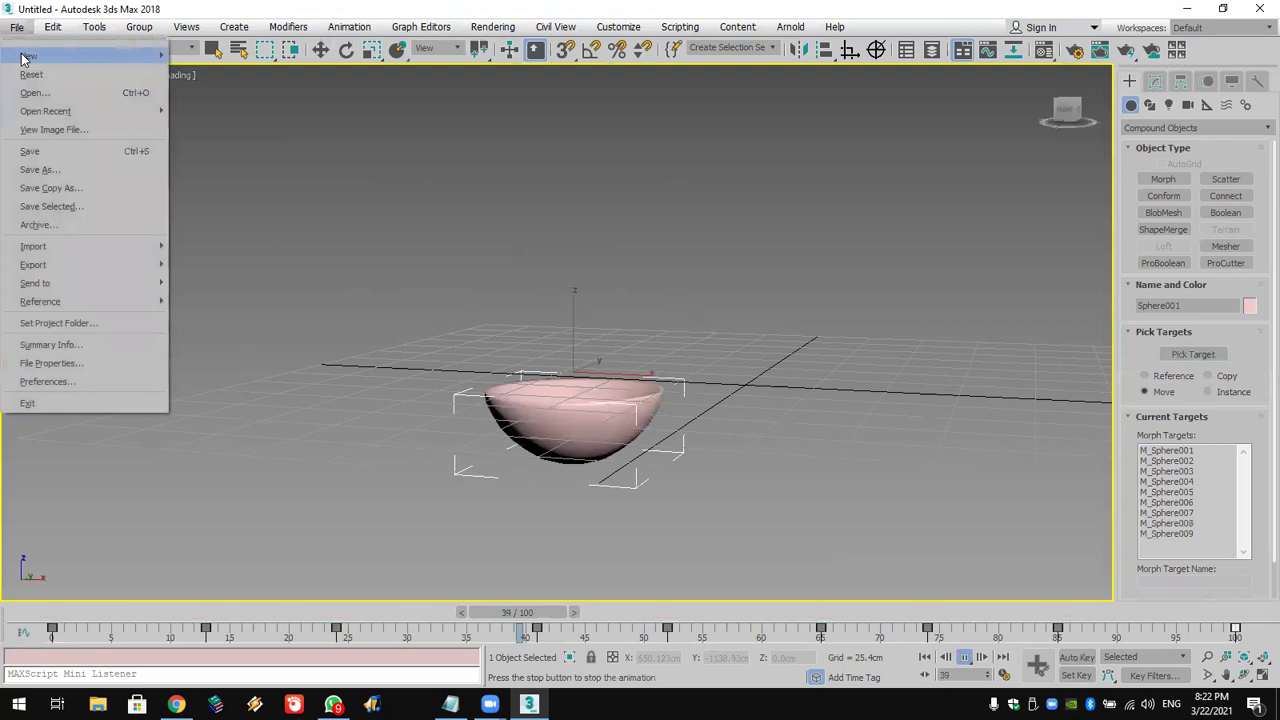
{"action": "left_click", "coordinate": [32, 73]}
{"action": "left_click", "coordinate": [620, 378]}
{"action": "left_click", "coordinate": [616, 380]}
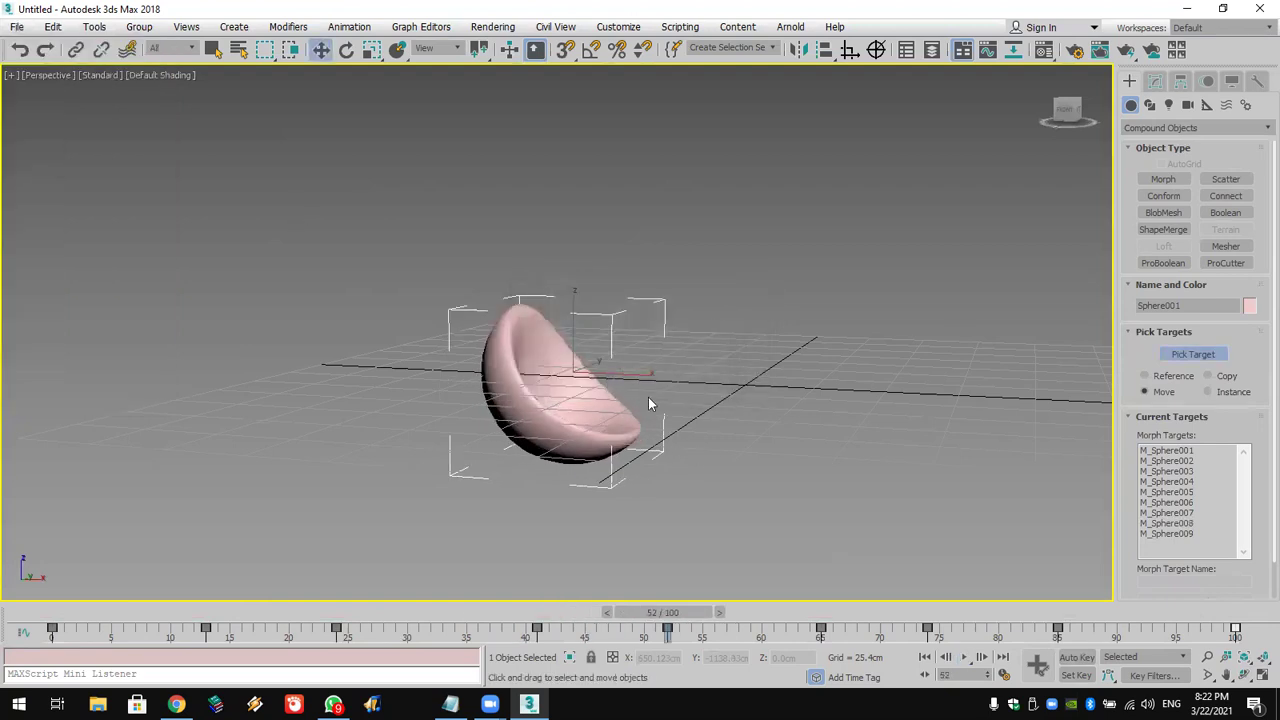
{"action": "left_click", "coordinate": [630, 213]}
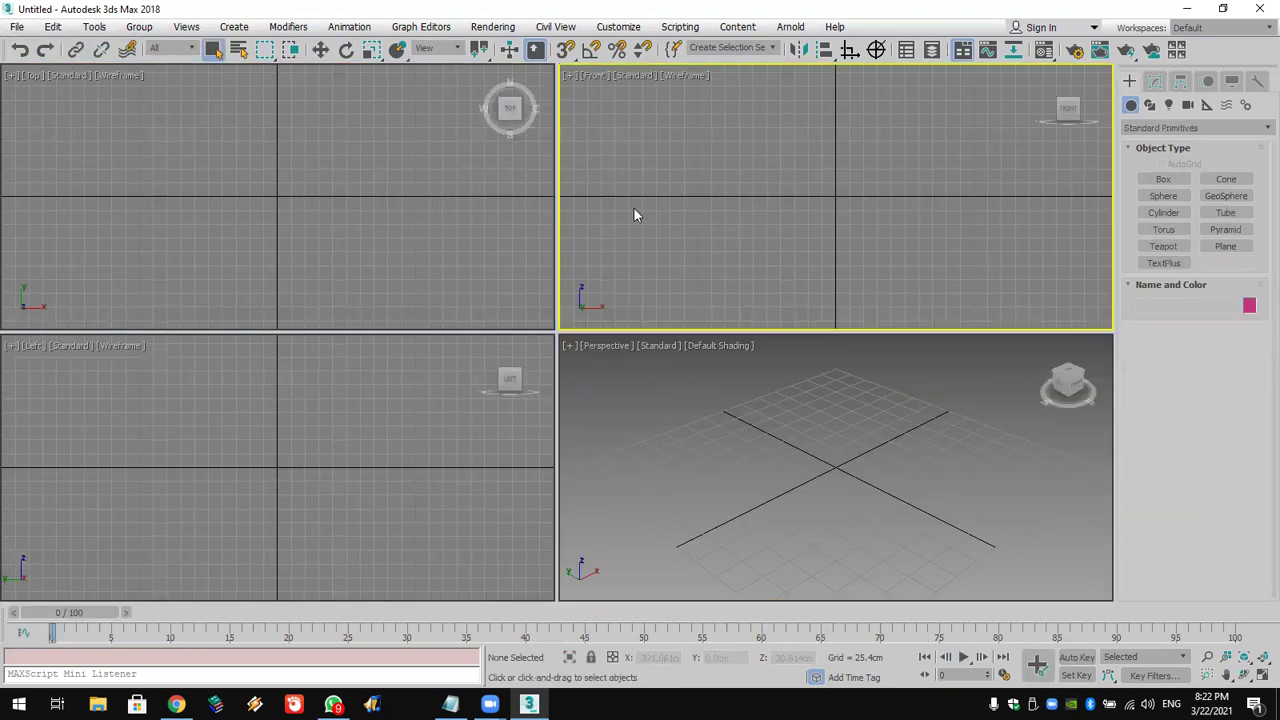
Create a box about 211 x 258 x 133 cm with three height segments and show edged faces in the perspective view
{"action": "left_click", "coordinate": [1163, 179]}
{"action": "left_click_drag", "start_coordinate": [196, 133], "coordinate": [335, 248]}
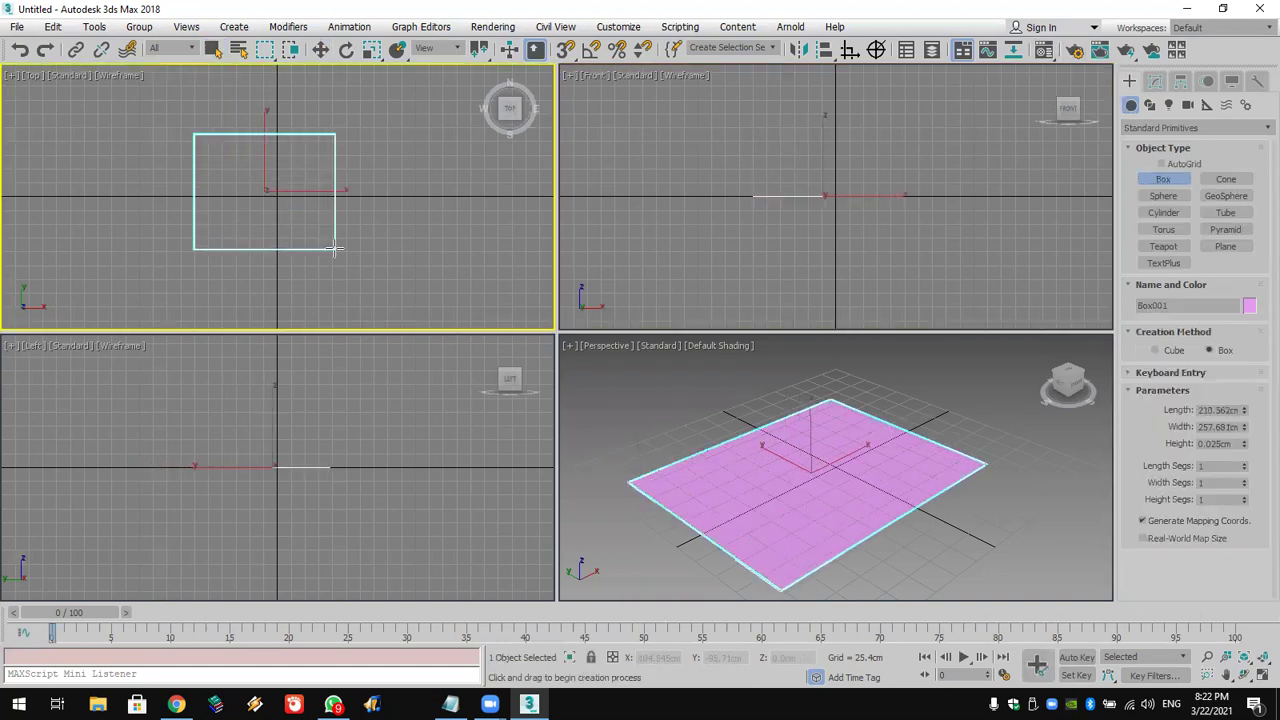
{"action": "left_click", "coordinate": [343, 176]}
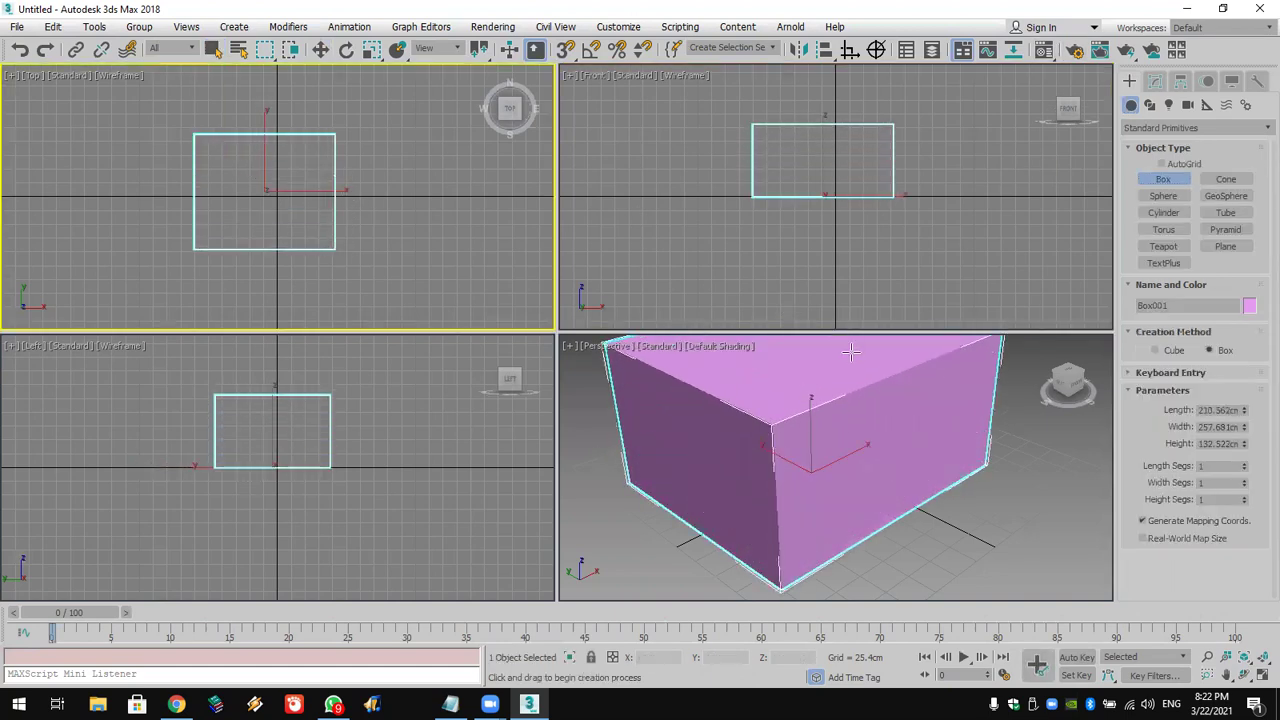
{"action": "middle_click", "coordinate": [858, 414]}
{"action": "middle_click_drag", "start_coordinate": [858, 414], "coordinate": [854, 429]}
{"action": "left_click", "coordinate": [1245, 497]}
{"action": "left_click", "coordinate": [1245, 497]}
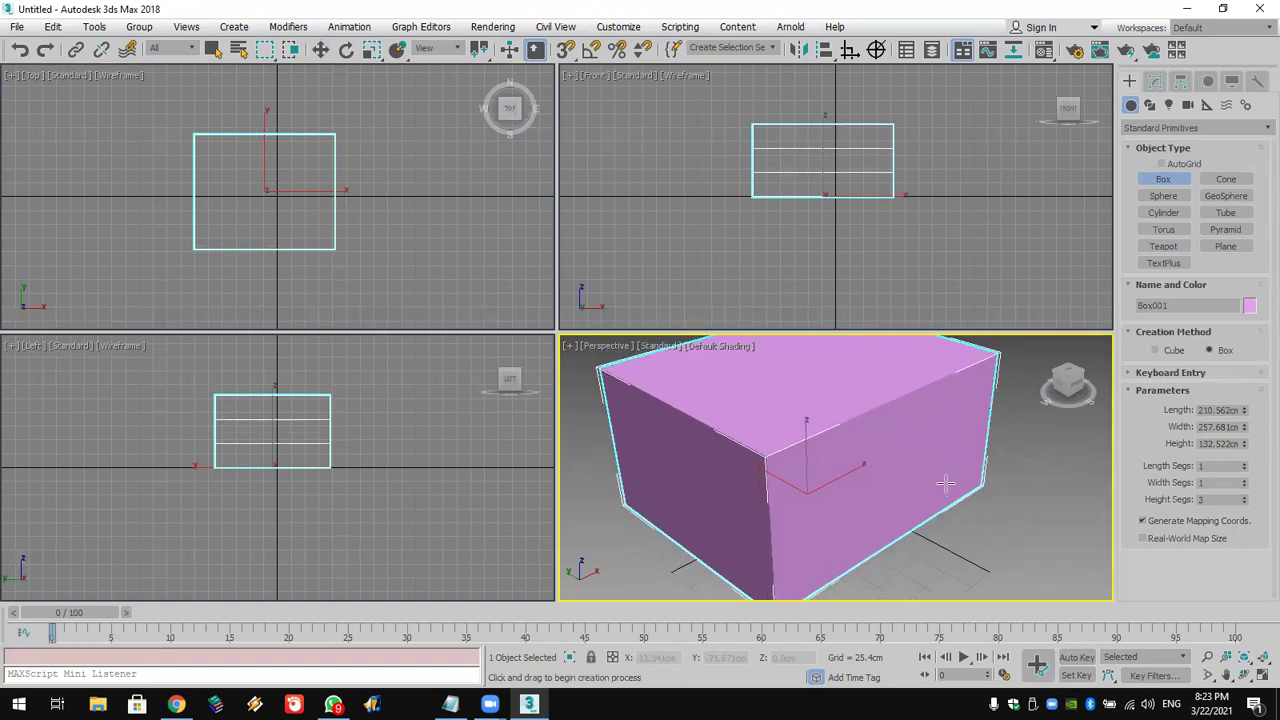
{"action": "key", "text": "F4"}
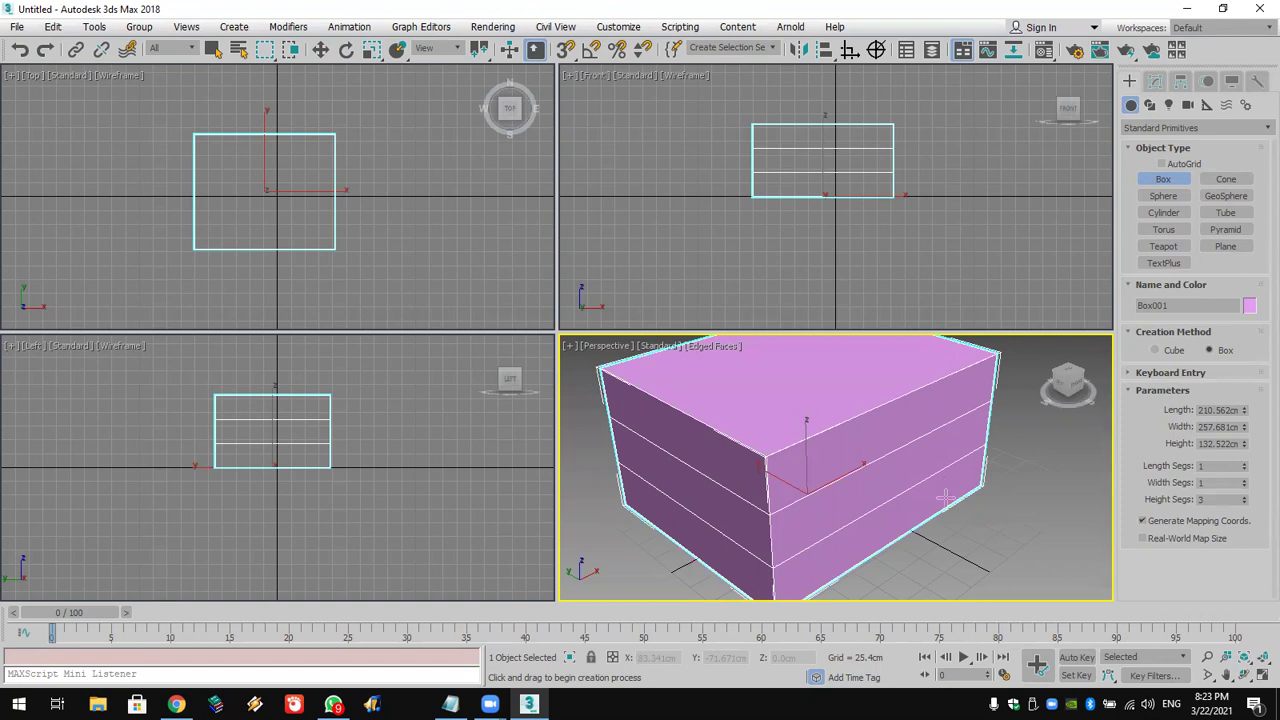
Apply an Edit Mesh modifier to the box and enter its Vertex level
{"action": "left_click", "coordinate": [1154, 81]}
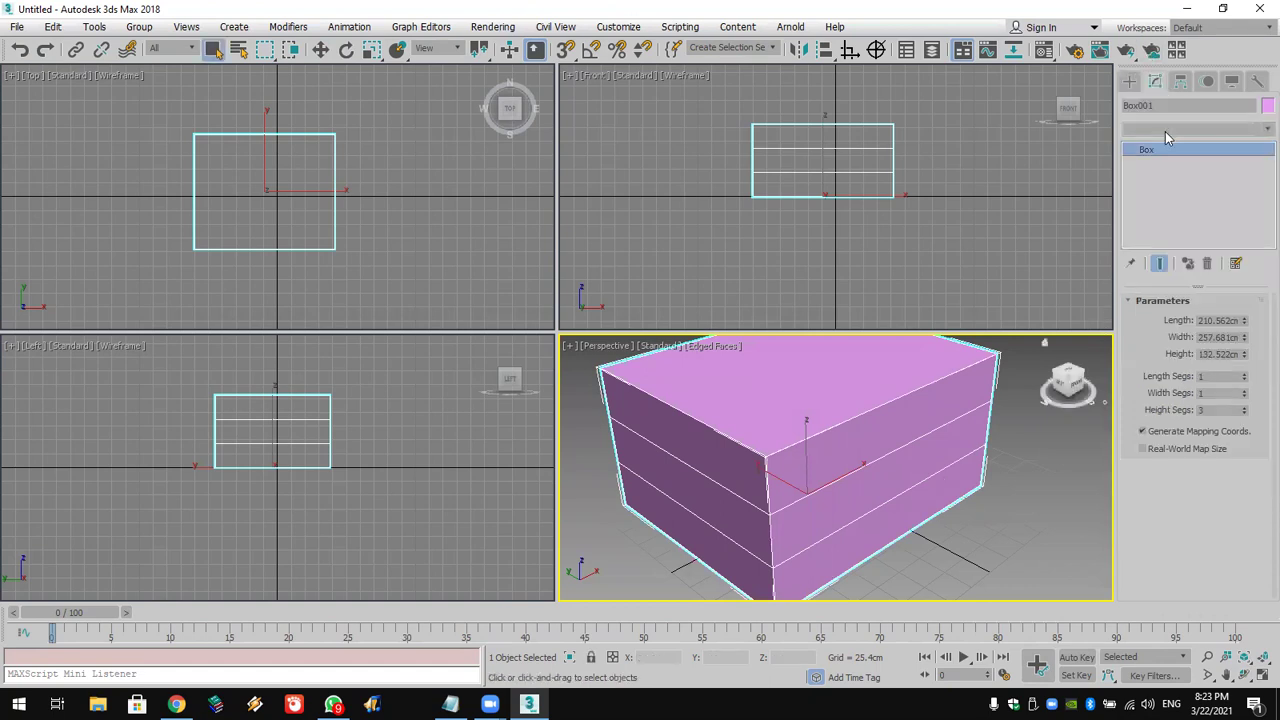
{"action": "left_click", "coordinate": [1165, 131]}
{"action": "type", "text": "esh"}
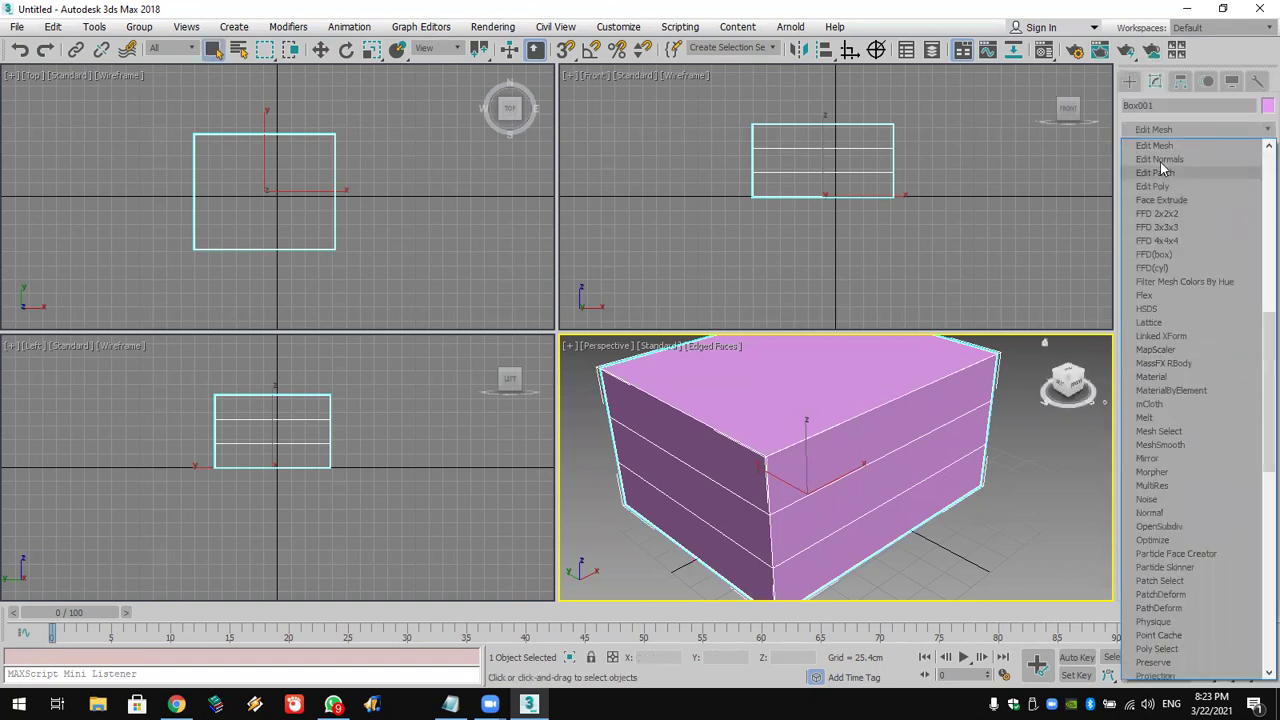
{"action": "key", "text": "Return"}
{"action": "left_click", "coordinate": [1146, 149]}
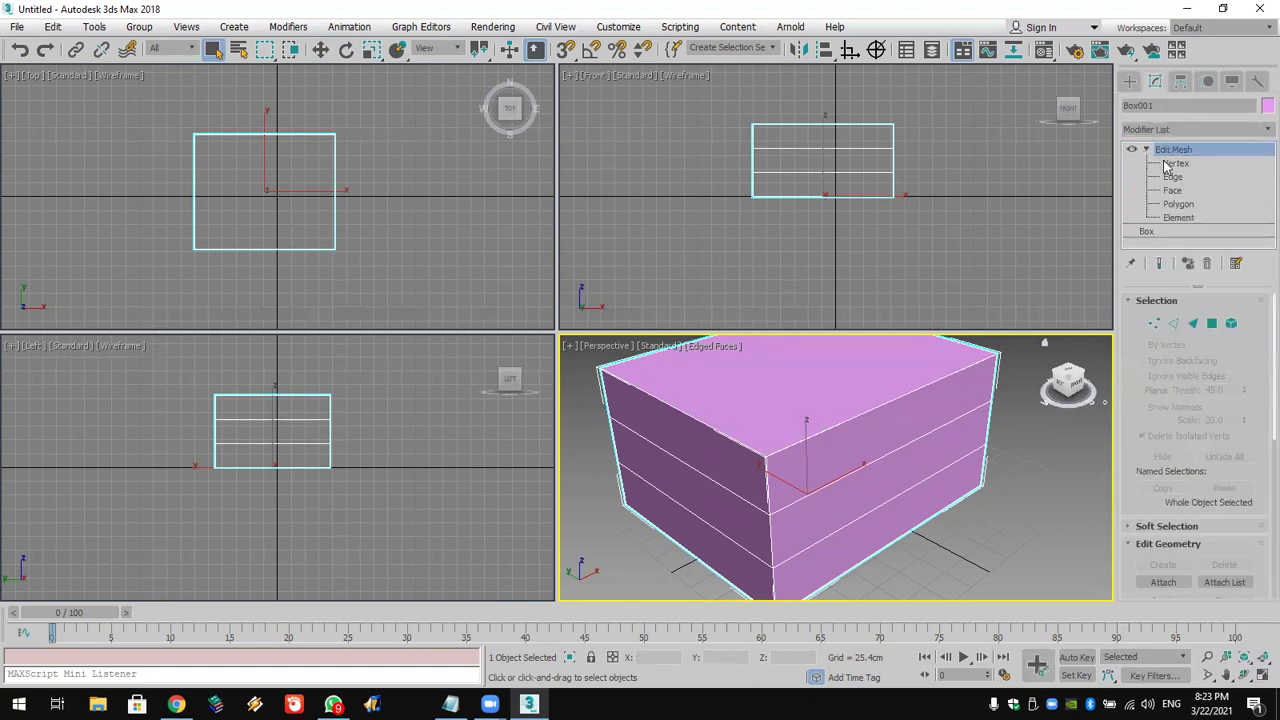
{"action": "left_click", "coordinate": [1176, 163]}
Move both intermediate vertex rows down near the box's base, placing the upper one at about Z 13 cm
{"action": "left_click_drag", "start_coordinate": [944, 167], "coordinate": [672, 198]}
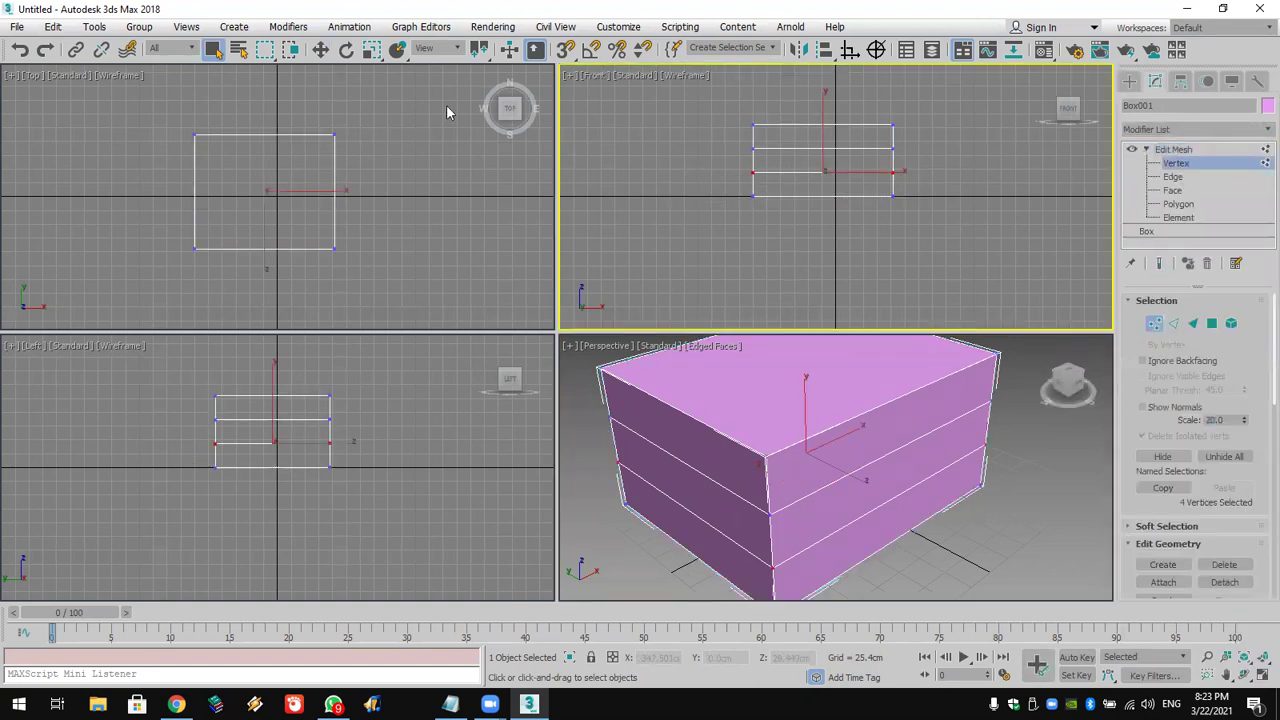
{"action": "left_click", "coordinate": [320, 49]}
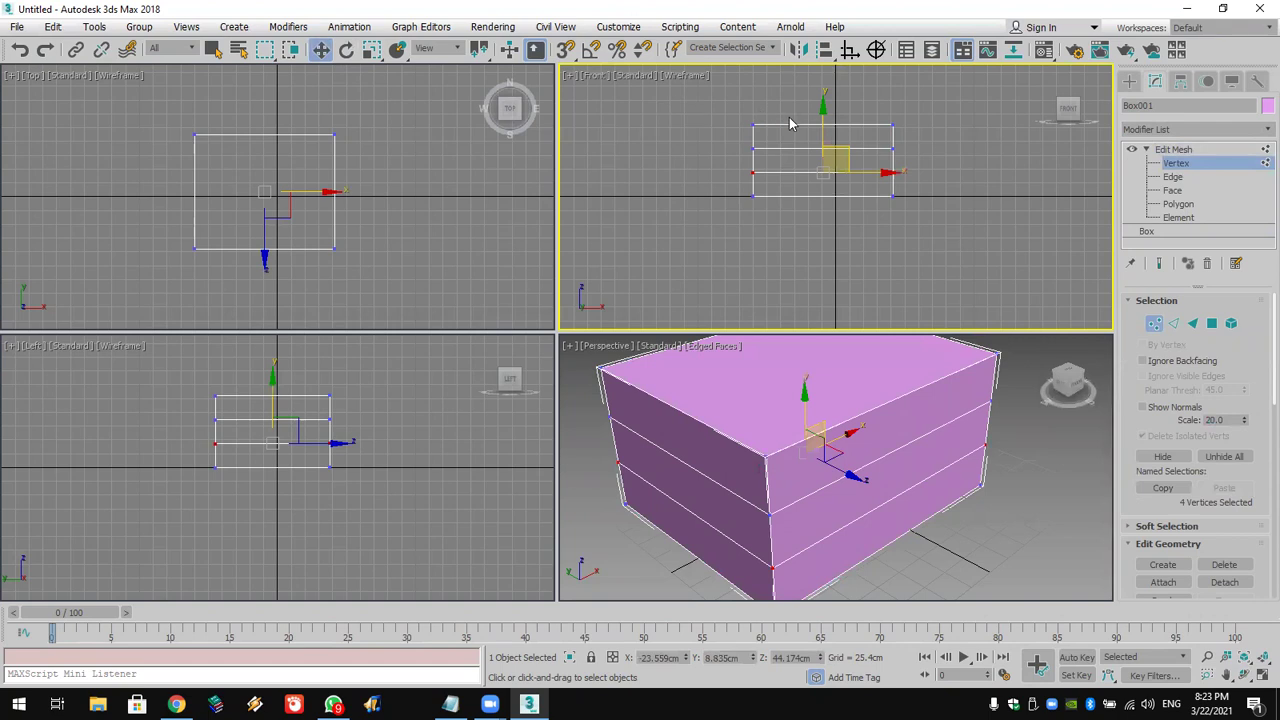
{"action": "left_click_drag", "start_coordinate": [820, 121], "coordinate": [820, 144]}
{"action": "left_click_drag", "start_coordinate": [935, 164], "coordinate": [935, 164]}
{"action": "left_click_drag", "start_coordinate": [822, 112], "coordinate": [836, 190]}
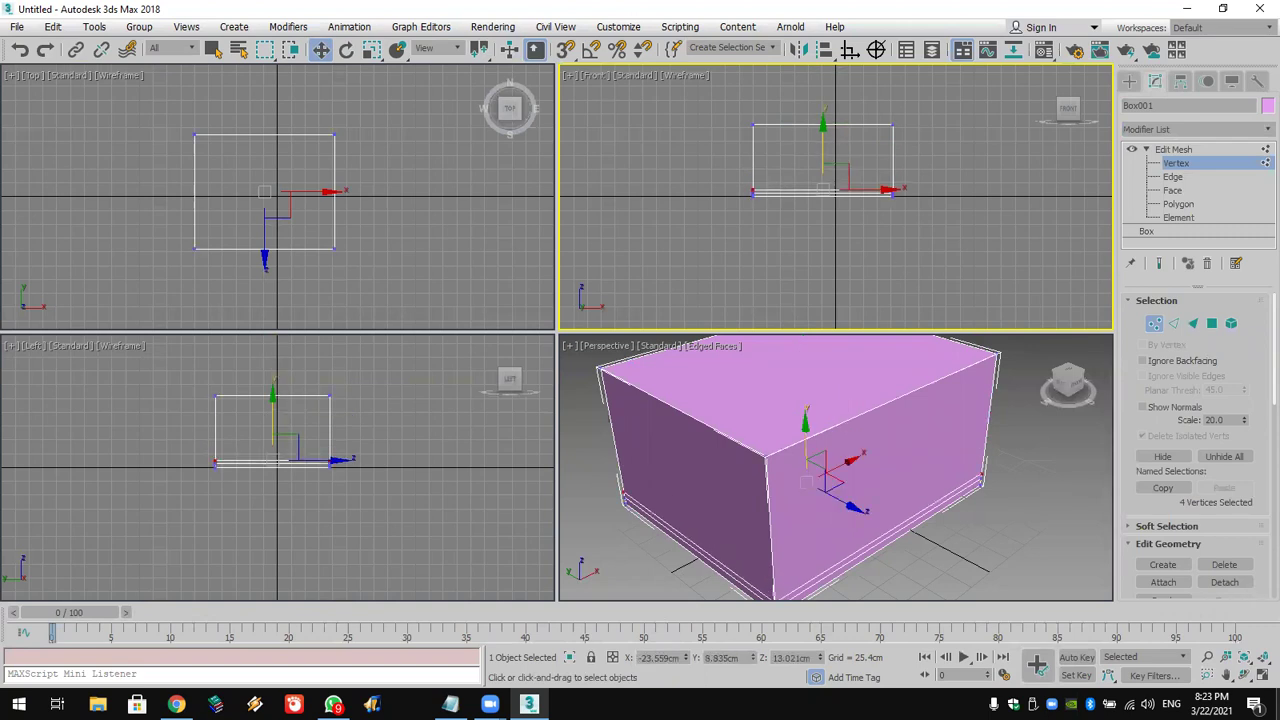
In the front view, scale the top vertices inward to a small peak and the lower intermediate row slightly outward
{"action": "left_click", "coordinate": [1259, 677]}
{"action": "scroll", "coordinate": [429, 317], "scroll_direction": "up", "scroll_amount": 2}
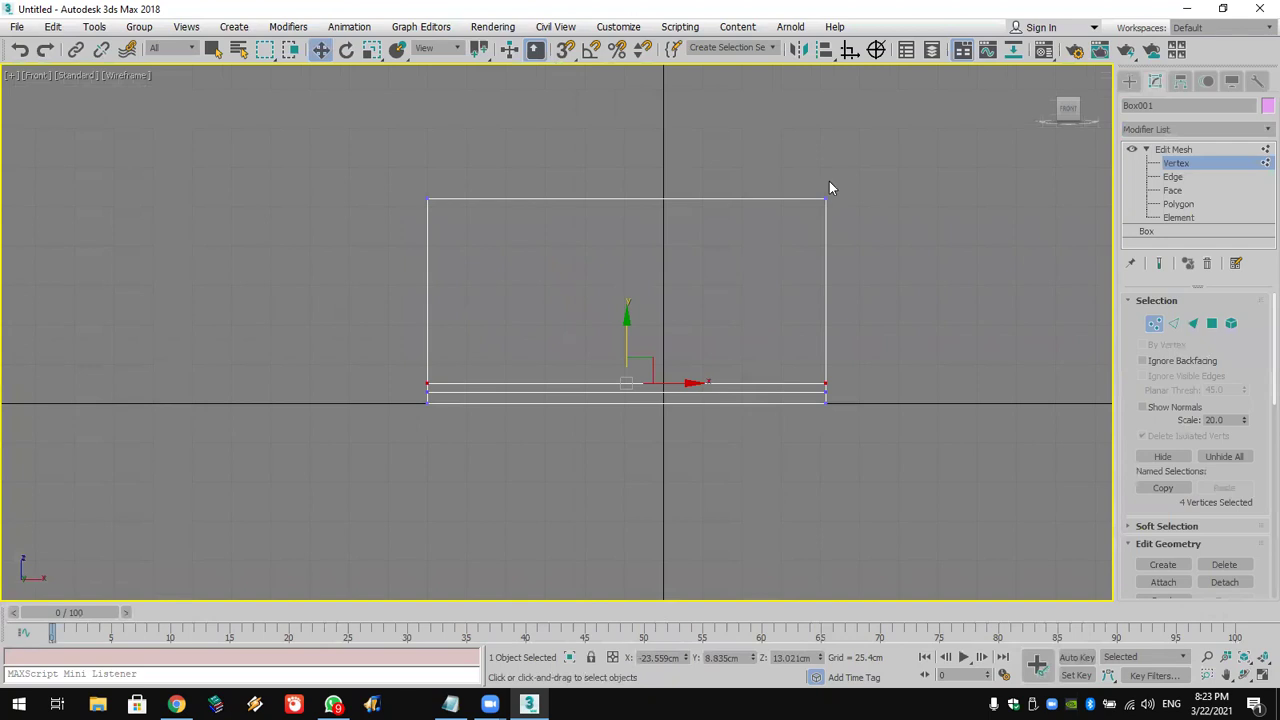
{"action": "left_click_drag", "start_coordinate": [352, 255], "coordinate": [345, 252]}
{"action": "left_click", "coordinate": [371, 49]}
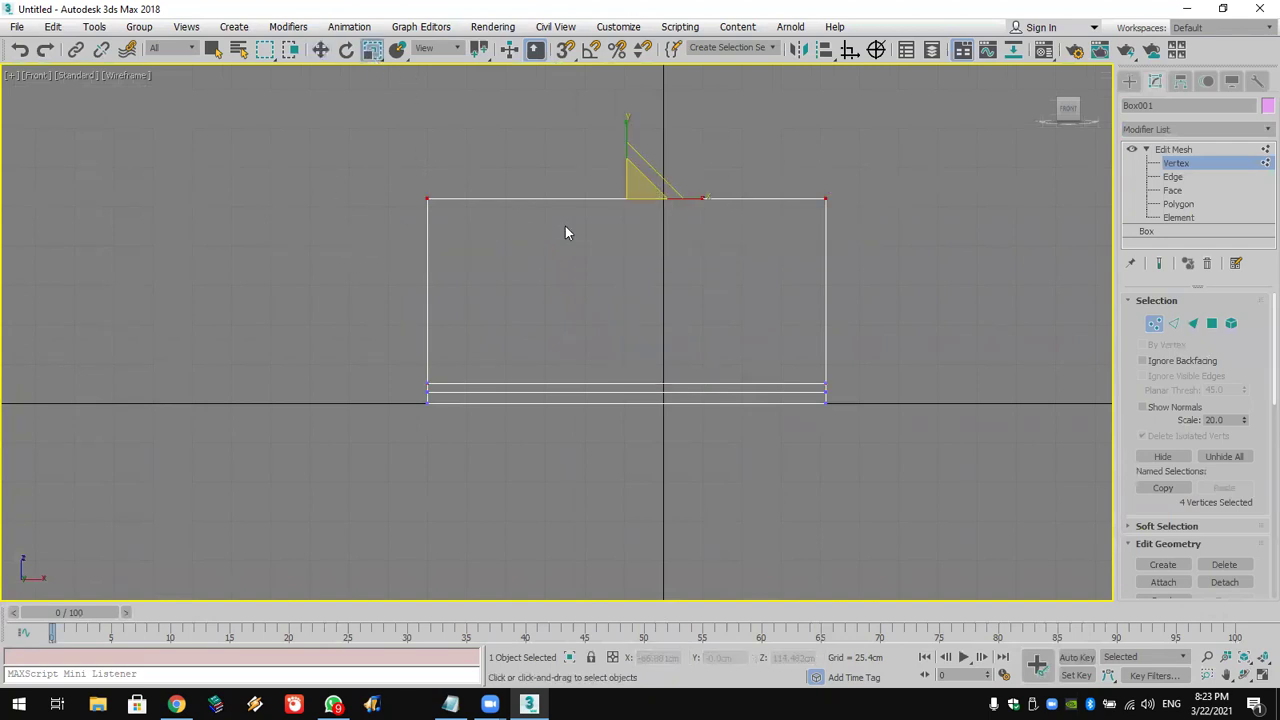
{"action": "left_click_drag", "start_coordinate": [629, 194], "coordinate": [923, 614]}
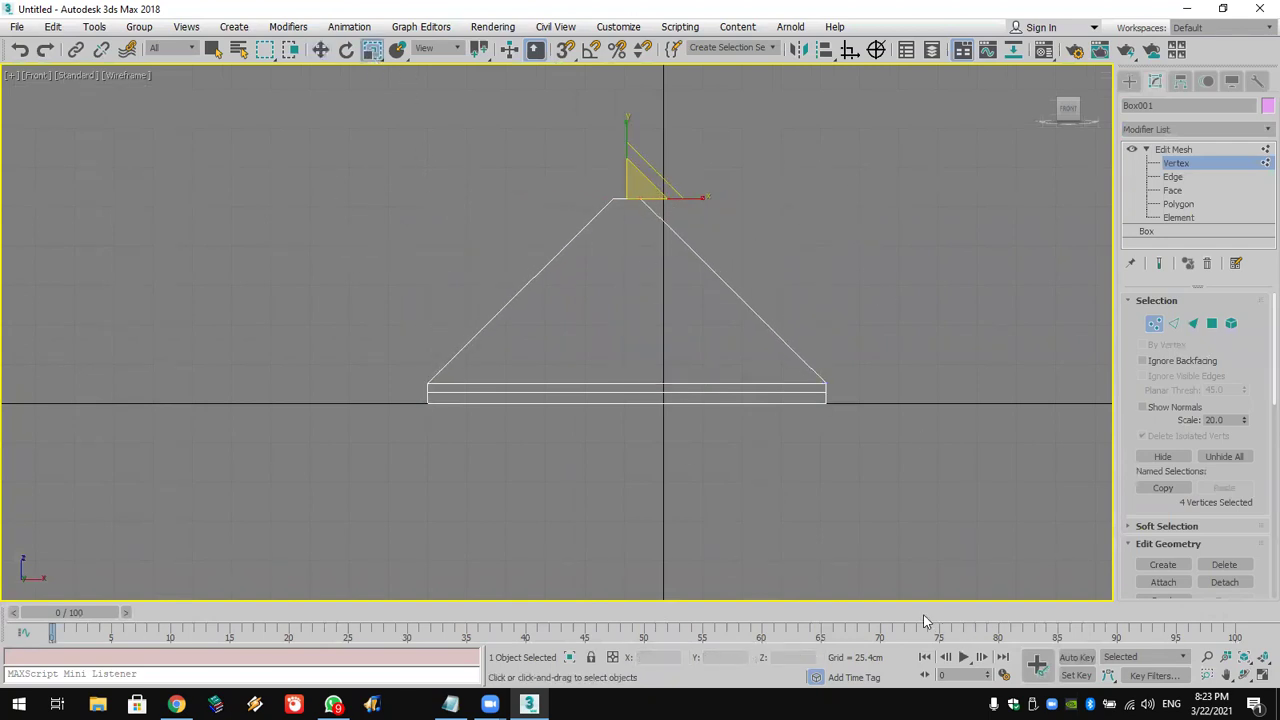
{"action": "left_click_drag", "start_coordinate": [435, 400], "coordinate": [350, 397]}
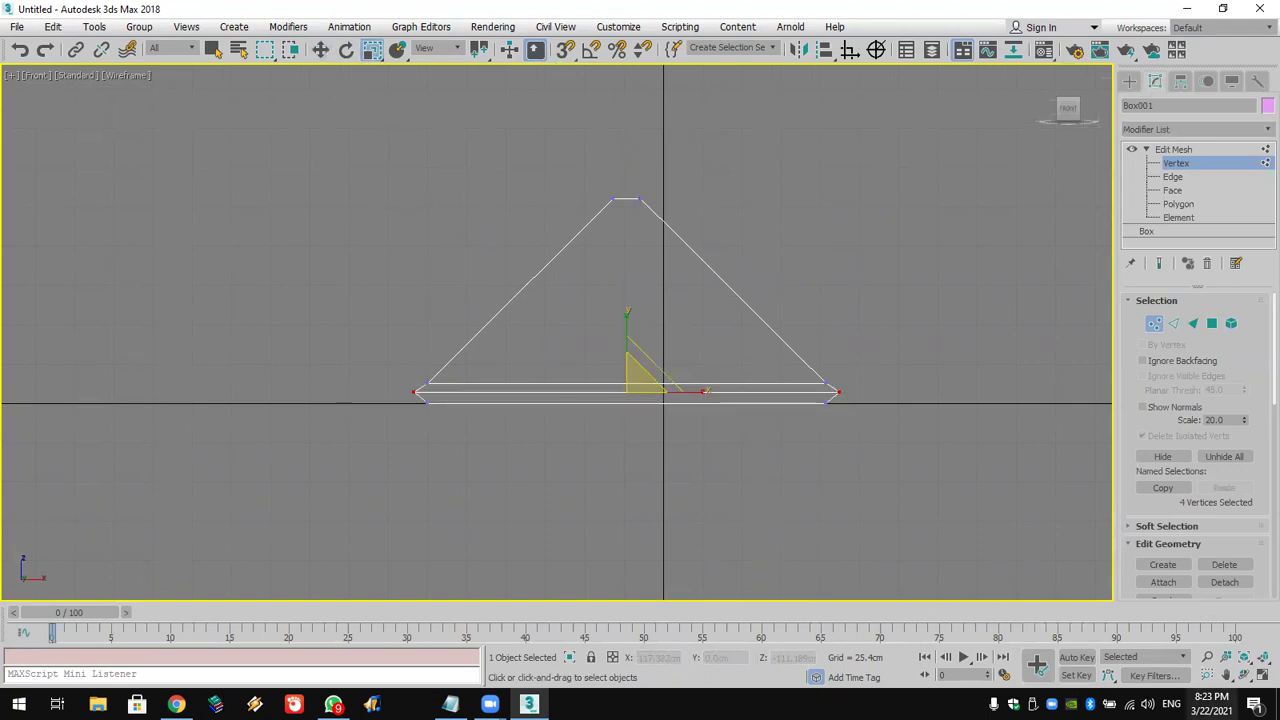
{"action": "left_click", "coordinate": [1259, 677]}
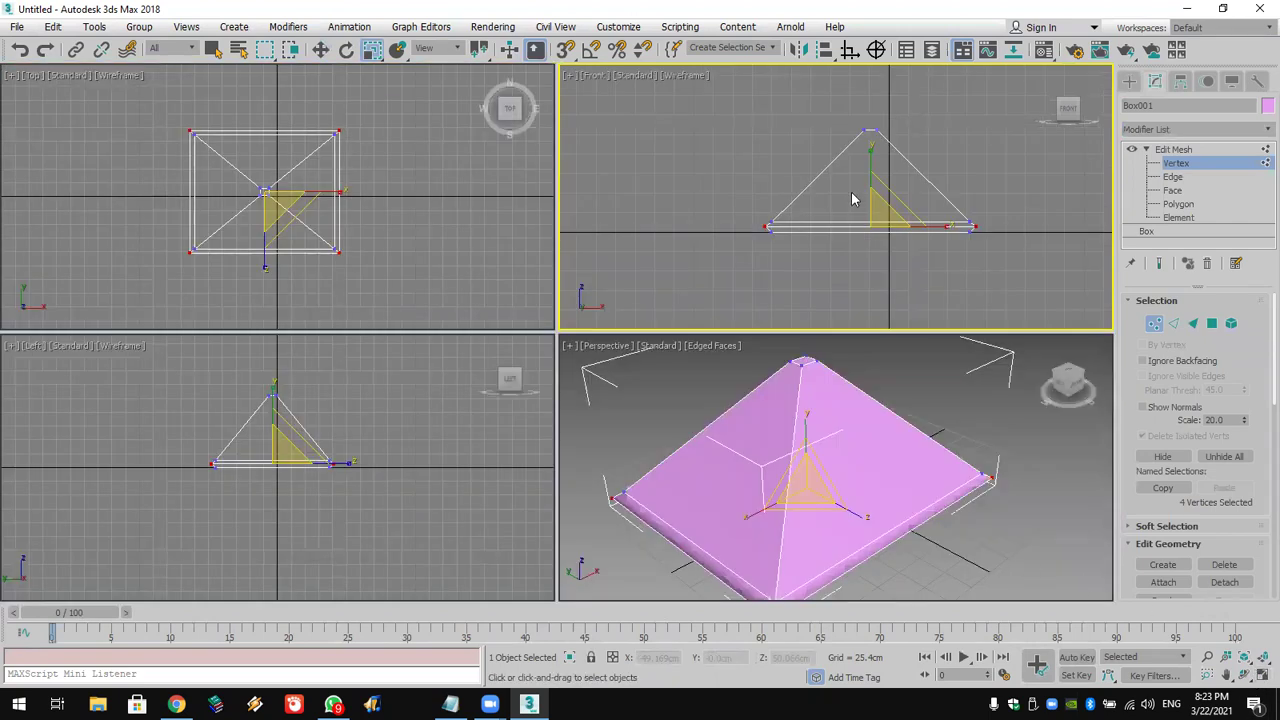
Lower the four peak vertices to about Z 51 cm to flatten the roof slope
{"action": "left_click_drag", "start_coordinate": [853, 146], "coordinate": [905, 112]}
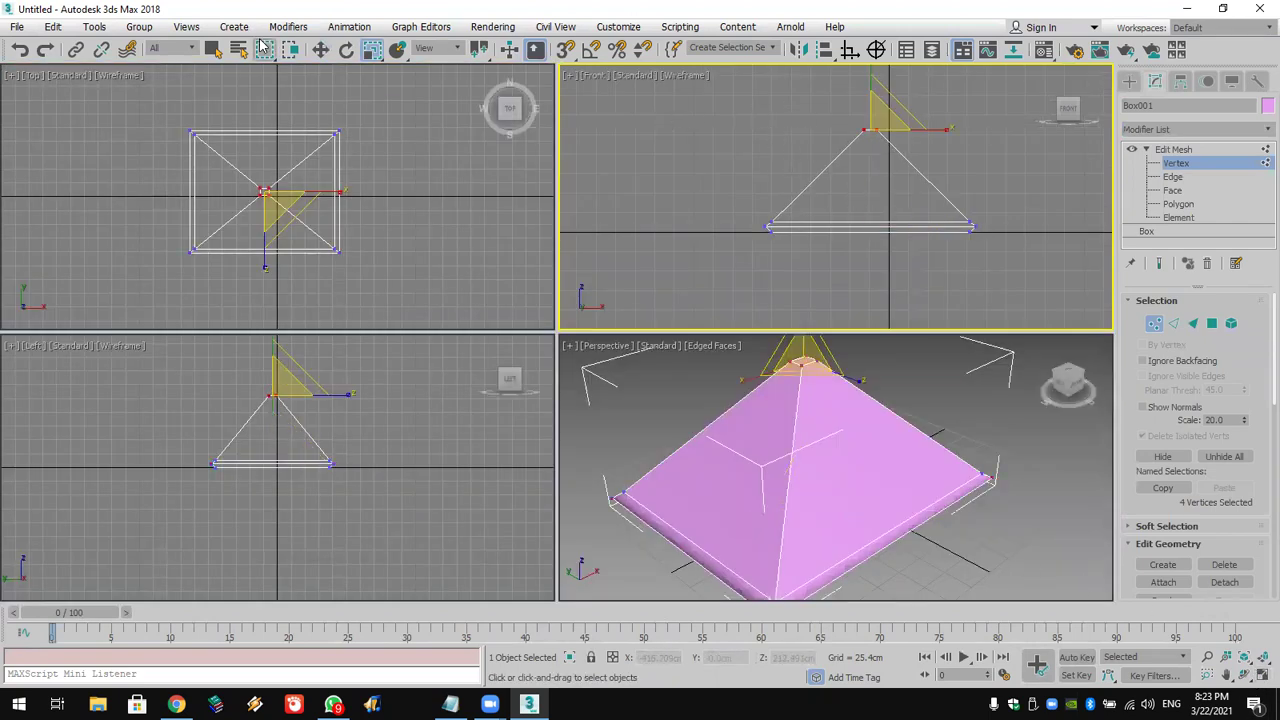
{"action": "key", "text": "w"}
{"action": "left_click_drag", "start_coordinate": [870, 88], "coordinate": [870, 150]}
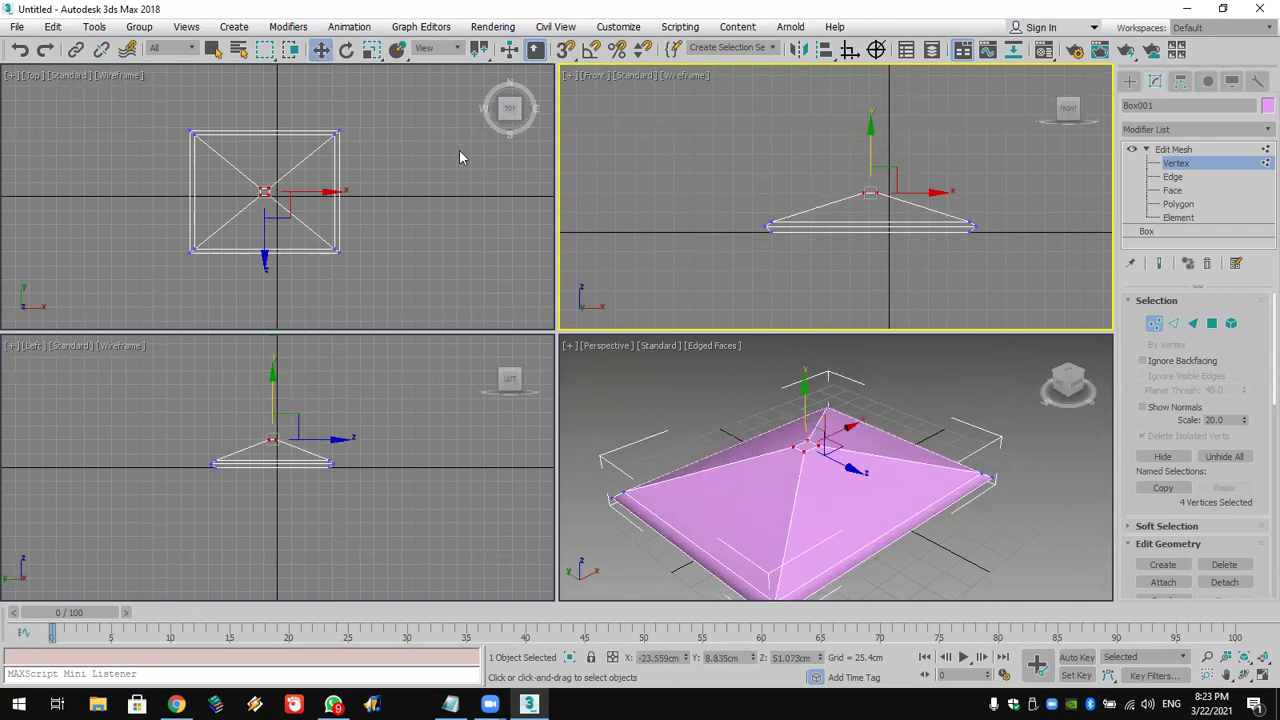
Spread the two pairs of peak vertices apart along X in the top view to form a hip roof ridge
{"action": "left_click", "coordinate": [343, 200]}
{"action": "scroll", "coordinate": [329, 200], "scroll_direction": "up", "scroll_amount": 3}
{"action": "left_click_drag", "start_coordinate": [252, 212], "coordinate": [211, 188]}
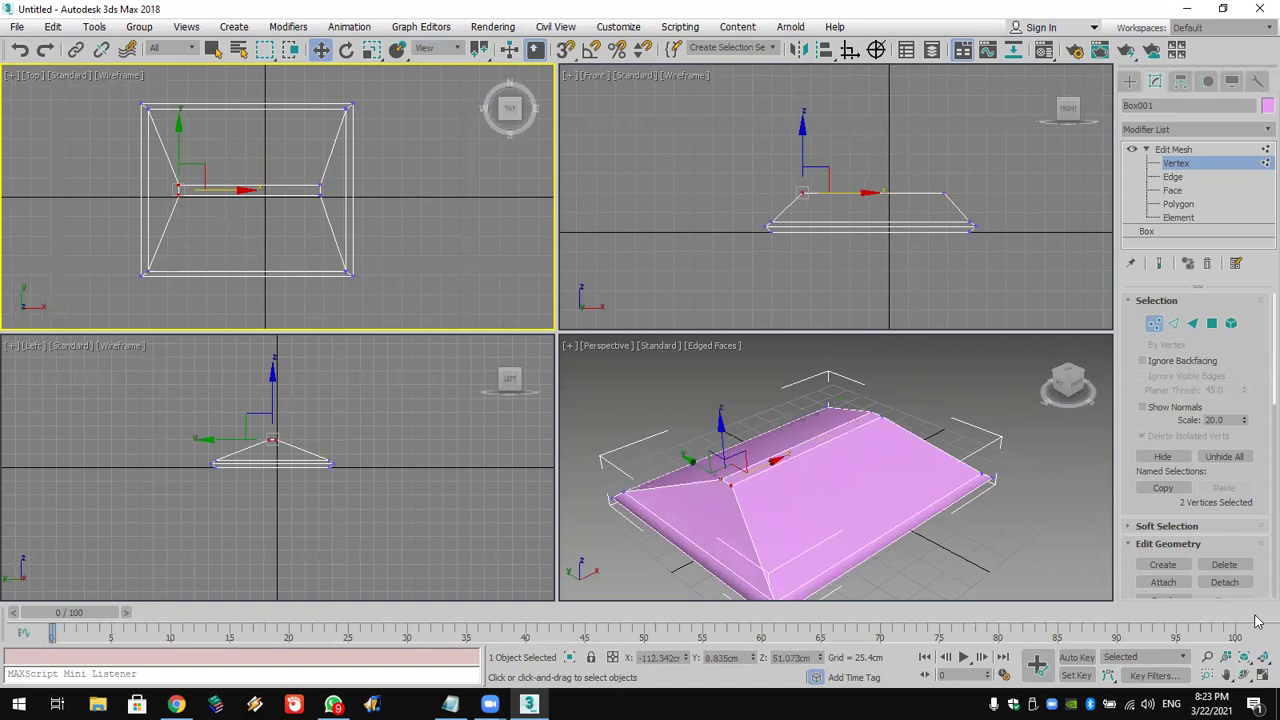
{"action": "scroll", "coordinate": [890, 495], "scroll_direction": "up", "scroll_amount": 3}
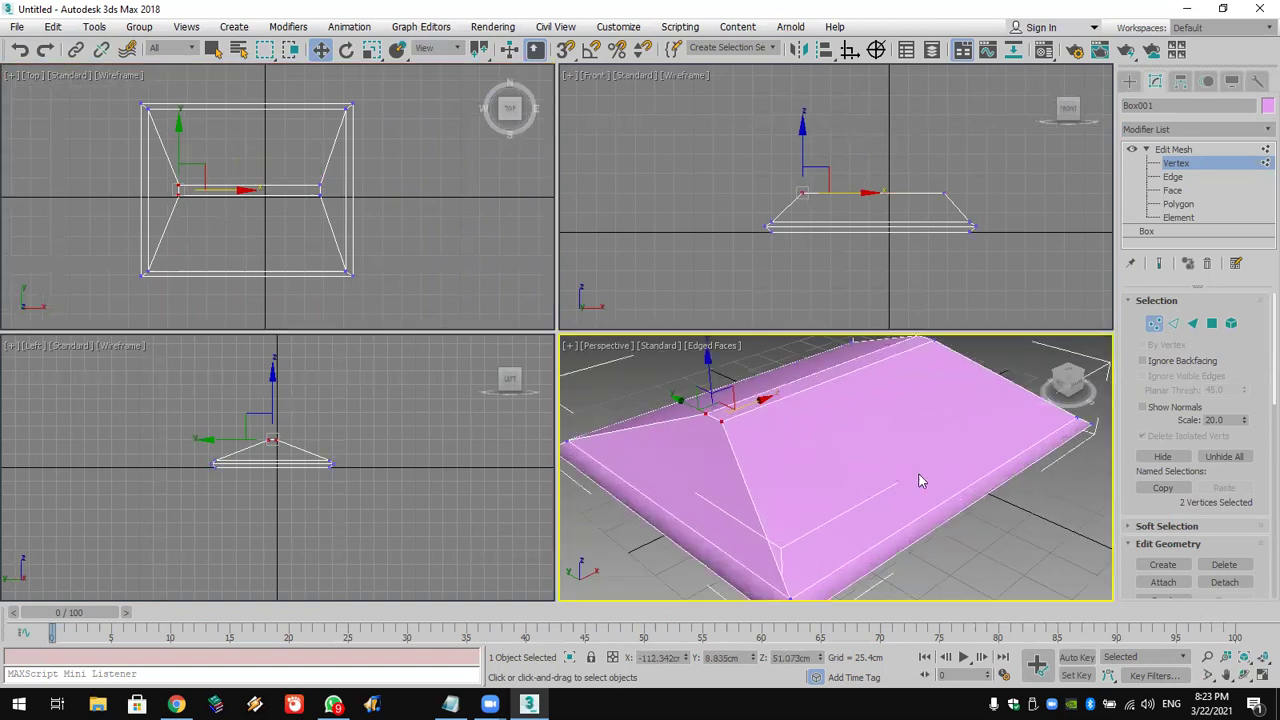
Leave Vertex level and delete the roof-shaped box from the scene
{"action": "left_click", "coordinate": [1128, 83]}
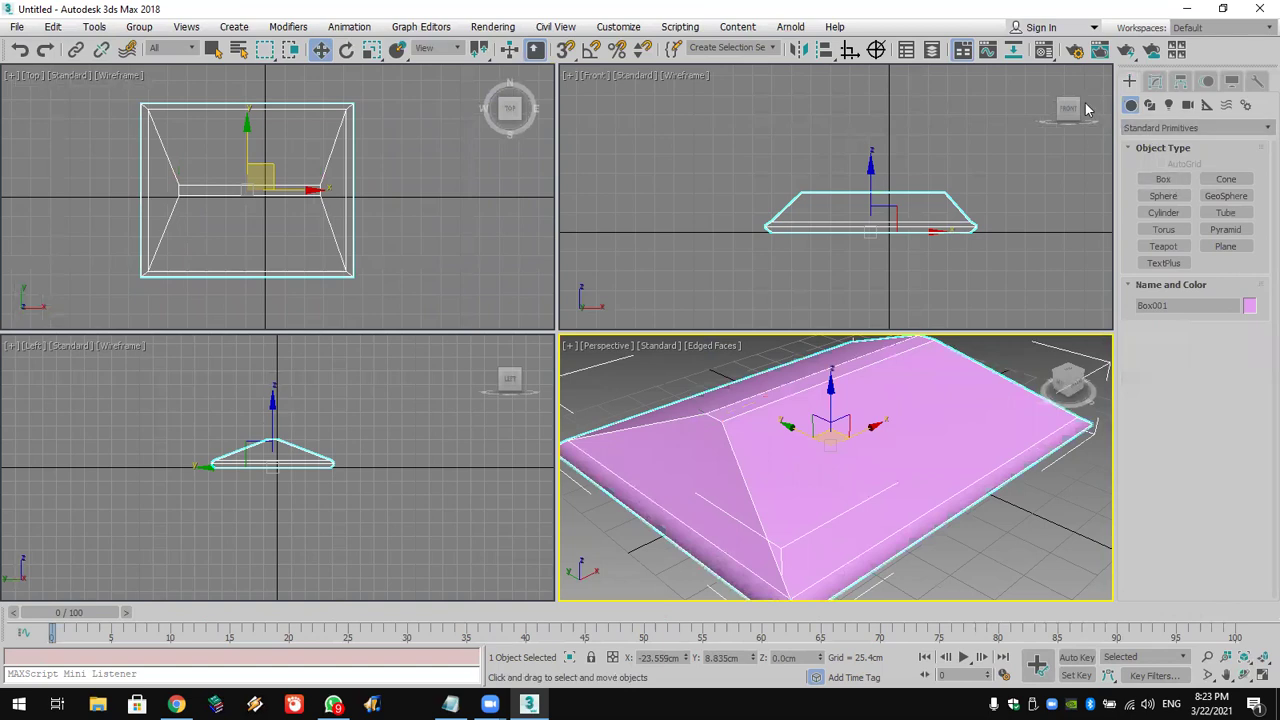
{"action": "key", "text": "Delete"}
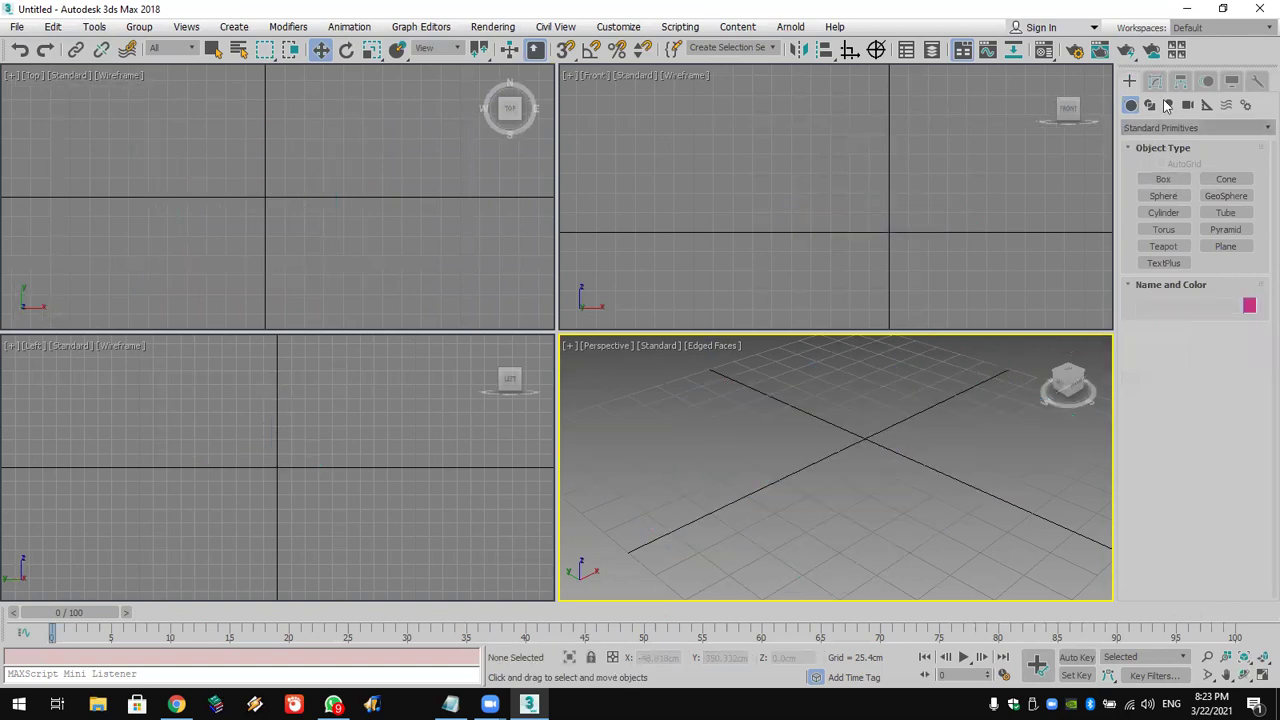
Create a thin flat box in the top view about 314 cm long, 646 cm wide and 6 cm high
{"action": "left_click", "coordinate": [1258, 652]}
{"action": "left_click", "coordinate": [1163, 179]}
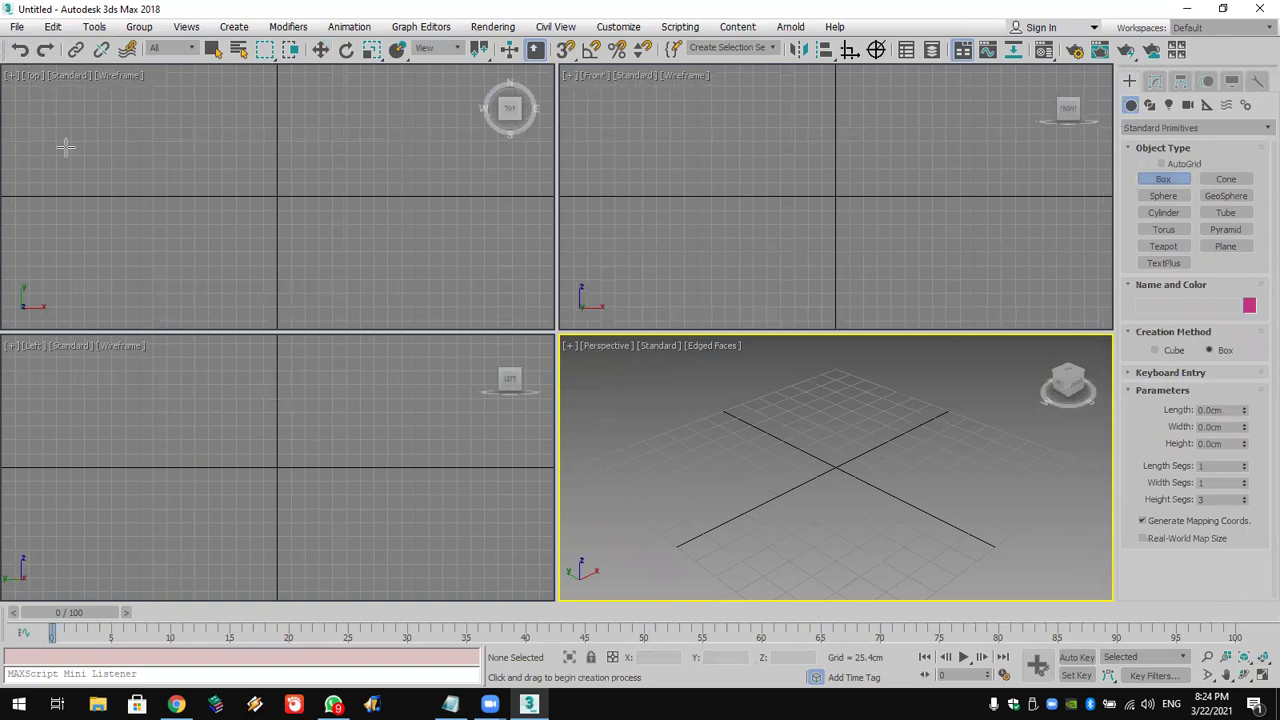
{"action": "left_click_drag", "start_coordinate": [84, 124], "coordinate": [193, 190]}
{"action": "left_click", "coordinate": [193, 190]}
{"action": "left_click_drag", "start_coordinate": [298, 242], "coordinate": [436, 294]}
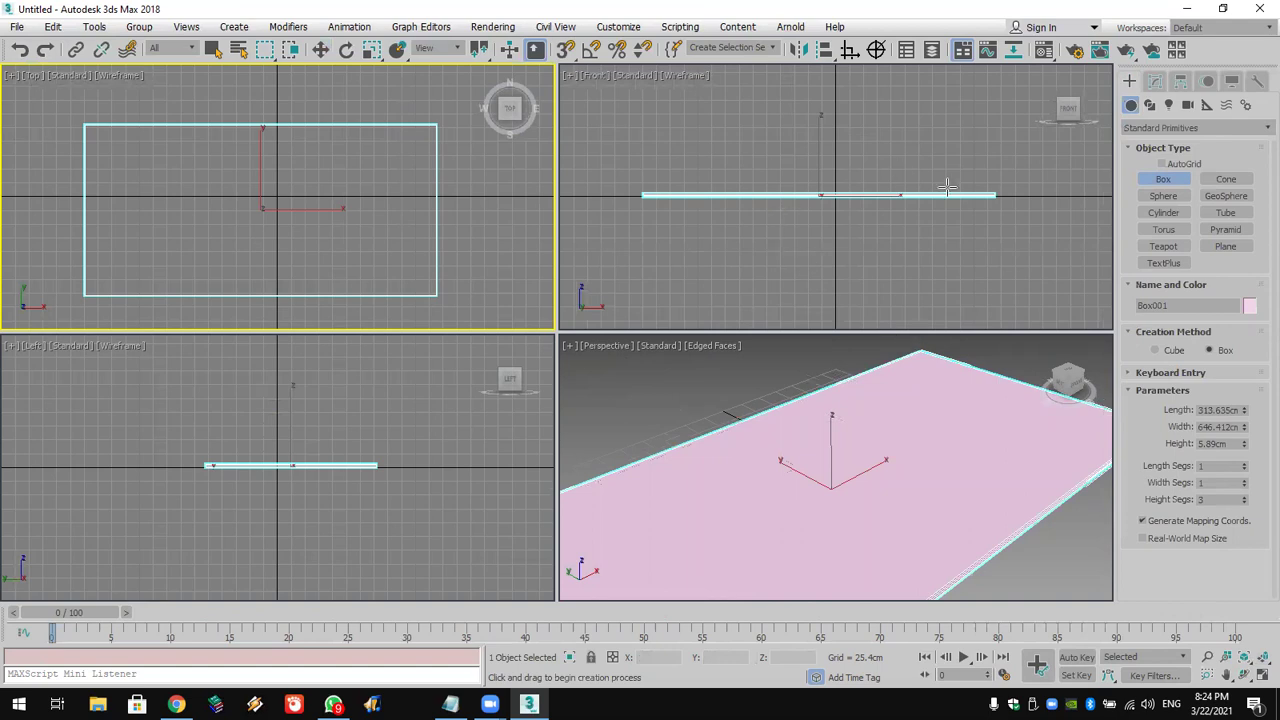
Set the flat box to 2 length segments, 1 width segment and 1 height segment
{"action": "right_click", "coordinate": [1245, 503]}
{"action": "left_click", "coordinate": [1245, 481]}
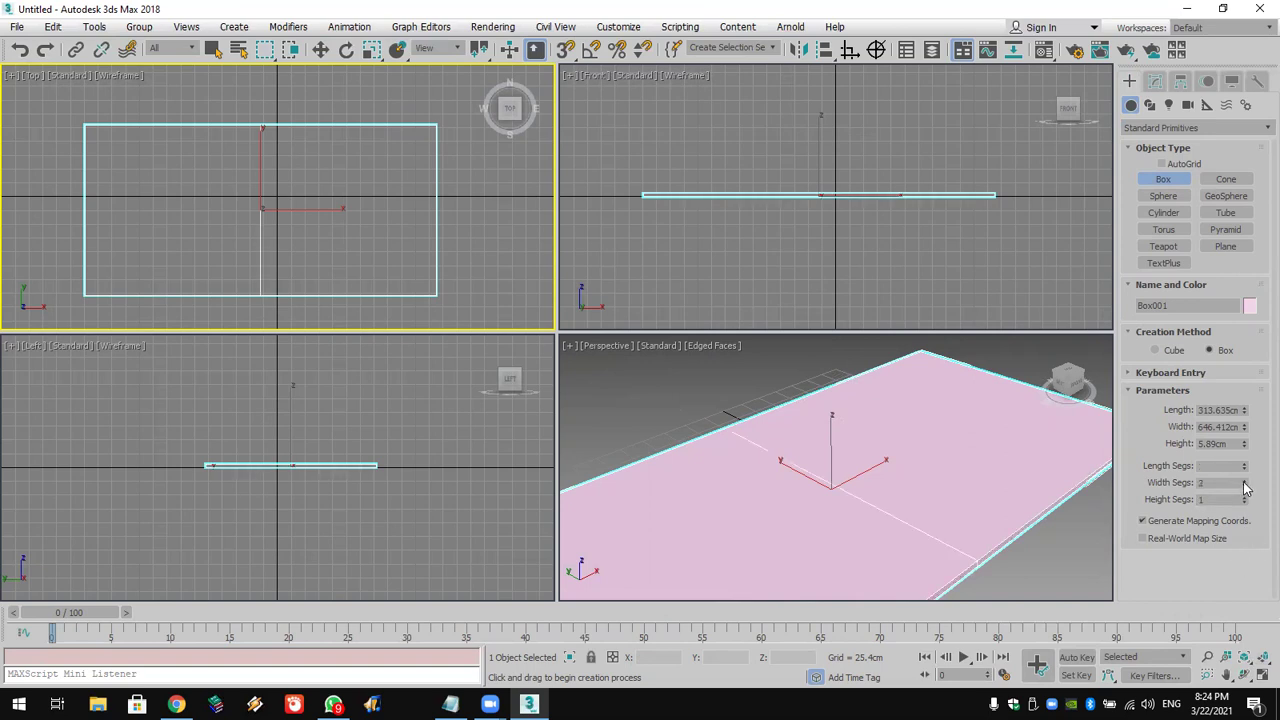
{"action": "left_click", "coordinate": [1245, 487]}
{"action": "left_click", "coordinate": [1245, 463]}
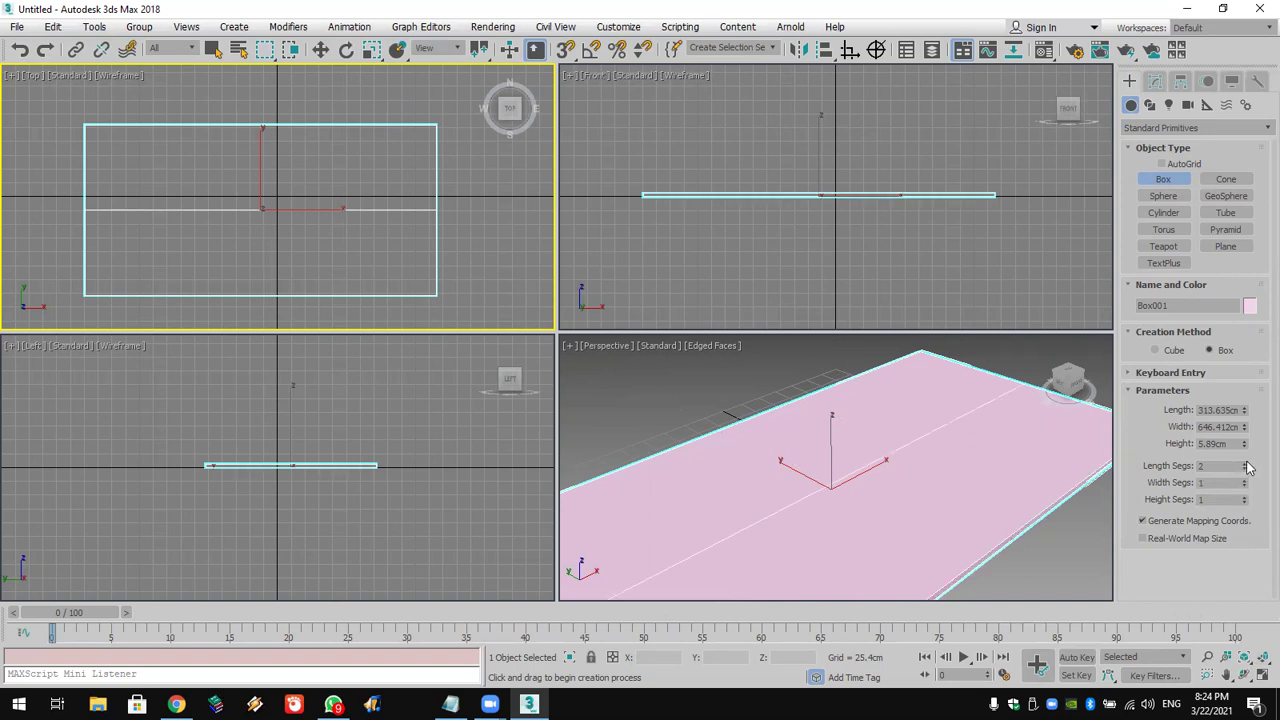
Add an Edit Mesh modifier to the flat box and expand its sub-object levels
{"action": "left_click", "coordinate": [1155, 81]}
{"action": "left_click", "coordinate": [1157, 129]}
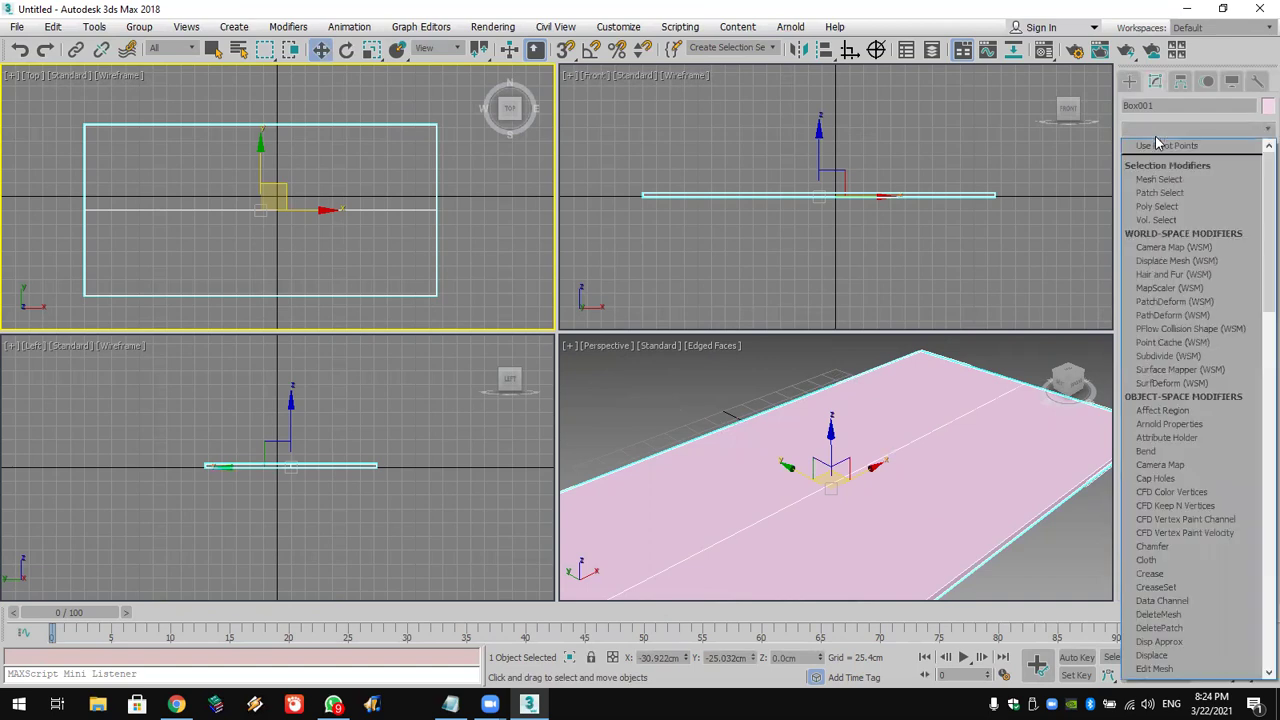
{"action": "key", "text": "e"}
{"action": "left_click", "coordinate": [1148, 162]}
{"action": "left_click", "coordinate": [1146, 149]}
{"action": "left_click", "coordinate": [1172, 177]}
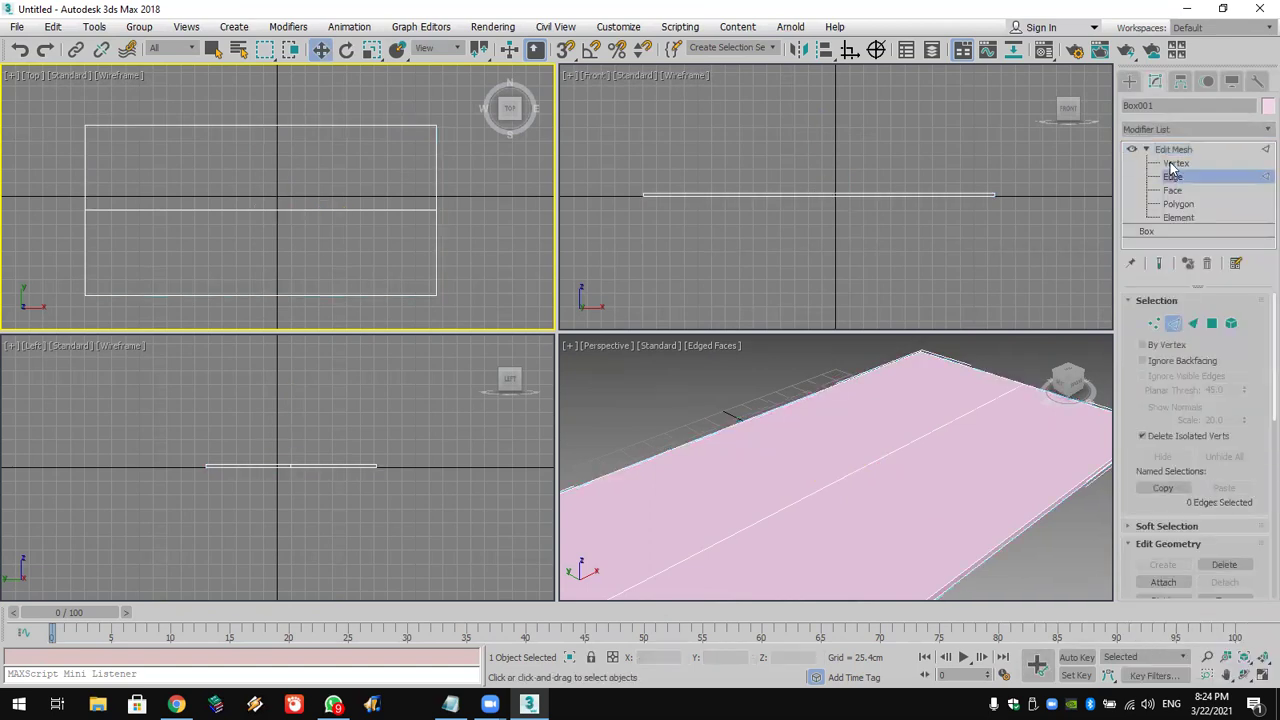
At Vertex level, raise the middle row of vertices to about Z 137 cm to form a gable roof
{"action": "left_click", "coordinate": [1176, 163]}
{"action": "left_click_drag", "start_coordinate": [70, 200], "coordinate": [460, 225]}
{"action": "left_click_drag", "start_coordinate": [820, 160], "coordinate": [826, 80]}
{"action": "scroll", "coordinate": [853, 390], "scroll_direction": "down", "scroll_amount": 5}
{"action": "middle_click_drag", "start_coordinate": [856, 408], "coordinate": [886, 417]}
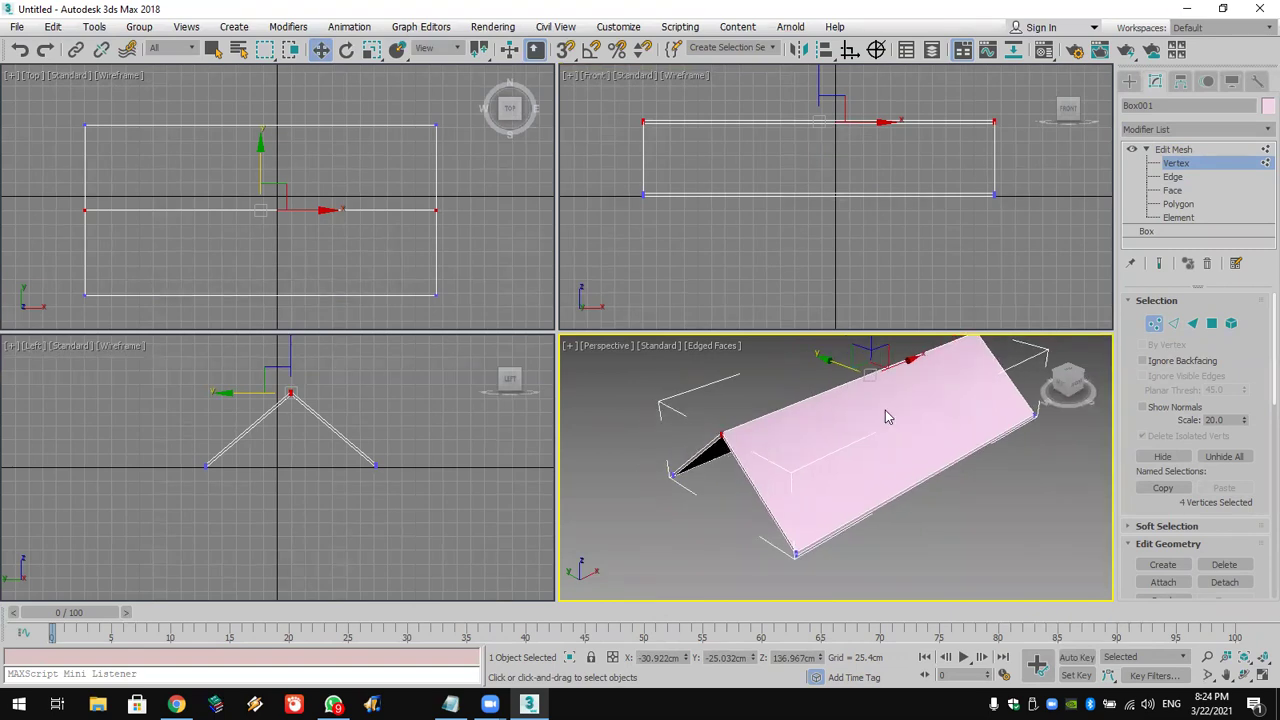
Leave Vertex level and delete the gable roof from the scene
{"action": "left_click", "coordinate": [1130, 81]}
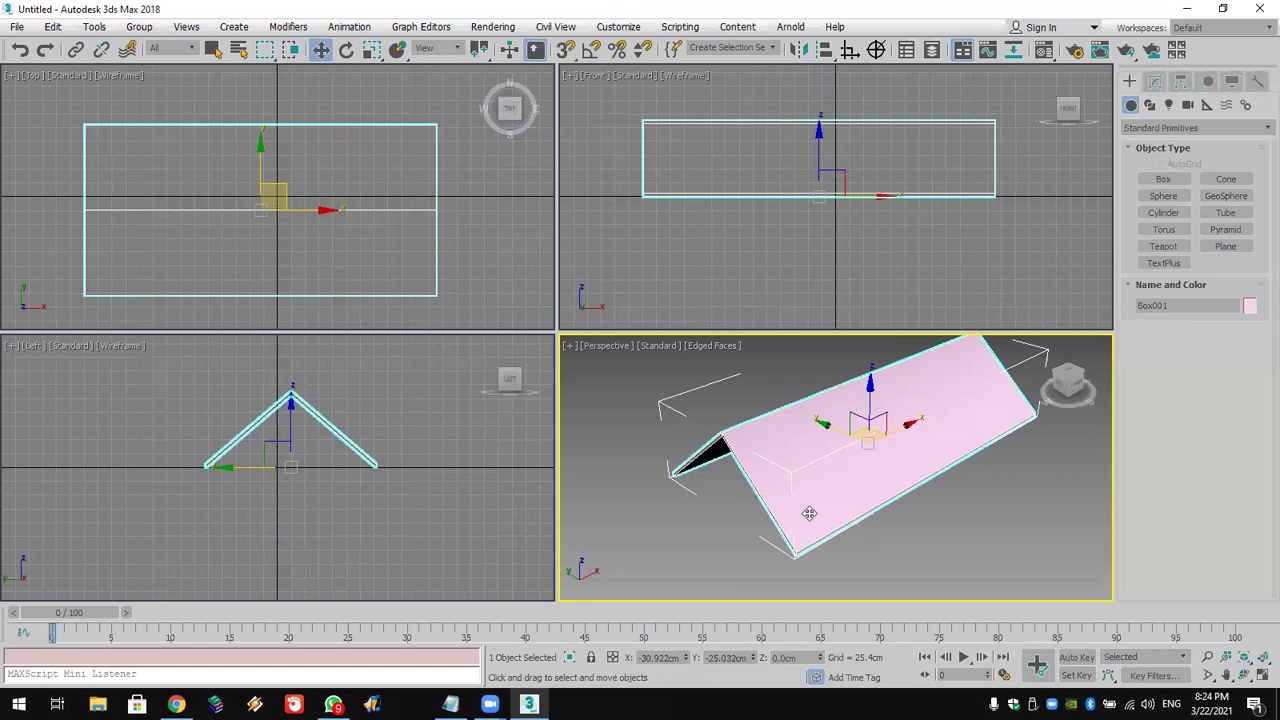
{"action": "key", "text": "Delete"}
Create an upright thin box in the front view, about 199 × 147 × 4 cm, with 1 length segment and 2 width segments
{"action": "left_click", "coordinate": [1163, 179]}
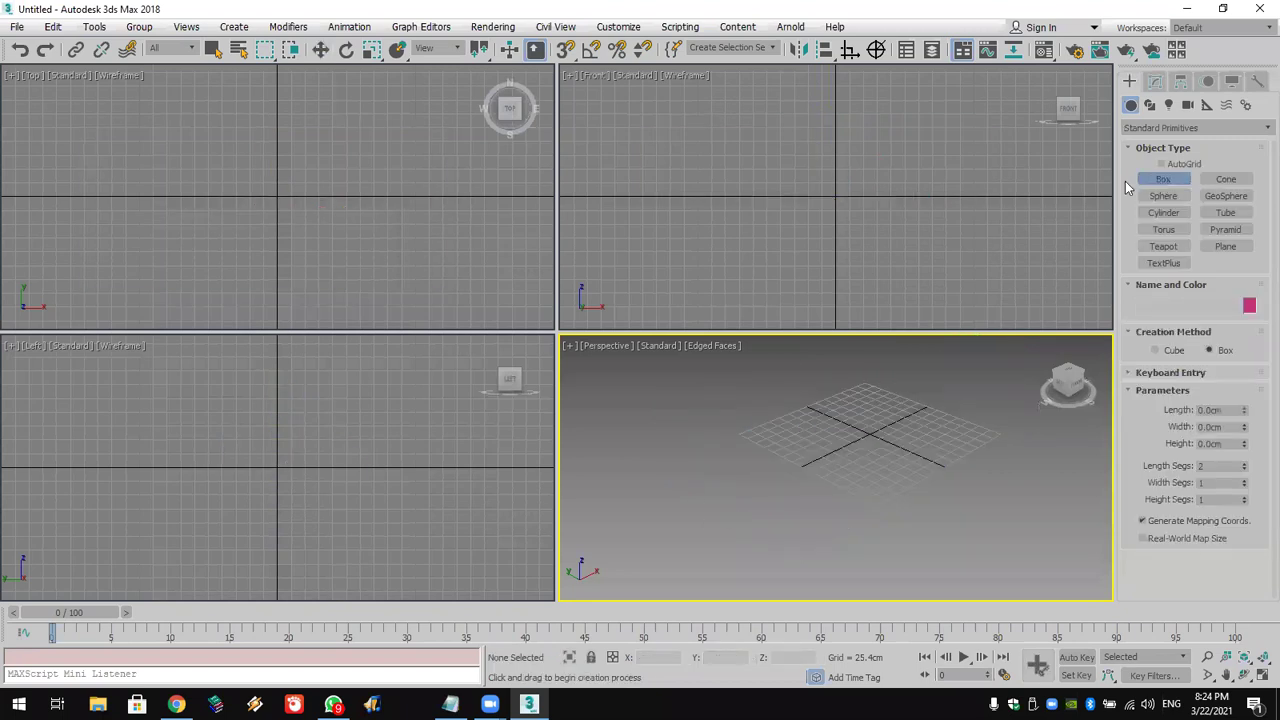
{"action": "left_click_drag", "start_coordinate": [793, 90], "coordinate": [874, 198]}
{"action": "left_click", "coordinate": [874, 196]}
{"action": "left_click", "coordinate": [1245, 481]}
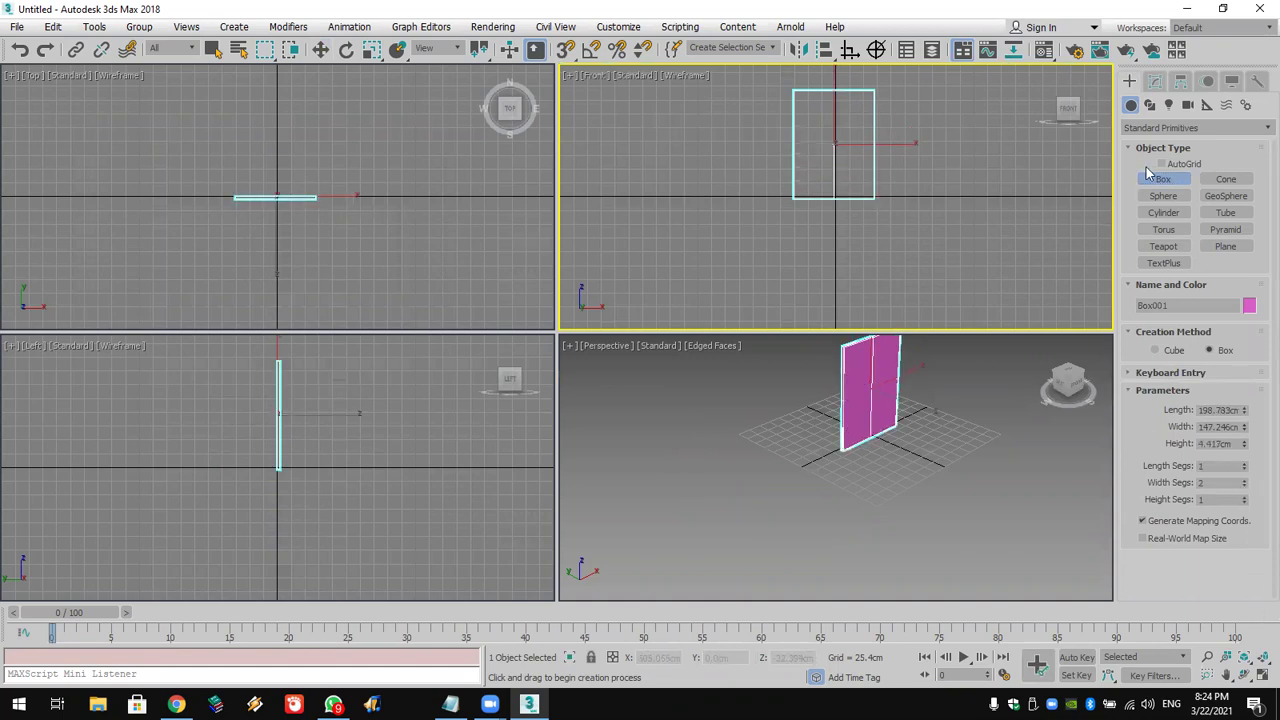
Add an Edit Mesh modifier to the upright box
{"action": "left_click", "coordinate": [1155, 81]}
{"action": "left_click", "coordinate": [1155, 130]}
{"action": "key", "text": "e"}
{"action": "left_click", "coordinate": [1143, 148]}
{"action": "middle_click_drag", "start_coordinate": [914, 120], "coordinate": [886, 166]}
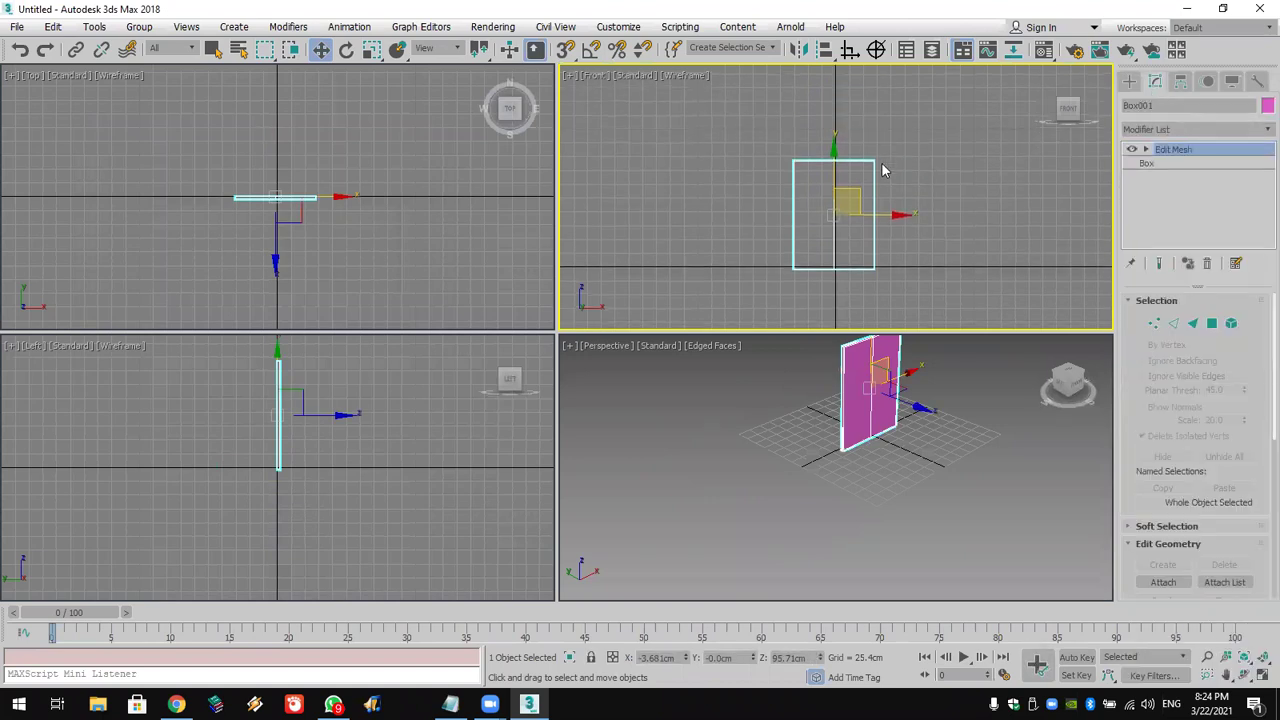
At Vertex level, raise the upright box's top middle vertices to about Z 257 cm to form a pointed top
{"action": "left_click", "coordinate": [1153, 323]}
{"action": "left_click", "coordinate": [833, 163]}
{"action": "left_click_drag", "start_coordinate": [833, 126], "coordinate": [833, 93]}
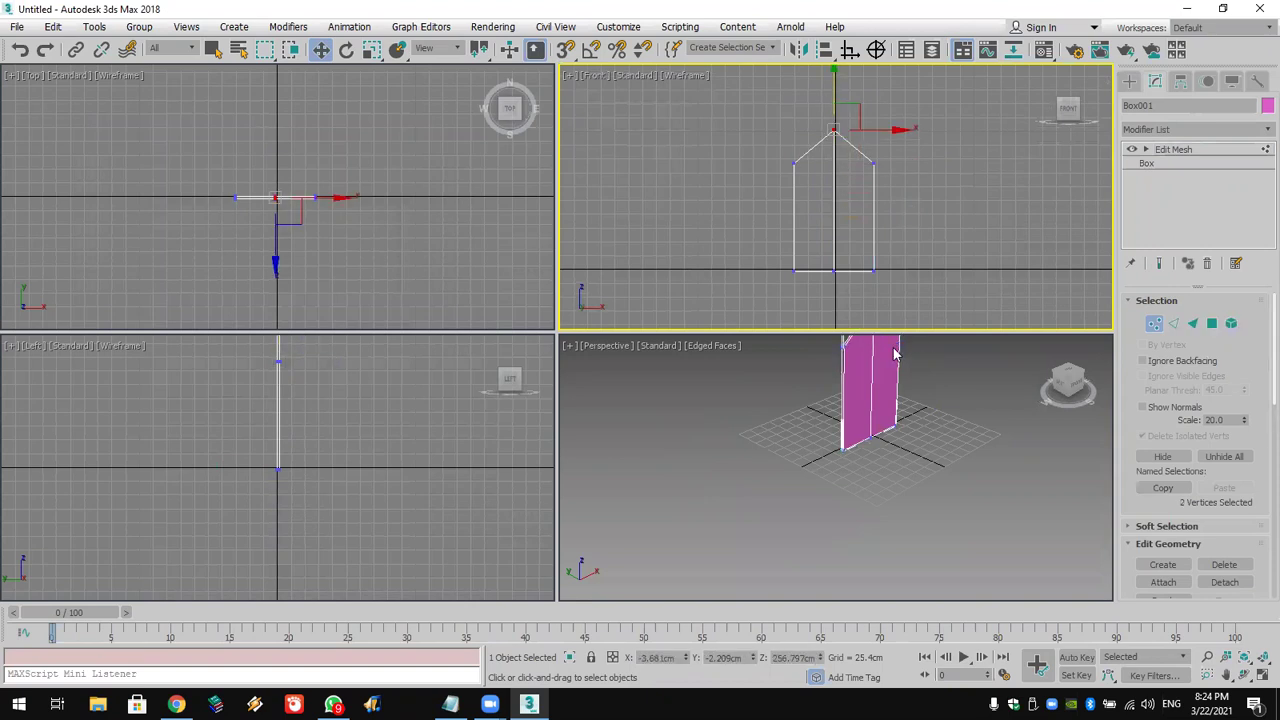
{"action": "scroll", "coordinate": [945, 444], "scroll_direction": "up", "scroll_amount": 3}
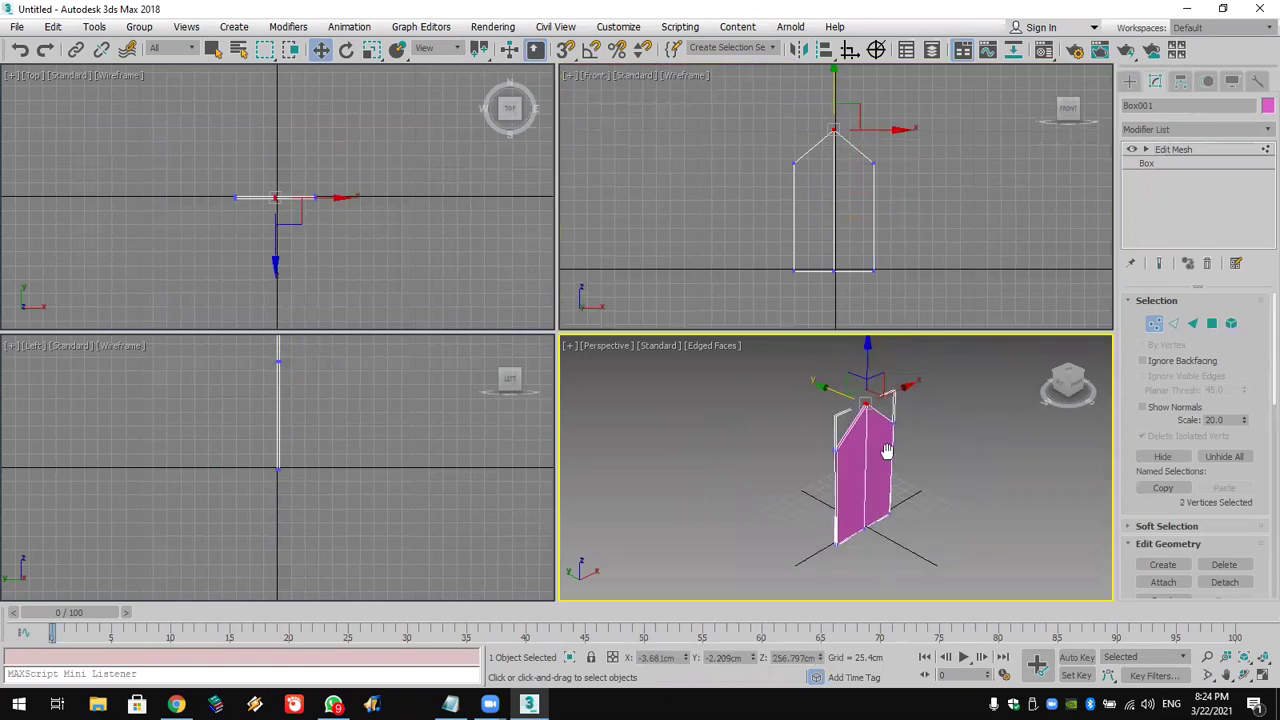
Leave Vertex level and delete the pointed panel from the scene
{"action": "left_click", "coordinate": [1129, 81]}
{"action": "left_click", "coordinate": [1021, 497]}
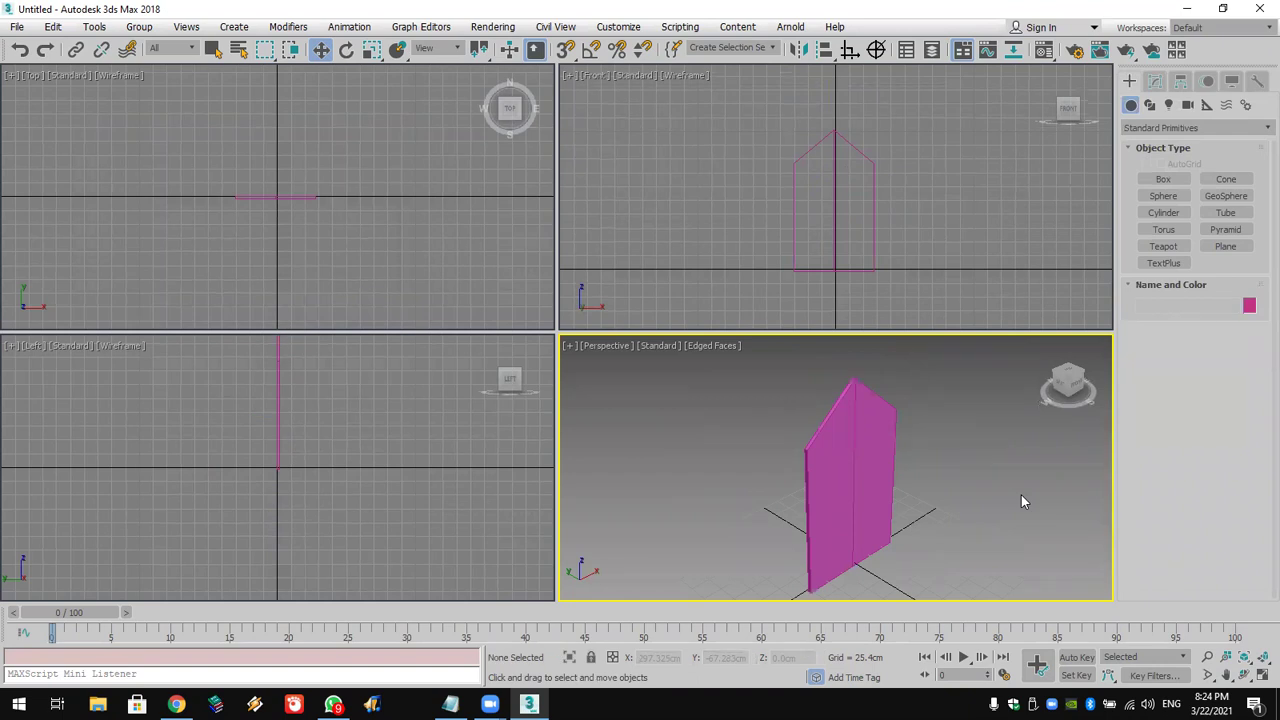
{"action": "left_click", "coordinate": [866, 498]}
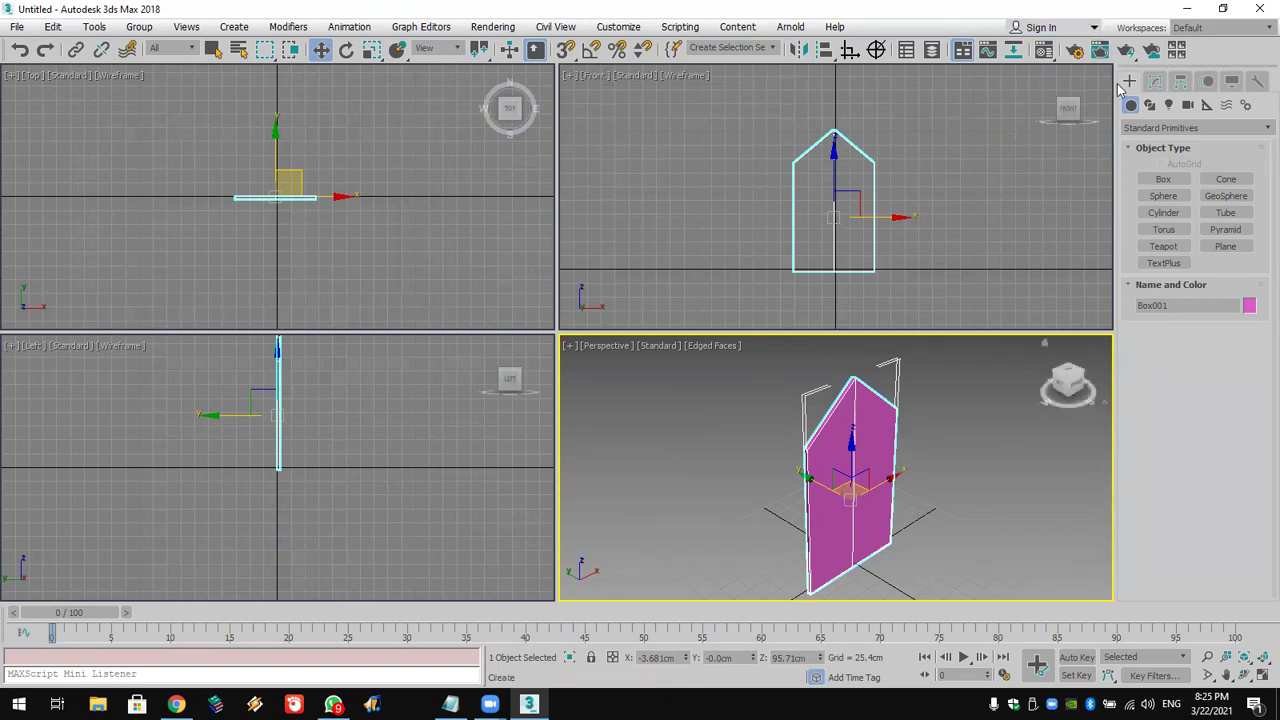
{"action": "key", "text": "Delete"}
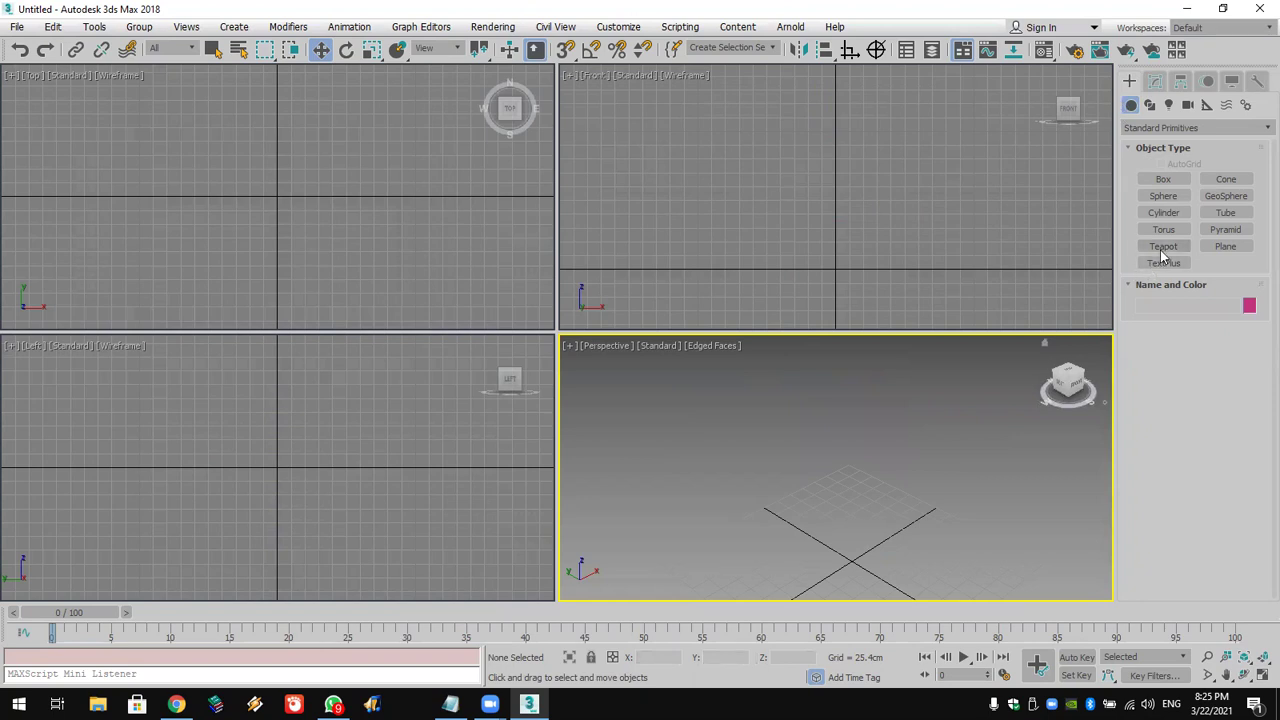
Create a pointed cone near the grid centre, about 57 cm in base radius and 118 cm high, with 64 height segments
{"action": "left_click", "coordinate": [1176, 201]}
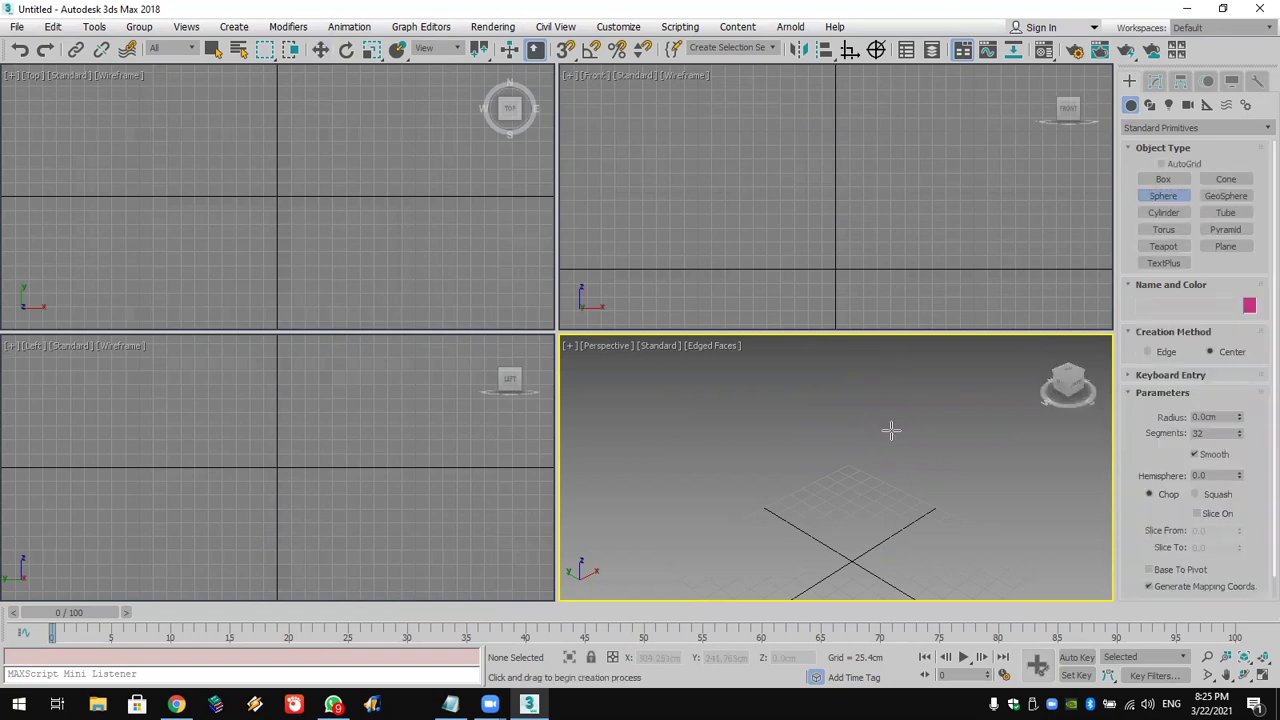
{"action": "left_click", "coordinate": [1222, 179]}
{"action": "middle_click_drag", "start_coordinate": [806, 491], "coordinate": [814, 449]}
{"action": "left_click_drag", "start_coordinate": [810, 462], "coordinate": [822, 488]}
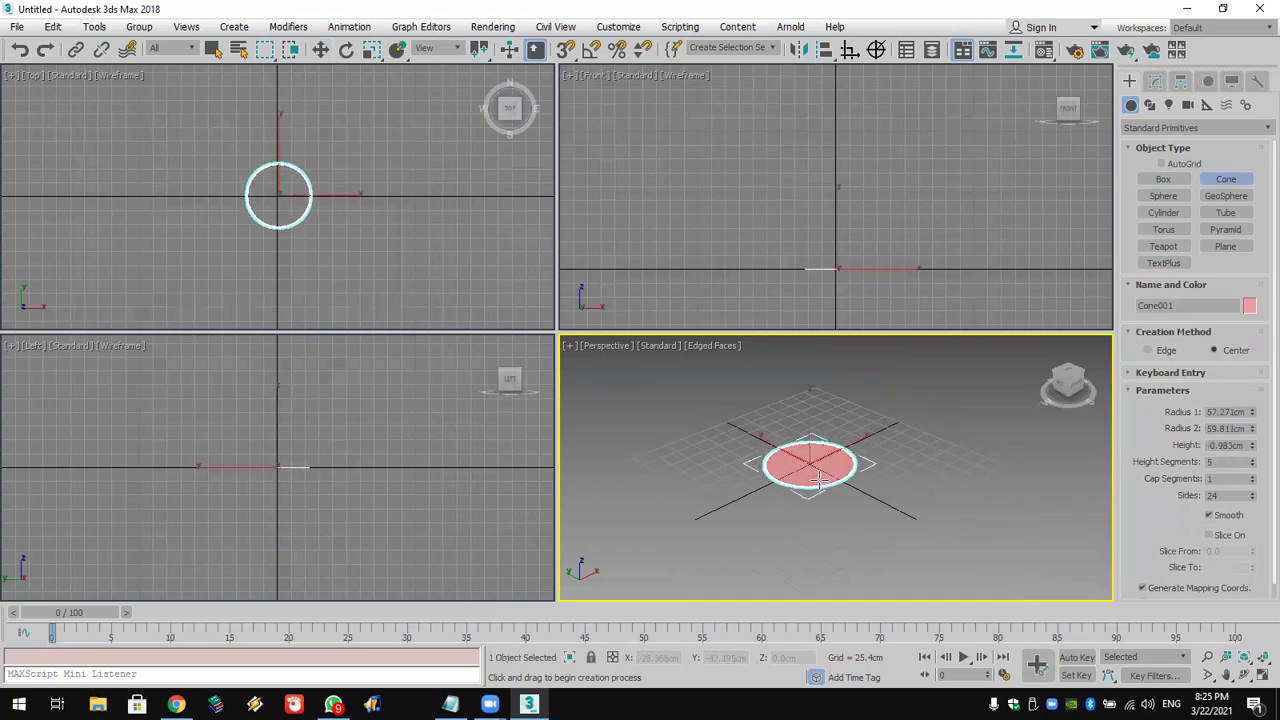
{"action": "left_click", "coordinate": [836, 410]}
{"action": "left_click", "coordinate": [838, 526]}
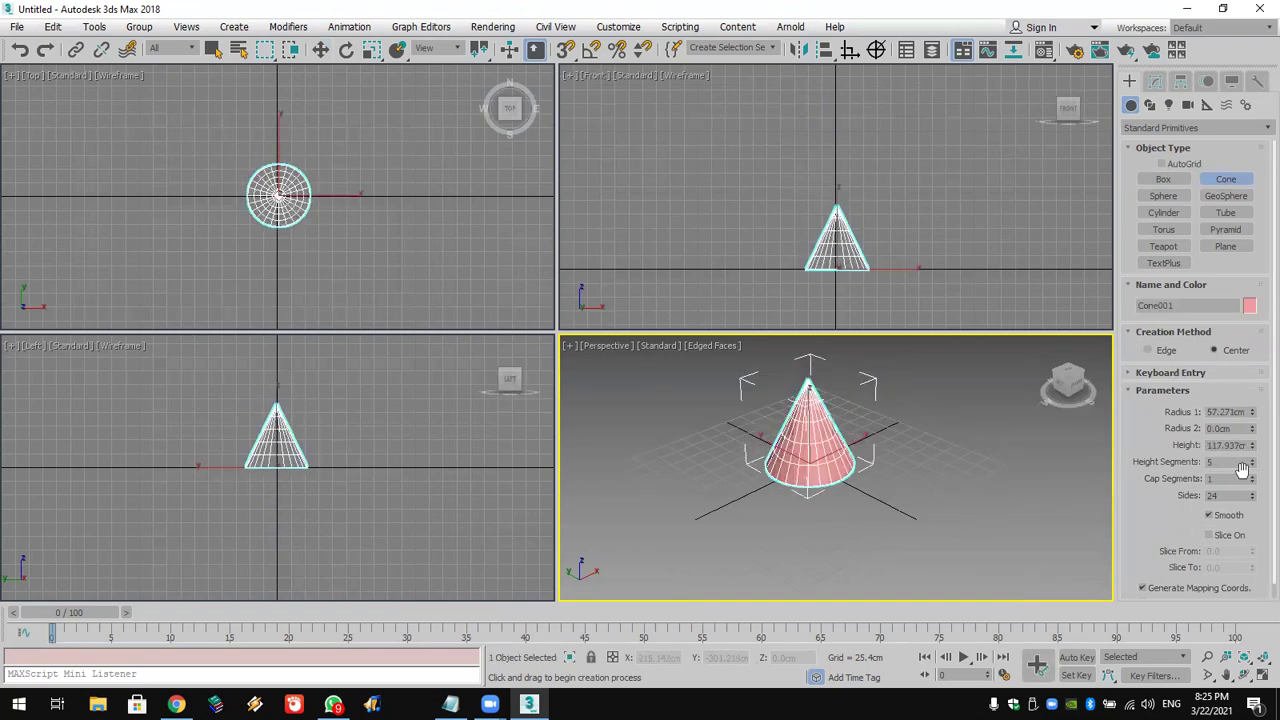
{"action": "left_click_drag", "start_coordinate": [1251, 461], "coordinate": [1251, 445]}
{"action": "scroll", "coordinate": [855, 457], "scroll_direction": "up", "scroll_amount": 3}
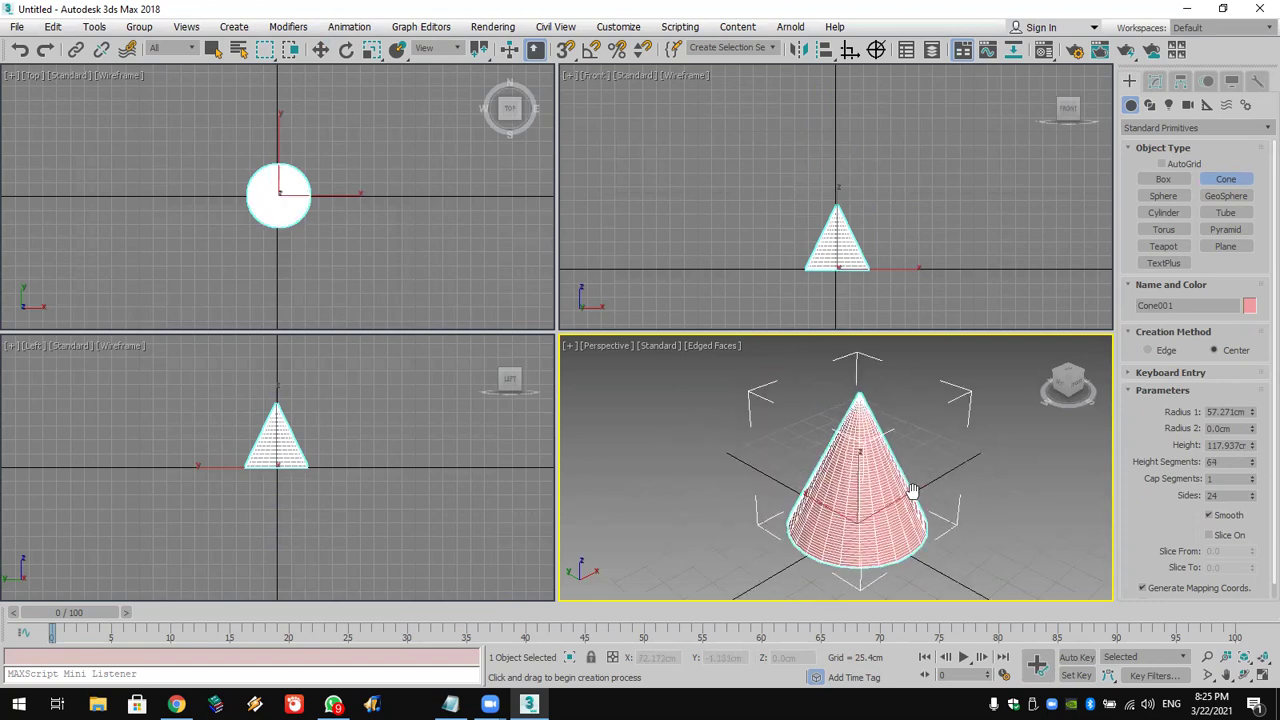
Add an FFD 4x4x4 modifier to the cone and frame it in the front view
{"action": "left_click", "coordinate": [1155, 84]}
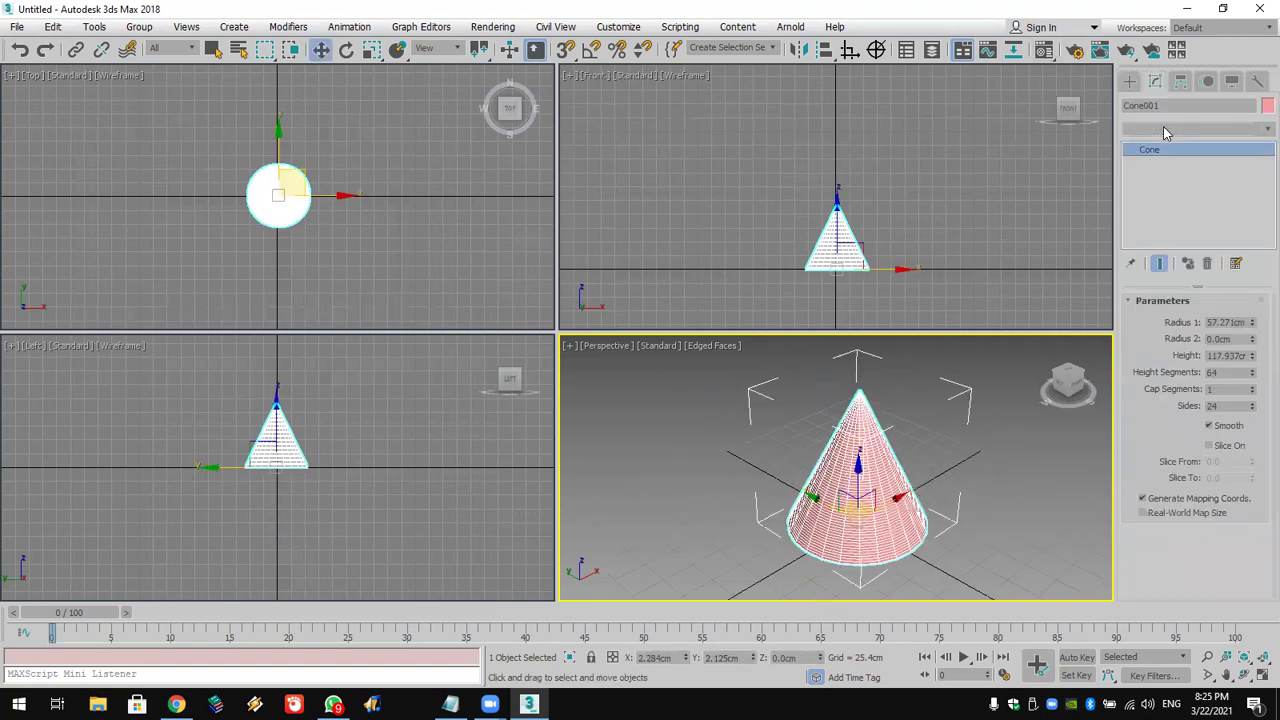
{"action": "left_click", "coordinate": [1163, 126]}
{"action": "key", "text": "f"}
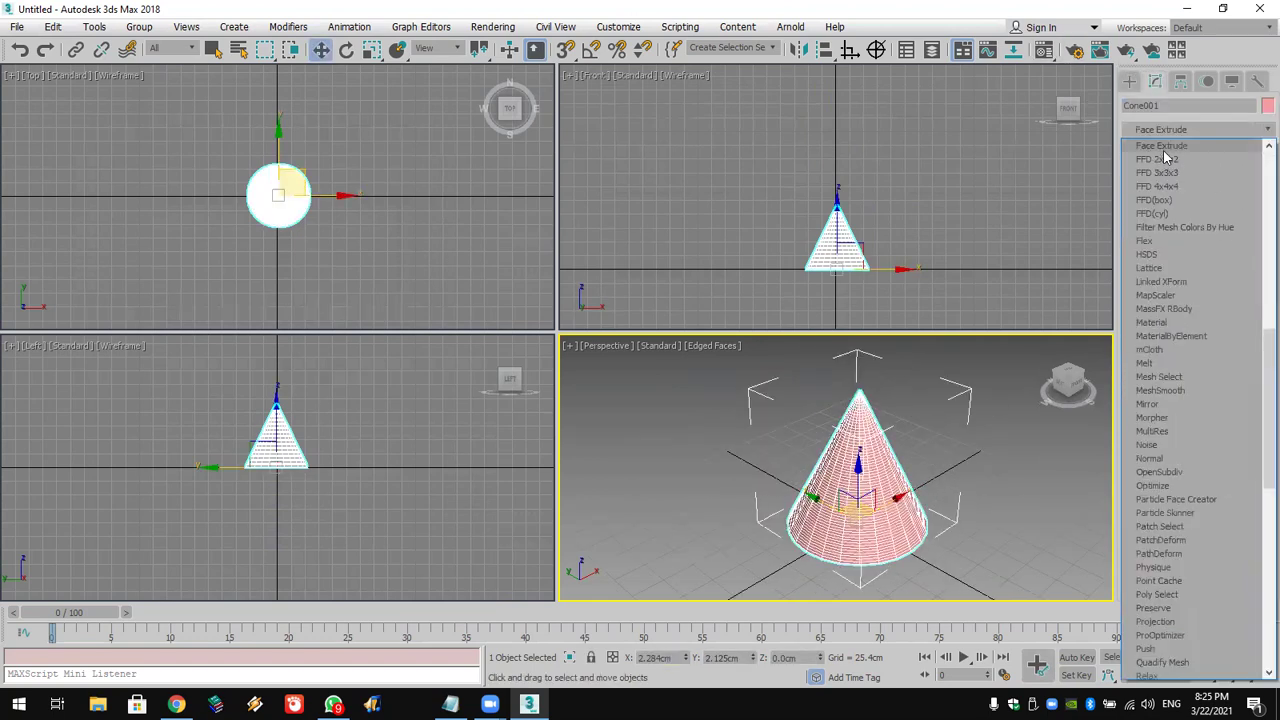
{"action": "left_click", "coordinate": [1157, 186]}
{"action": "left_click", "coordinate": [840, 197]}
{"action": "key", "text": "z"}
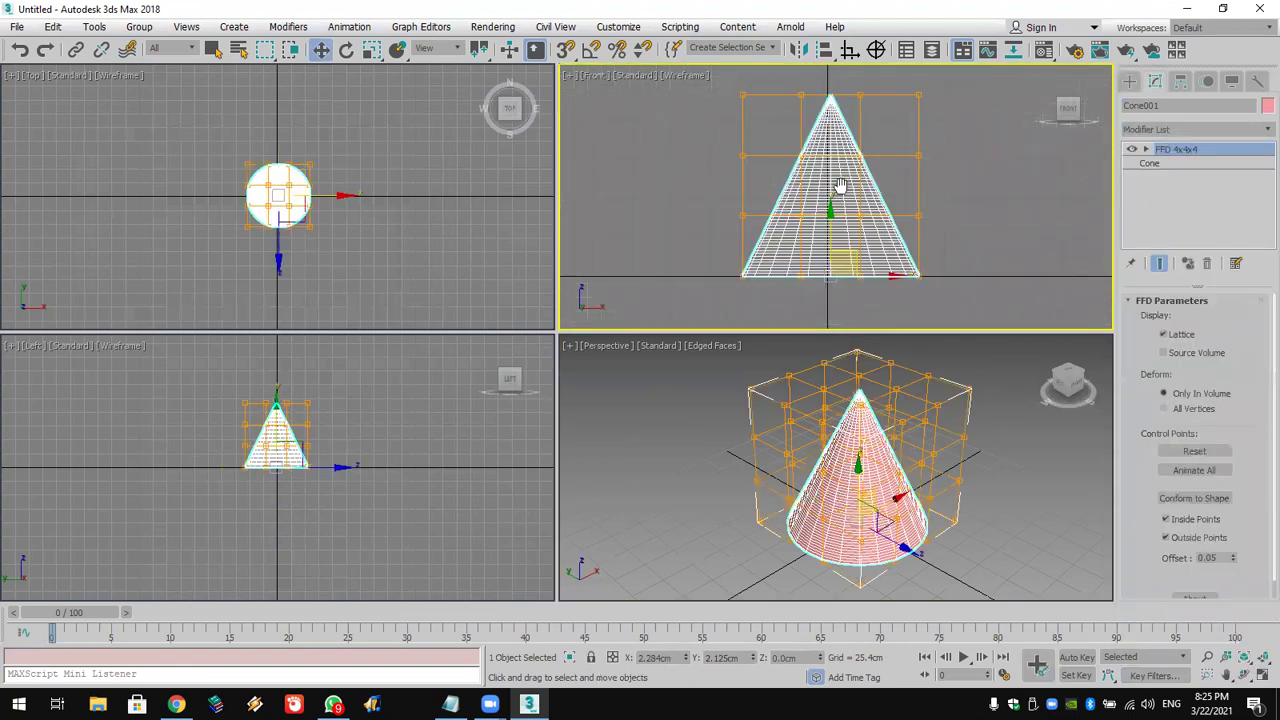
At Control Points level, scale the lower intermediate row of lattice points strongly outward and turn off edged faces in the perspective view
{"action": "left_click", "coordinate": [1146, 149]}
{"action": "left_click", "coordinate": [1167, 165]}
{"action": "left_click_drag", "start_coordinate": [1025, 192], "coordinate": [625, 236]}
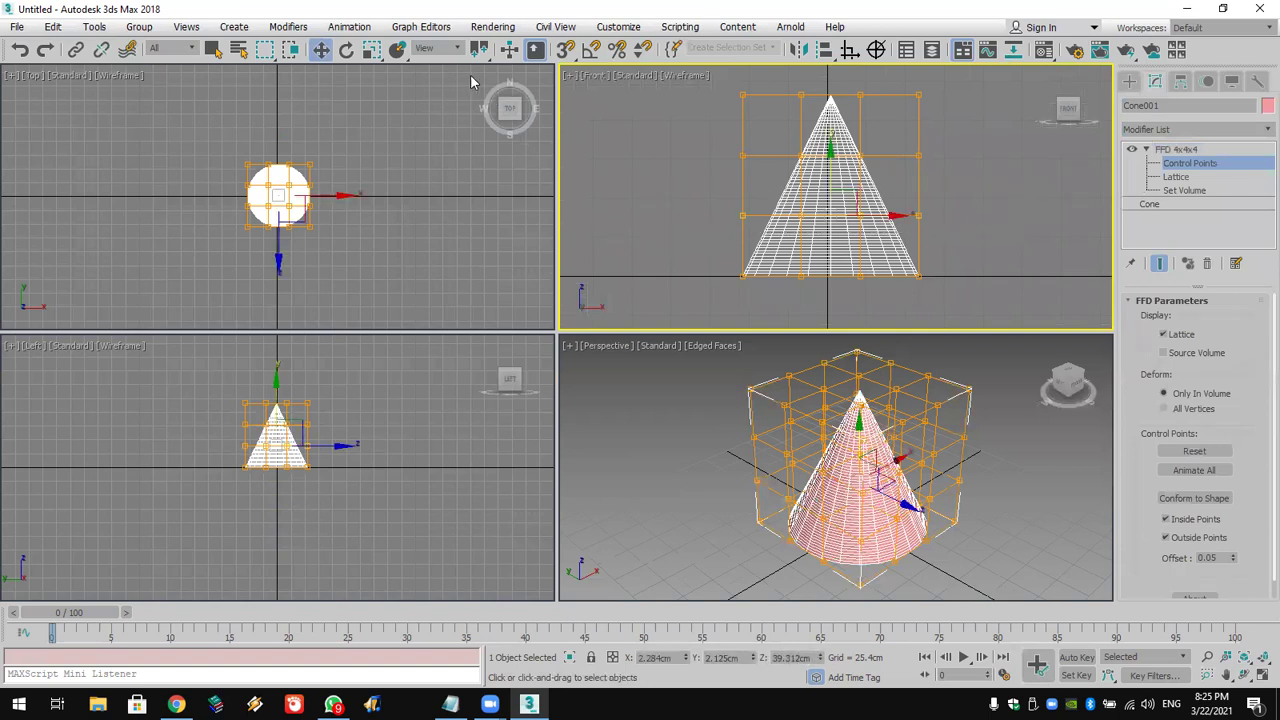
{"action": "left_click", "coordinate": [371, 49]}
{"action": "left_click_drag", "start_coordinate": [835, 210], "coordinate": [836, 72]}
{"action": "middle_click", "coordinate": [1070, 375]}
{"action": "key", "text": "F4"}
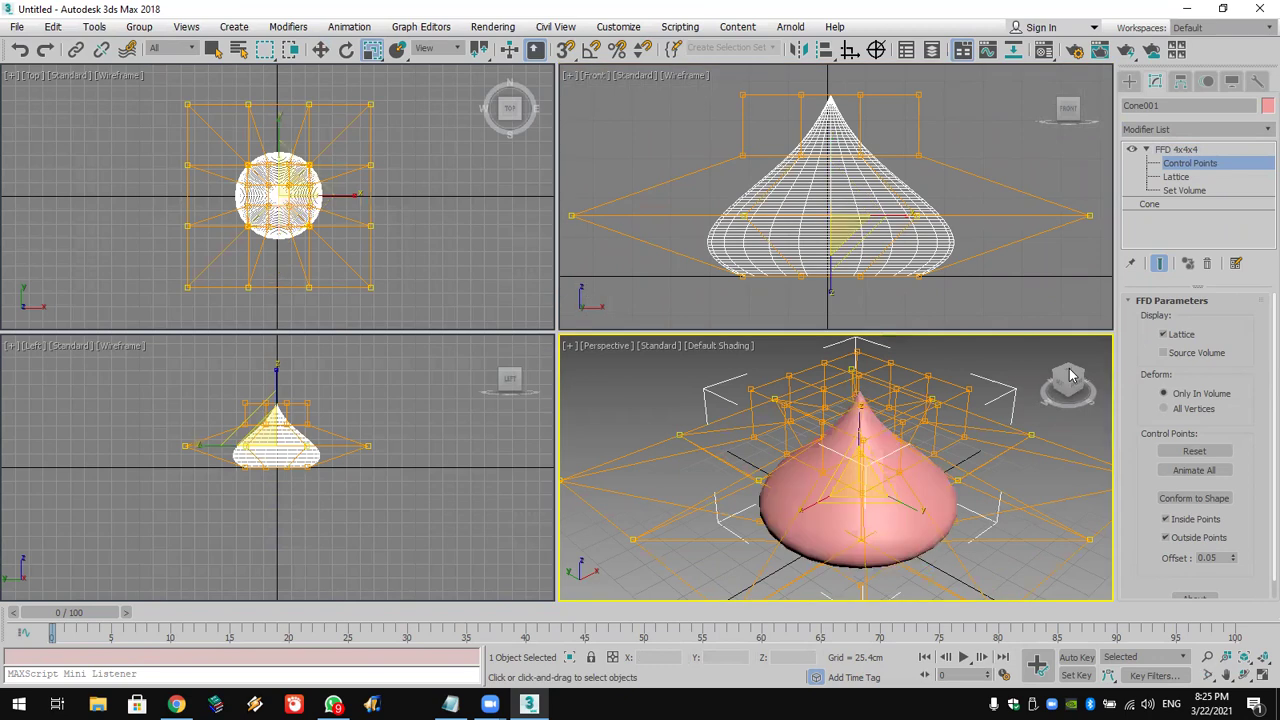
Rotate the scaled row of lattice points around the cone's vertical axis to twist it into an onion-dome shape
{"action": "left_click", "coordinate": [346, 49]}
{"action": "middle_click", "coordinate": [866, 220]}
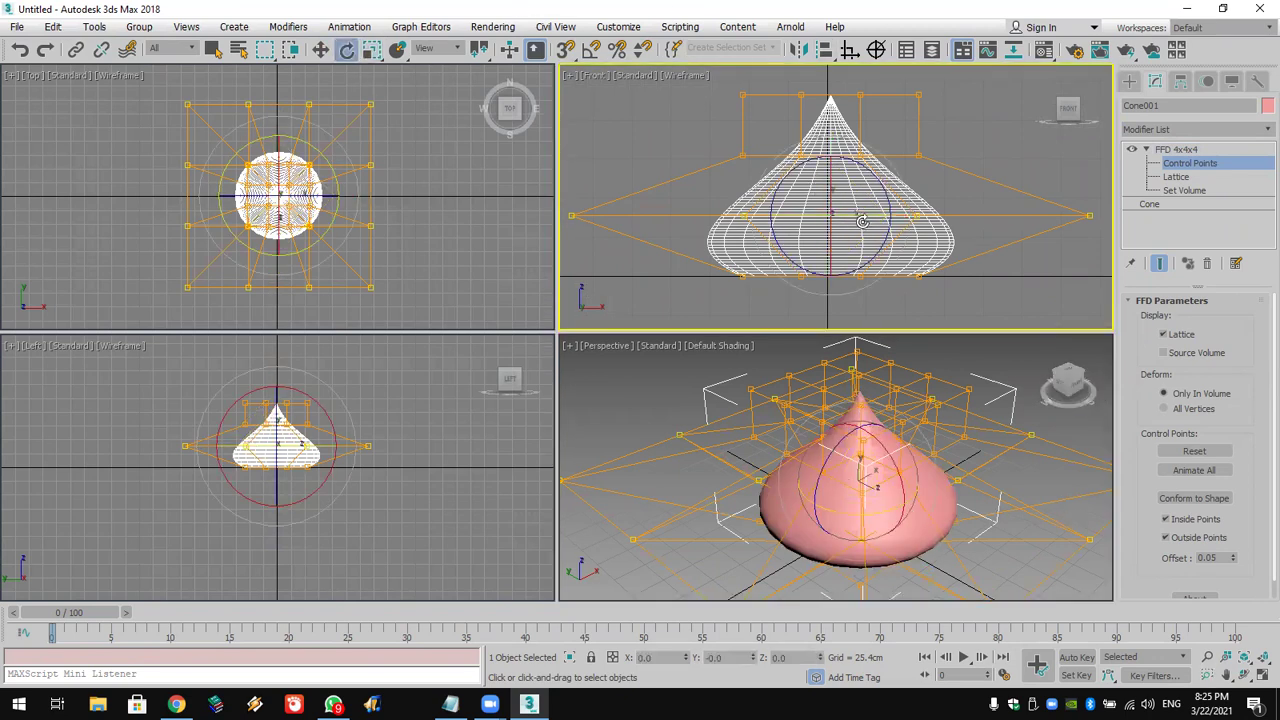
{"action": "left_click_drag", "start_coordinate": [766, 217], "coordinate": [660, 181]}
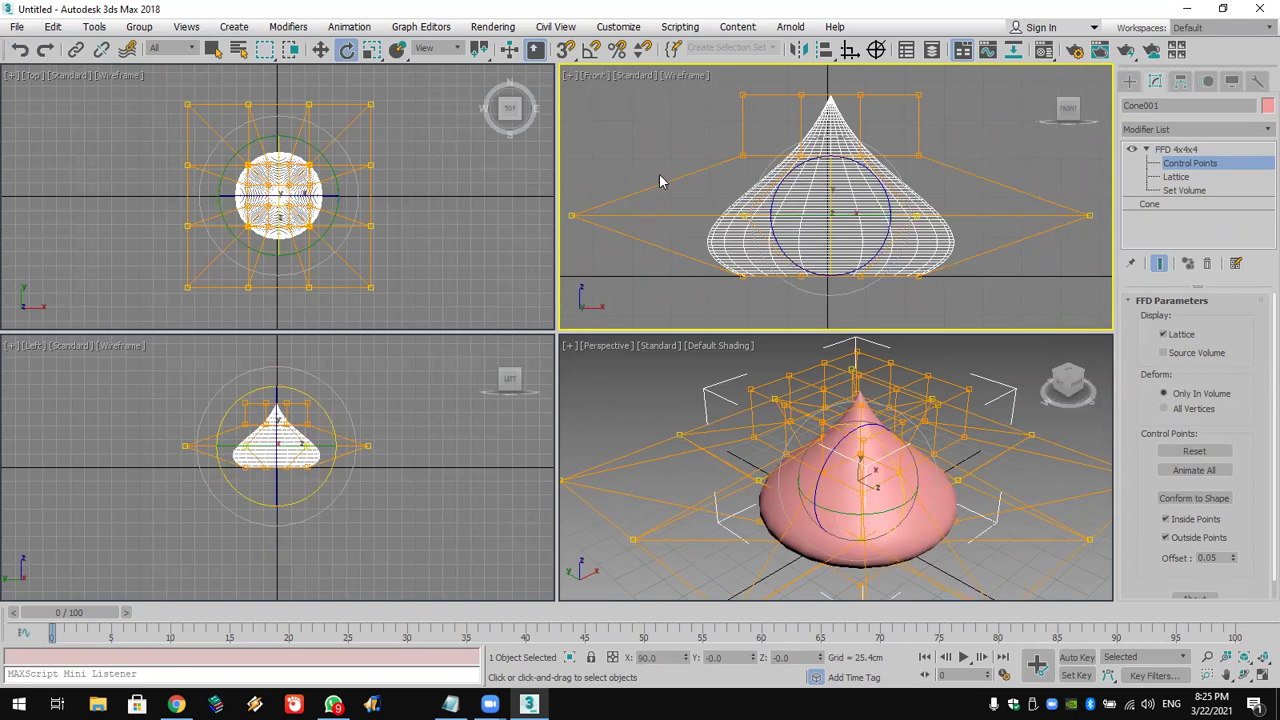
{"action": "right_click", "coordinate": [938, 224]}
{"action": "left_click", "coordinate": [856, 220]}
{"action": "left_click_drag", "start_coordinate": [856, 217], "coordinate": [664, 222]}
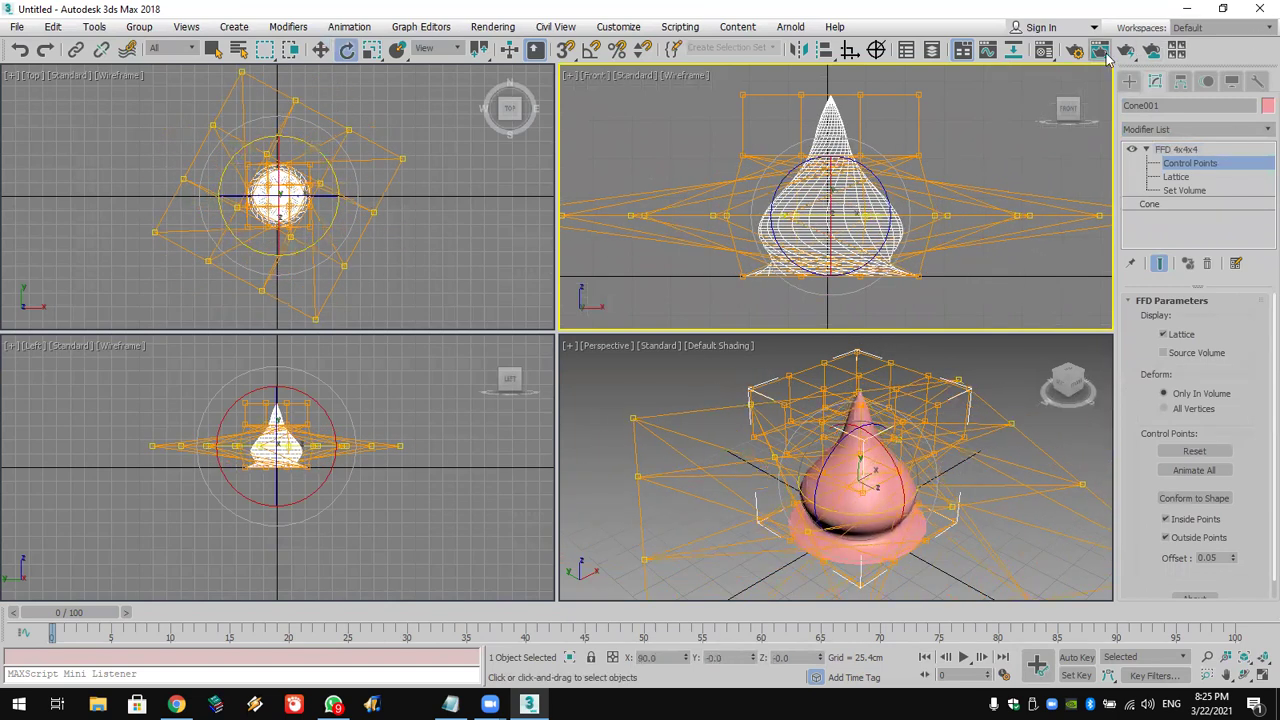
Leave Control Points level to examine the dome without its lattice, and reopen the FFD 4x4x4 control points
{"action": "left_click", "coordinate": [1129, 81]}
{"action": "left_click", "coordinate": [999, 514]}
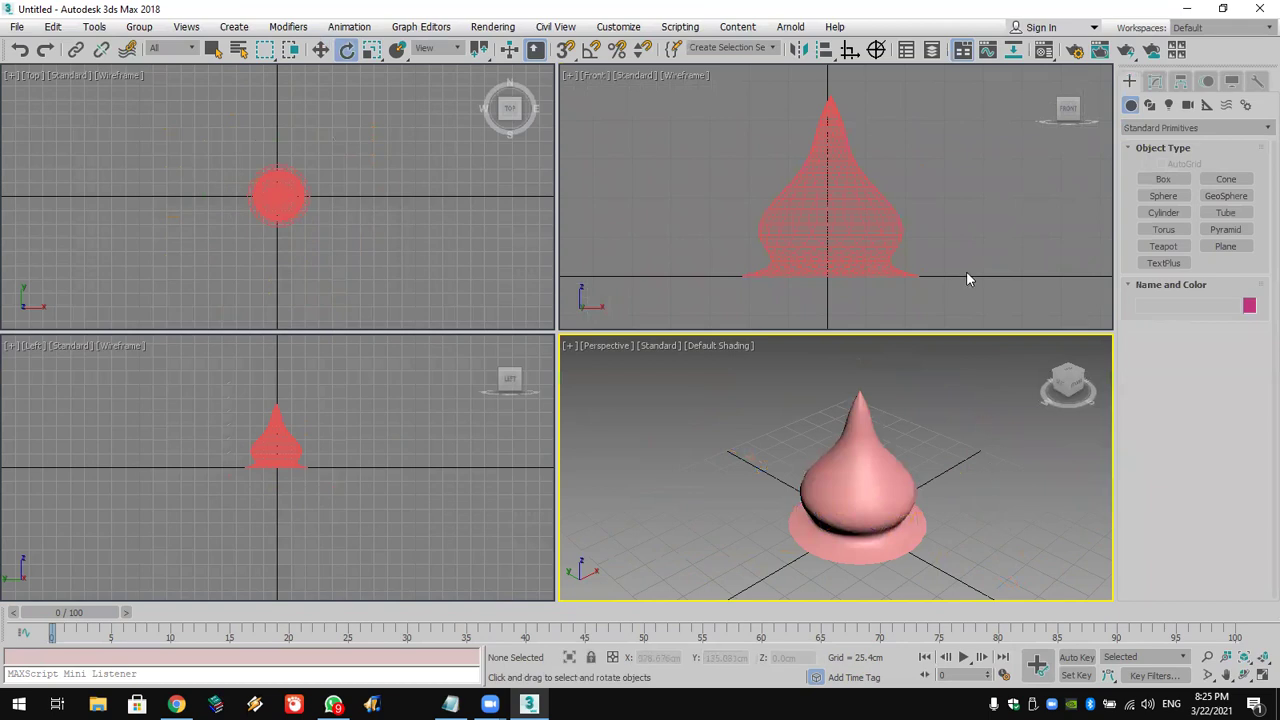
{"action": "left_click", "coordinate": [871, 235]}
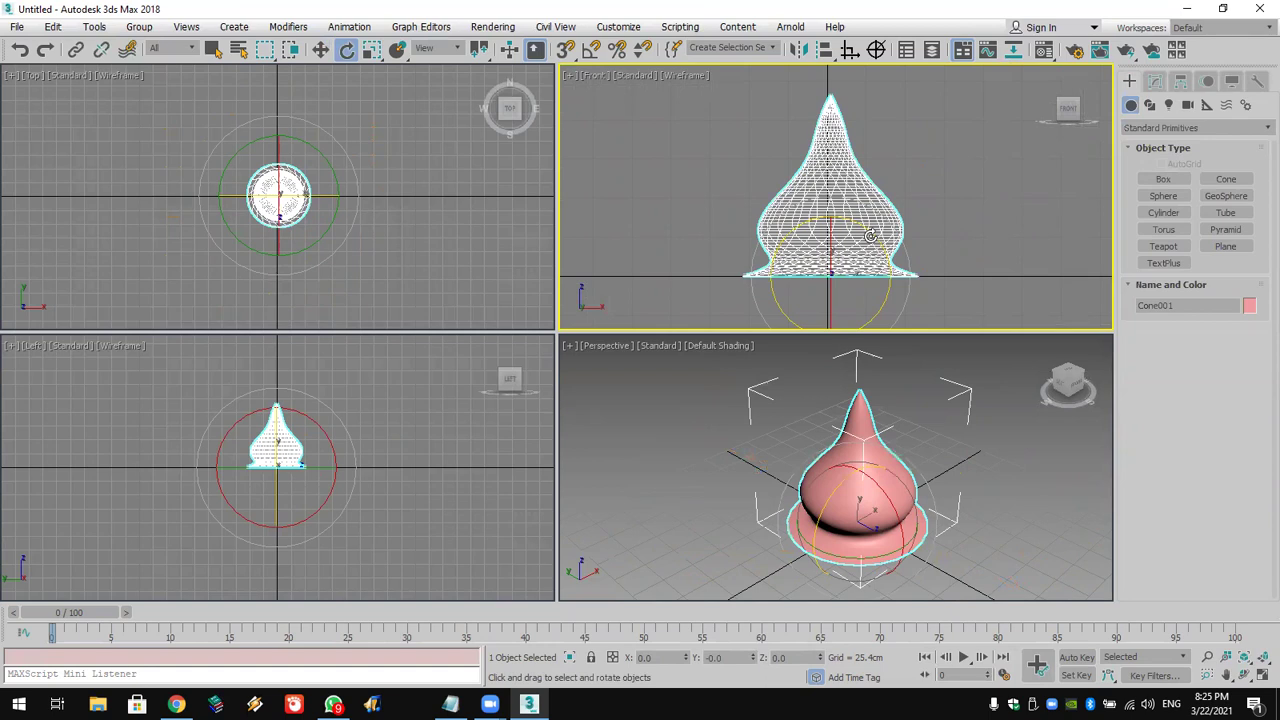
{"action": "right_click", "coordinate": [842, 218]}
{"action": "left_click", "coordinate": [827, 208]}
{"action": "left_click", "coordinate": [1154, 81]}
{"action": "left_click", "coordinate": [1189, 163]}
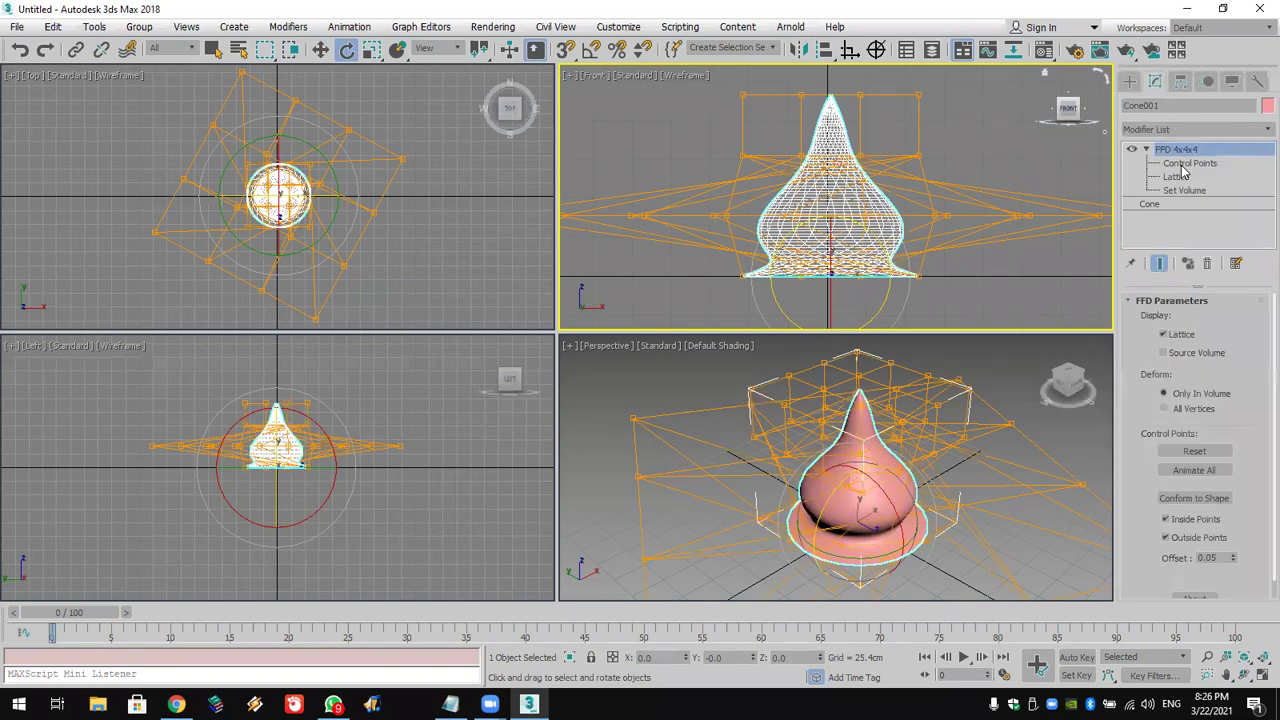
Select the outermost top-row control points on both sides in the front view, lower them to about Z -115 cm and deselect them
{"action": "left_click", "coordinate": [920, 95]}
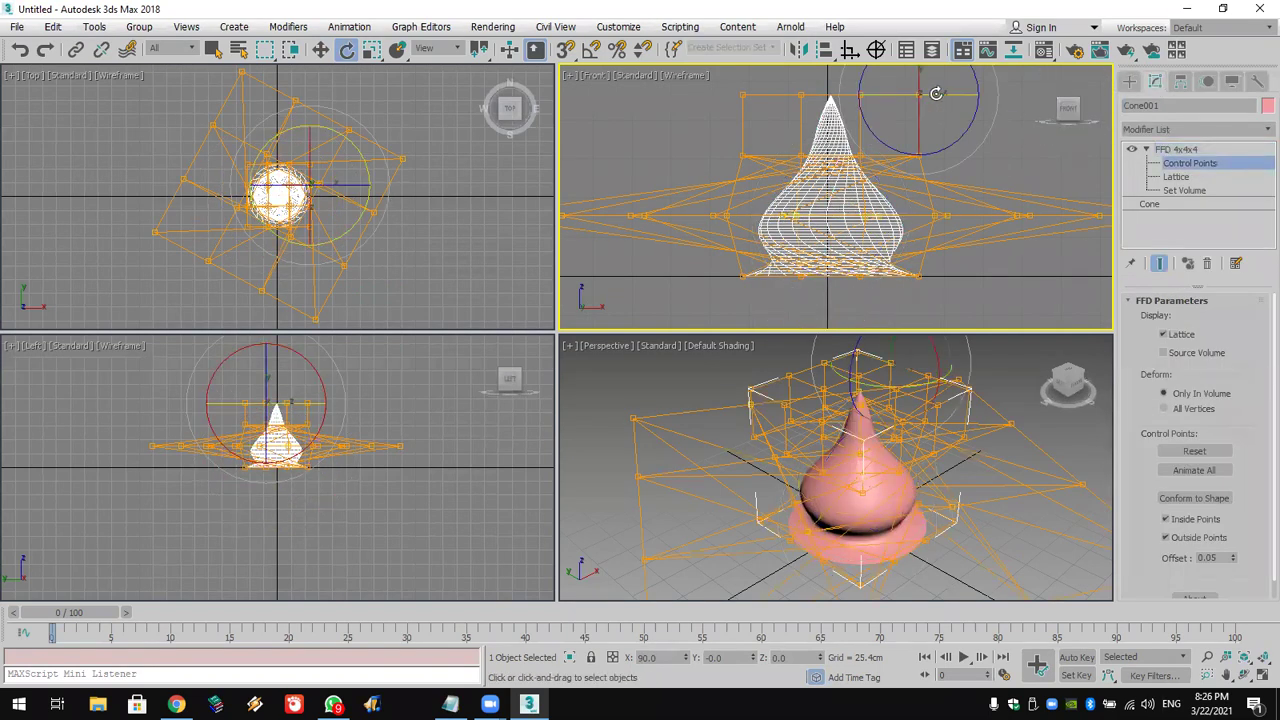
{"action": "left_click", "coordinate": [321, 50]}
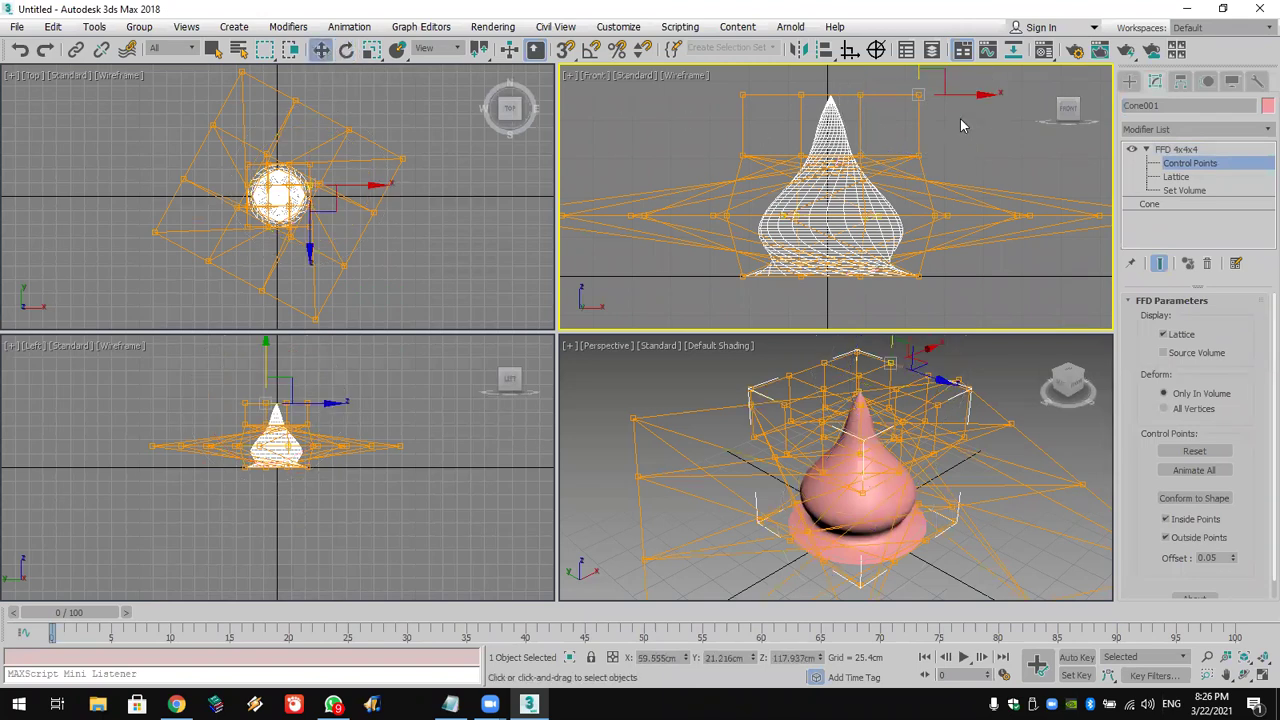
{"action": "left_click", "coordinate": [960, 125]}
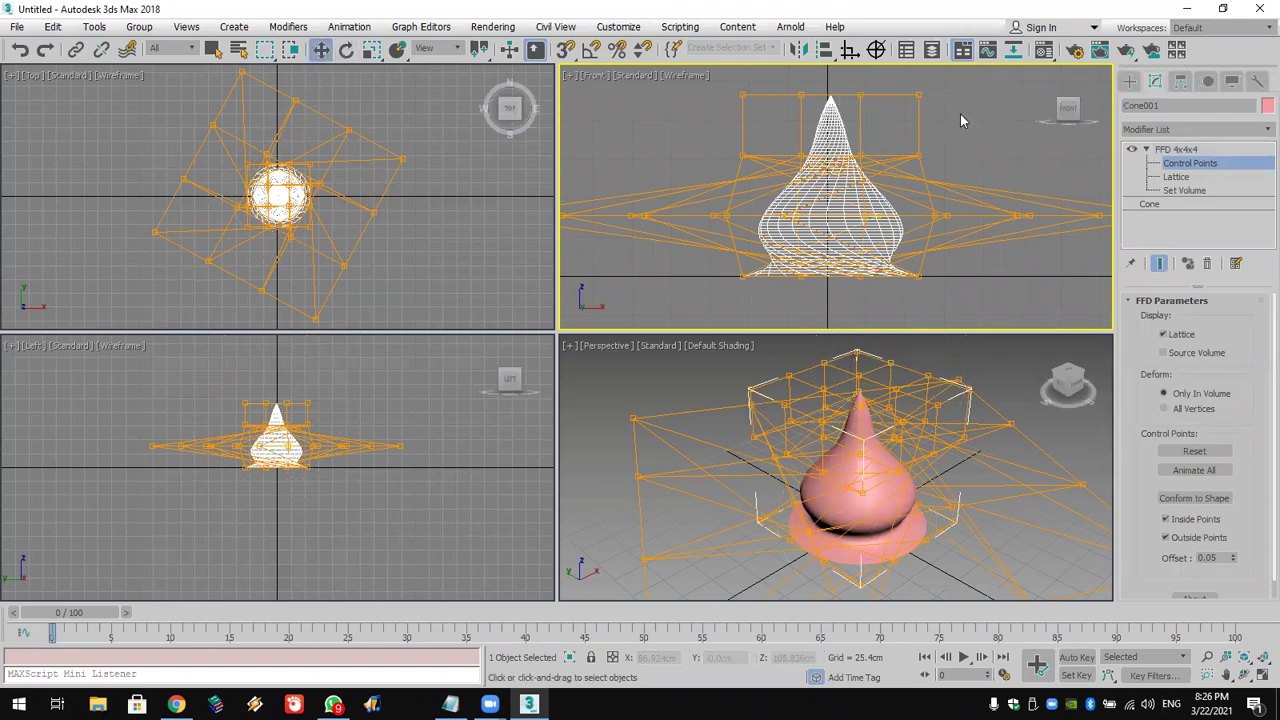
{"action": "middle_click_drag", "start_coordinate": [960, 121], "coordinate": [966, 128]}
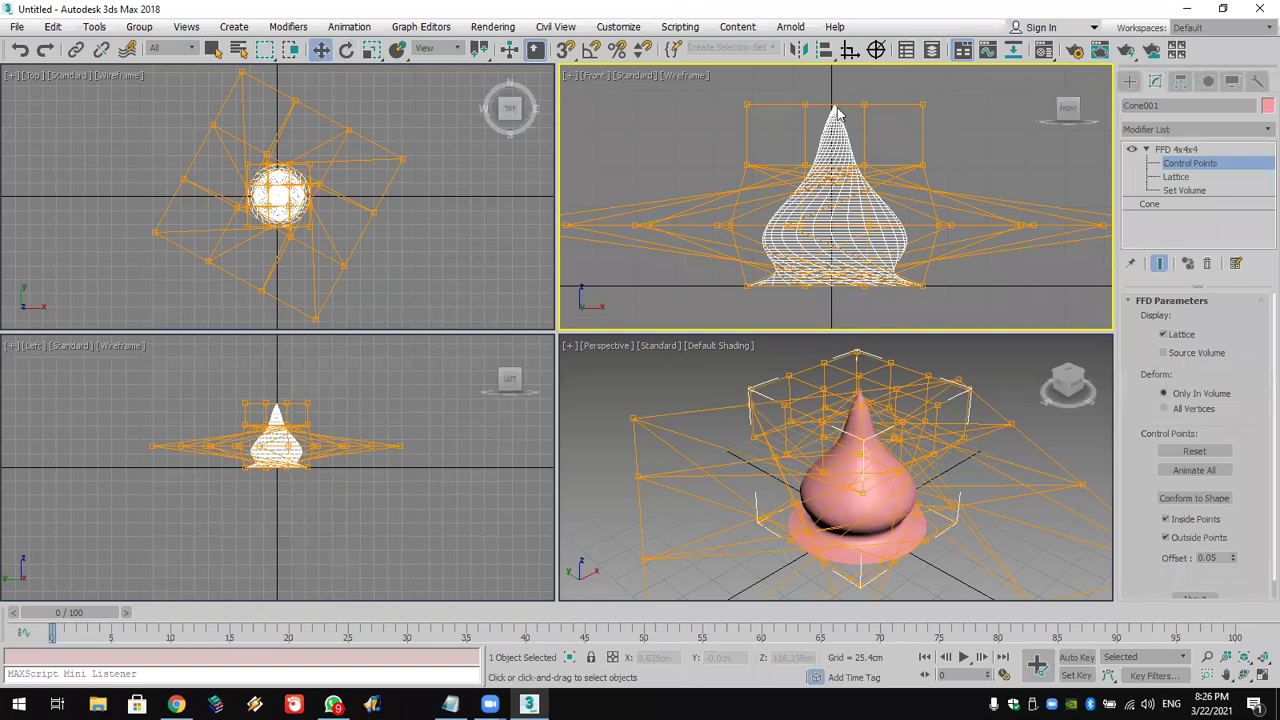
{"action": "middle_click_drag", "start_coordinate": [838, 113], "coordinate": [840, 158]}
{"action": "left_click_drag", "start_coordinate": [940, 118], "coordinate": [901, 187]}
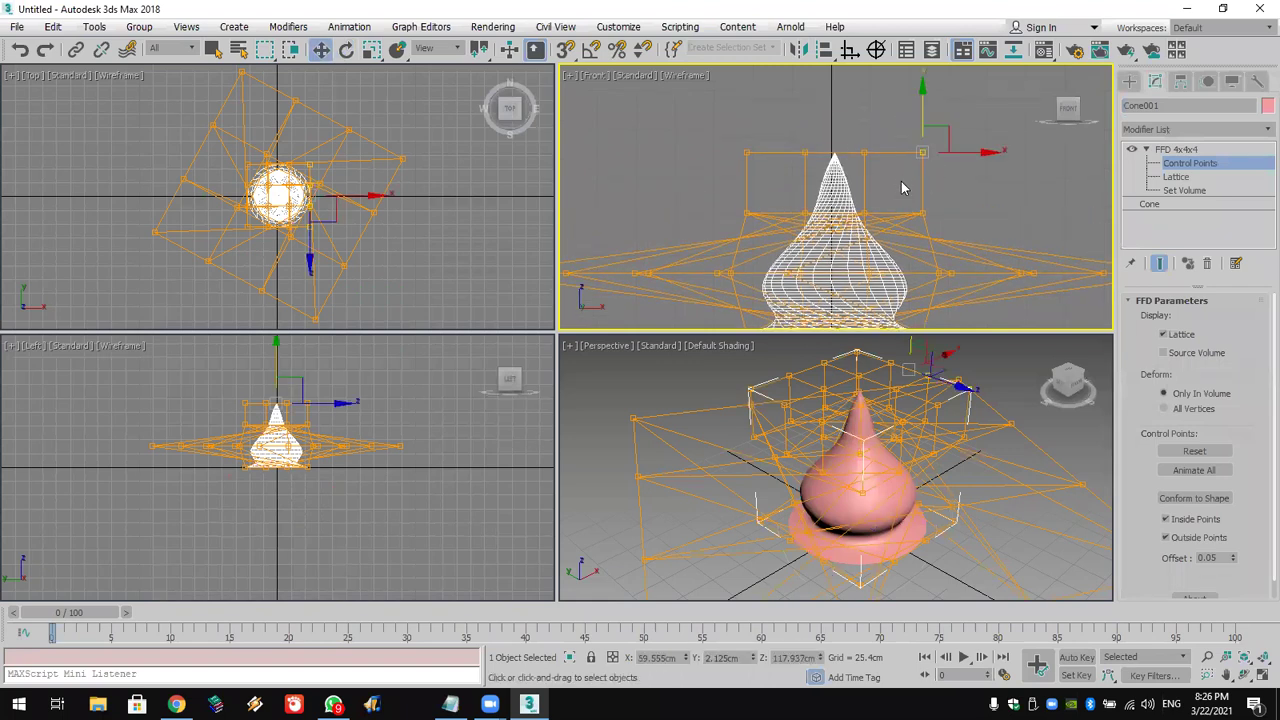
{"action": "left_click_drag", "start_coordinate": [726, 132], "coordinate": [780, 177]}
{"action": "middle_click_drag", "start_coordinate": [860, 173], "coordinate": [855, 216]}
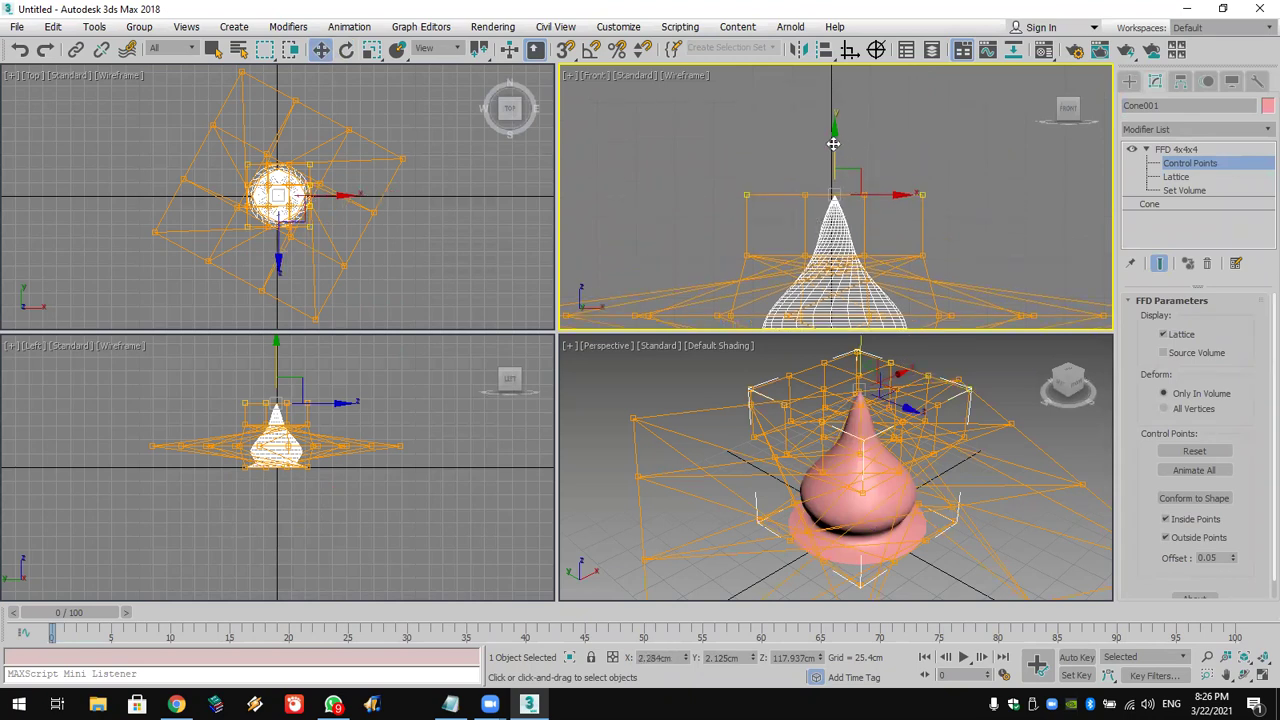
{"action": "left_click_drag", "start_coordinate": [833, 143], "coordinate": [846, 503]}
{"action": "scroll", "coordinate": [866, 509], "scroll_direction": "up", "scroll_amount": 5}
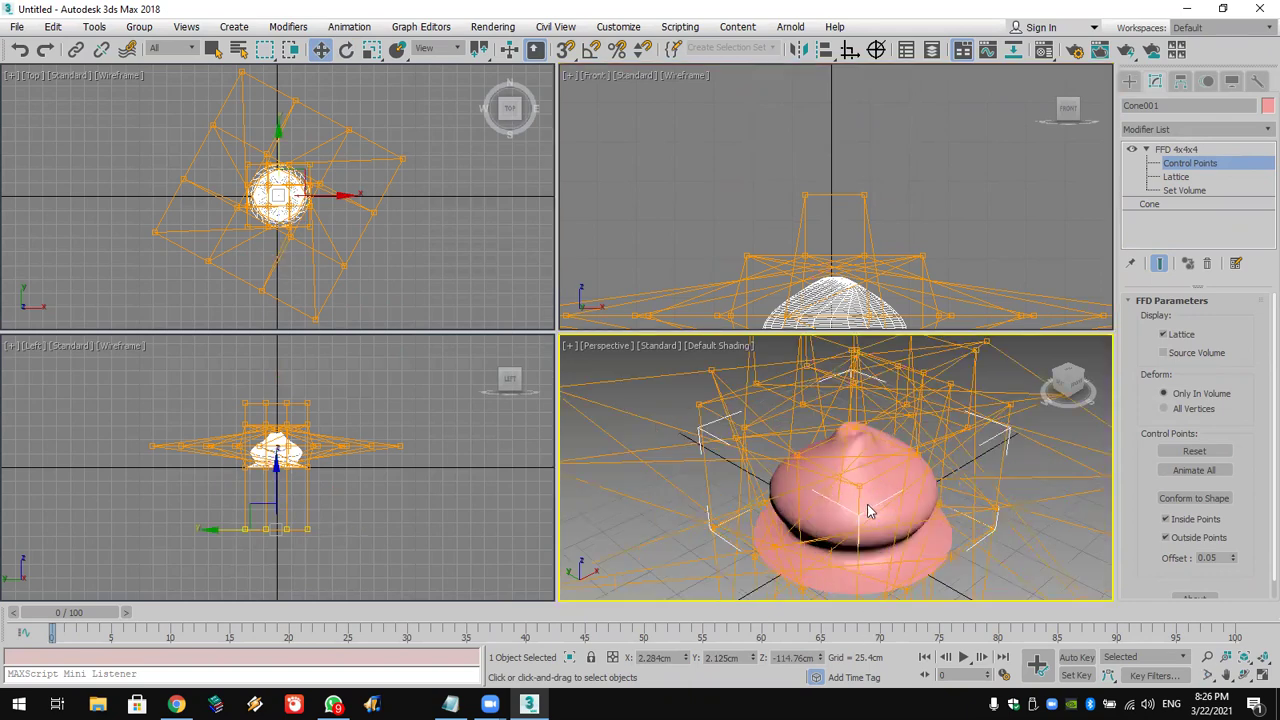
{"action": "middle_click_drag", "start_coordinate": [861, 268], "coordinate": [851, 223]}
{"action": "scroll", "coordinate": [858, 190], "scroll_direction": "down", "scroll_amount": 2}
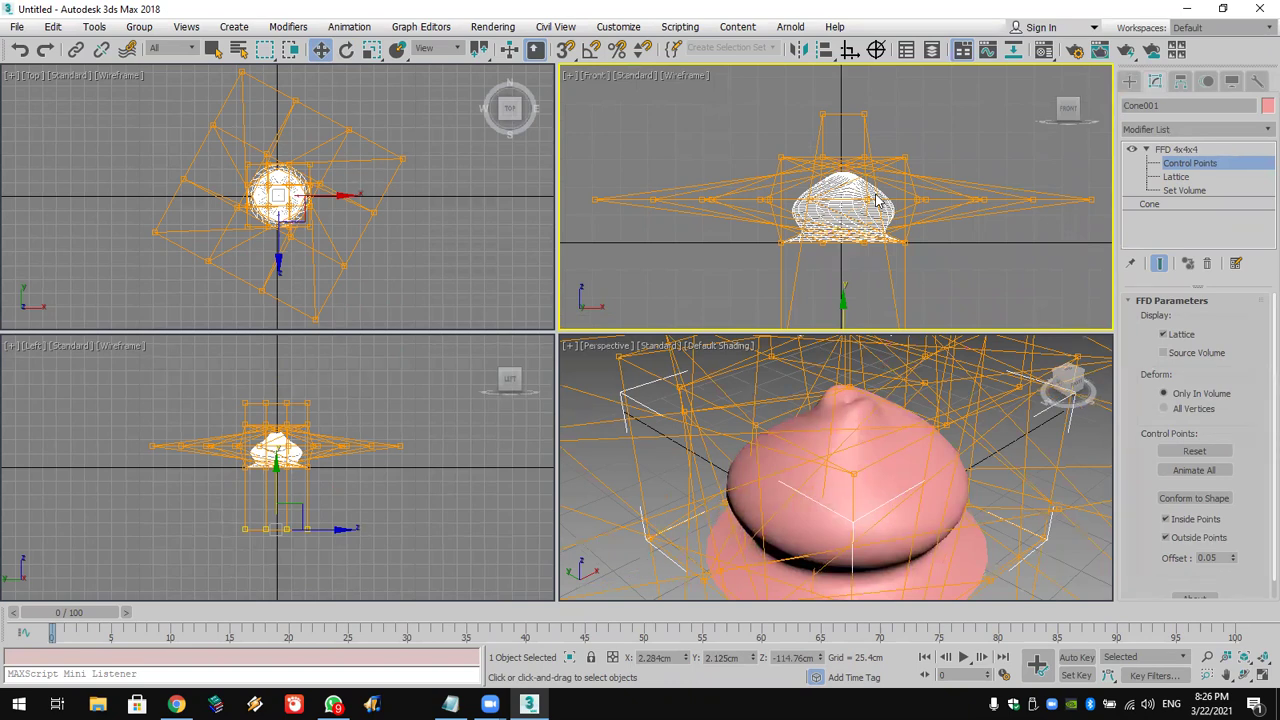
{"action": "left_click", "coordinate": [958, 140]}
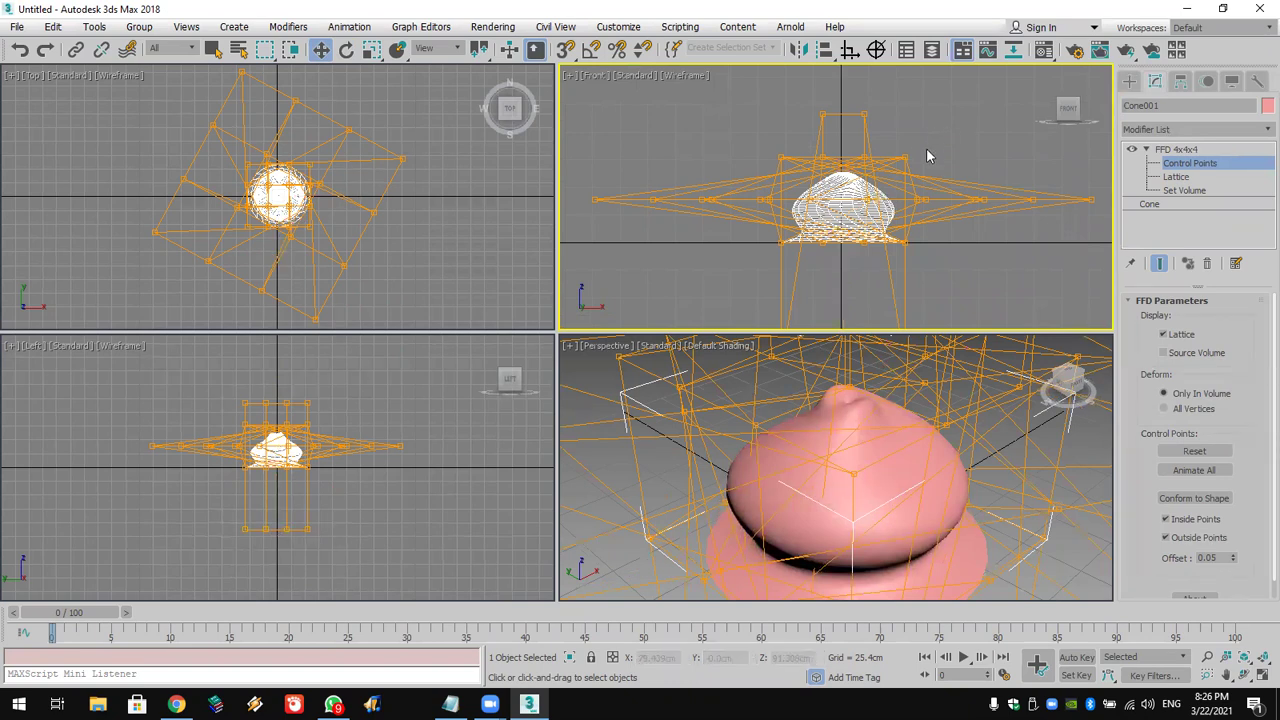
Try moving the cone upward in the front view, and undo the move together with the recent lattice edits
{"action": "left_click", "coordinate": [1127, 84]}
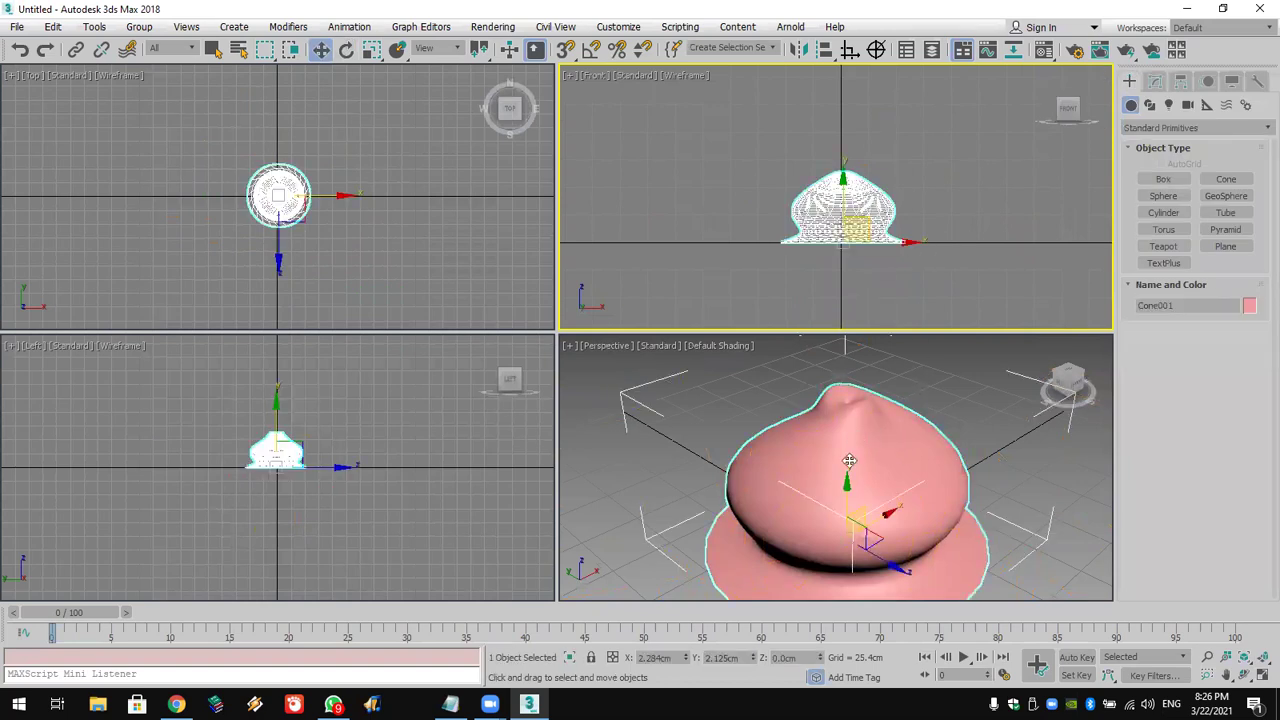
{"action": "left_click_drag", "start_coordinate": [849, 199], "coordinate": [849, 183]}
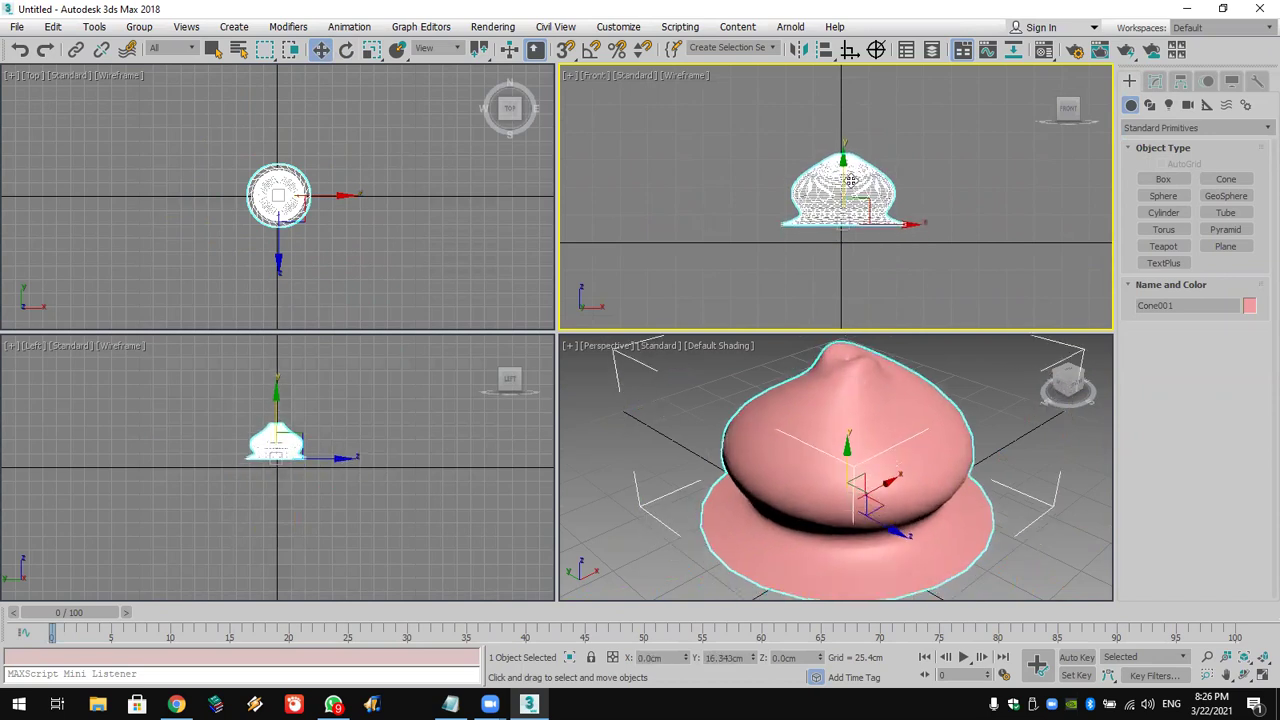
{"action": "left_click", "coordinate": [18, 50]}
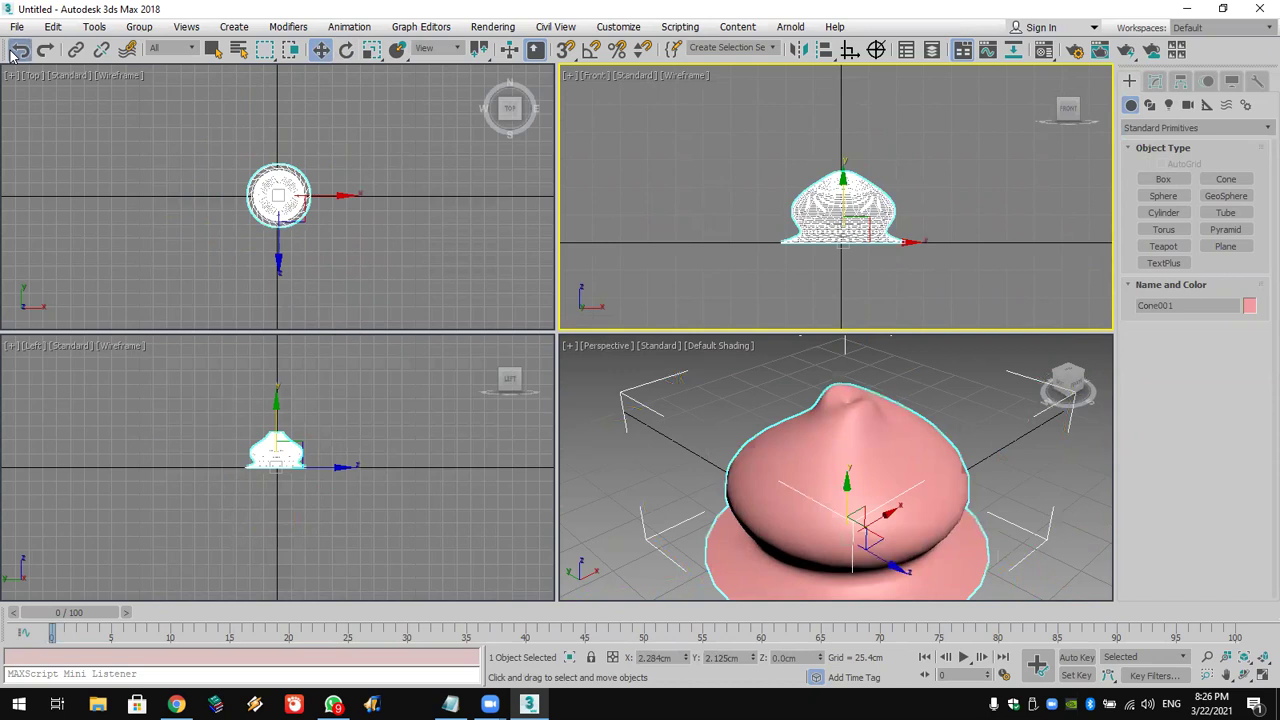
{"action": "left_click", "coordinate": [14, 52]}
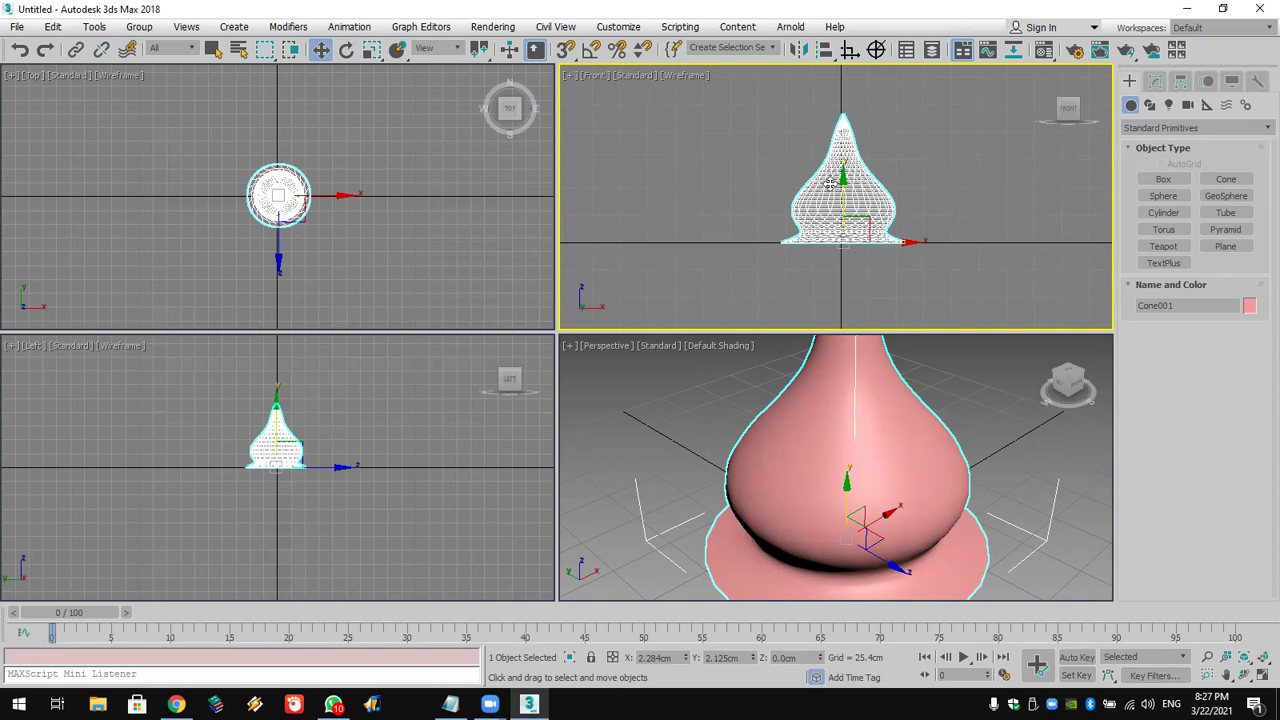
Reset the scene to an empty one without saving the changes
{"action": "left_click", "coordinate": [17, 26]}
{"action": "left_click", "coordinate": [30, 74]}
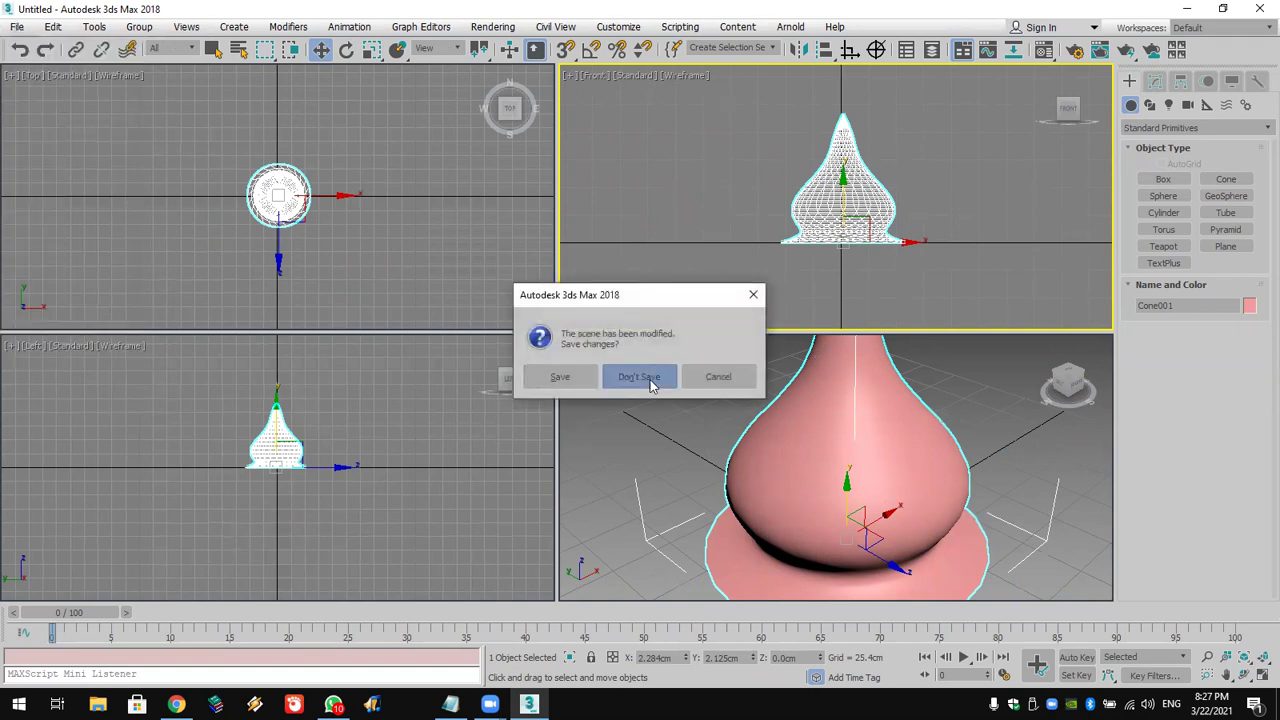
{"action": "left_click", "coordinate": [651, 376]}
{"action": "left_click", "coordinate": [594, 379]}
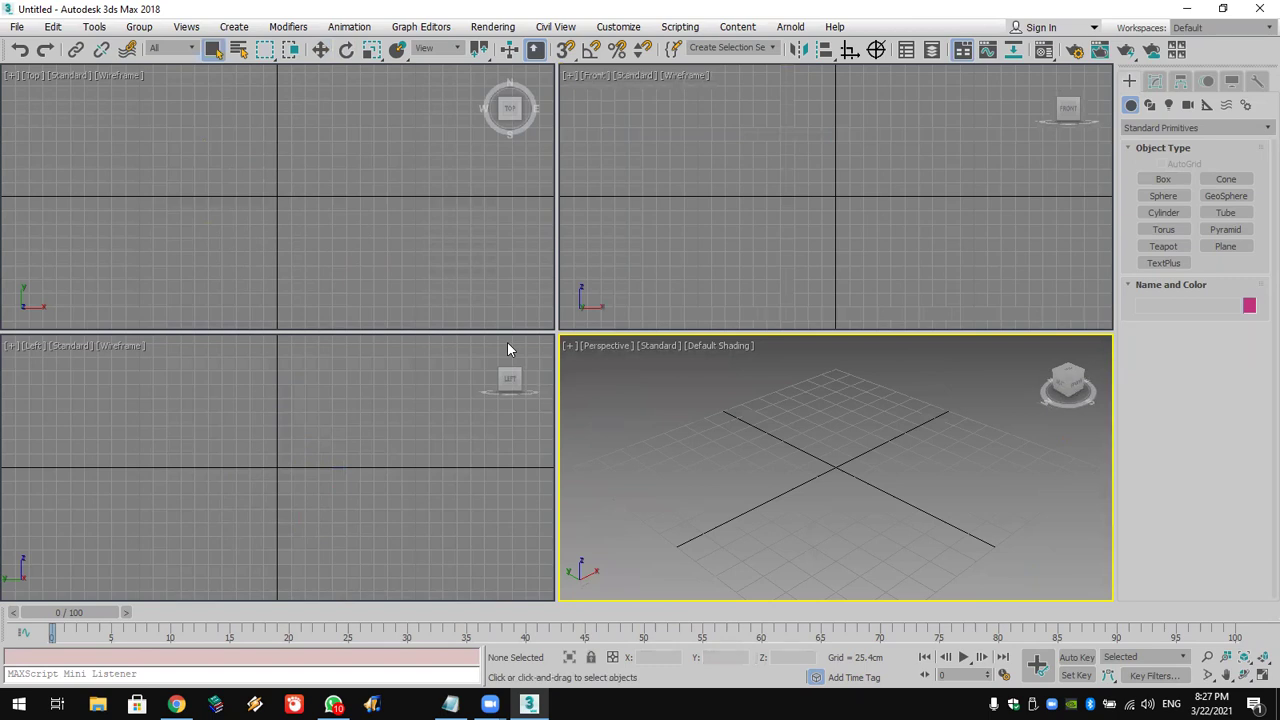
Create a sphere with a radius of about 41.5 cm on the X axis, well left of the origin in the top view
{"action": "left_click", "coordinate": [503, 254]}
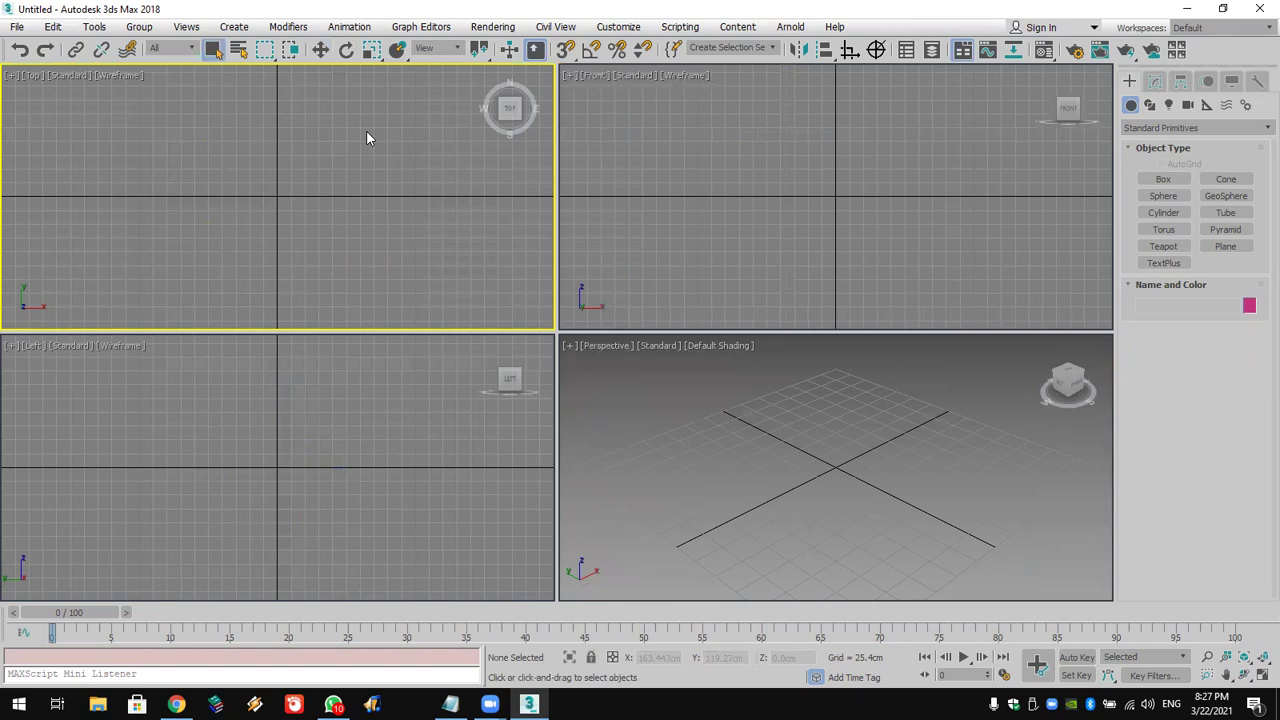
{"action": "left_click", "coordinate": [1163, 196]}
{"action": "left_click_drag", "start_coordinate": [94, 195], "coordinate": [110, 203]}
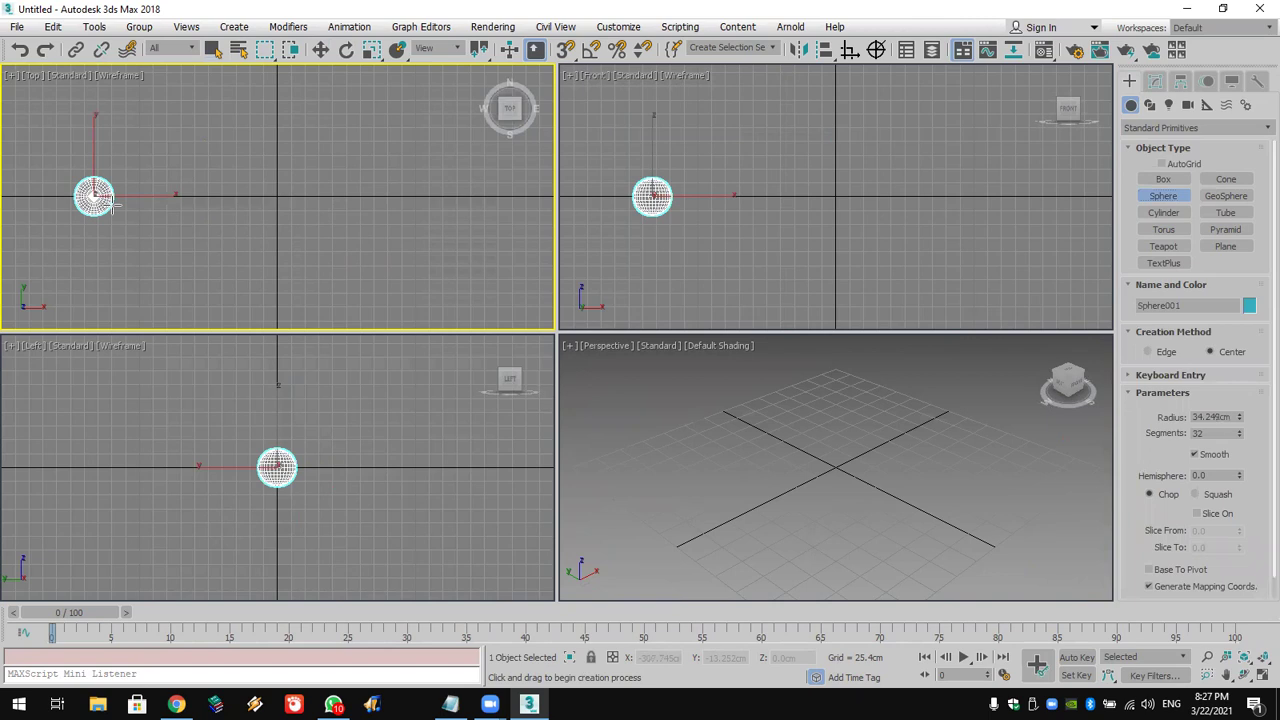
Clone the sphere along the X axis as 4 evenly spaced copies
{"action": "left_click", "coordinate": [320, 49]}
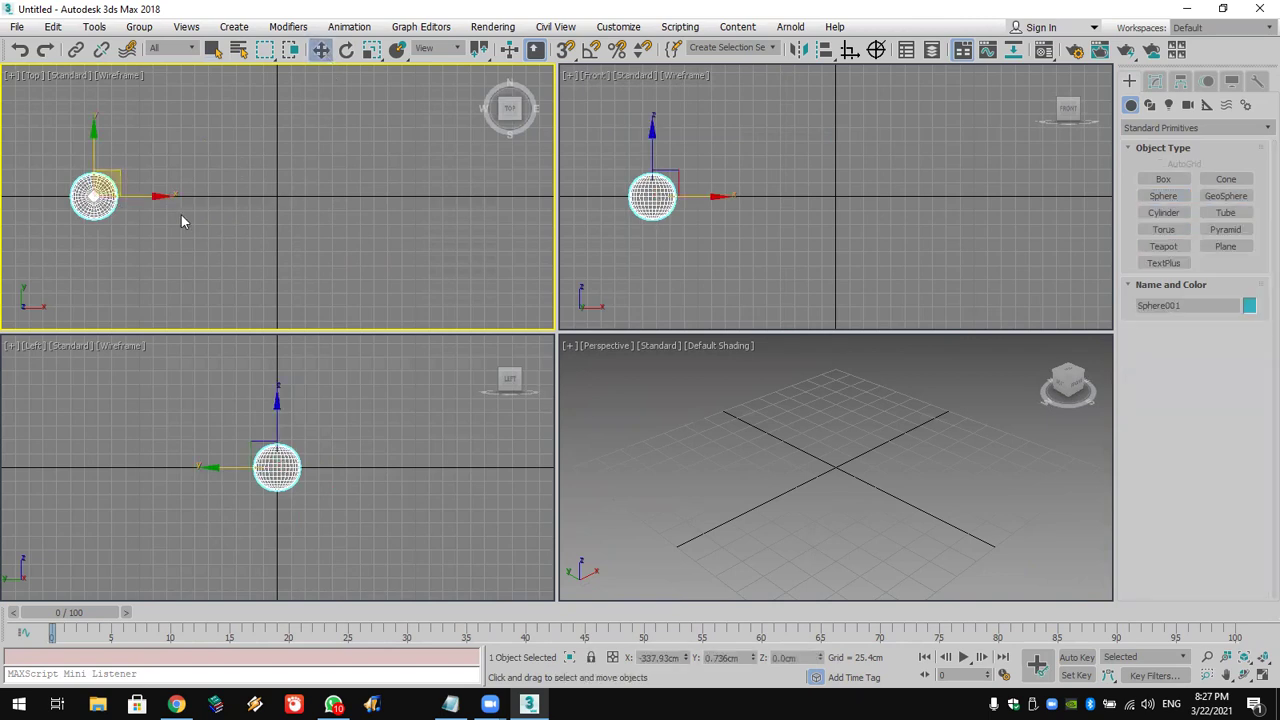
{"action": "right_click", "coordinate": [136, 200]}
{"action": "key", "text": "Escape"}
{"action": "left_click_drag", "start_coordinate": [137, 196], "coordinate": [219, 197], "text": "shift"}
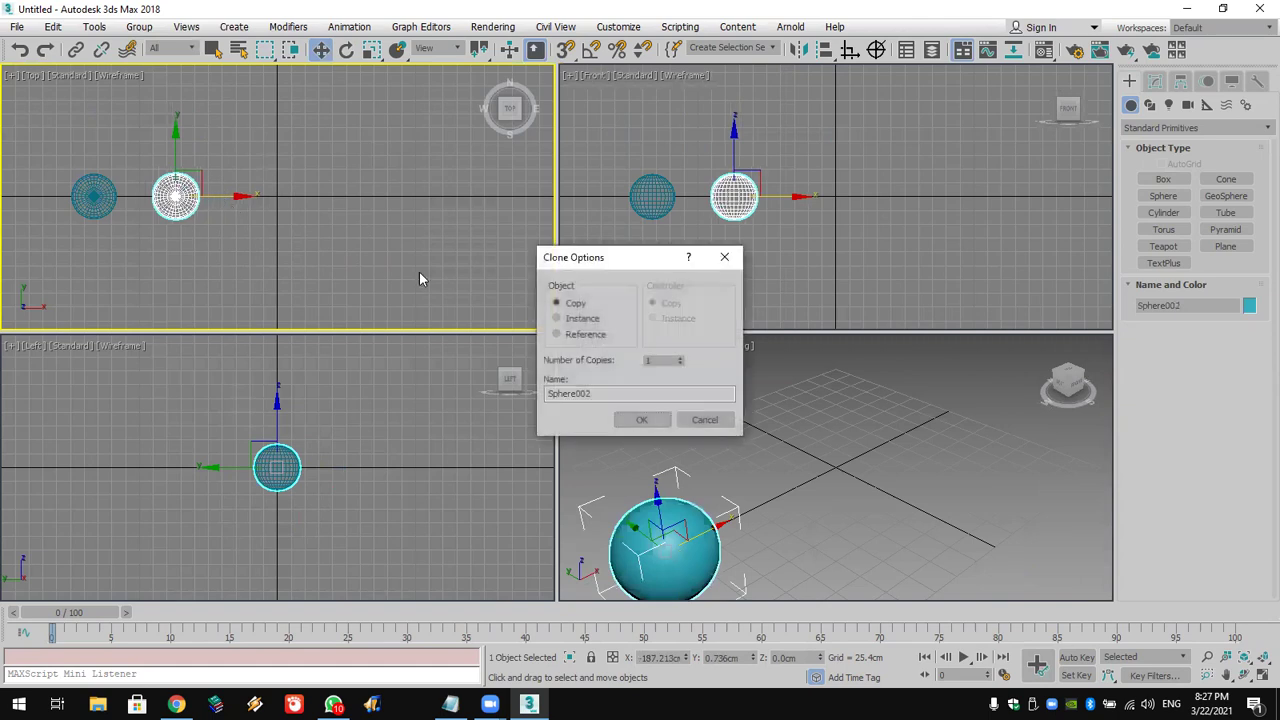
{"action": "left_click", "coordinate": [681, 358]}
{"action": "left_click", "coordinate": [681, 358]}
{"action": "left_click", "coordinate": [681, 358]}
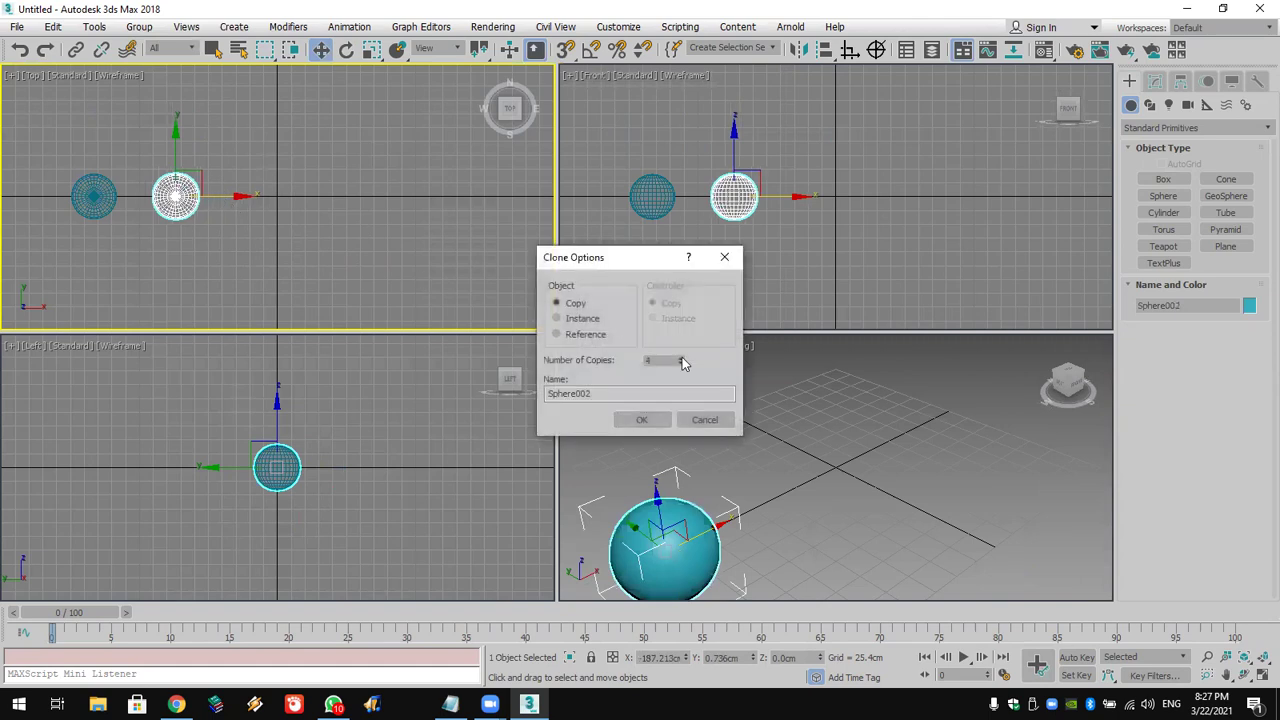
{"action": "left_click", "coordinate": [666, 420]}
Extend the row along the X axis with one more copy of the end sphere
{"action": "scroll", "coordinate": [727, 437], "scroll_direction": "down", "scroll_amount": 3}
{"action": "middle_click_drag", "start_coordinate": [737, 437], "coordinate": [800, 429]}
{"action": "middle_click_drag", "start_coordinate": [462, 201], "coordinate": [378, 200]}
{"action": "left_click_drag", "start_coordinate": [385, 198], "coordinate": [488, 196], "text": "shift"}
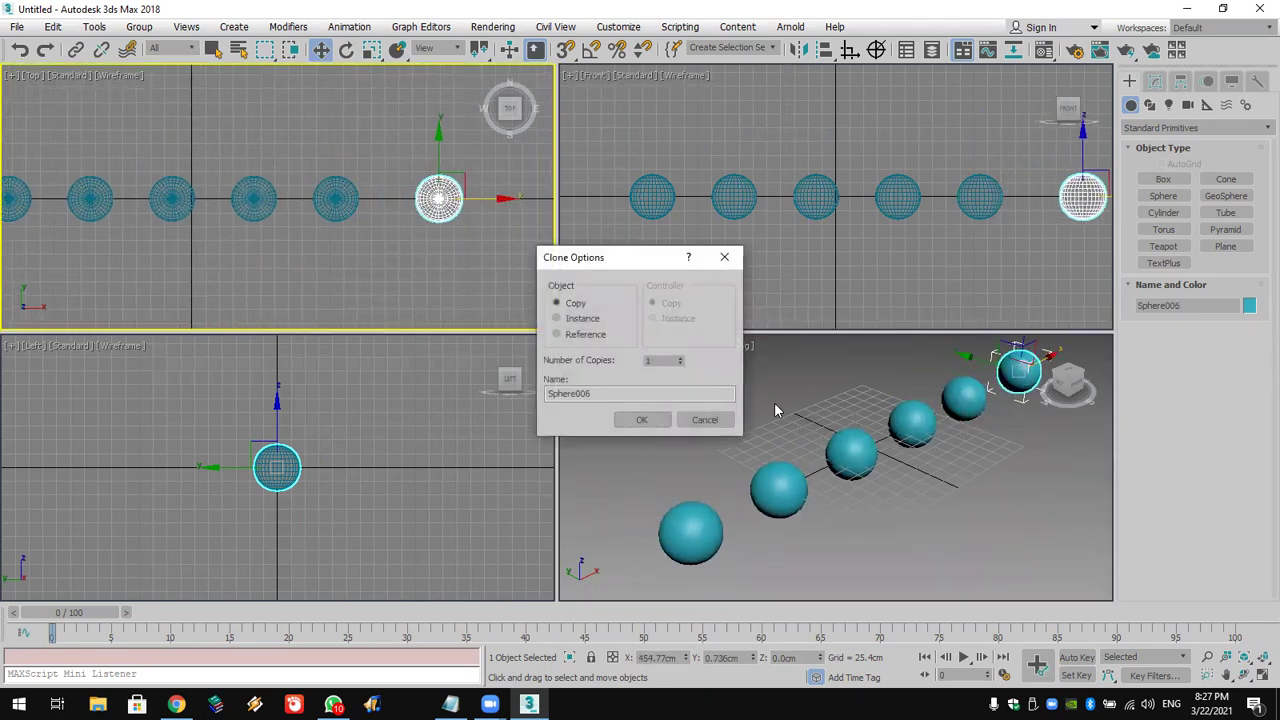
{"action": "left_click", "coordinate": [642, 419]}
Examine the row of spheres in the perspective view, selecting the first three one at a time
{"action": "scroll", "coordinate": [833, 467], "scroll_direction": "down", "scroll_amount": 3}
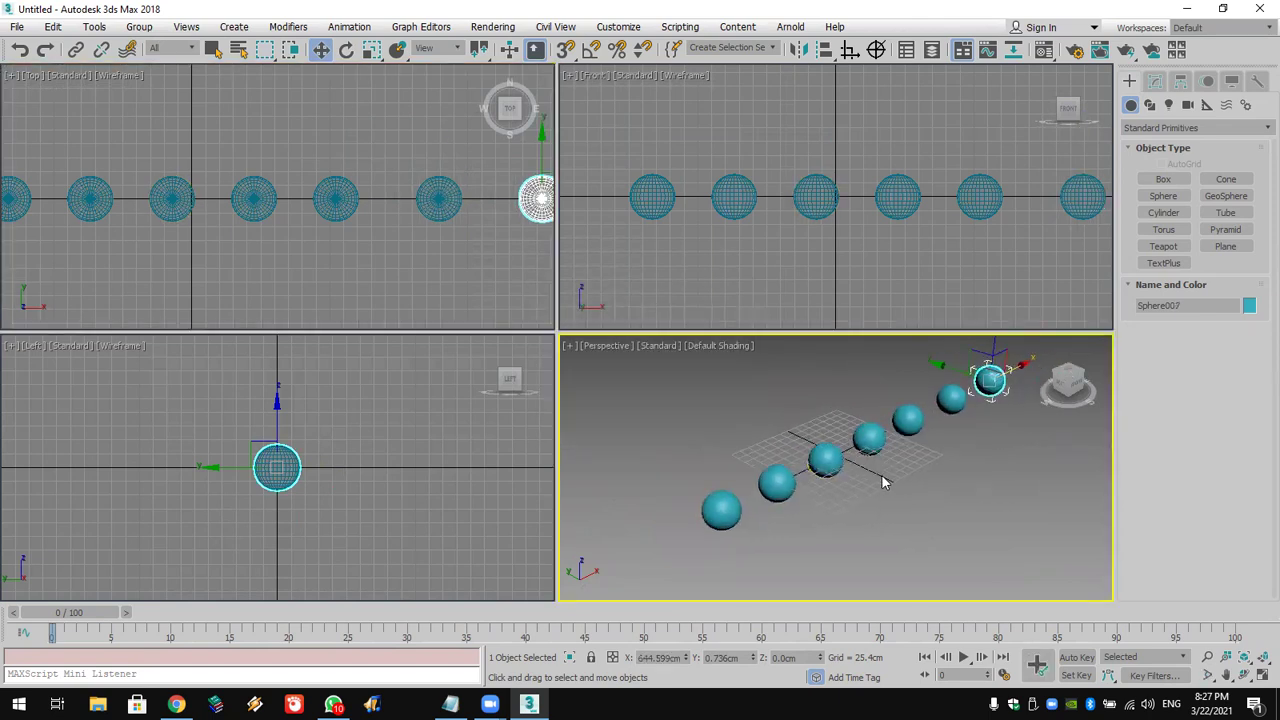
{"action": "scroll", "coordinate": [909, 471], "scroll_direction": "up", "scroll_amount": 3}
{"action": "scroll", "coordinate": [892, 479], "scroll_direction": "down", "scroll_amount": 5}
{"action": "scroll", "coordinate": [891, 466], "scroll_direction": "up", "scroll_amount": 3}
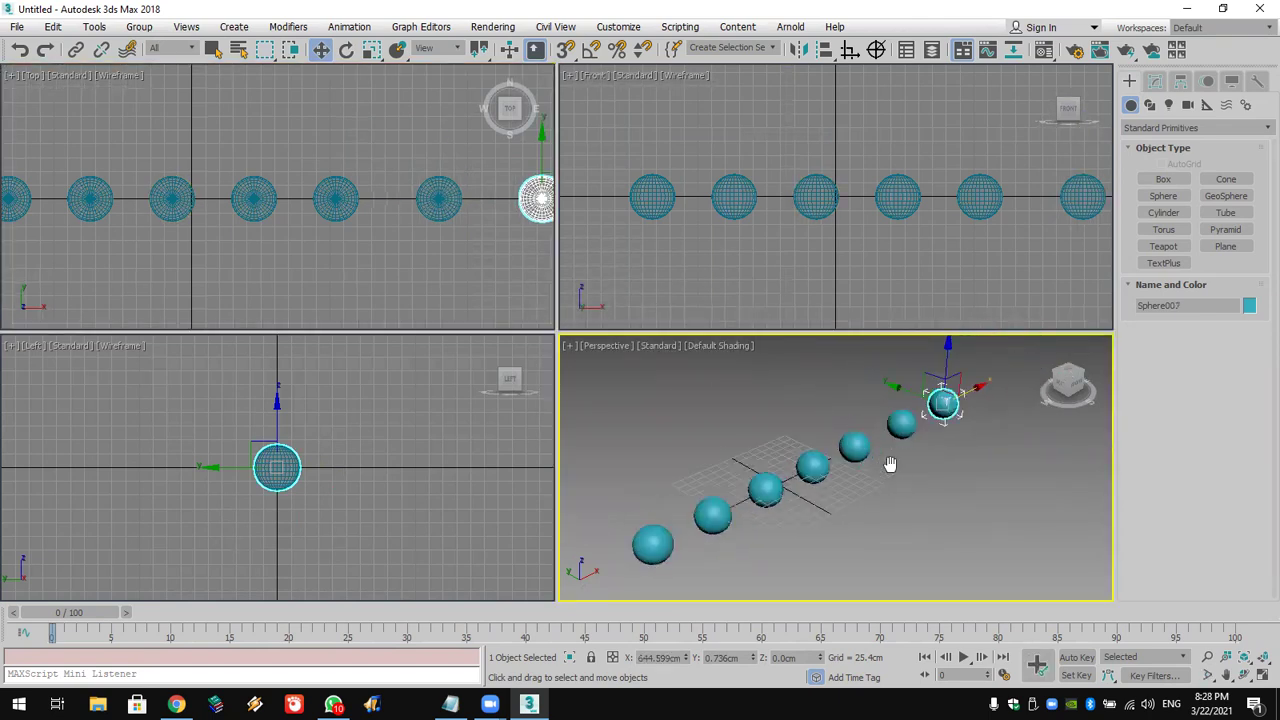
{"action": "left_click", "coordinate": [653, 540]}
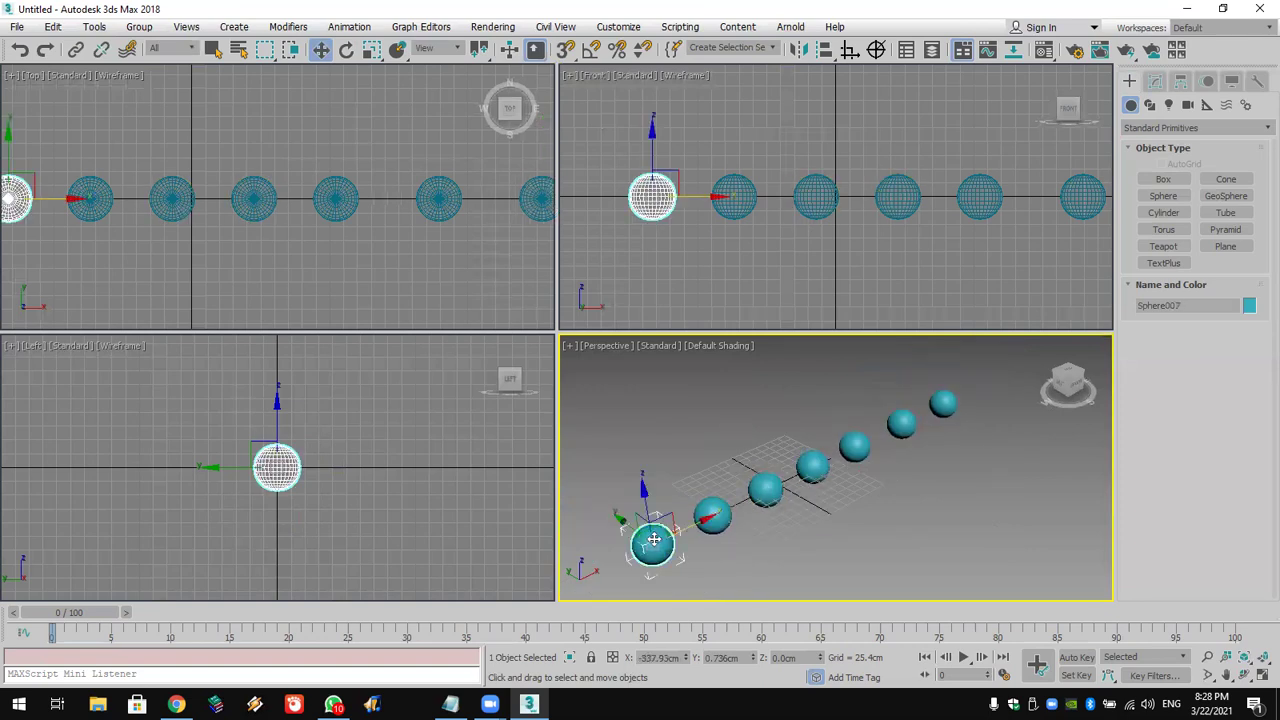
{"action": "left_click", "coordinate": [711, 514]}
{"action": "left_click", "coordinate": [764, 491]}
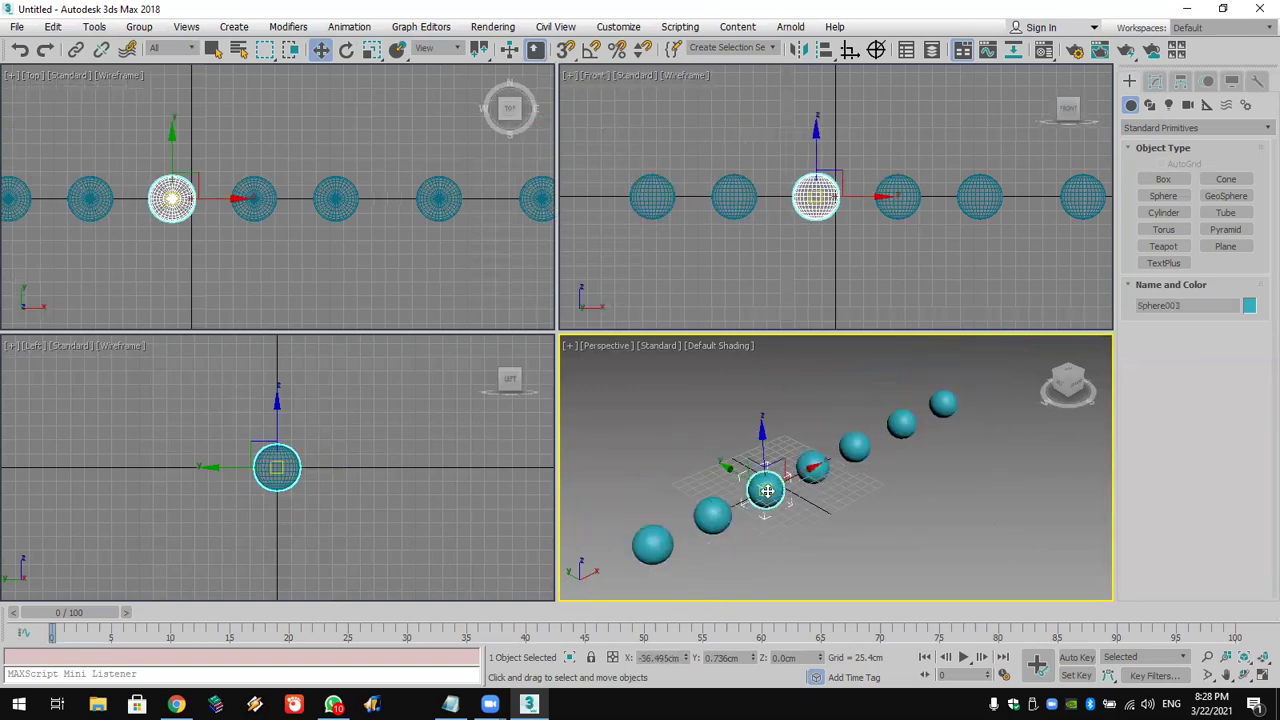
{"action": "left_click", "coordinate": [653, 542]}
{"action": "left_click", "coordinate": [715, 515]}
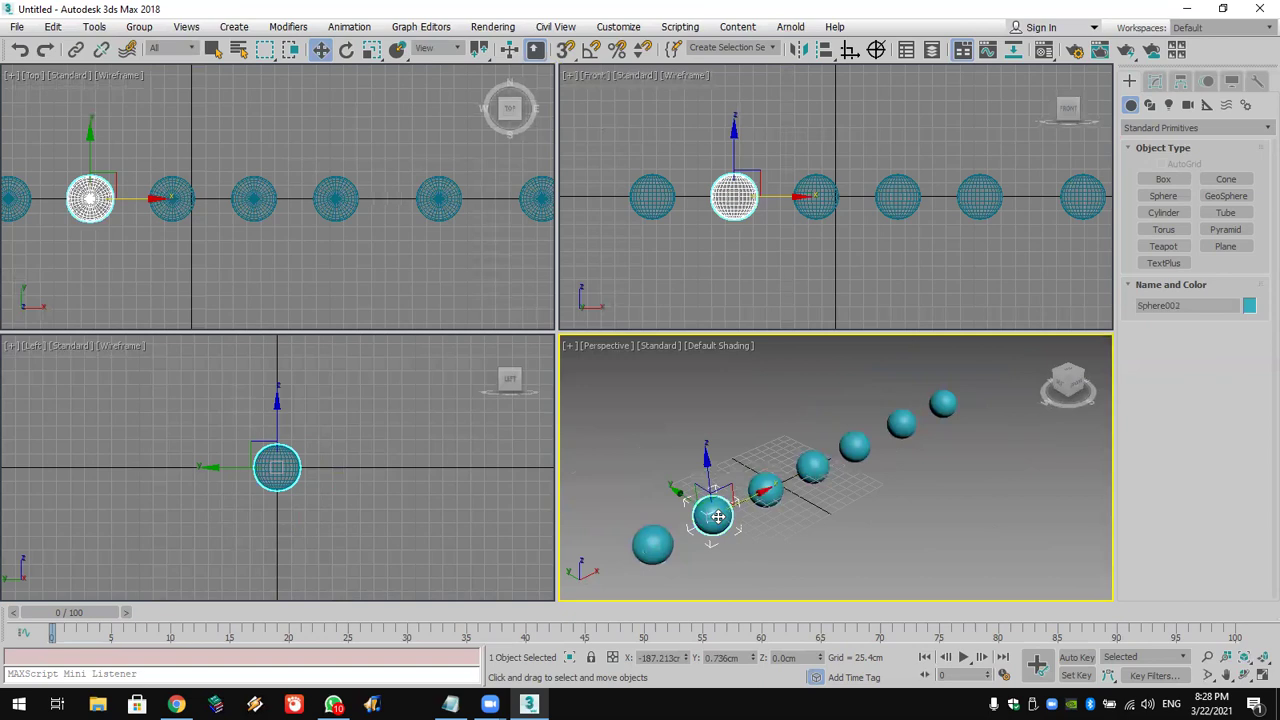
{"action": "left_click", "coordinate": [653, 542]}
Add an Edit Mesh modifier to the second sphere in the row
{"action": "left_click", "coordinate": [713, 527]}
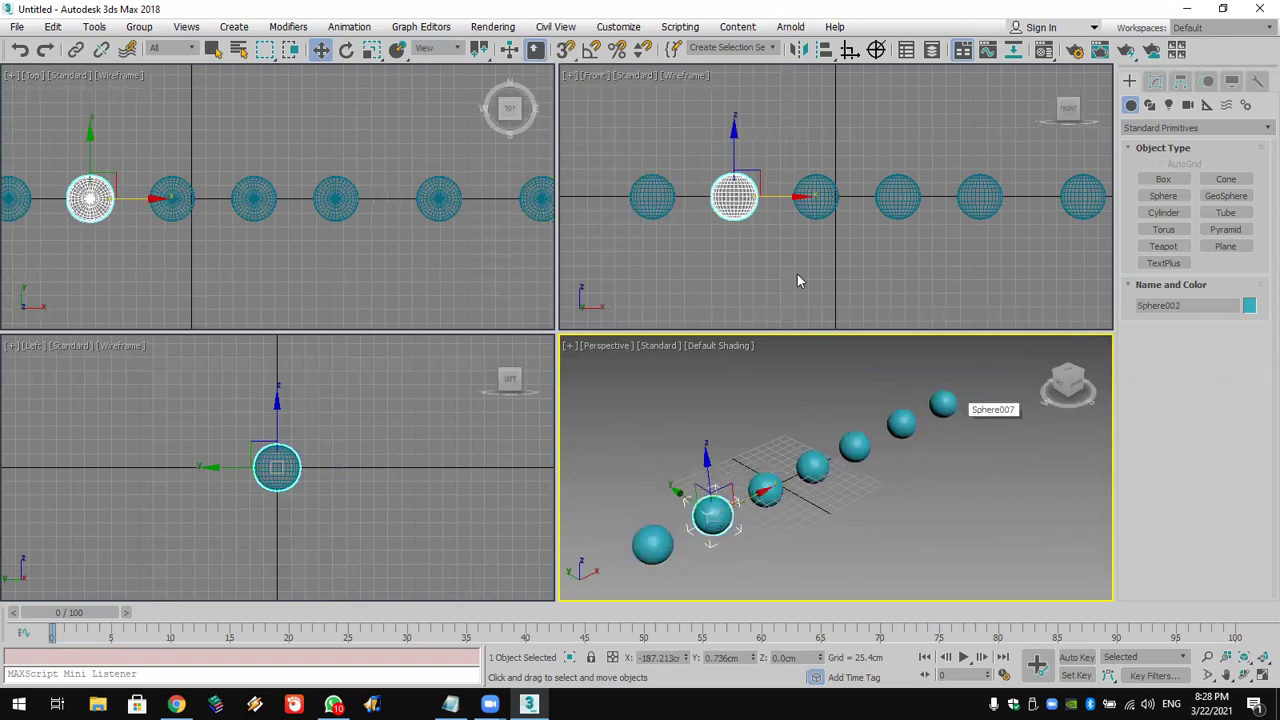
{"action": "scroll", "coordinate": [703, 201], "scroll_direction": "up", "scroll_amount": 3}
{"action": "scroll", "coordinate": [703, 201], "scroll_direction": "up", "scroll_amount": 4}
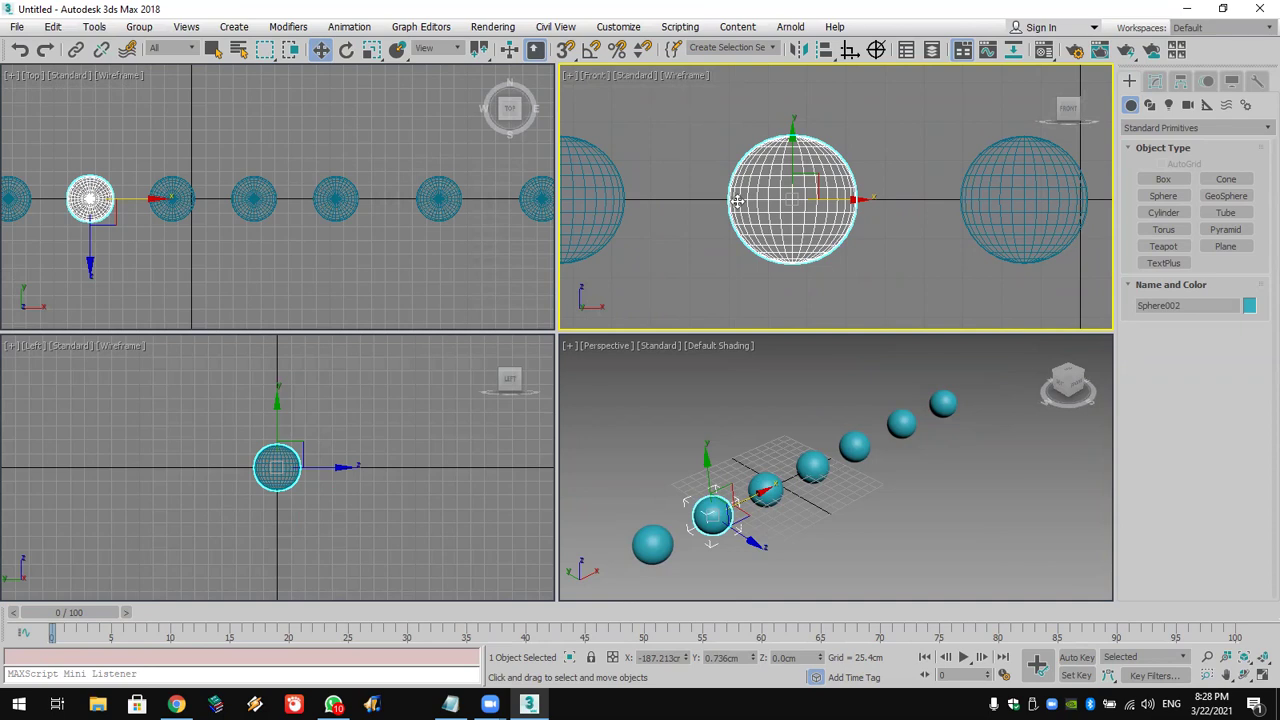
{"action": "left_click", "coordinate": [1155, 81]}
{"action": "left_click", "coordinate": [1158, 128]}
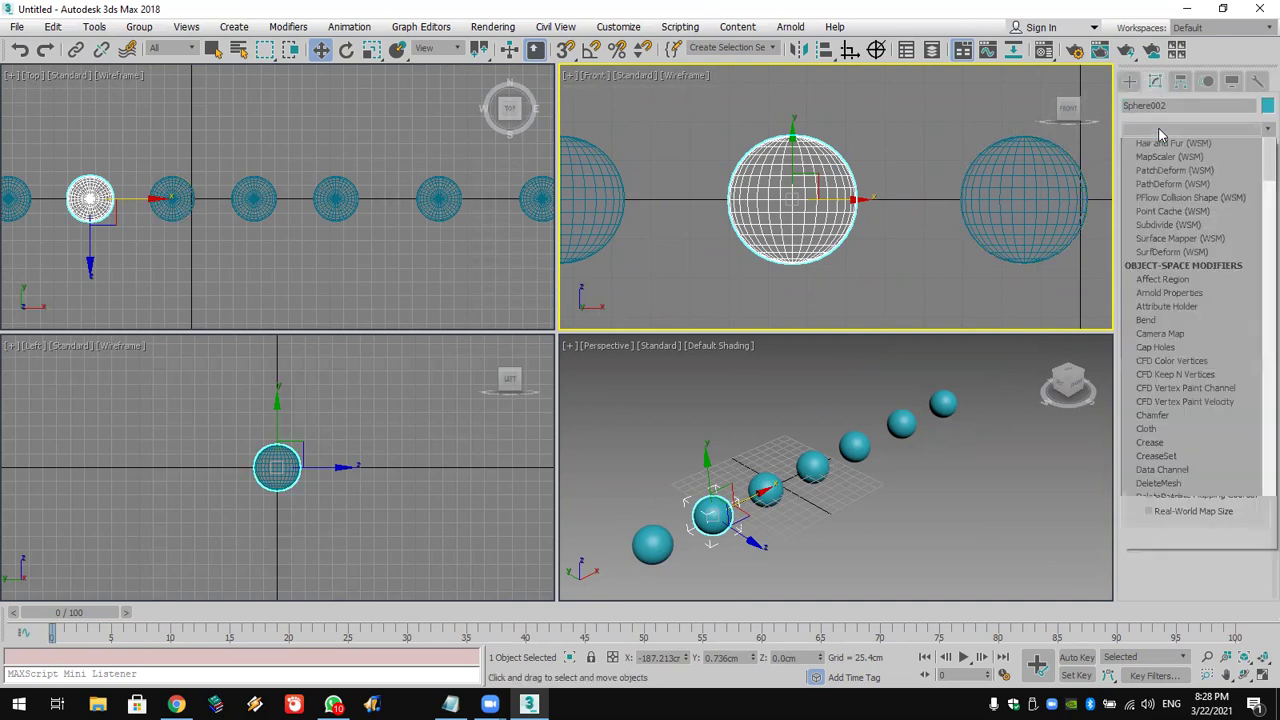
{"action": "type", "text": "esh"}
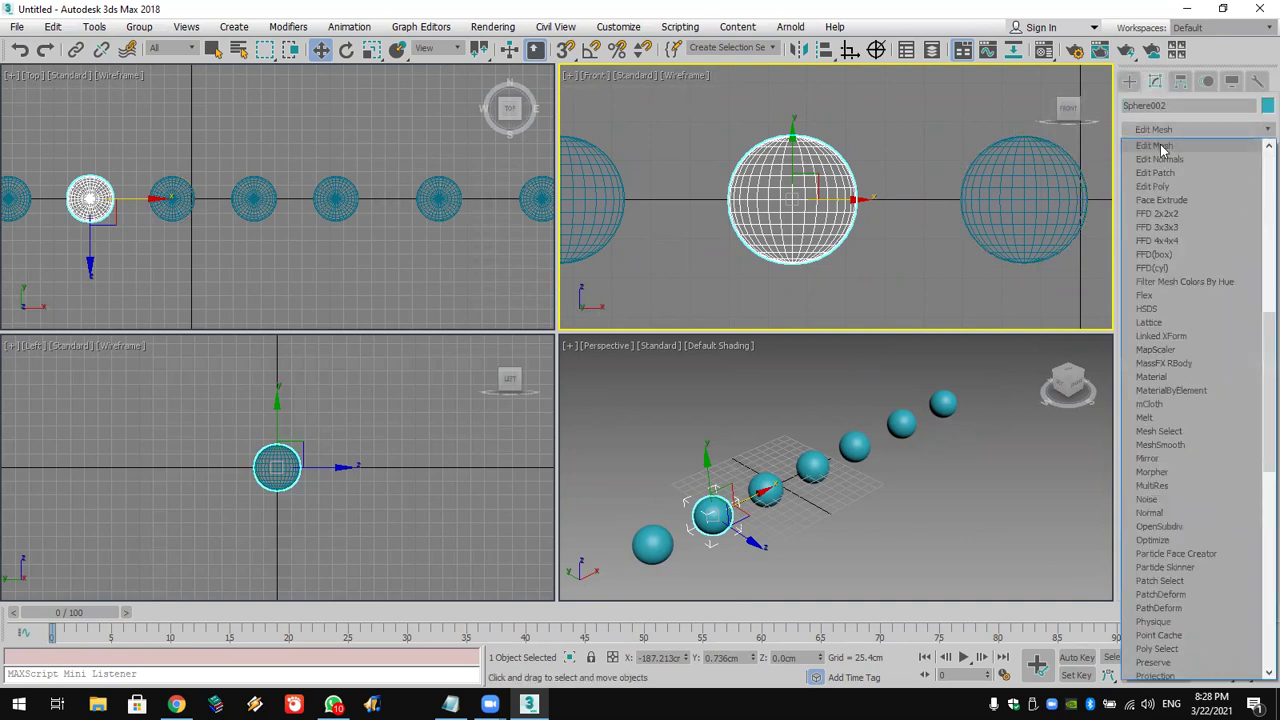
{"action": "left_click", "coordinate": [1160, 147]}
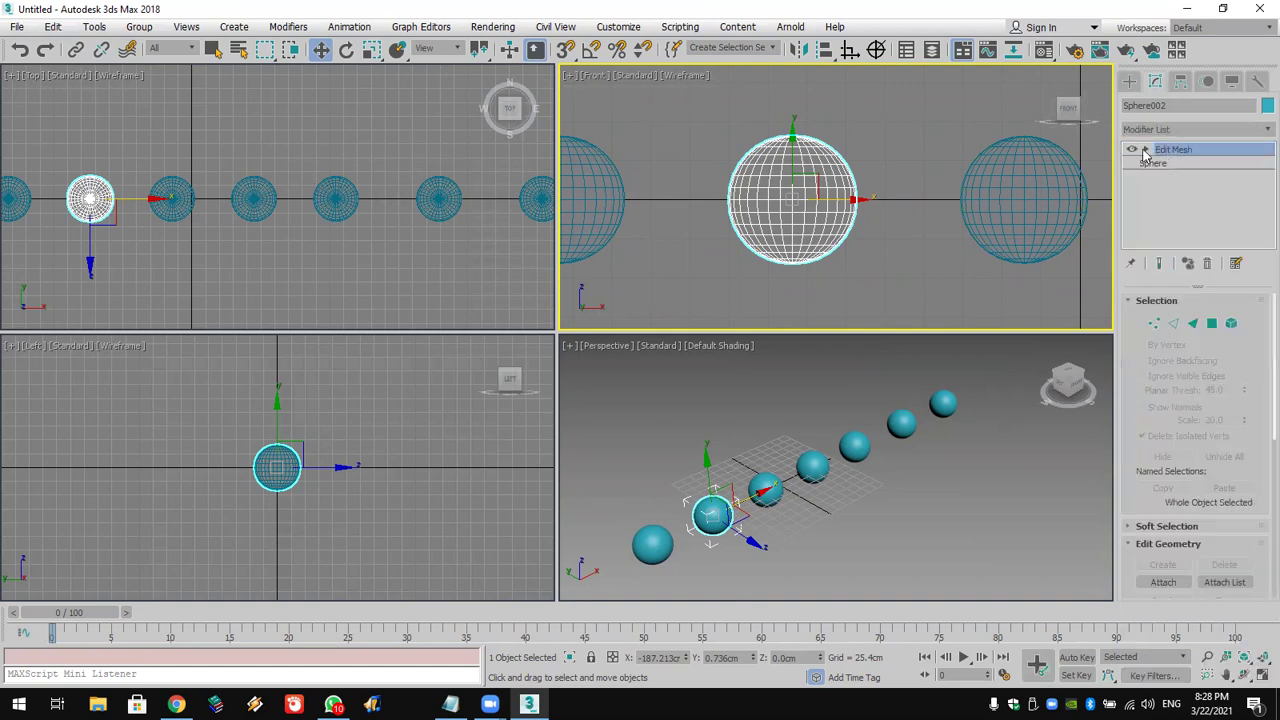
Look through the Vertex, Edge, Face and Polygon sub-object levels of the Edit Mesh modifier
{"action": "left_click", "coordinate": [1146, 149]}
{"action": "left_click", "coordinate": [1177, 163]}
{"action": "left_click", "coordinate": [1174, 177]}
{"action": "left_click", "coordinate": [1174, 190]}
{"action": "left_click", "coordinate": [1183, 203]}
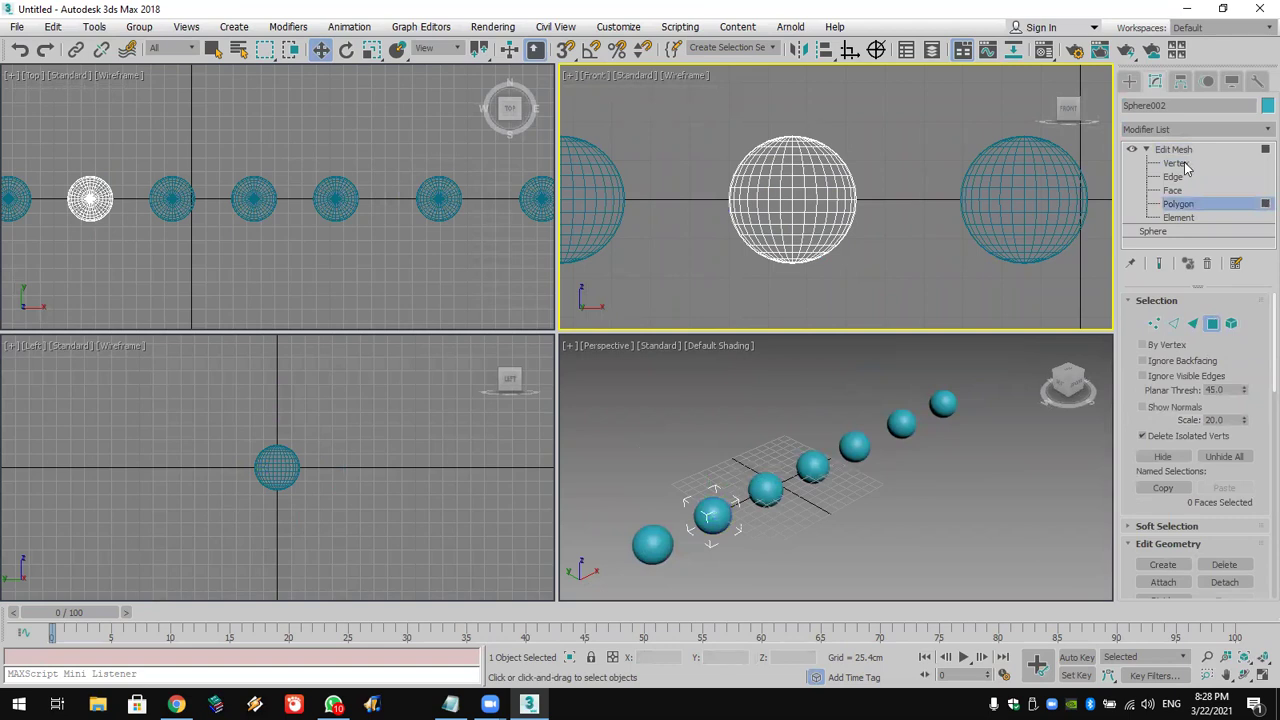
Select the band of edges around the second sphere's middle in the front view and scale it inward to form a waist
{"action": "left_click", "coordinate": [1174, 177]}
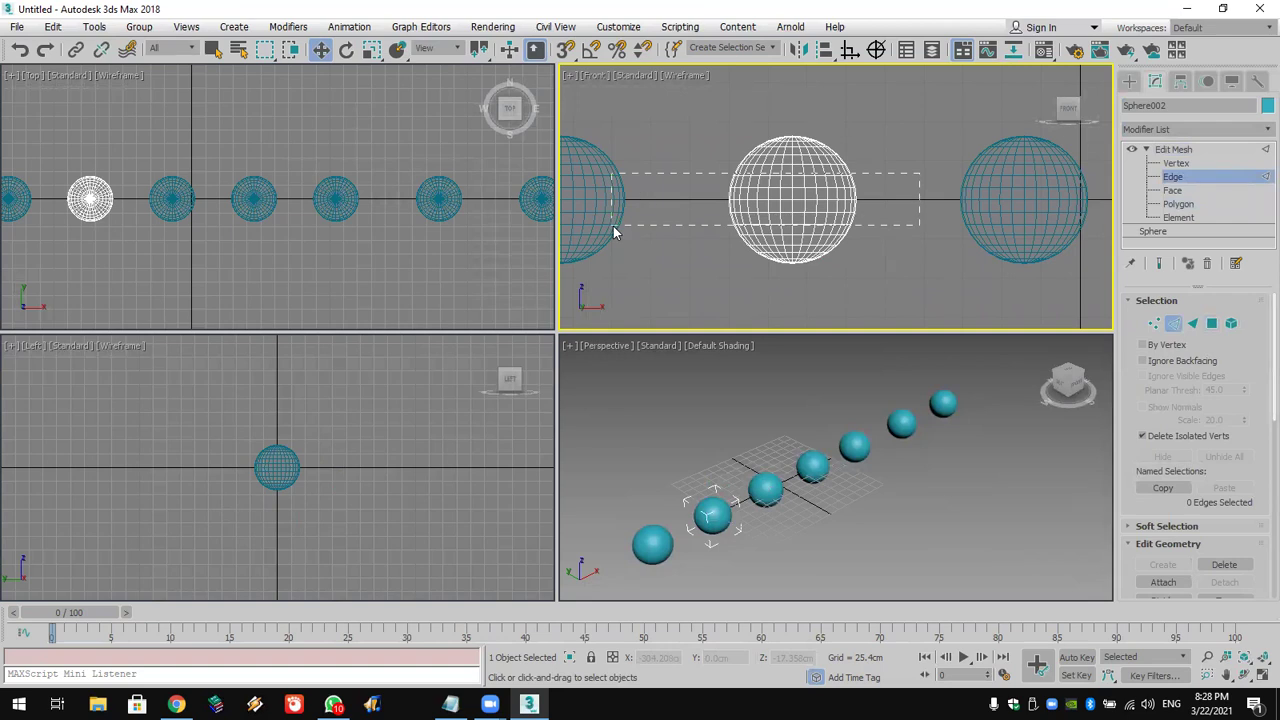
{"action": "left_click_drag", "start_coordinate": [614, 232], "coordinate": [614, 232]}
{"action": "left_click", "coordinate": [370, 50]}
{"action": "mouse_move", "coordinate": [800, 211]}
{"action": "left_mouse_down"}
{"action": "mouse_move", "coordinate": [800, 188]}
{"action": "mouse_move", "coordinate": [802, 216]}
{"action": "left_mouse_up"}
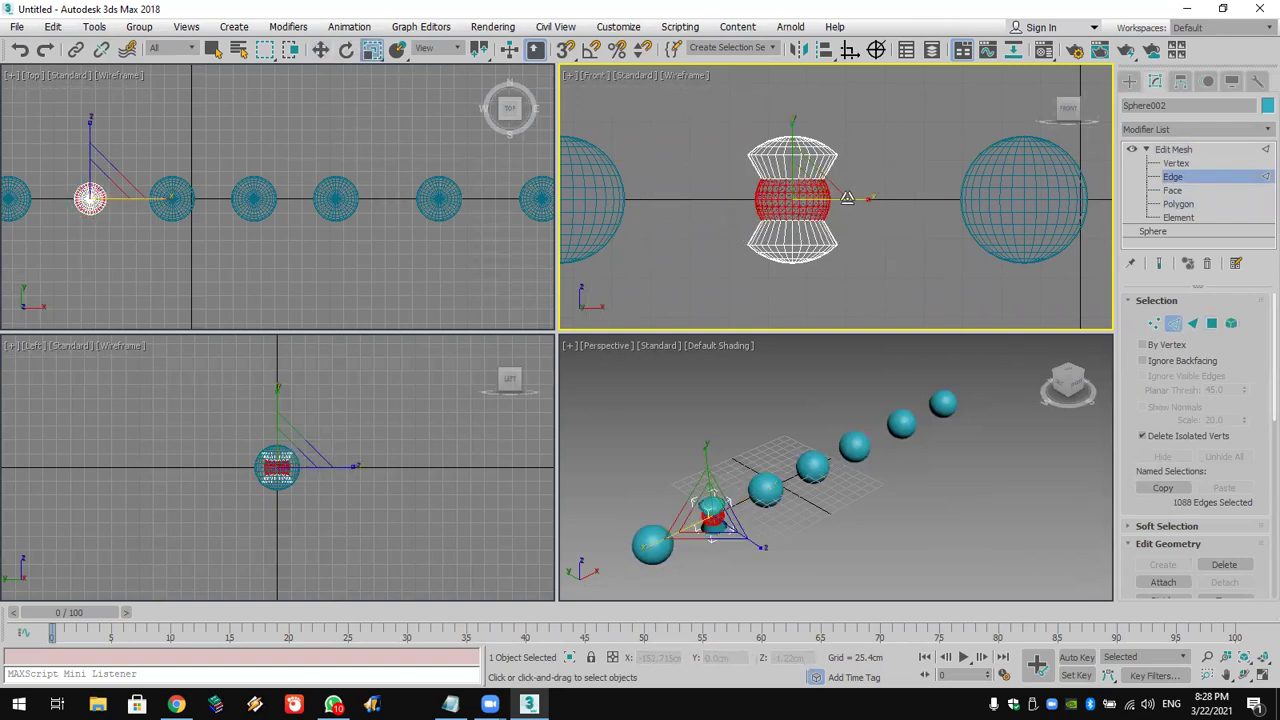
Scale the edge band above the second sphere's middle inward uniformly to about 48 percent, and leave mesh editing
{"action": "left_click_drag", "start_coordinate": [745, 186], "coordinate": [703, 198]}
{"action": "left_click_drag", "start_coordinate": [798, 170], "coordinate": [800, 259]}
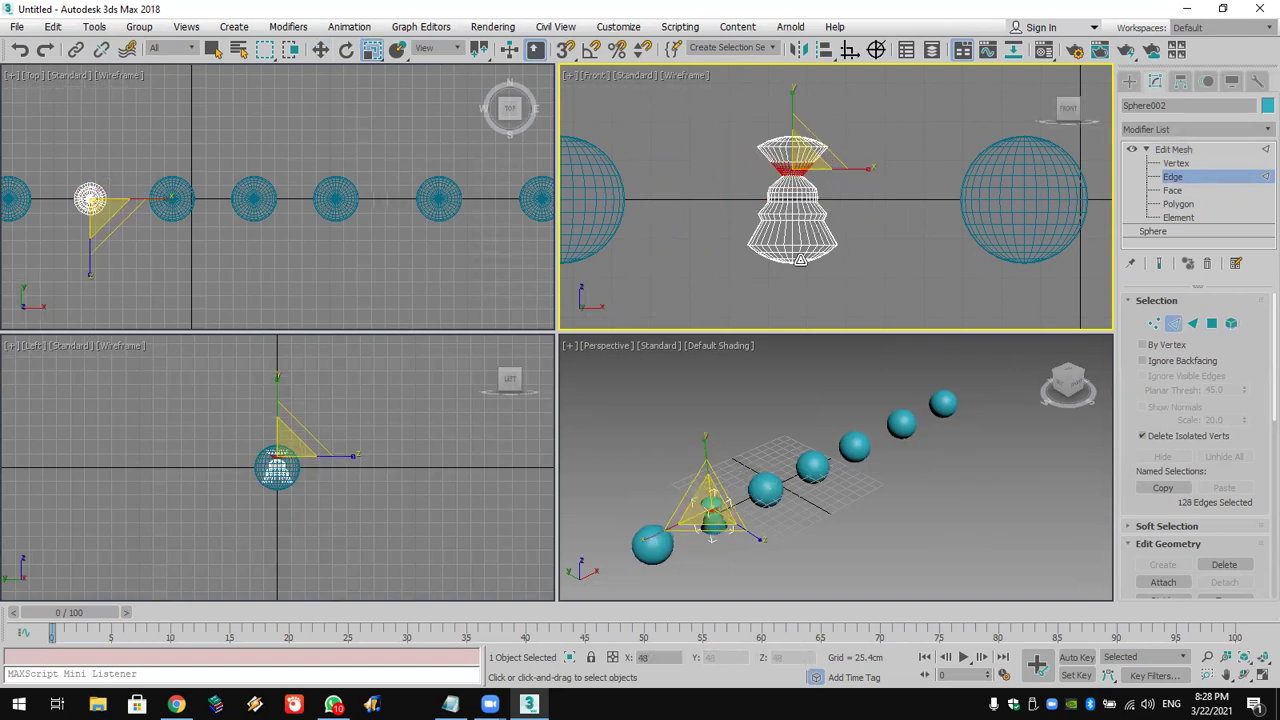
{"action": "left_click", "coordinate": [1129, 83]}
Add an FFD 4x4x4 modifier to the third sphere in the row
{"action": "middle_click_drag", "start_coordinate": [1046, 203], "coordinate": [842, 205]}
{"action": "left_click", "coordinate": [842, 205]}
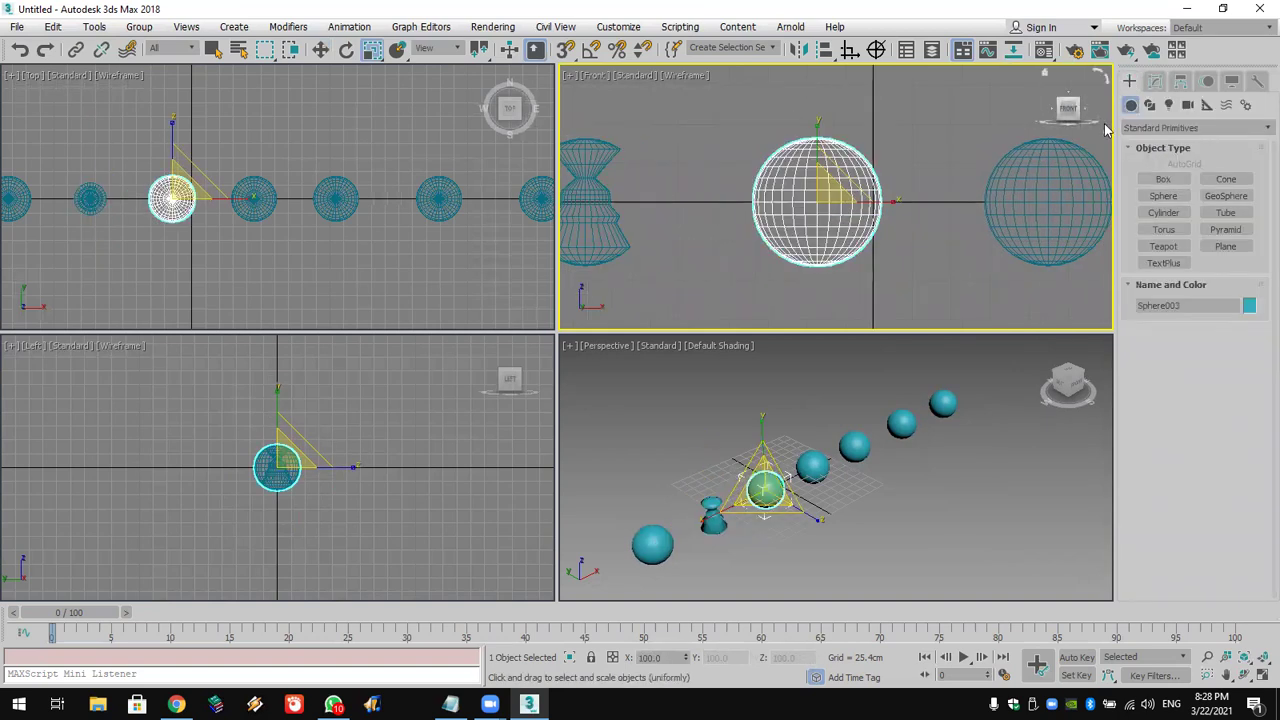
{"action": "left_click", "coordinate": [1154, 81]}
{"action": "left_click", "coordinate": [1162, 129]}
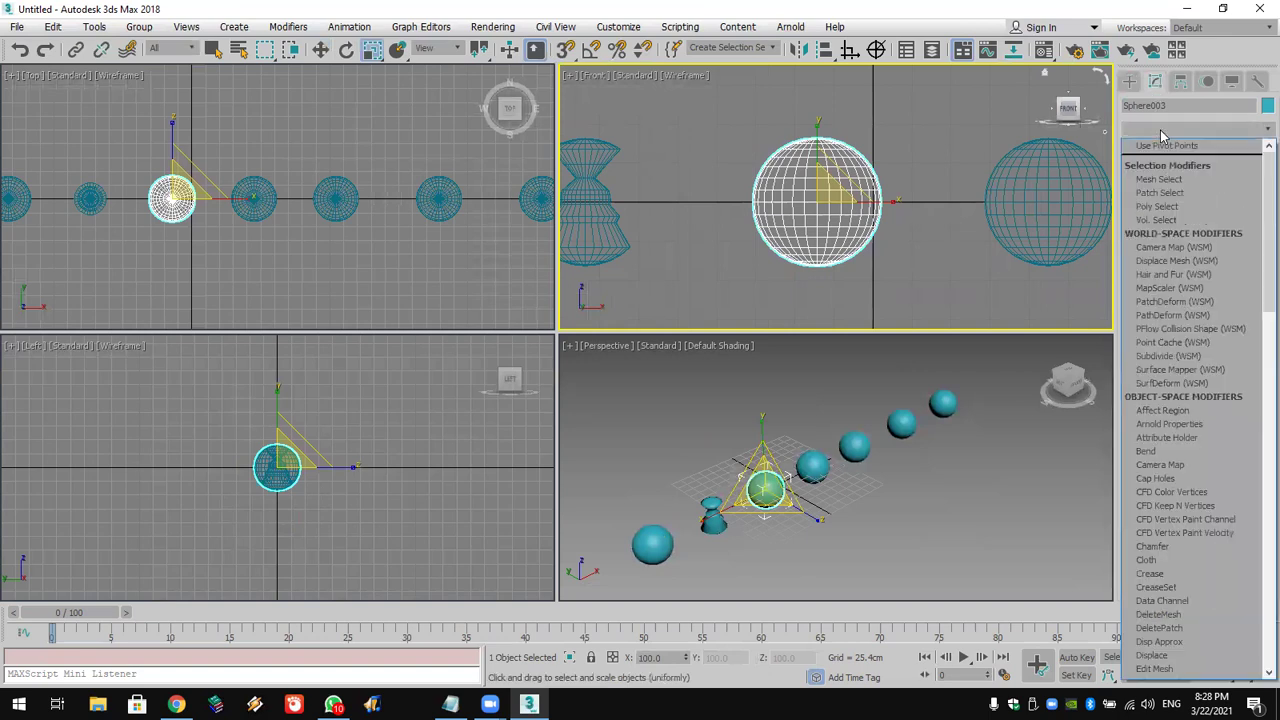
{"action": "scroll", "coordinate": [1162, 135], "scroll_direction": "down", "scroll_amount": 5}
{"action": "left_click", "coordinate": [1184, 190]}
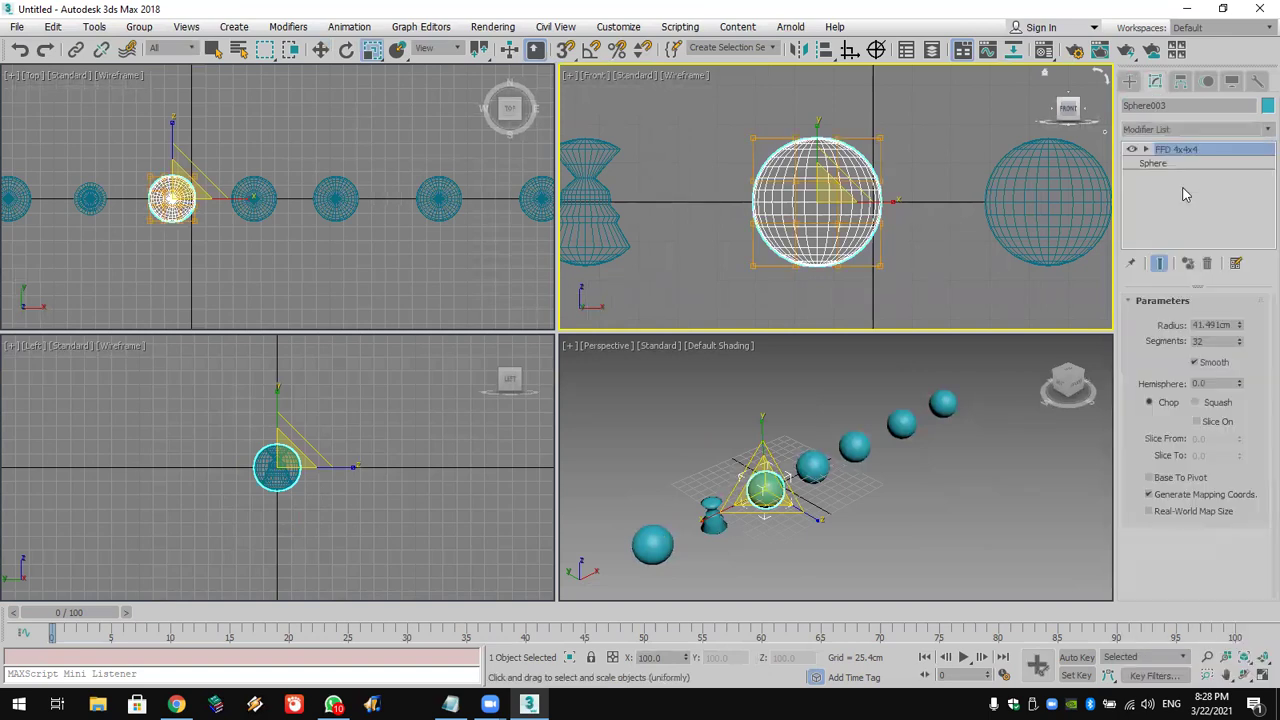
Rotate the third sphere's lower-middle row of lattice control points about the vertical axis to pinch its lower half
{"action": "left_click", "coordinate": [1146, 149]}
{"action": "left_click", "coordinate": [1189, 163]}
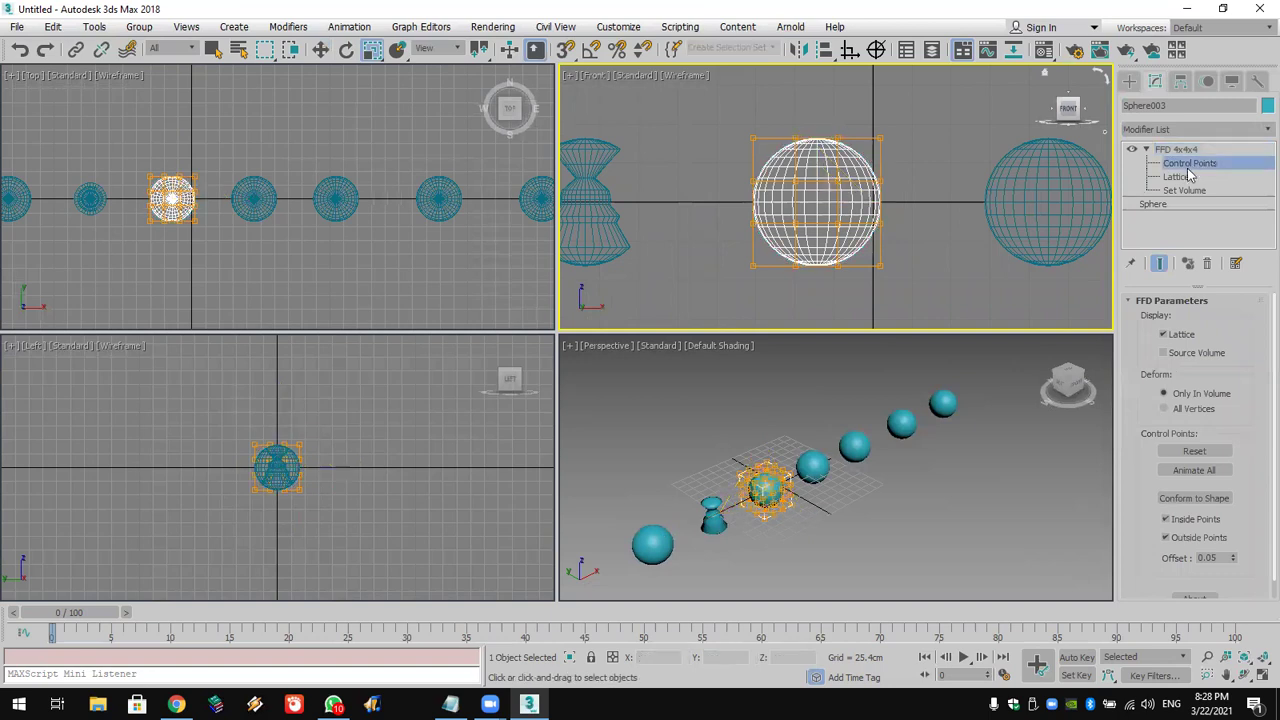
{"action": "left_click_drag", "start_coordinate": [897, 211], "coordinate": [748, 234]}
{"action": "left_click_drag", "start_coordinate": [669, 232], "coordinate": [667, 233]}
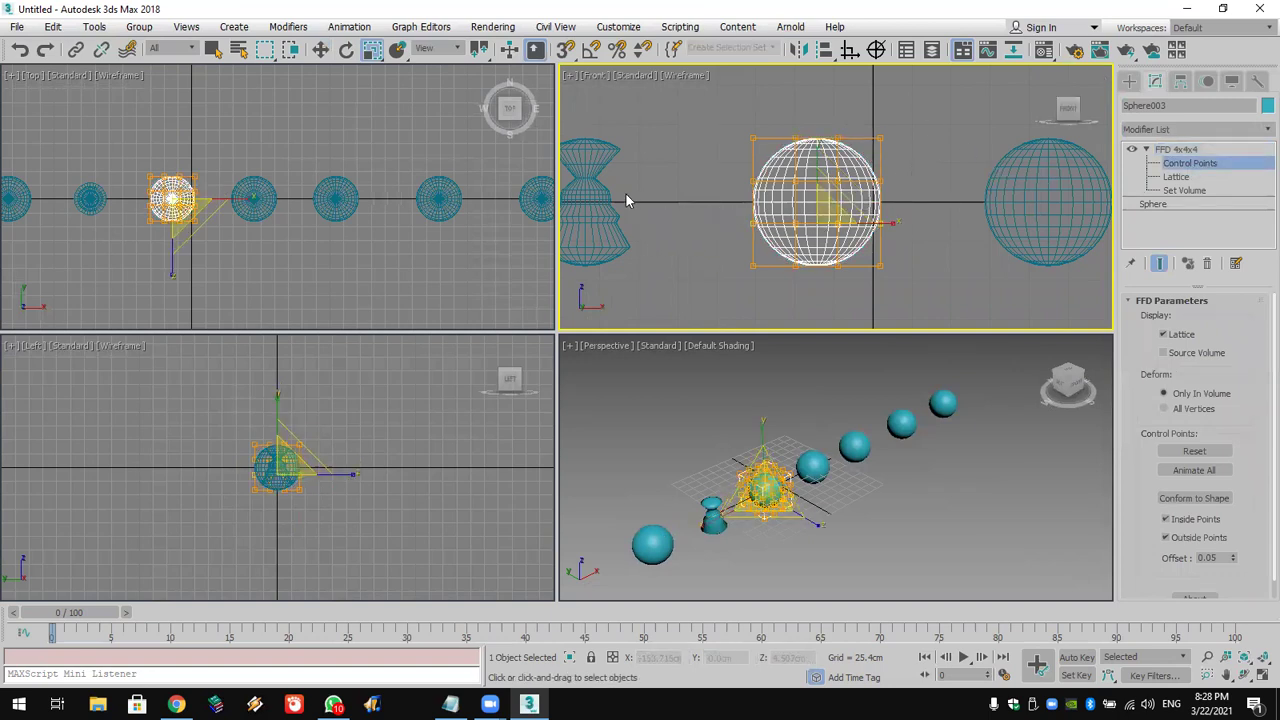
{"action": "left_click", "coordinate": [346, 50]}
{"action": "left_click_drag", "start_coordinate": [811, 217], "coordinate": [577, 247]}
{"action": "scroll", "coordinate": [762, 512], "scroll_direction": "up", "scroll_amount": 5}
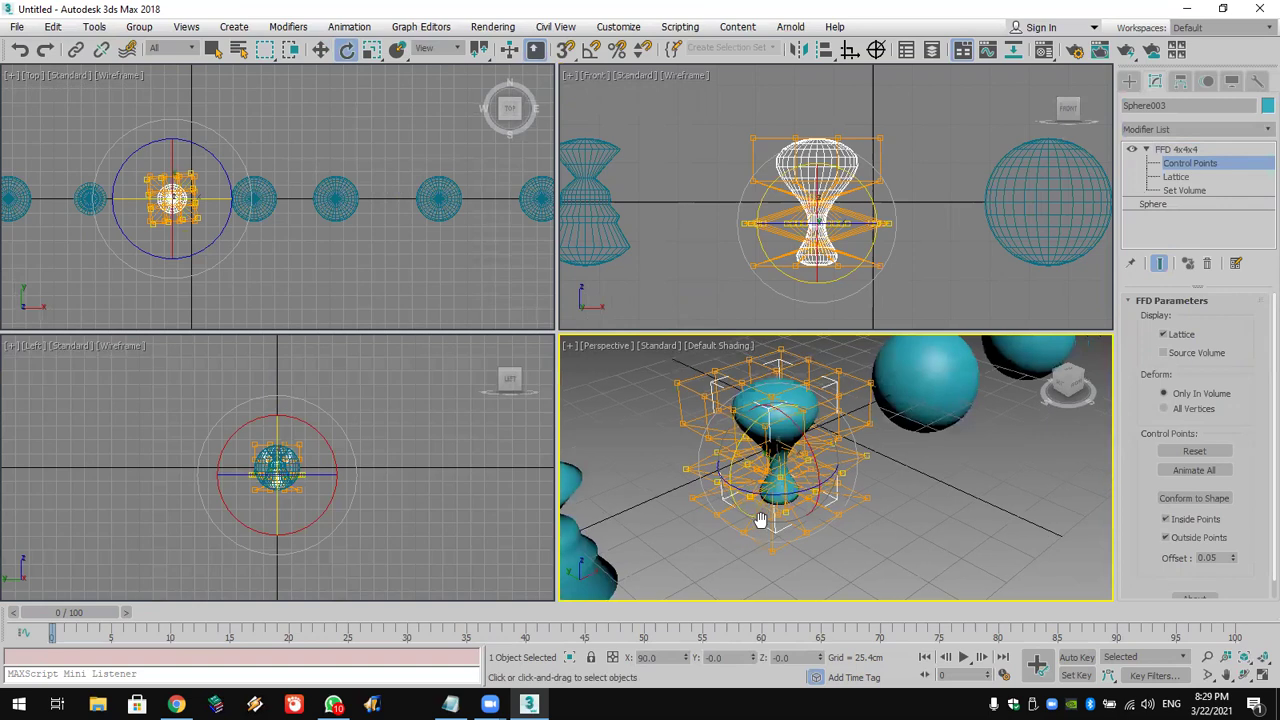
{"action": "middle_click_drag", "start_coordinate": [763, 523], "coordinate": [798, 393], "text": "alt"}
Move the central control points on top of the third sphere's lattice downward to hollow out its top
{"action": "left_click", "coordinate": [945, 124]}
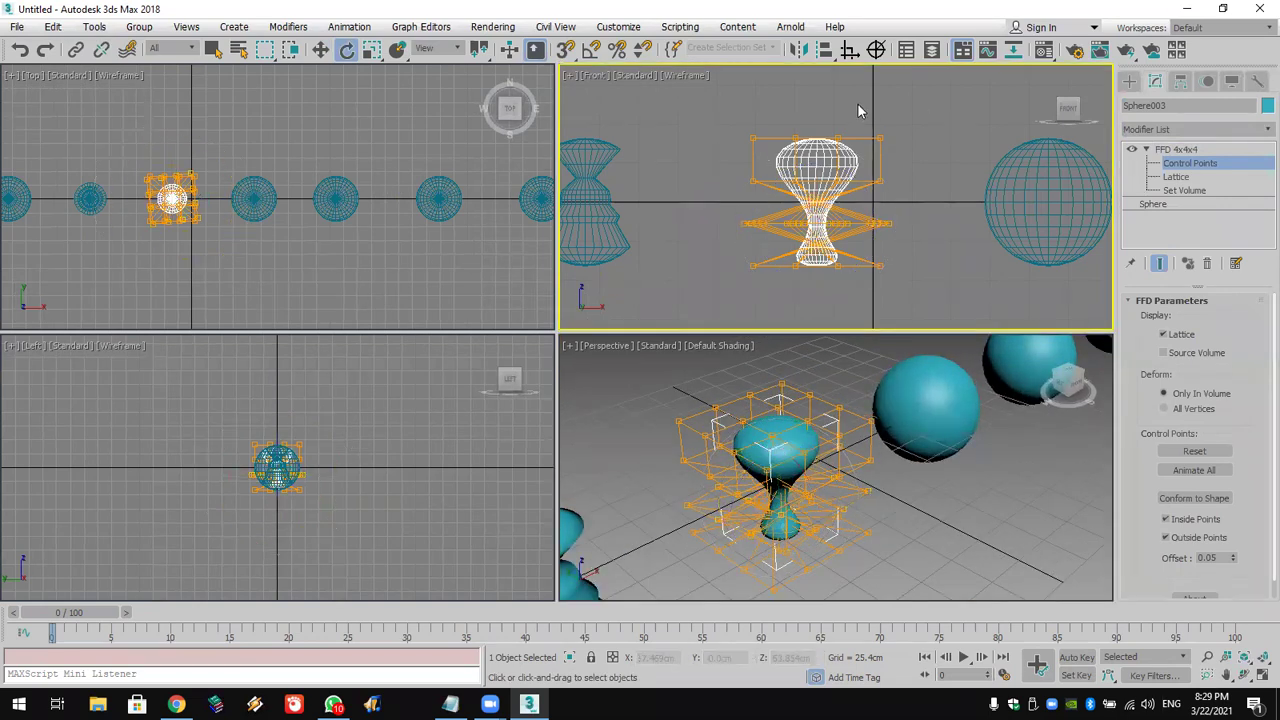
{"action": "left_click_drag", "start_coordinate": [787, 147], "coordinate": [786, 146]}
{"action": "left_click", "coordinate": [320, 50]}
{"action": "left_click_drag", "start_coordinate": [817, 95], "coordinate": [820, 147]}
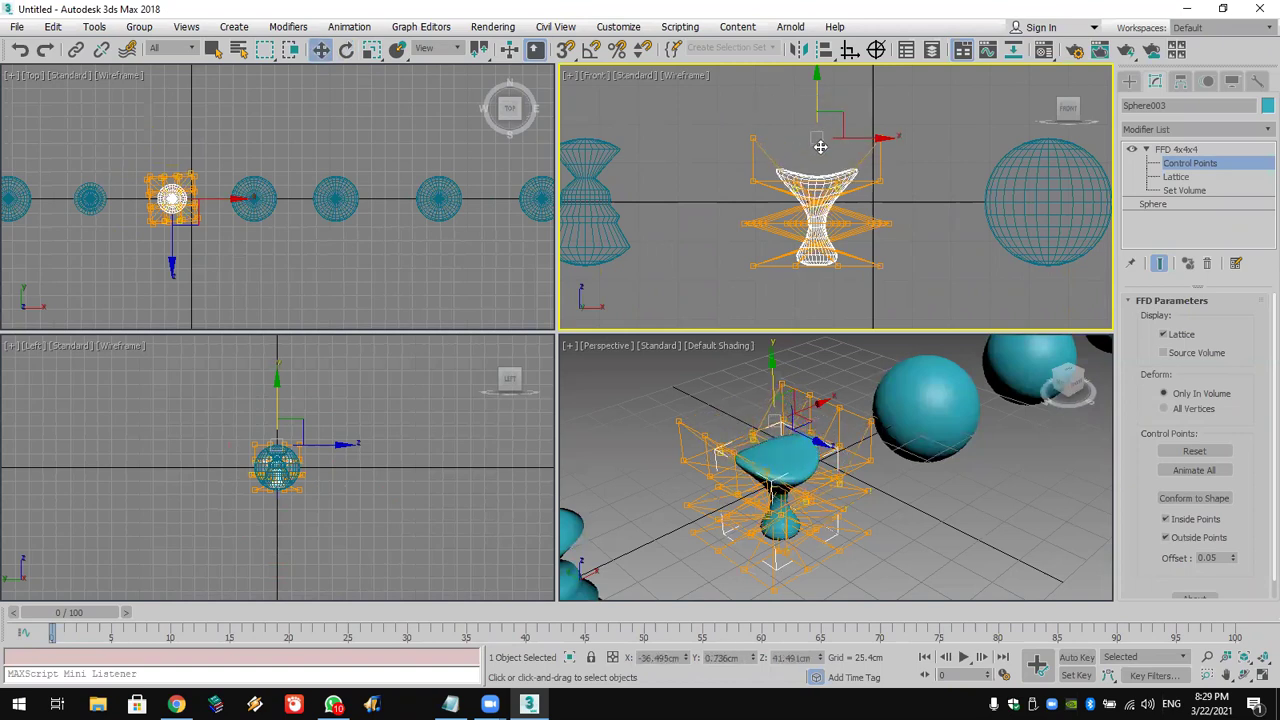
{"action": "scroll", "coordinate": [797, 532], "scroll_direction": "up", "scroll_amount": 5}
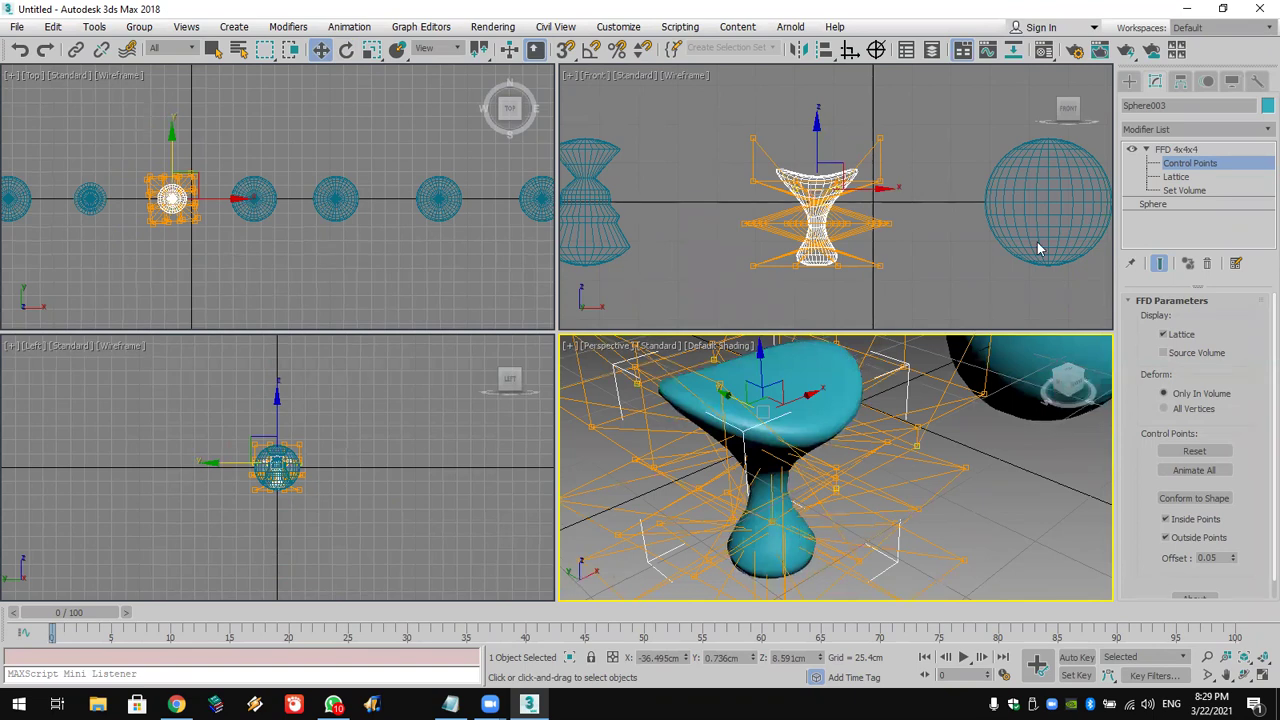
Leave the third sphere's lattice editing and add an FFD 3x3x3 modifier to the fourth sphere in the row
{"action": "left_click", "coordinate": [1130, 82]}
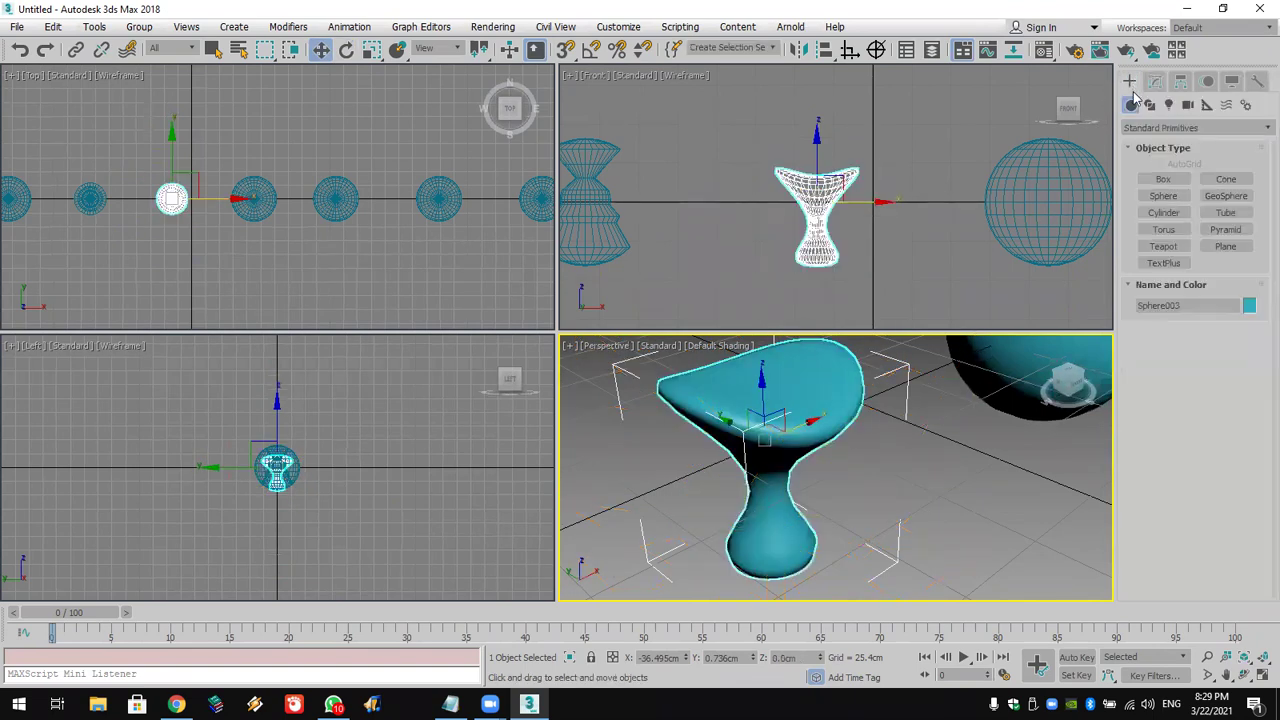
{"action": "middle_click_drag", "start_coordinate": [896, 440], "coordinate": [777, 442], "text": "alt"}
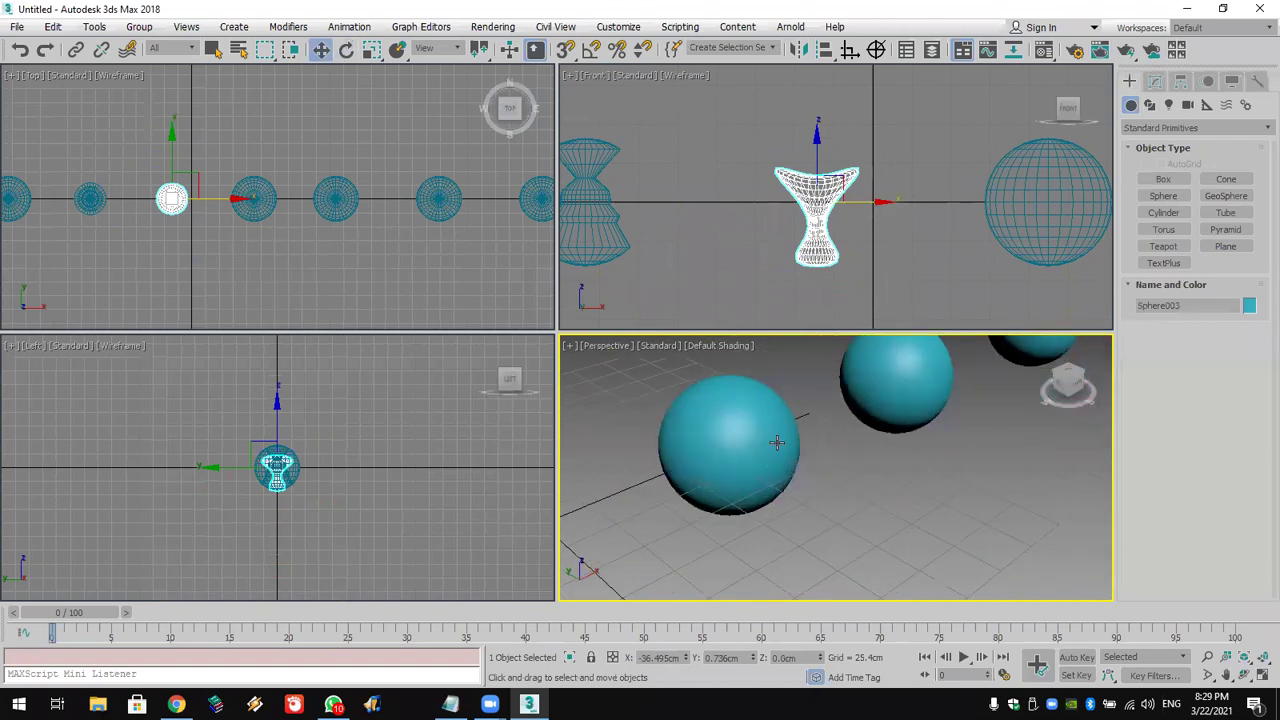
{"action": "left_click", "coordinate": [777, 442]}
{"action": "key", "text": "z"}
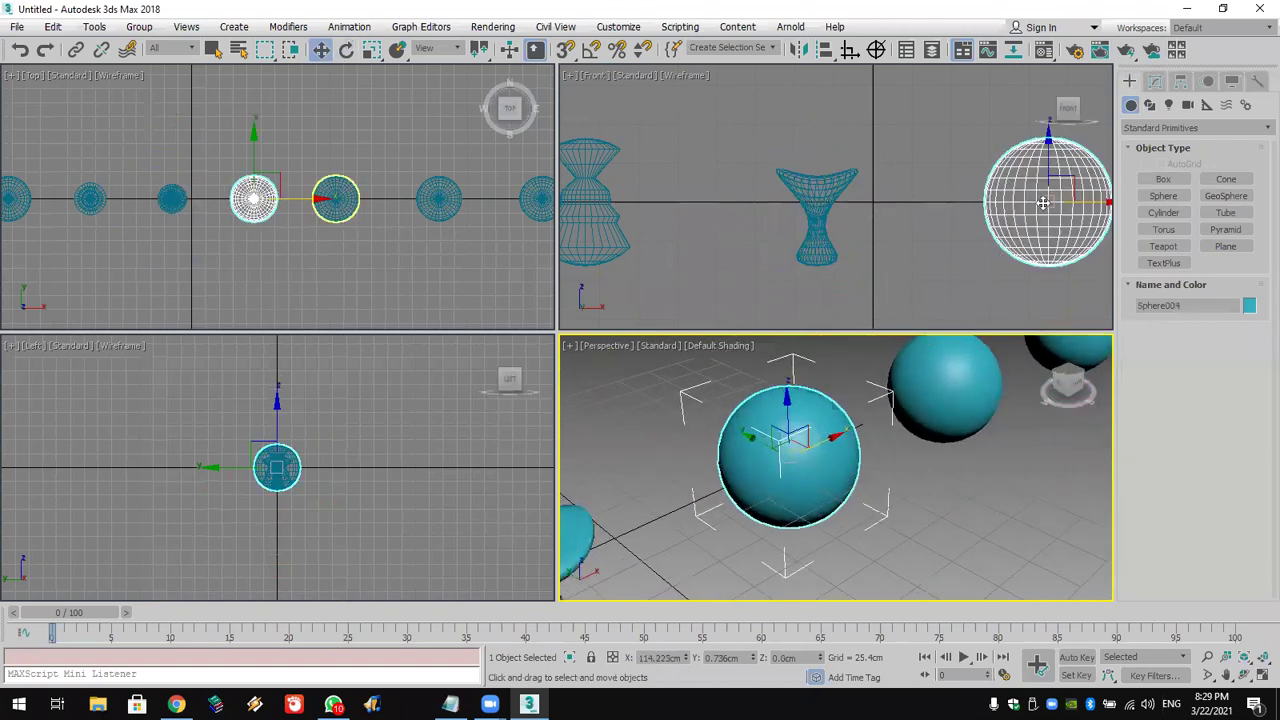
{"action": "left_click", "coordinate": [1155, 82]}
{"action": "left_click", "coordinate": [1165, 127]}
{"action": "scroll", "coordinate": [1165, 127], "scroll_direction": "down", "scroll_amount": 15}
{"action": "left_click", "coordinate": [1173, 167]}
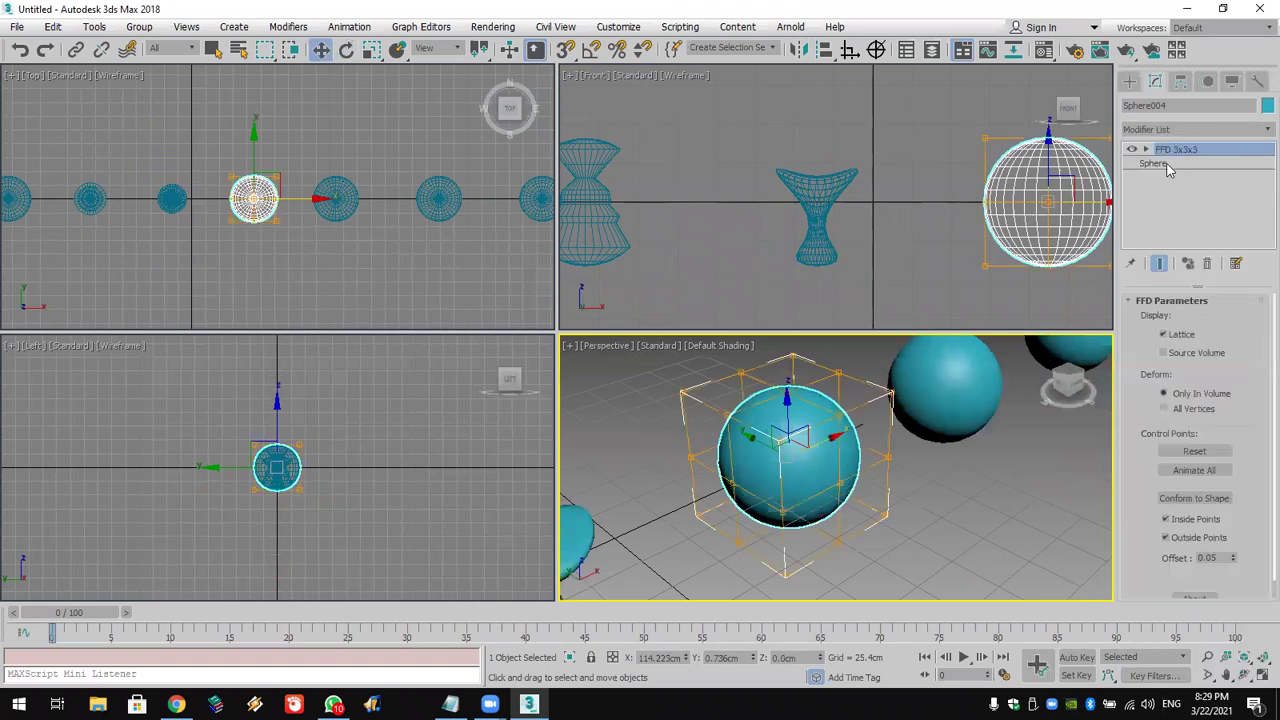
Move the central control point on top of the fourth sphere's lattice down to about Z -106 cm to hollow its top
{"action": "left_click", "coordinate": [1146, 149]}
{"action": "middle_click_drag", "start_coordinate": [1063, 188], "coordinate": [835, 188]}
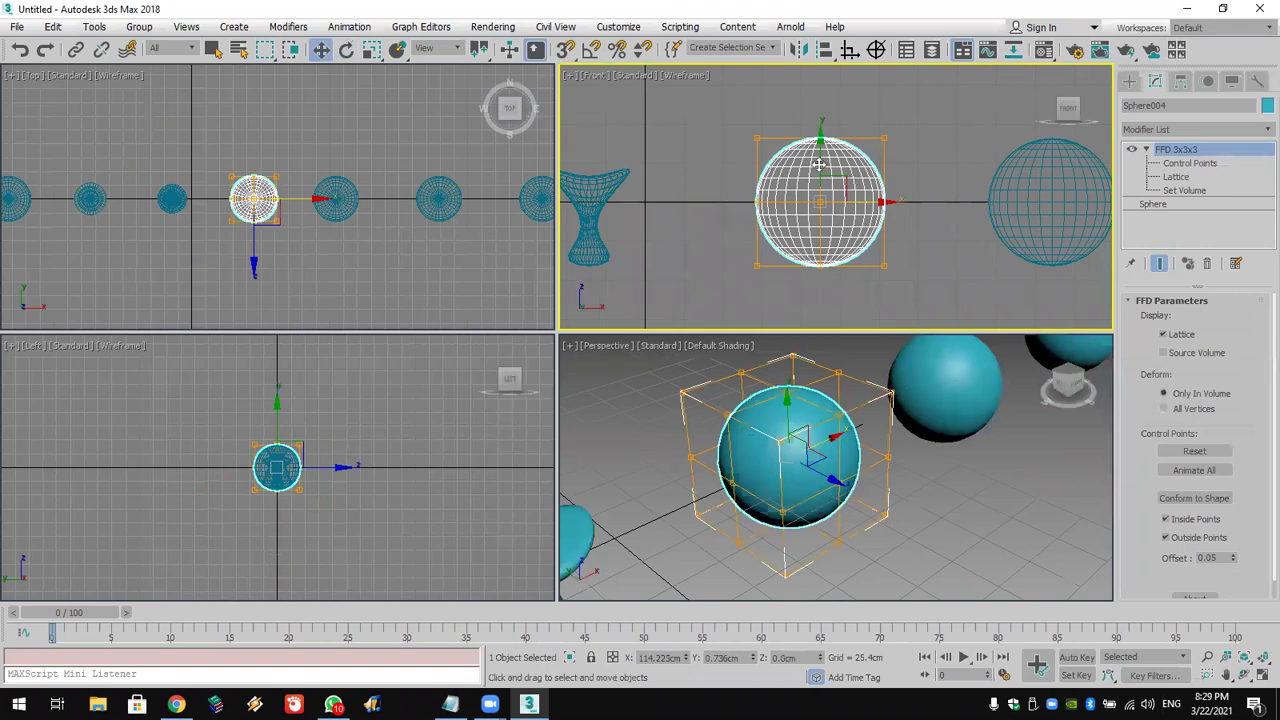
{"action": "left_click", "coordinate": [787, 396]}
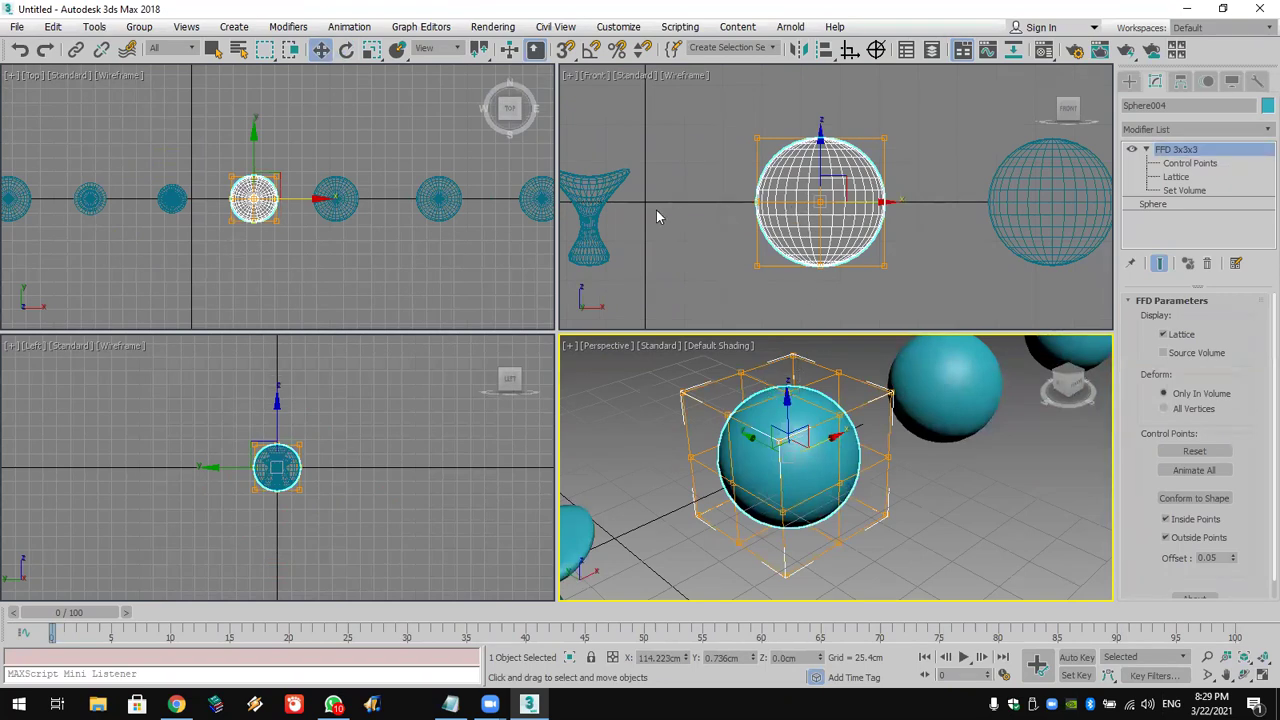
{"action": "scroll", "coordinate": [791, 387], "scroll_direction": "up", "scroll_amount": 5}
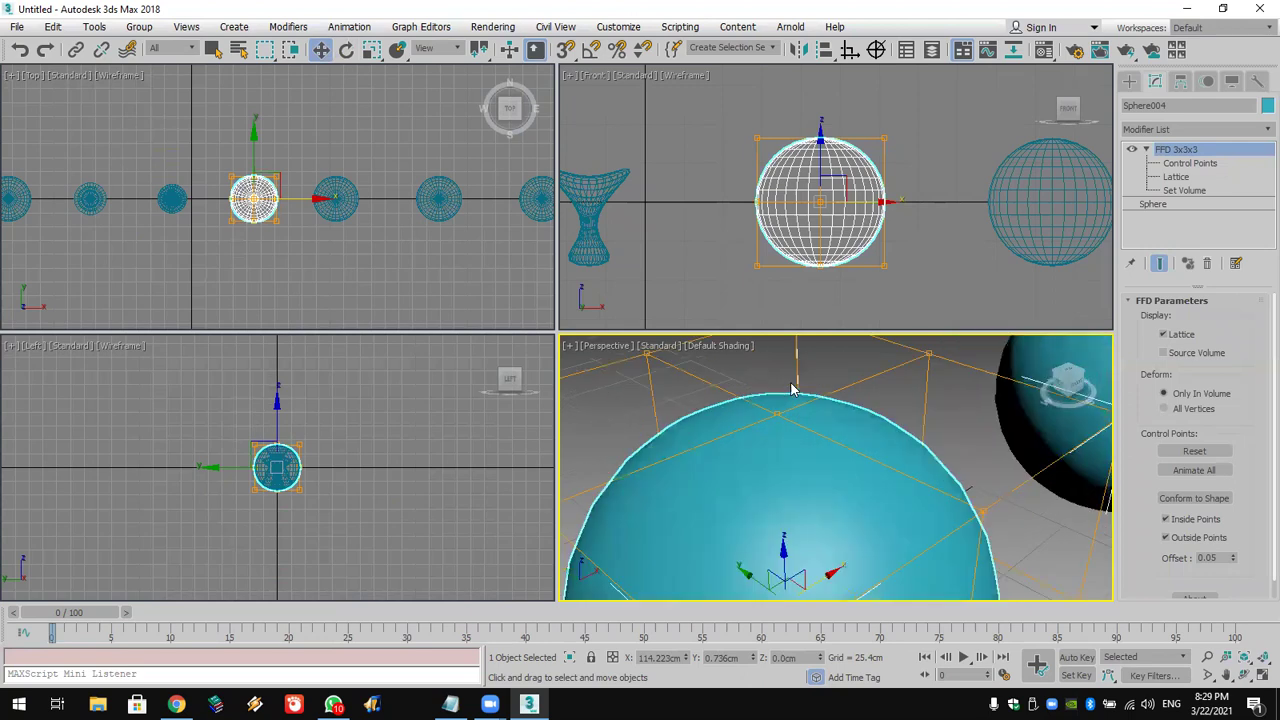
{"action": "left_click", "coordinate": [782, 383]}
{"action": "left_click", "coordinate": [780, 414]}
{"action": "left_click", "coordinate": [824, 470]}
{"action": "left_click", "coordinate": [836, 470]}
{"action": "left_click", "coordinate": [1185, 163]}
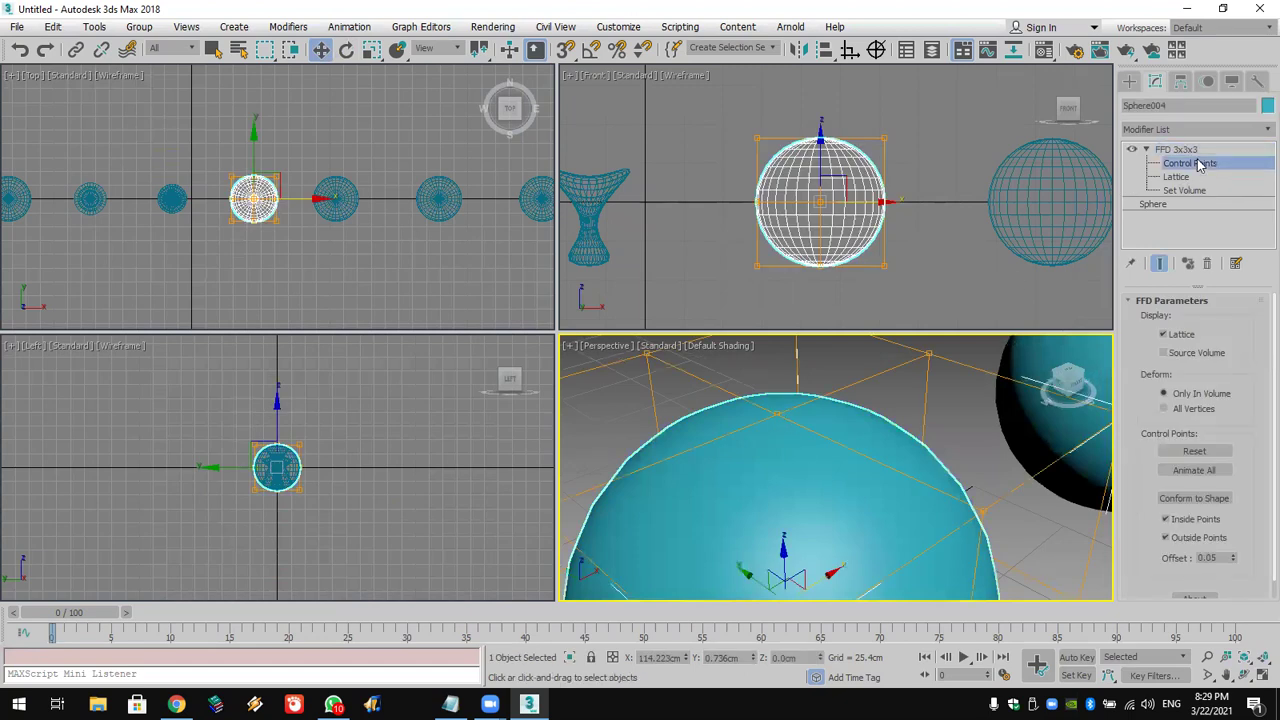
{"action": "left_click", "coordinate": [778, 411]}
{"action": "scroll", "coordinate": [796, 409], "scroll_direction": "down", "scroll_amount": 3}
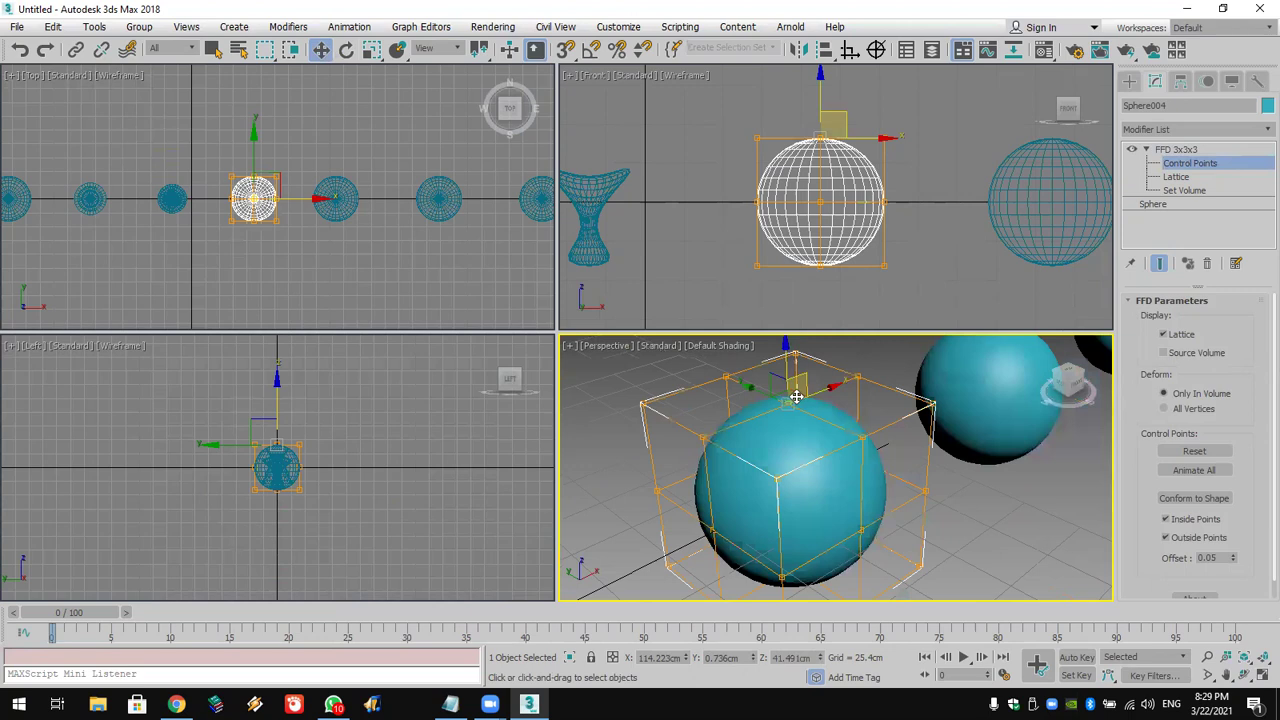
{"action": "left_click_drag", "start_coordinate": [790, 372], "coordinate": [795, 575]}
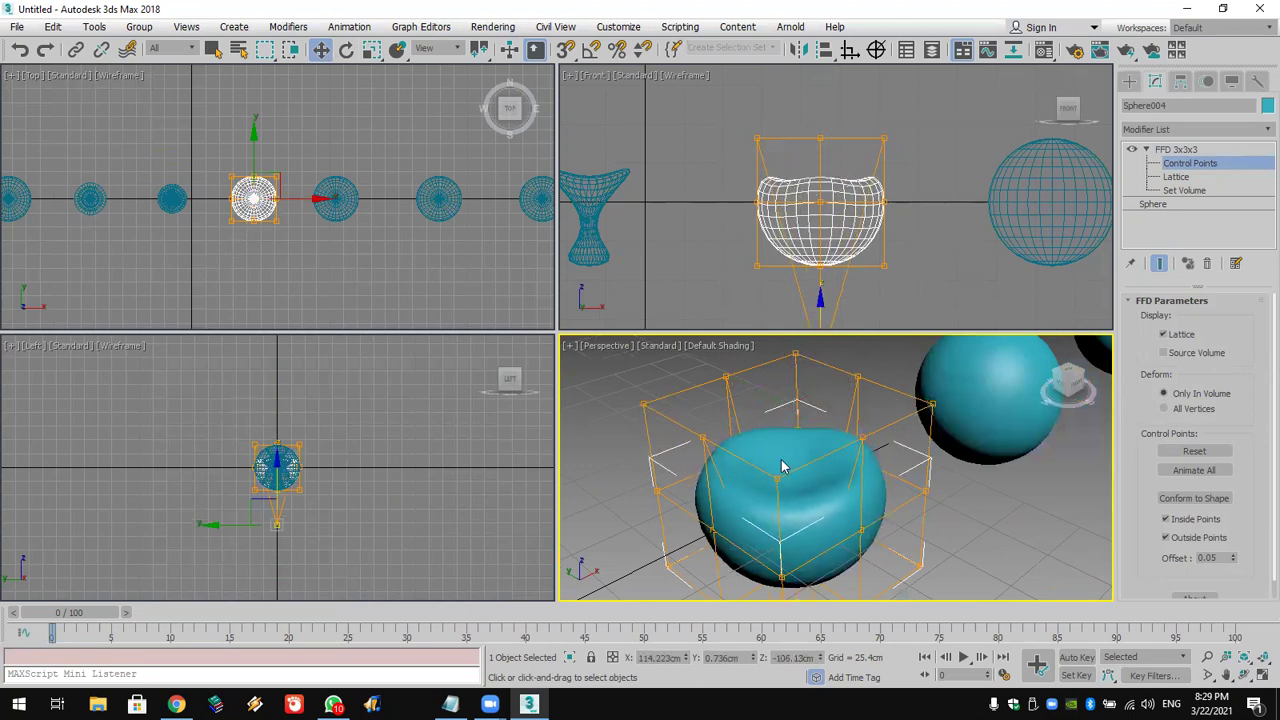
Rotate the fourth sphere's middle row of lattice control points about the vertical axis to narrow its body, then leave lattice editing and deselect it
{"action": "scroll", "coordinate": [853, 300], "scroll_direction": "up", "scroll_amount": 3}
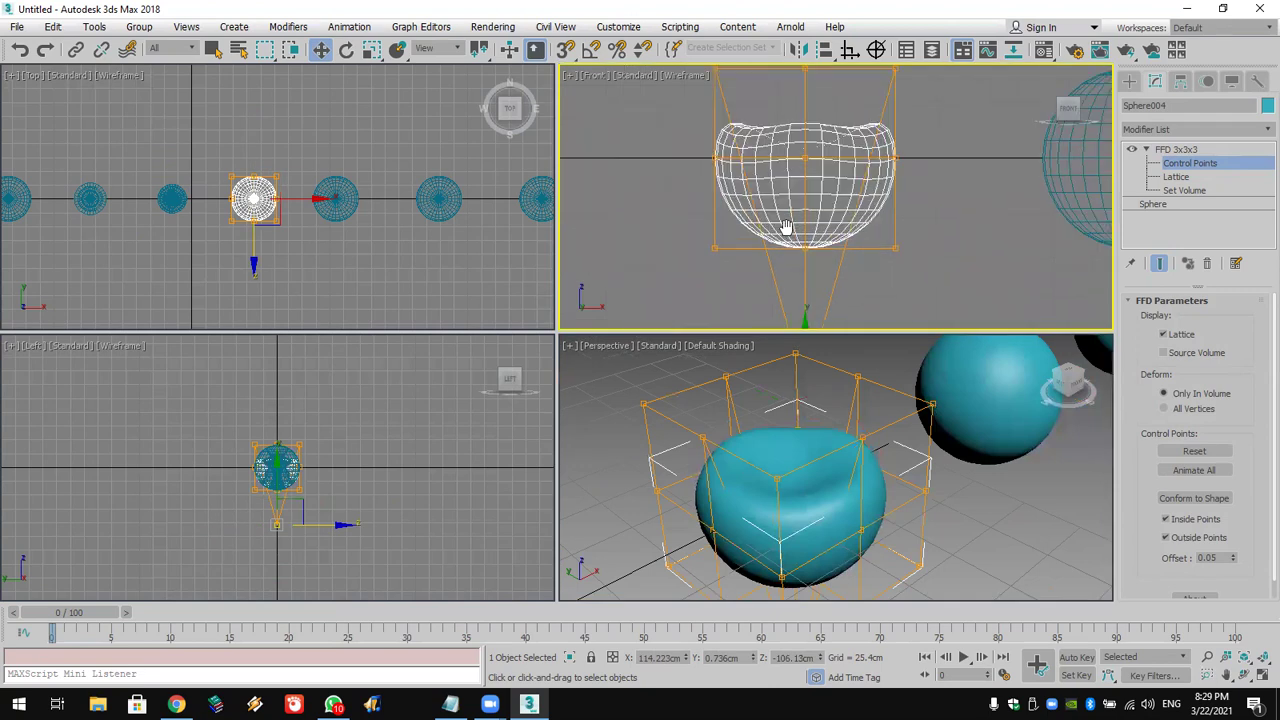
{"action": "left_click", "coordinate": [939, 183]}
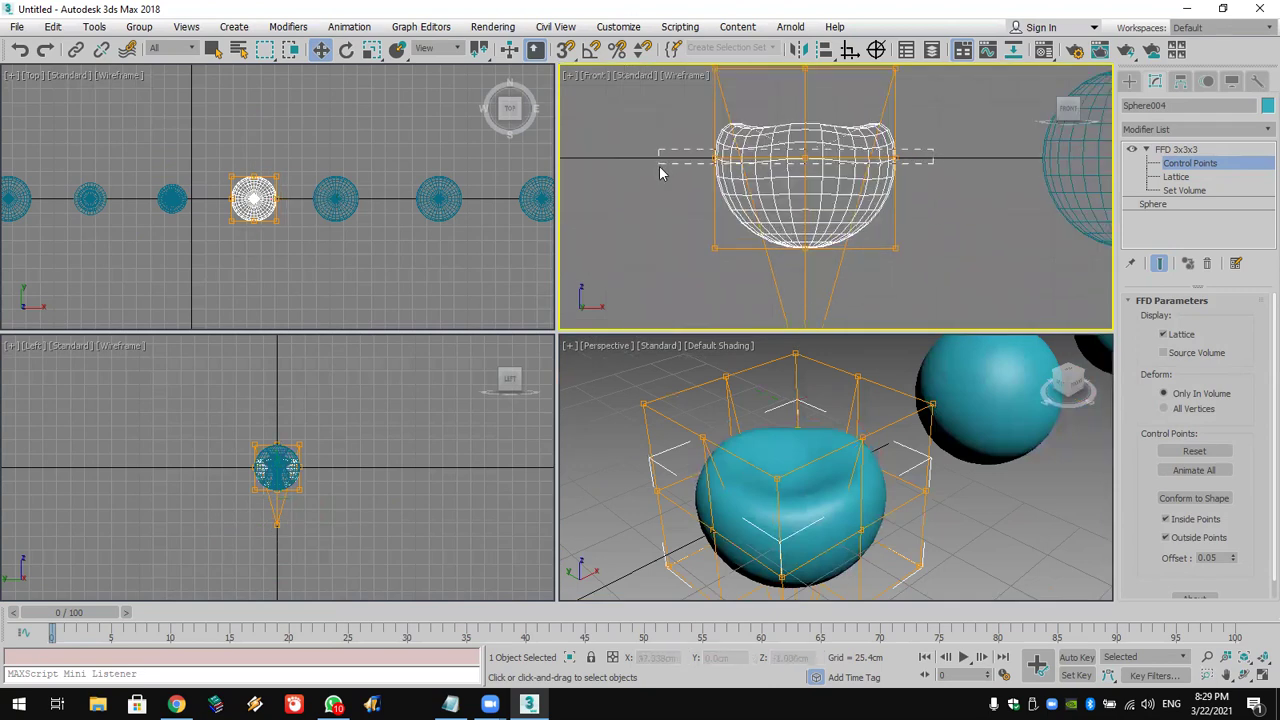
{"action": "left_click_drag", "start_coordinate": [700, 140], "coordinate": [930, 170]}
{"action": "left_click", "coordinate": [346, 49]}
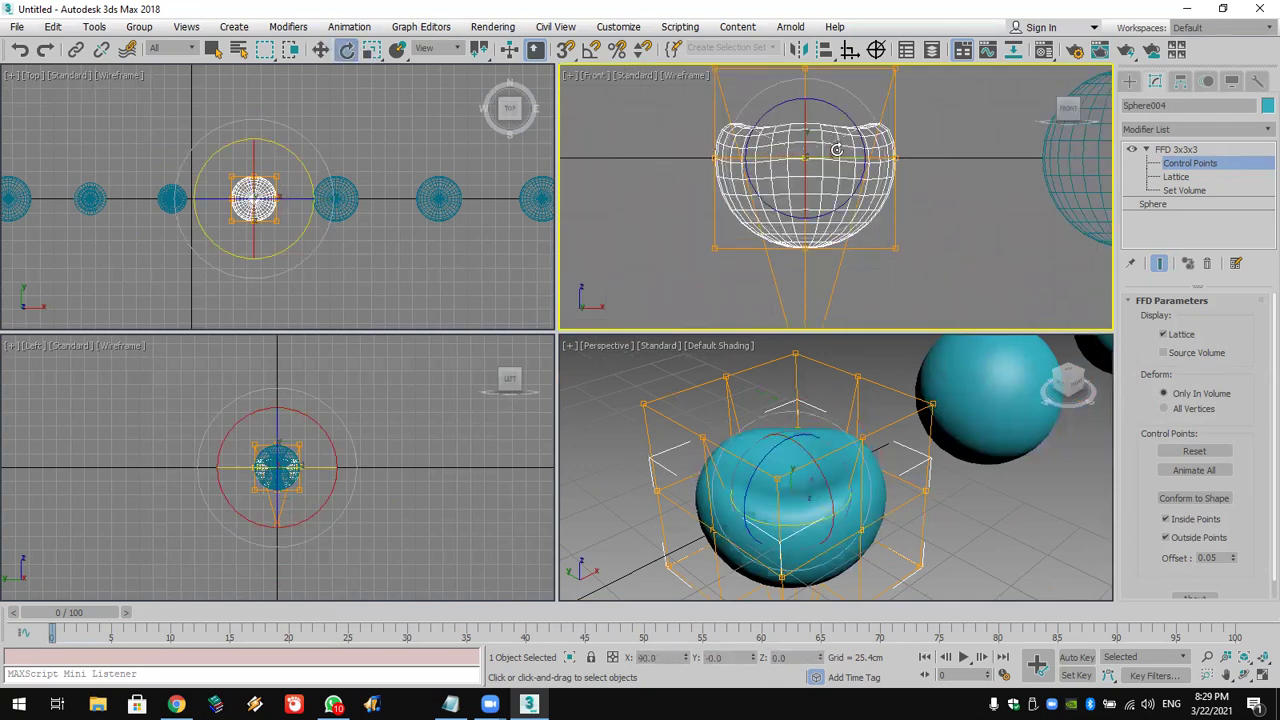
{"action": "left_click_drag", "start_coordinate": [824, 160], "coordinate": [677, 167]}
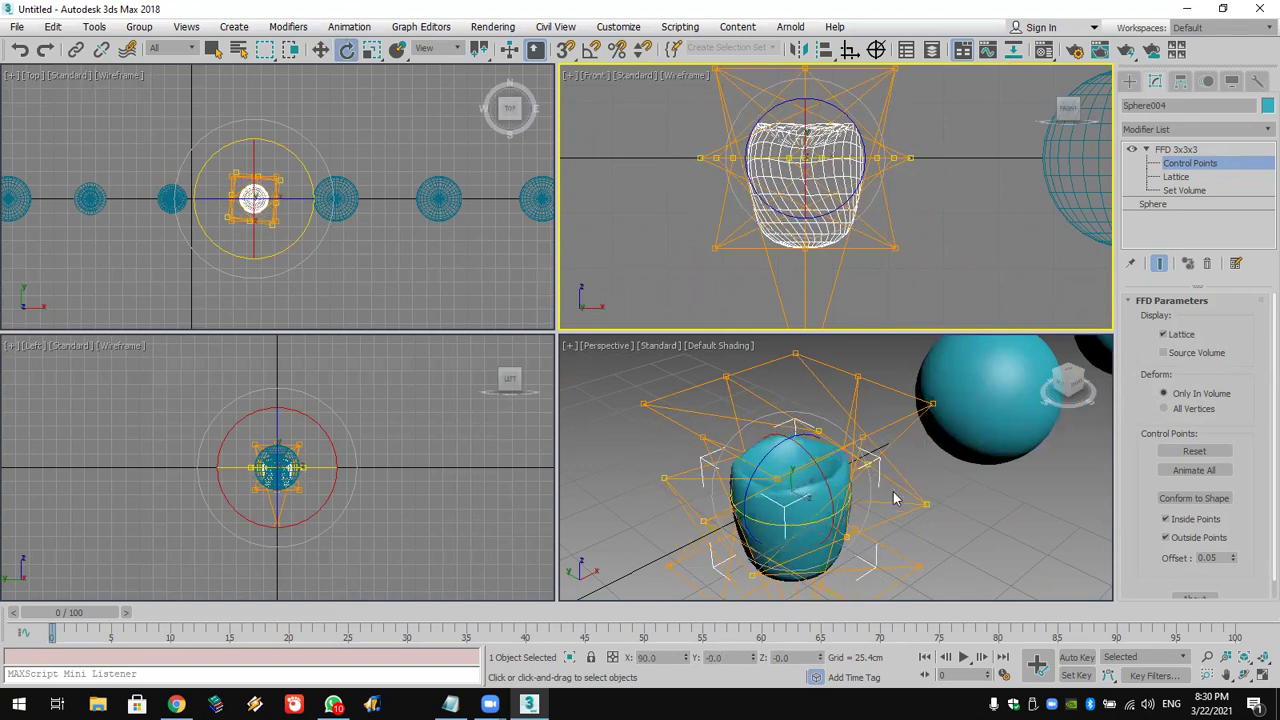
{"action": "scroll", "coordinate": [749, 500], "scroll_direction": "up", "scroll_amount": 3}
{"action": "scroll", "coordinate": [975, 465], "scroll_direction": "down", "scroll_amount": 1}
{"action": "left_click", "coordinate": [980, 470]}
{"action": "left_click", "coordinate": [1129, 81]}
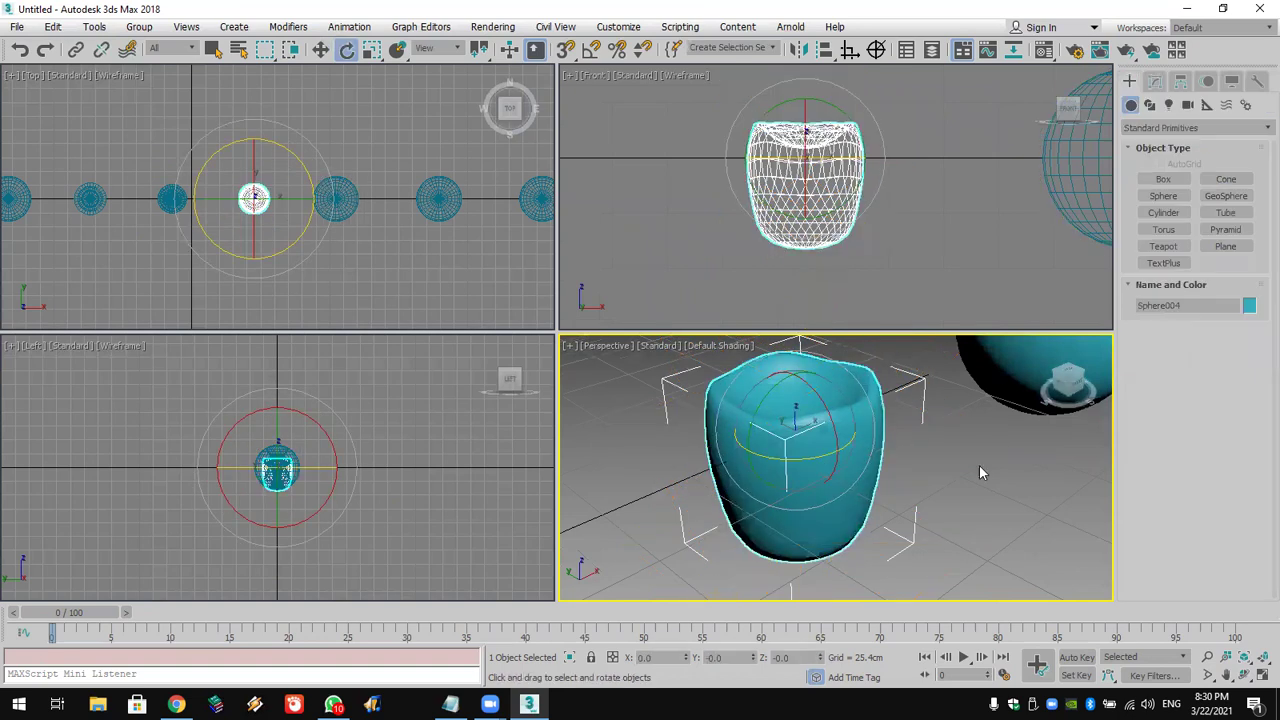
{"action": "left_click", "coordinate": [979, 465]}
Add an FFD(cyl) modifier to the fifth sphere and set its lattice height to 5 points
{"action": "scroll", "coordinate": [928, 475], "scroll_direction": "up", "scroll_amount": 2}
{"action": "scroll", "coordinate": [923, 471], "scroll_direction": "down", "scroll_amount": 4}
{"action": "left_click", "coordinate": [968, 425]}
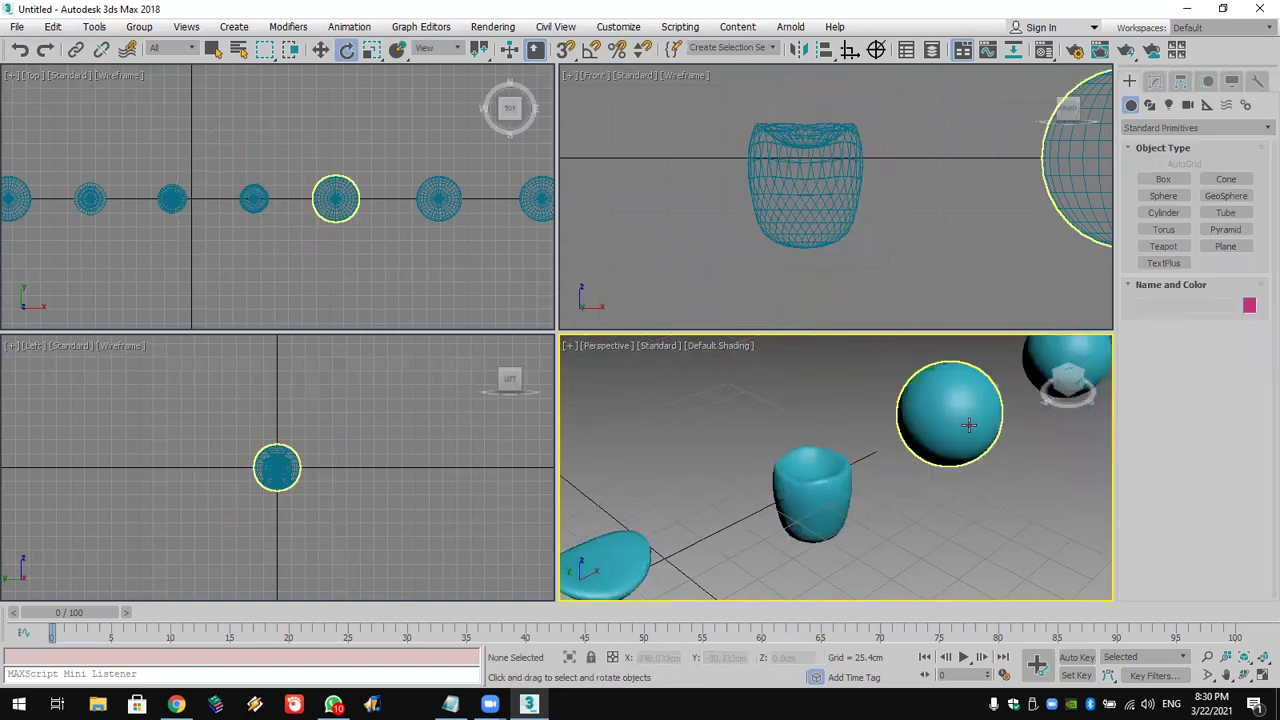
{"action": "key", "text": "z"}
{"action": "left_click", "coordinate": [1157, 83]}
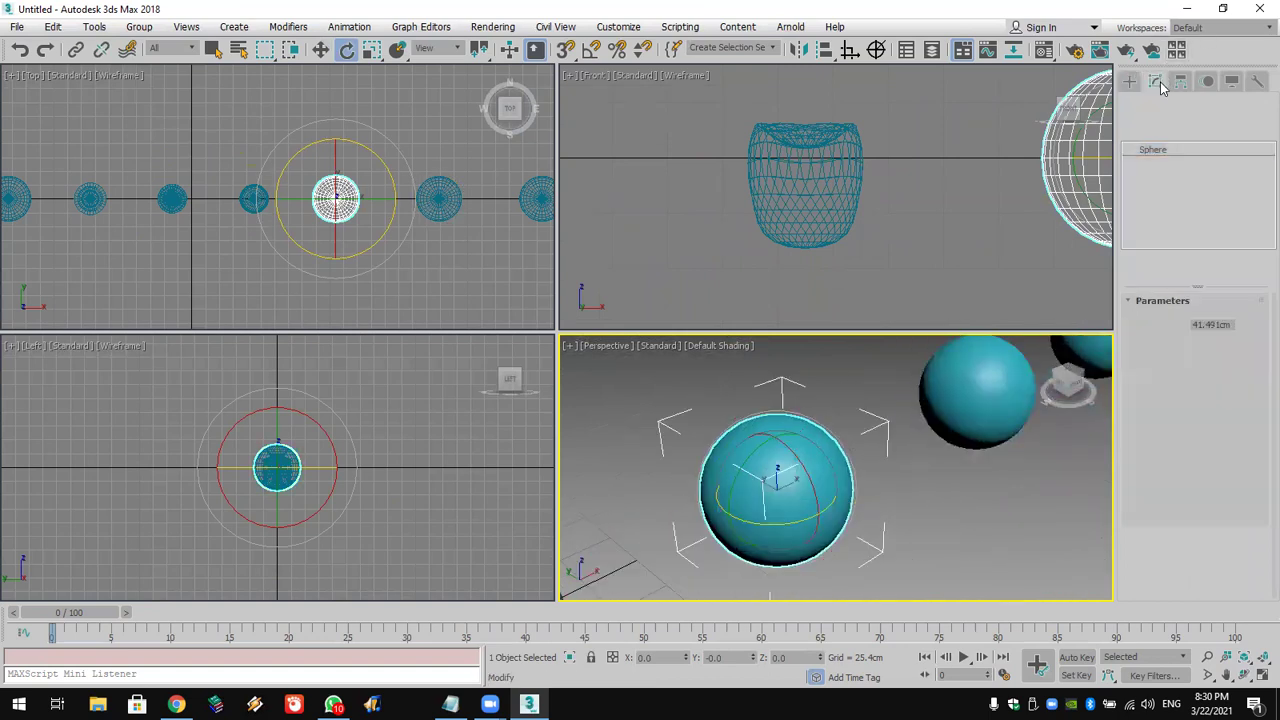
{"action": "left_click", "coordinate": [1163, 126]}
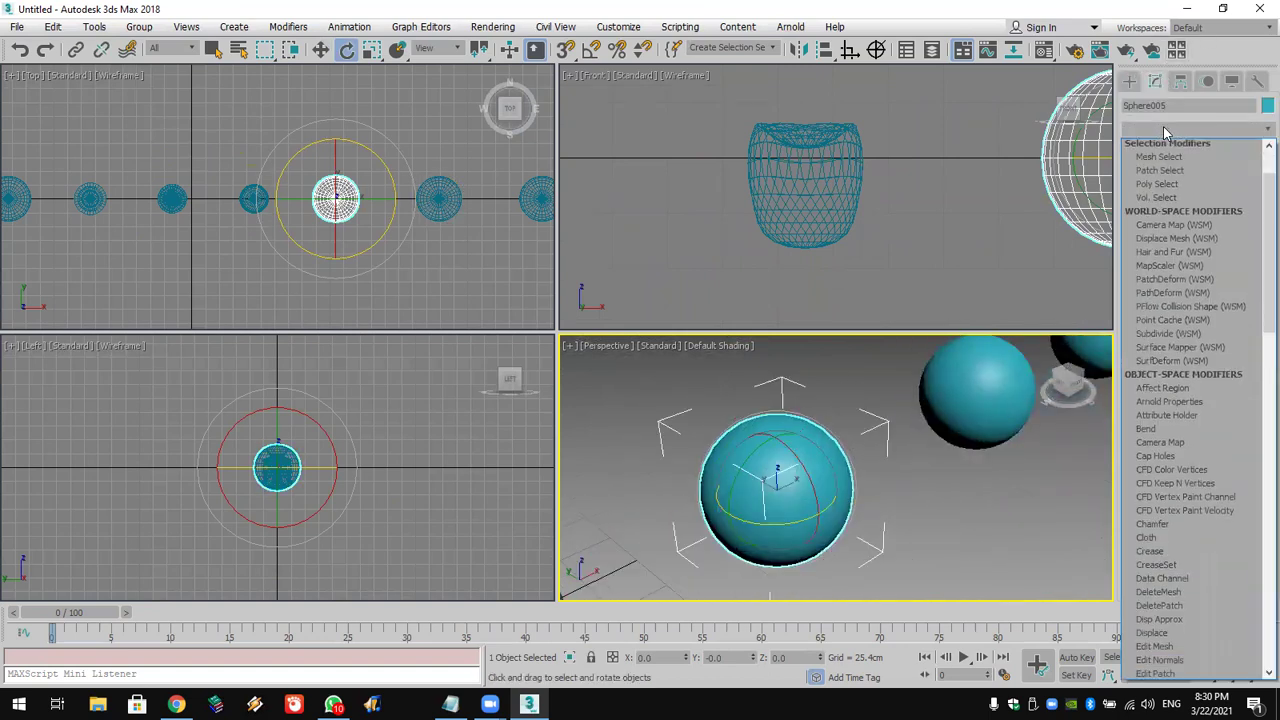
{"action": "key", "text": "f"}
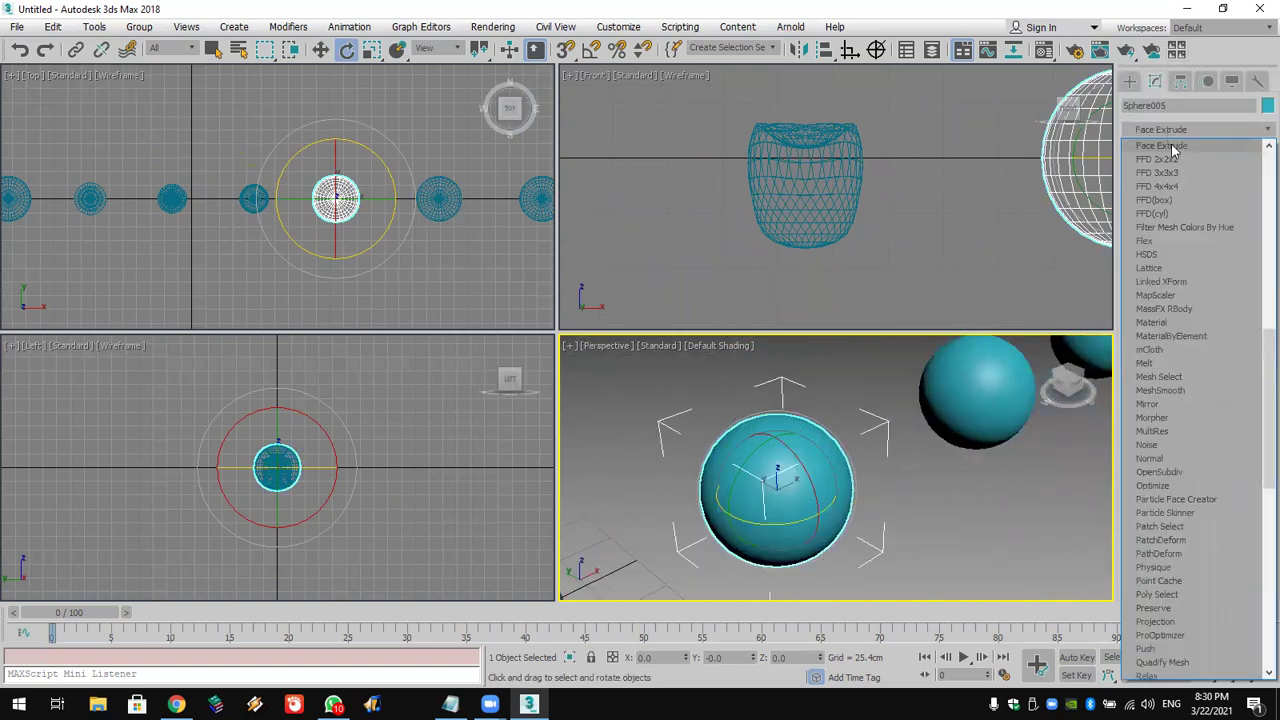
{"action": "left_click", "coordinate": [1181, 213]}
{"action": "left_click", "coordinate": [1216, 347]}
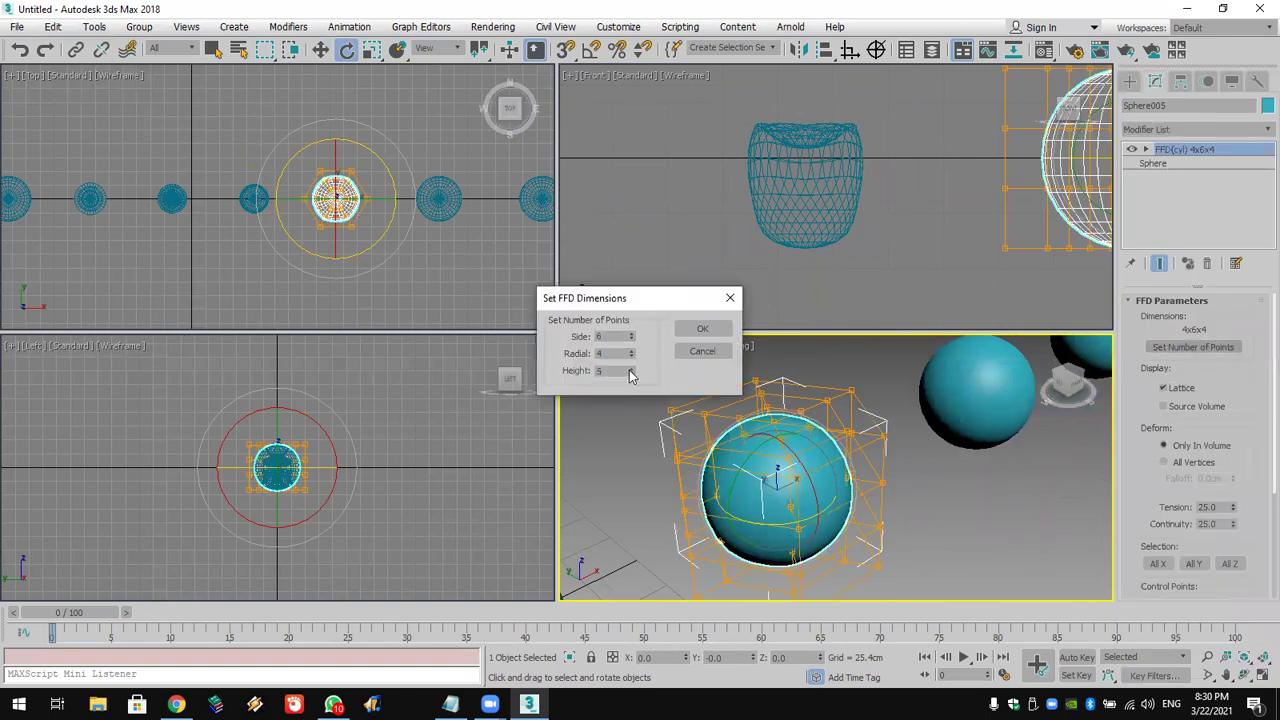
{"action": "left_click", "coordinate": [700, 332]}
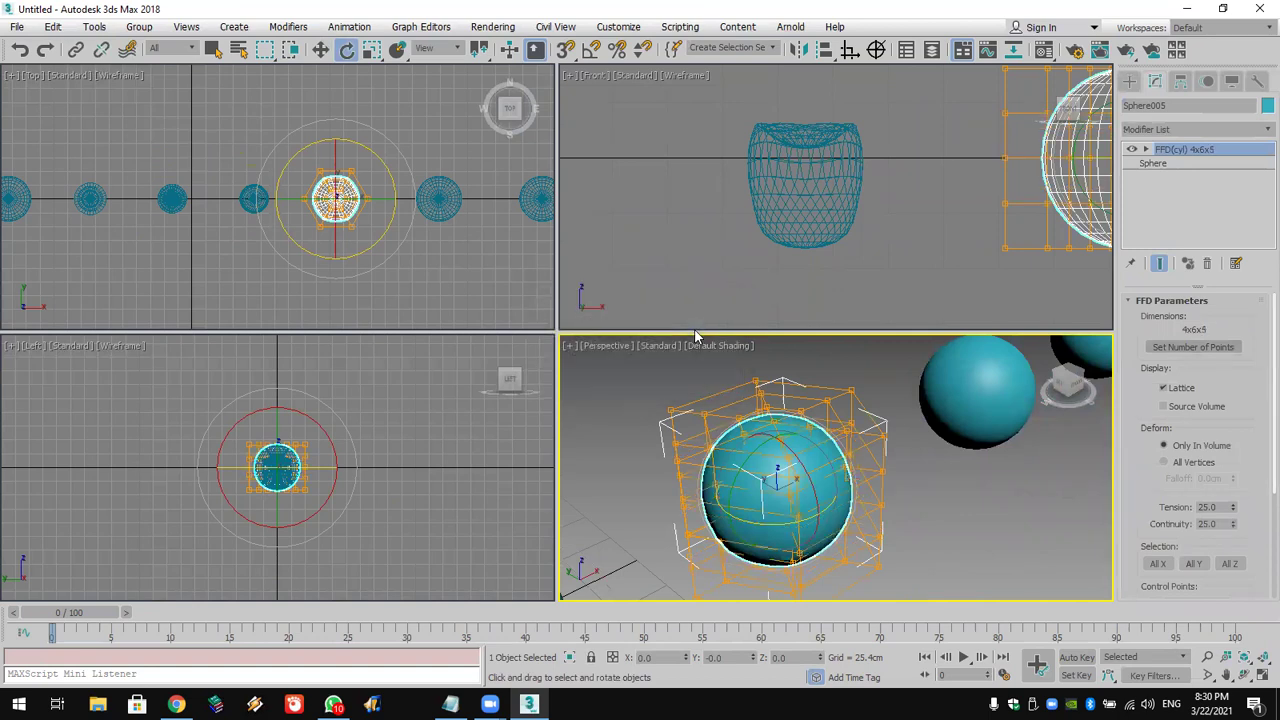
Rotate the second-highest and second-lowest rows of the fifth sphere's lattice control points about the vertical axis to twist its body
{"action": "middle_click", "coordinate": [780, 200]}
{"action": "key", "text": "z"}
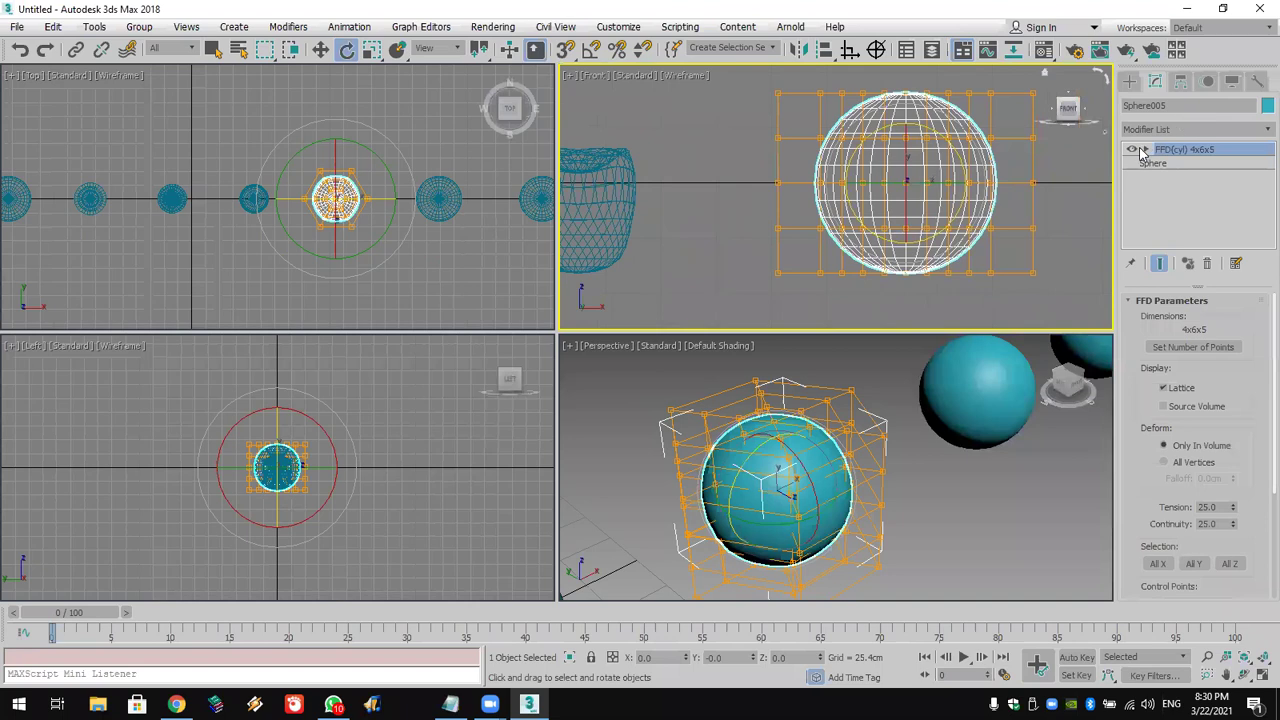
{"action": "left_click", "coordinate": [1146, 149]}
{"action": "left_click", "coordinate": [1170, 163]}
{"action": "middle_click_drag", "start_coordinate": [963, 154], "coordinate": [905, 158]}
{"action": "left_click_drag", "start_coordinate": [999, 136], "coordinate": [640, 158]}
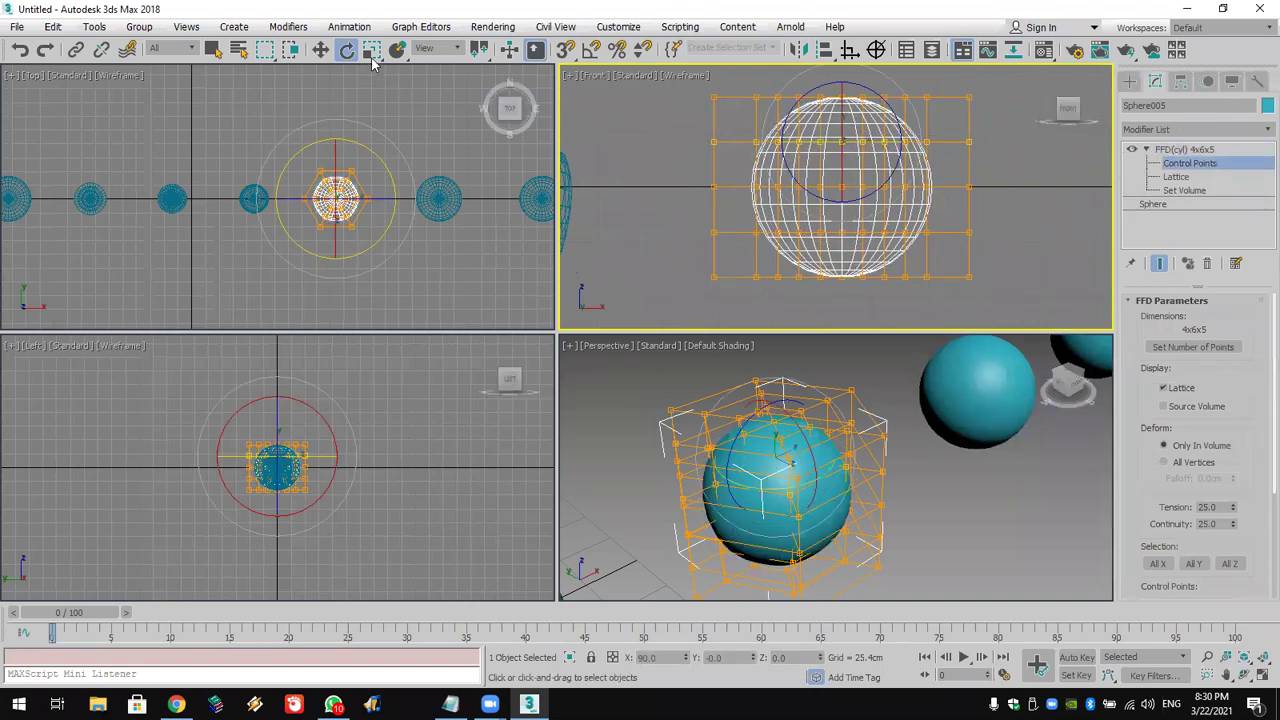
{"action": "left_click_drag", "start_coordinate": [830, 112], "coordinate": [796, 227]}
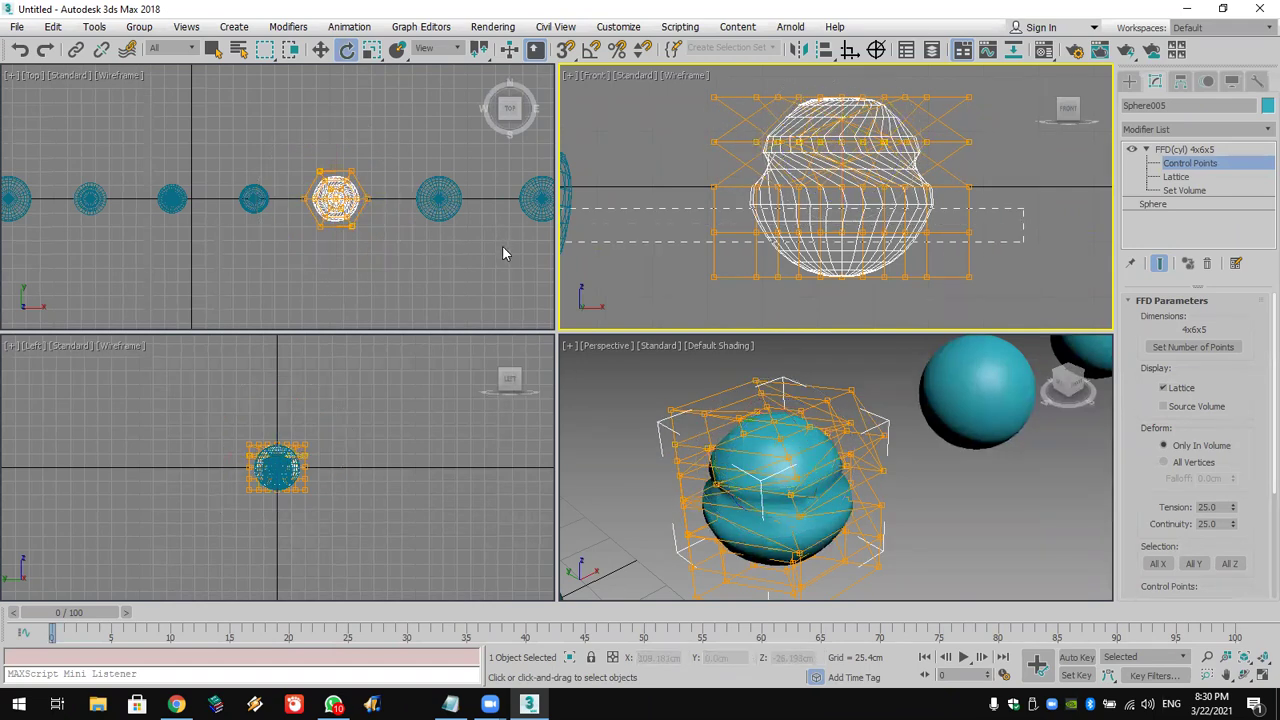
{"action": "left_click_drag", "start_coordinate": [502, 246], "coordinate": [505, 245]}
{"action": "mouse_move", "coordinate": [870, 235]}
{"action": "left_mouse_down"}
{"action": "mouse_move", "coordinate": [722, 236]}
{"action": "mouse_move", "coordinate": [892, 234]}
{"action": "left_mouse_up"}
Move the top row of the fifth sphere's lattice control points down inside the body to form a bowl, and leave lattice editing
{"action": "middle_click_drag", "start_coordinate": [866, 80], "coordinate": [862, 118]}
{"action": "left_click_drag", "start_coordinate": [720, 155], "coordinate": [720, 138]}
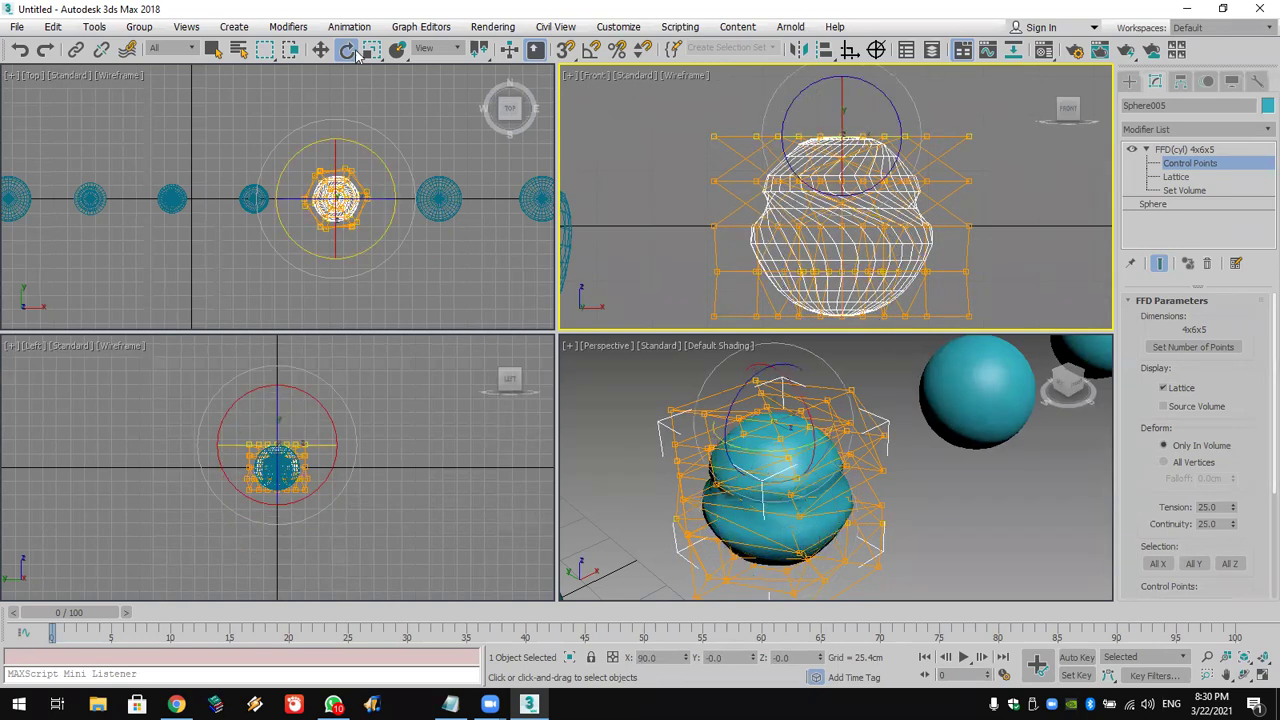
{"action": "left_click", "coordinate": [320, 49]}
{"action": "left_click_drag", "start_coordinate": [838, 100], "coordinate": [841, 220]}
{"action": "scroll", "coordinate": [870, 425], "scroll_direction": "down", "scroll_amount": 5}
{"action": "middle_click_drag", "start_coordinate": [894, 420], "coordinate": [1015, 390], "text": "alt"}
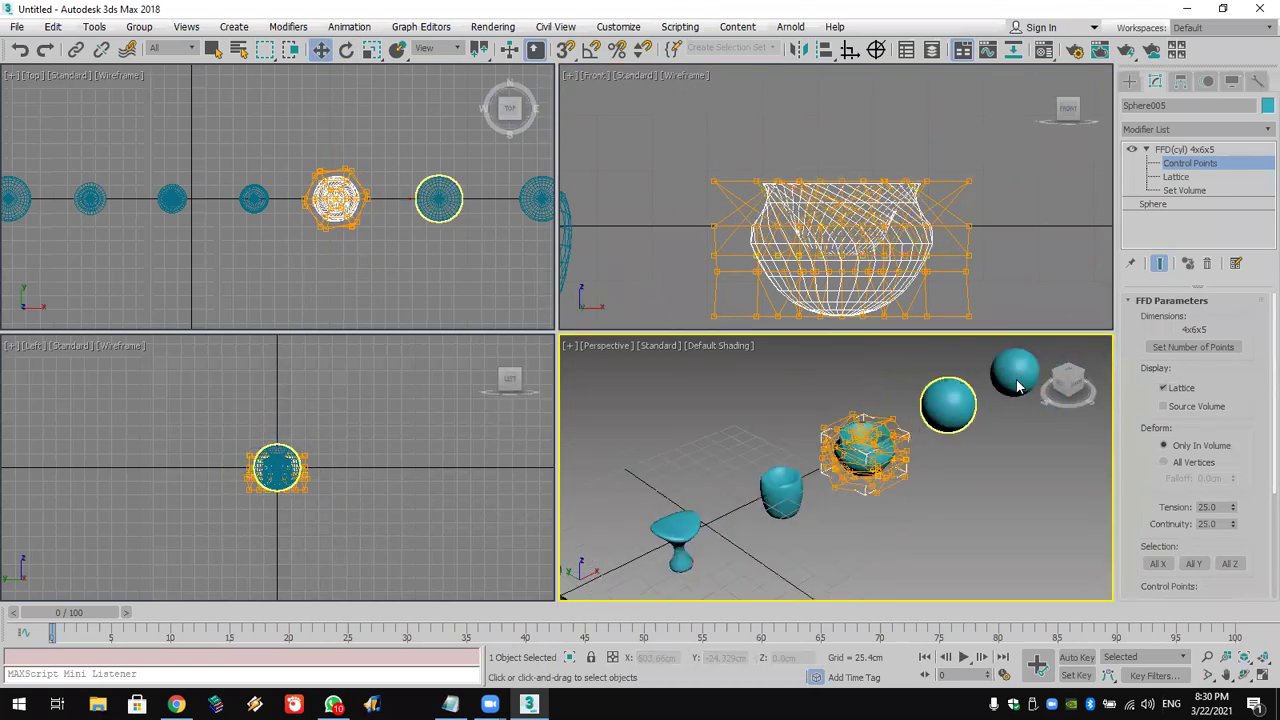
{"action": "left_click", "coordinate": [1130, 81]}
Delete the seventh sphere at the far end of the row
{"action": "left_click", "coordinate": [1015, 373]}
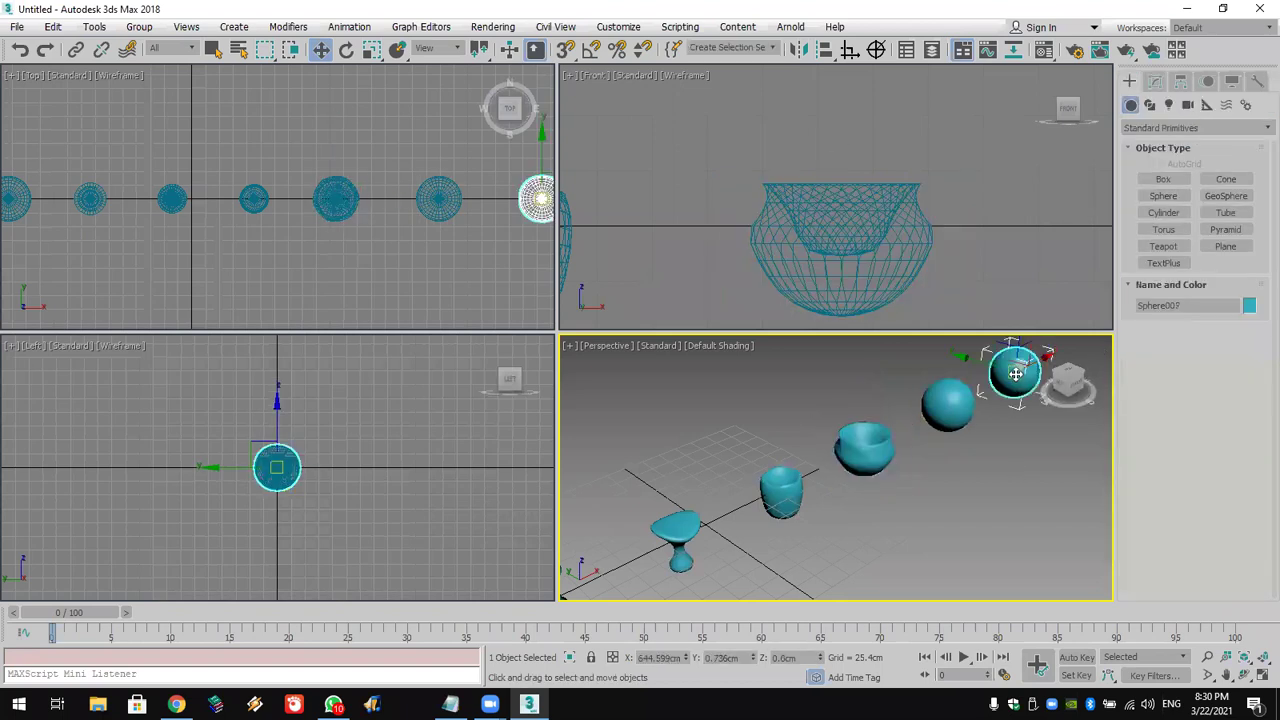
{"action": "key", "text": "Delete"}
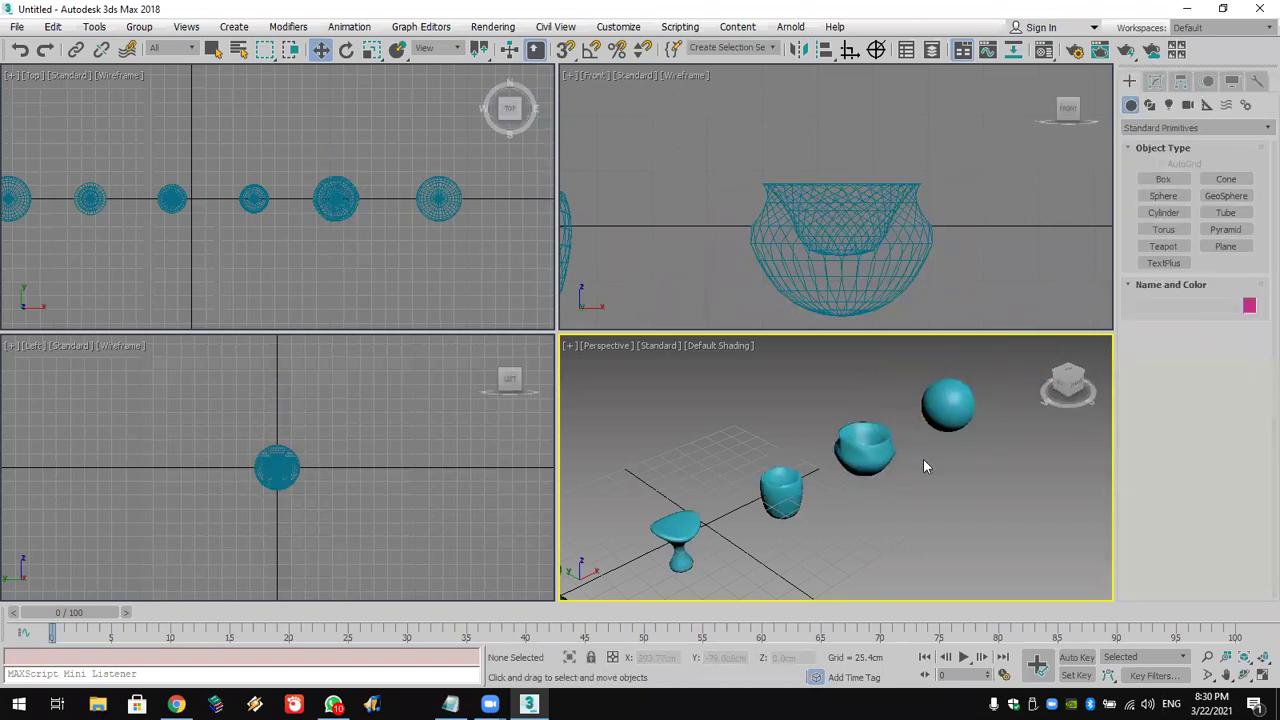
{"action": "scroll", "coordinate": [930, 440], "scroll_direction": "down", "scroll_amount": 3}
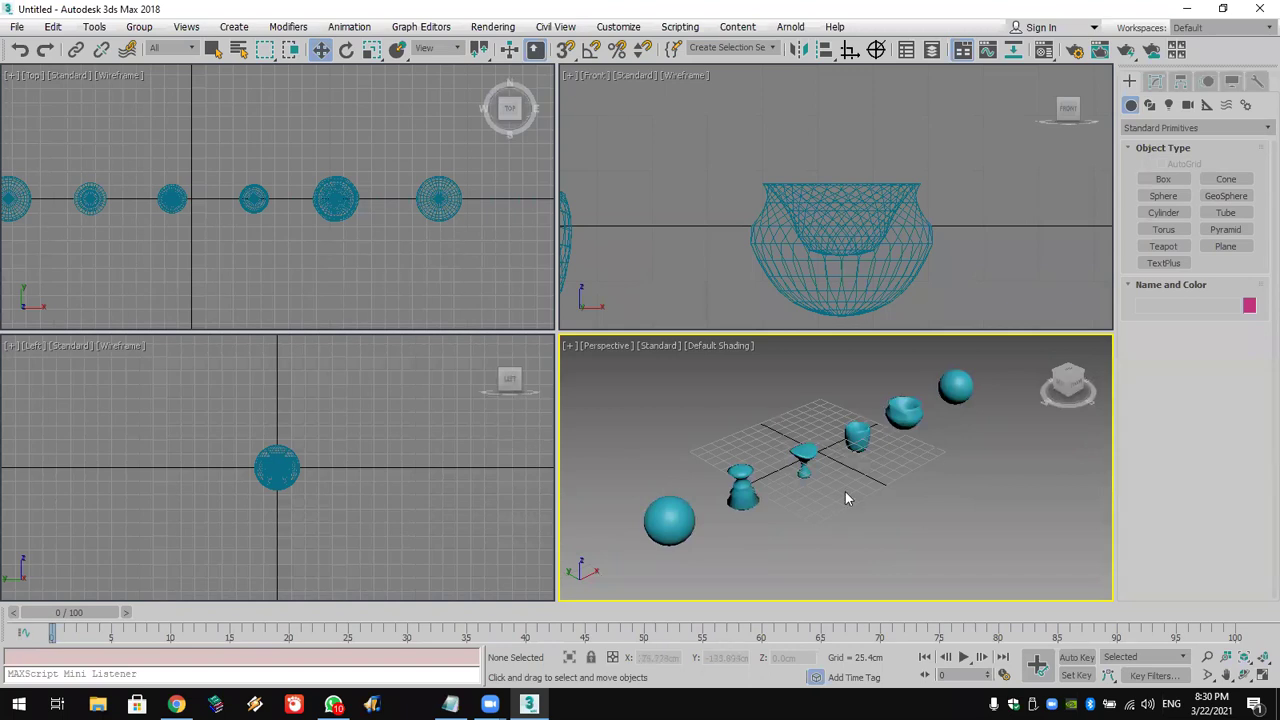
Switch the geometry creation category to Compound Objects, and clear the selection of the first sphere
{"action": "left_click", "coordinate": [669, 519]}
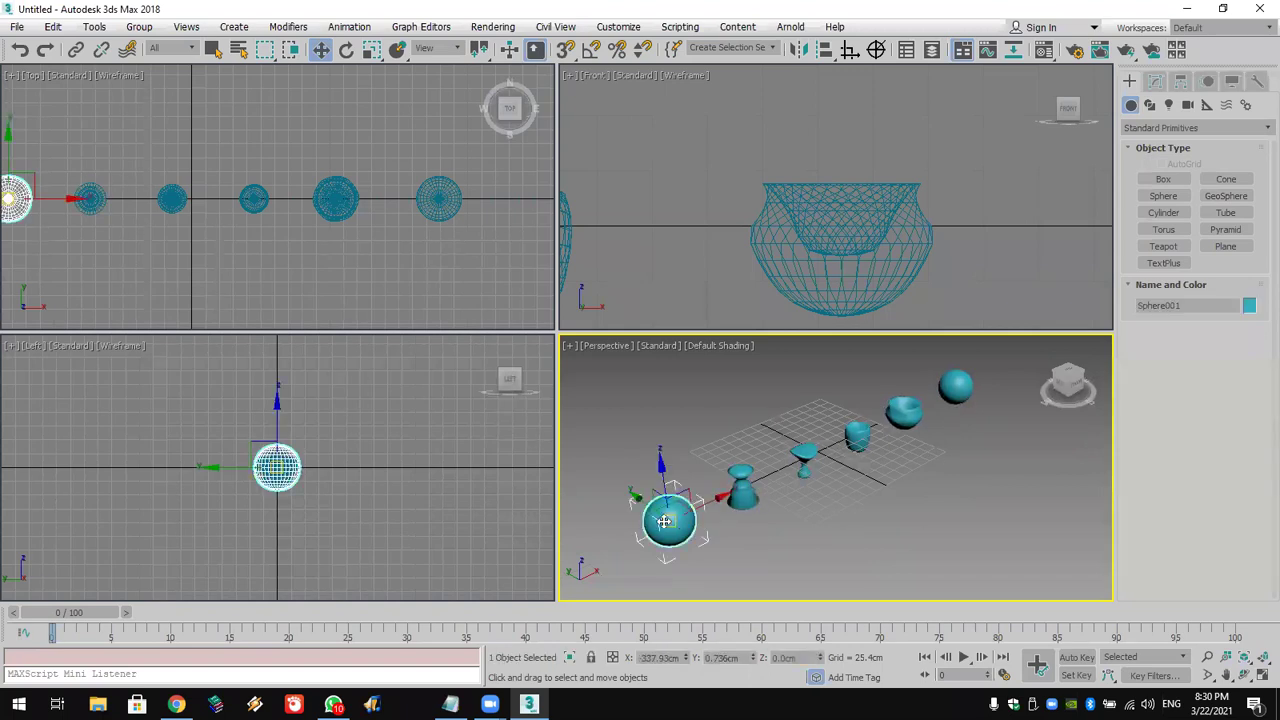
{"action": "left_click", "coordinate": [1213, 125]}
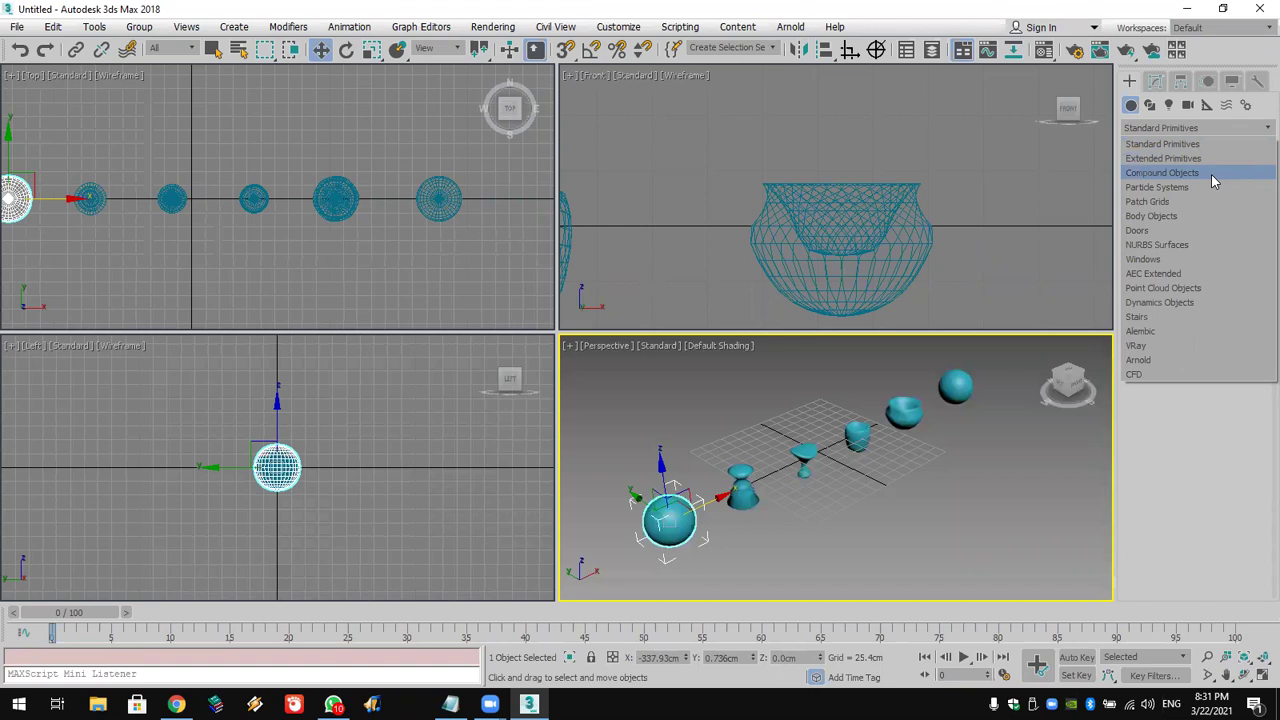
{"action": "left_click", "coordinate": [1211, 174]}
{"action": "left_click", "coordinate": [1042, 242]}
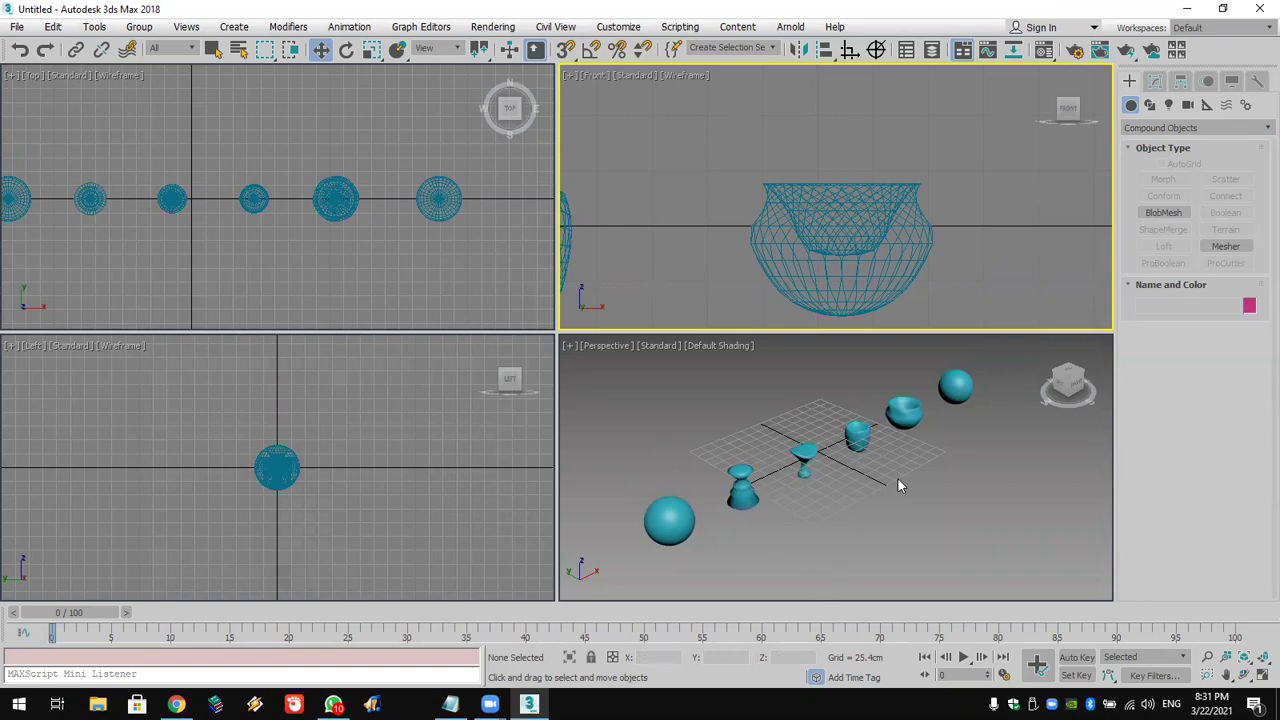
Select the undeformed sixth sphere at the far end of the row, next to the bowl
{"action": "scroll", "coordinate": [897, 485], "scroll_direction": "up", "scroll_amount": 3}
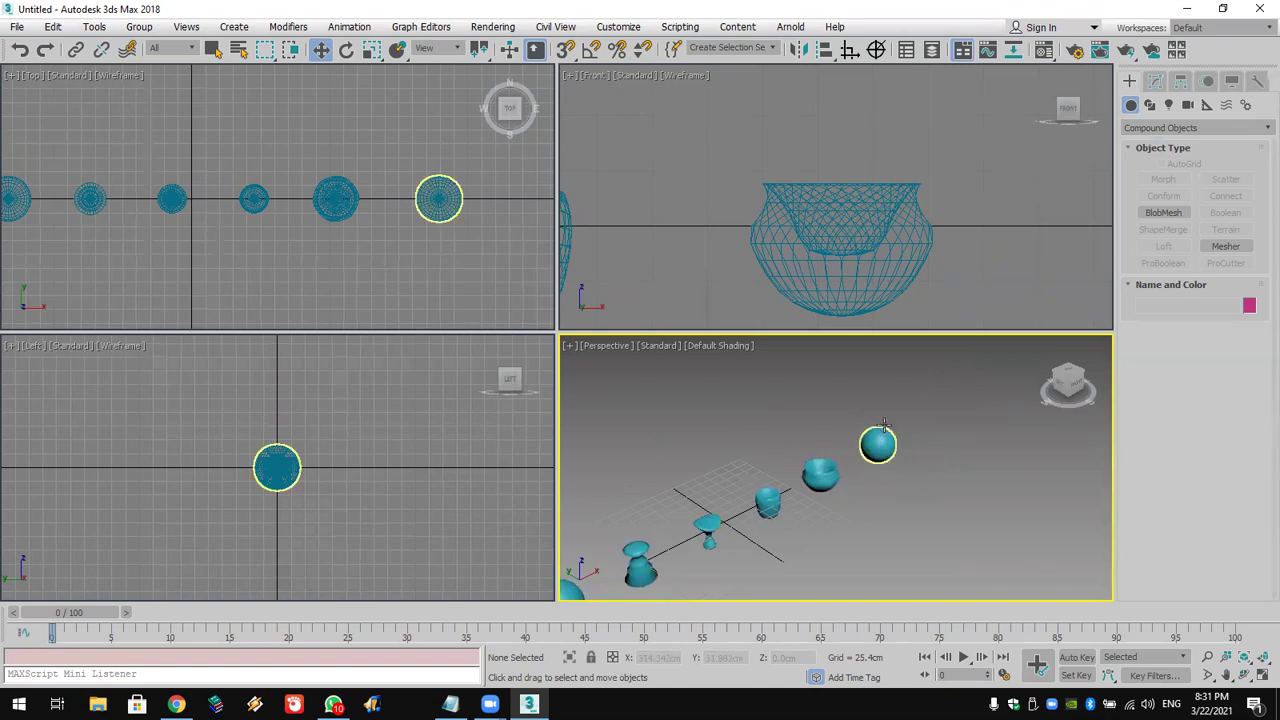
{"action": "scroll", "coordinate": [886, 472], "scroll_direction": "up", "scroll_amount": 5}
{"action": "left_click", "coordinate": [888, 474]}
{"action": "middle_click_drag", "start_coordinate": [888, 474], "coordinate": [857, 449]}
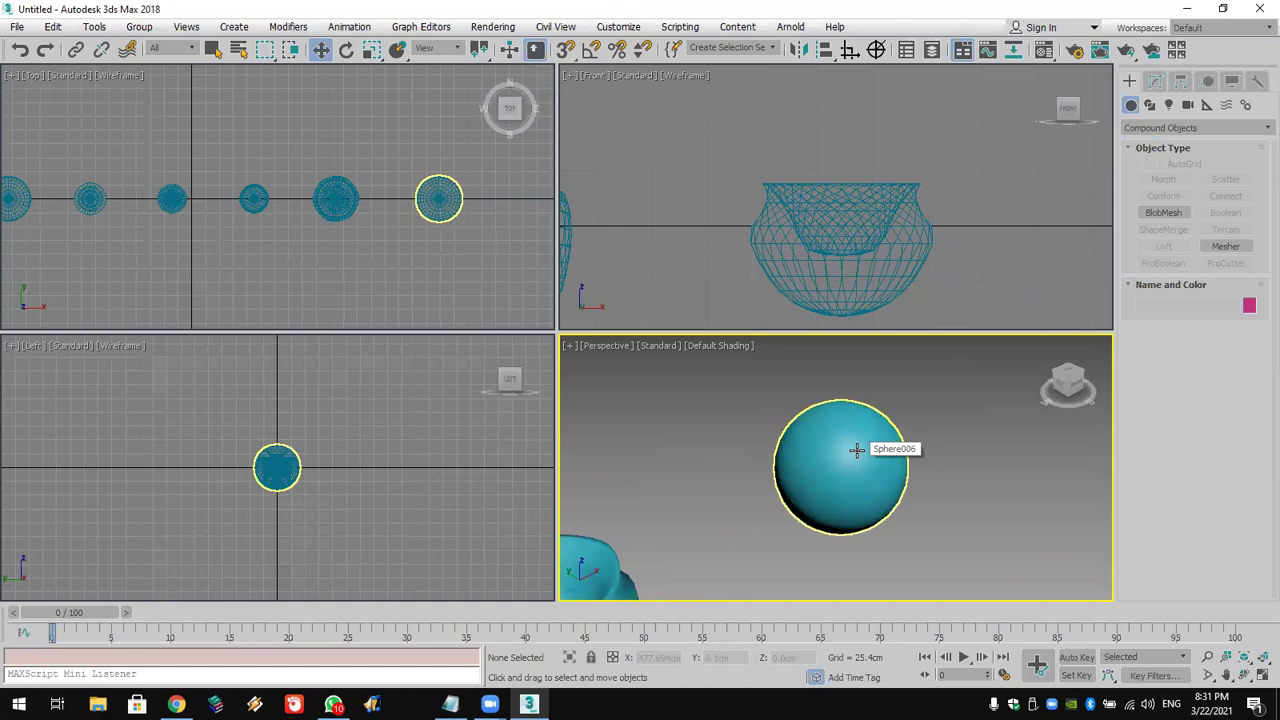
{"action": "left_click", "coordinate": [857, 449]}
{"action": "scroll", "coordinate": [888, 214], "scroll_direction": "down", "scroll_amount": 5}
{"action": "middle_click_drag", "start_coordinate": [1010, 199], "coordinate": [688, 214]}
{"action": "scroll", "coordinate": [783, 218], "scroll_direction": "up", "scroll_amount": 4}
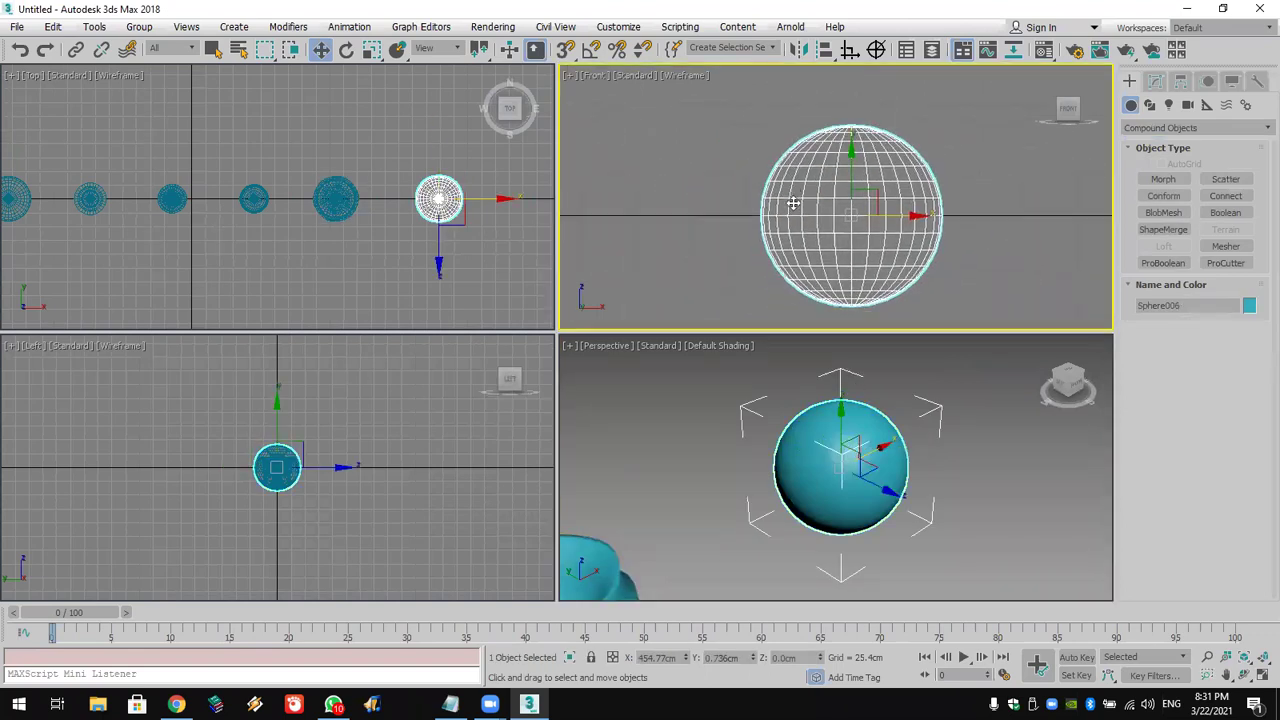
{"action": "middle_click_drag", "start_coordinate": [877, 210], "coordinate": [856, 209]}
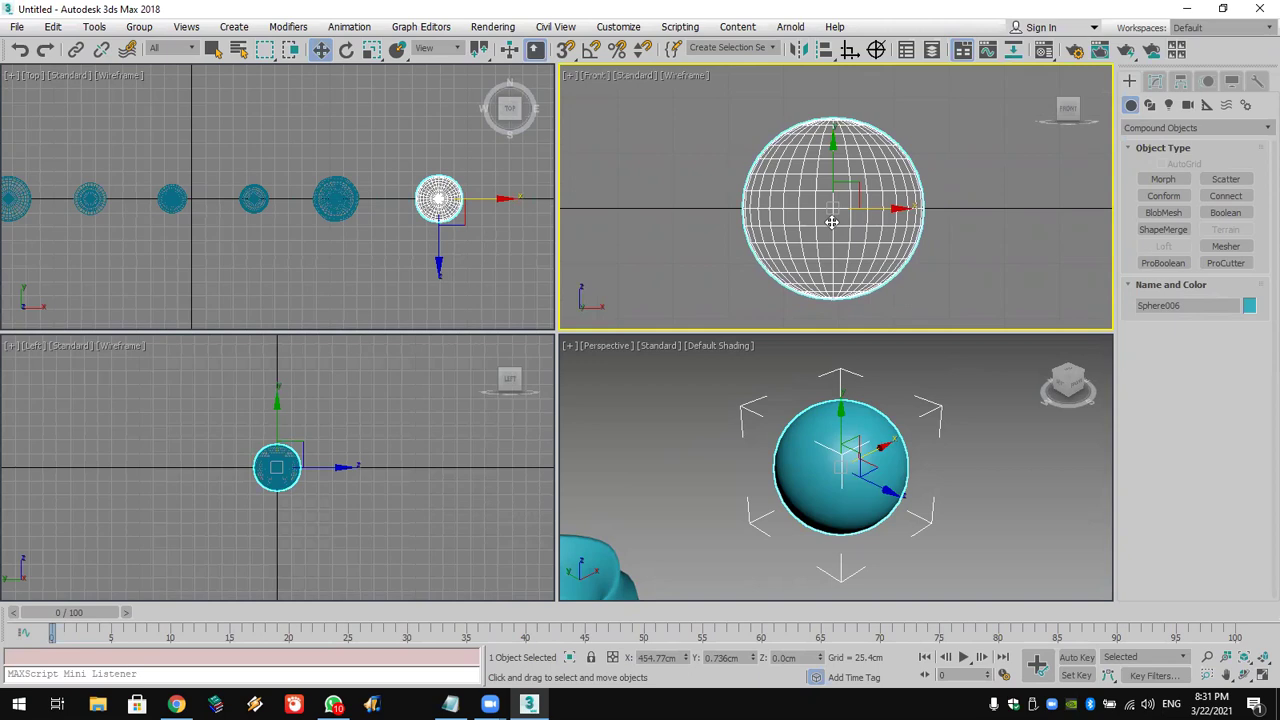
Apply an FFD 2x2x2 modifier to the sixth sphere
{"action": "left_click", "coordinate": [1157, 82]}
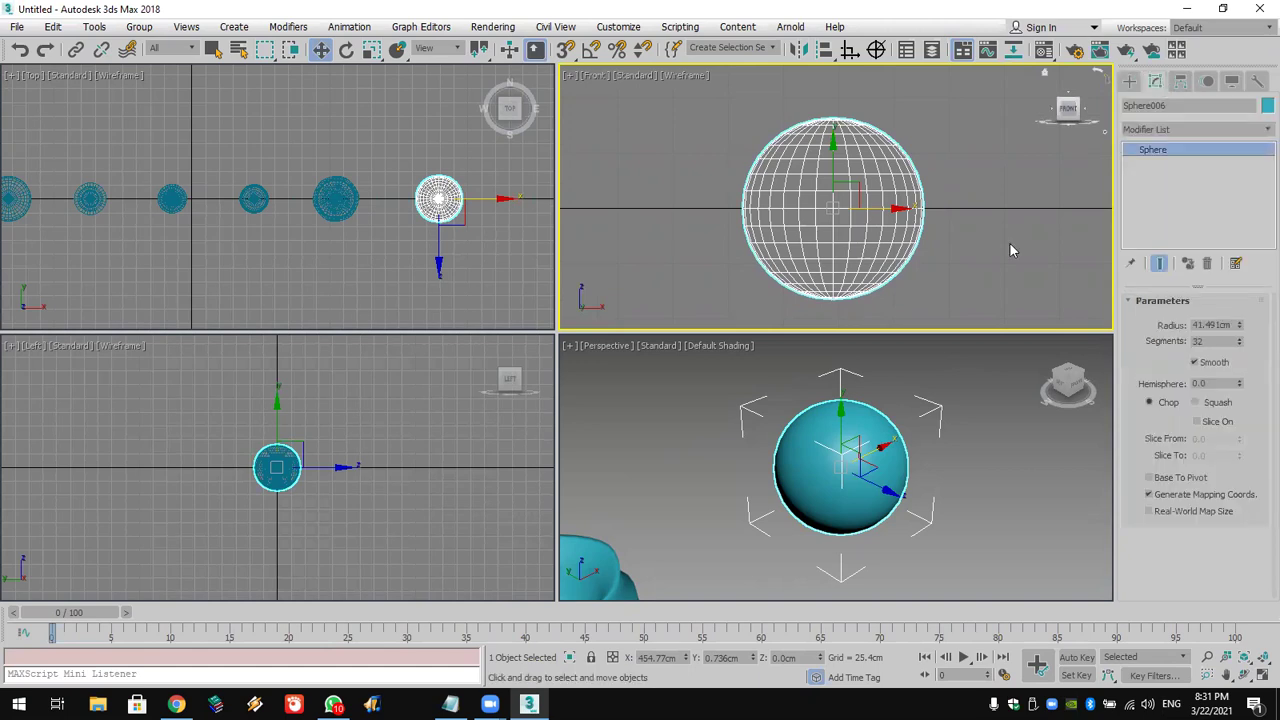
{"action": "left_click", "coordinate": [889, 226]}
{"action": "left_click", "coordinate": [877, 218]}
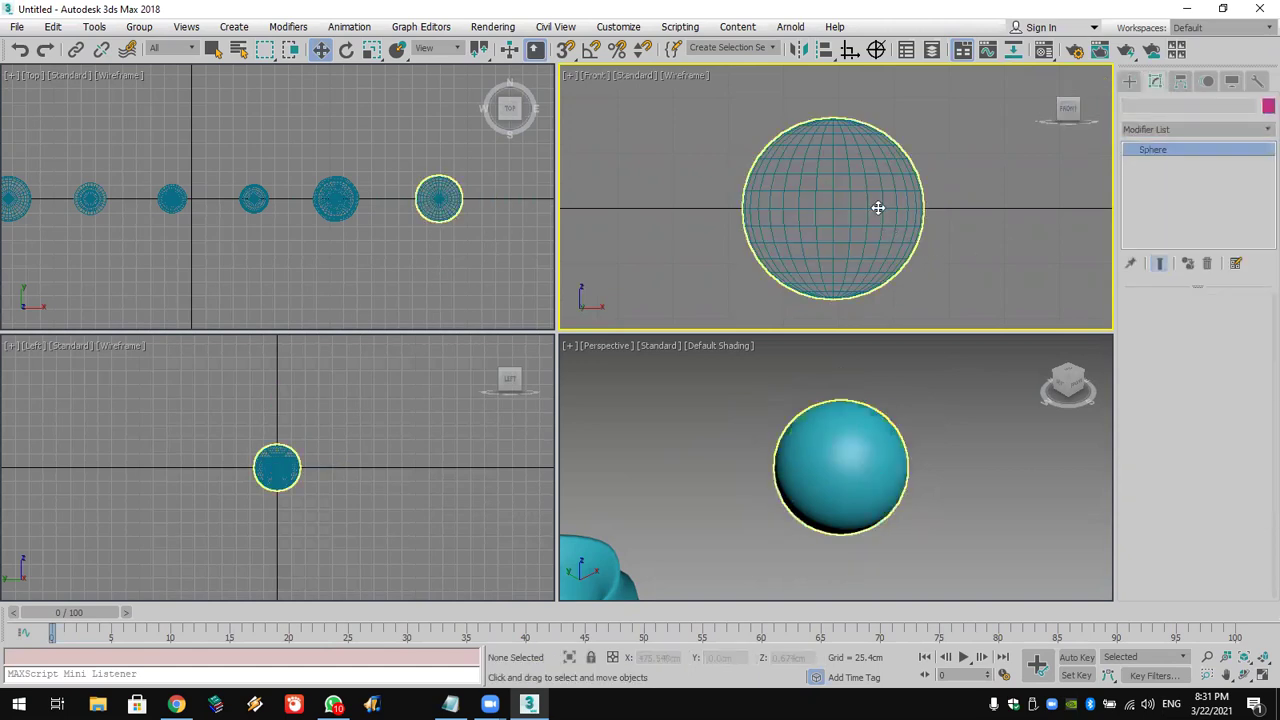
{"action": "left_click", "coordinate": [1193, 131]}
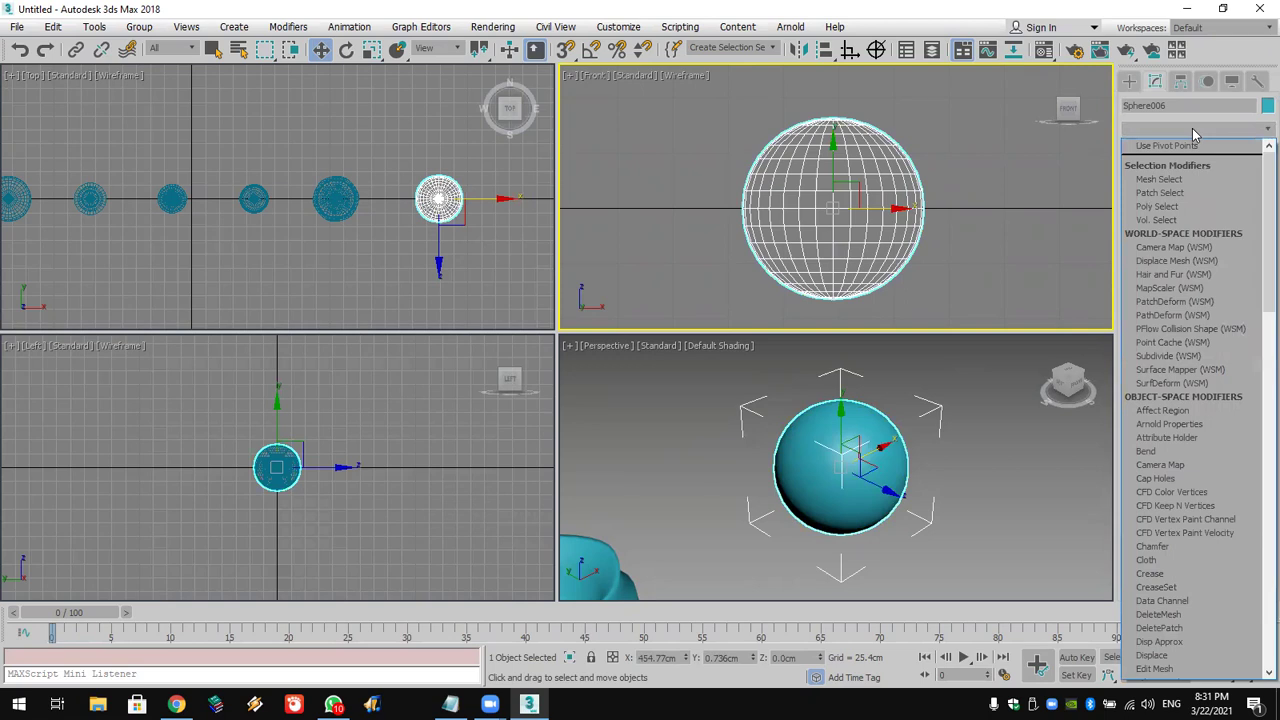
{"action": "scroll", "coordinate": [1193, 131], "scroll_direction": "down", "scroll_amount": 1}
{"action": "key", "text": "f"}
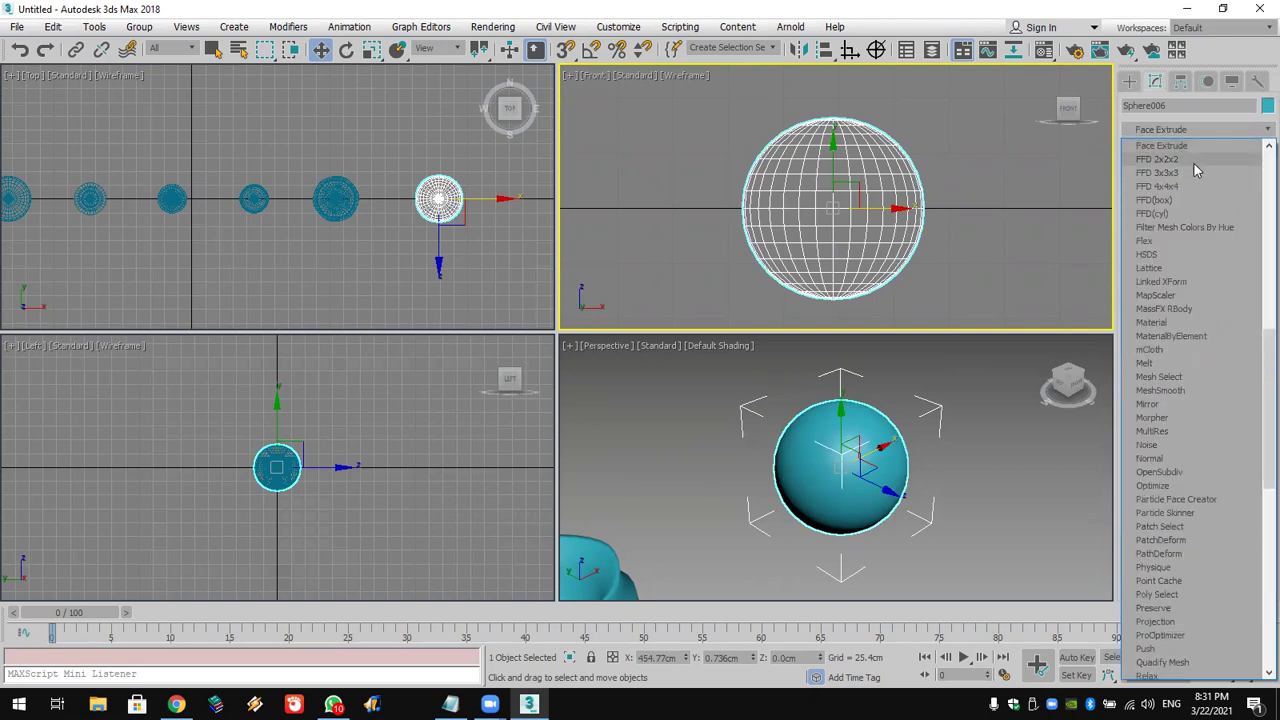
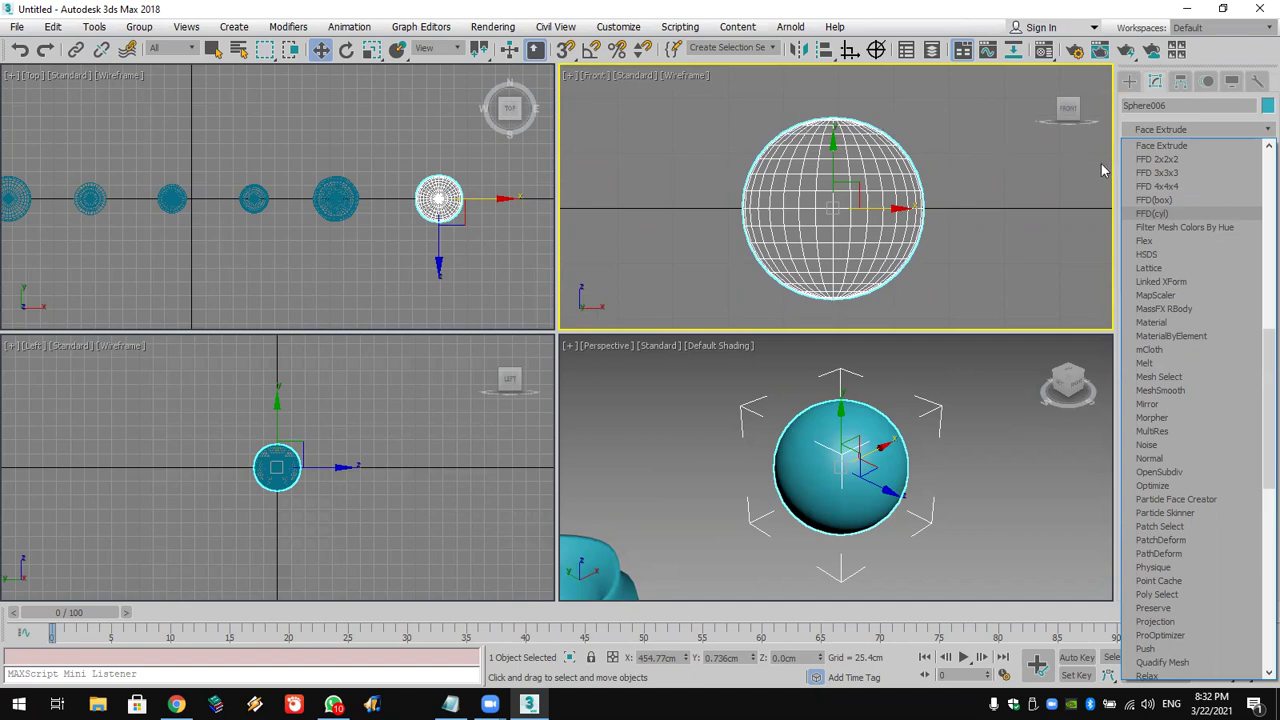
{"action": "left_click", "coordinate": [1197, 159]}
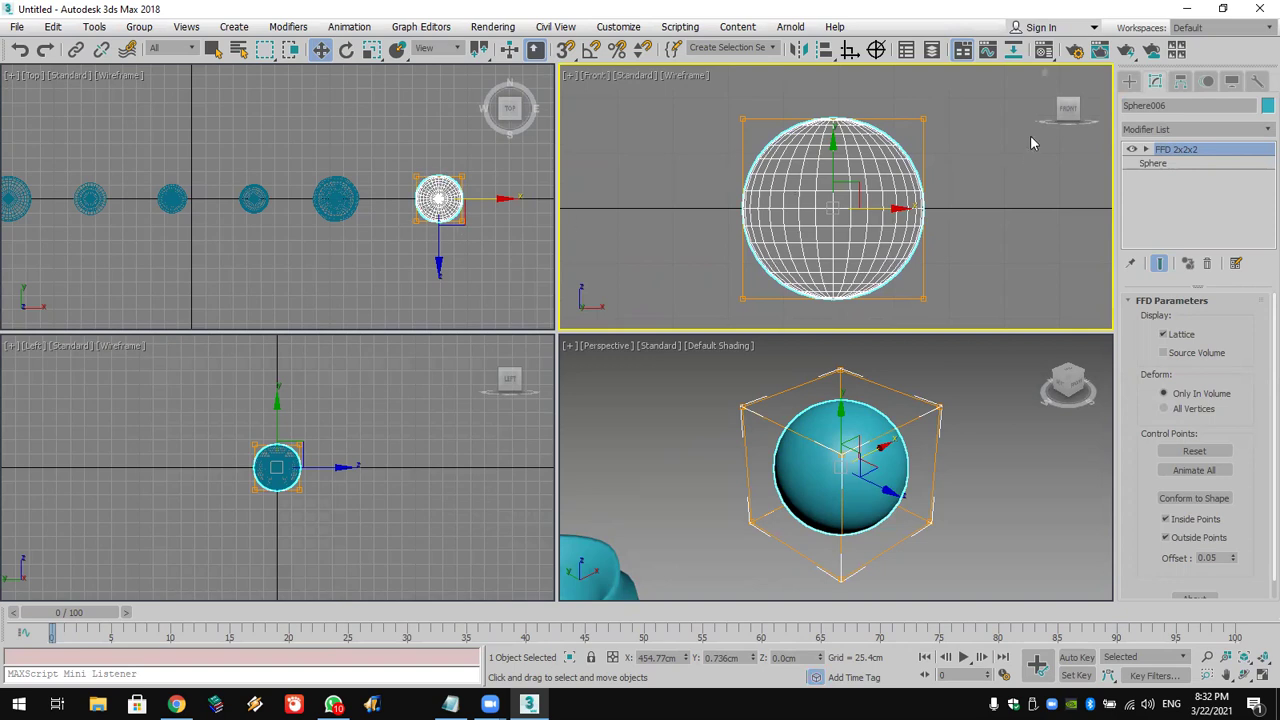
Move the sixth sphere's upper FFD 2x2x2 control points down to about Z -35.9 cm to flatten it into a thin disc
{"action": "left_click", "coordinate": [1147, 150]}
{"action": "left_click", "coordinate": [1195, 168]}
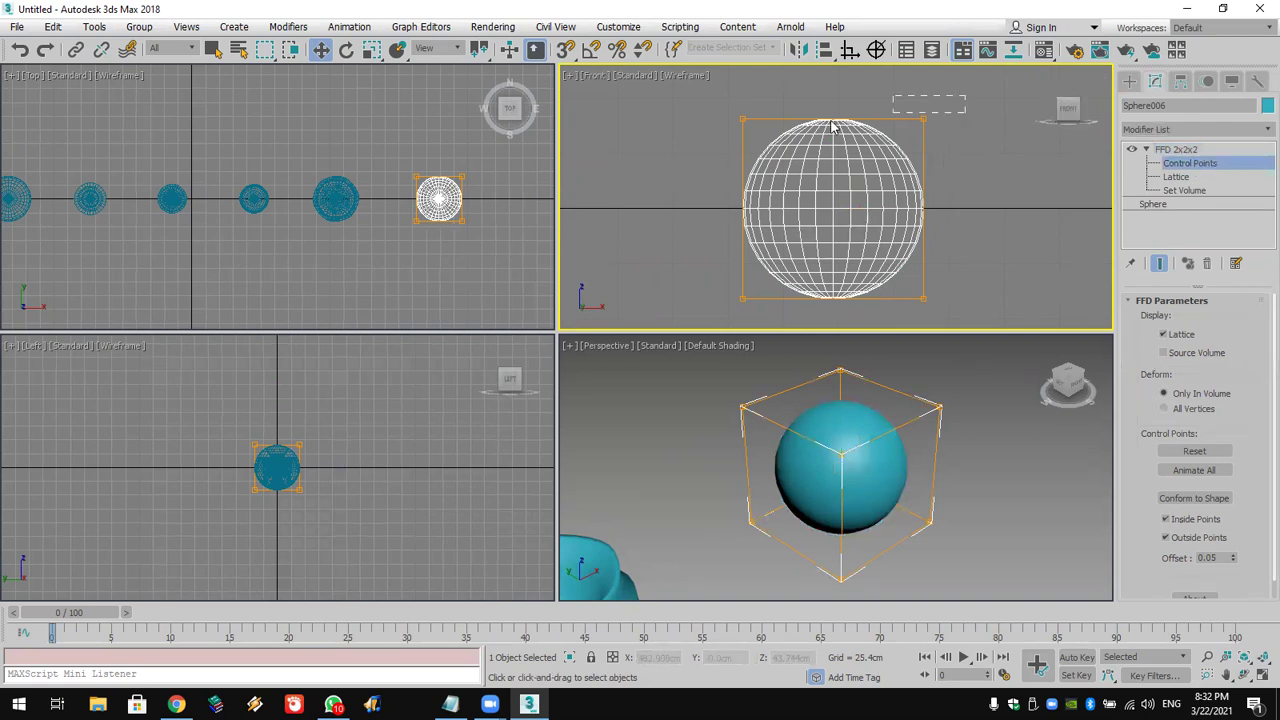
{"action": "left_click_drag", "start_coordinate": [832, 126], "coordinate": [660, 137]}
{"action": "middle_click_drag", "start_coordinate": [831, 129], "coordinate": [811, 154]}
{"action": "left_click_drag", "start_coordinate": [811, 103], "coordinate": [811, 273]}
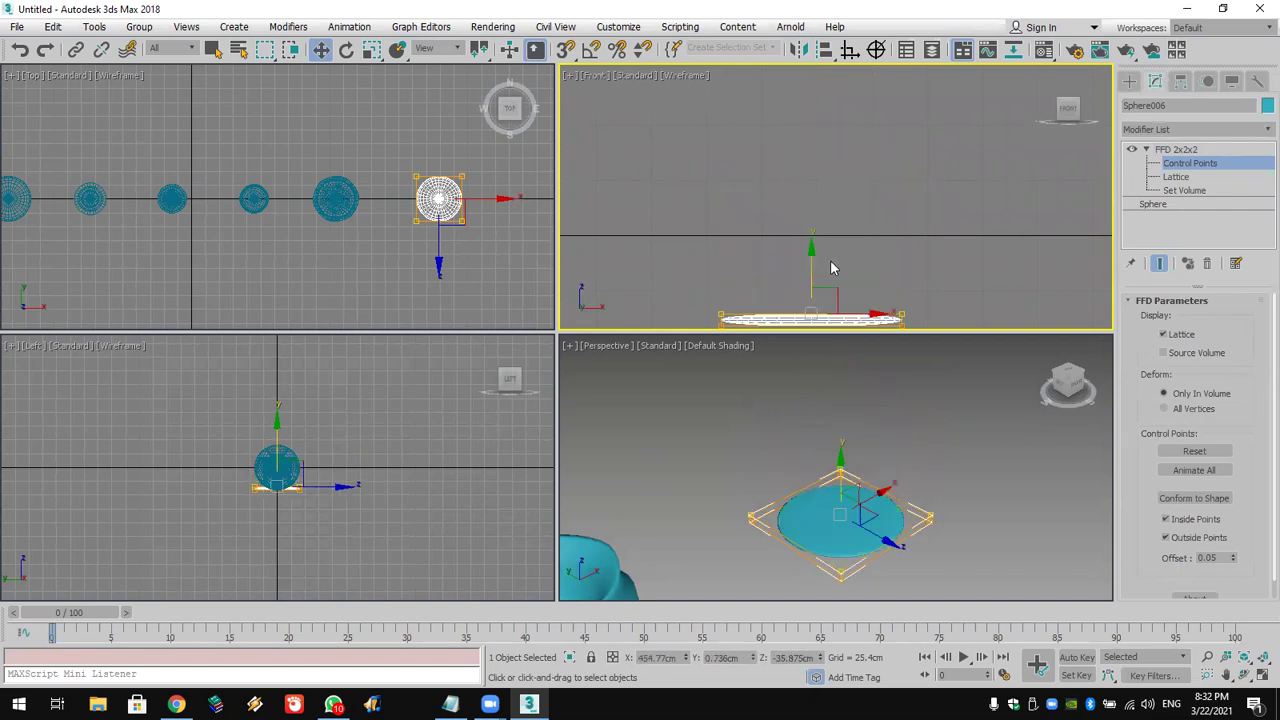
{"action": "middle_click_drag", "start_coordinate": [831, 266], "coordinate": [830, 211]}
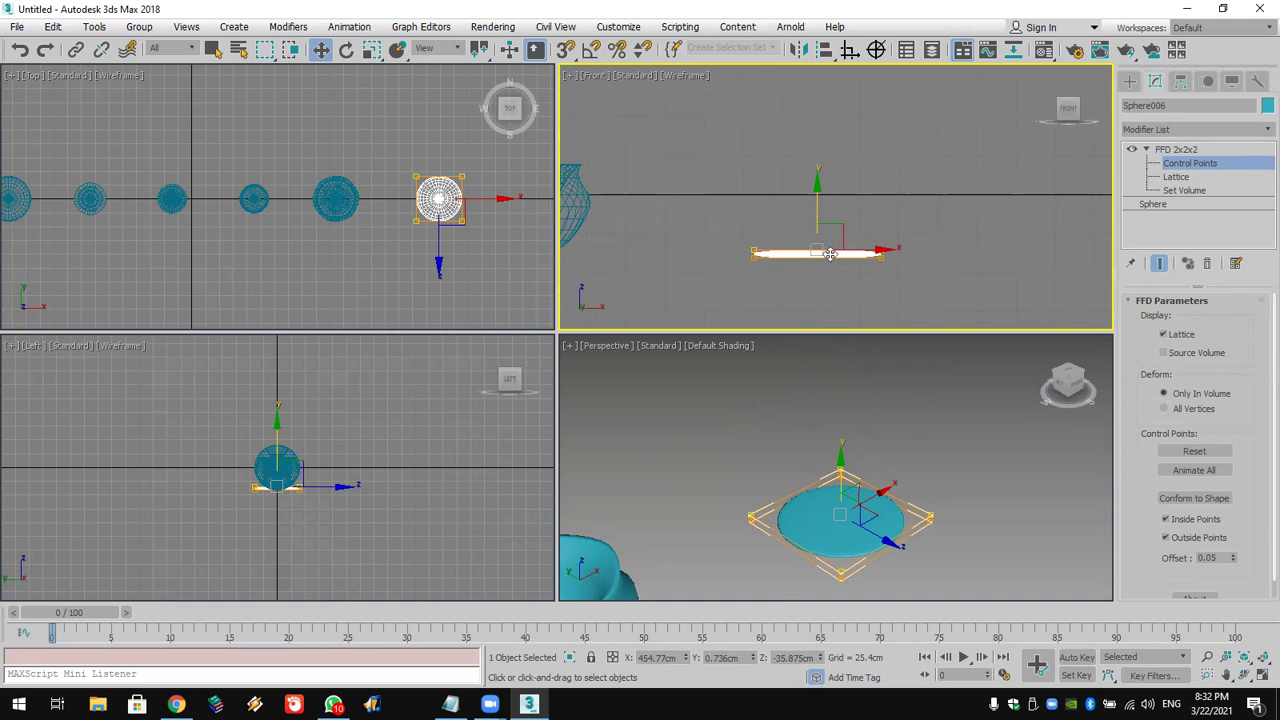
{"action": "scroll", "coordinate": [828, 266], "scroll_direction": "up", "scroll_amount": 4}
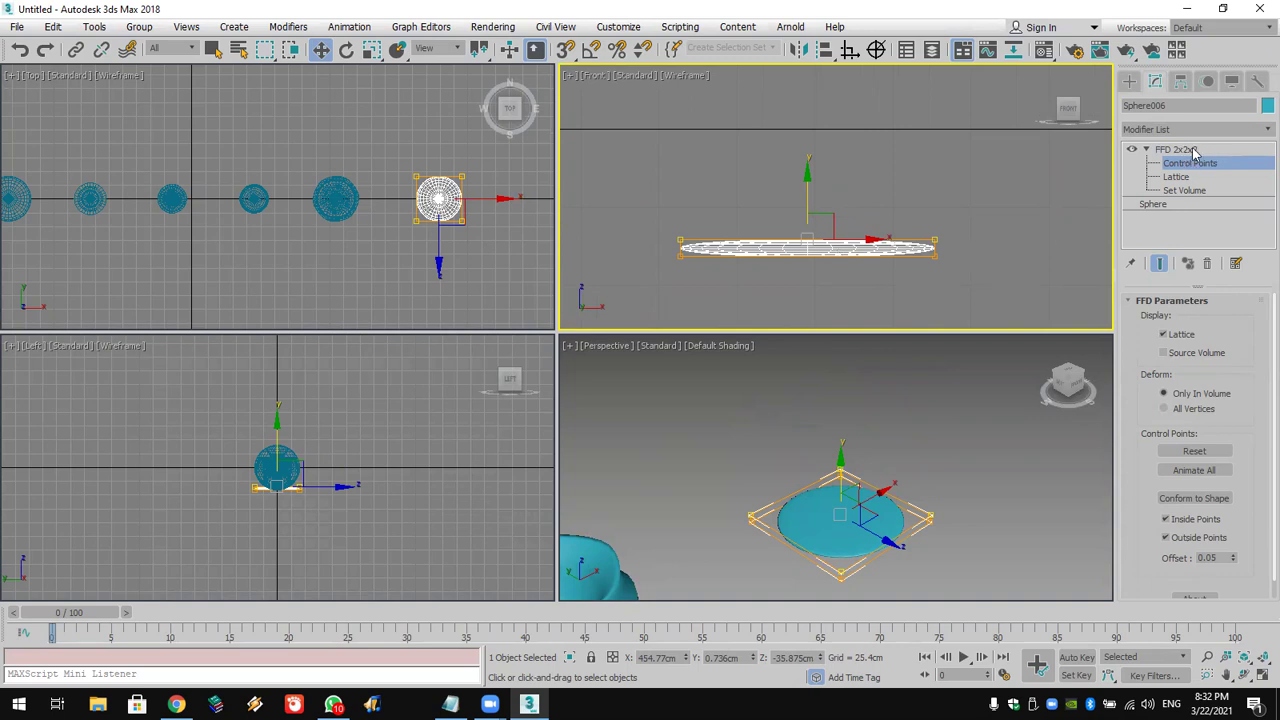
Replace the sixth sphere's FFD 2x2x2 modifier with FFD 3x3x3
{"action": "left_click", "coordinate": [1205, 263]}
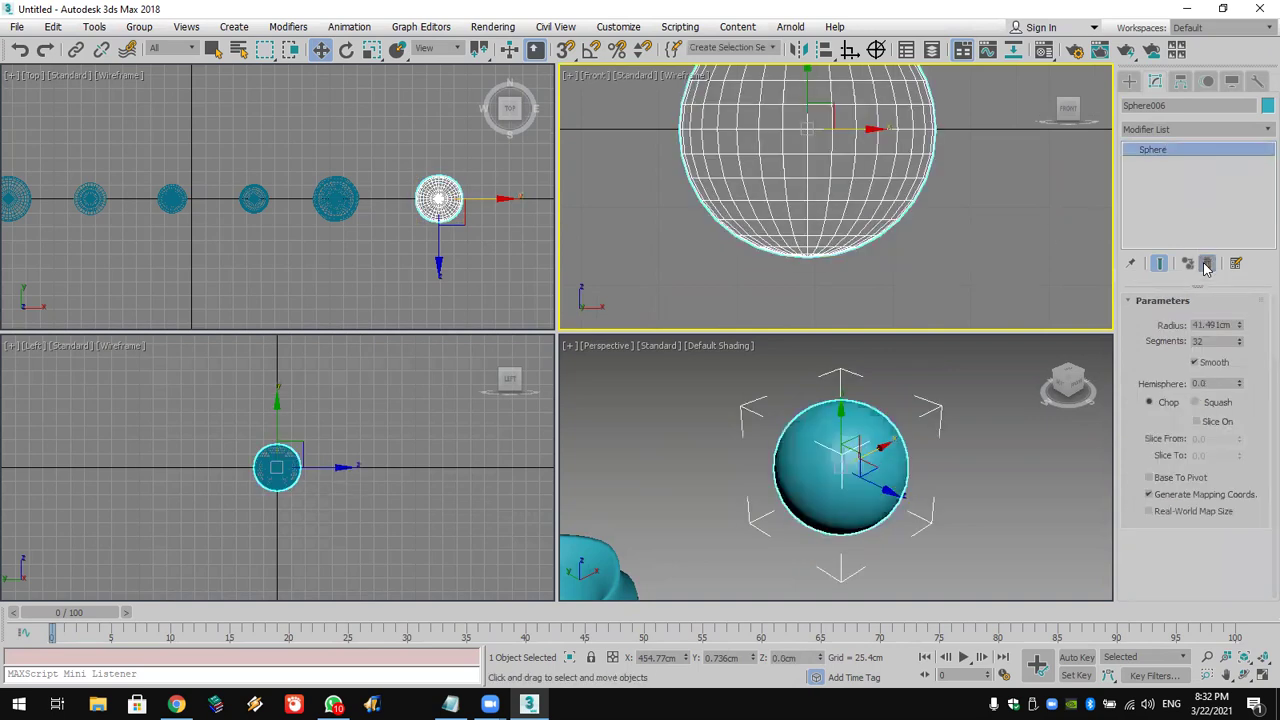
{"action": "left_click", "coordinate": [1176, 130]}
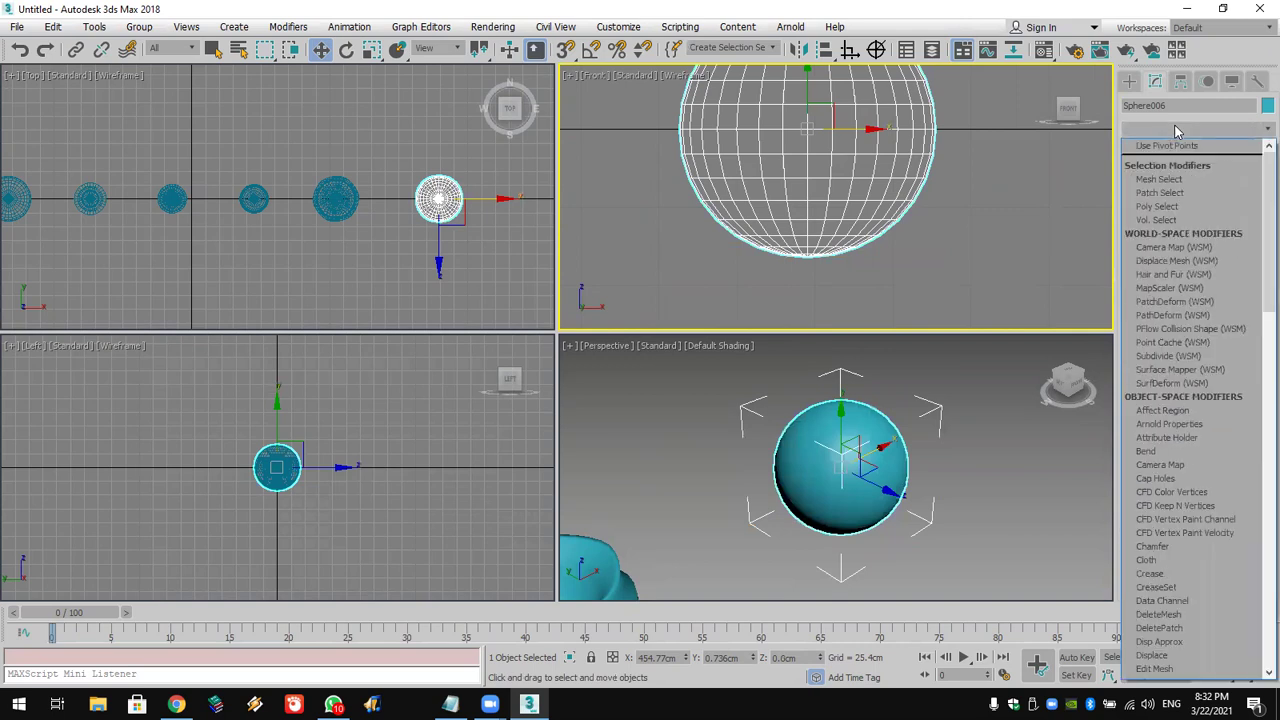
{"action": "scroll", "coordinate": [1176, 130], "scroll_direction": "down", "scroll_amount": 15}
{"action": "left_click", "coordinate": [1178, 158]}
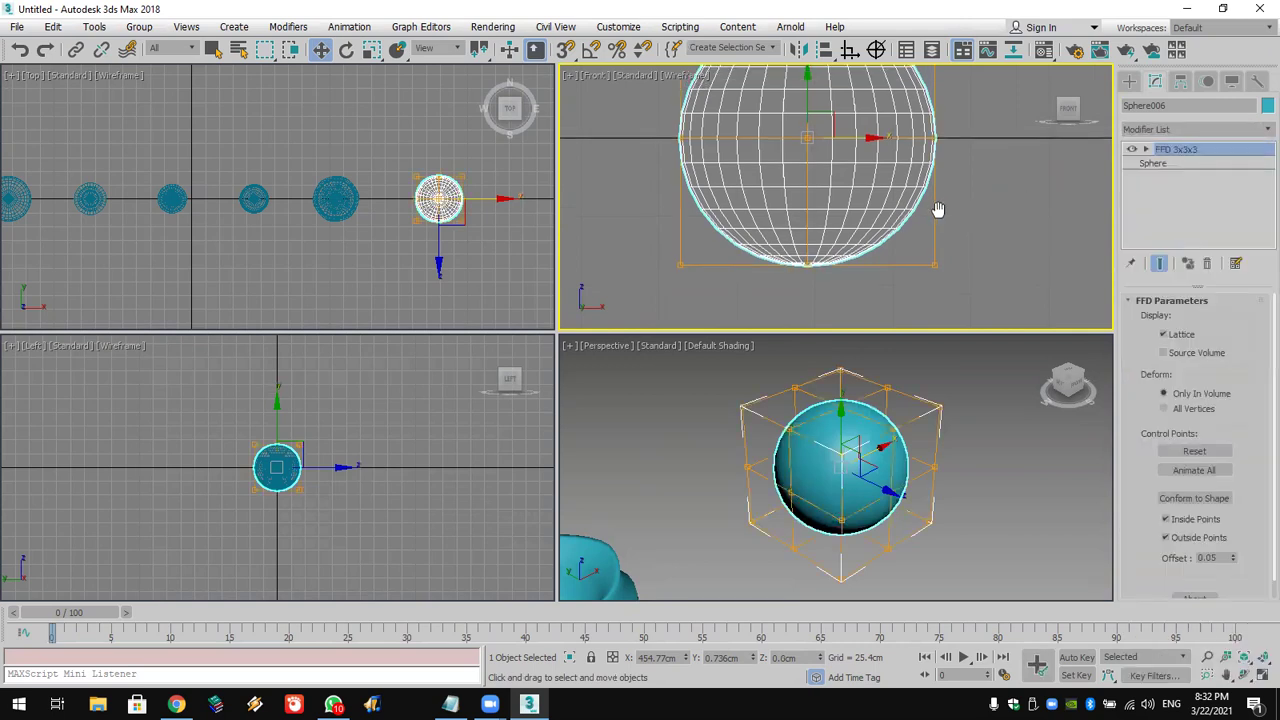
Move the top row of the FFD 3x3x3 control points down to about Z -11.7 cm to flatten the sphere's upper half
{"action": "scroll", "coordinate": [938, 209], "scroll_direction": "down", "scroll_amount": 2}
{"action": "left_click", "coordinate": [1146, 149]}
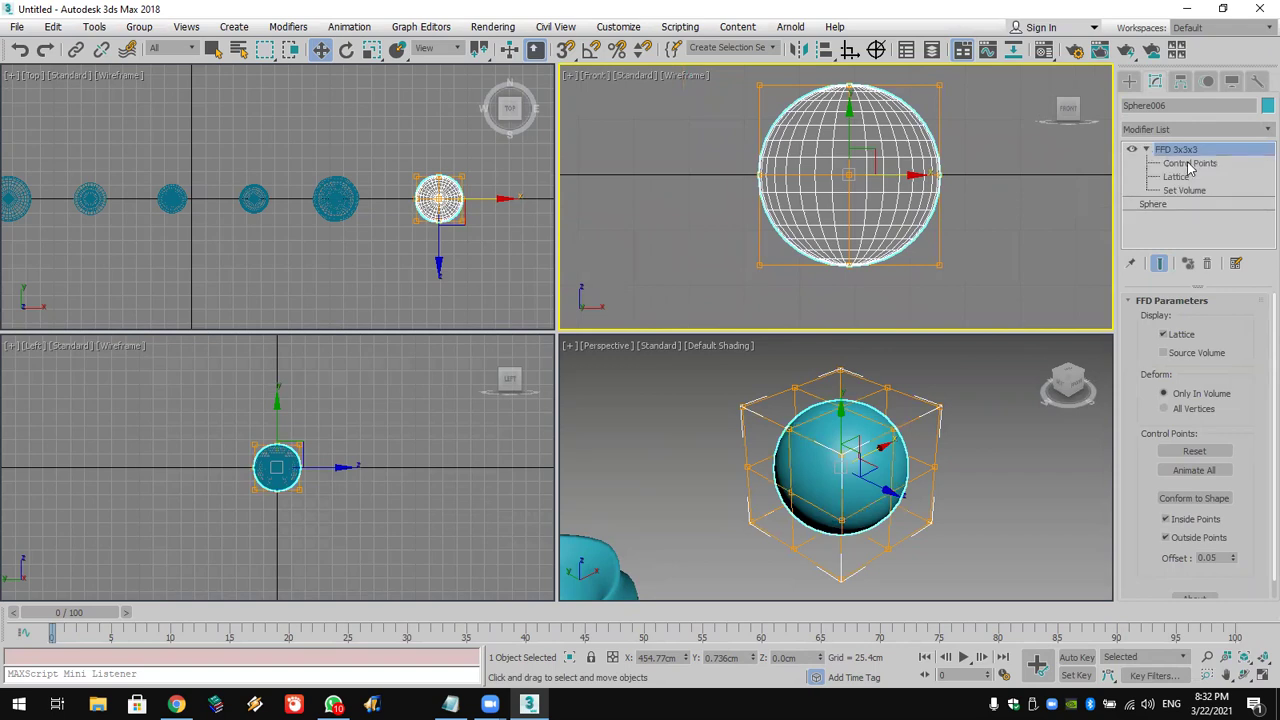
{"action": "left_click", "coordinate": [1190, 163]}
{"action": "middle_click_drag", "start_coordinate": [800, 108], "coordinate": [800, 132]}
{"action": "left_click_drag", "start_coordinate": [971, 95], "coordinate": [736, 132]}
{"action": "scroll", "coordinate": [748, 195], "scroll_direction": "down", "scroll_amount": 2}
{"action": "left_click_drag", "start_coordinate": [818, 79], "coordinate": [819, 144]}
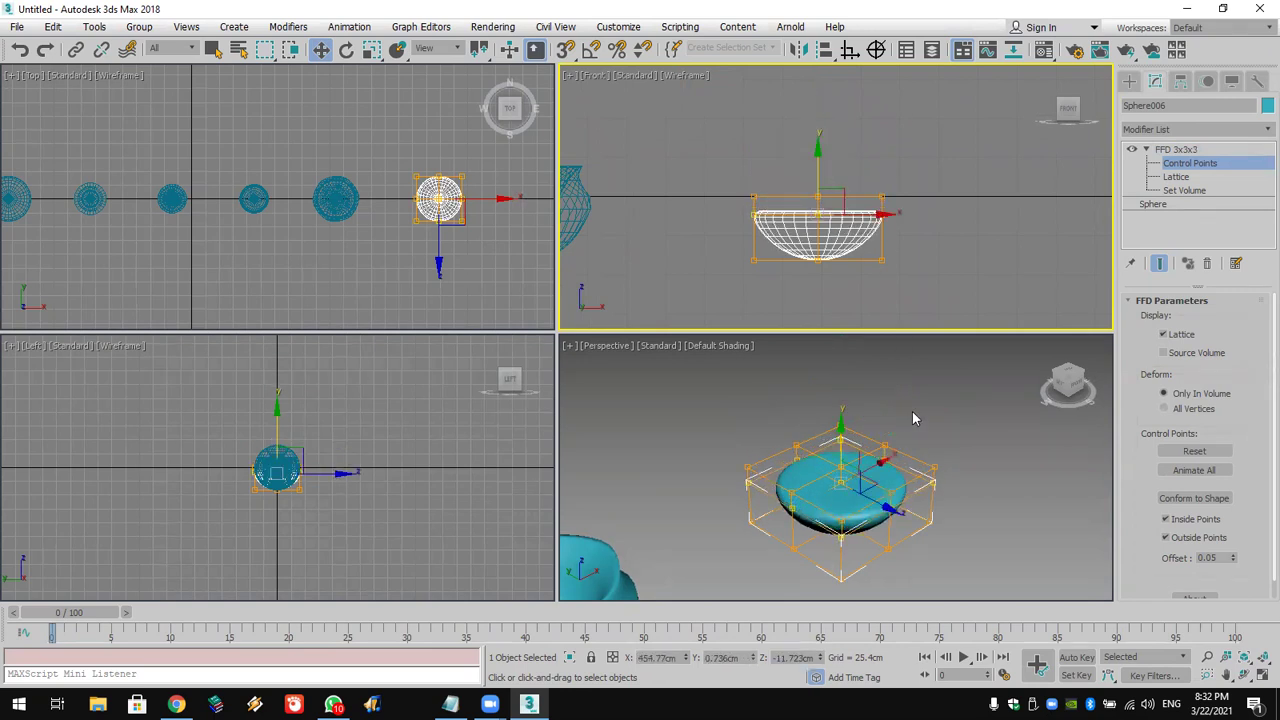
{"action": "scroll", "coordinate": [818, 468], "scroll_direction": "up", "scroll_amount": 3}
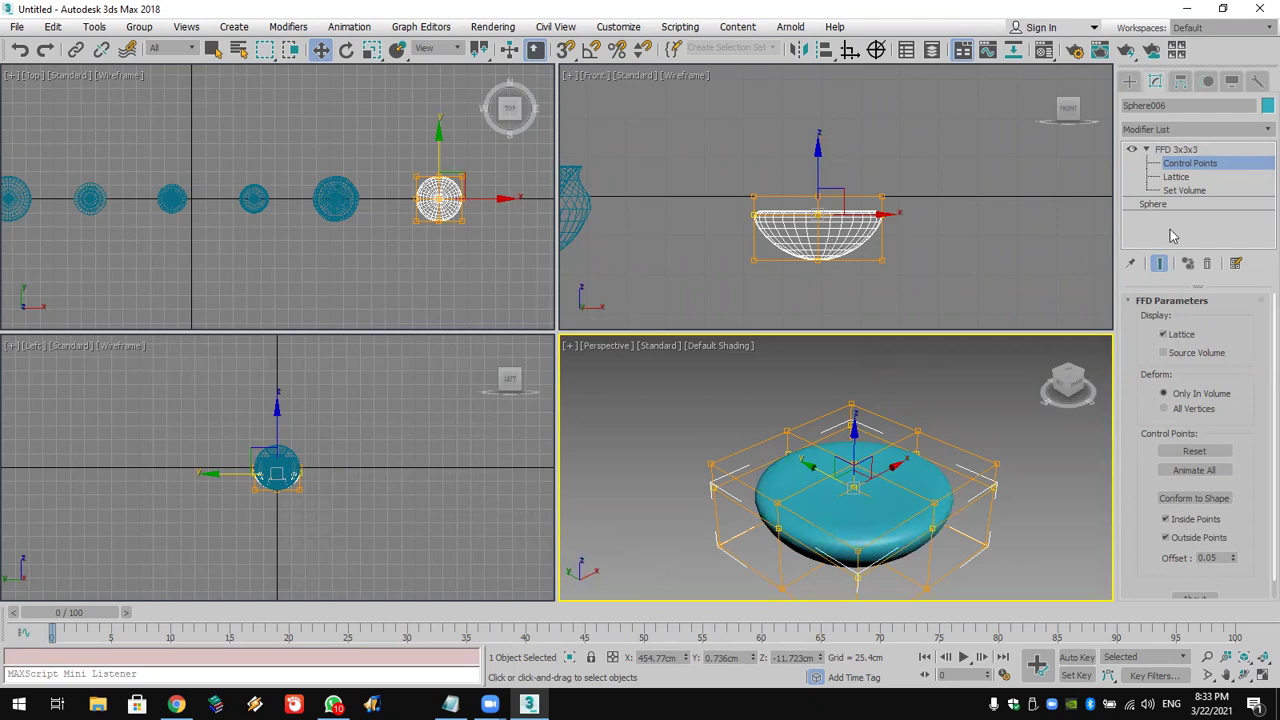
Replace the sixth sphere's FFD 3x3x3 modifier with FFD 4x4x4
{"action": "left_click", "coordinate": [1207, 263]}
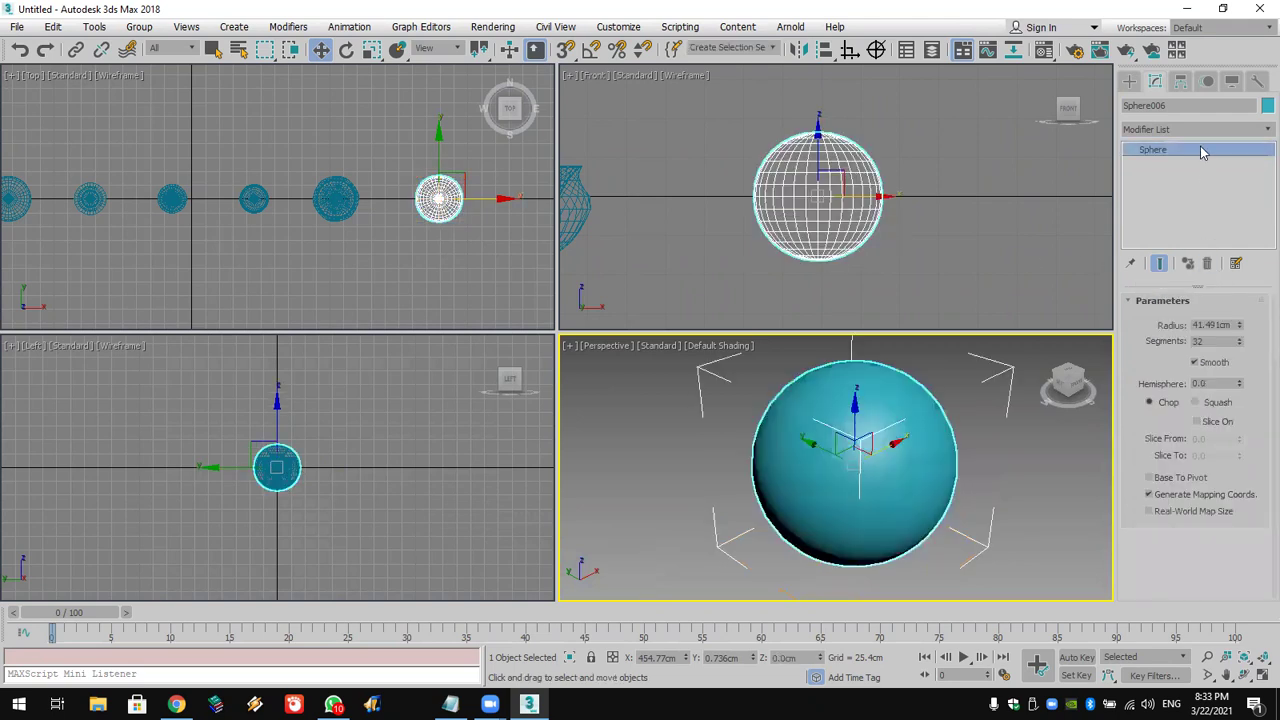
{"action": "left_click", "coordinate": [1186, 130]}
{"action": "type", "text": "f"}
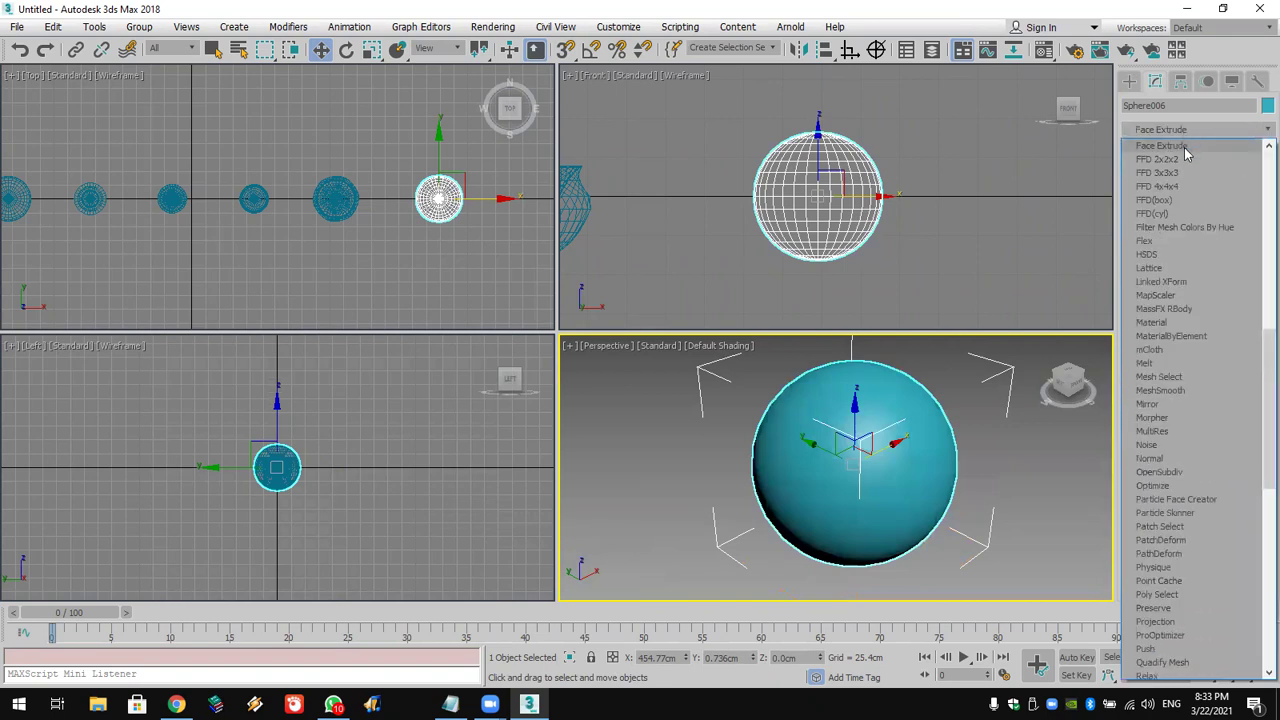
{"action": "left_click", "coordinate": [1165, 186]}
Move the top row of the FFD 4x4x4 control points down into the sixth sphere's body to dent its top
{"action": "left_click", "coordinate": [1147, 150]}
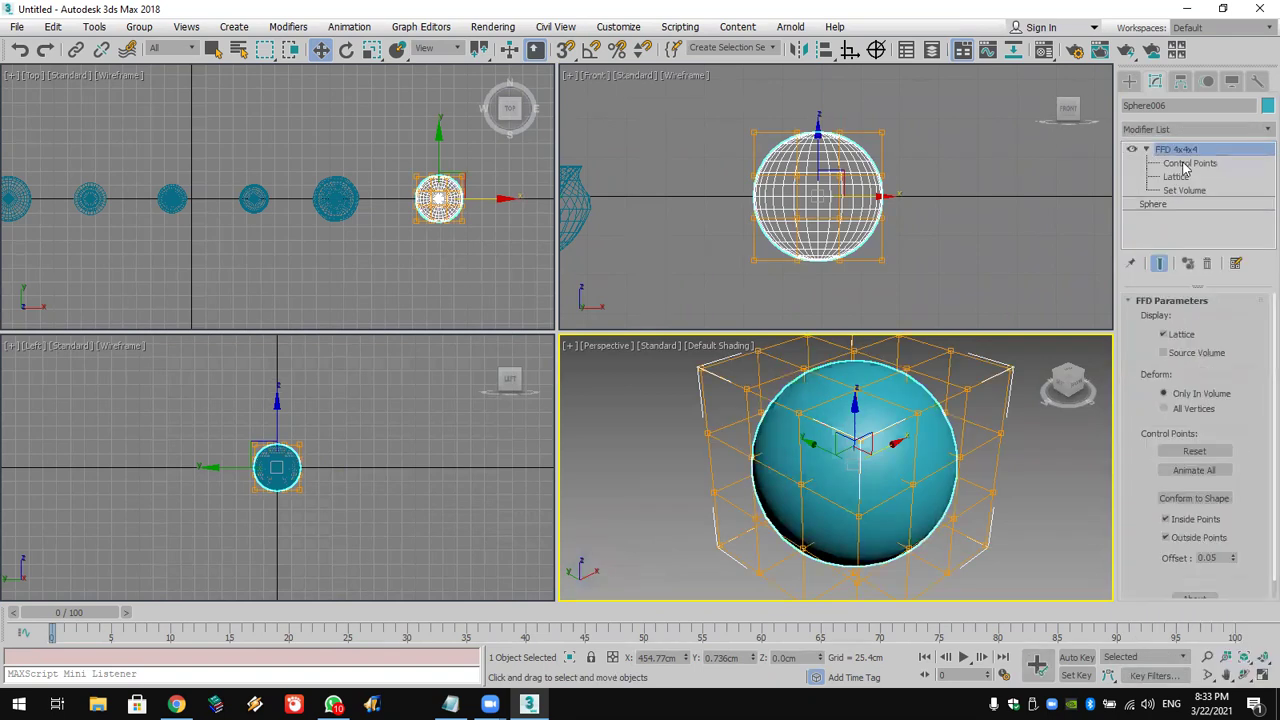
{"action": "left_click", "coordinate": [1190, 164]}
{"action": "left_click_drag", "start_coordinate": [1005, 114], "coordinate": [690, 140]}
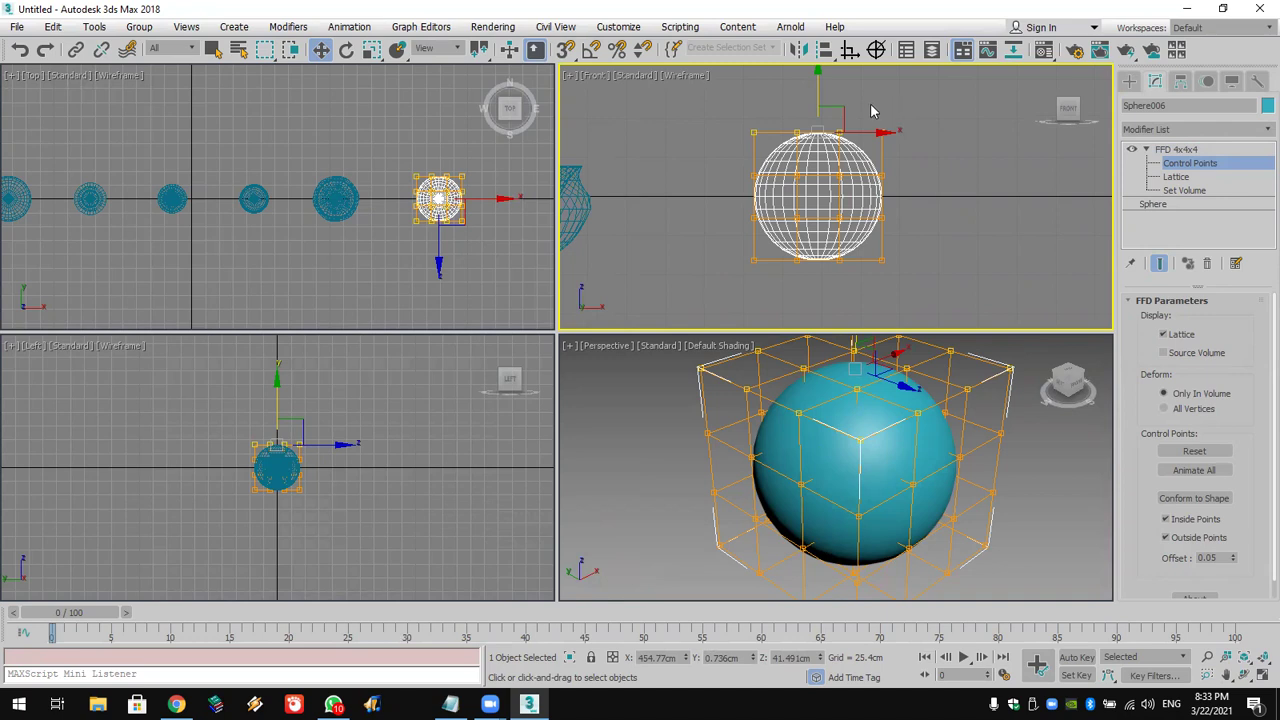
{"action": "left_click_drag", "start_coordinate": [818, 99], "coordinate": [830, 182]}
{"action": "left_click", "coordinate": [833, 141]}
{"action": "left_click", "coordinate": [791, 149]}
{"action": "left_click_drag", "start_coordinate": [790, 142], "coordinate": [847, 195]}
{"action": "mouse_move", "coordinate": [818, 152]}
{"action": "left_mouse_down"}
{"action": "mouse_move", "coordinate": [820, 126]}
{"action": "mouse_move", "coordinate": [820, 149]}
{"action": "left_mouse_up"}
{"action": "left_click", "coordinate": [864, 158]}
Rotate the second-highest row of the sixth sphere's lattice control points about the vertical axis
{"action": "left_click_drag", "start_coordinate": [995, 138], "coordinate": [718, 190]}
{"action": "left_click", "coordinate": [346, 50]}
{"action": "left_click_drag", "start_coordinate": [469, 153], "coordinate": [500, 291]}
Move the control points at the middle of the dent down to about Z -14.4 cm, then leave lattice editing and clear the selection
{"action": "left_click", "coordinate": [824, 127]}
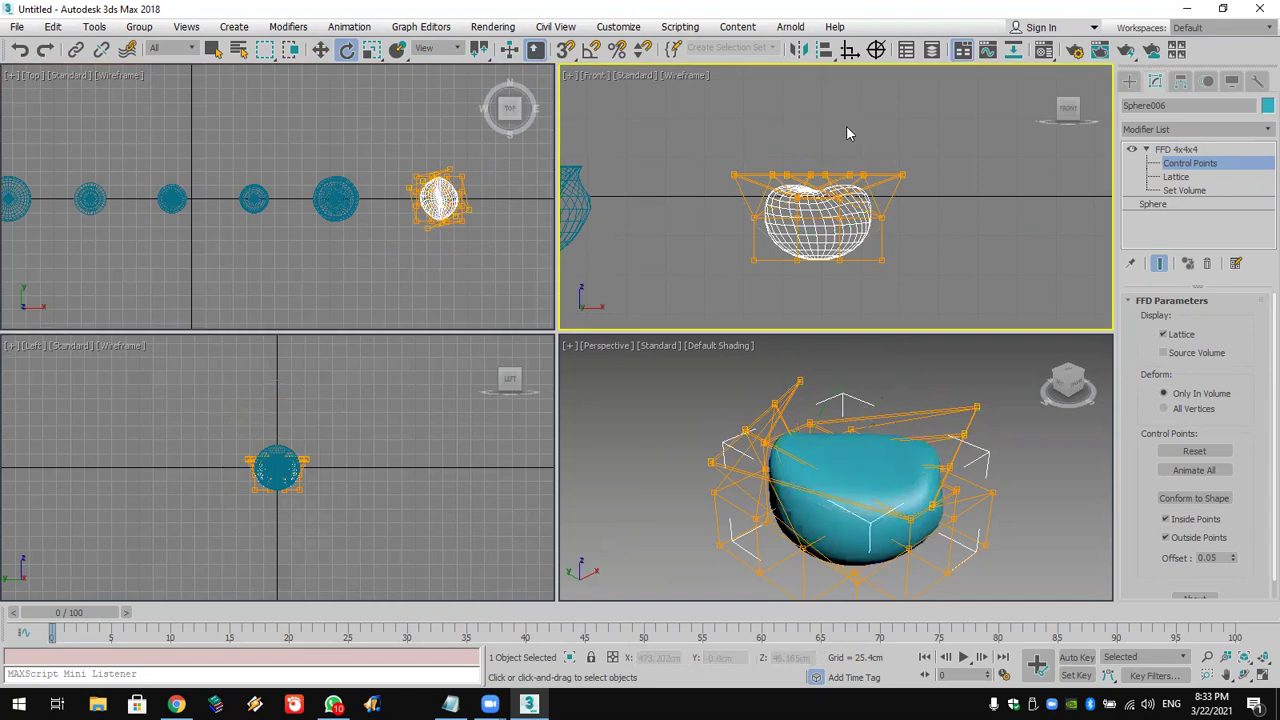
{"action": "left_click", "coordinate": [800, 207]}
{"action": "left_click", "coordinate": [321, 49]}
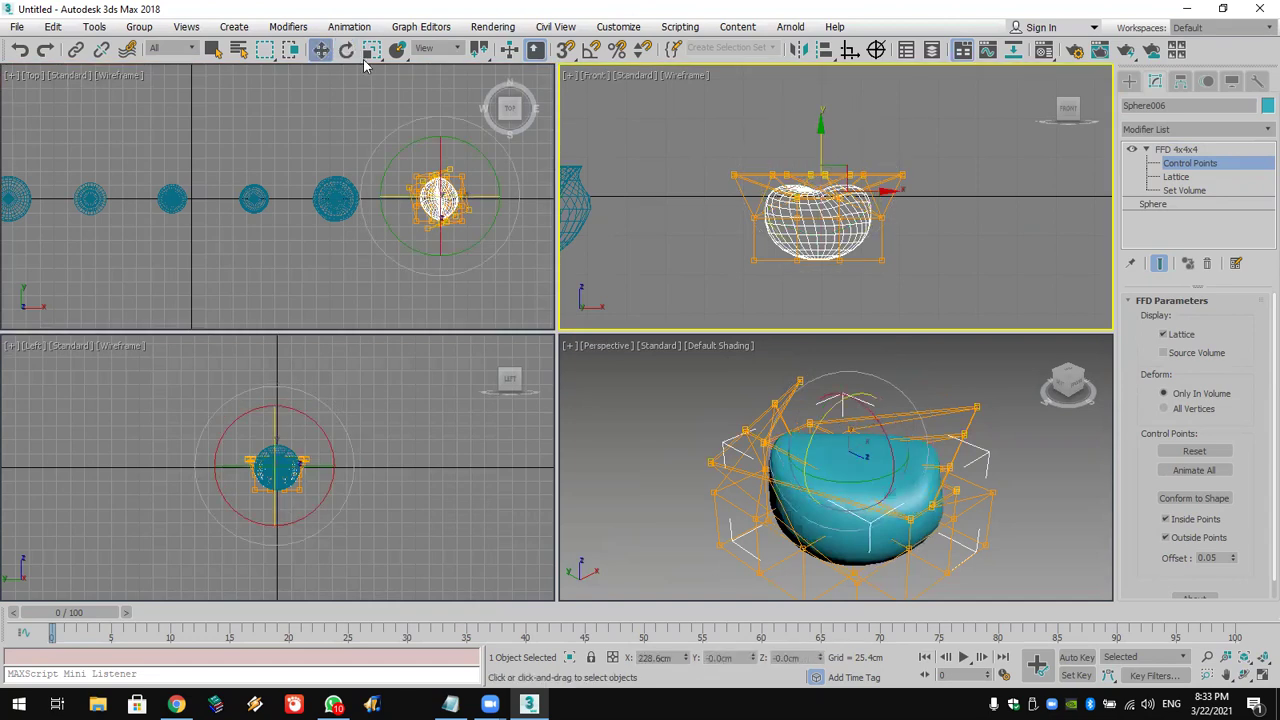
{"action": "left_click_drag", "start_coordinate": [823, 131], "coordinate": [821, 196]}
{"action": "scroll", "coordinate": [914, 497], "scroll_direction": "up", "scroll_amount": 5}
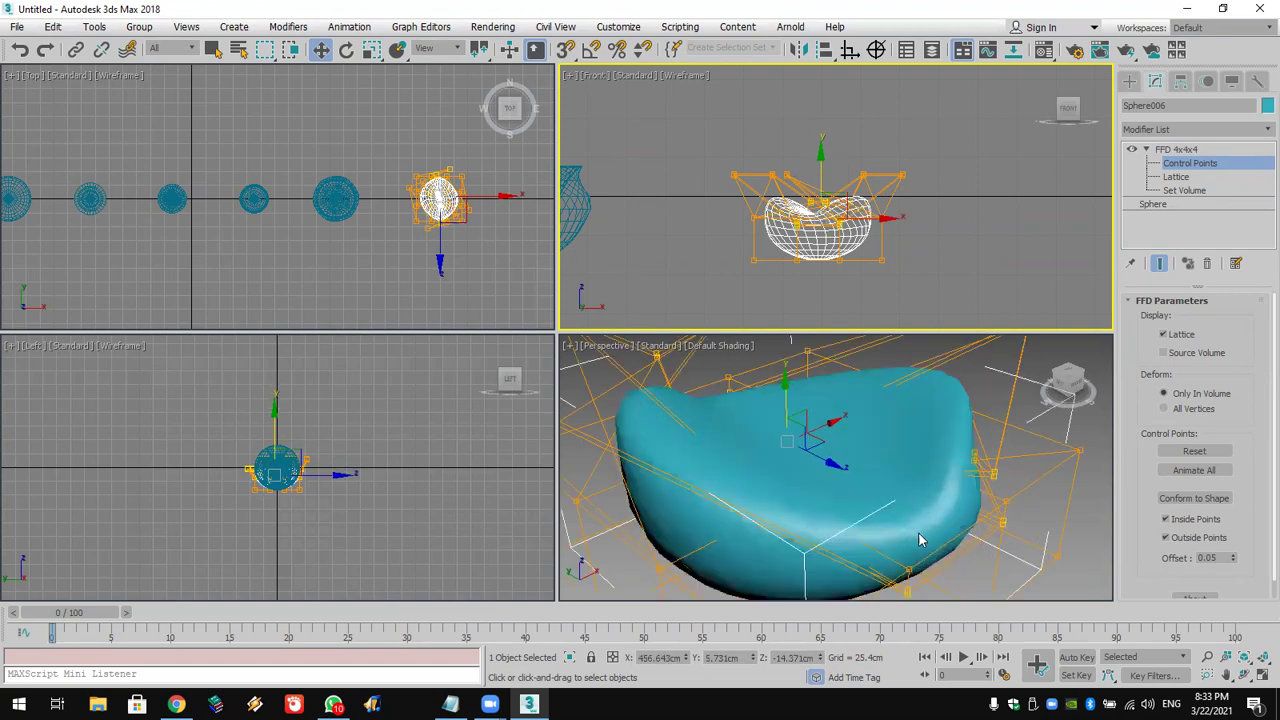
{"action": "left_click", "coordinate": [1131, 82]}
{"action": "left_click", "coordinate": [1030, 474]}
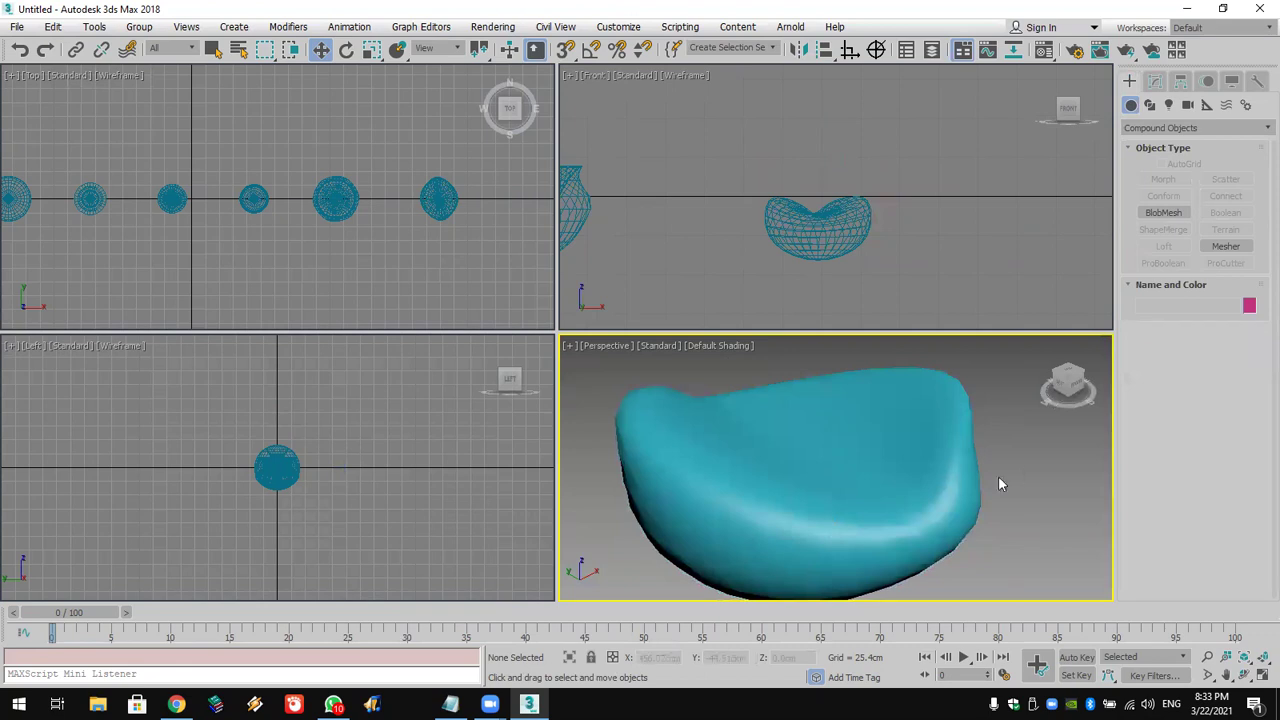
Select the reshaped sixth sphere and examine its dented top, its wireframe and its place in the row from several views
{"action": "left_click", "coordinate": [960, 478]}
{"action": "left_click", "coordinate": [1234, 677]}
{"action": "left_click_drag", "start_coordinate": [826, 492], "coordinate": [1036, 484]}
{"action": "left_click_drag", "start_coordinate": [820, 486], "coordinate": [887, 505]}
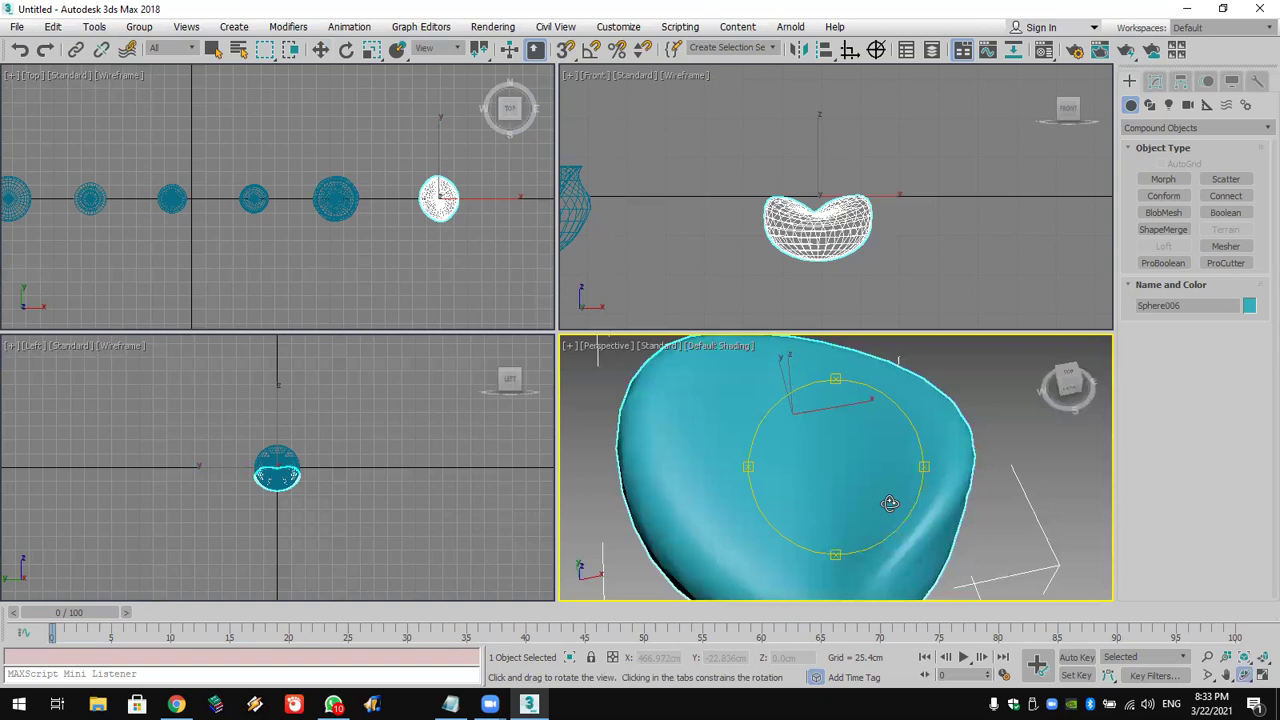
{"action": "scroll", "coordinate": [775, 220], "scroll_direction": "up", "scroll_amount": 6}
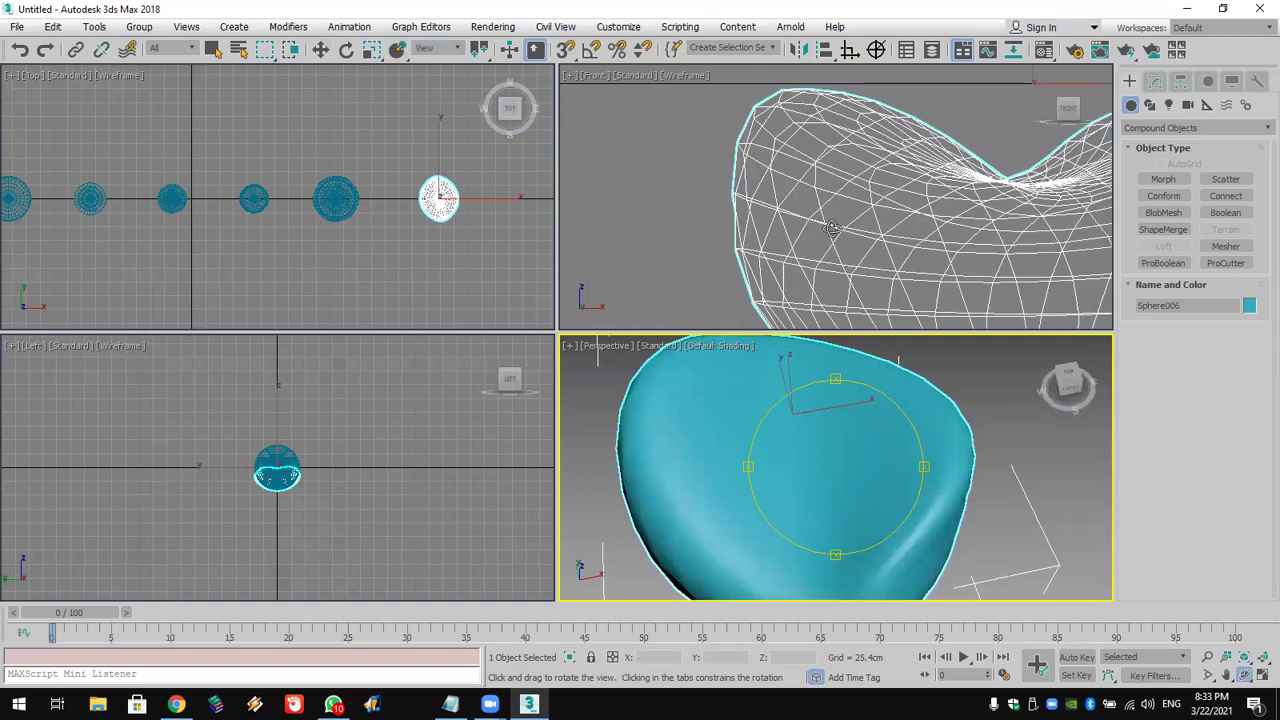
{"action": "scroll", "coordinate": [845, 226], "scroll_direction": "down", "scroll_amount": 5}
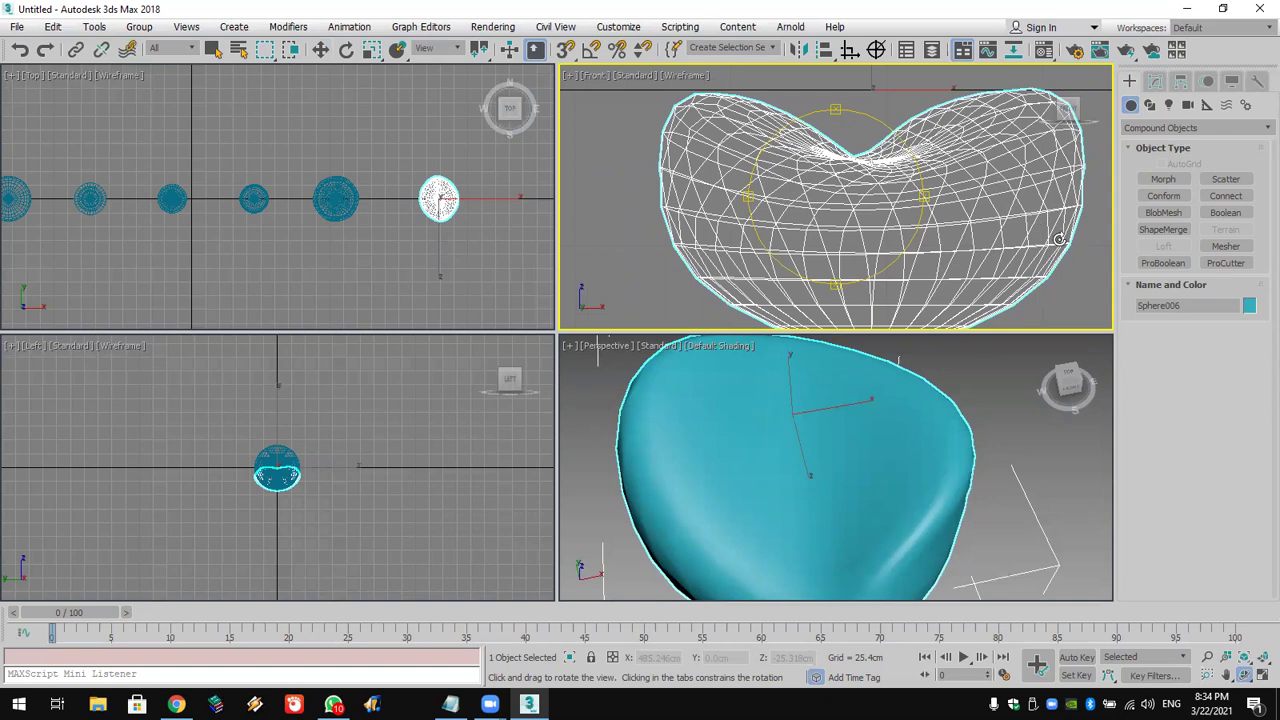
{"action": "scroll", "coordinate": [804, 218], "scroll_direction": "up", "scroll_amount": 5}
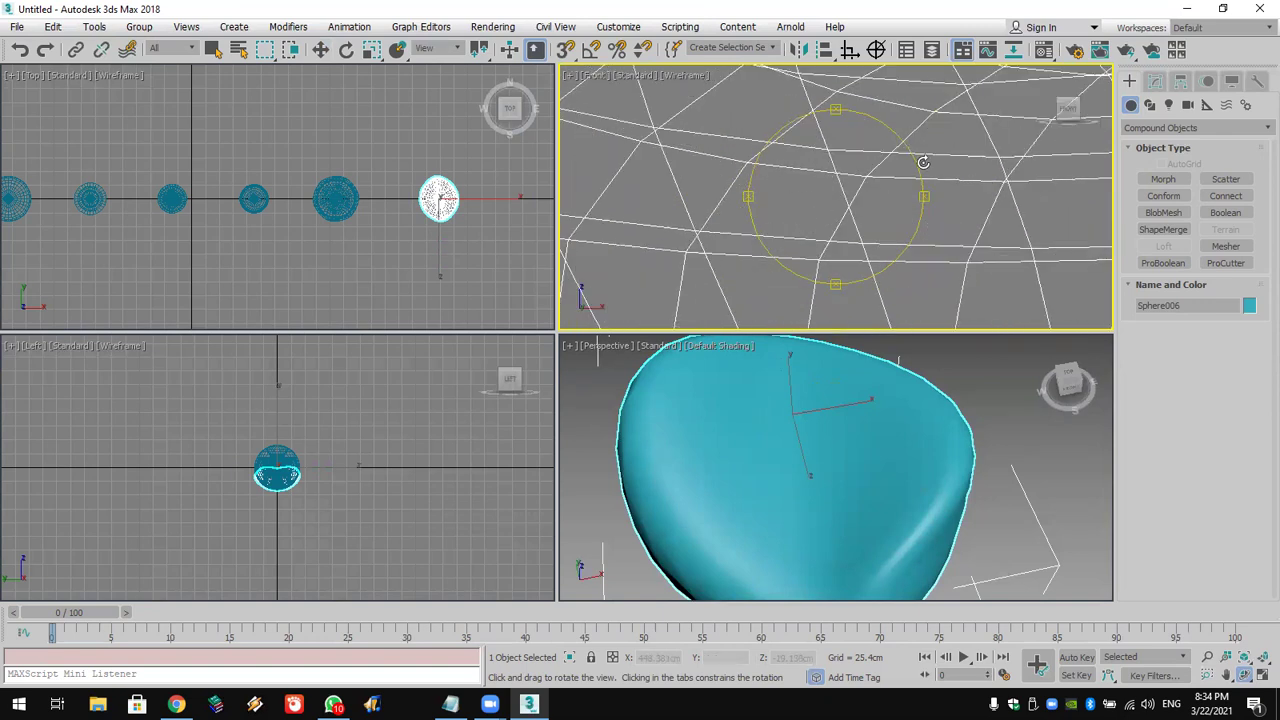
{"action": "key", "text": "w"}
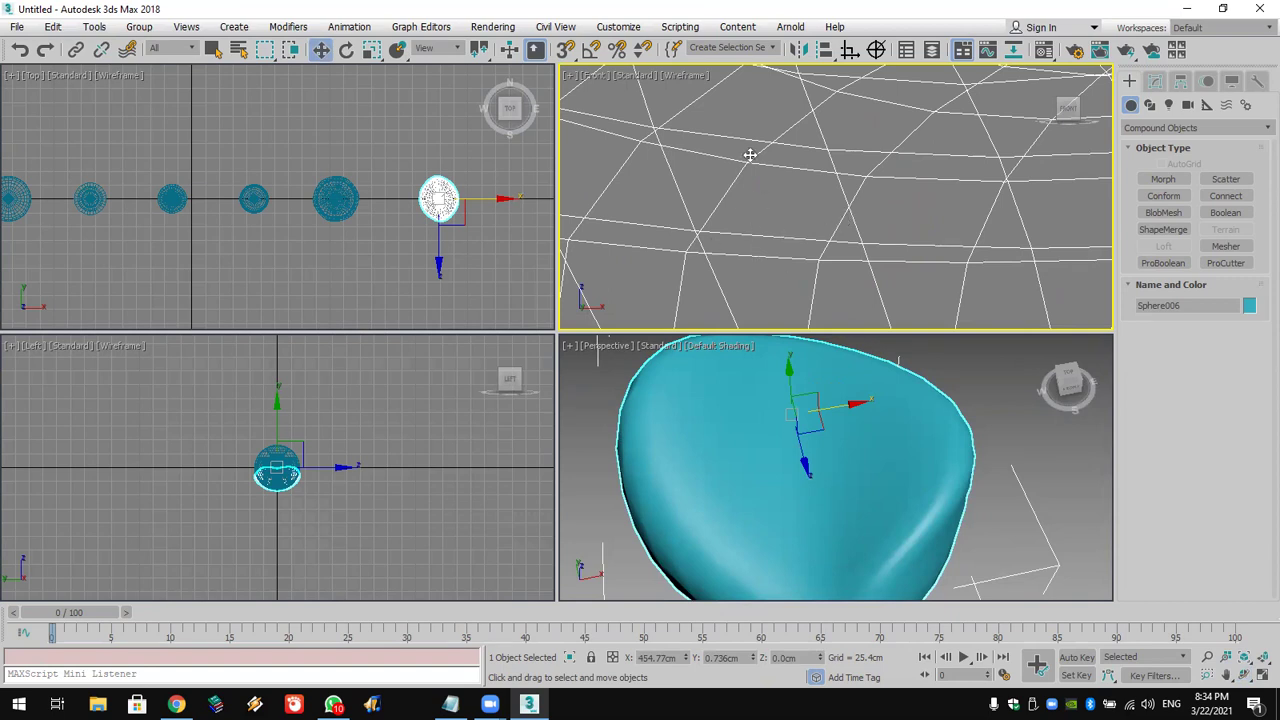
{"action": "key", "text": "z"}
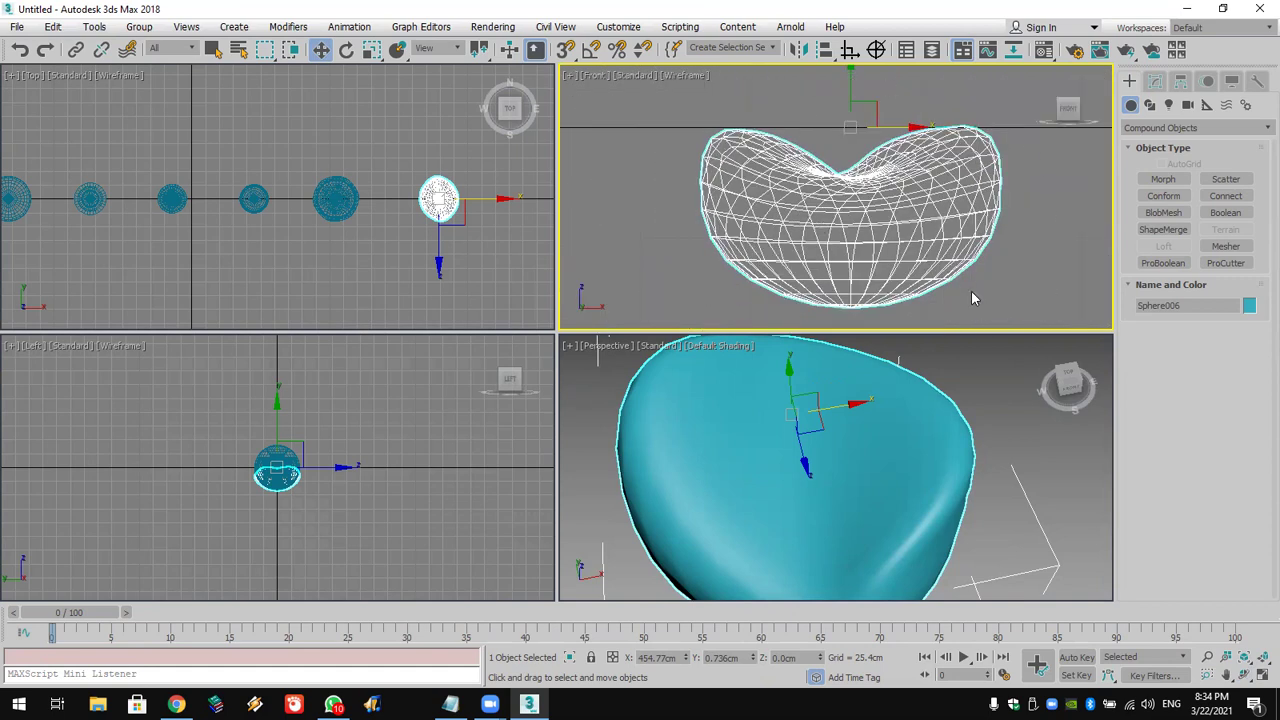
{"action": "scroll", "coordinate": [903, 494], "scroll_direction": "down", "scroll_amount": 8}
{"action": "scroll", "coordinate": [913, 489], "scroll_direction": "down", "scroll_amount": 6}
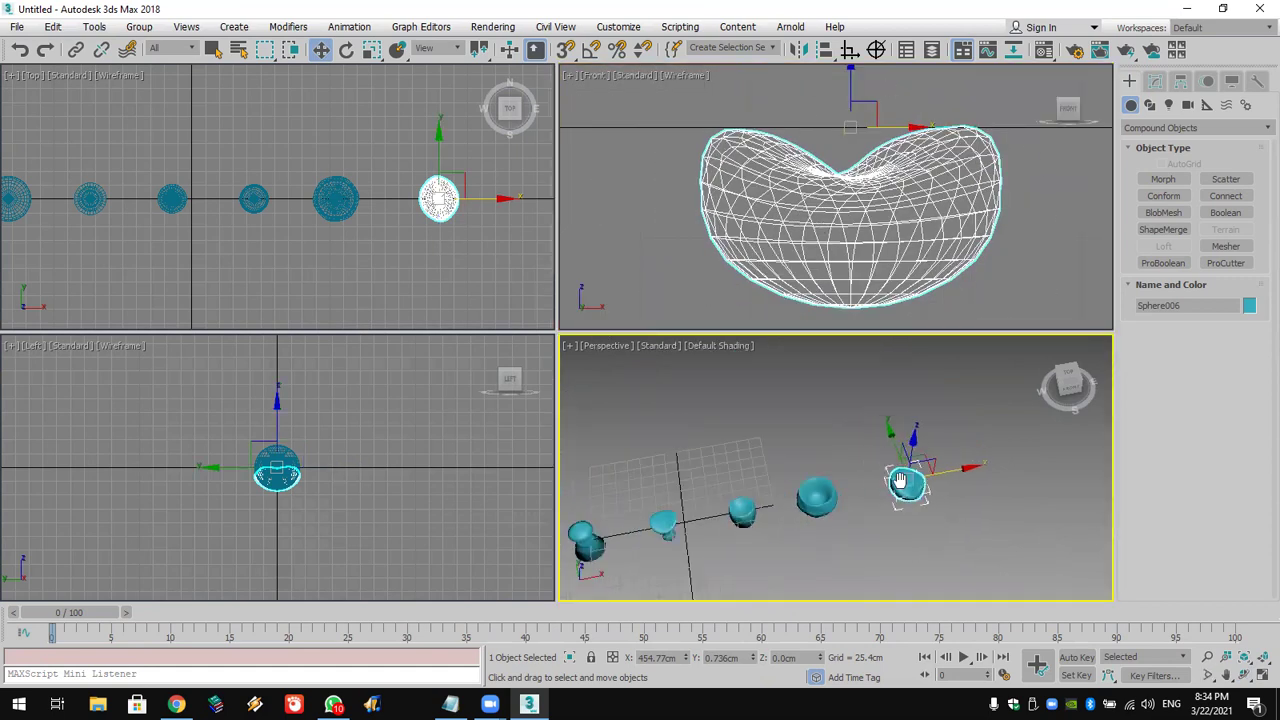
Examine the whole row of reshaped spheres in an enlarged perspective view, from above and at ground level
{"action": "middle_click_drag", "start_coordinate": [940, 448], "coordinate": [980, 431]}
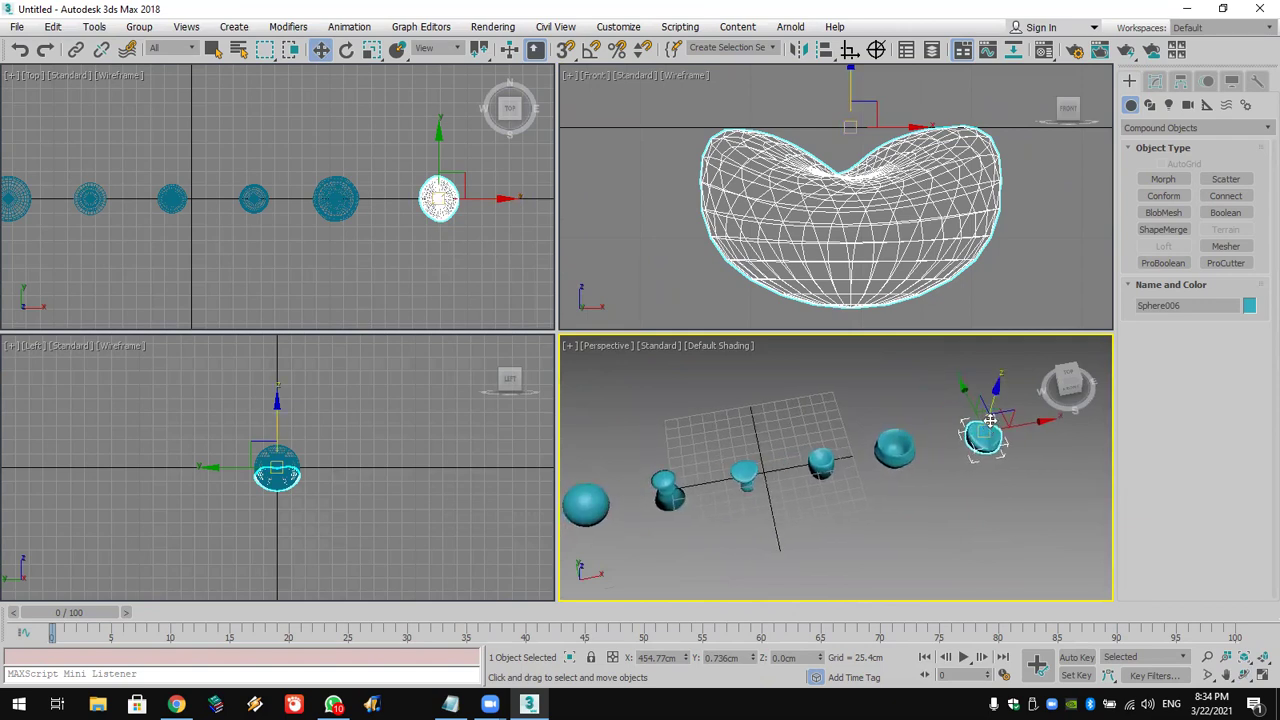
{"action": "middle_click_drag", "start_coordinate": [965, 433], "coordinate": [1016, 420]}
{"action": "left_click", "coordinate": [1261, 676]}
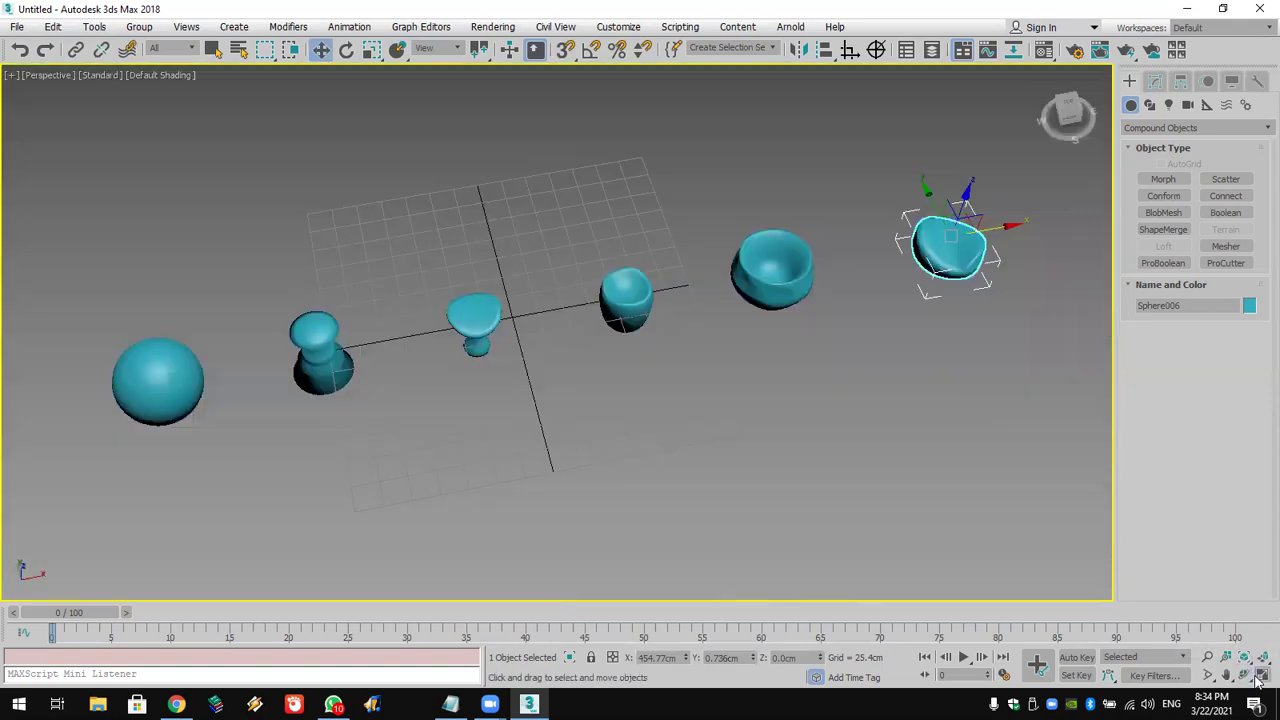
{"action": "left_click", "coordinate": [1244, 675]}
{"action": "left_click_drag", "start_coordinate": [608, 429], "coordinate": [546, 372]}
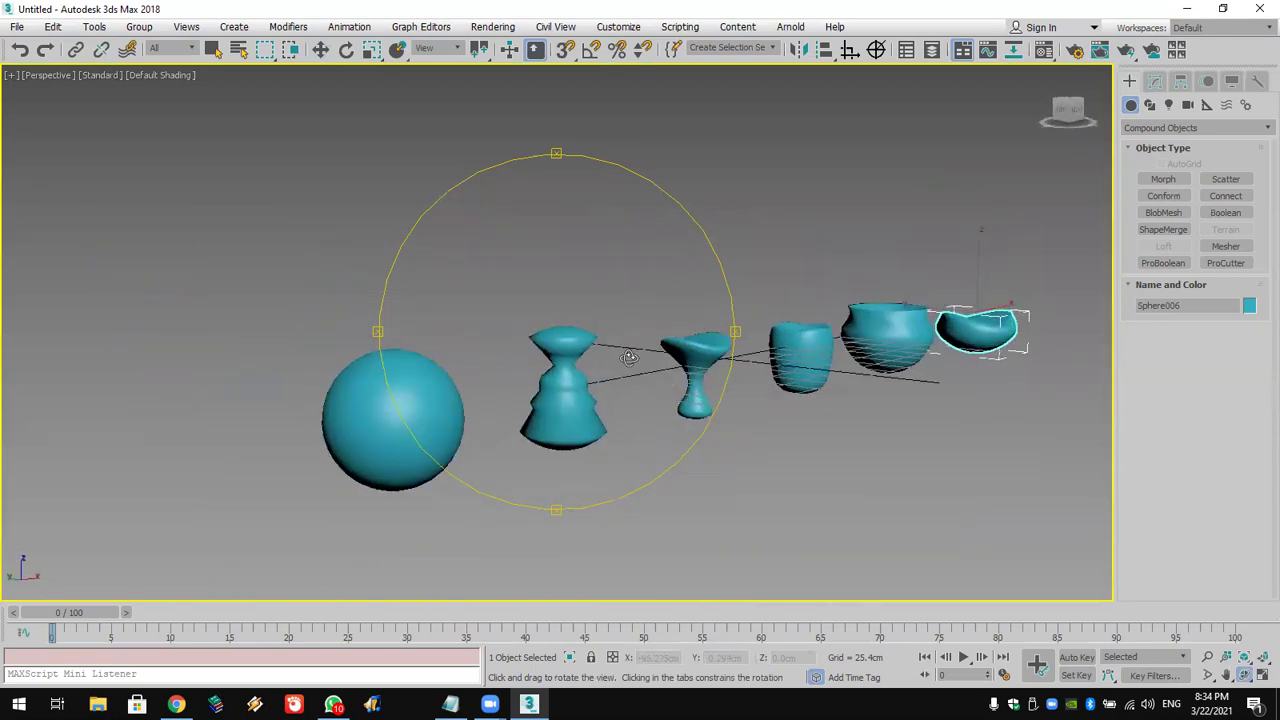
{"action": "scroll", "coordinate": [617, 353], "scroll_direction": "up", "scroll_amount": 3}
{"action": "scroll", "coordinate": [761, 383], "scroll_direction": "down", "scroll_amount": 3}
{"action": "middle_click_drag", "start_coordinate": [857, 420], "coordinate": [808, 390]}
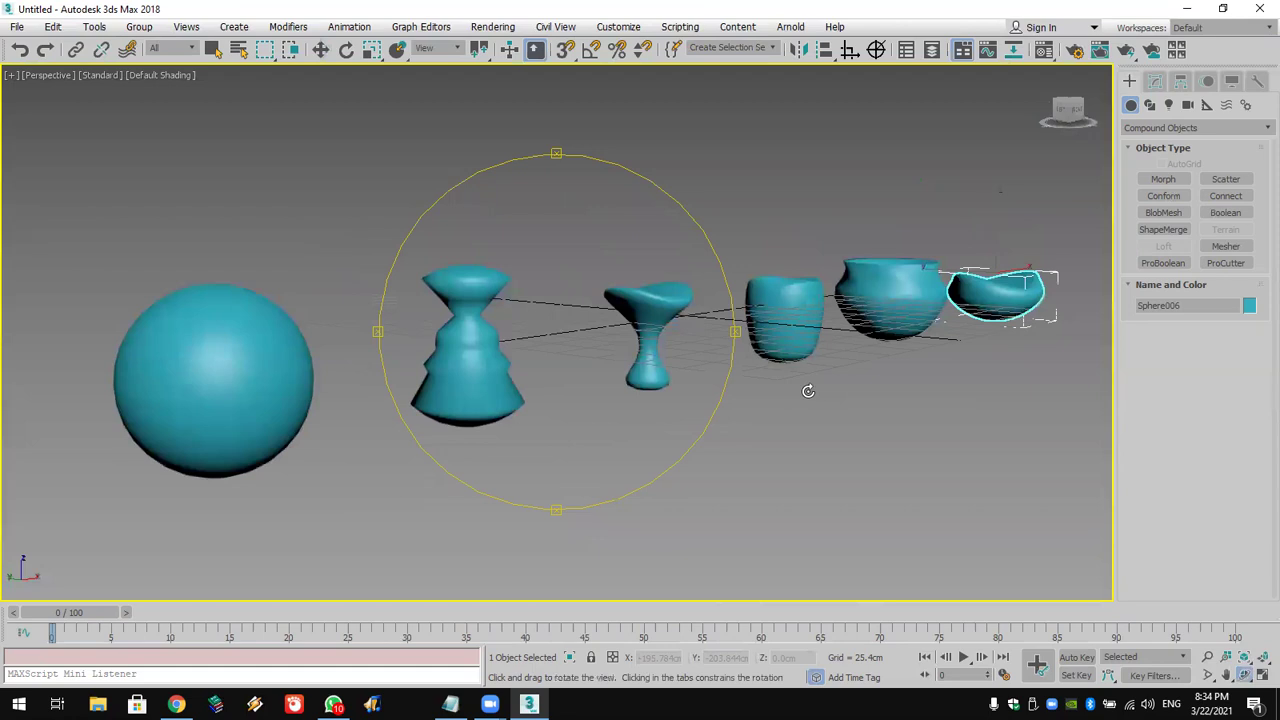
{"action": "left_click_drag", "start_coordinate": [565, 296], "coordinate": [540, 312]}
Compare the vertex and face counts in the object properties of the first sphere and the second shape, then clear the selection
{"action": "right_click", "coordinate": [272, 412]}
{"action": "left_click", "coordinate": [262, 420]}
{"action": "right_click", "coordinate": [260, 420]}
{"action": "left_click", "coordinate": [329, 532]}
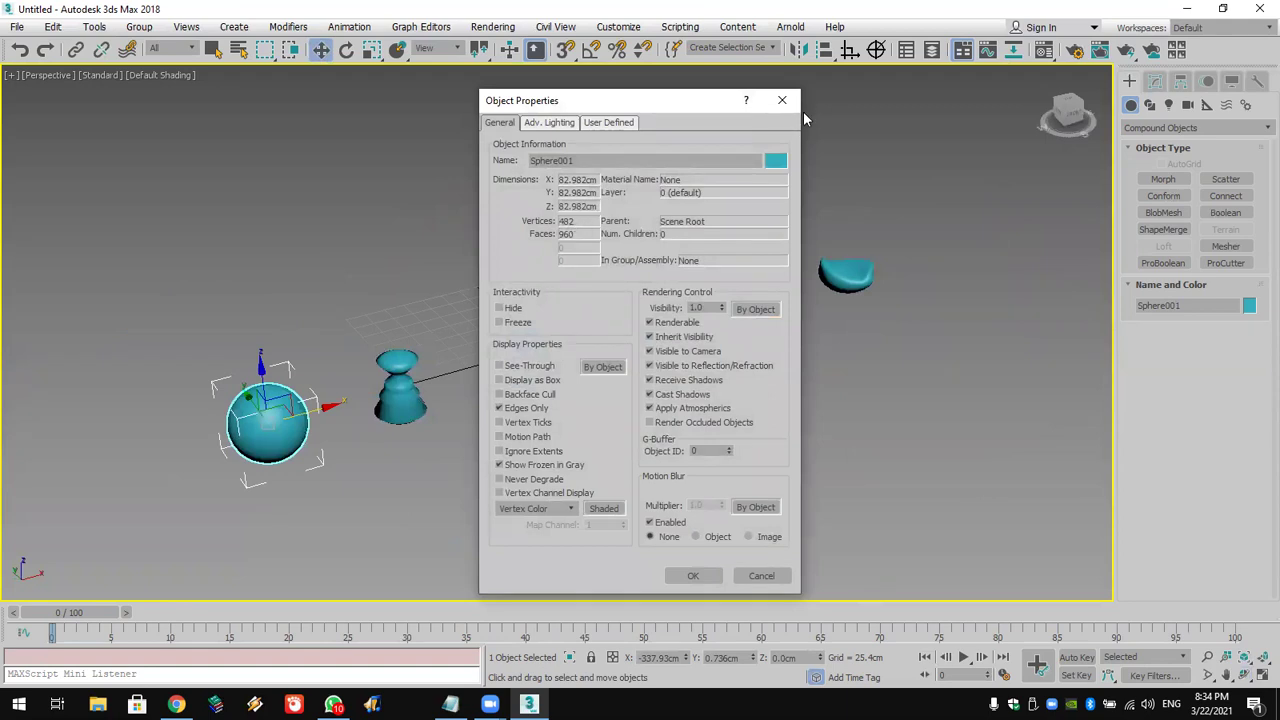
{"action": "left_click", "coordinate": [781, 101]}
{"action": "left_click", "coordinate": [400, 395]}
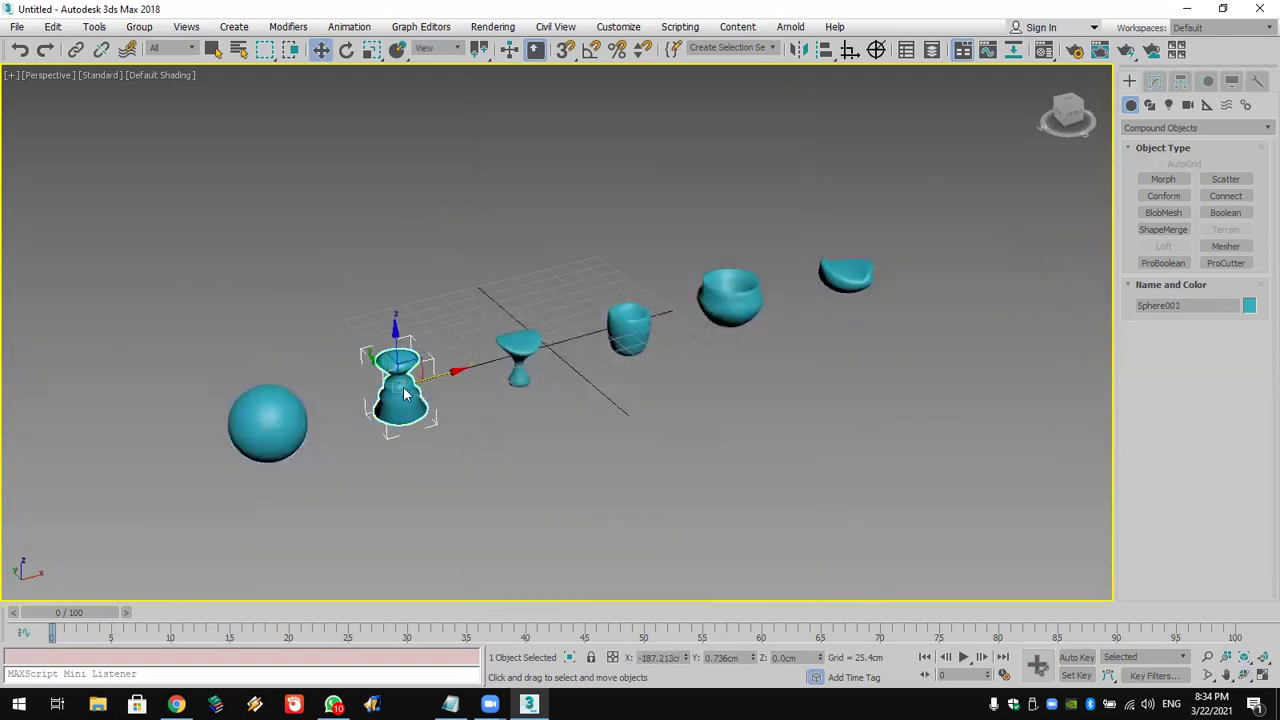
{"action": "right_click", "coordinate": [566, 388]}
{"action": "left_click", "coordinate": [448, 505]}
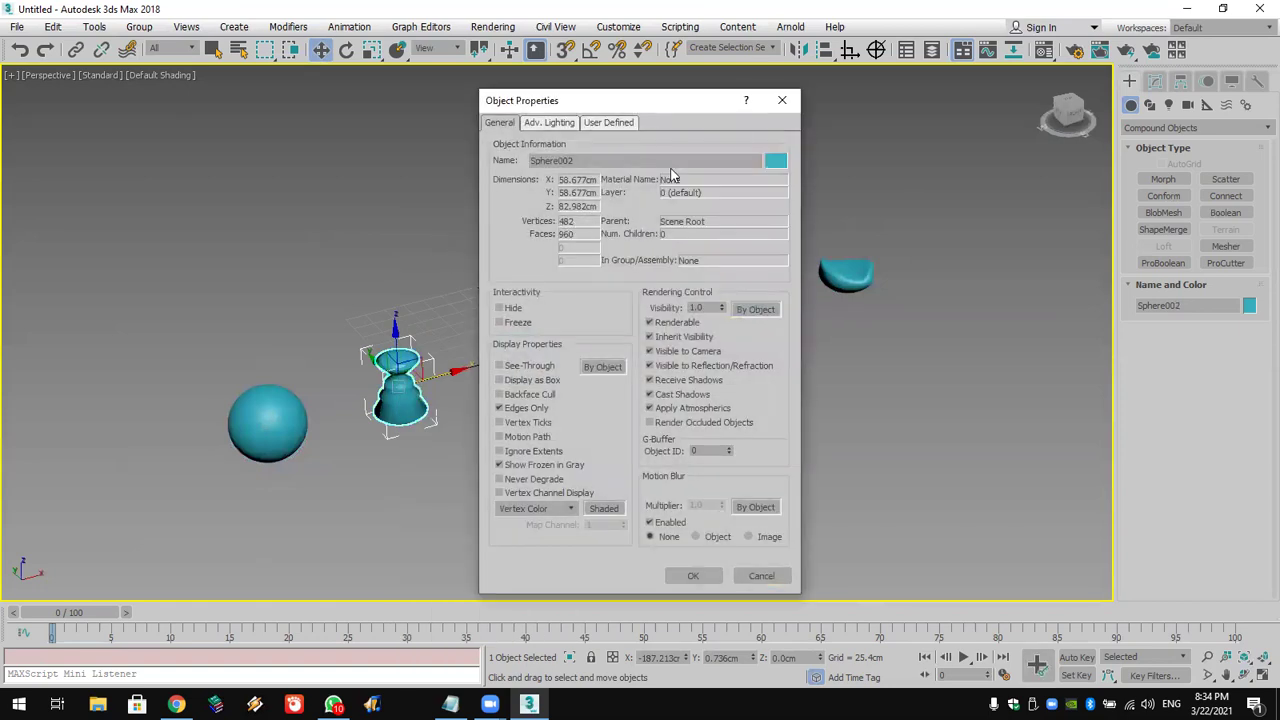
{"action": "left_click", "coordinate": [781, 101]}
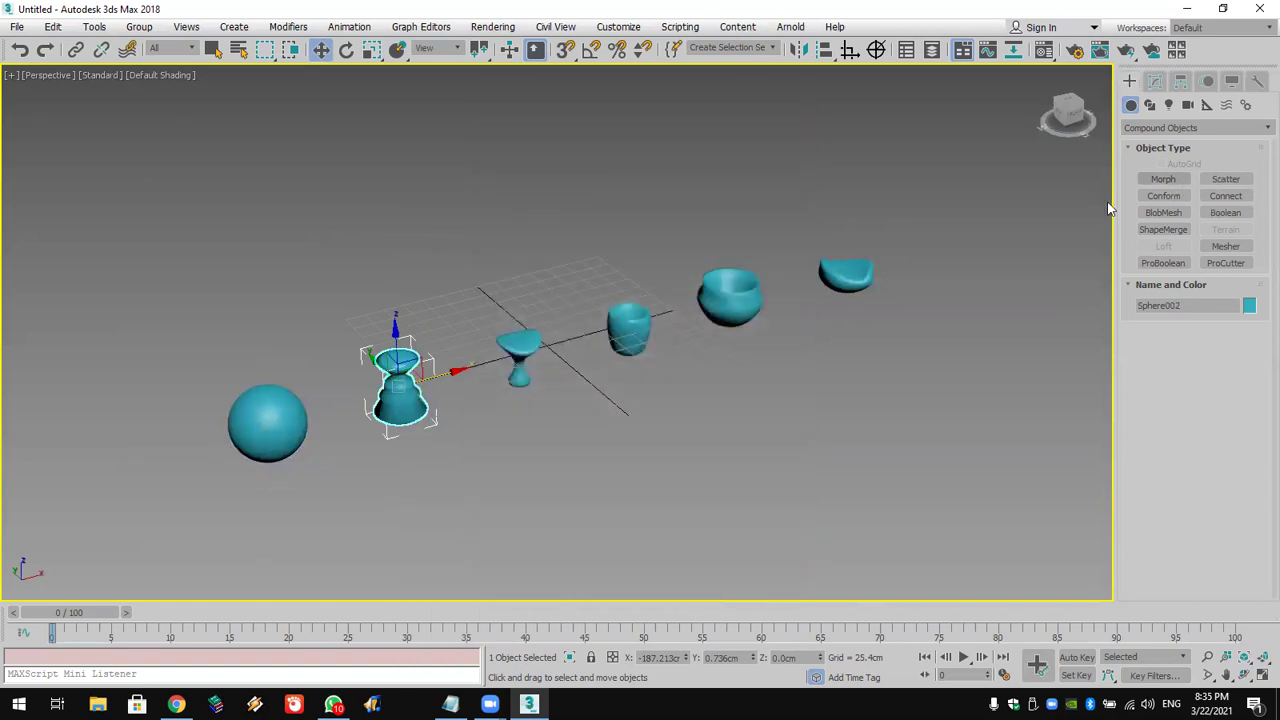
{"action": "left_click", "coordinate": [397, 485]}
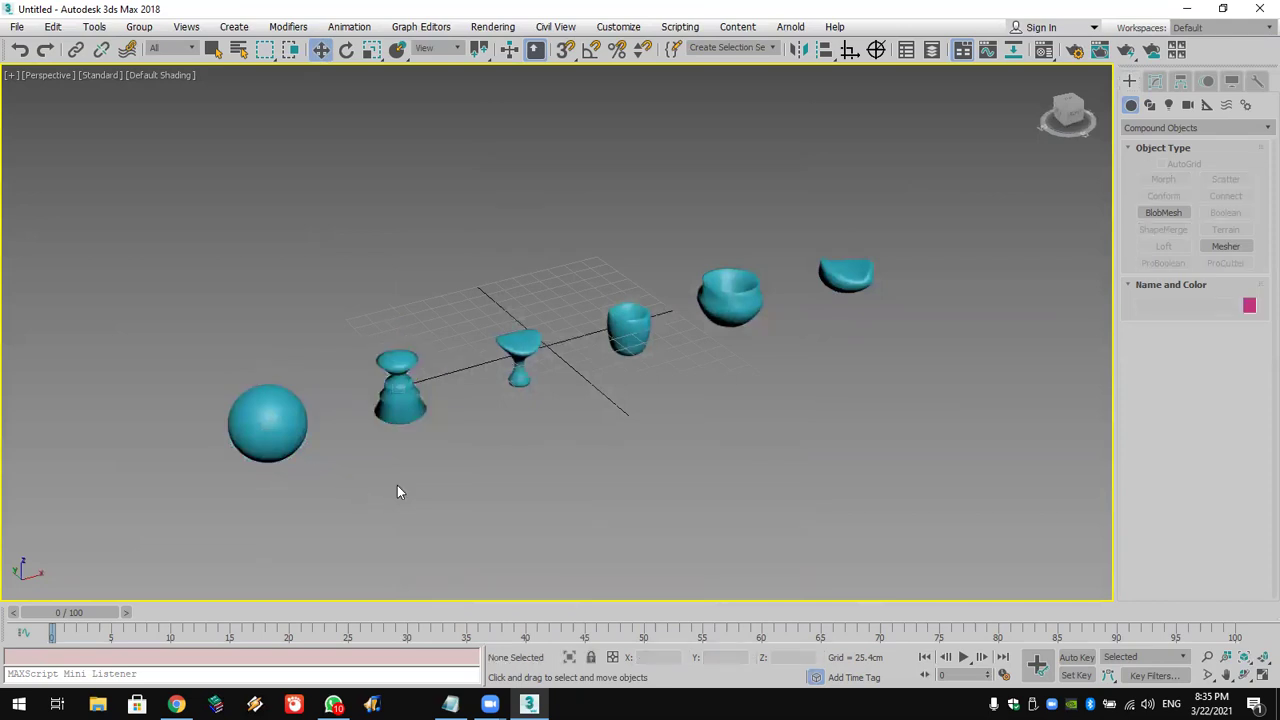
Make the first sphere a Morph object and, at frame 14 with Auto Key on, pick the second shape as a Move target
{"action": "scroll", "coordinate": [469, 467], "scroll_direction": "up", "scroll_amount": 3}
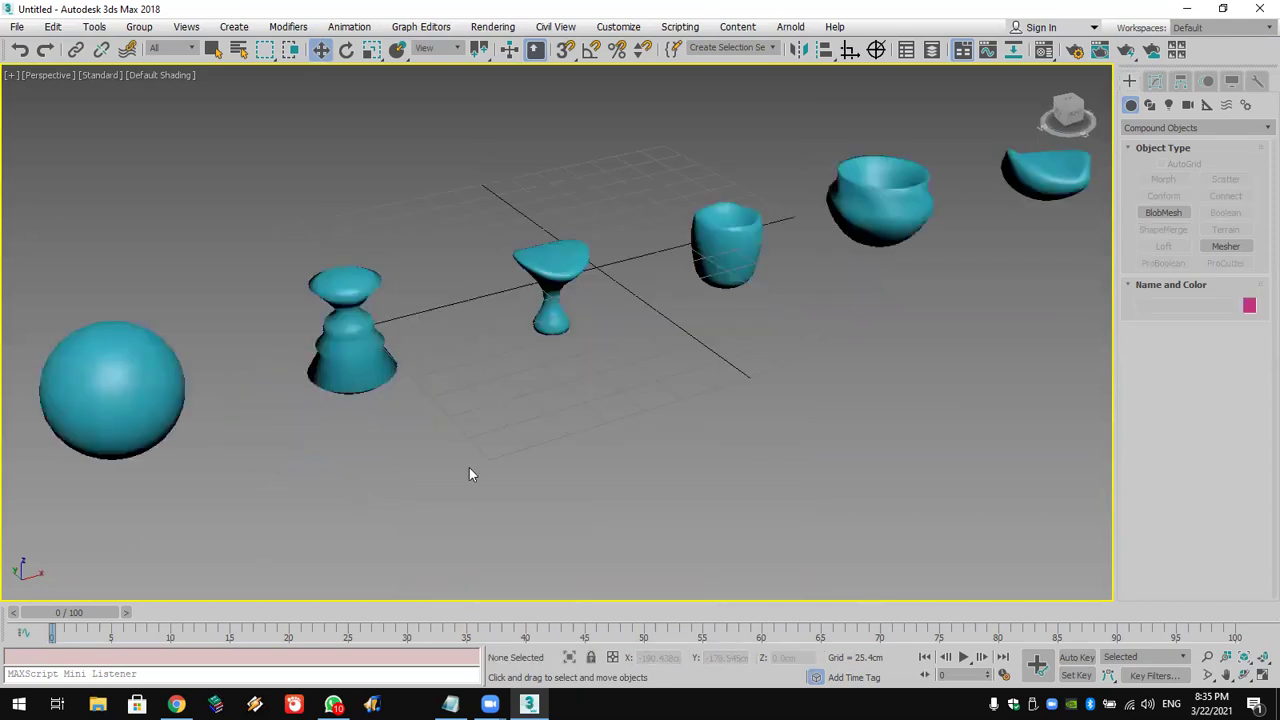
{"action": "scroll", "coordinate": [469, 467], "scroll_direction": "down", "scroll_amount": 3}
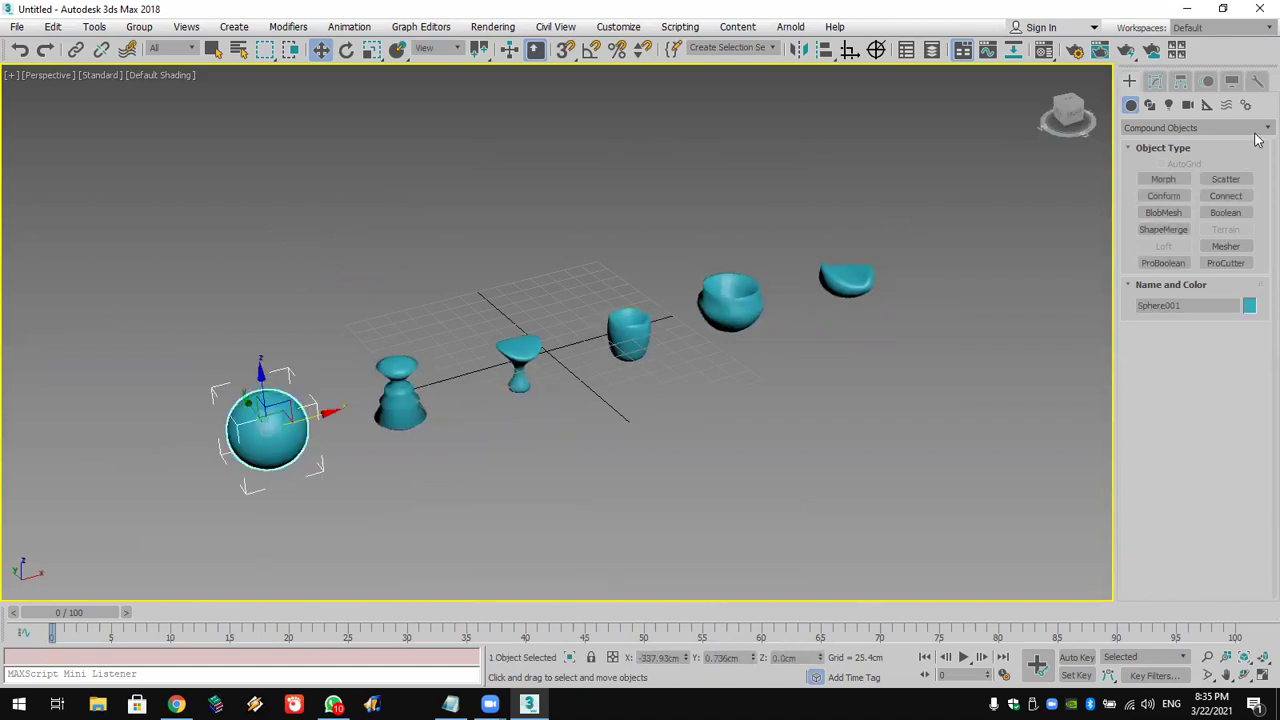
{"action": "left_click", "coordinate": [1163, 179]}
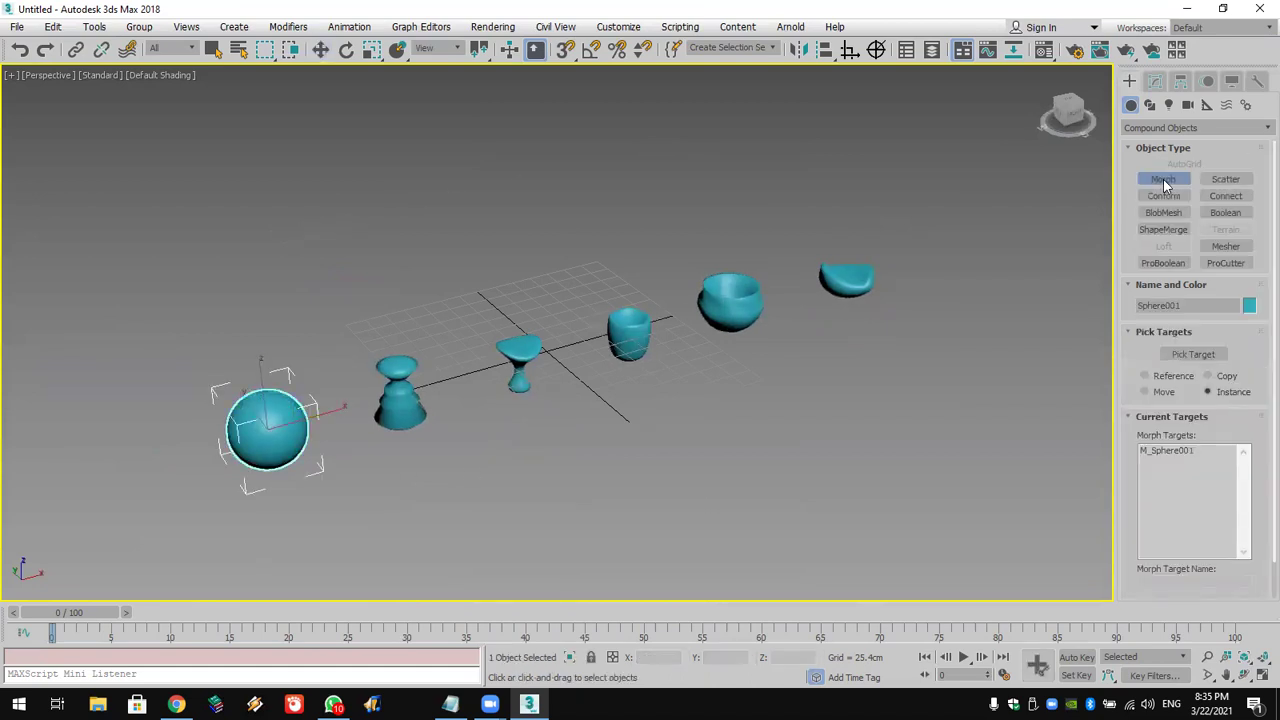
{"action": "left_click_drag", "start_coordinate": [71, 617], "coordinate": [244, 617]}
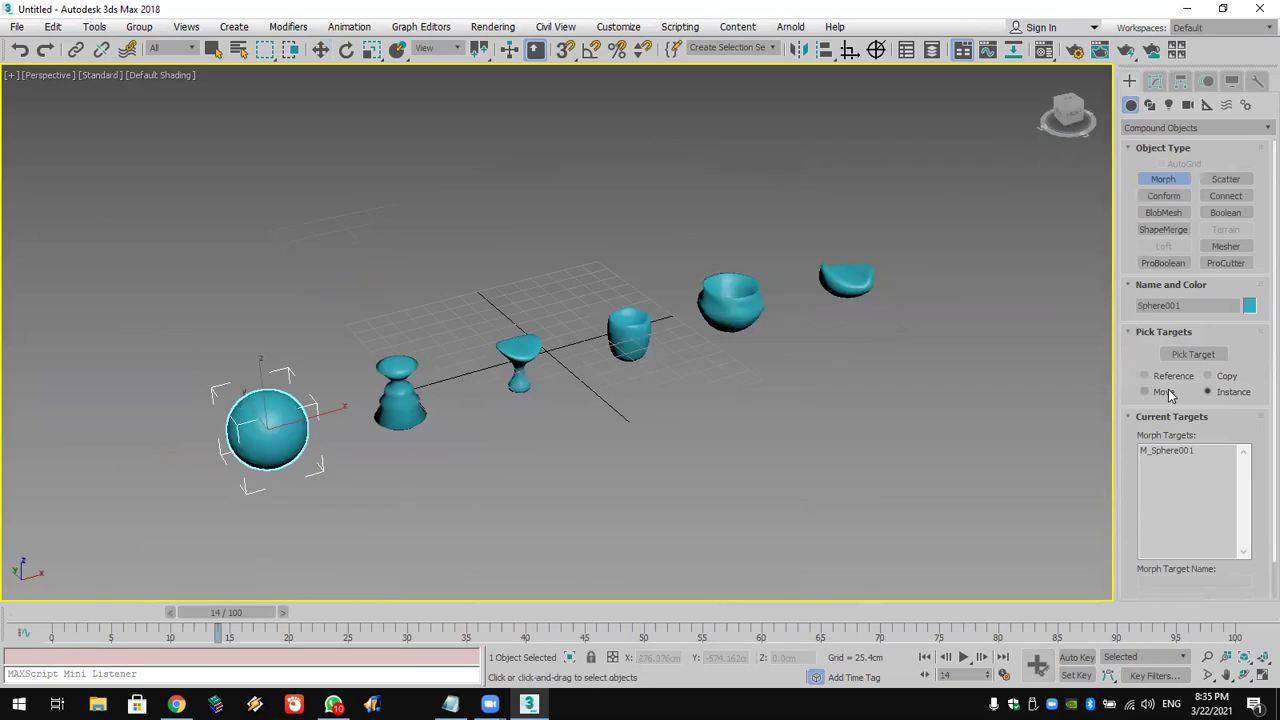
{"action": "left_click", "coordinate": [1077, 657]}
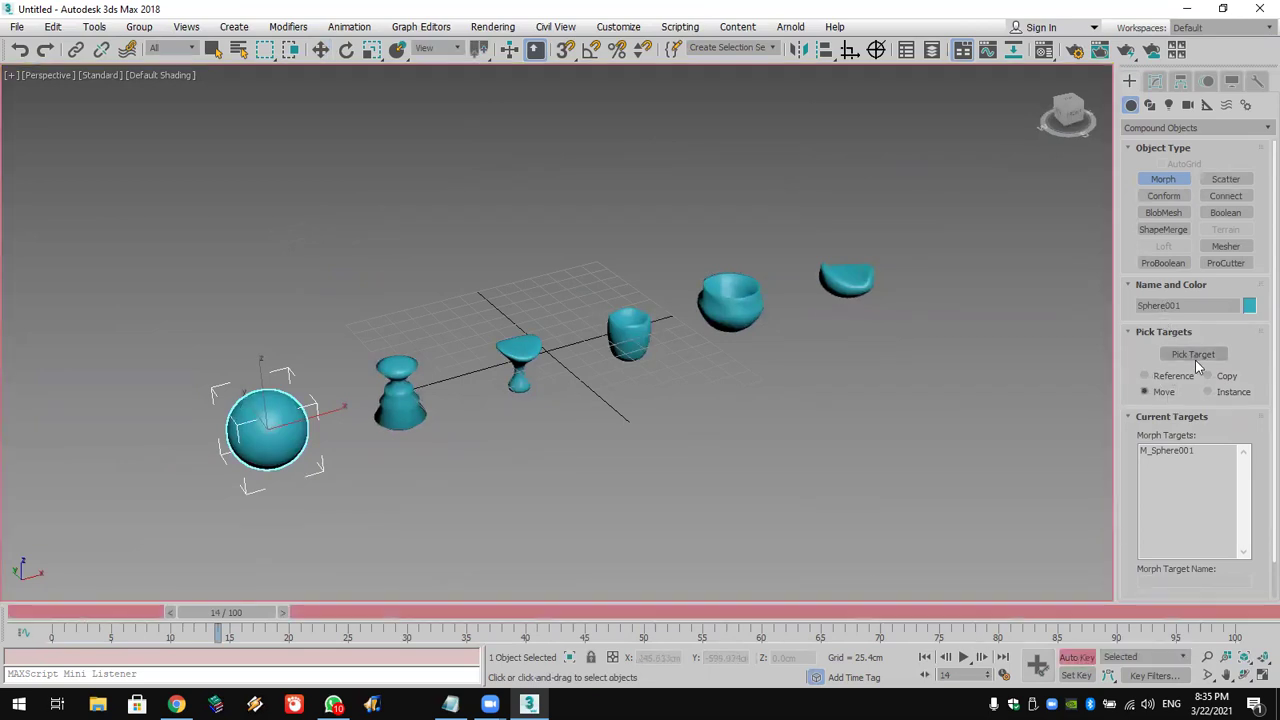
{"action": "left_click", "coordinate": [400, 398]}
Pick the third to sixth shapes in order as morph targets at frames 37, 51, 71 and 100
{"action": "left_click_drag", "start_coordinate": [251, 615], "coordinate": [1212, 614]}
{"action": "left_click", "coordinate": [527, 366]}
{"action": "left_click", "coordinate": [628, 335]}
{"action": "left_click", "coordinate": [730, 300]}
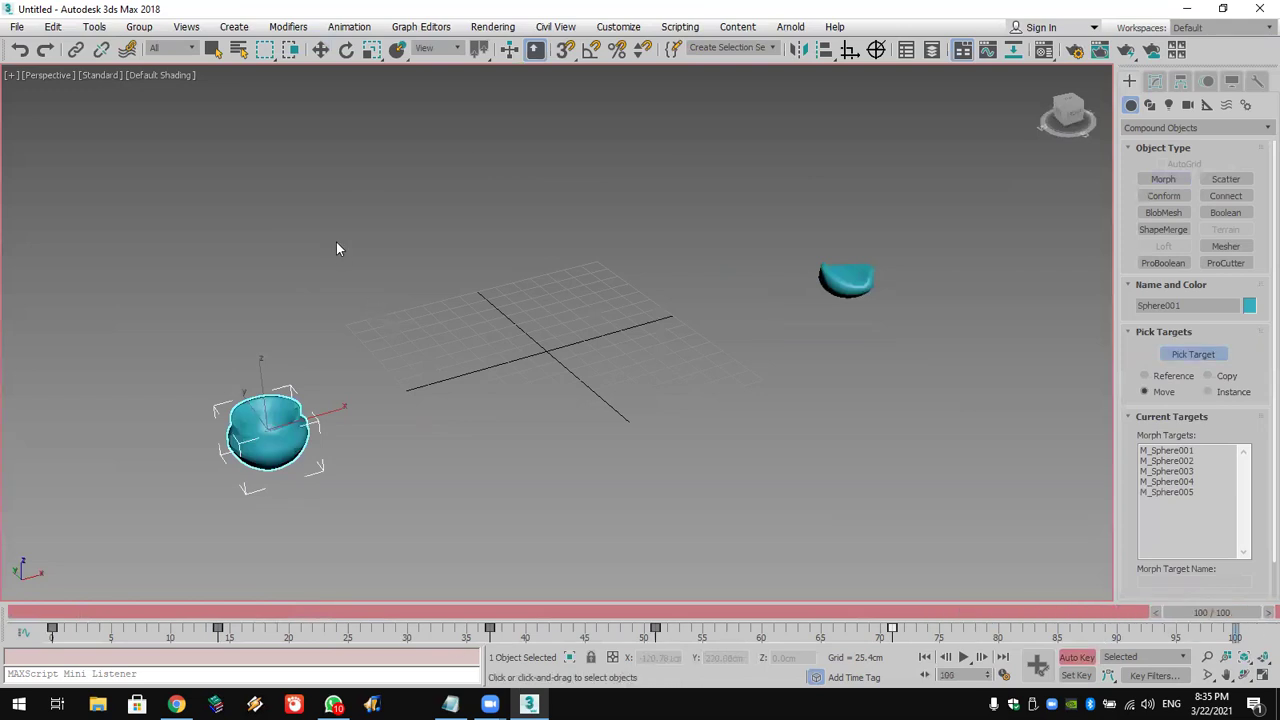
{"action": "left_click", "coordinate": [846, 280]}
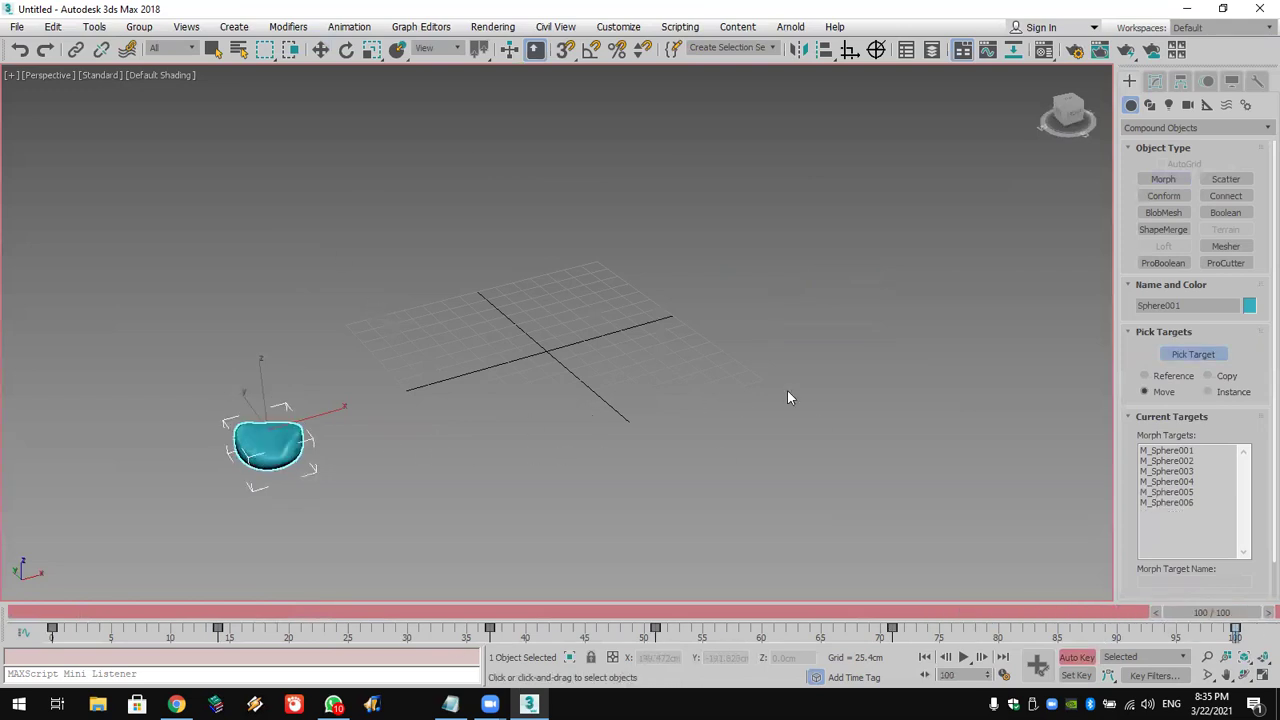
Turn off Auto Key and play the morph animation with the sphere centred in the perspective view
{"action": "middle_click_drag", "start_coordinate": [420, 423], "coordinate": [762, 329]}
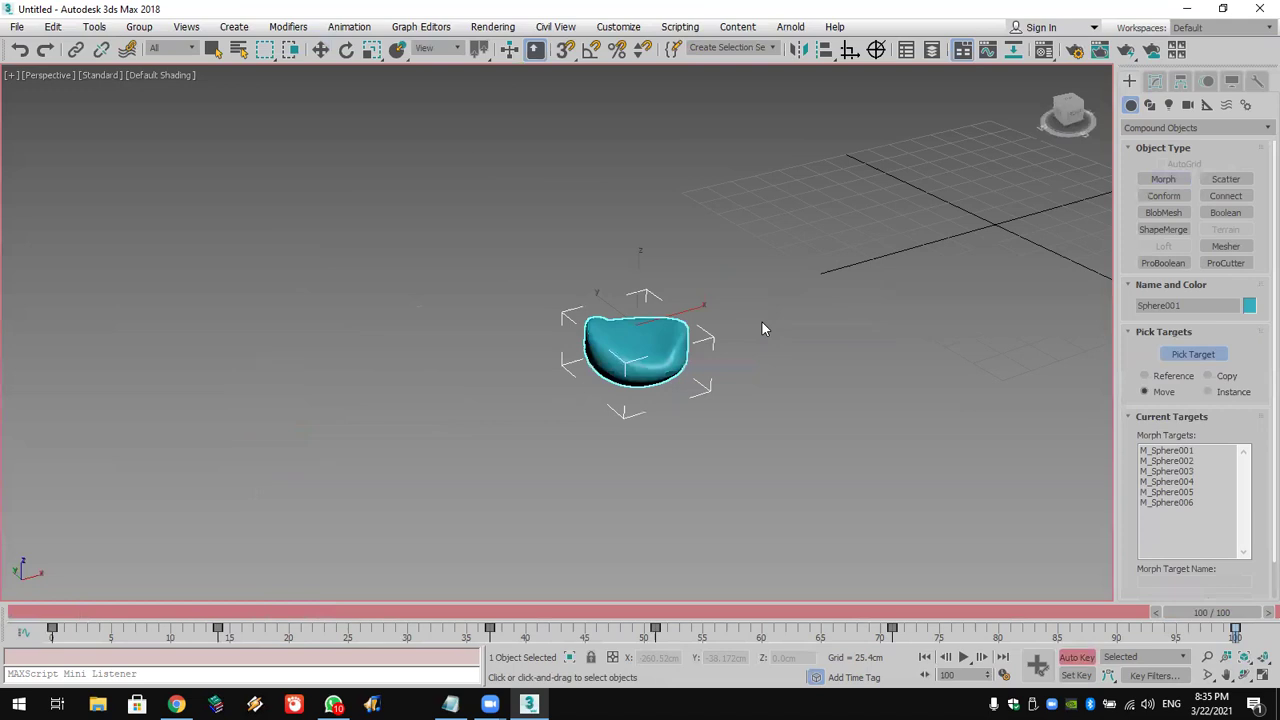
{"action": "scroll", "coordinate": [745, 330], "scroll_direction": "up", "scroll_amount": 6}
{"action": "scroll", "coordinate": [590, 350], "scroll_direction": "down", "scroll_amount": 3}
{"action": "middle_click_drag", "start_coordinate": [631, 306], "coordinate": [722, 270]}
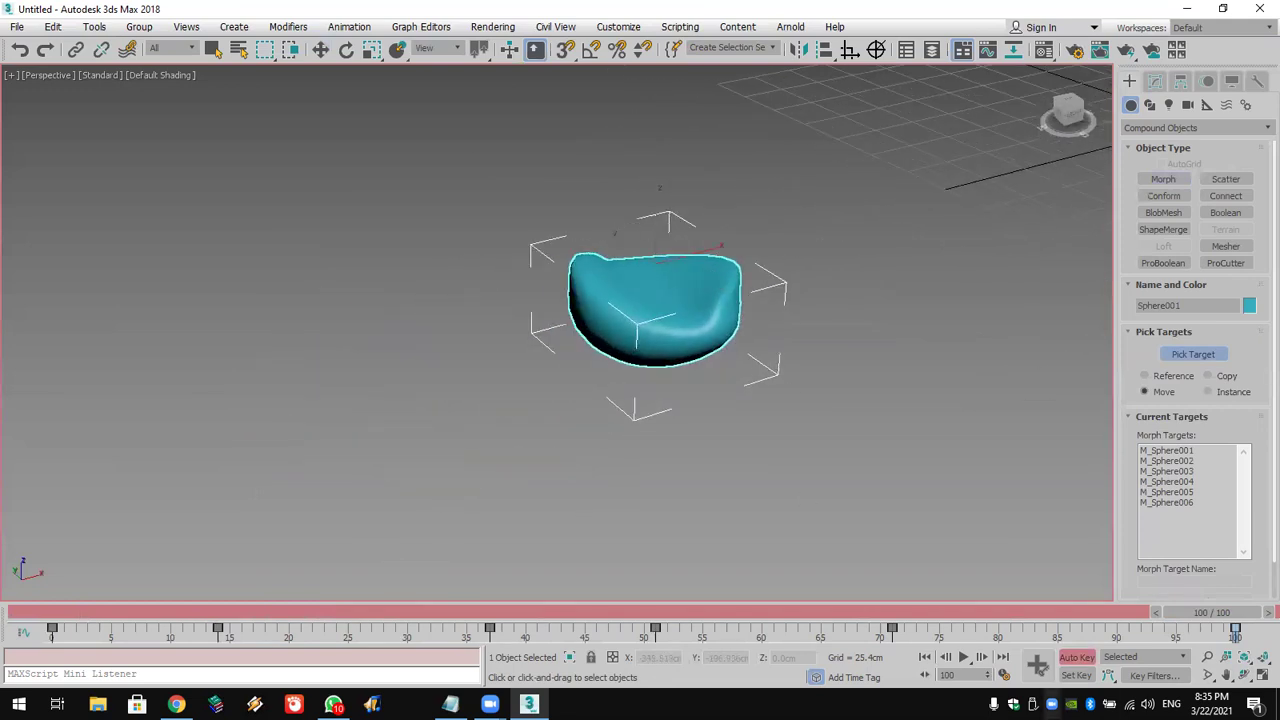
{"action": "left_click", "coordinate": [1077, 658]}
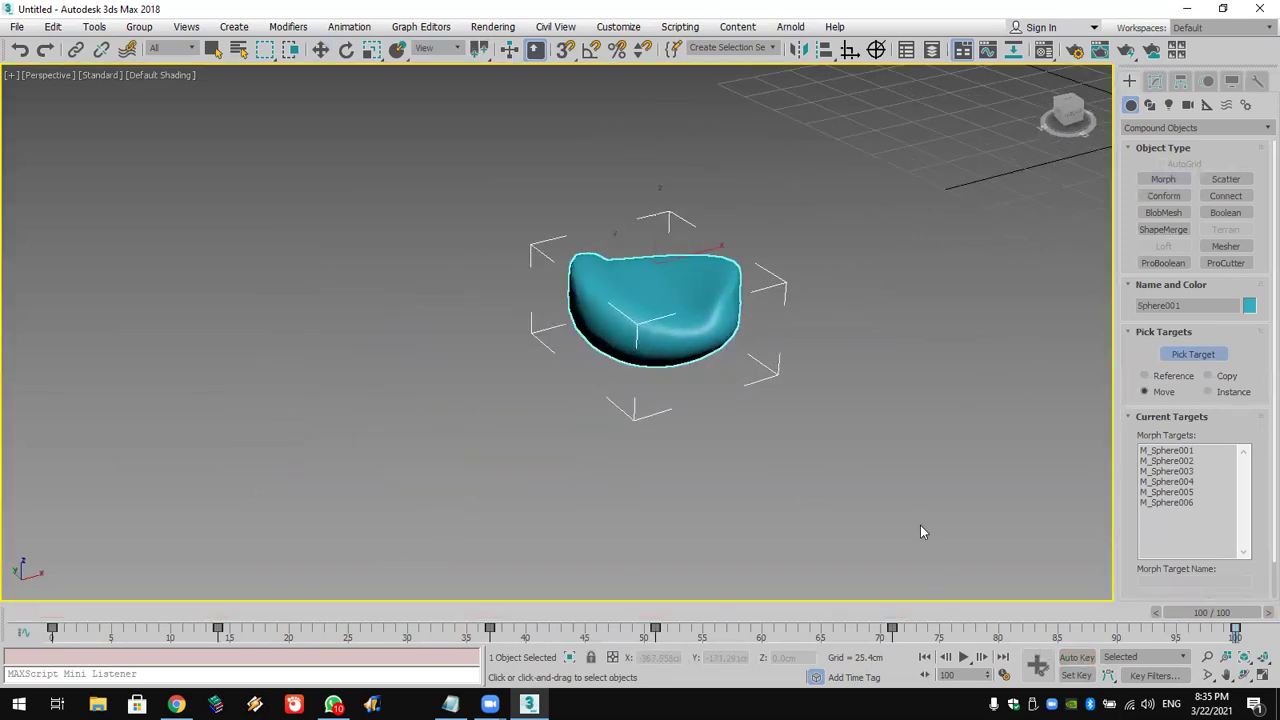
{"action": "left_click", "coordinate": [964, 658]}
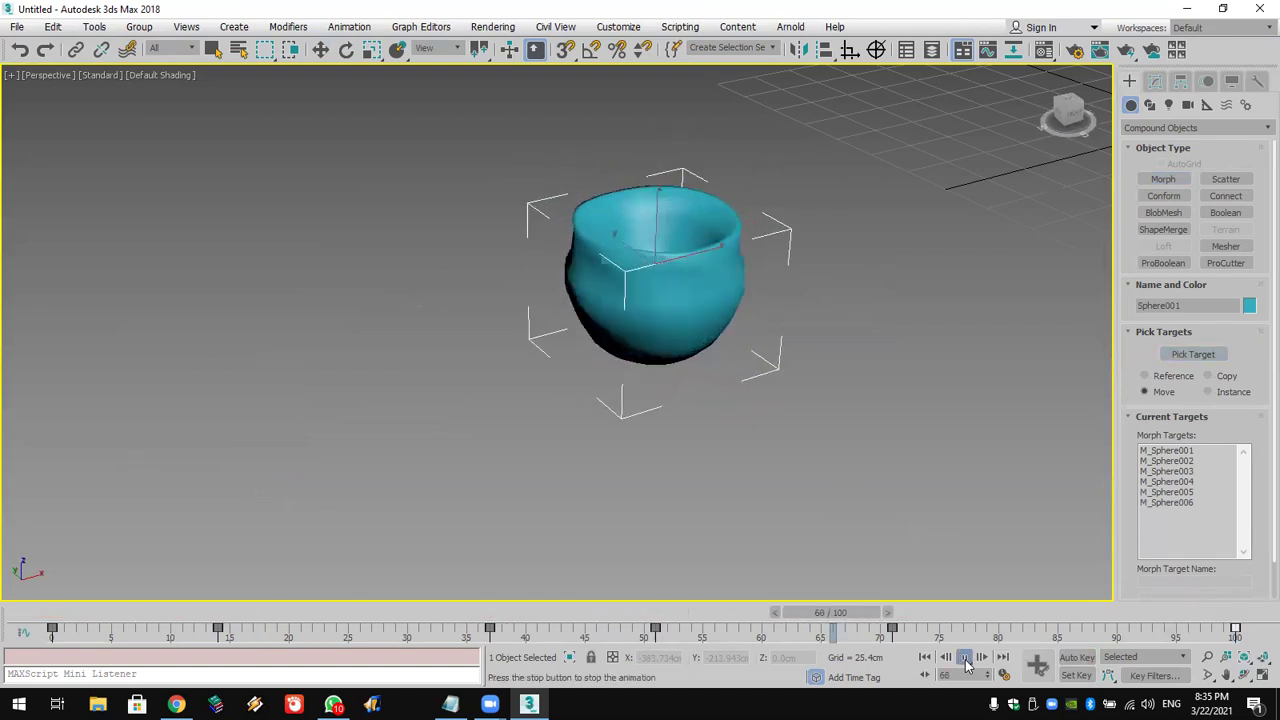
Set the playback speed to 1/4x in the time configuration and replay the morph animation
{"action": "right_click", "coordinate": [965, 660]}
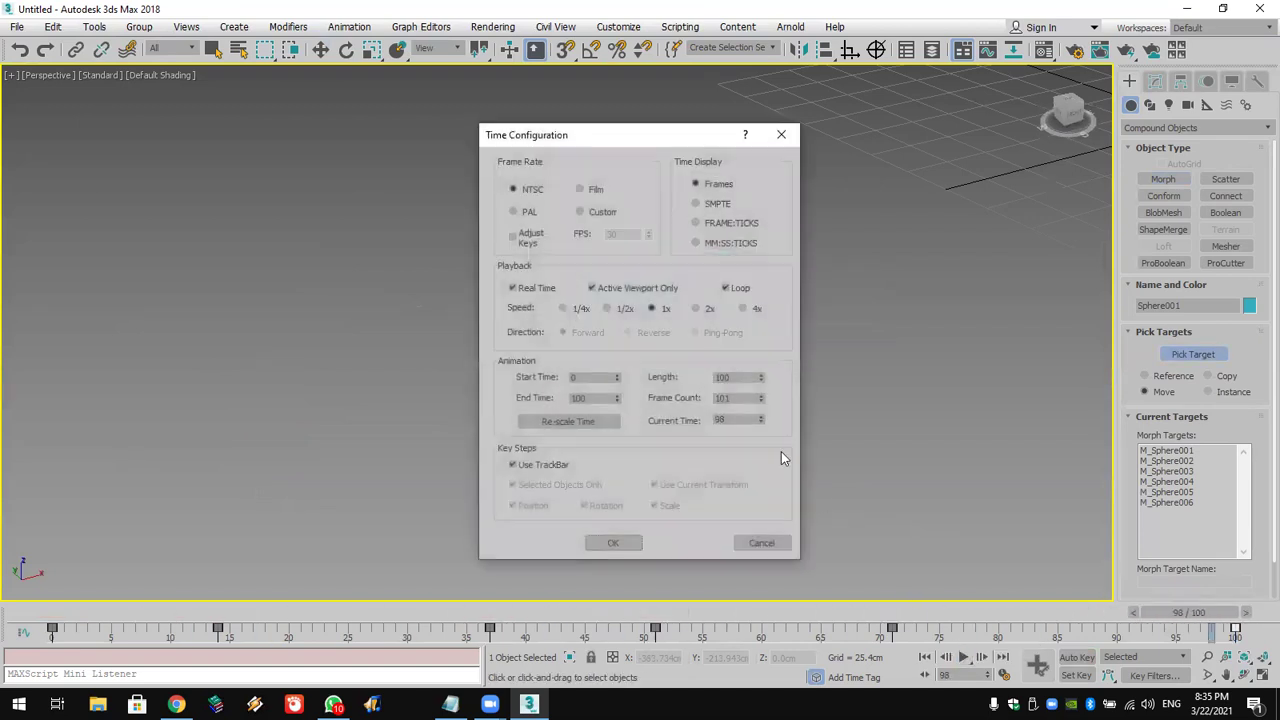
{"action": "left_click", "coordinate": [613, 543]}
{"action": "left_click", "coordinate": [963, 660]}
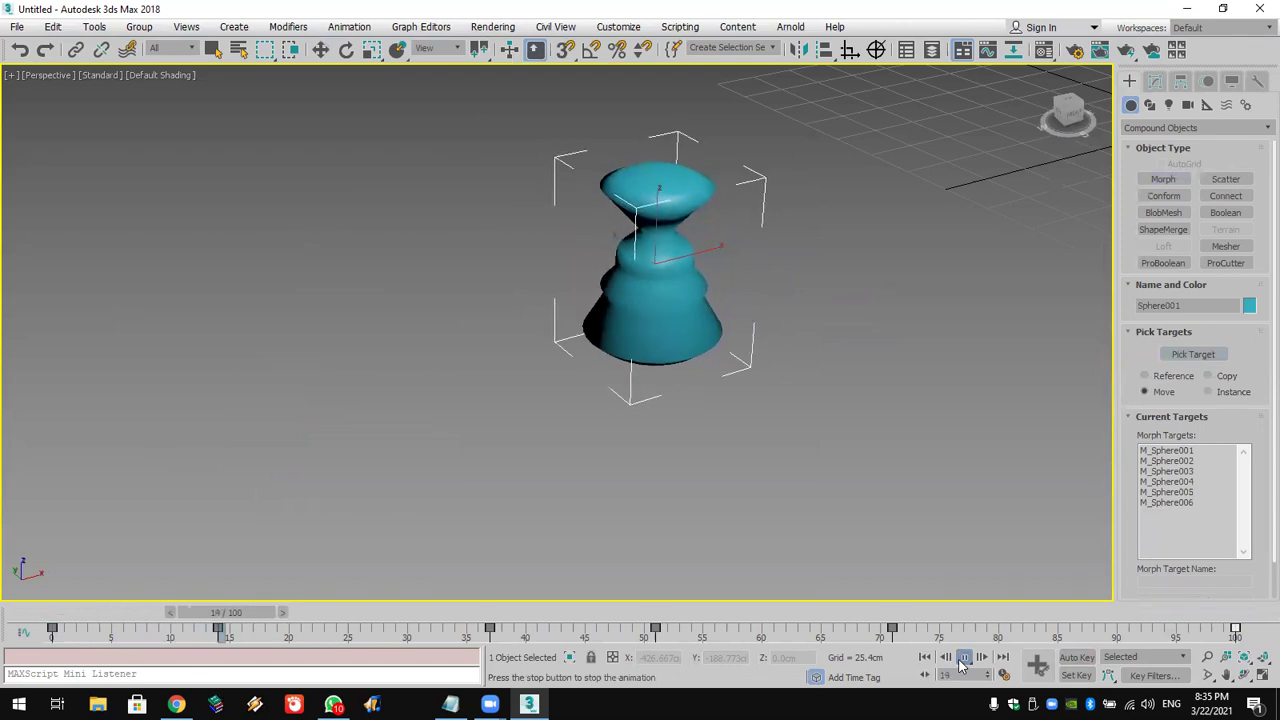
Check the time configuration again without changing it, then watch the morph animation and stop it
{"action": "right_click", "coordinate": [963, 660]}
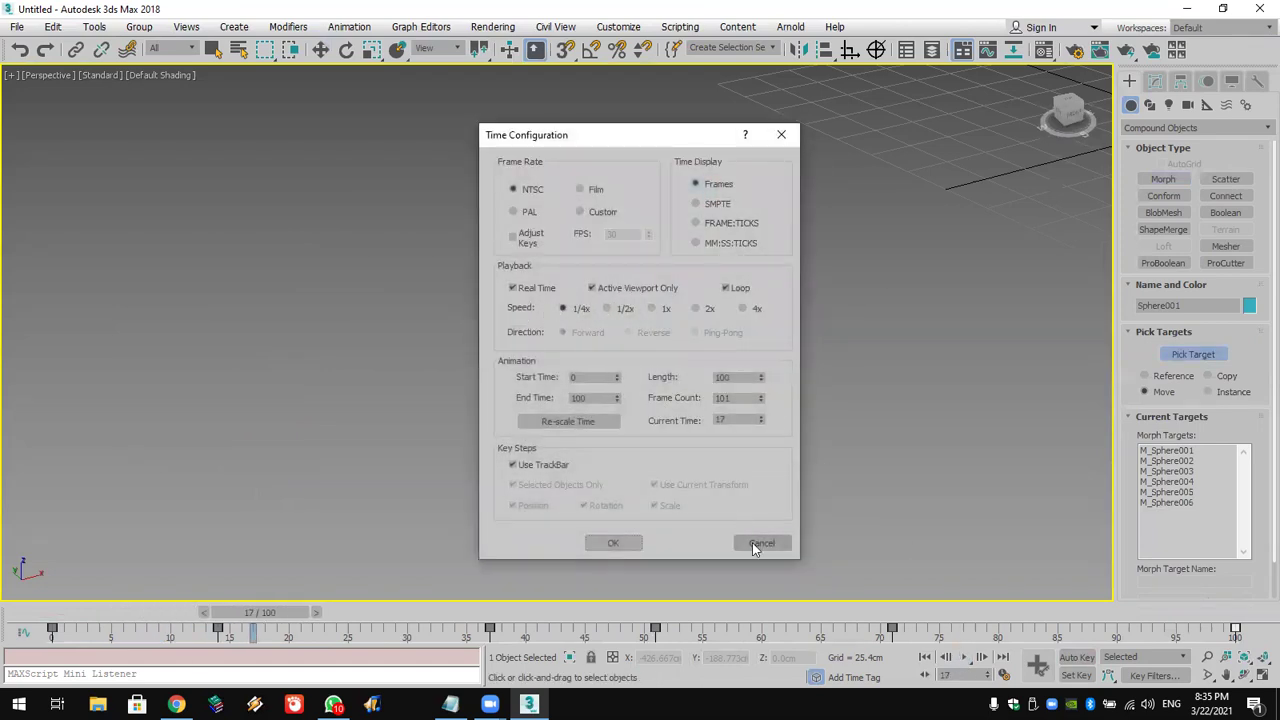
{"action": "left_click", "coordinate": [760, 543]}
{"action": "left_click", "coordinate": [963, 660]}
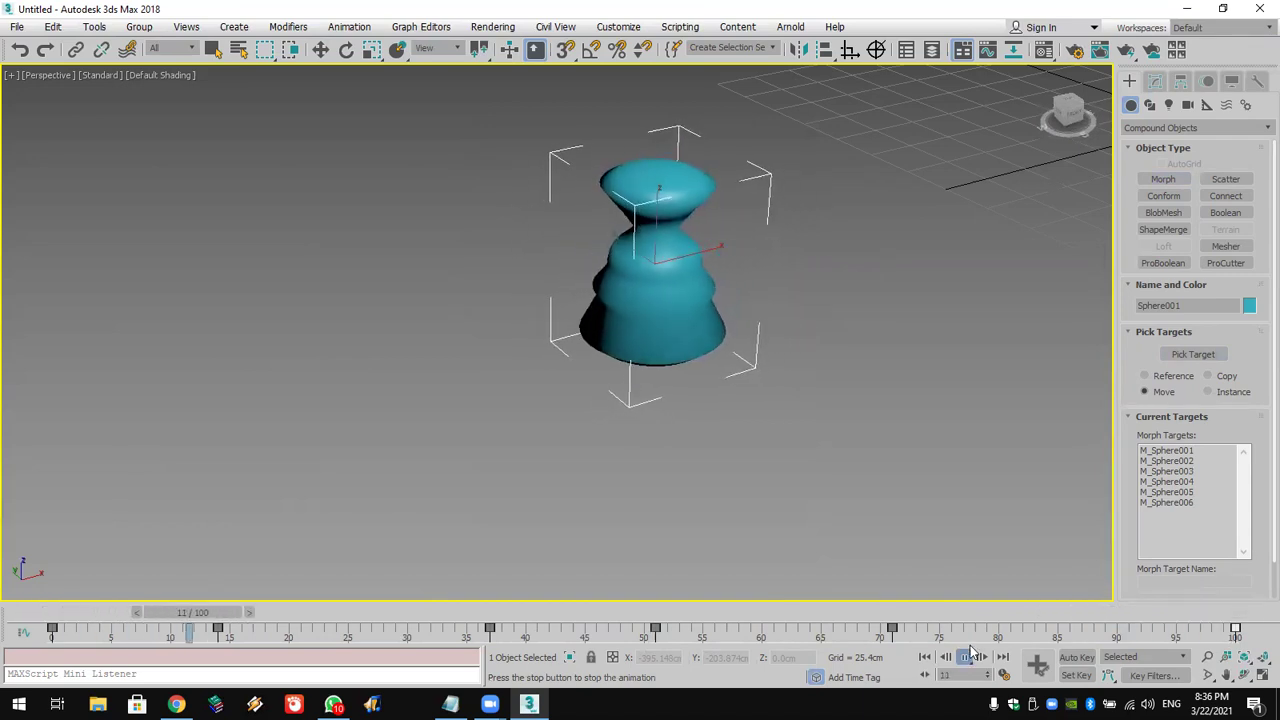
{"action": "left_click", "coordinate": [965, 658]}
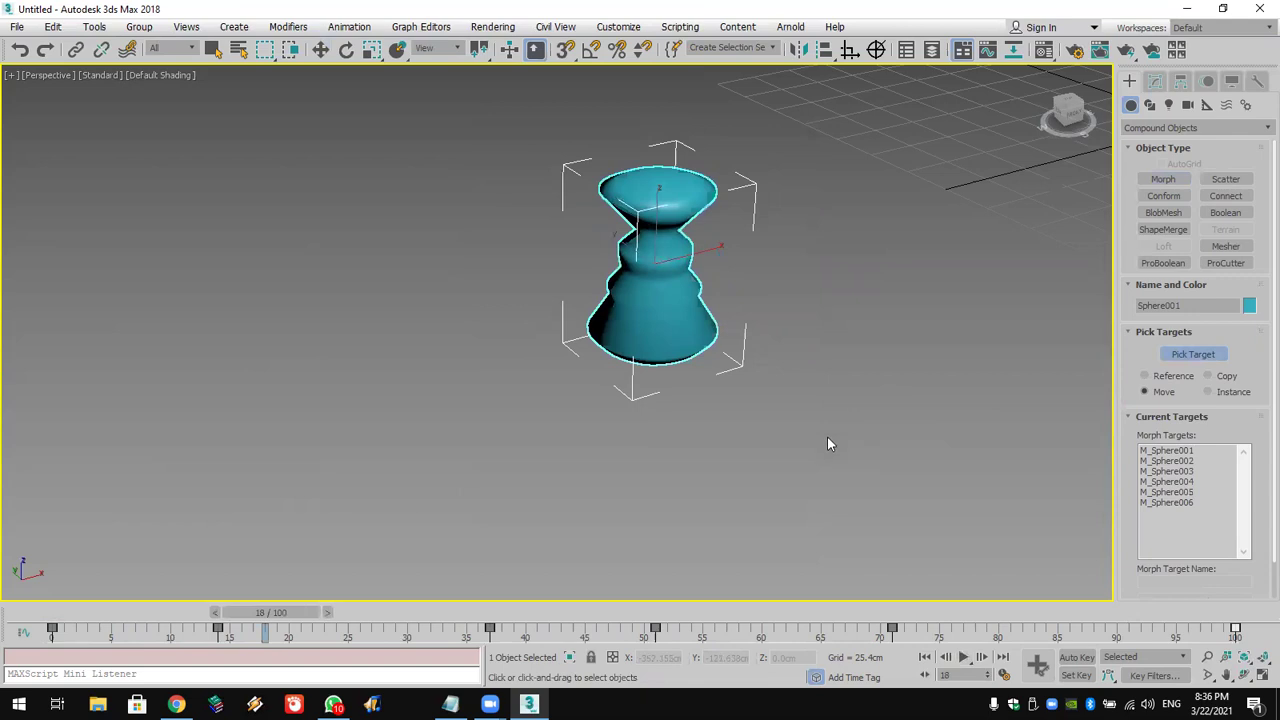
{"action": "middle_click_drag", "start_coordinate": [894, 333], "coordinate": [835, 397]}
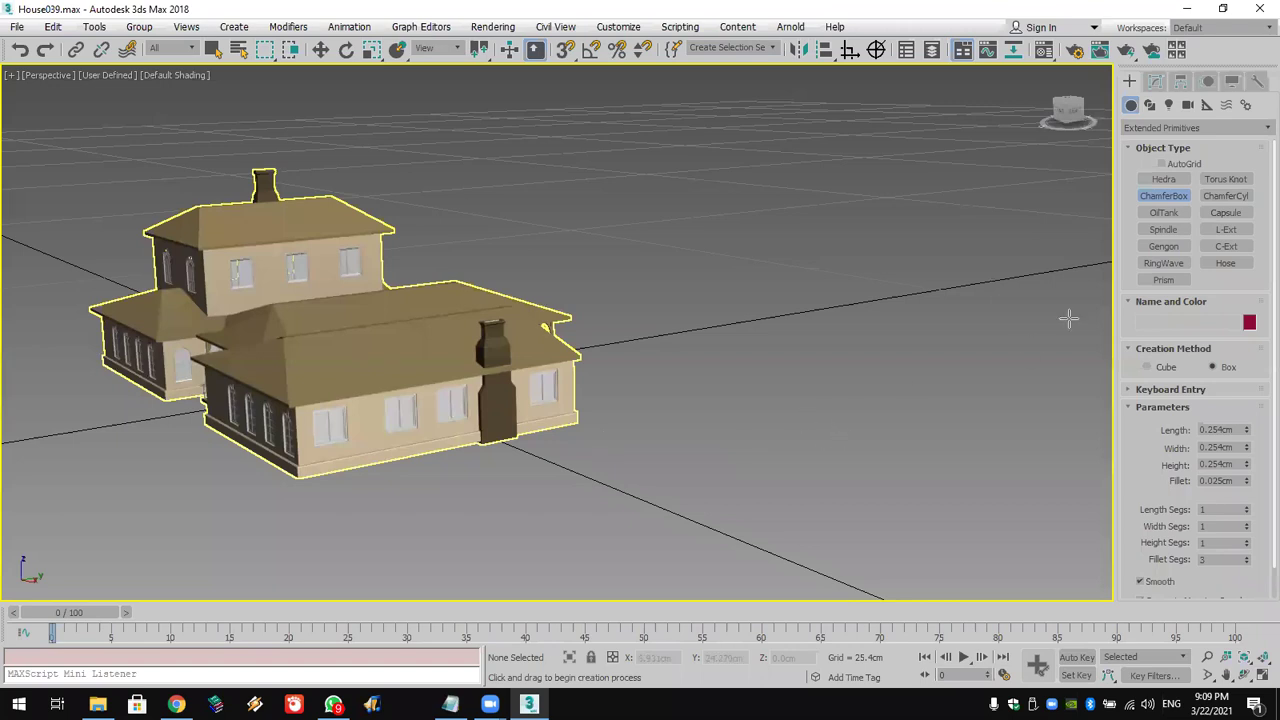
Create a standard Box beside the house, about 8.0 cm long, 5.0 cm wide and 9.5 cm high, after deleting a narrower first attempt
{"action": "left_click", "coordinate": [1128, 128]}
{"action": "left_click", "coordinate": [1133, 151]}
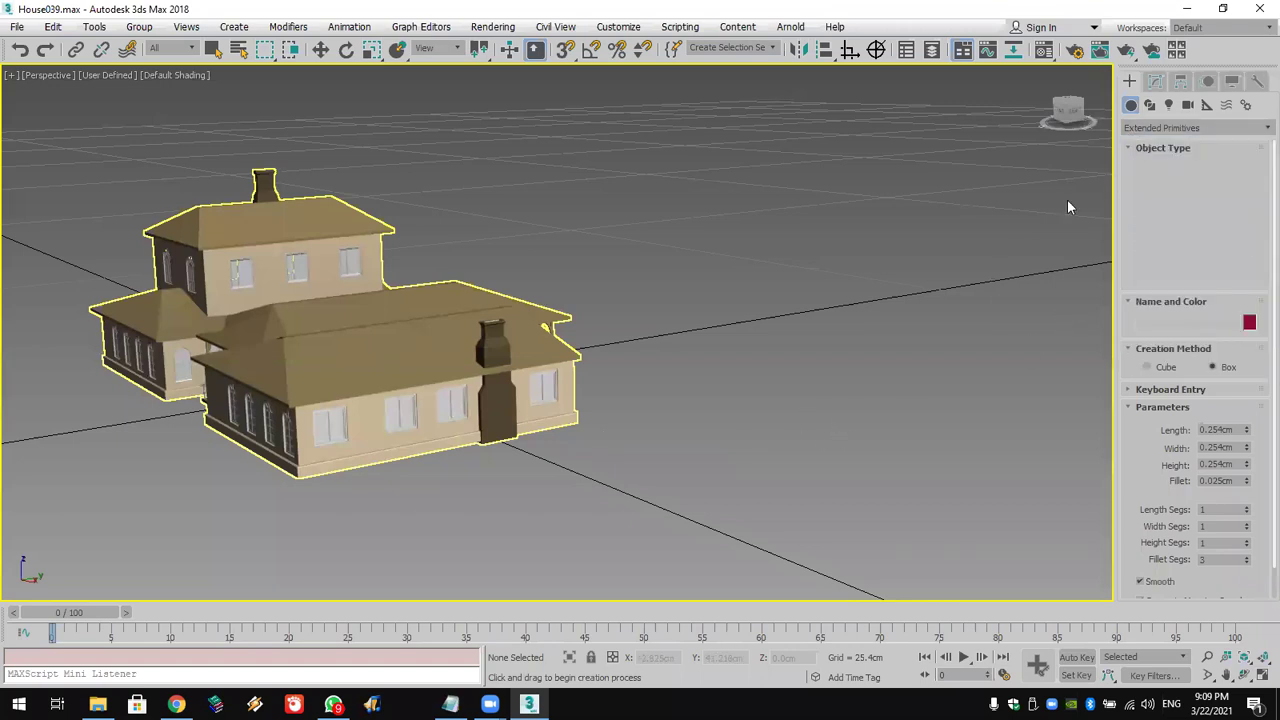
{"action": "left_click", "coordinate": [1160, 181]}
{"action": "left_click_drag", "start_coordinate": [780, 450], "coordinate": [780, 495]}
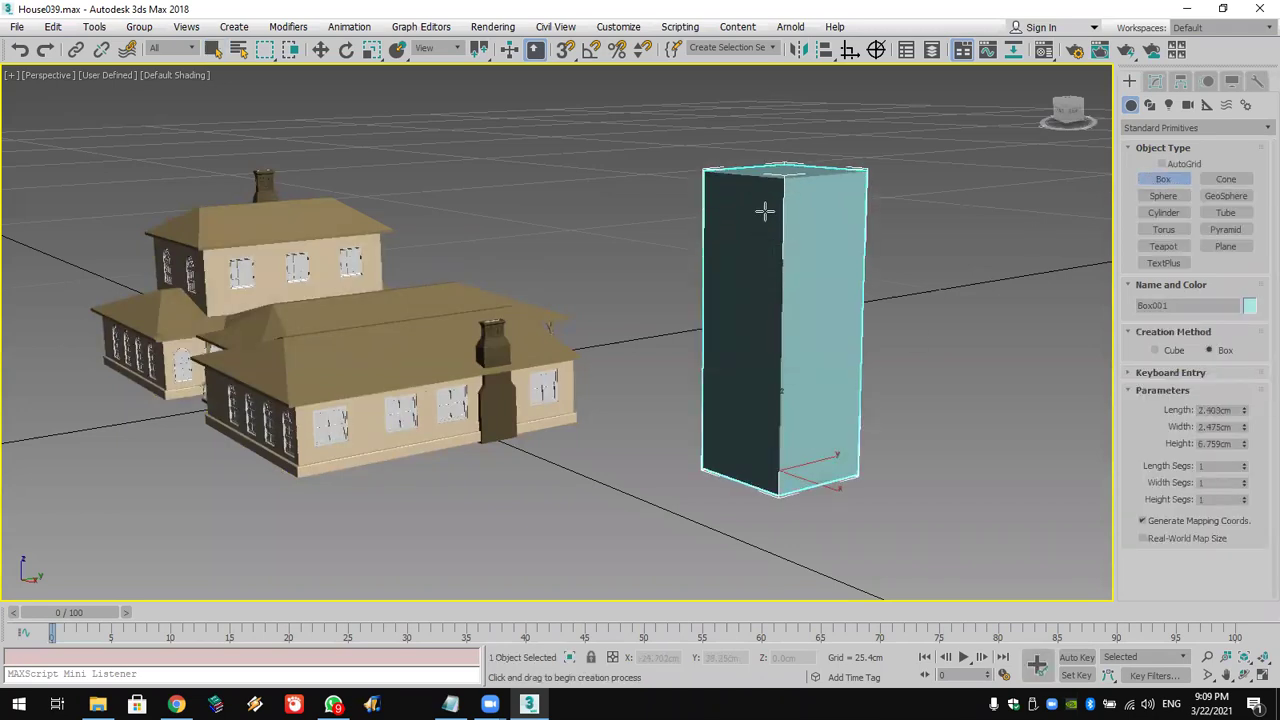
{"action": "key", "text": "Delete"}
{"action": "left_click_drag", "start_coordinate": [847, 338], "coordinate": [778, 398]}
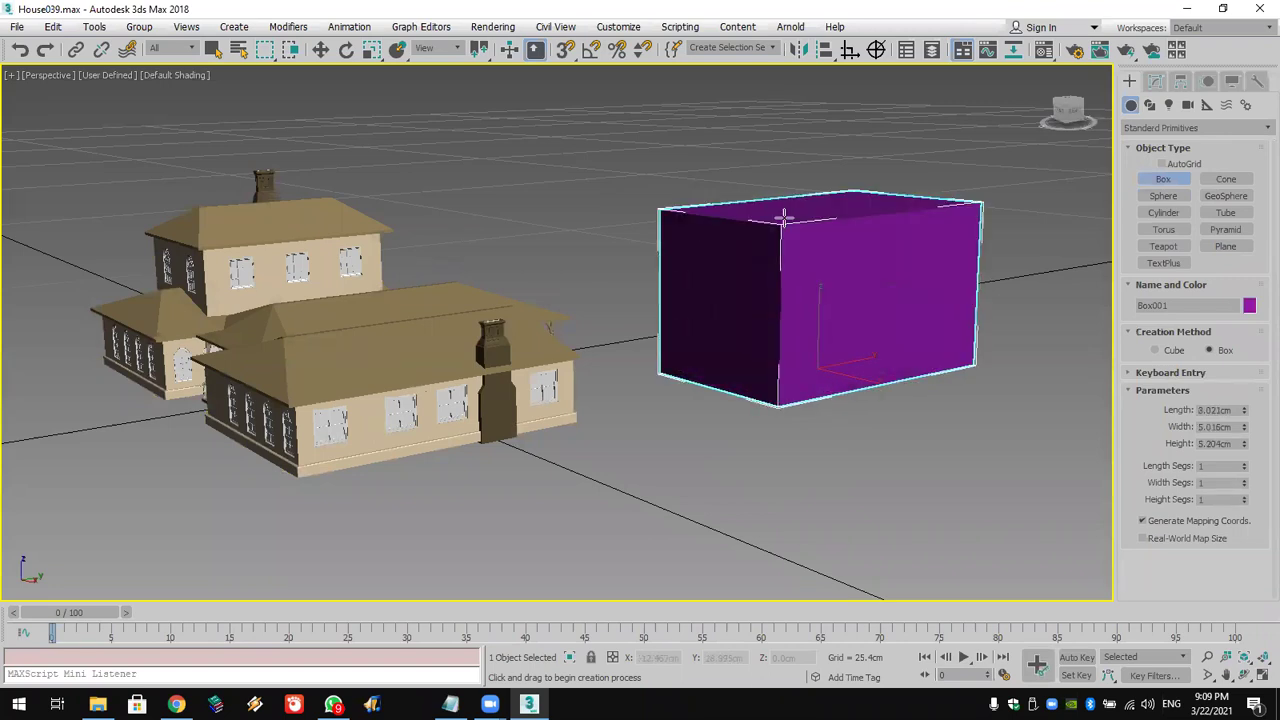
{"action": "middle_click_drag", "start_coordinate": [780, 114], "coordinate": [767, 267]}
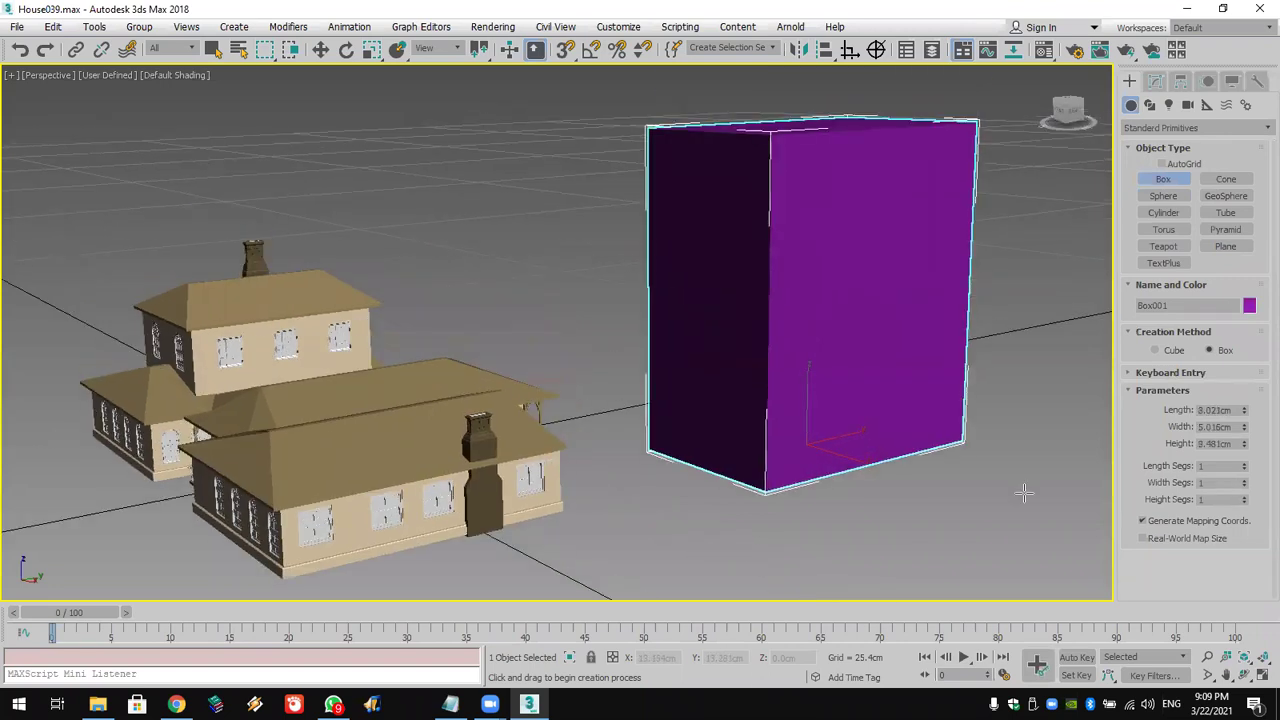
Display edged faces in the perspective view and divide the box into 16 height segments
{"action": "key", "text": "F4"}
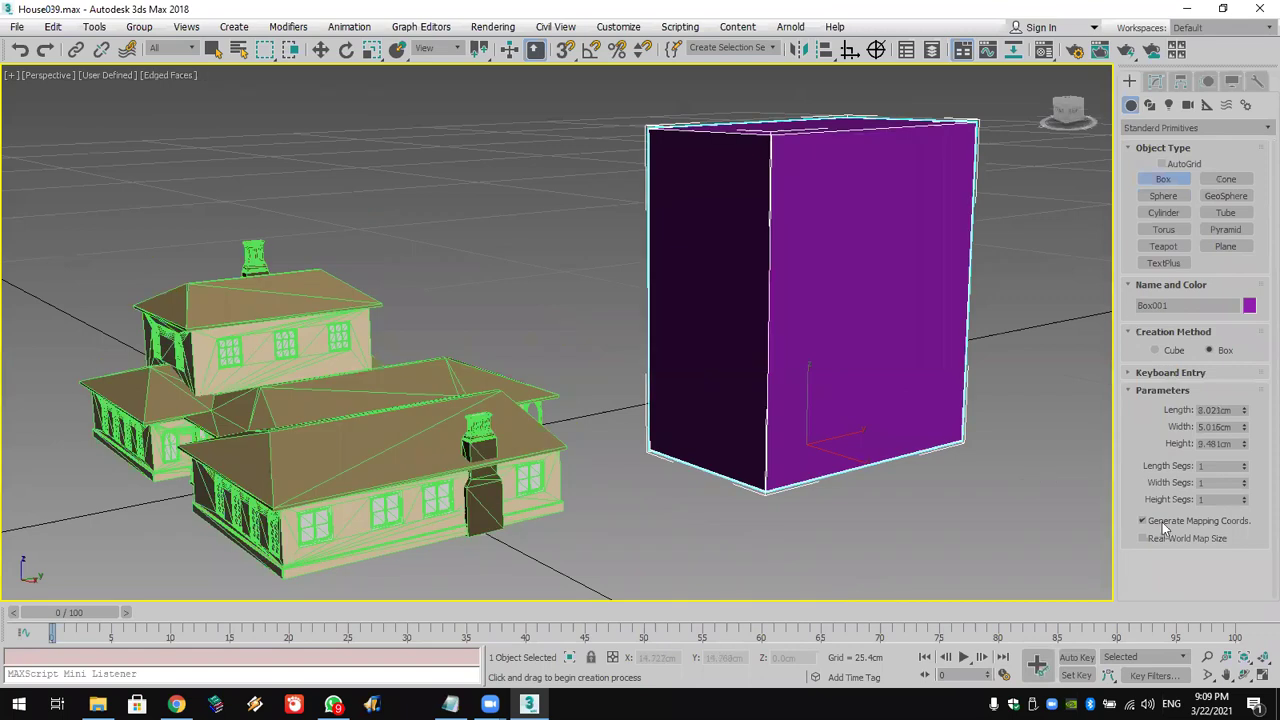
{"action": "left_click_drag", "start_coordinate": [1245, 502], "coordinate": [1245, 486]}
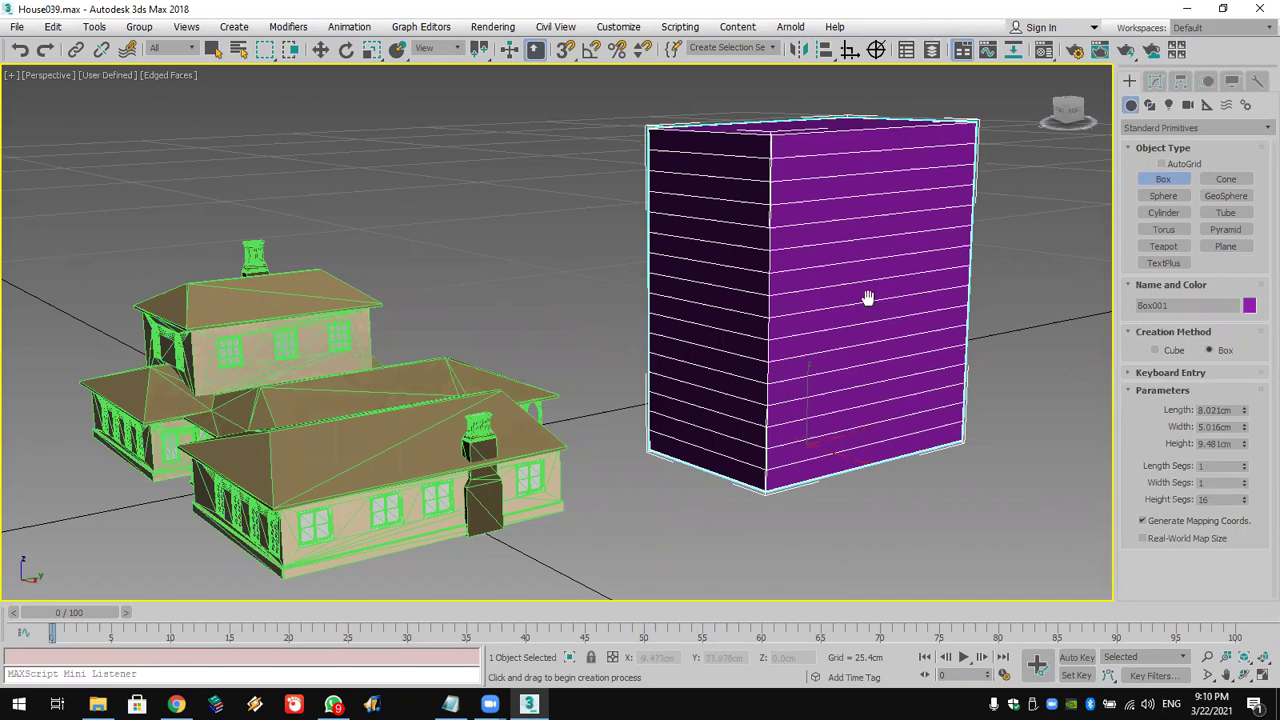
{"action": "middle_click_drag", "start_coordinate": [868, 299], "coordinate": [765, 342]}
Show all four viewports and apply an Edit Mesh modifier to the 16-segment box
{"action": "left_click", "coordinate": [1262, 676]}
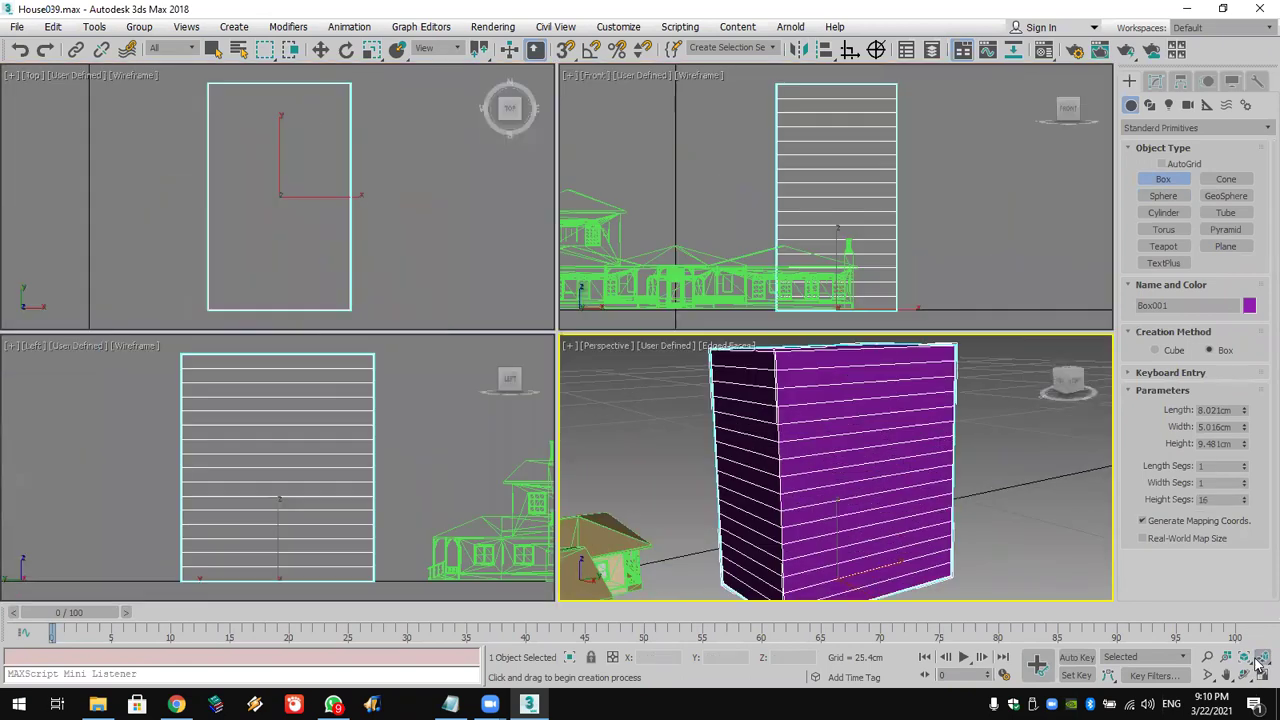
{"action": "left_click", "coordinate": [1157, 81]}
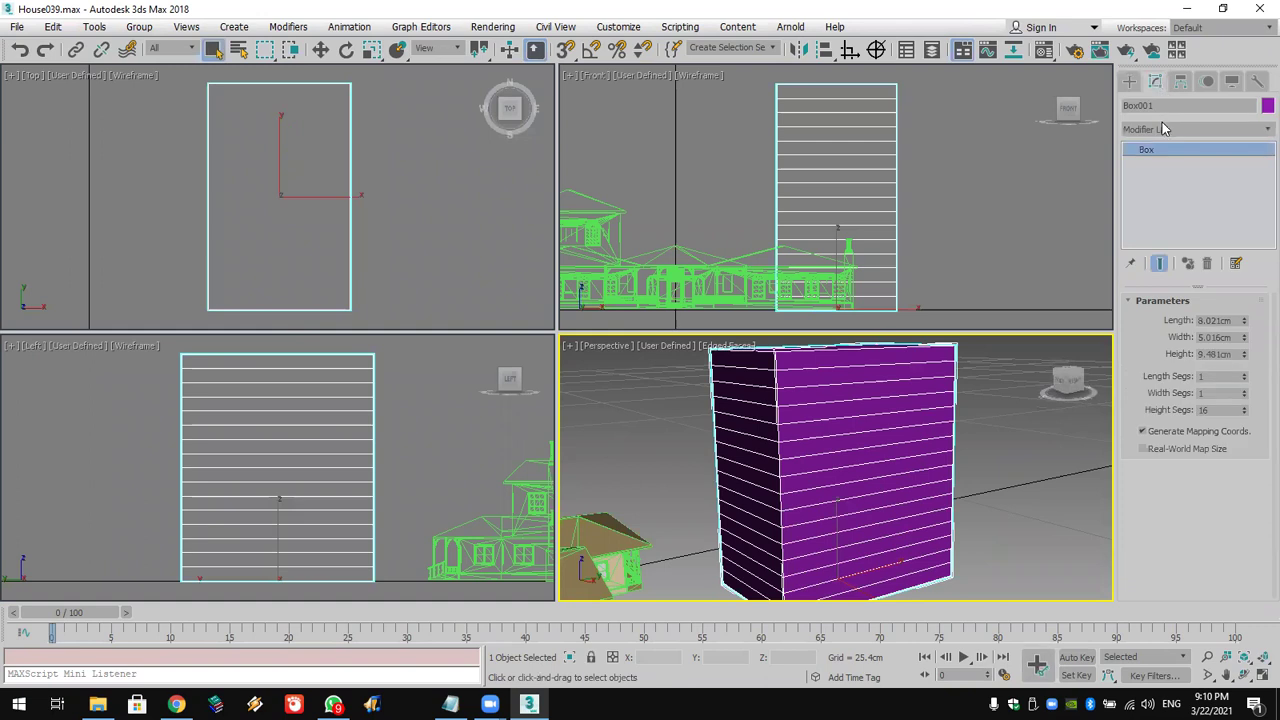
{"action": "left_click", "coordinate": [1164, 128]}
{"action": "key", "text": "e"}
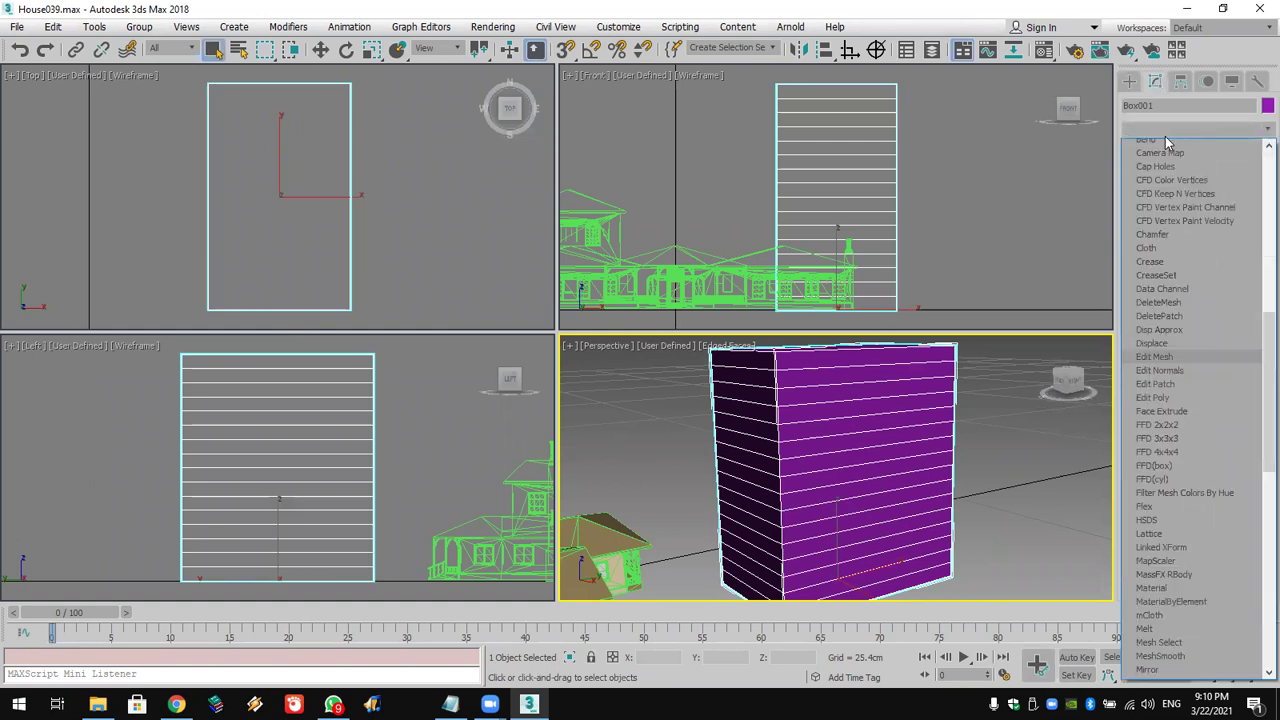
{"action": "left_click", "coordinate": [1162, 146]}
{"action": "middle_click_drag", "start_coordinate": [971, 114], "coordinate": [995, 180]}
At vertex level, scale rows of vertices in the box's upper half inward to form a stepped waist
{"action": "key", "text": "1"}
{"action": "left_click_drag", "start_coordinate": [797, 155], "coordinate": [751, 178]}
{"action": "left_click", "coordinate": [380, 52]}
{"action": "left_click_drag", "start_coordinate": [931, 177], "coordinate": [765, 268]}
{"action": "left_click", "coordinate": [960, 190]}
{"action": "left_click_drag", "start_coordinate": [930, 232], "coordinate": [770, 251]}
{"action": "left_click", "coordinate": [971, 229]}
Select the top two rows of vertices and raise them about 5.7 cm to stretch the upper part
{"action": "left_click_drag", "start_coordinate": [943, 114], "coordinate": [737, 177]}
{"action": "scroll", "coordinate": [751, 206], "scroll_direction": "down", "scroll_amount": 2}
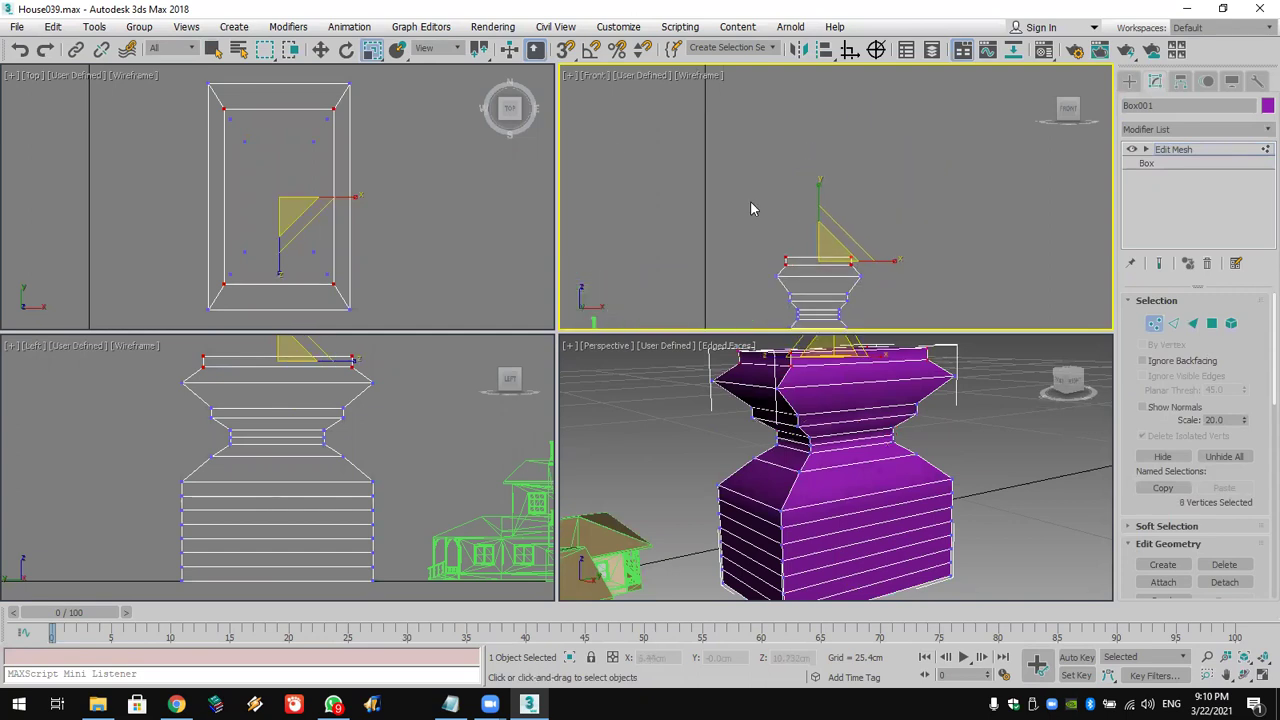
{"action": "left_click", "coordinate": [320, 49]}
{"action": "left_click_drag", "start_coordinate": [817, 217], "coordinate": [820, 129]}
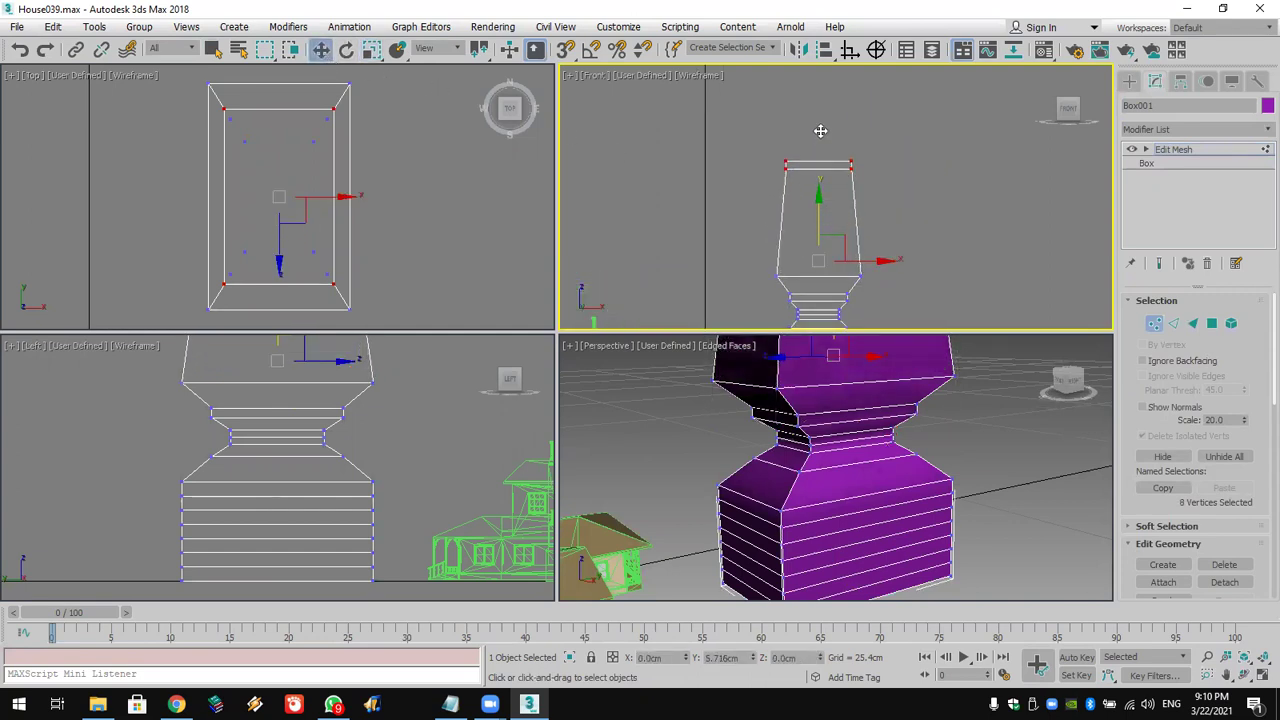
{"action": "left_click", "coordinate": [911, 140]}
{"action": "left_click_drag", "start_coordinate": [697, 186], "coordinate": [696, 183]}
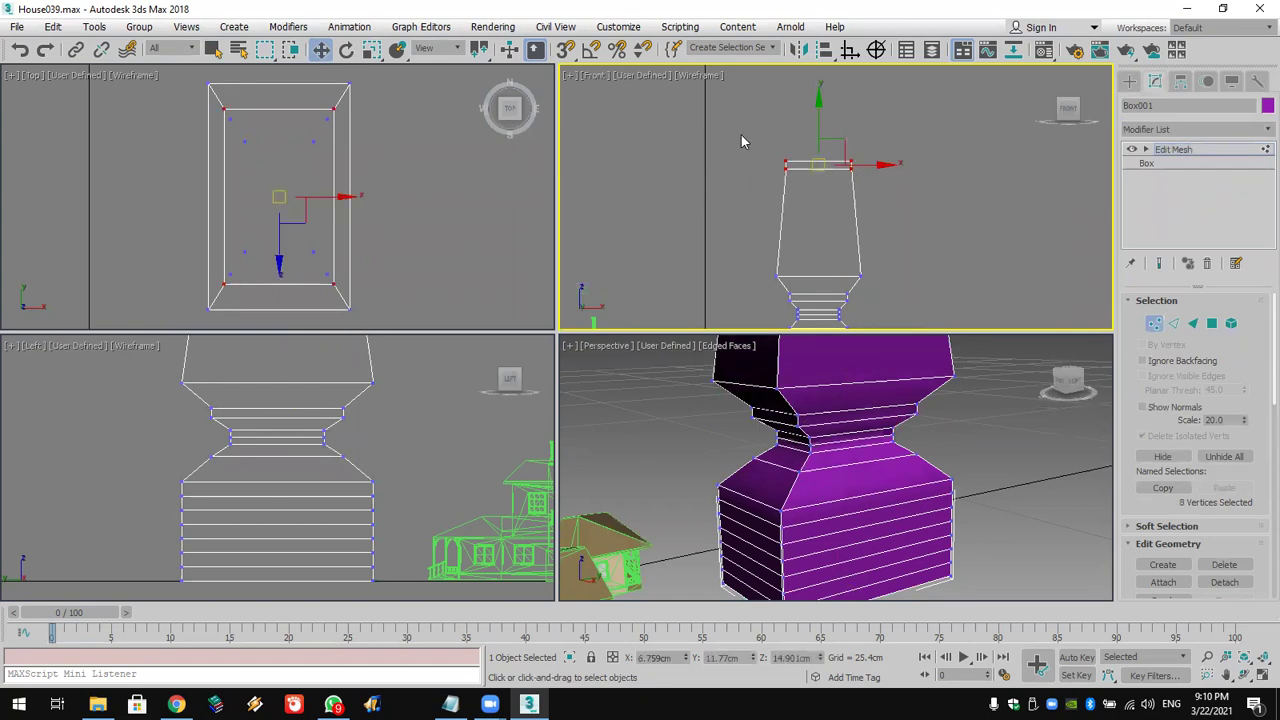
Scale the raised top vertices outward to match the width of the row below and clear the selection
{"action": "left_click", "coordinate": [371, 49]}
{"action": "left_click_drag", "start_coordinate": [813, 160], "coordinate": [822, 136]}
{"action": "scroll", "coordinate": [843, 408], "scroll_direction": "down", "scroll_amount": 5}
{"action": "scroll", "coordinate": [830, 460], "scroll_direction": "up", "scroll_amount": 5}
{"action": "middle_click_drag", "start_coordinate": [830, 460], "coordinate": [914, 437]}
{"action": "left_click", "coordinate": [988, 278]}
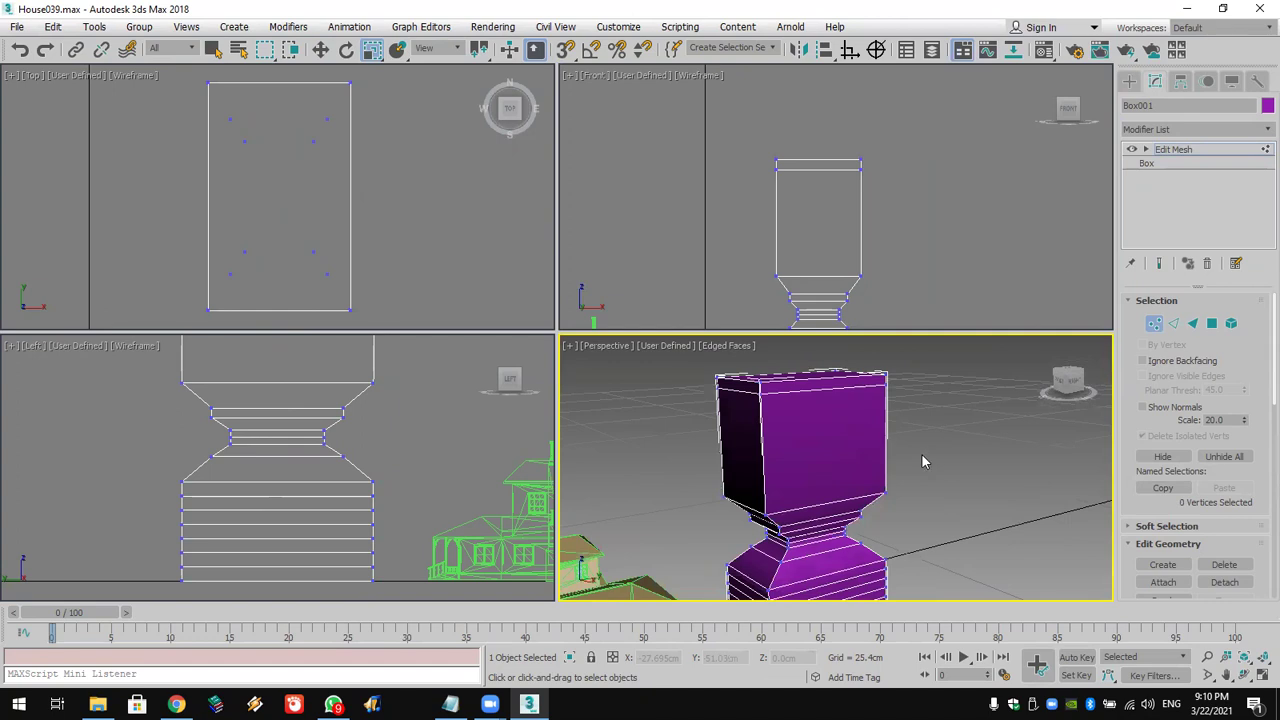
Return to the base Box level beneath Edit Mesh, accepting the topology change, and examine its parameters and shape
{"action": "left_click", "coordinate": [1150, 164]}
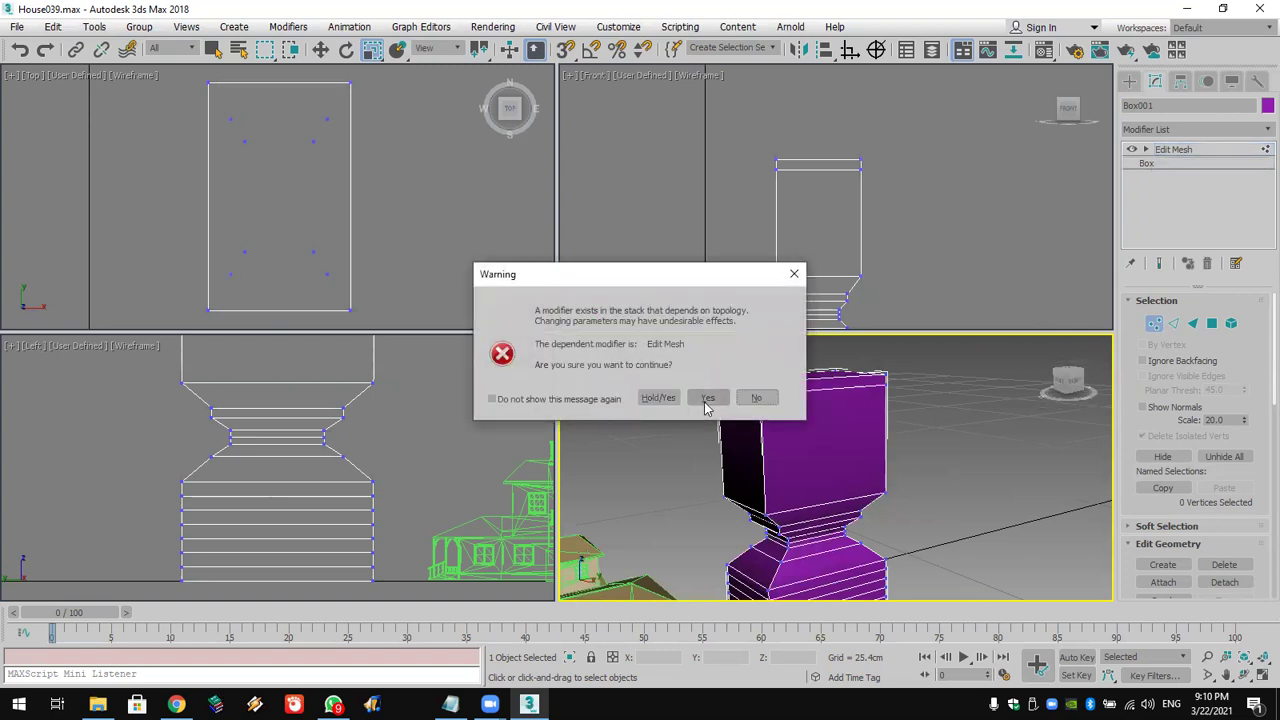
{"action": "left_click", "coordinate": [707, 398]}
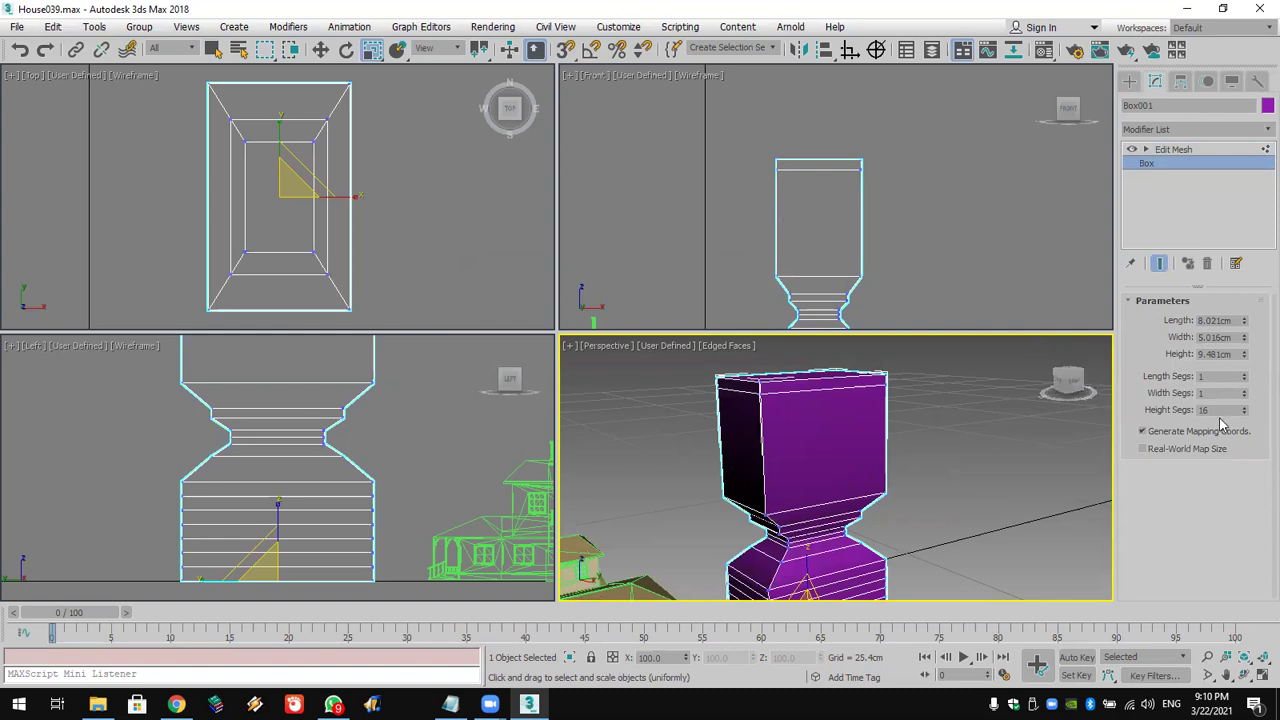
{"action": "scroll", "coordinate": [863, 368], "scroll_direction": "up", "scroll_amount": 2}
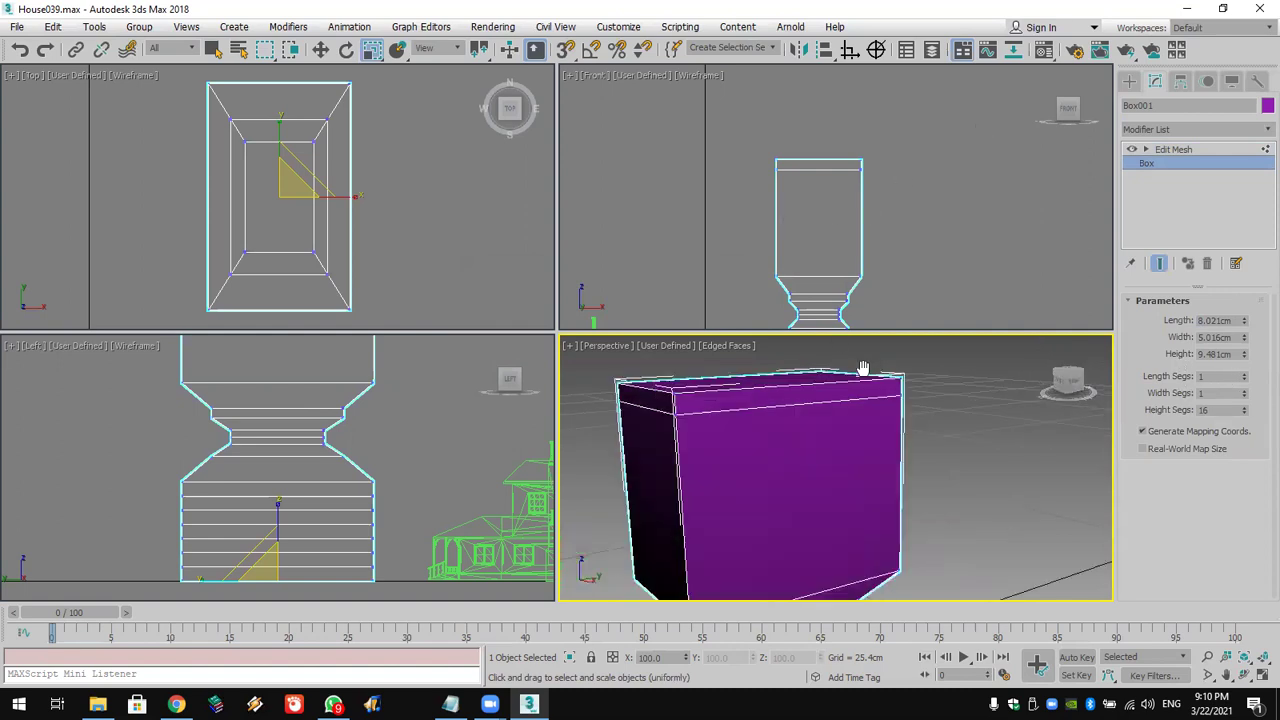
{"action": "scroll", "coordinate": [863, 368], "scroll_direction": "down", "scroll_amount": 2}
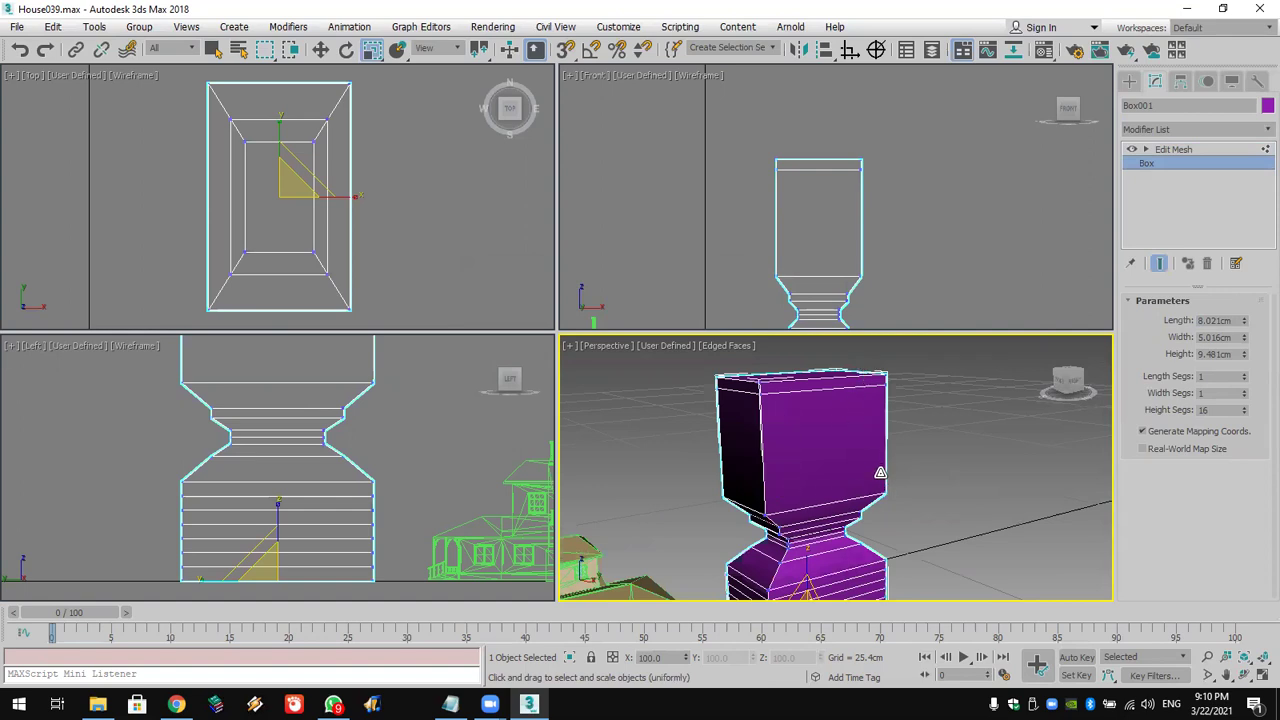
{"action": "scroll", "coordinate": [859, 474], "scroll_direction": "down", "scroll_amount": 3}
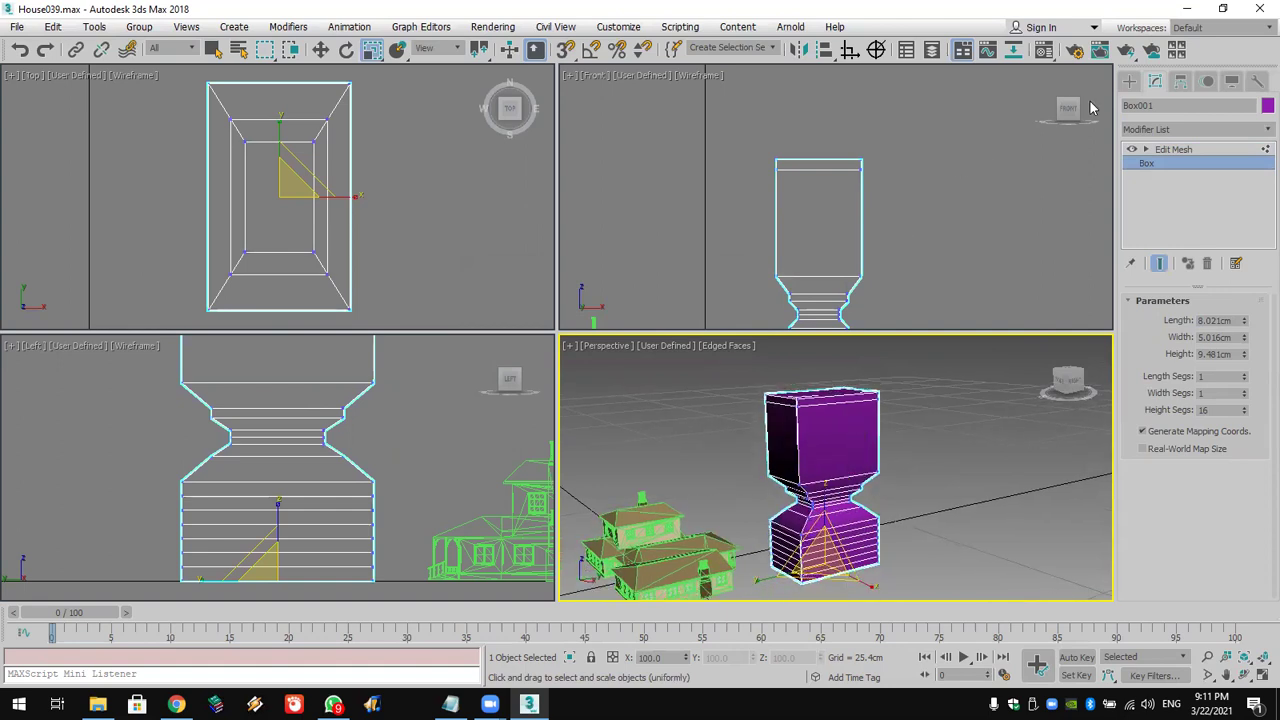
Delete the reshaped box beside the house and reset the scene to an empty one
{"action": "key", "text": "Delete"}
{"action": "middle_click_drag", "start_coordinate": [695, 548], "coordinate": [890, 398]}
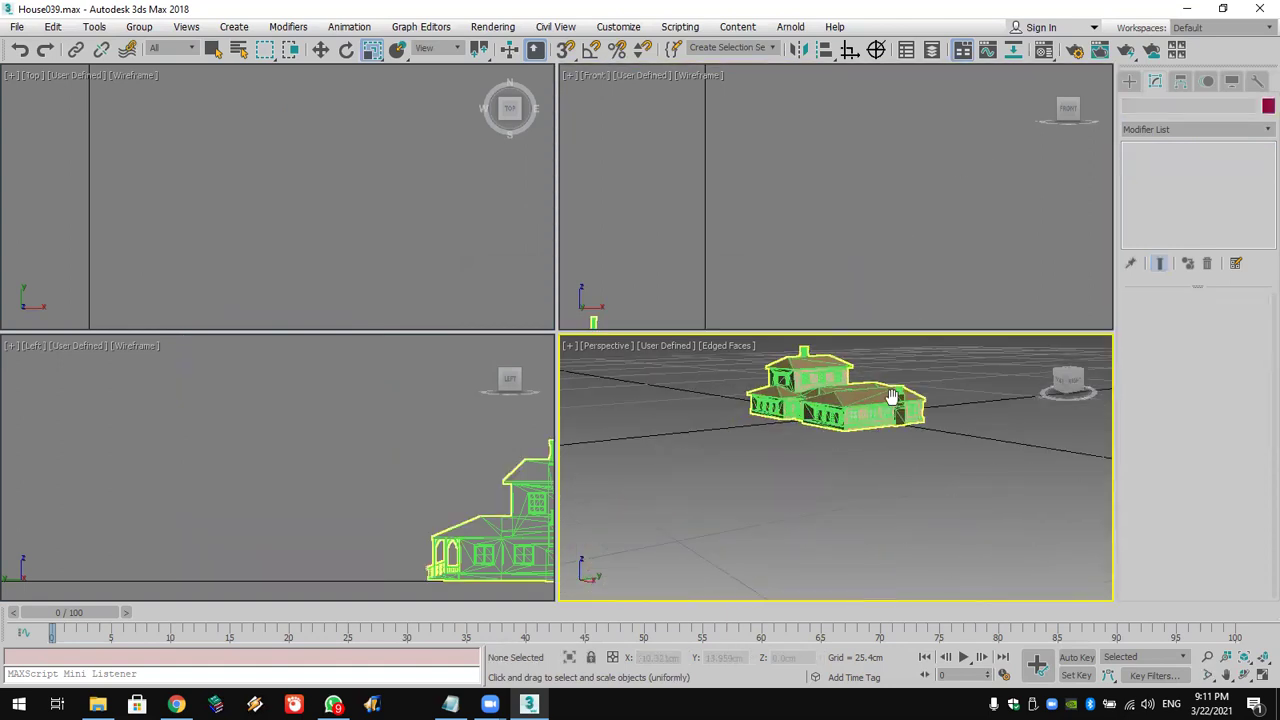
{"action": "scroll", "coordinate": [890, 398], "scroll_direction": "up", "scroll_amount": 6}
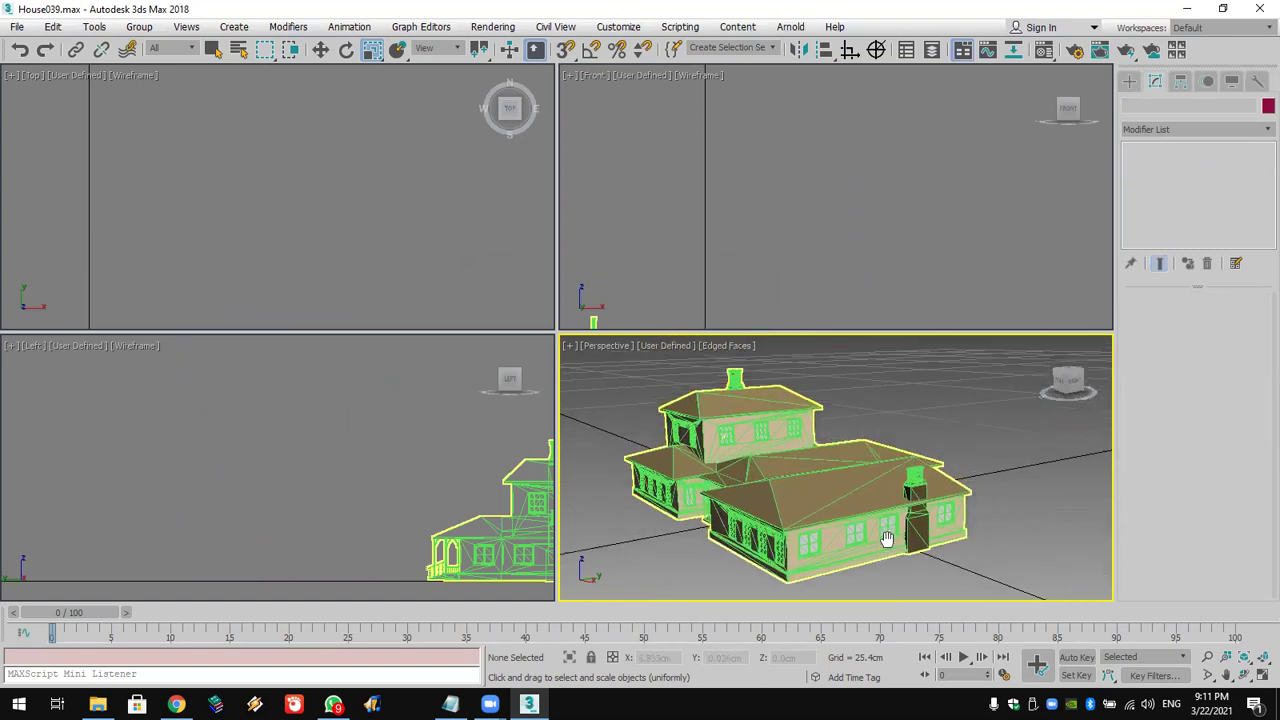
{"action": "left_click", "coordinate": [17, 27]}
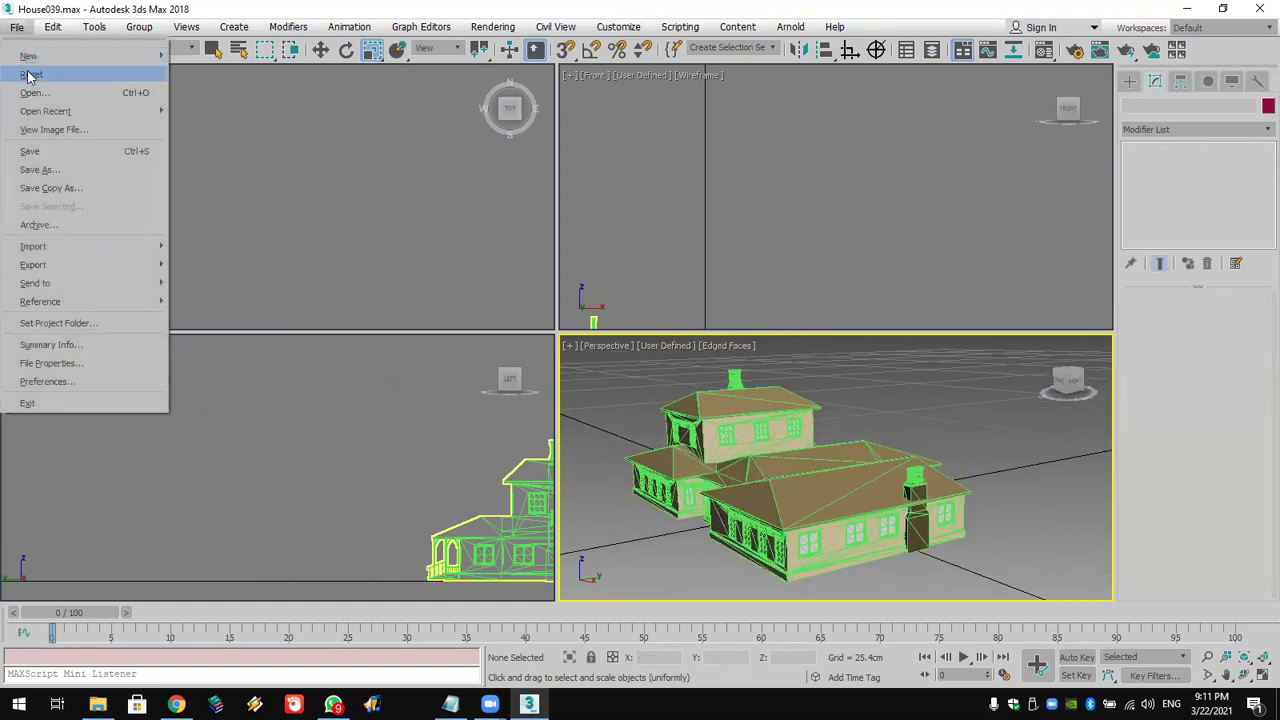
{"action": "left_click", "coordinate": [30, 75]}
{"action": "left_click", "coordinate": [618, 380]}
{"action": "left_click", "coordinate": [602, 381]}
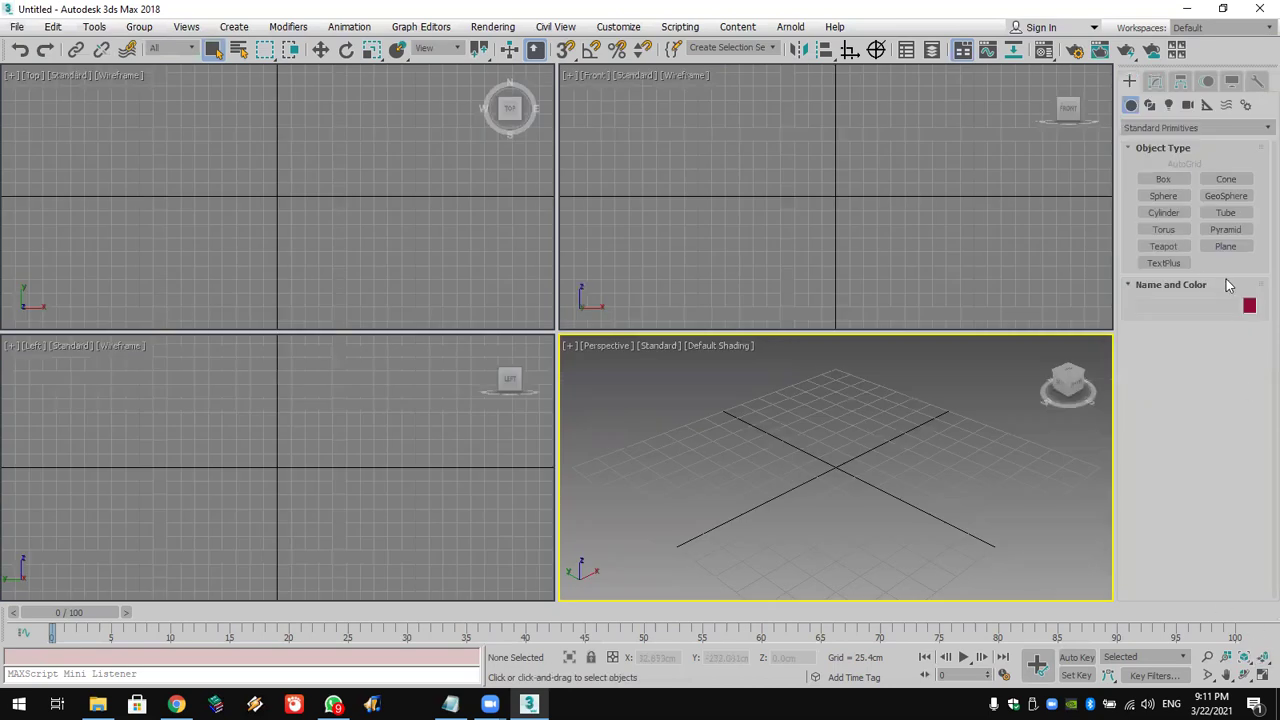
Create a sphere with a 25 cm radius at the origin using exact value entry
{"action": "left_click", "coordinate": [1163, 196]}
{"action": "left_click", "coordinate": [1192, 376]}
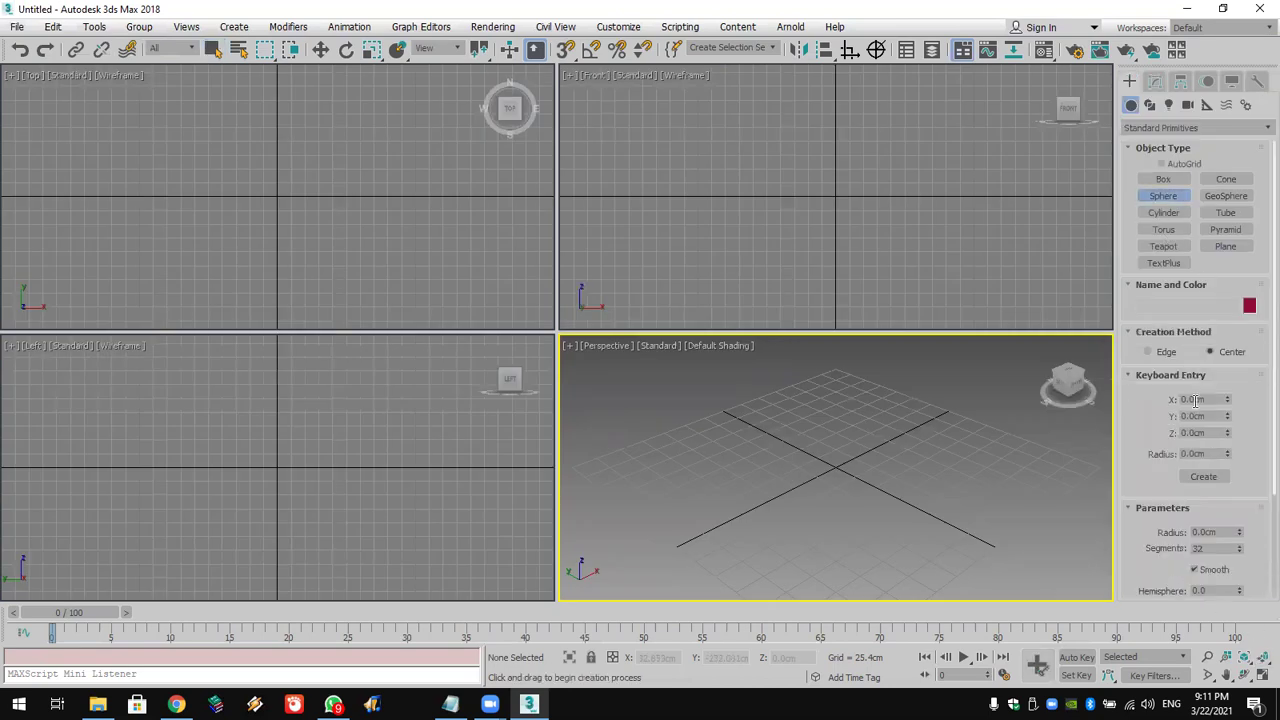
{"action": "left_click", "coordinate": [1210, 454]}
{"action": "type", "text": "25"}
{"action": "left_click", "coordinate": [1204, 477]}
{"action": "scroll", "coordinate": [845, 463], "scroll_direction": "up", "scroll_amount": 2}
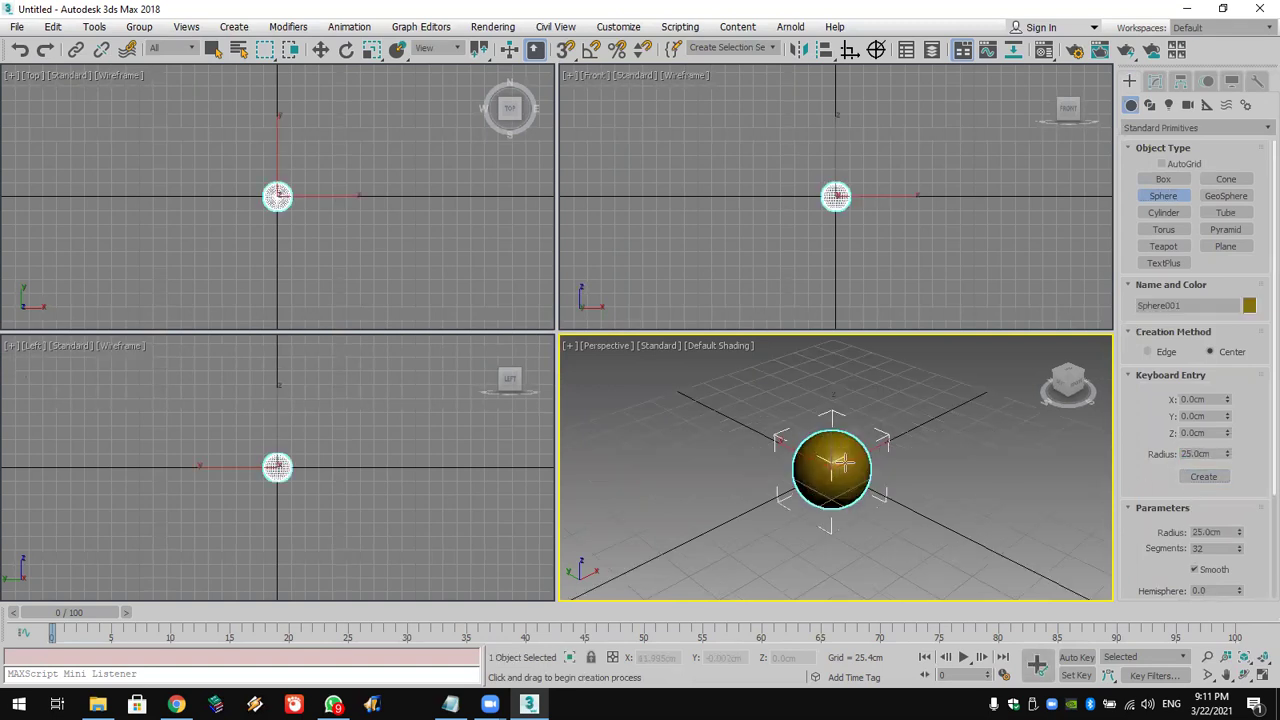
Scale the sphere uniformly to 50% by exact value and check its radius parameter
{"action": "right_click", "coordinate": [371, 50]}
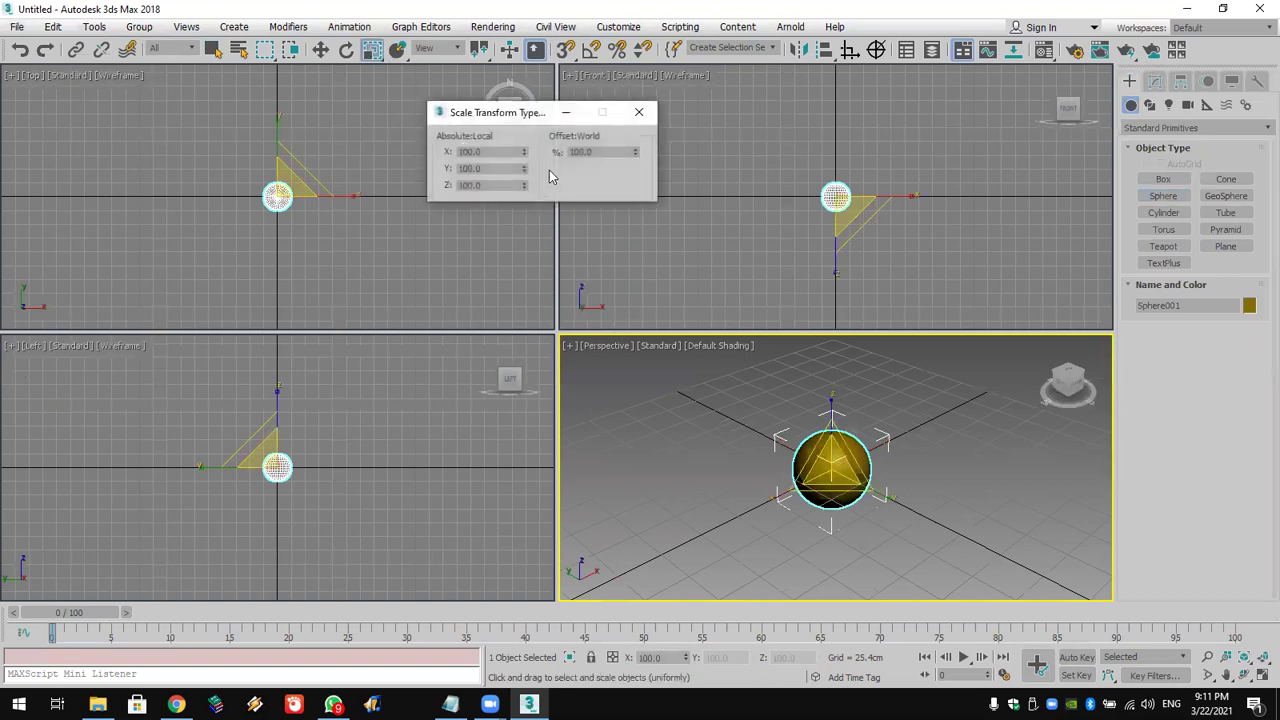
{"action": "left_click", "coordinate": [598, 152]}
{"action": "type", "text": "50"}
{"action": "key", "text": "Return"}
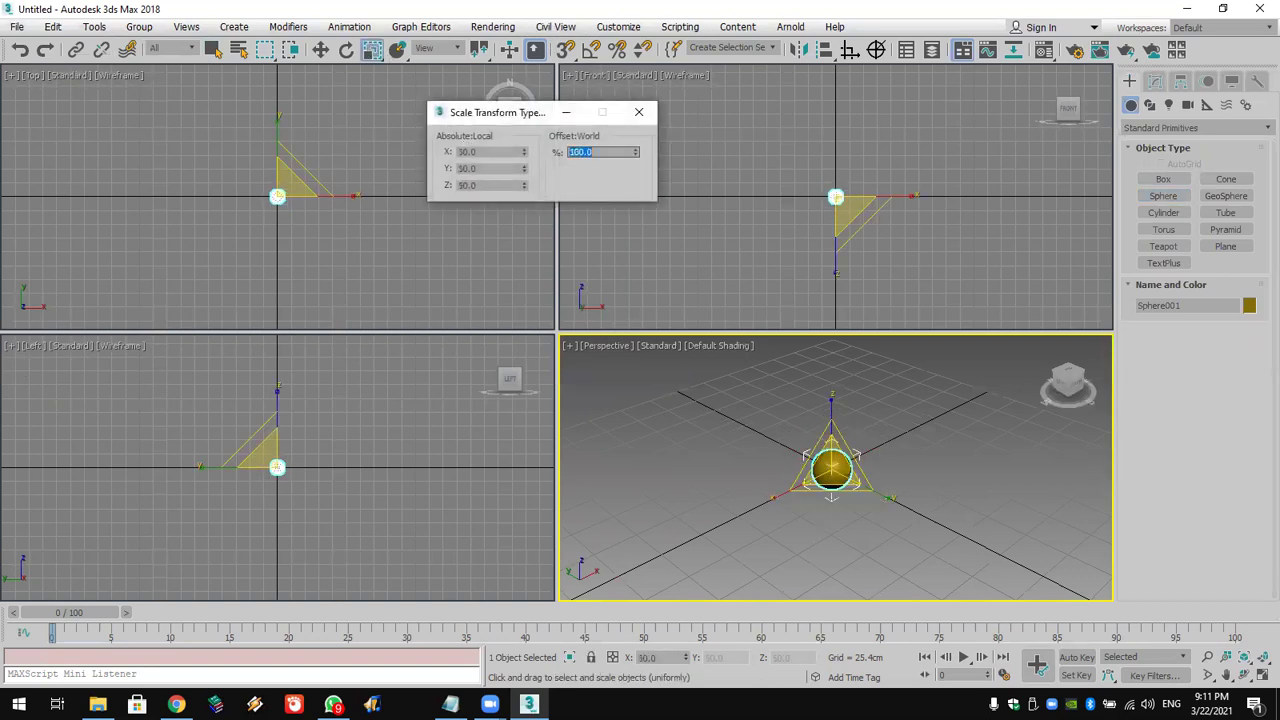
{"action": "left_click", "coordinate": [639, 112]}
{"action": "left_click", "coordinate": [1155, 81]}
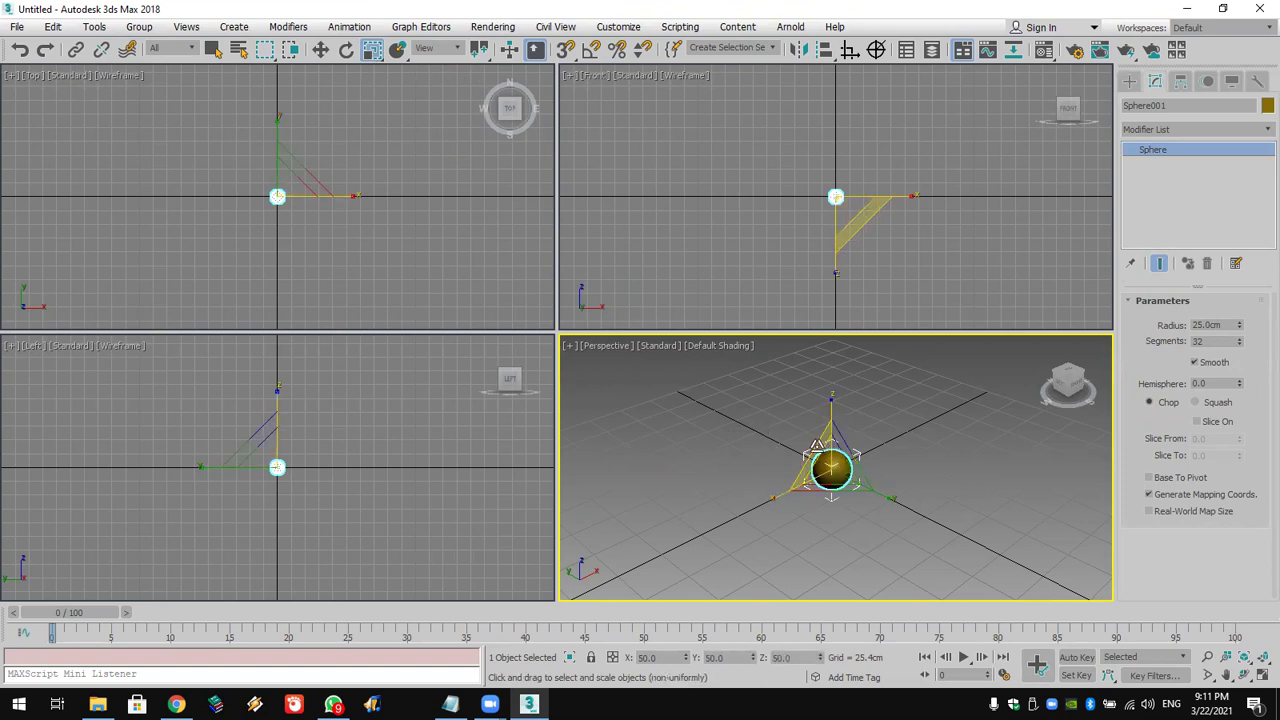
{"action": "scroll", "coordinate": [865, 503], "scroll_direction": "up", "scroll_amount": 3}
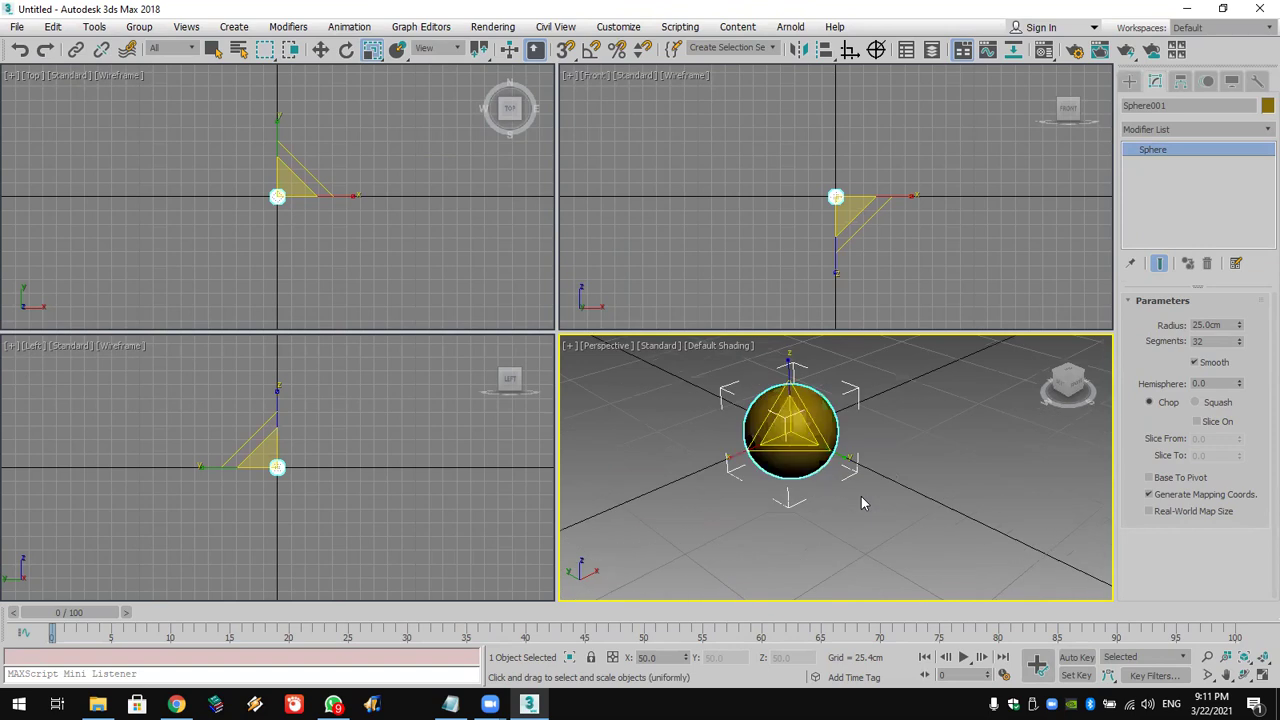
{"action": "middle_click_drag", "start_coordinate": [829, 421], "coordinate": [884, 441]}
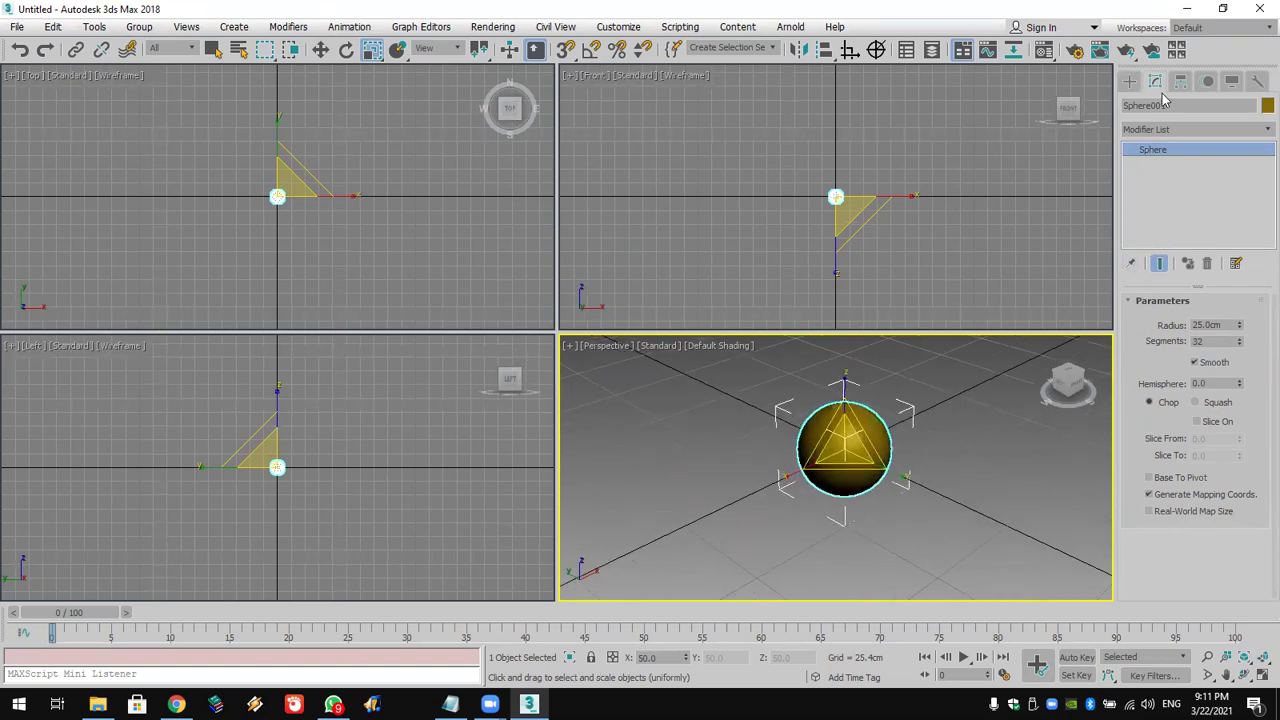
Rescale only the selected sphere by a factor of 0.5 with the Rescale World Units utility and check its radius
{"action": "left_click", "coordinate": [1129, 81]}
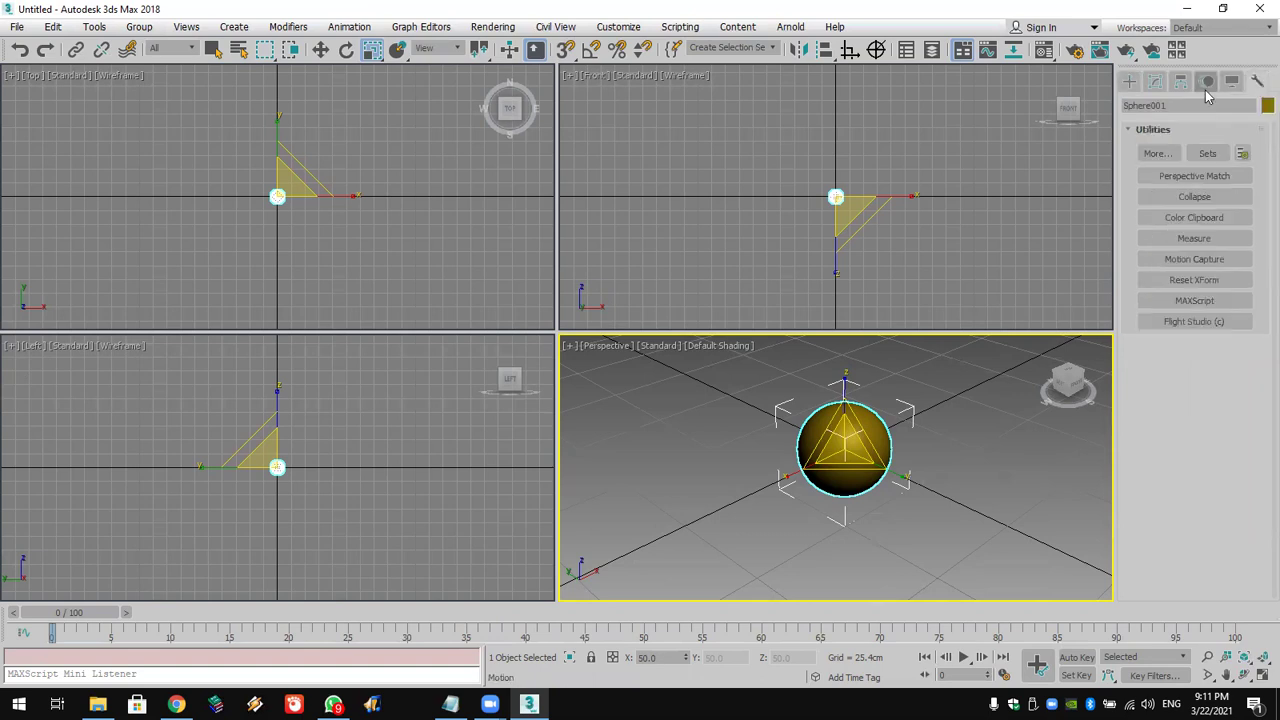
{"action": "left_click", "coordinate": [1157, 153]}
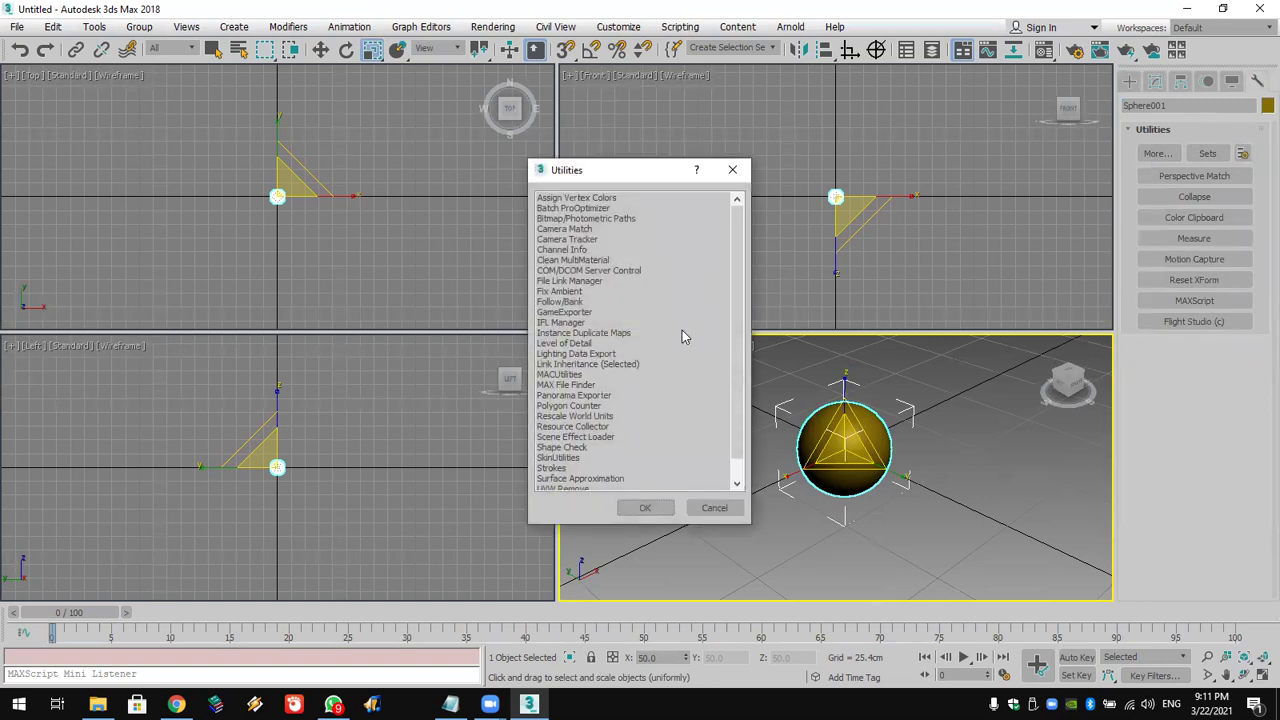
{"action": "left_click", "coordinate": [610, 416]}
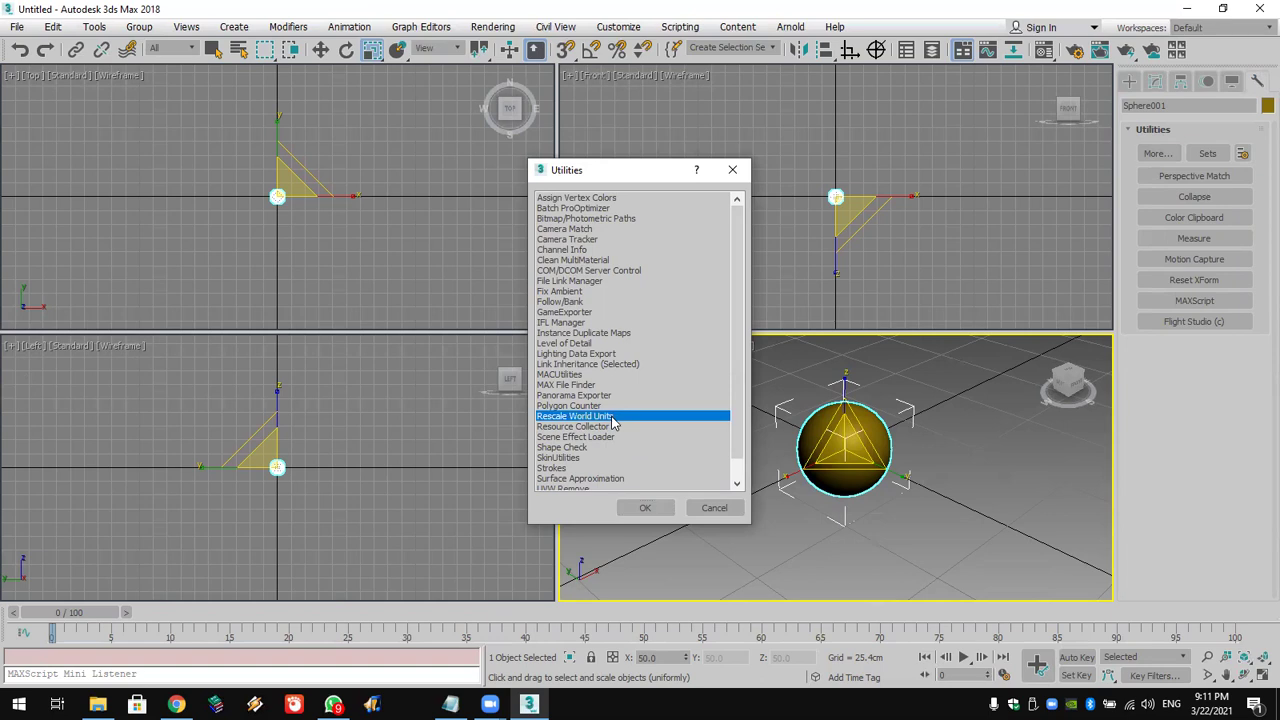
{"action": "left_click", "coordinate": [645, 507]}
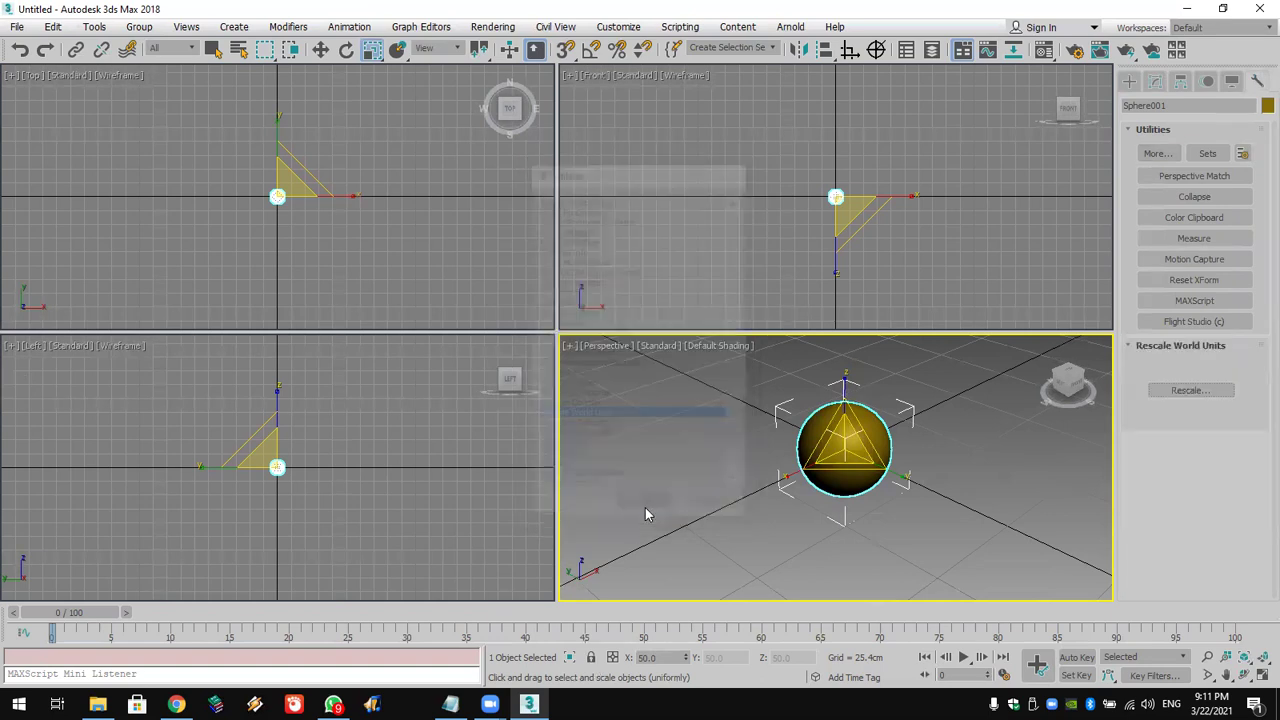
{"action": "left_click", "coordinate": [1190, 390]}
{"action": "left_click", "coordinate": [638, 355]}
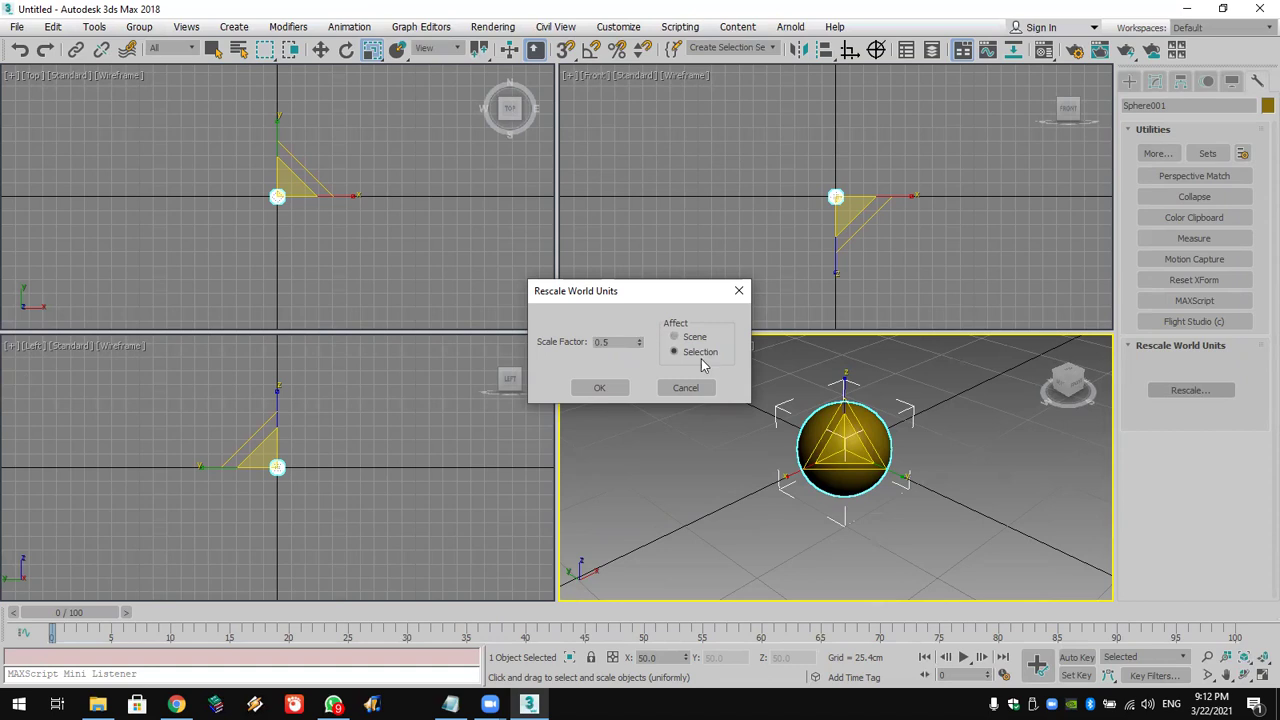
{"action": "left_click", "coordinate": [614, 388]}
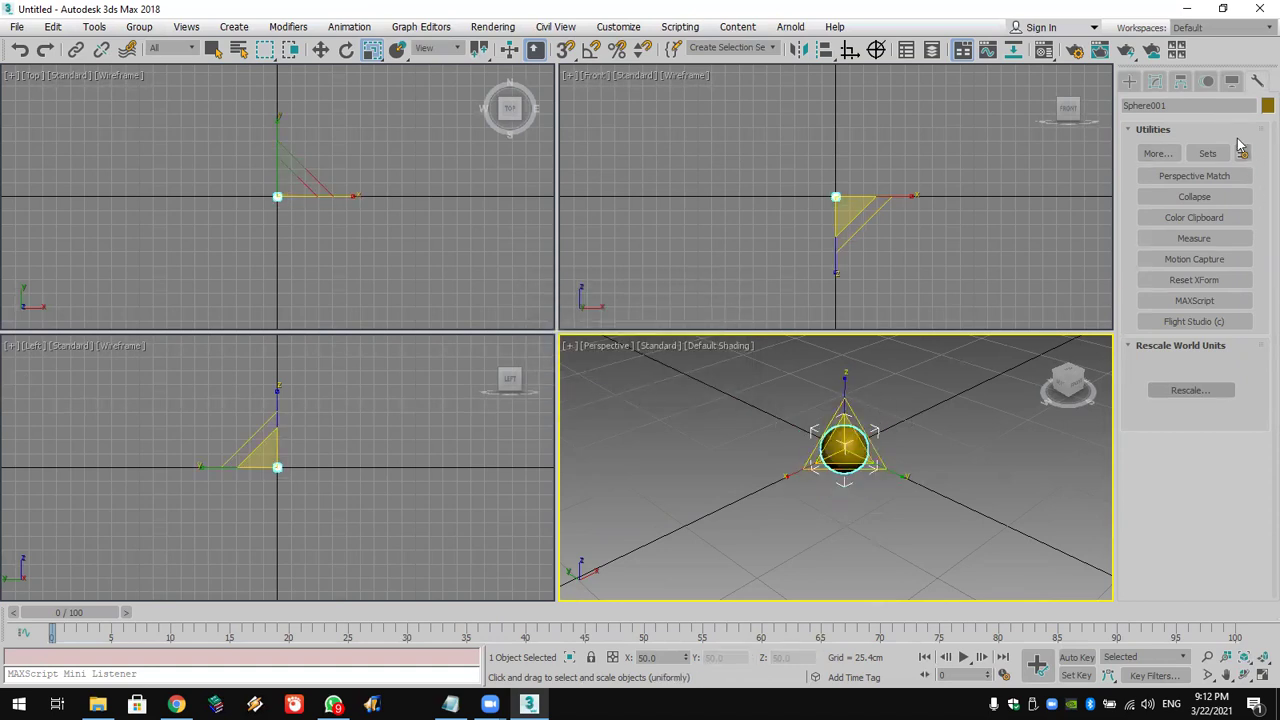
{"action": "left_click", "coordinate": [1155, 81]}
{"action": "left_click_drag", "start_coordinate": [1225, 324], "coordinate": [1150, 327]}
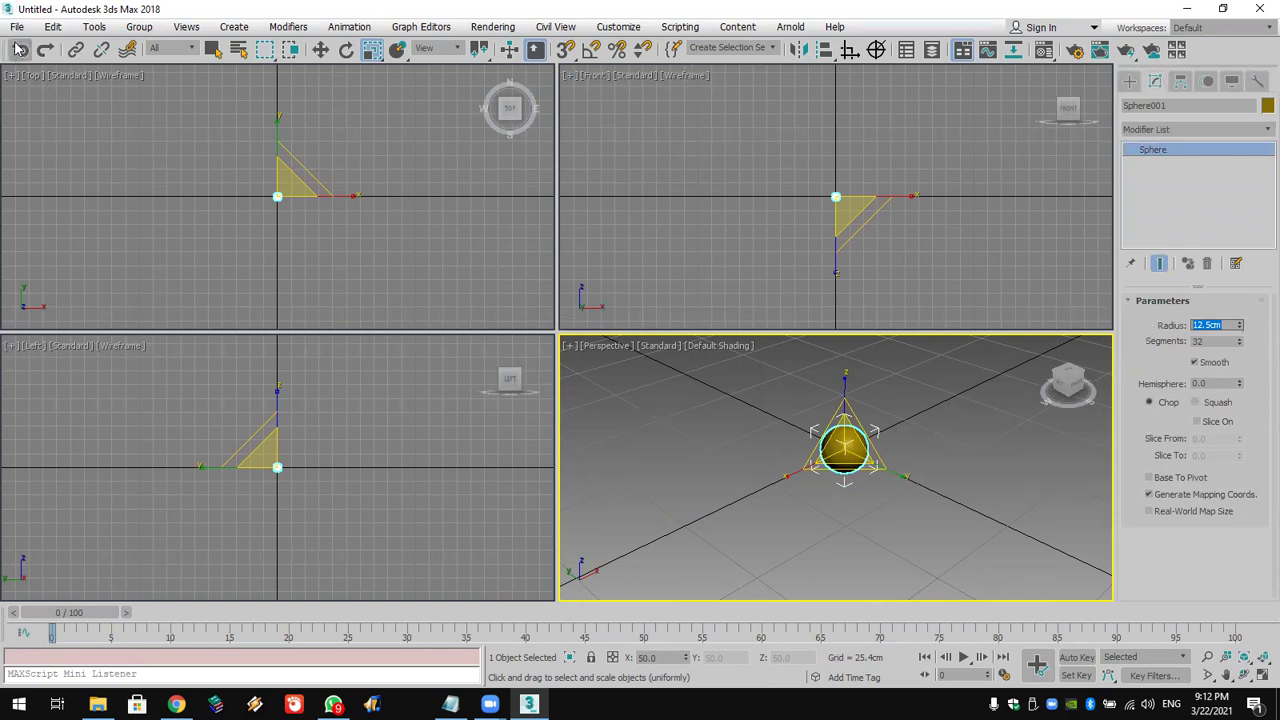
Reset the scene again to clear away the rescaled sphere
{"action": "left_click", "coordinate": [17, 26]}
{"action": "left_click", "coordinate": [40, 71]}
{"action": "left_click", "coordinate": [636, 376]}
{"action": "left_click", "coordinate": [598, 374]}
Create a box across the grid centre, about 152.6 cm long, 288.8 cm wide and 81 cm high
{"action": "left_click", "coordinate": [1163, 179]}
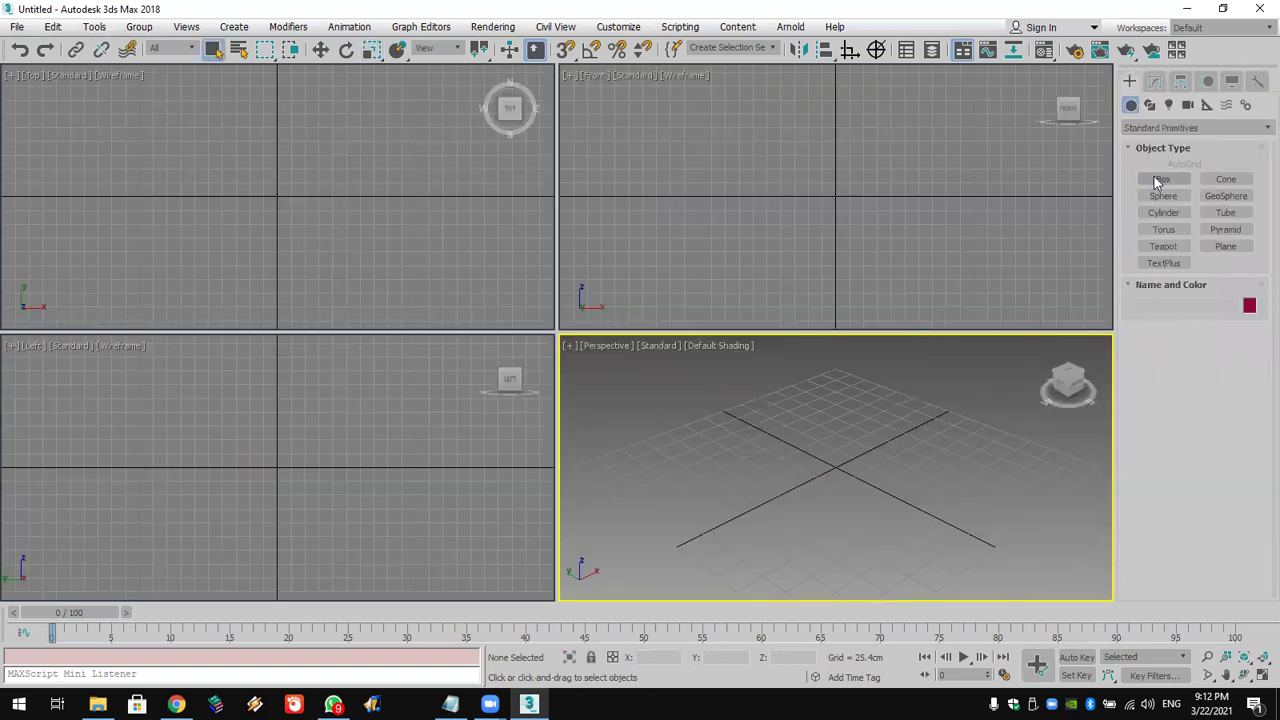
{"action": "left_click_drag", "start_coordinate": [880, 410], "coordinate": [822, 550]}
{"action": "left_click", "coordinate": [781, 582]}
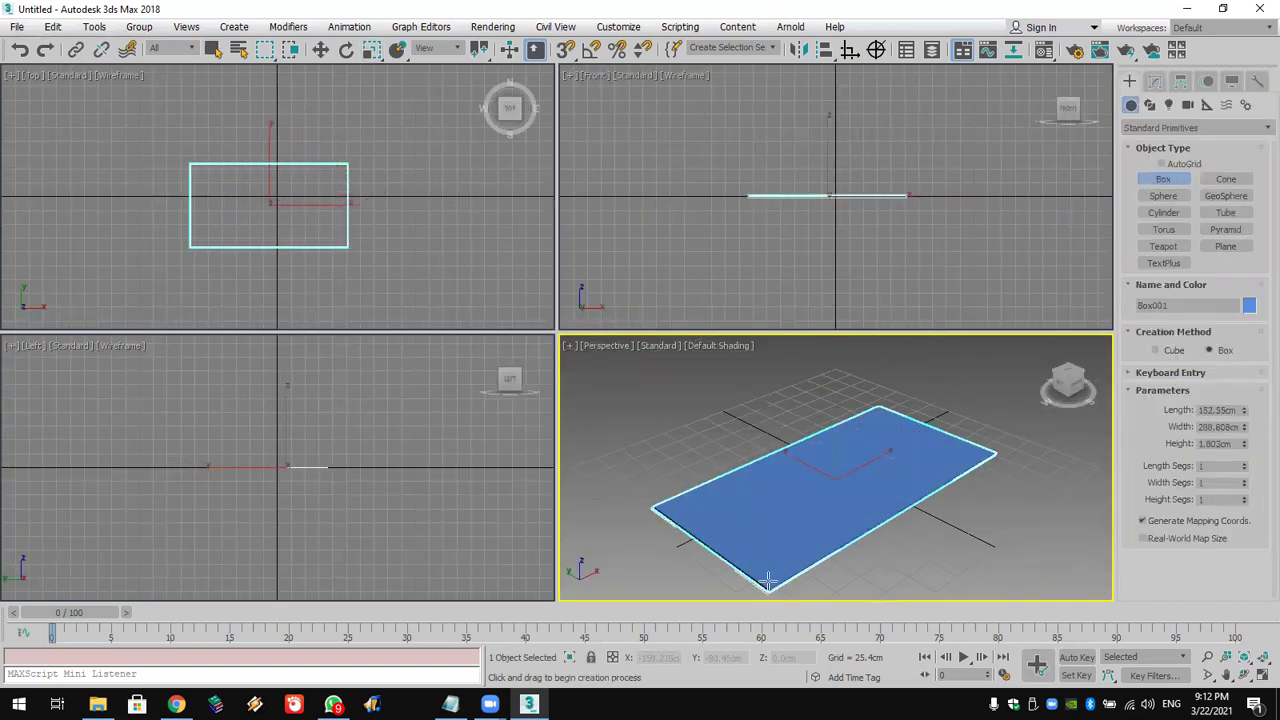
Divide the box into 3 height segments and display edged faces in the perspective view
{"action": "left_click", "coordinate": [1247, 497]}
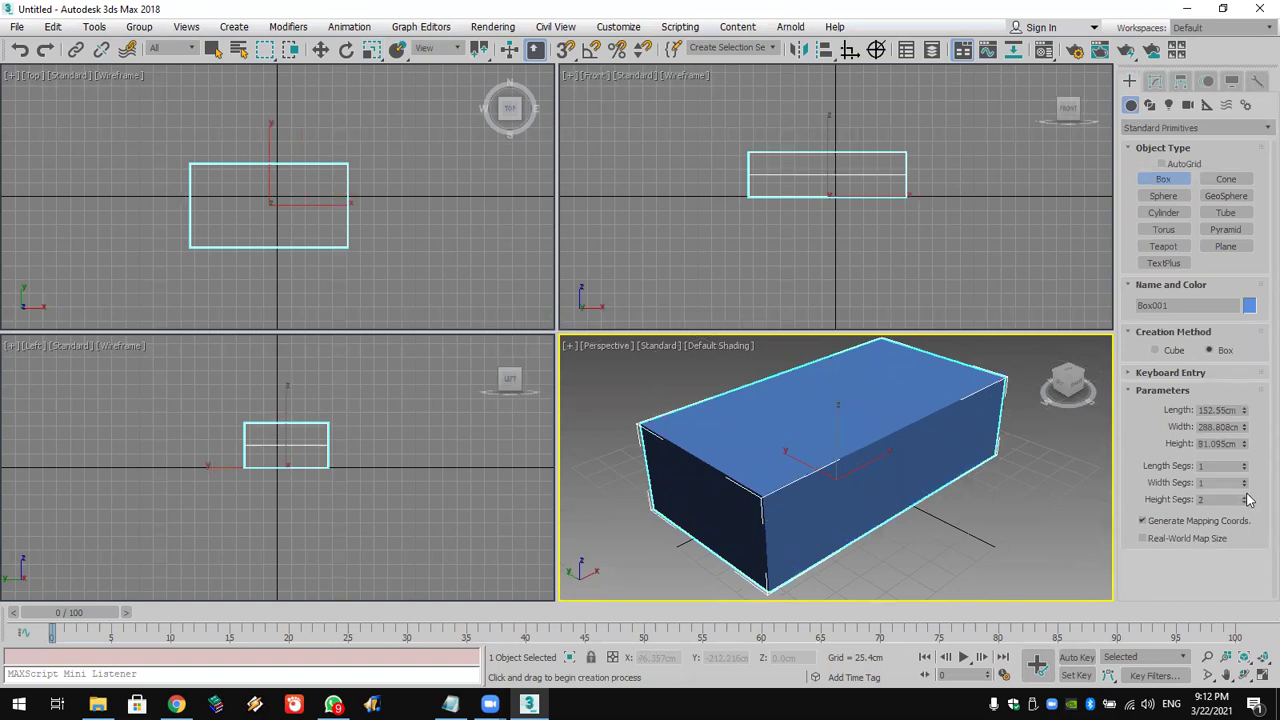
{"action": "key", "text": "q"}
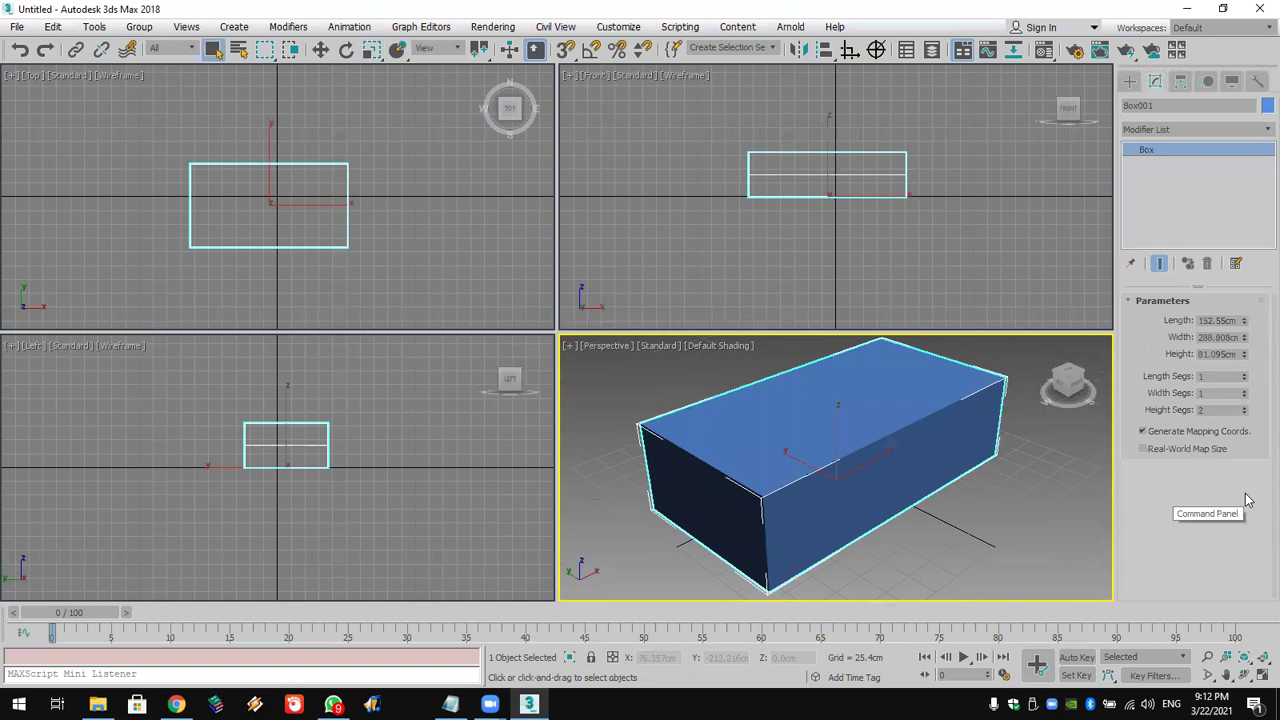
{"action": "key", "text": "F4"}
{"action": "left_click", "coordinate": [1245, 413]}
{"action": "left_click", "coordinate": [1245, 411]}
{"action": "left_click", "coordinate": [1245, 411]}
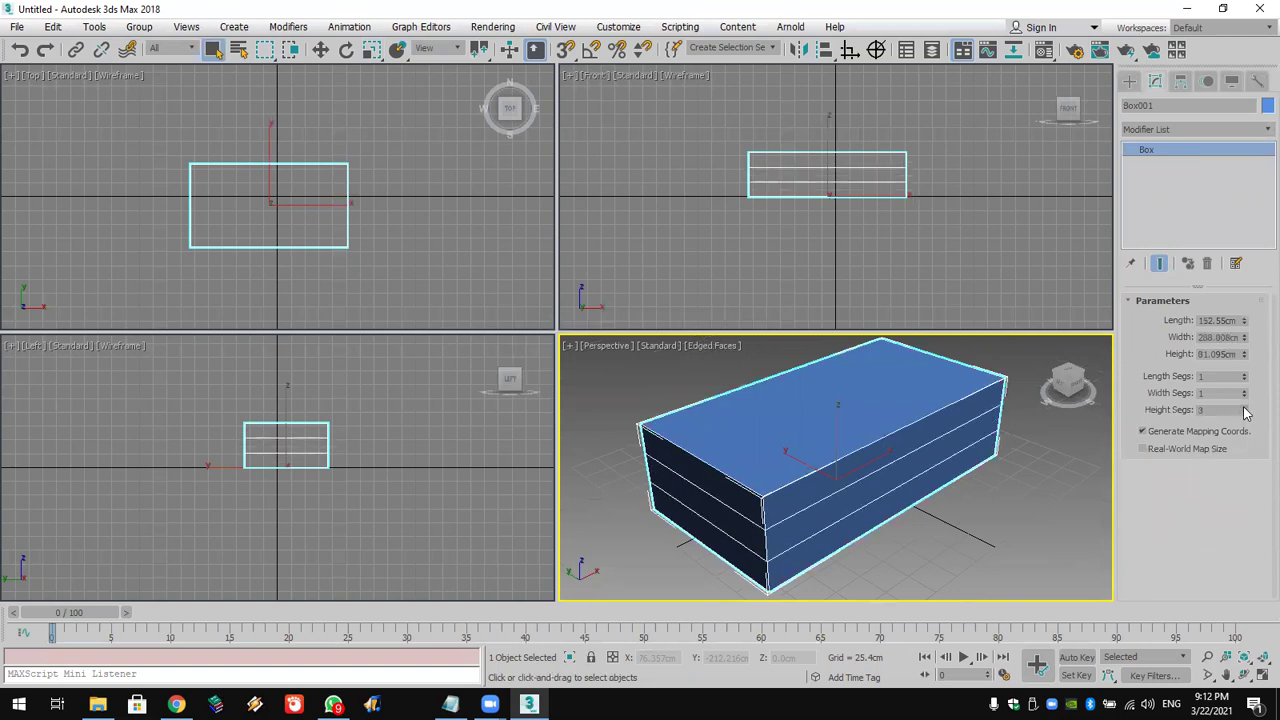
Reduce the box to 2 height segments, apply an Edit Mesh modifier and enter its Vertex level
{"action": "left_click", "coordinate": [1246, 414]}
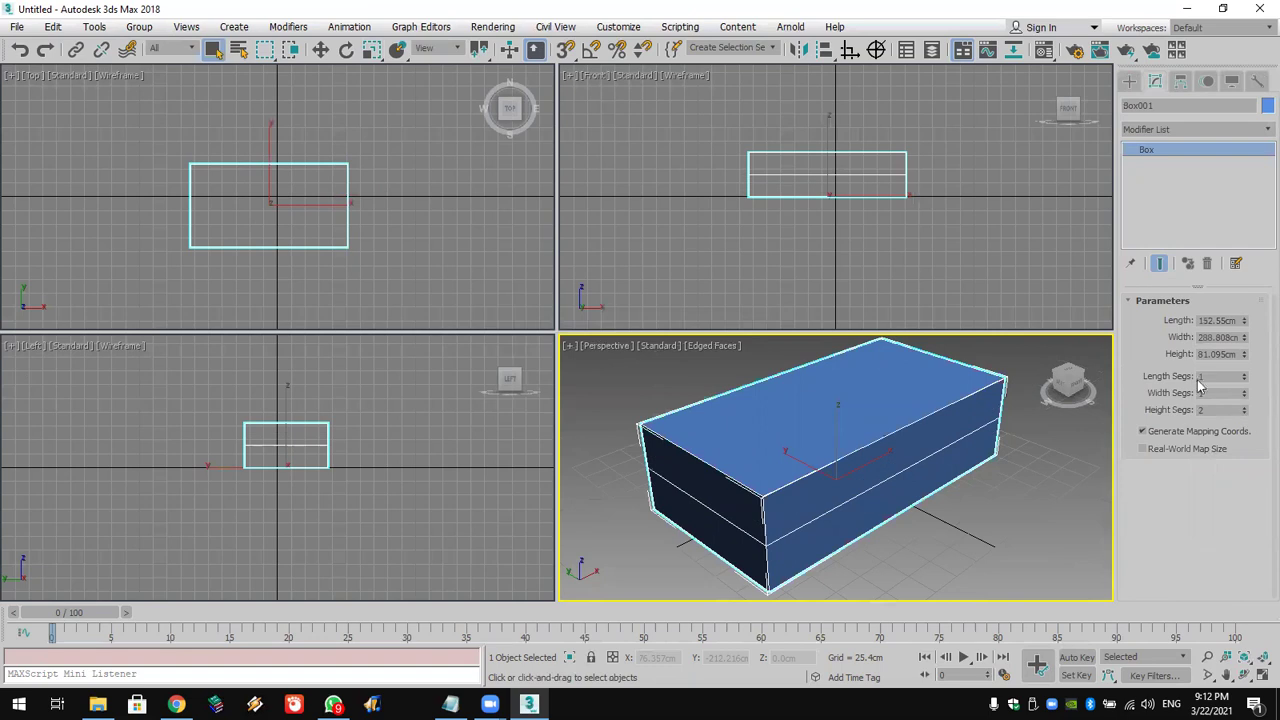
{"action": "left_click", "coordinate": [1187, 129]}
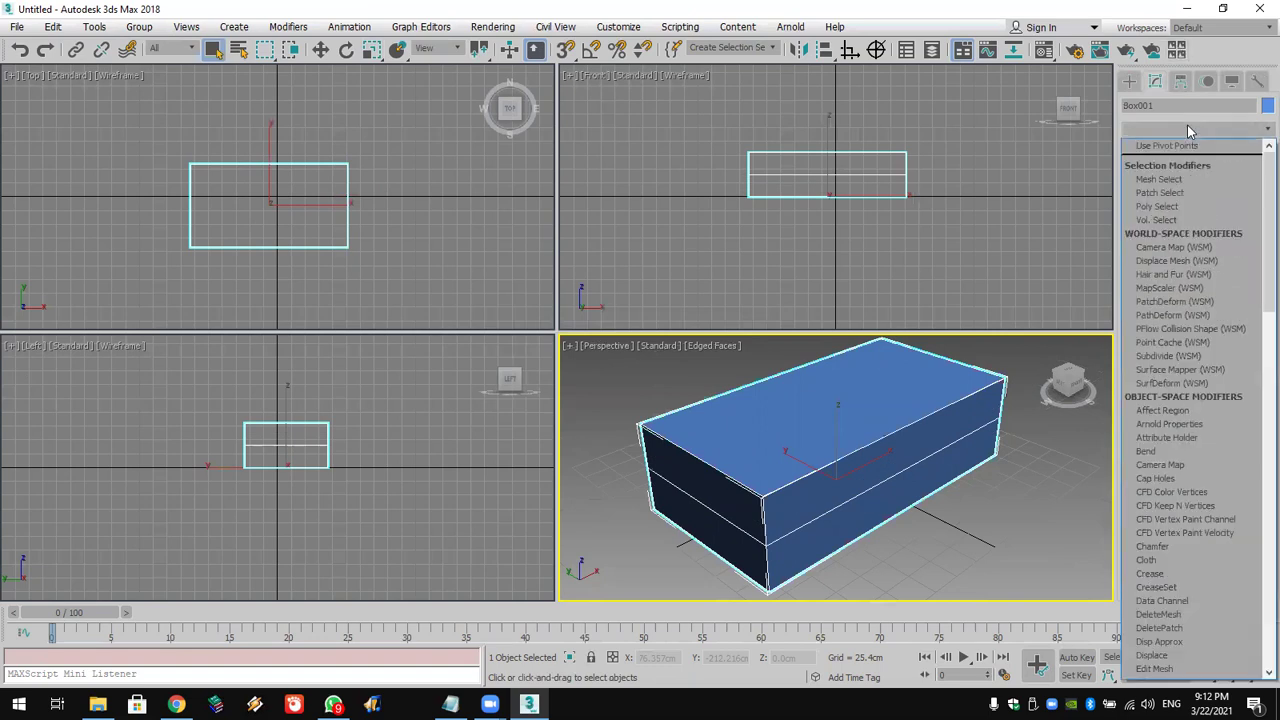
{"action": "key", "text": "e"}
{"action": "left_click", "coordinate": [1187, 145]}
{"action": "left_click", "coordinate": [1146, 149]}
{"action": "left_click", "coordinate": [1175, 163]}
Move the box's middle row of vertices down near the base and scale the four top vertices inward to form a hipped roof
{"action": "left_click", "coordinate": [822, 178]}
{"action": "left_click_drag", "start_coordinate": [672, 182], "coordinate": [673, 182]}
{"action": "left_click", "coordinate": [320, 49]}
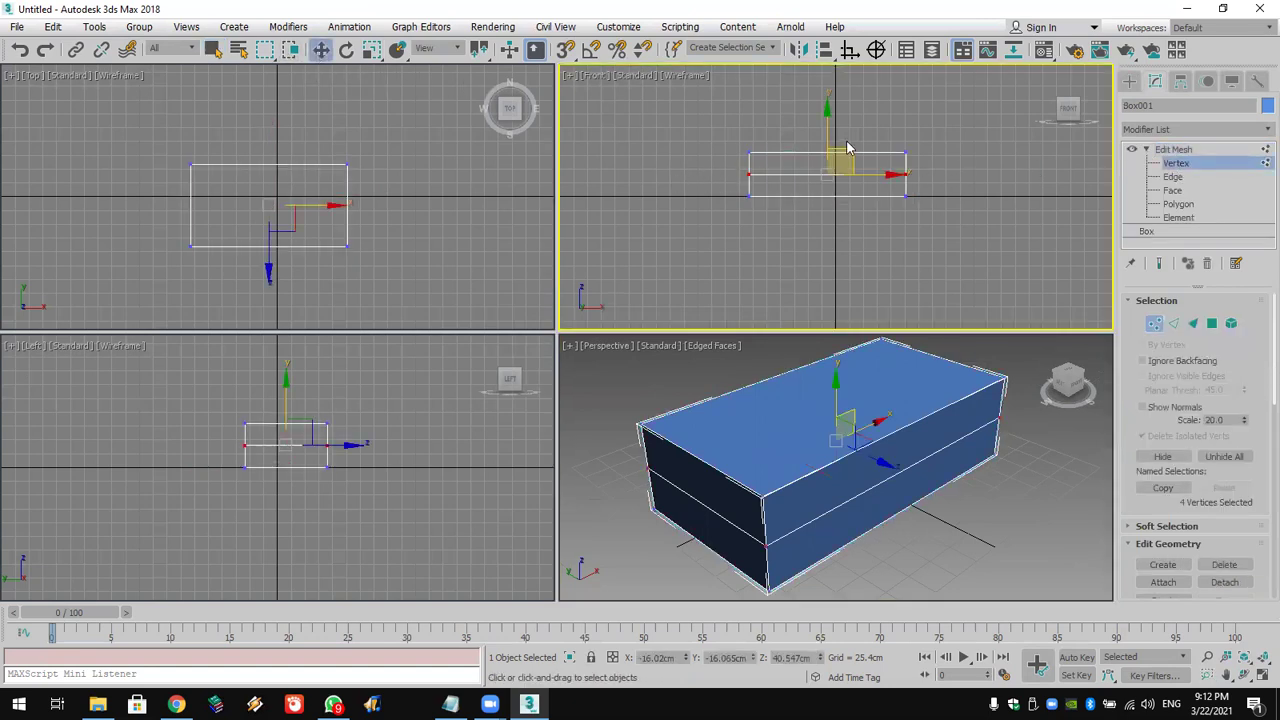
{"action": "left_click_drag", "start_coordinate": [829, 114], "coordinate": [940, 102]}
{"action": "left_click", "coordinate": [371, 49]}
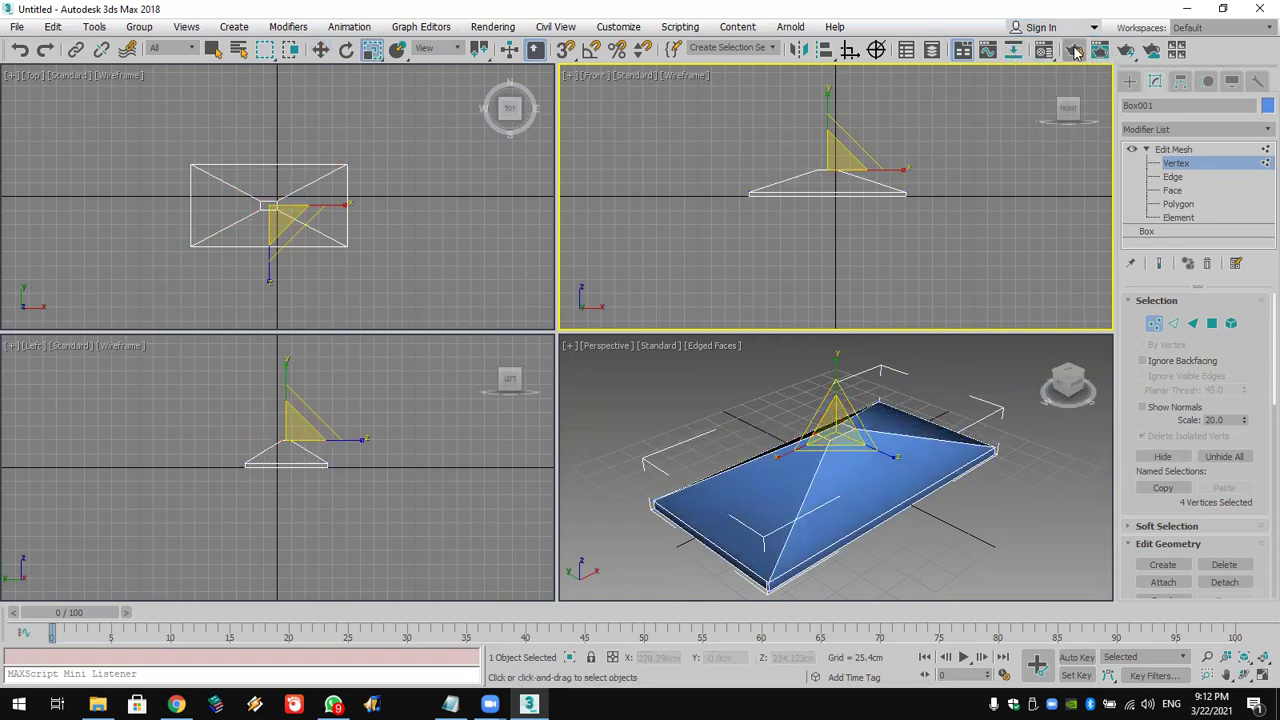
Leave vertex editing and delete the roof-shaped box
{"action": "left_click", "coordinate": [1127, 80]}
{"action": "left_click", "coordinate": [961, 440]}
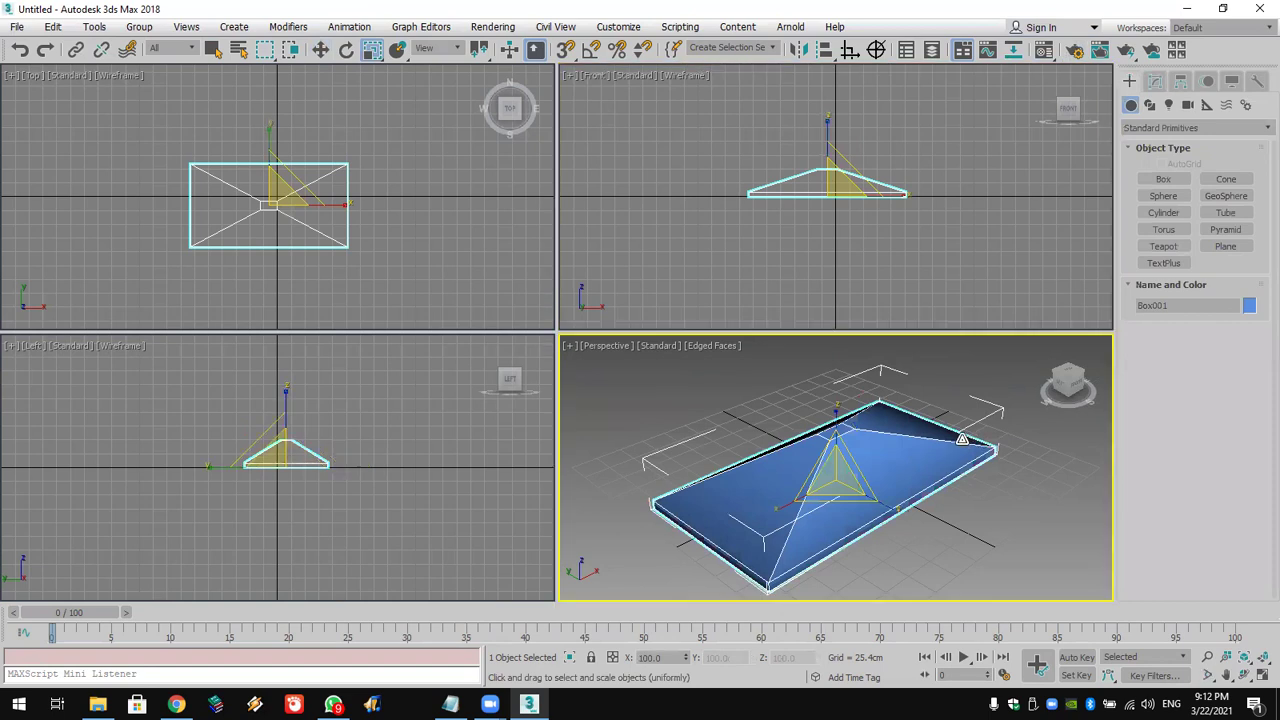
{"action": "key", "text": "Delete"}
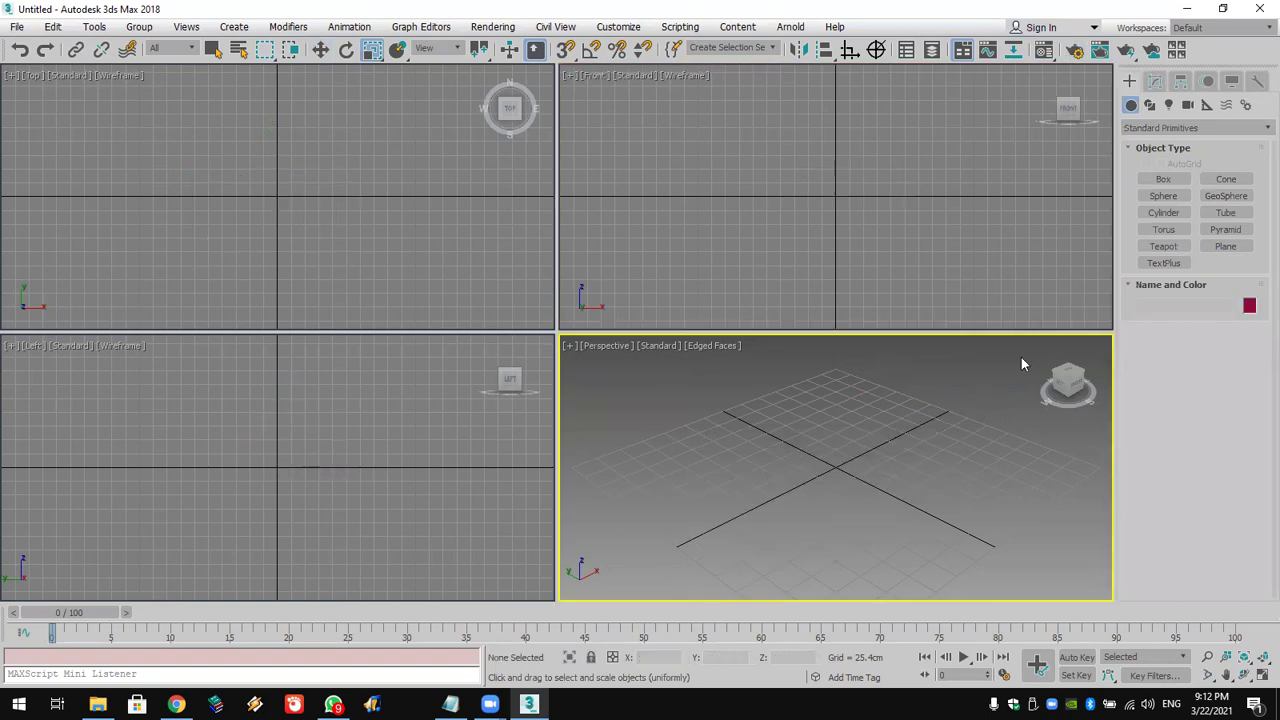
Open the recent file House039.max from the desktop without saving the current scene
{"action": "left_click", "coordinate": [17, 26]}
{"action": "mouse_move", "coordinate": [47, 113]}
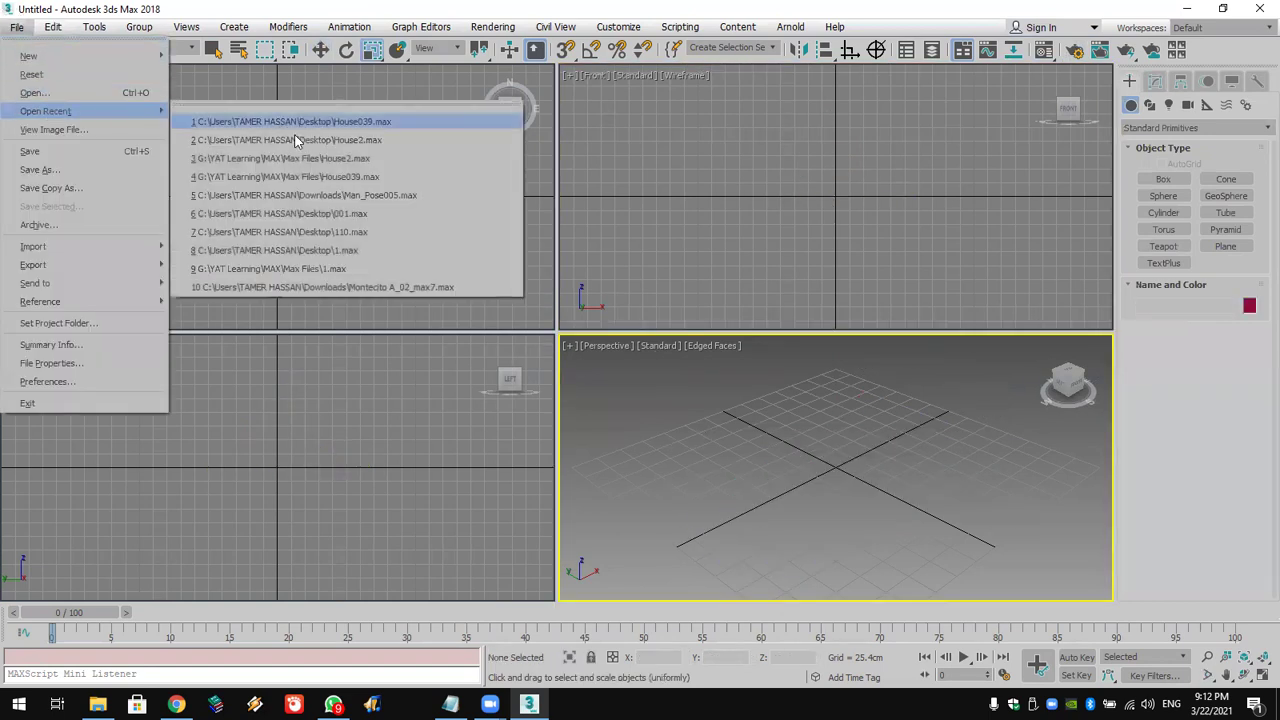
{"action": "left_click", "coordinate": [296, 128]}
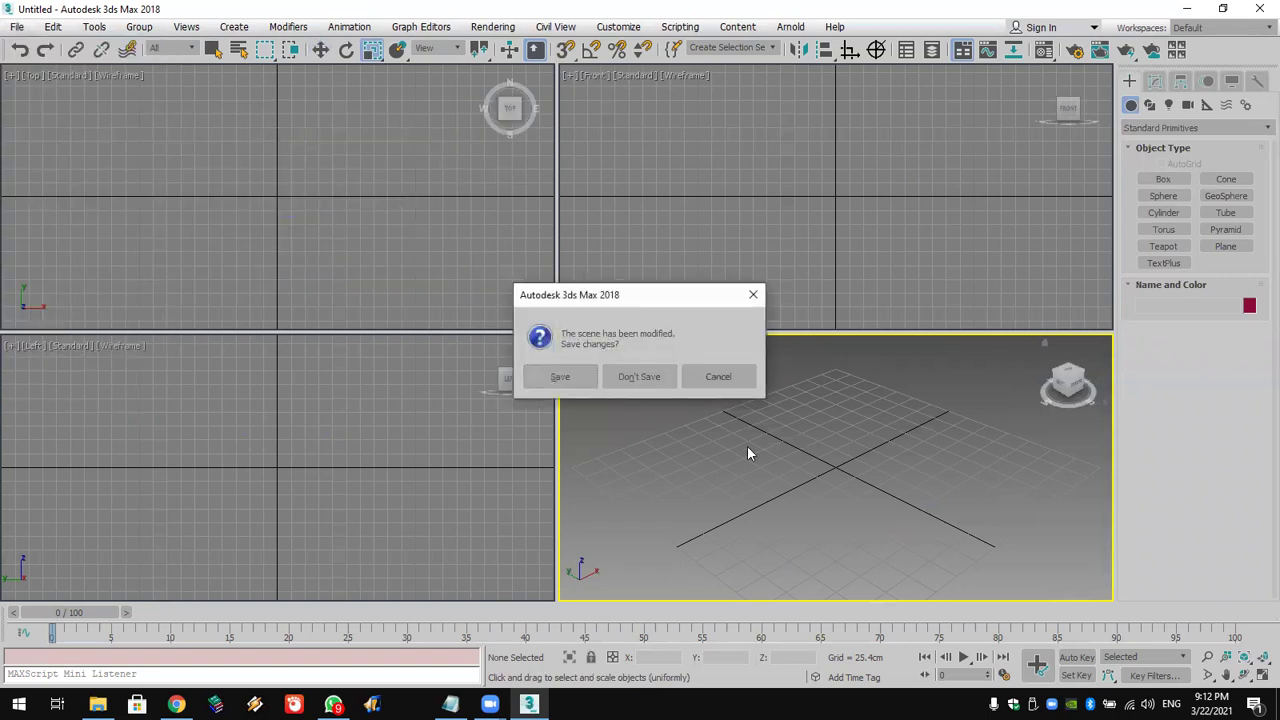
{"action": "left_click", "coordinate": [652, 378]}
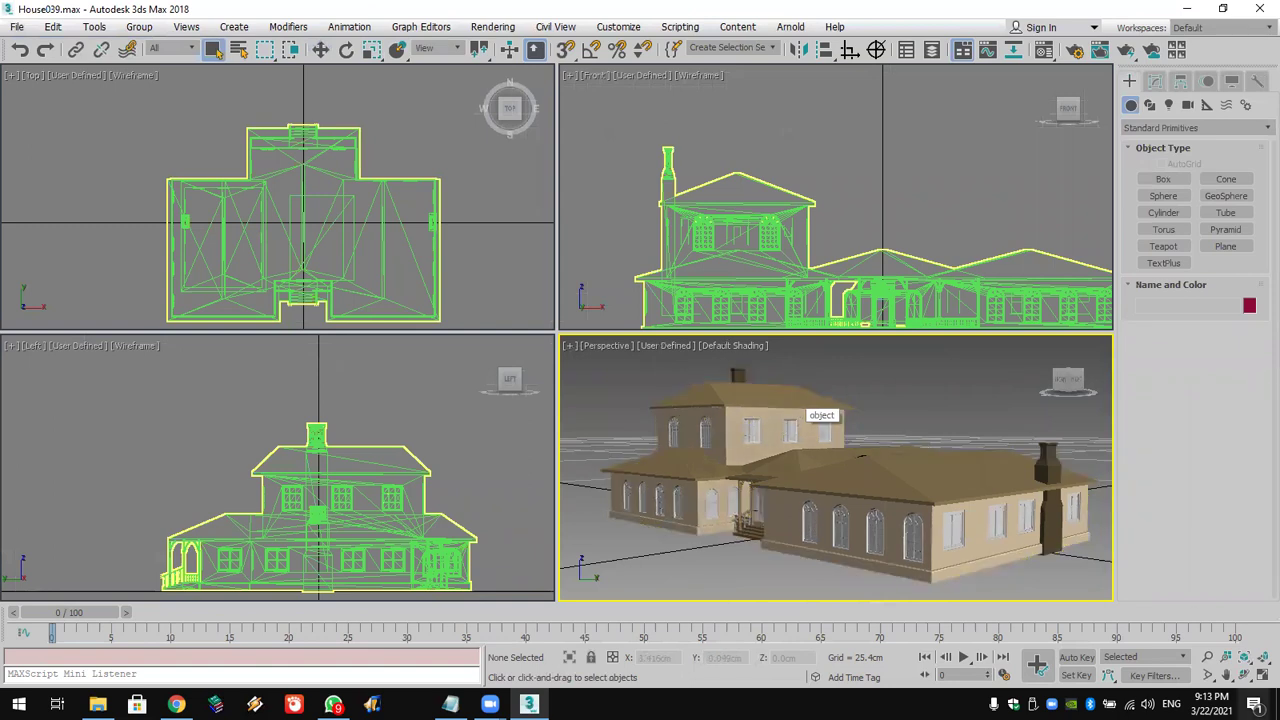
Examine the house's roofs, porch and entrance from several sides in a maximized perspective view
{"action": "left_click", "coordinate": [1244, 676]}
{"action": "left_click_drag", "start_coordinate": [846, 474], "coordinate": [754, 465]}
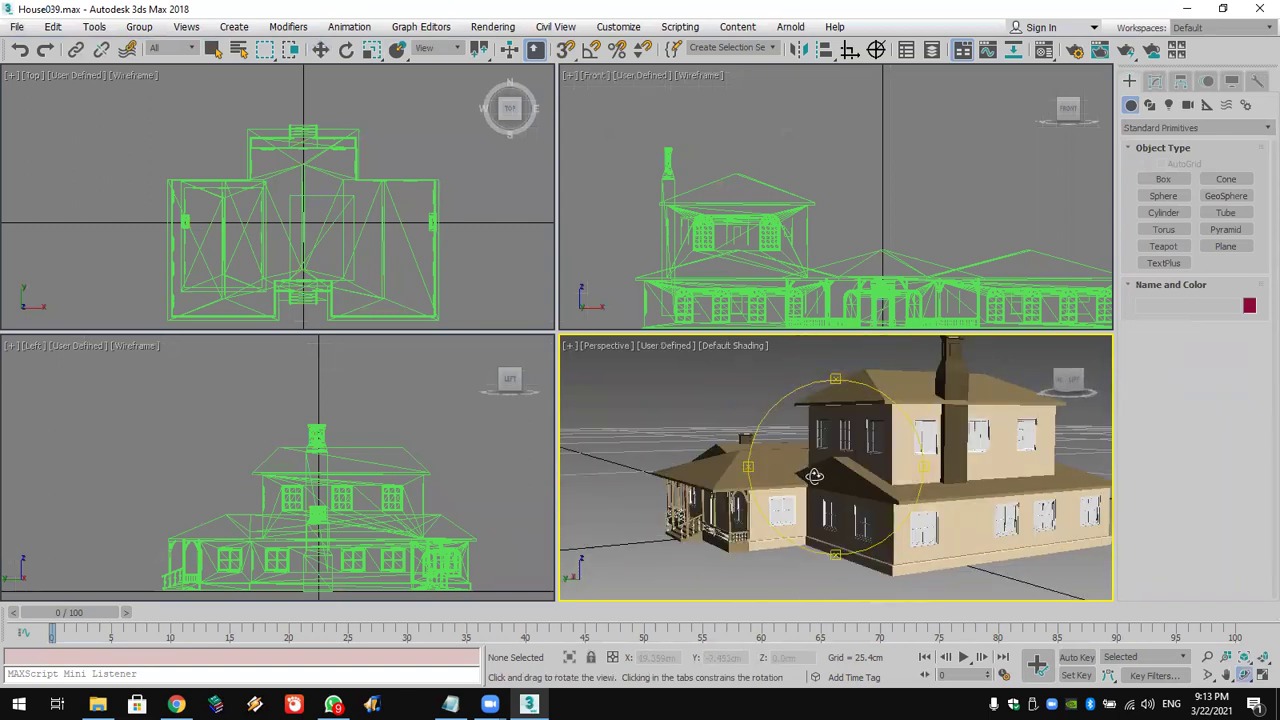
{"action": "left_click_drag", "start_coordinate": [852, 482], "coordinate": [815, 482]}
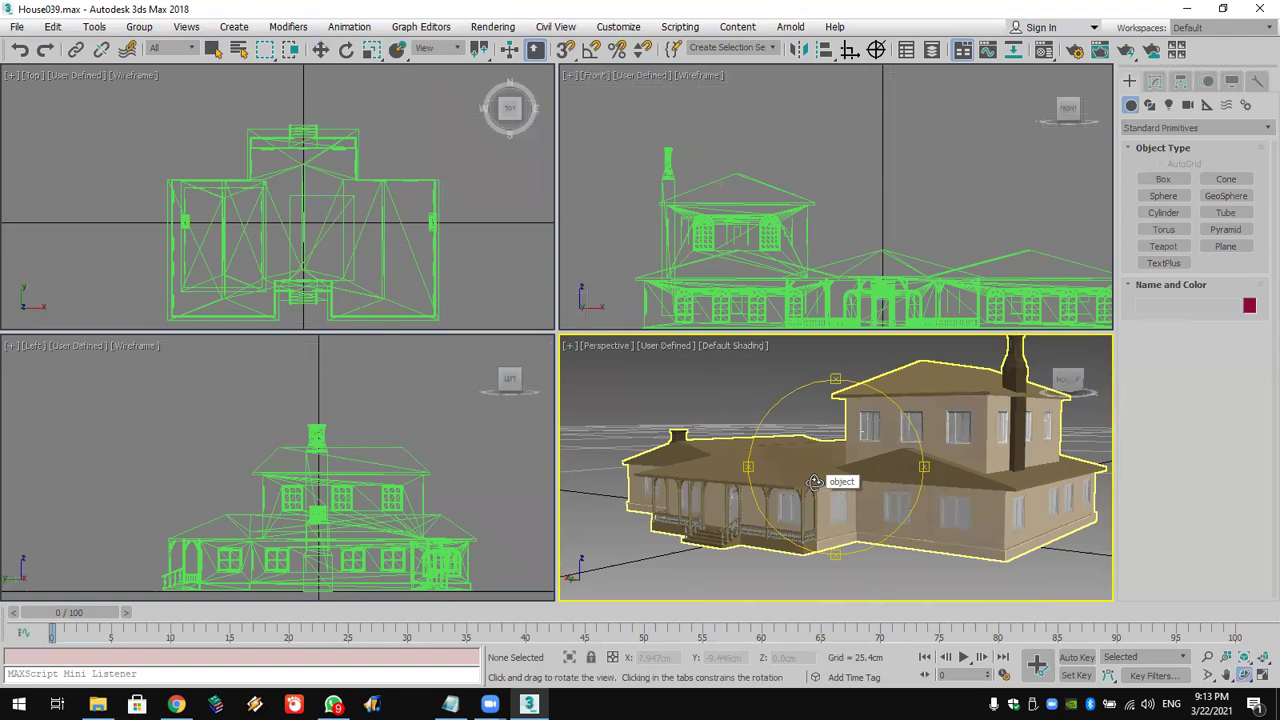
{"action": "left_click_drag", "start_coordinate": [815, 482], "coordinate": [894, 481]}
{"action": "left_click", "coordinate": [1263, 675]}
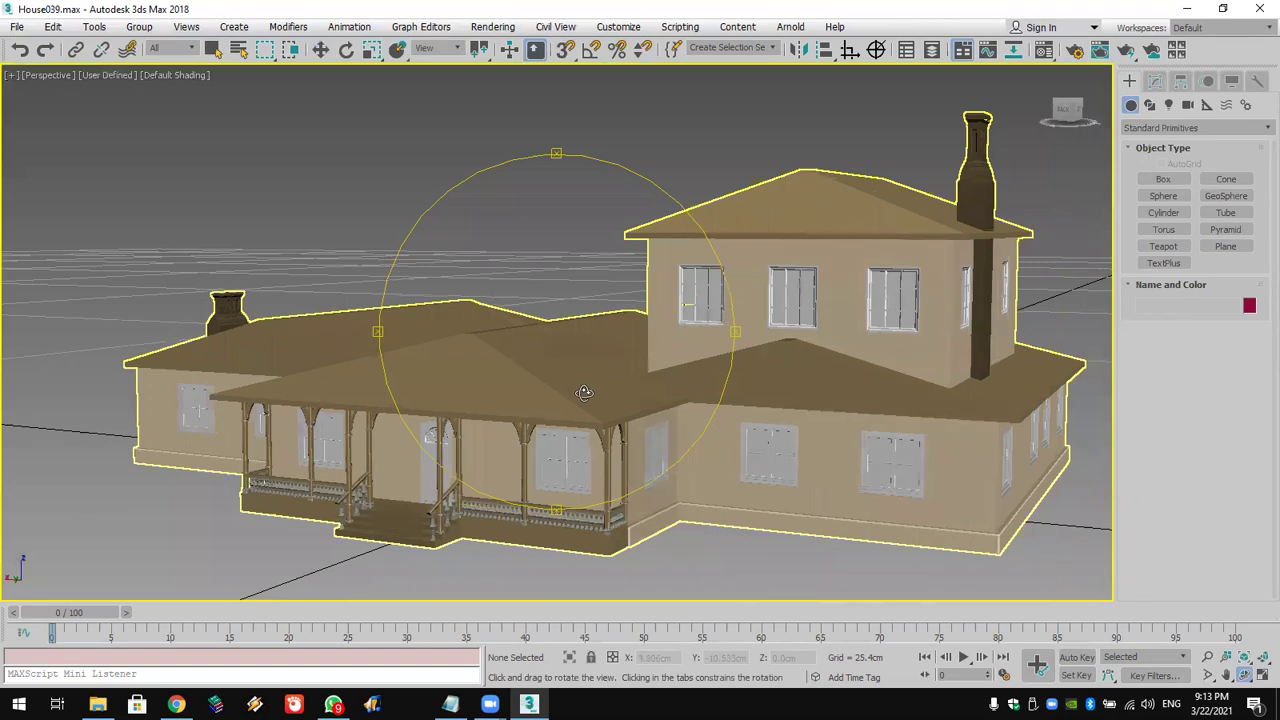
{"action": "left_click_drag", "start_coordinate": [630, 391], "coordinate": [861, 393]}
{"action": "left_click_drag", "start_coordinate": [592, 383], "coordinate": [584, 372]}
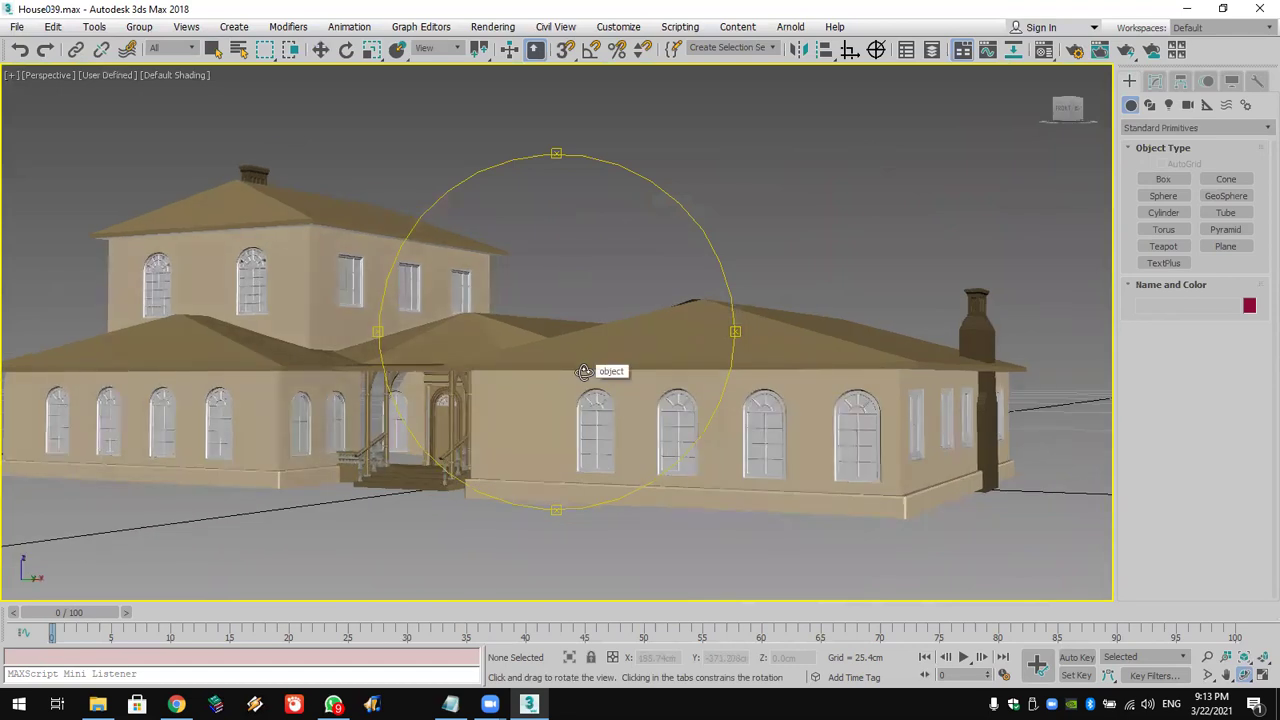
{"action": "scroll", "coordinate": [453, 381], "scroll_direction": "up", "scroll_amount": 6}
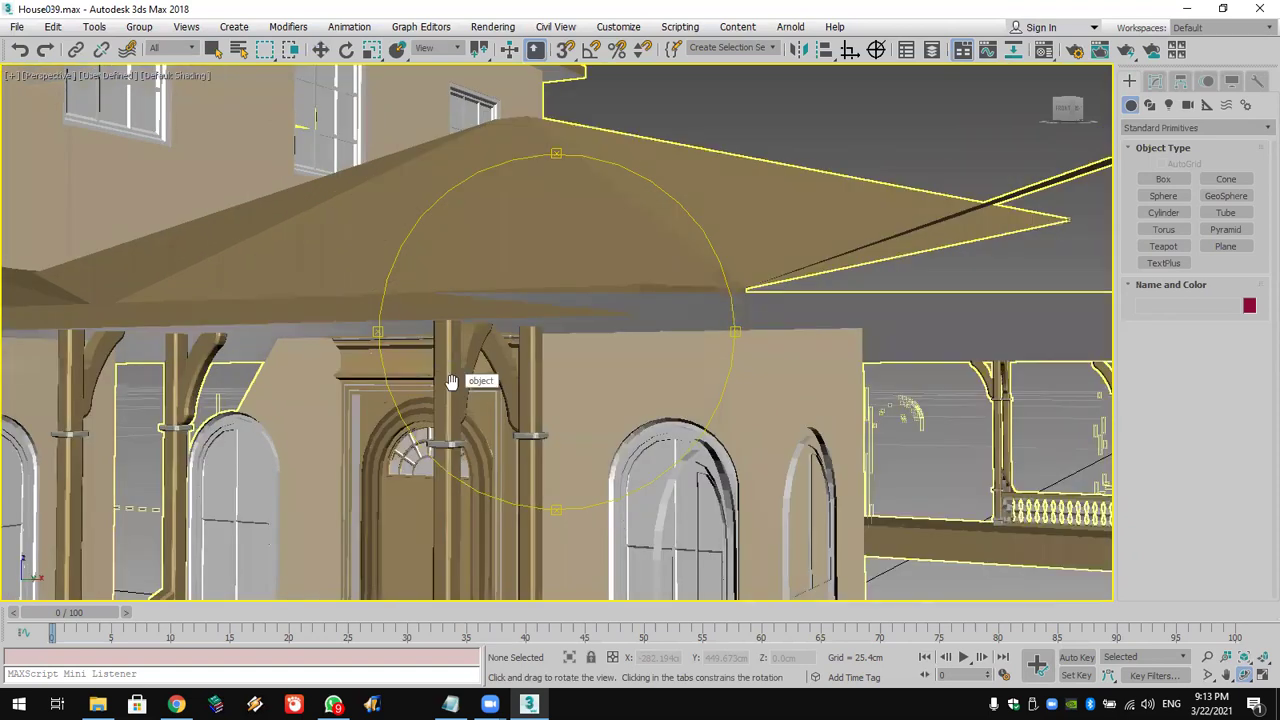
{"action": "scroll", "coordinate": [550, 400], "scroll_direction": "down", "scroll_amount": 8}
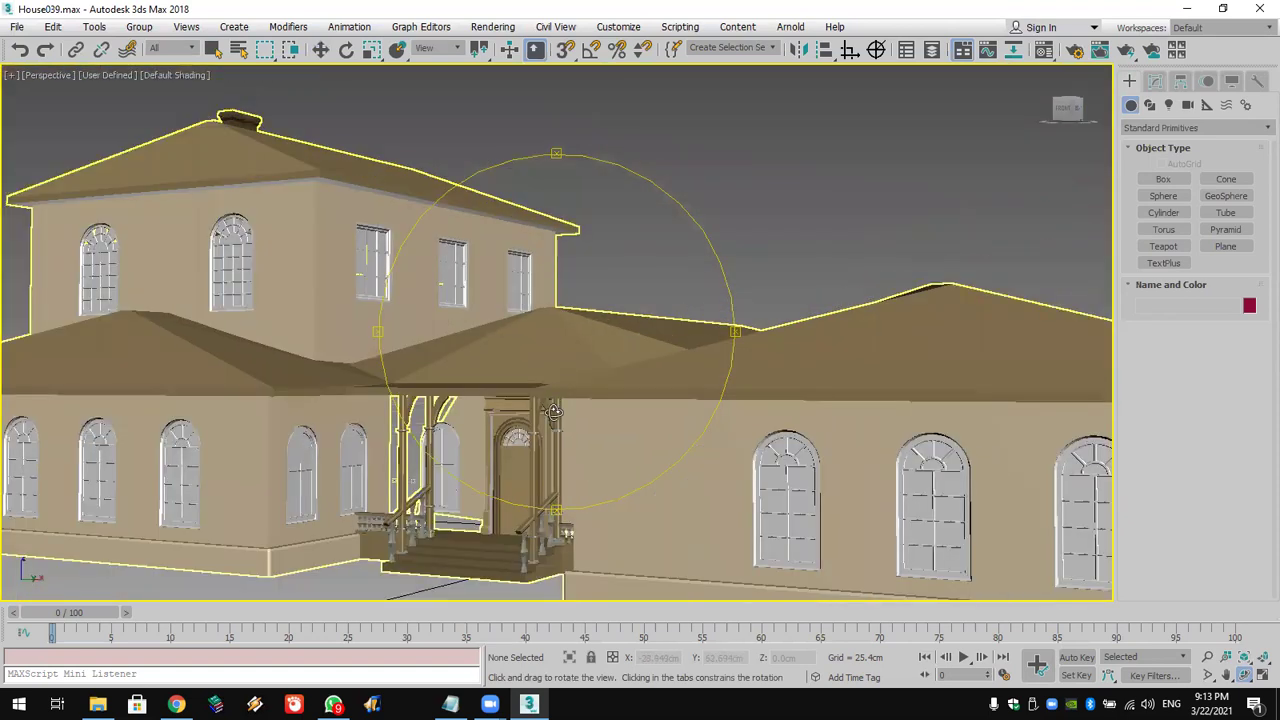
Create a chamfer box beside the house, about 6.7 cm long, 0.7 cm wide and 8 cm high, with 29 width and 27 height segments
{"action": "left_click", "coordinate": [1154, 127]}
{"action": "left_click", "coordinate": [1152, 158]}
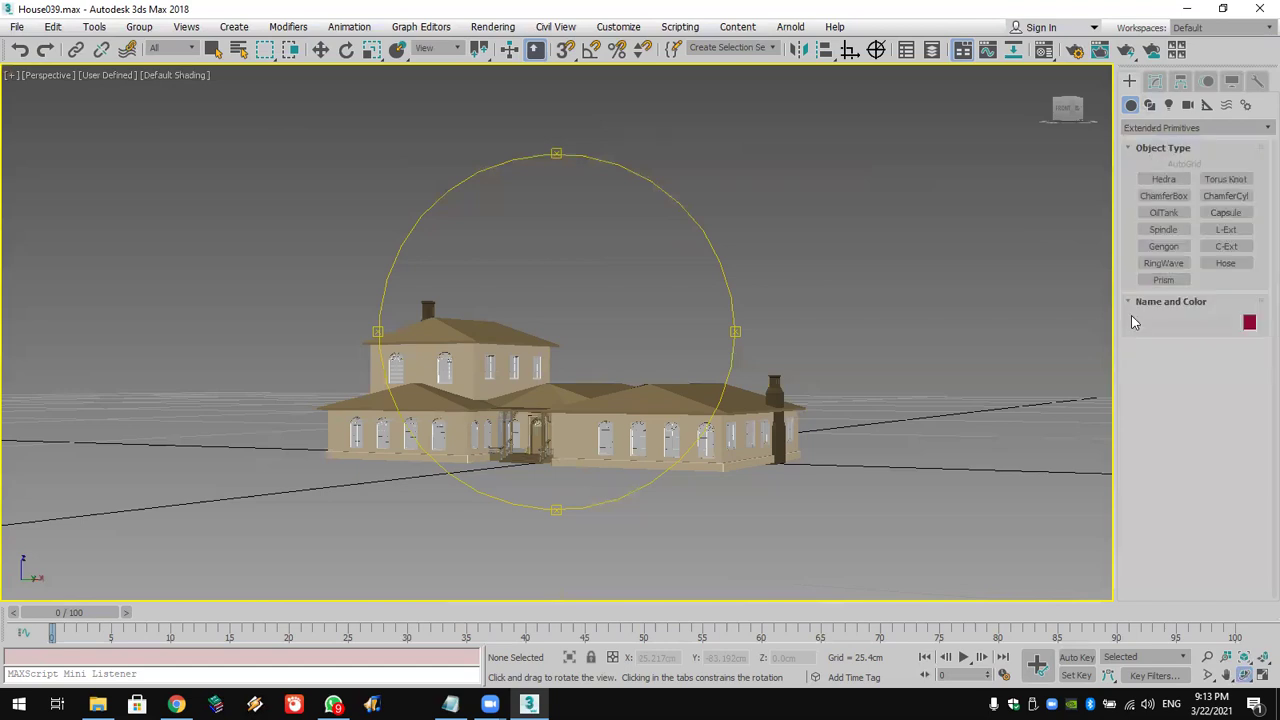
{"action": "left_click", "coordinate": [1165, 197]}
{"action": "left_click_drag", "start_coordinate": [1000, 455], "coordinate": [1024, 466]}
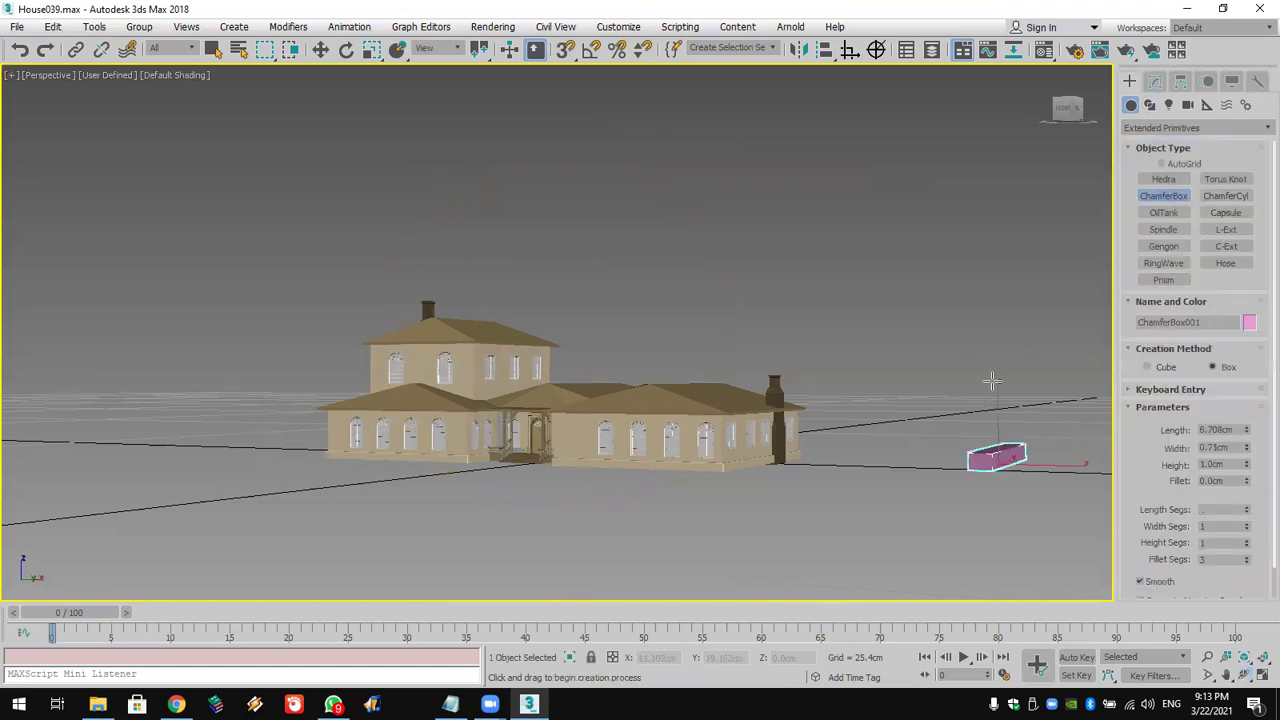
{"action": "left_click", "coordinate": [978, 244]}
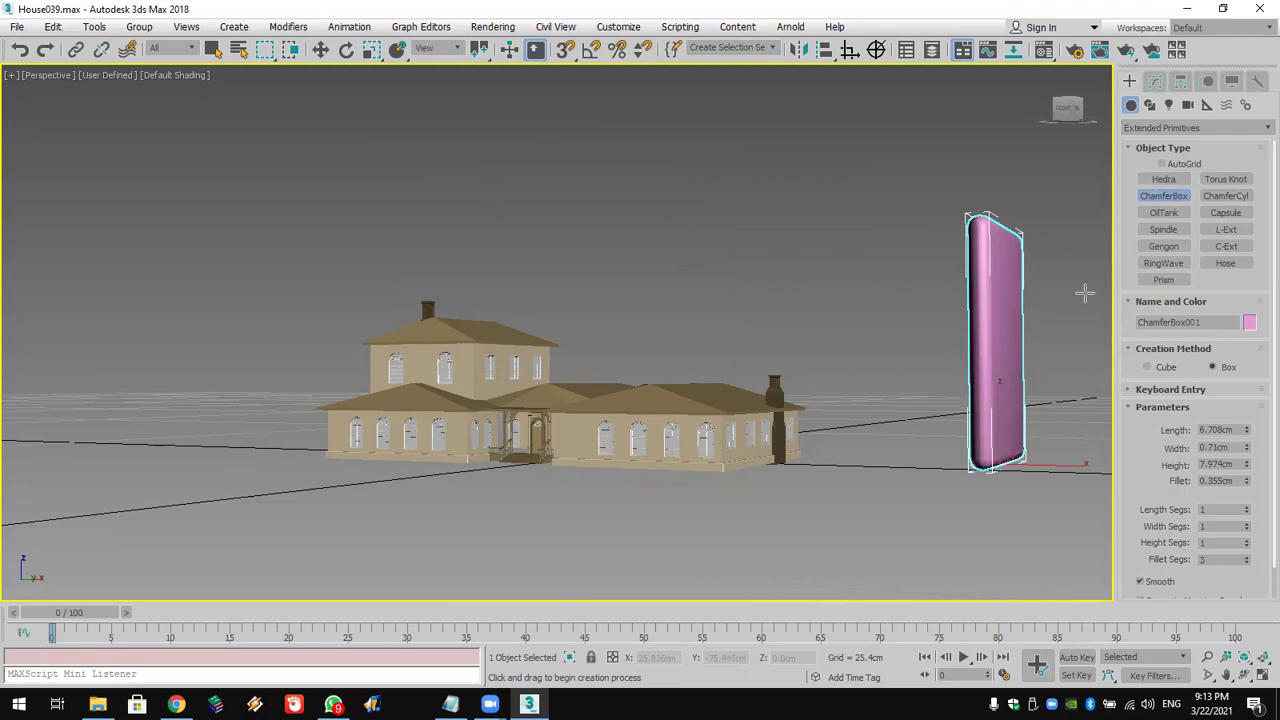
{"action": "left_click_drag", "start_coordinate": [1248, 545], "coordinate": [1252, 528]}
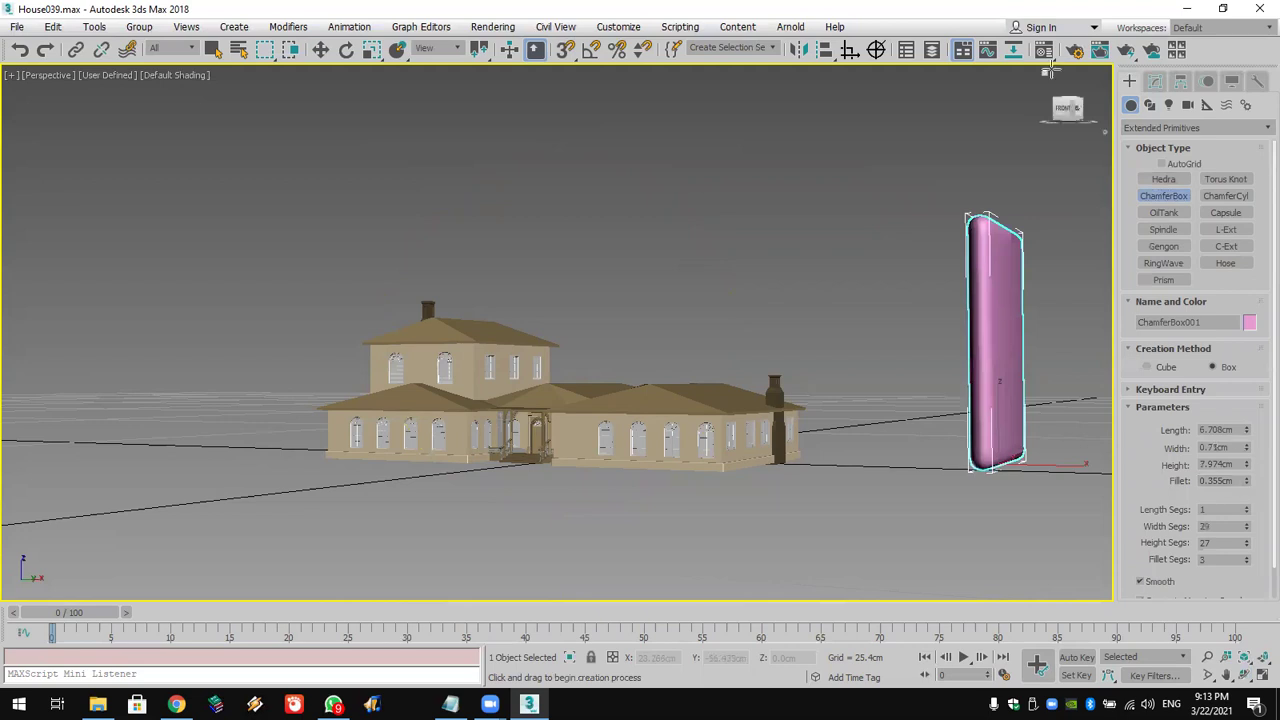
Apply a Bend modifier to the chamfer box with an angle of 71.5 about the Z axis
{"action": "left_click", "coordinate": [1154, 81]}
{"action": "left_click", "coordinate": [1157, 129]}
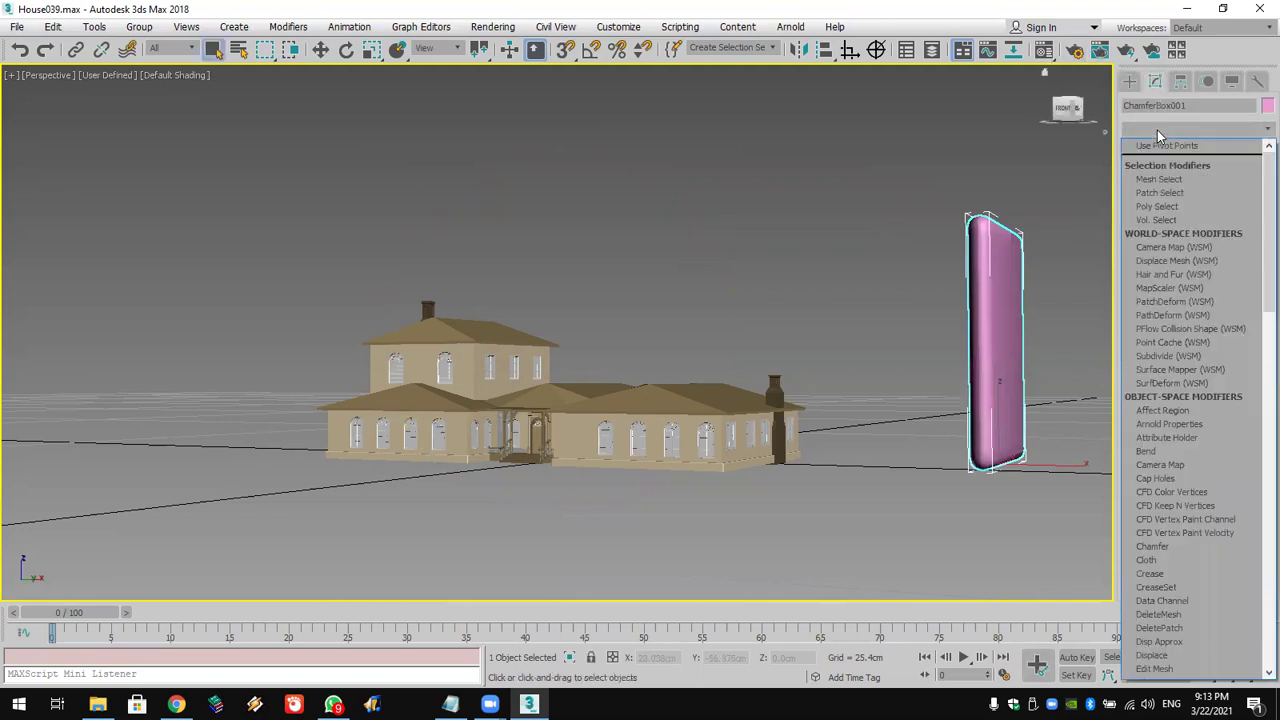
{"action": "type", "text": "b"}
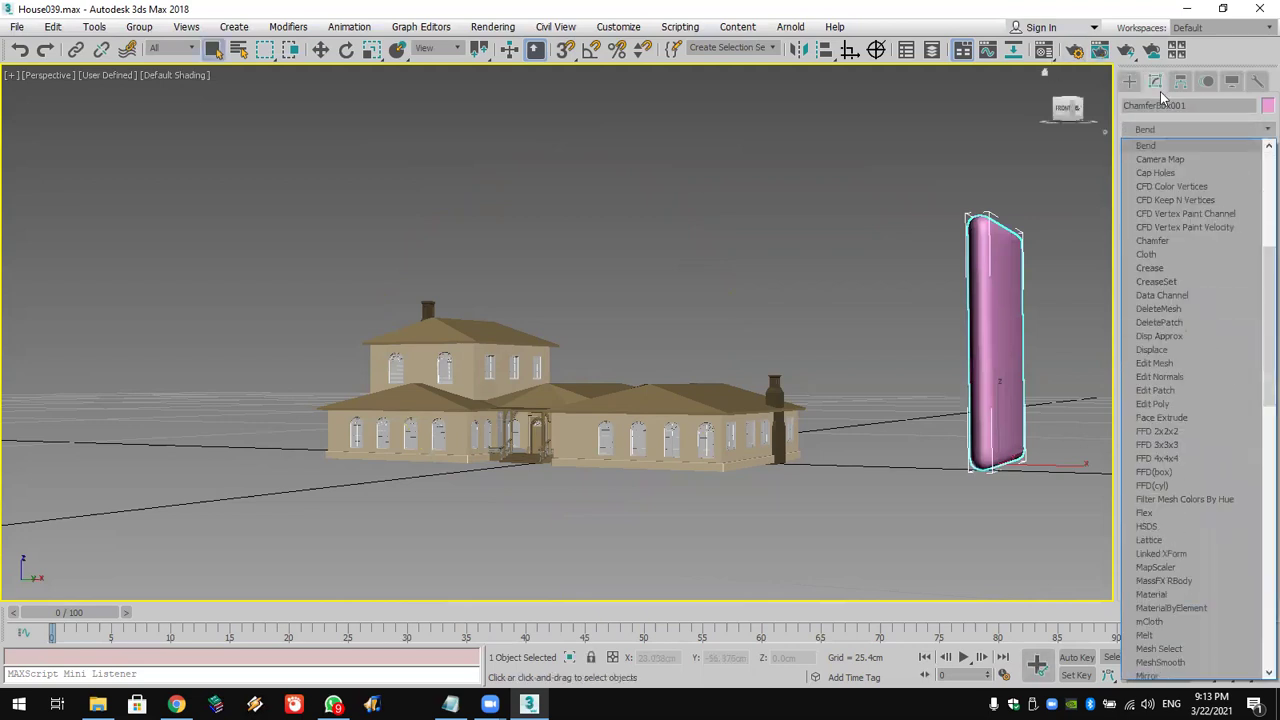
{"action": "left_click", "coordinate": [1169, 146]}
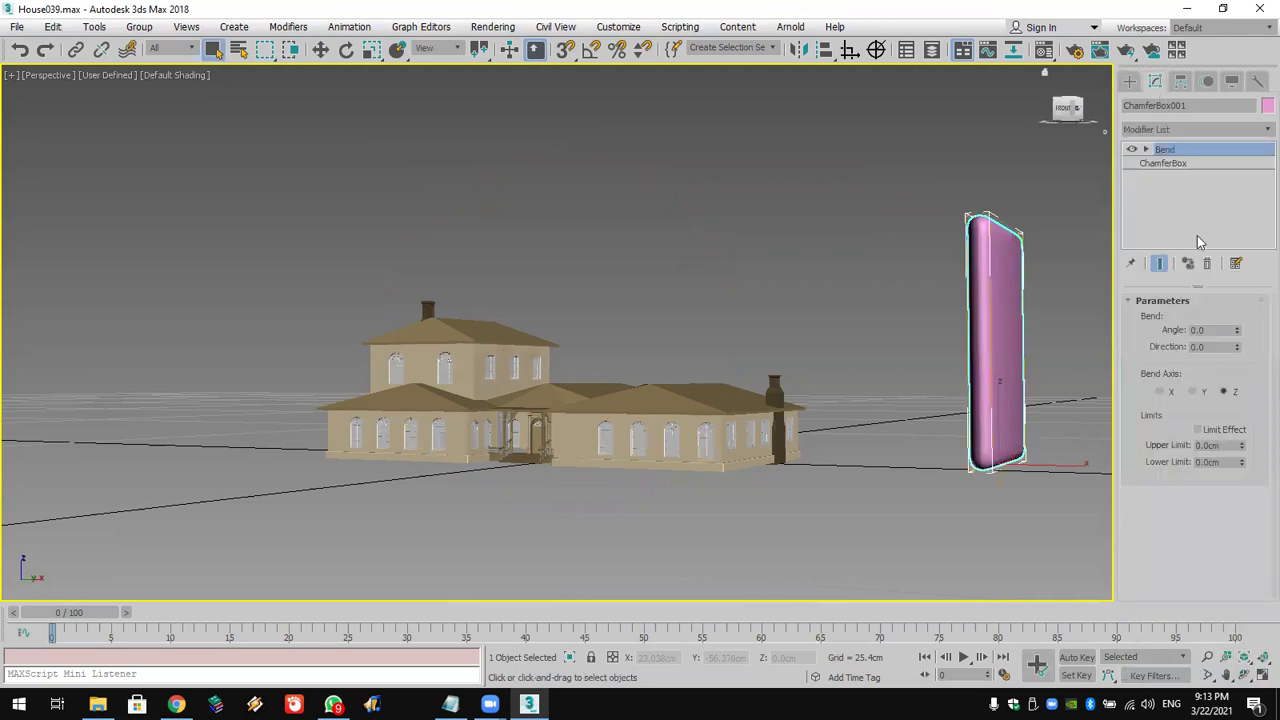
{"action": "left_click_drag", "start_coordinate": [1236, 338], "coordinate": [1163, 311]}
{"action": "middle_click_drag", "start_coordinate": [1018, 332], "coordinate": [795, 345]}
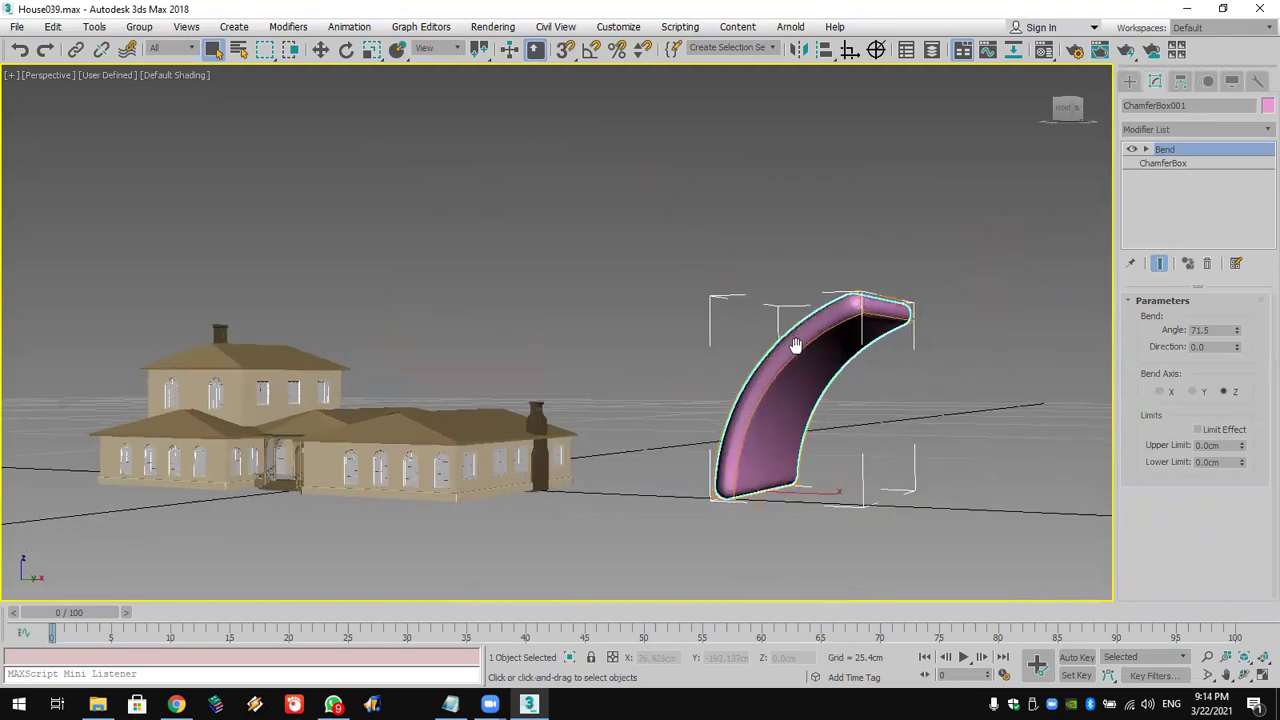
Reset the scene without saving the house and the bent chamfer box
{"action": "left_click", "coordinate": [17, 26]}
{"action": "left_click", "coordinate": [30, 72]}
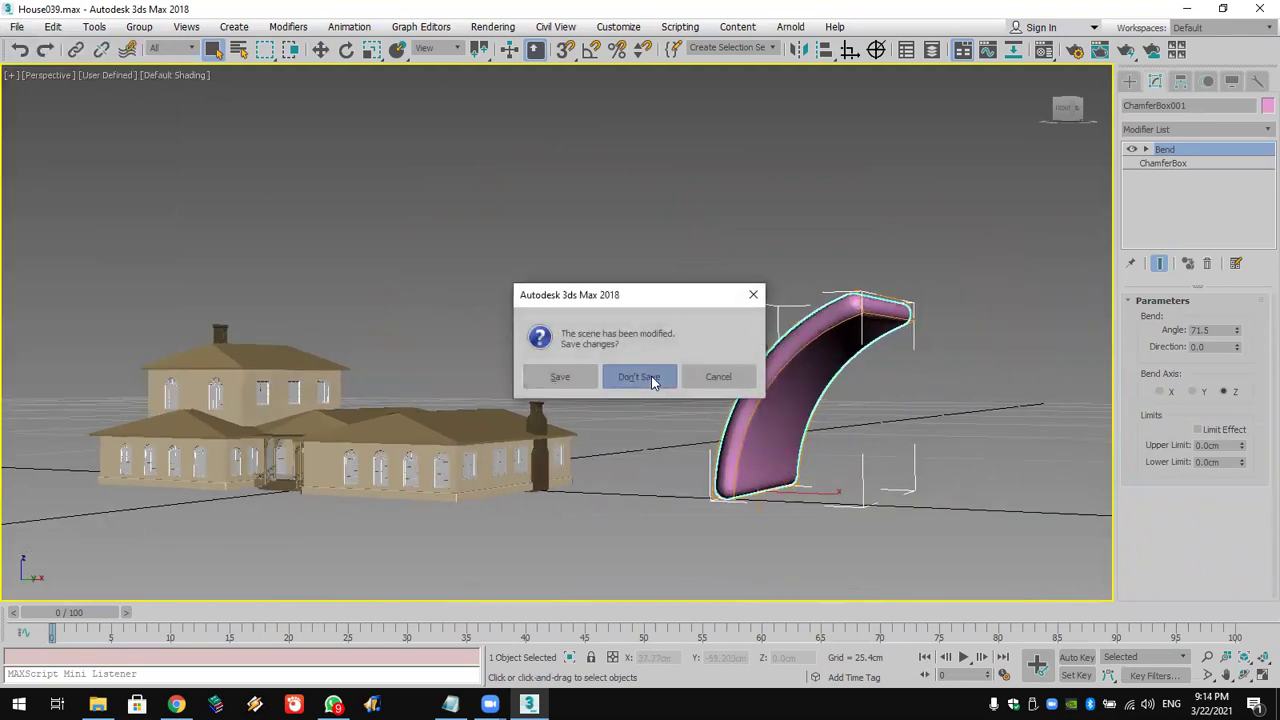
{"action": "left_click", "coordinate": [651, 376]}
{"action": "left_click", "coordinate": [592, 375]}
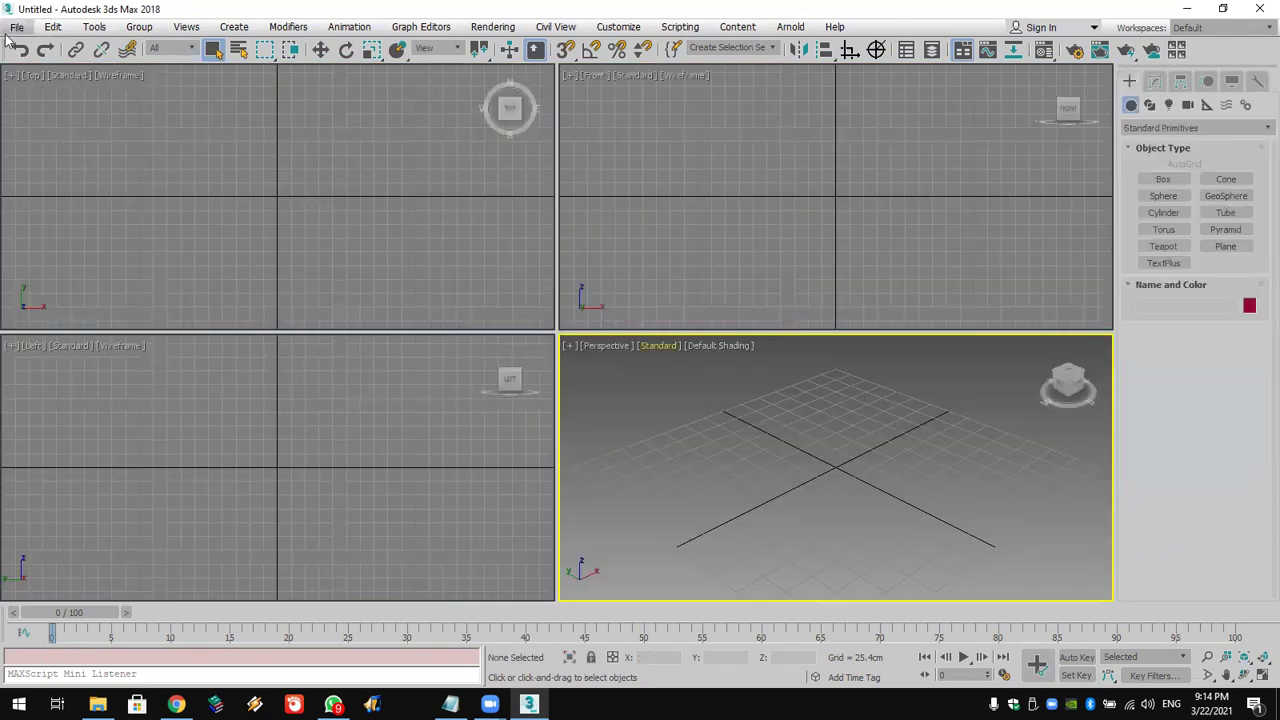
Reopen House039.max and inspect how the chimney on the end wall passes the roof eave
{"action": "left_click", "coordinate": [17, 26]}
{"action": "mouse_move", "coordinate": [57, 110]}
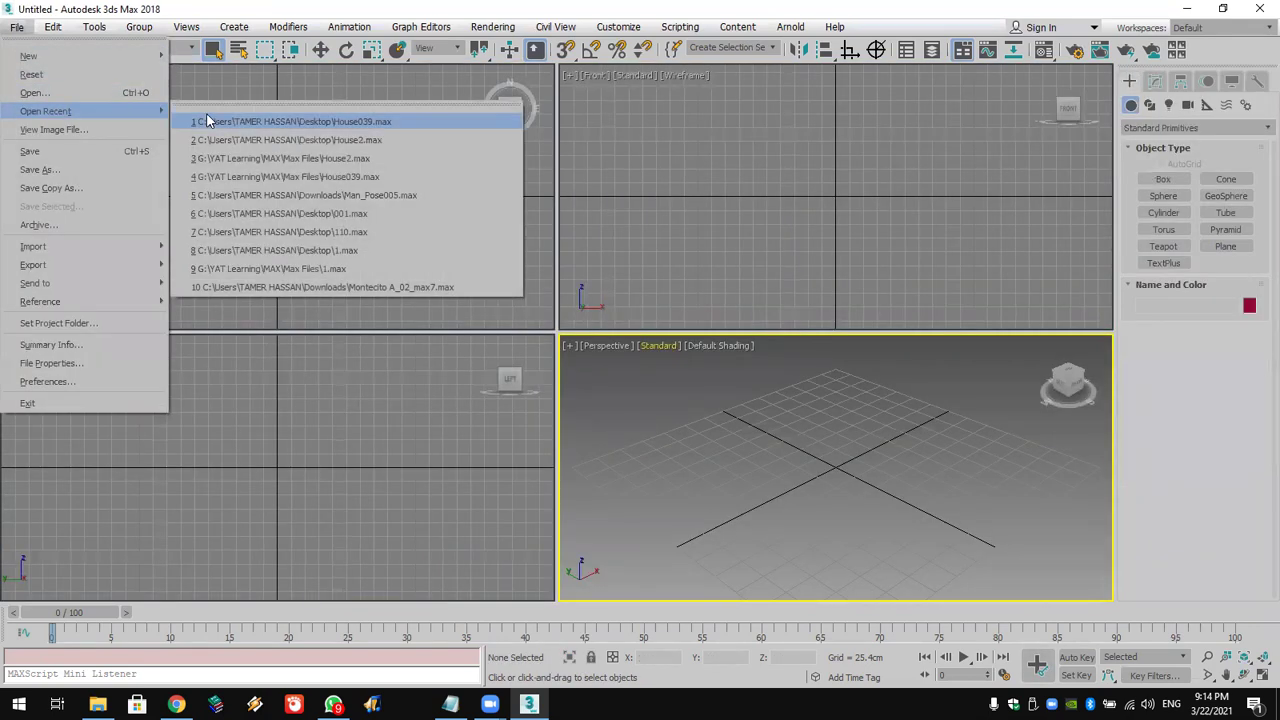
{"action": "left_click", "coordinate": [208, 121]}
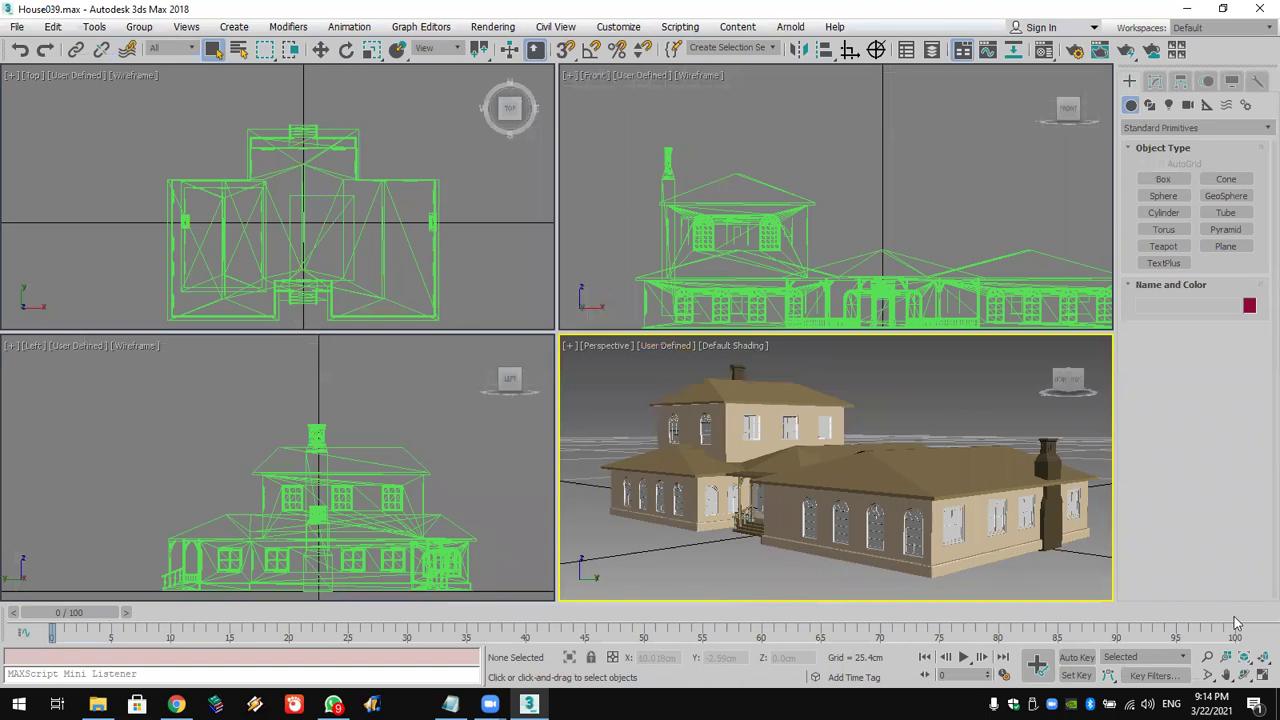
{"action": "left_click", "coordinate": [1244, 677]}
{"action": "left_click_drag", "start_coordinate": [822, 461], "coordinate": [864, 458]}
{"action": "scroll", "coordinate": [864, 458], "scroll_direction": "up", "scroll_amount": 5}
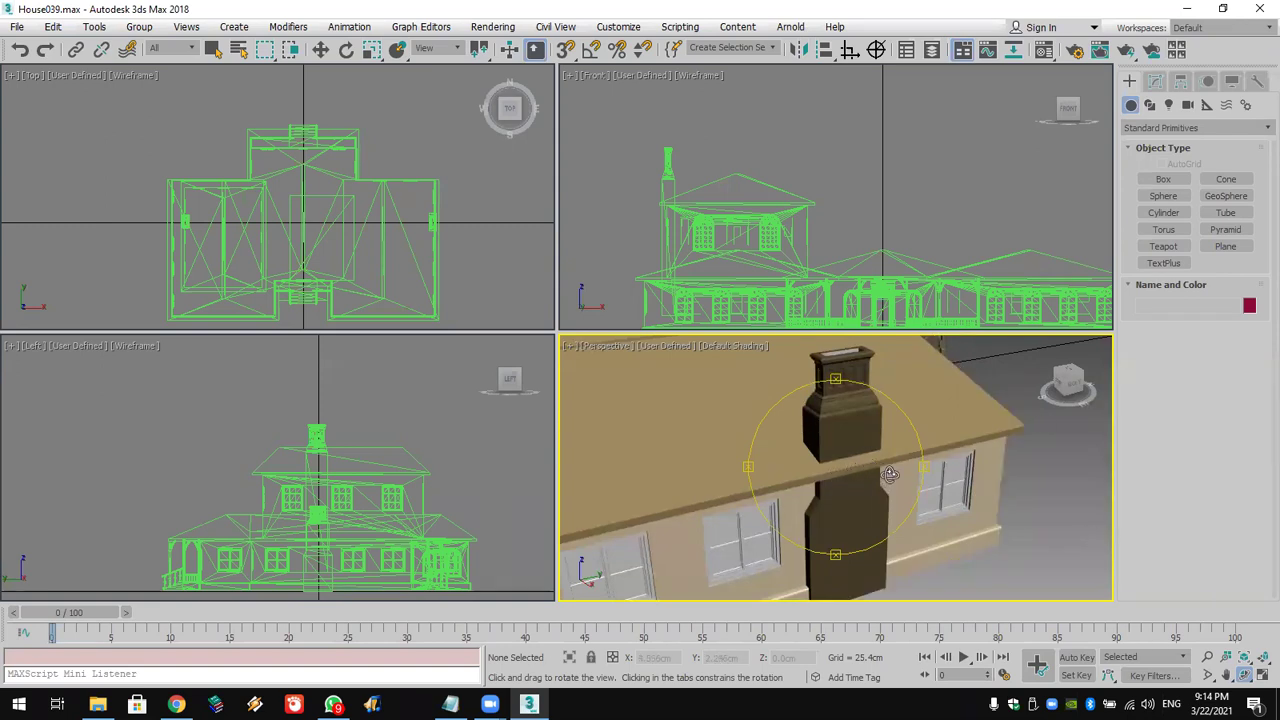
{"action": "left_click_drag", "start_coordinate": [866, 461], "coordinate": [861, 499]}
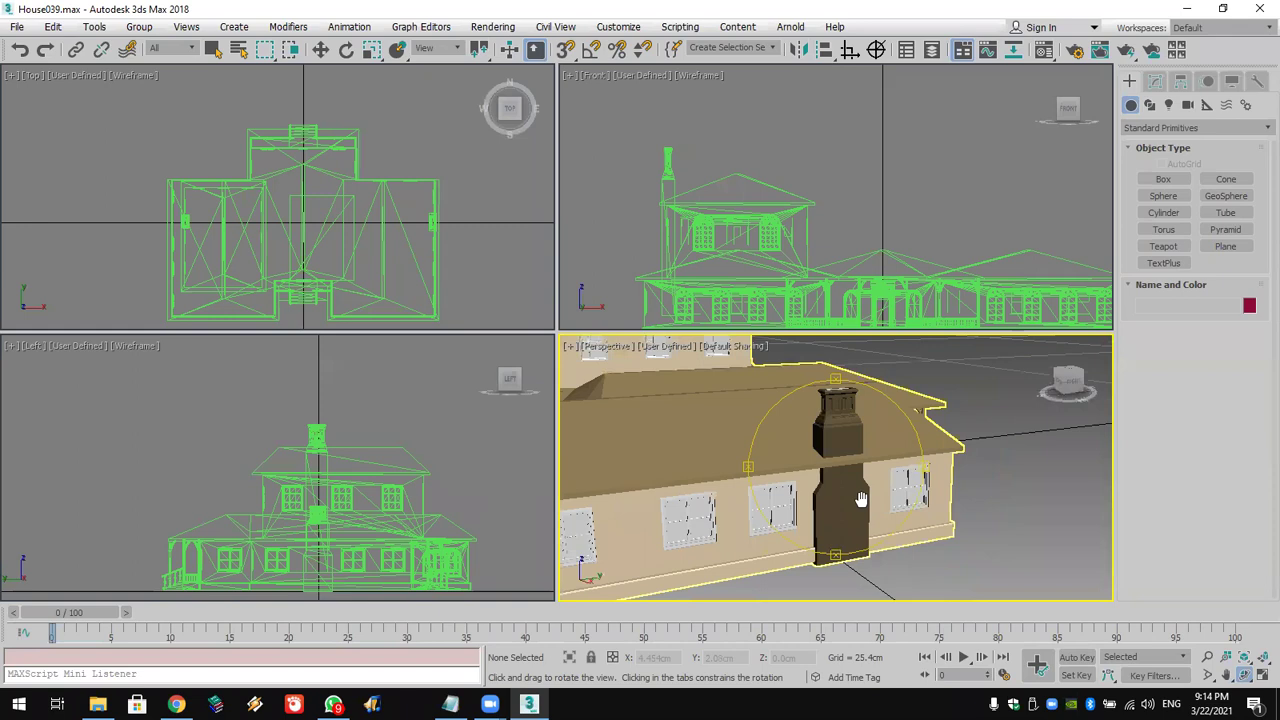
Reset the scene to clear away the house model
{"action": "left_click", "coordinate": [17, 27]}
{"action": "key", "text": "Escape"}
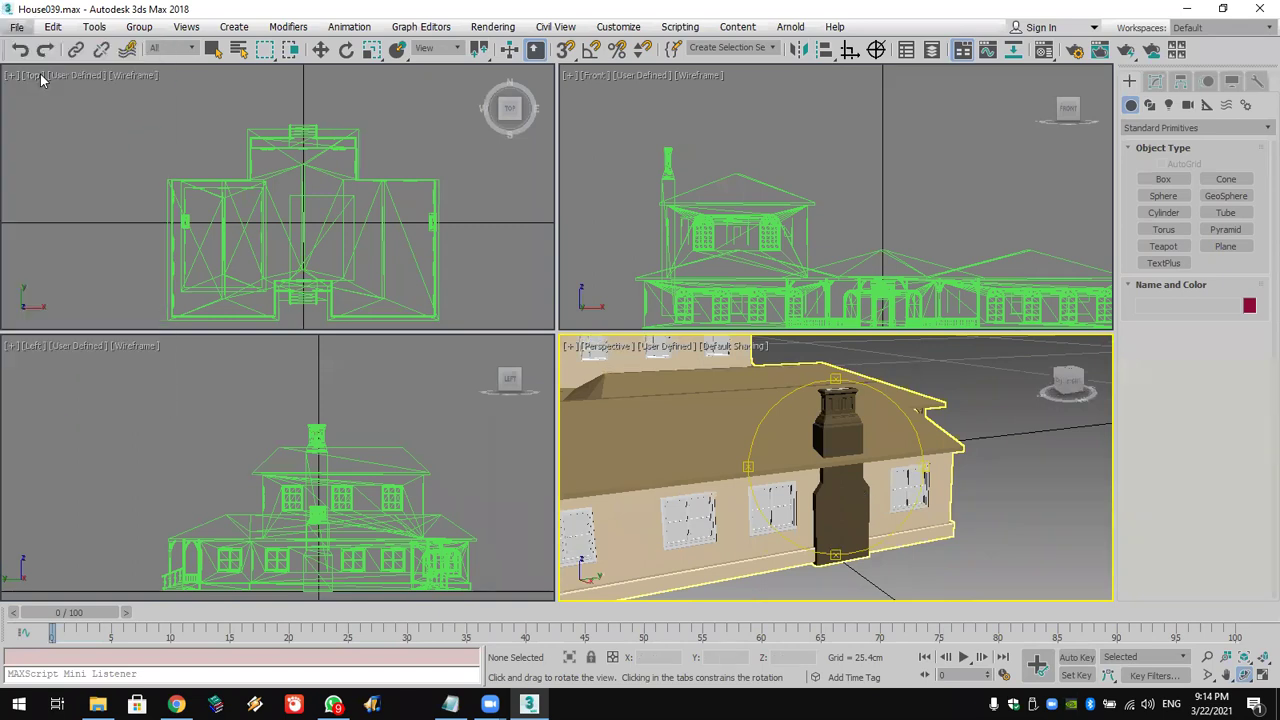
{"action": "left_click", "coordinate": [595, 375]}
Create a box in the top view about 206 cm long and 629 cm wide, and give it height
{"action": "left_click", "coordinate": [1163, 179]}
{"action": "left_click_drag", "start_coordinate": [124, 181], "coordinate": [465, 292]}
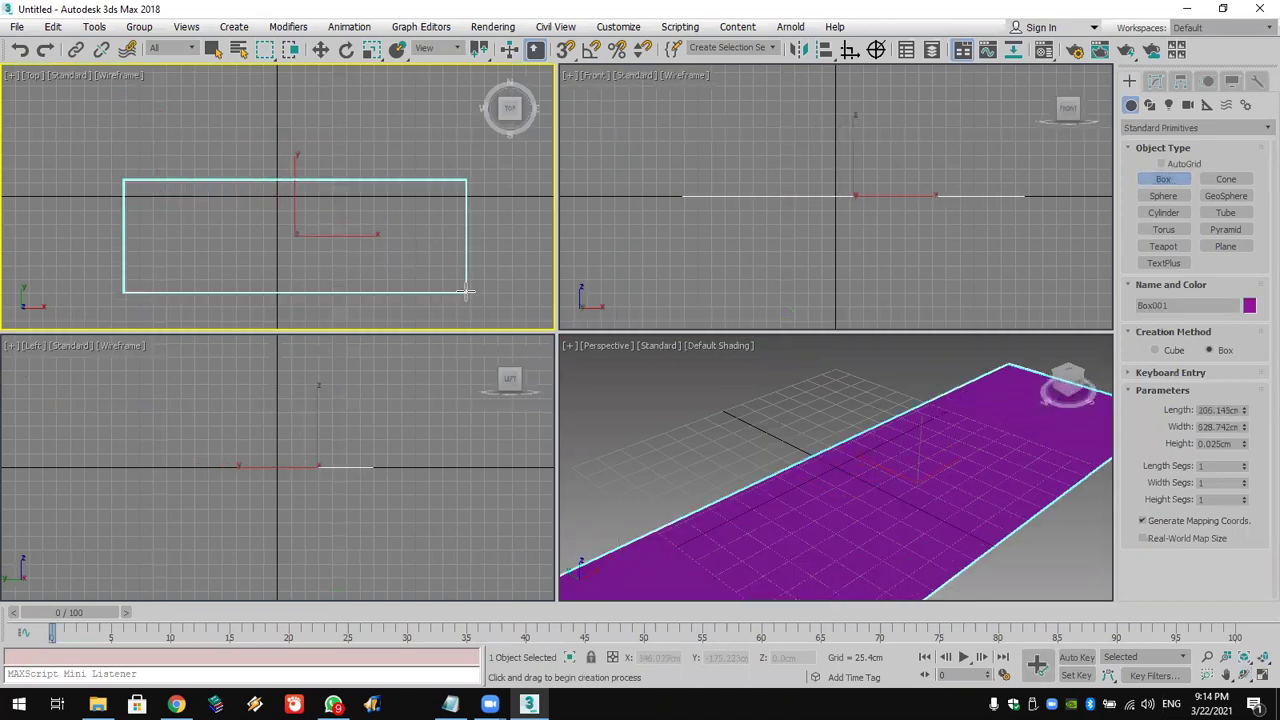
{"action": "left_click", "coordinate": [817, 214]}
Create a sphere of about 27.9 cm radius inside the box near its front edge and clone one Copy in front of the box
{"action": "left_click", "coordinate": [1163, 196]}
{"action": "left_click_drag", "start_coordinate": [287, 267], "coordinate": [290, 283]}
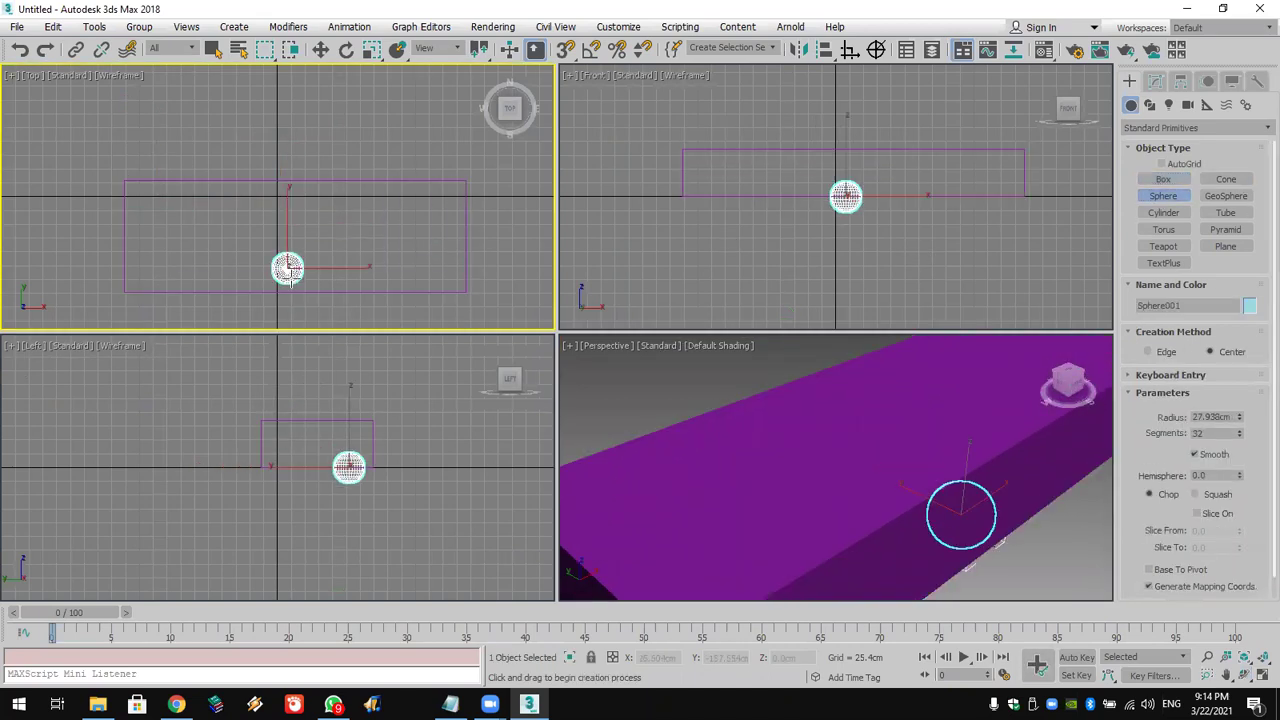
{"action": "left_click", "coordinate": [320, 49]}
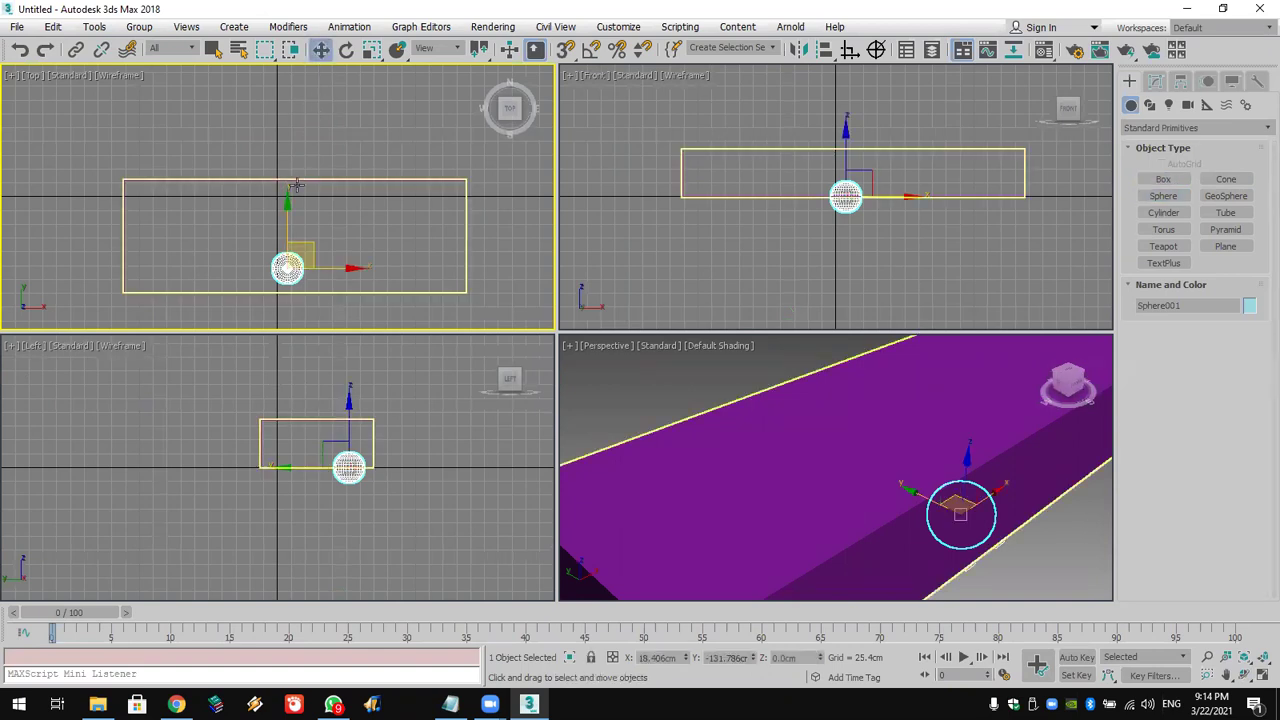
{"action": "left_click_drag", "start_coordinate": [287, 224], "coordinate": [288, 275], "text": "shift"}
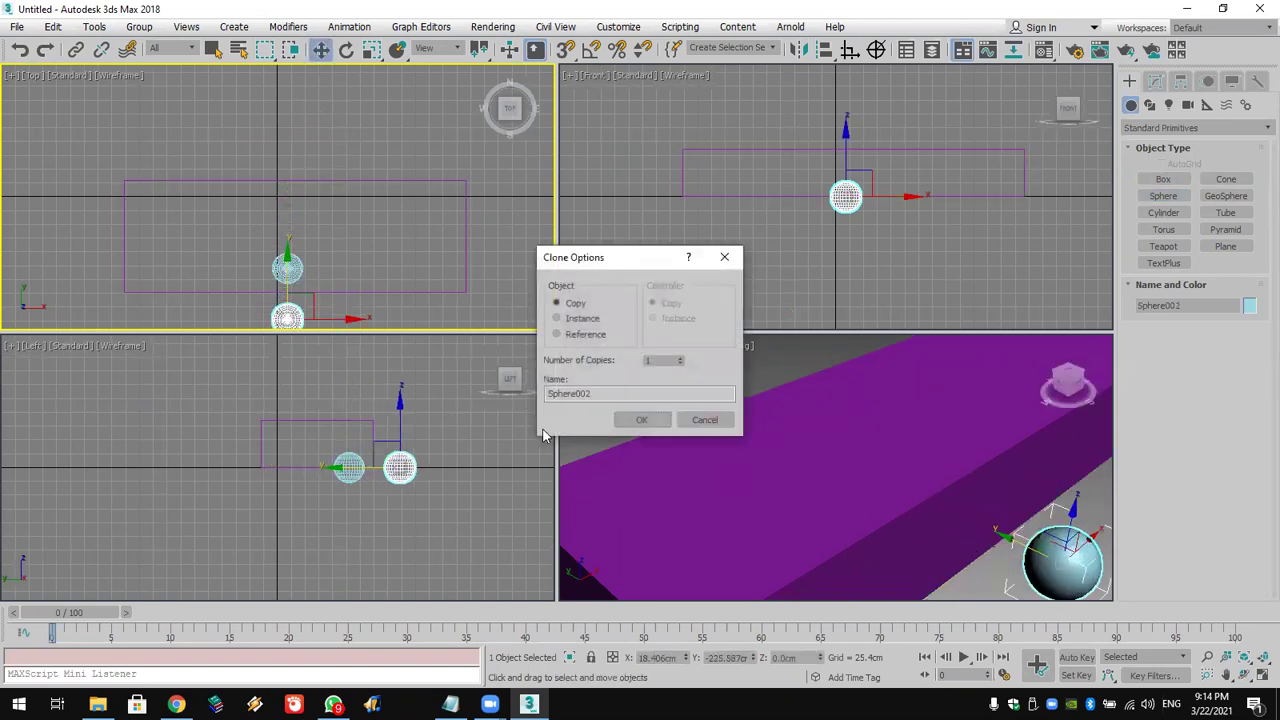
{"action": "left_click", "coordinate": [623, 419]}
{"action": "scroll", "coordinate": [720, 470], "scroll_direction": "down", "scroll_amount": 5}
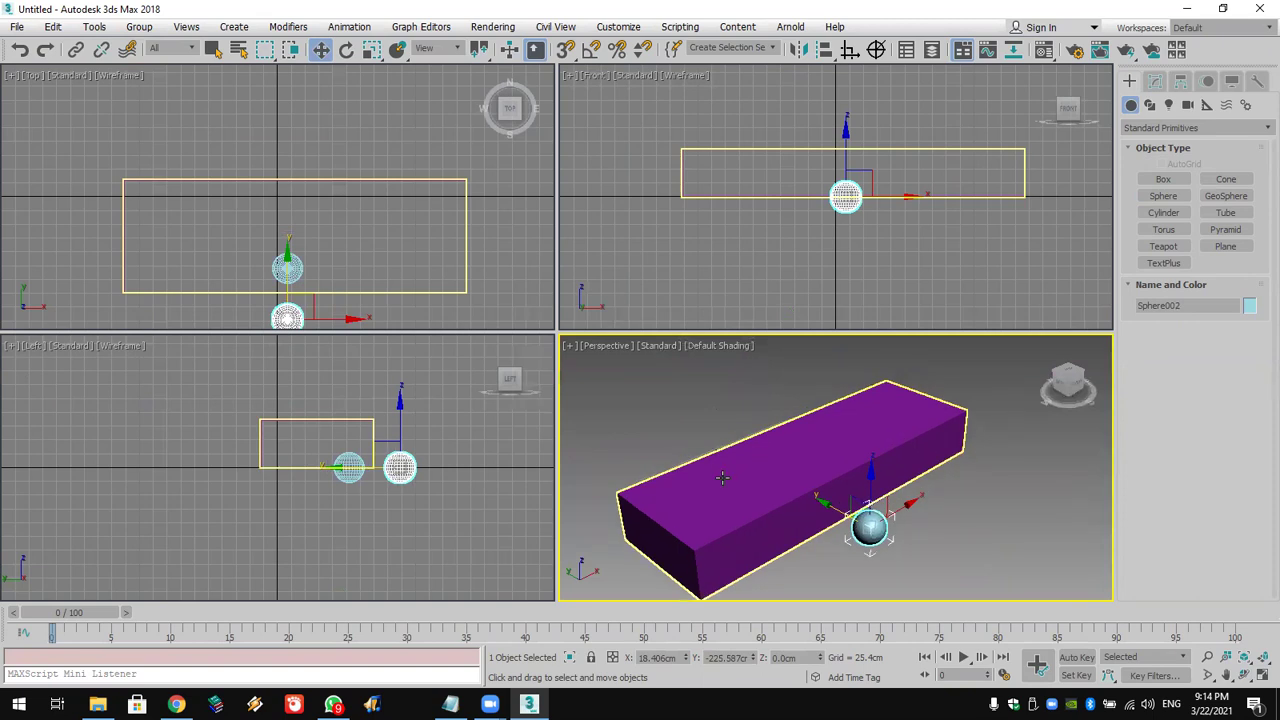
Subtract the original sphere inside the box from the box with a ProBoolean Subtraction, leaving the cloned sphere intact
{"action": "scroll", "coordinate": [718, 474], "scroll_direction": "up", "scroll_amount": 4}
{"action": "left_click", "coordinate": [797, 189]}
{"action": "left_click", "coordinate": [800, 196]}
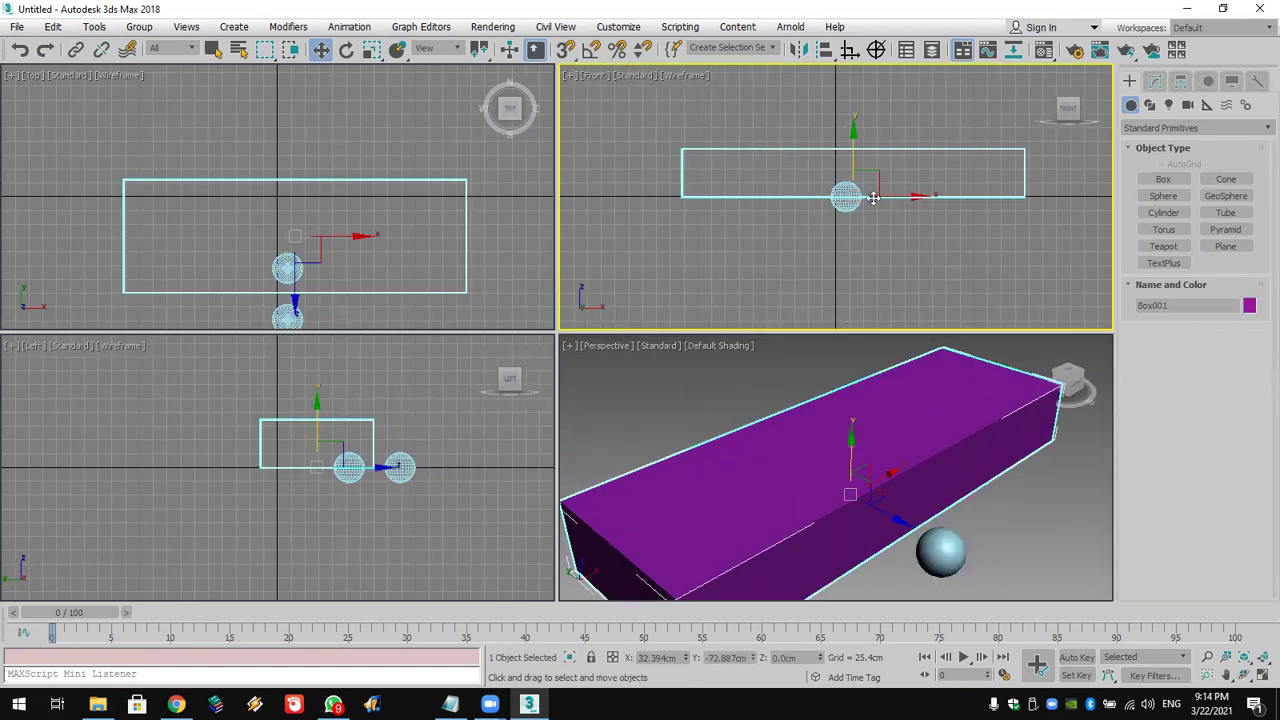
{"action": "left_click", "coordinate": [1158, 128]}
{"action": "left_click", "coordinate": [1155, 168]}
{"action": "left_click", "coordinate": [1163, 263]}
{"action": "left_click", "coordinate": [1200, 350]}
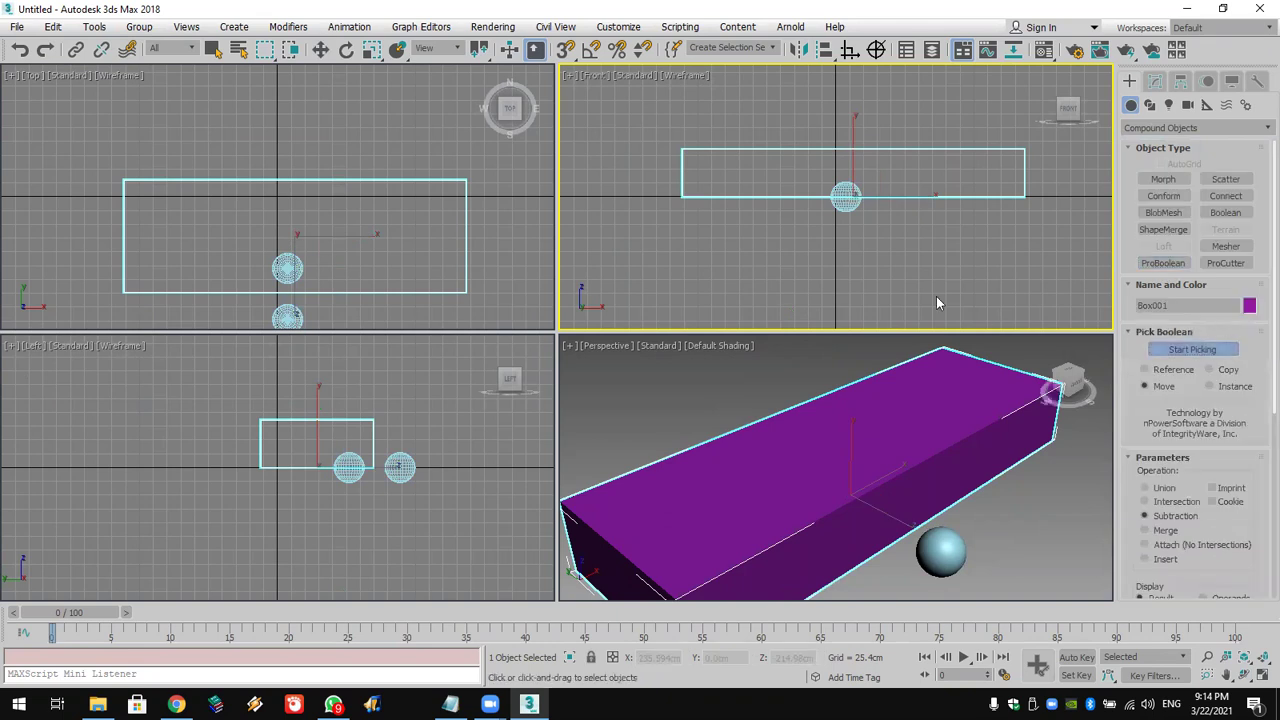
{"action": "left_click", "coordinate": [845, 200]}
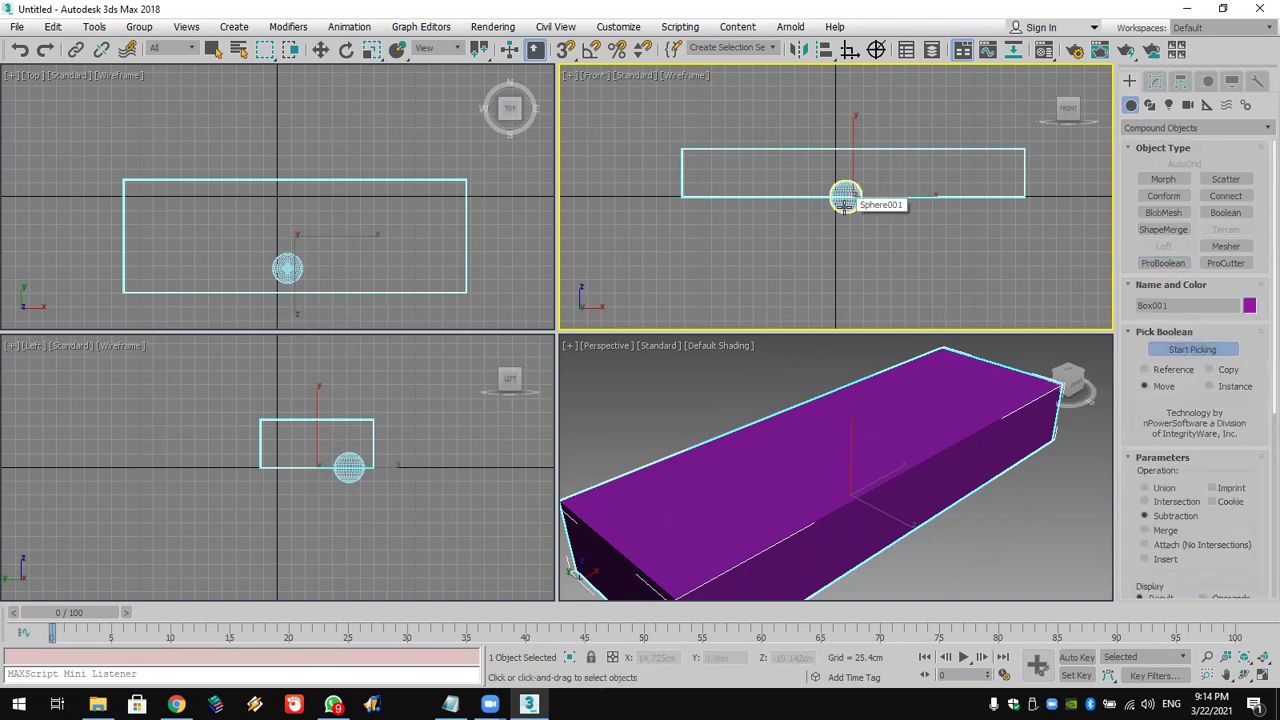
{"action": "left_click", "coordinate": [845, 198]}
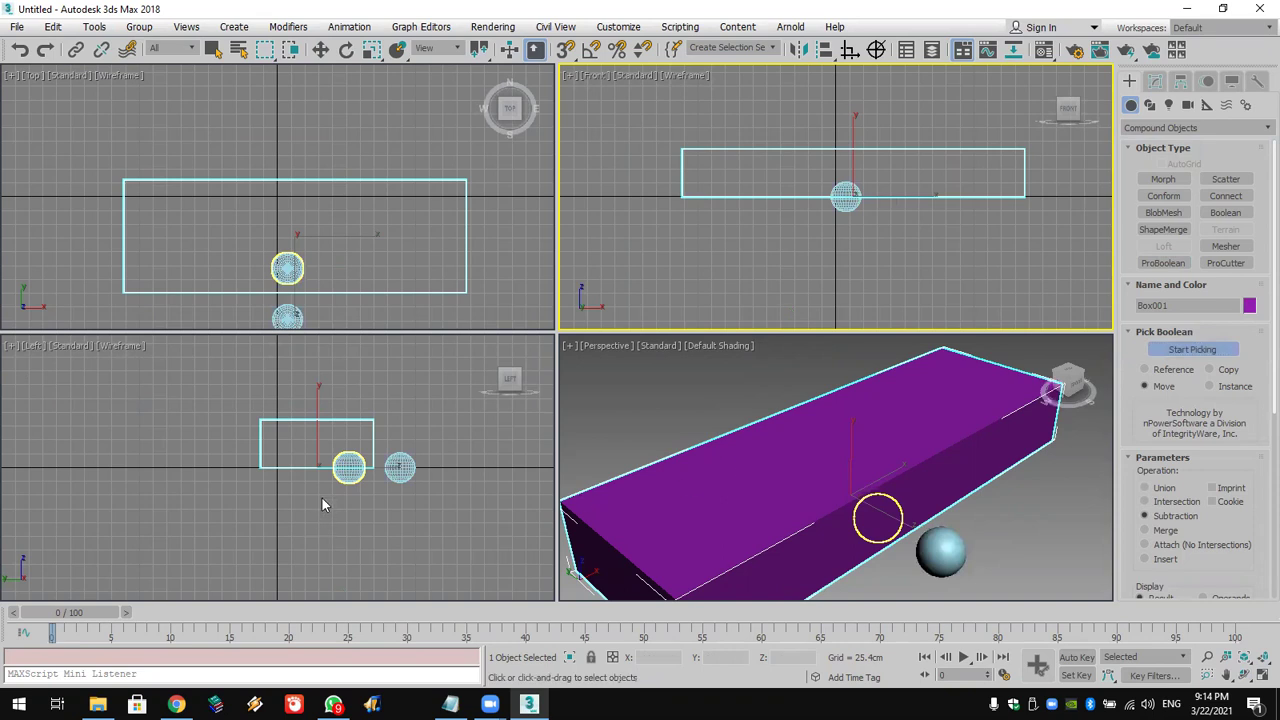
{"action": "left_click", "coordinate": [345, 472]}
{"action": "left_click", "coordinate": [409, 226]}
{"action": "key", "text": "w"}
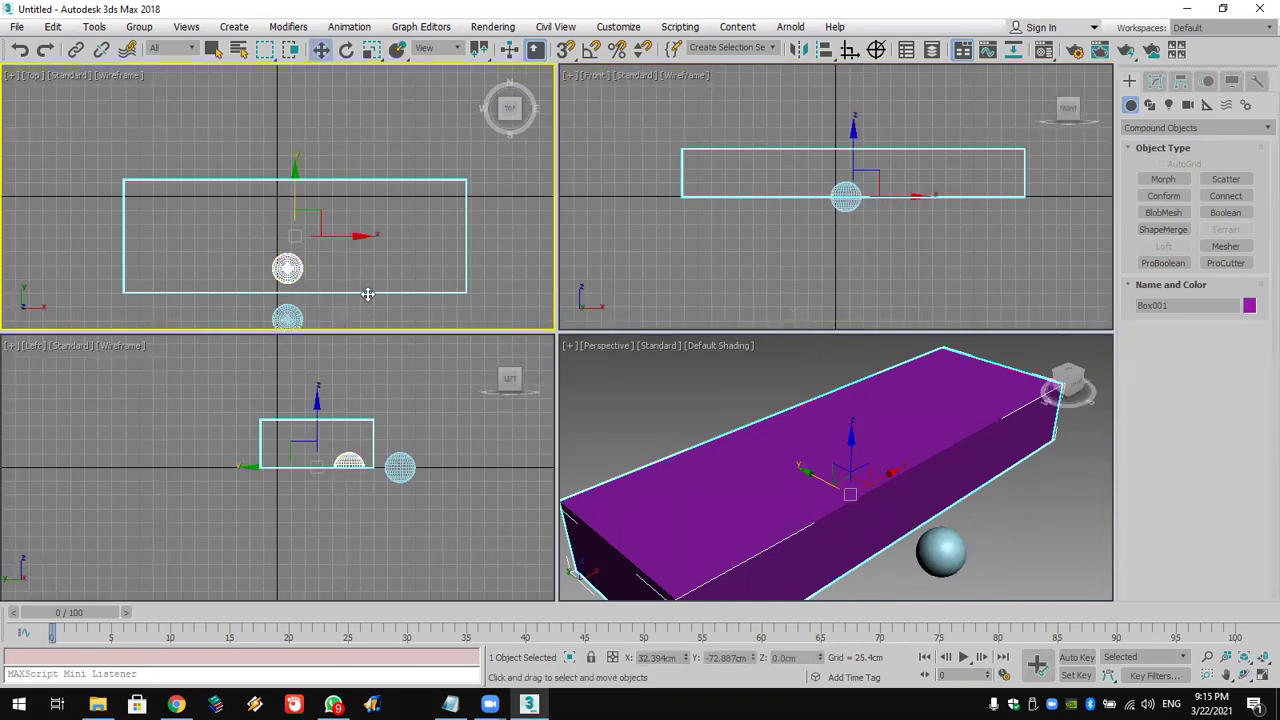
Move the cloned sphere back into the box over the carved cavity, view it from below, and shift it along X beside the cavity
{"action": "left_click", "coordinate": [287, 314]}
{"action": "left_click_drag", "start_coordinate": [287, 312], "coordinate": [287, 266]}
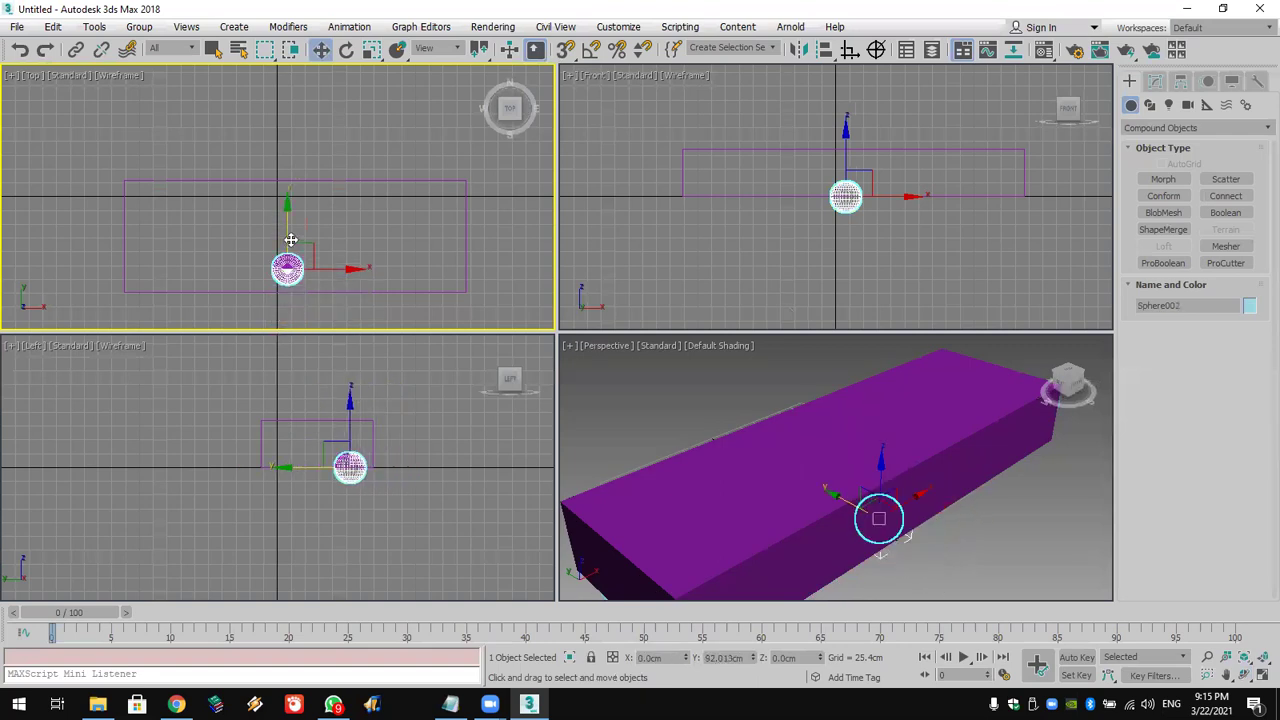
{"action": "left_click", "coordinate": [1244, 676]}
{"action": "left_click_drag", "start_coordinate": [888, 518], "coordinate": [1020, 517]}
{"action": "key", "text": "w"}
Reset the scene, discarding the box and sphere changes without saving
{"action": "left_click", "coordinate": [17, 26]}
{"action": "left_click", "coordinate": [25, 78]}
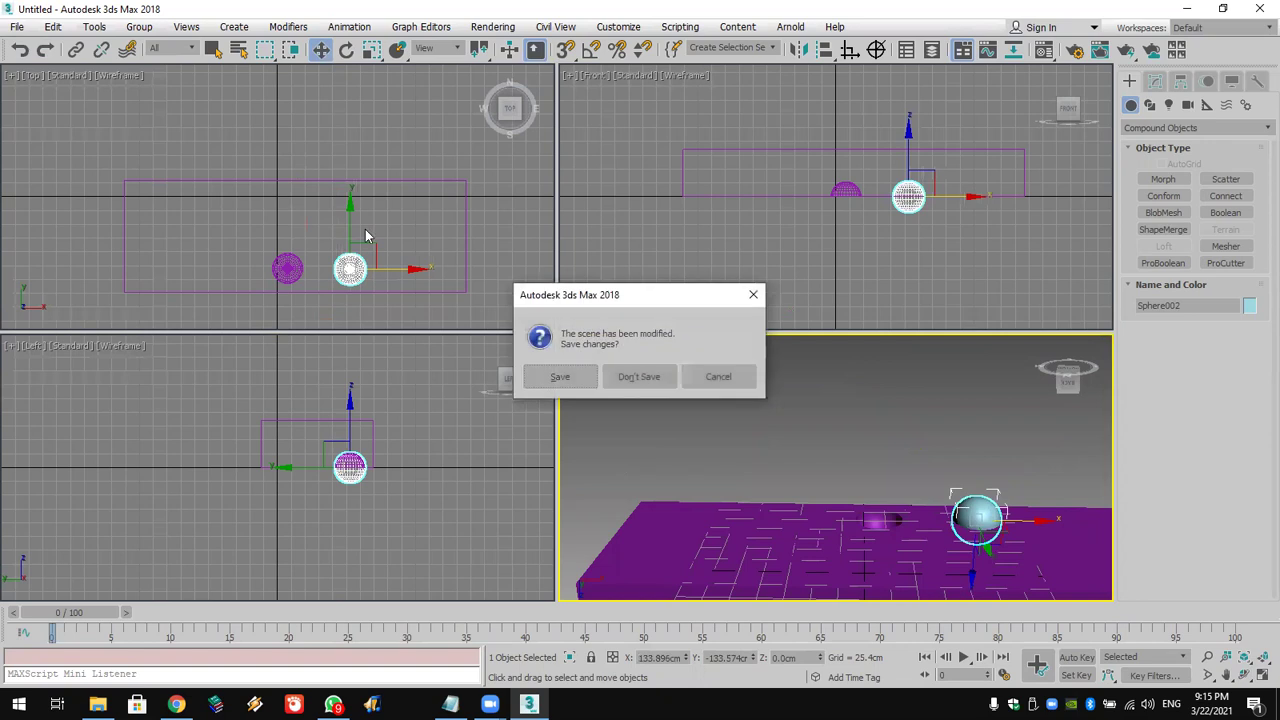
{"action": "left_click", "coordinate": [639, 376]}
Reopen the recent file House039.max from the Desktop and view the house in perspective
{"action": "left_click", "coordinate": [17, 26]}
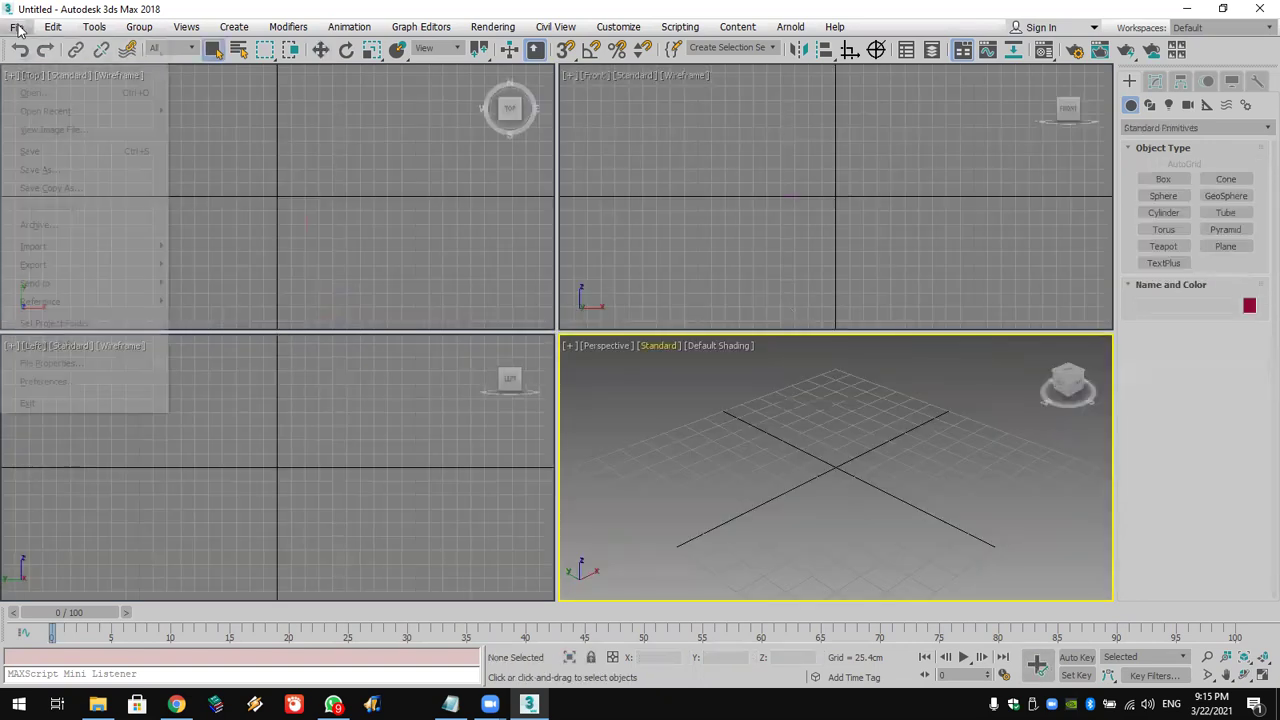
{"action": "mouse_move", "coordinate": [72, 112]}
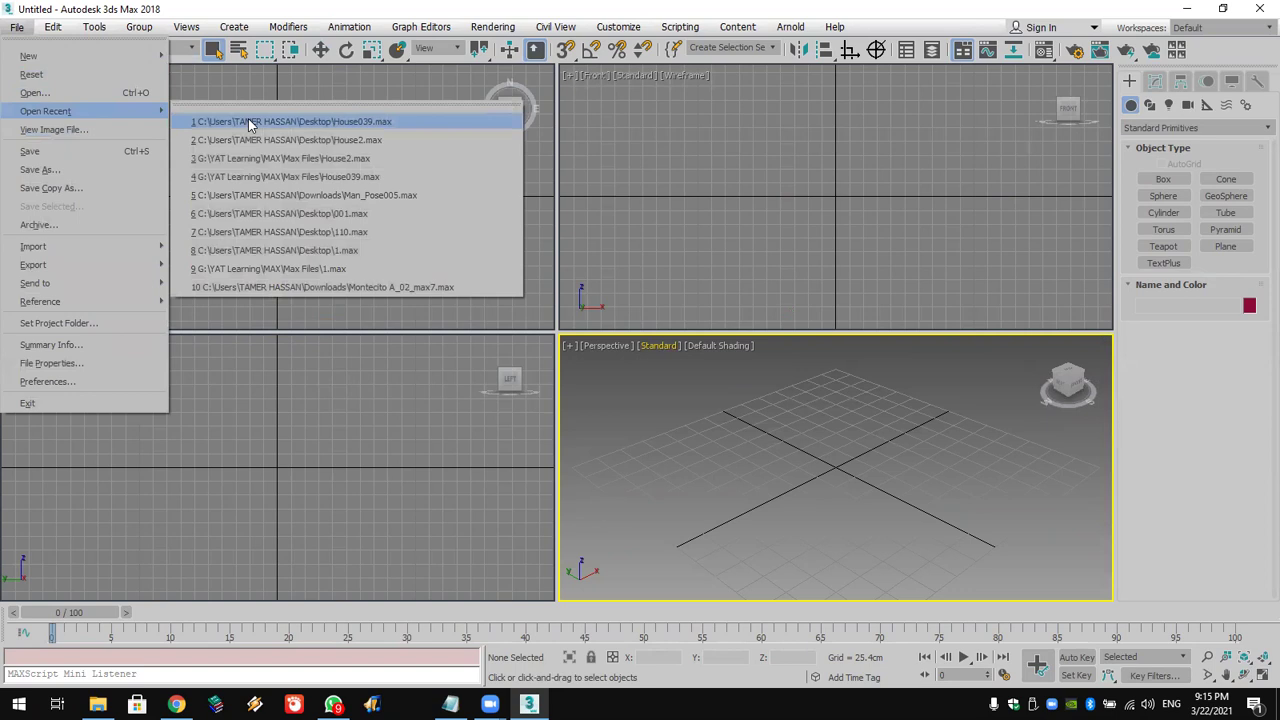
{"action": "left_click", "coordinate": [248, 121]}
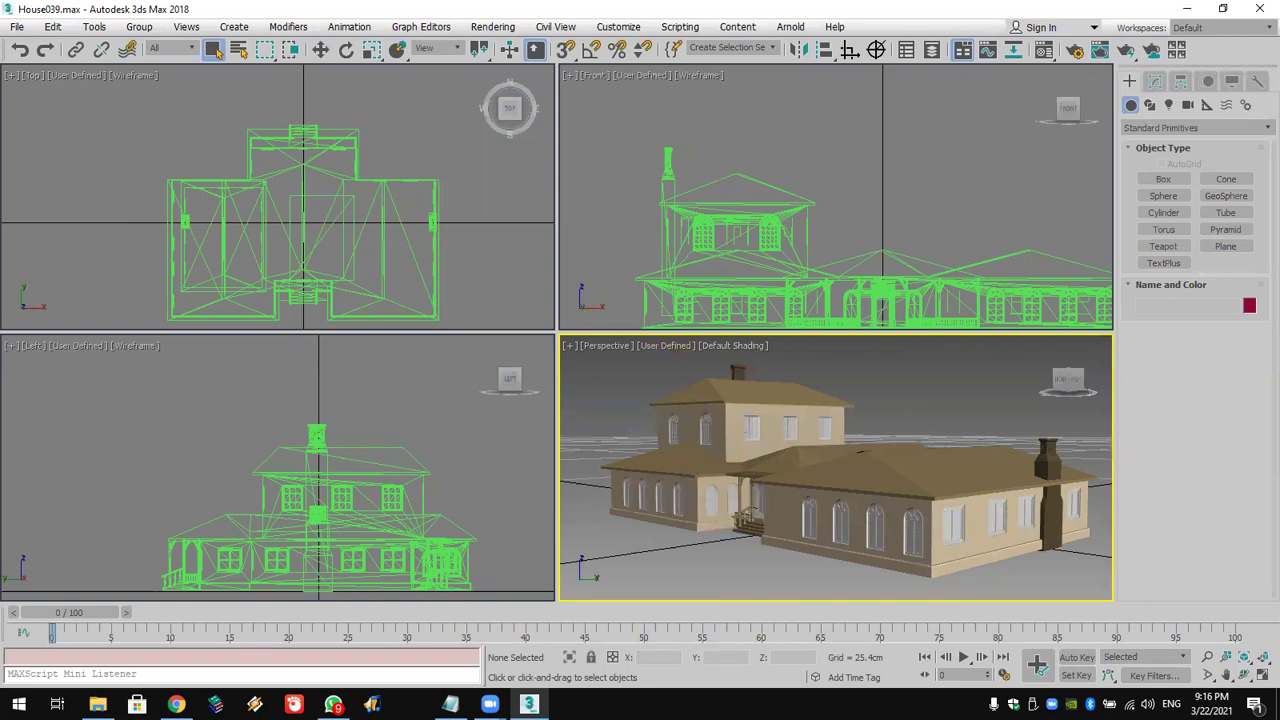
{"action": "middle_click_drag", "start_coordinate": [658, 521], "coordinate": [703, 515], "text": "alt"}
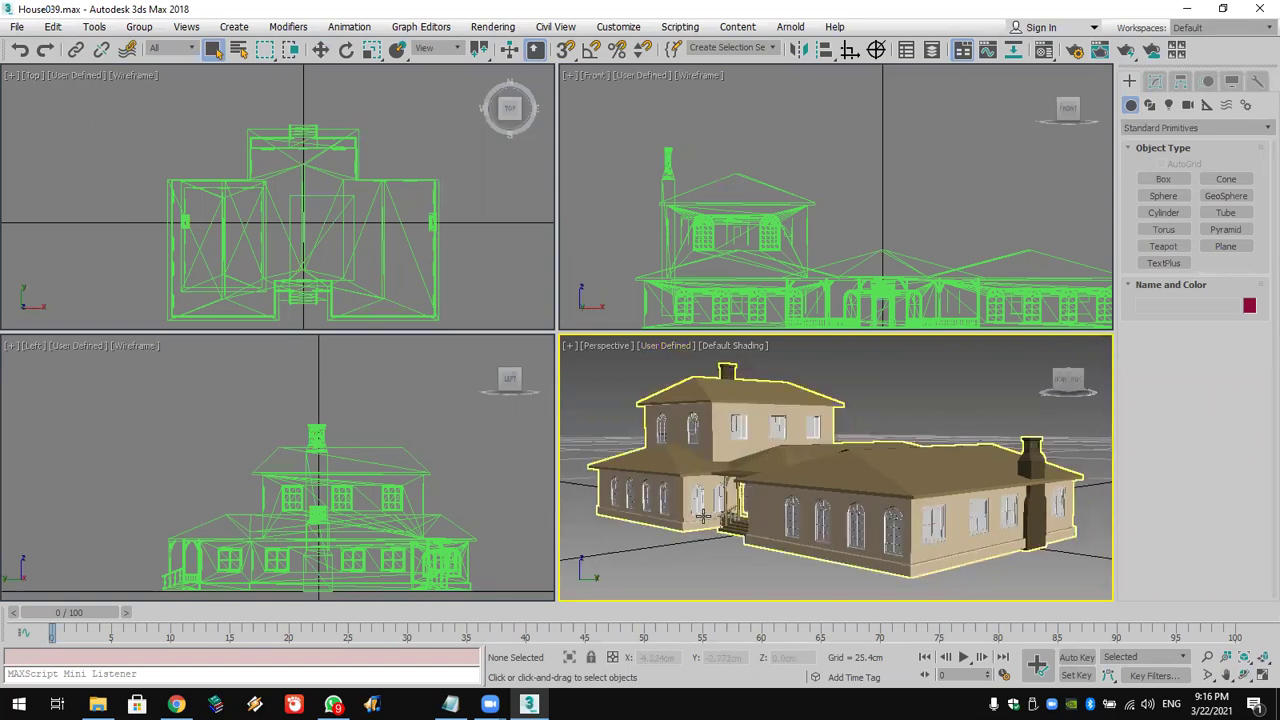